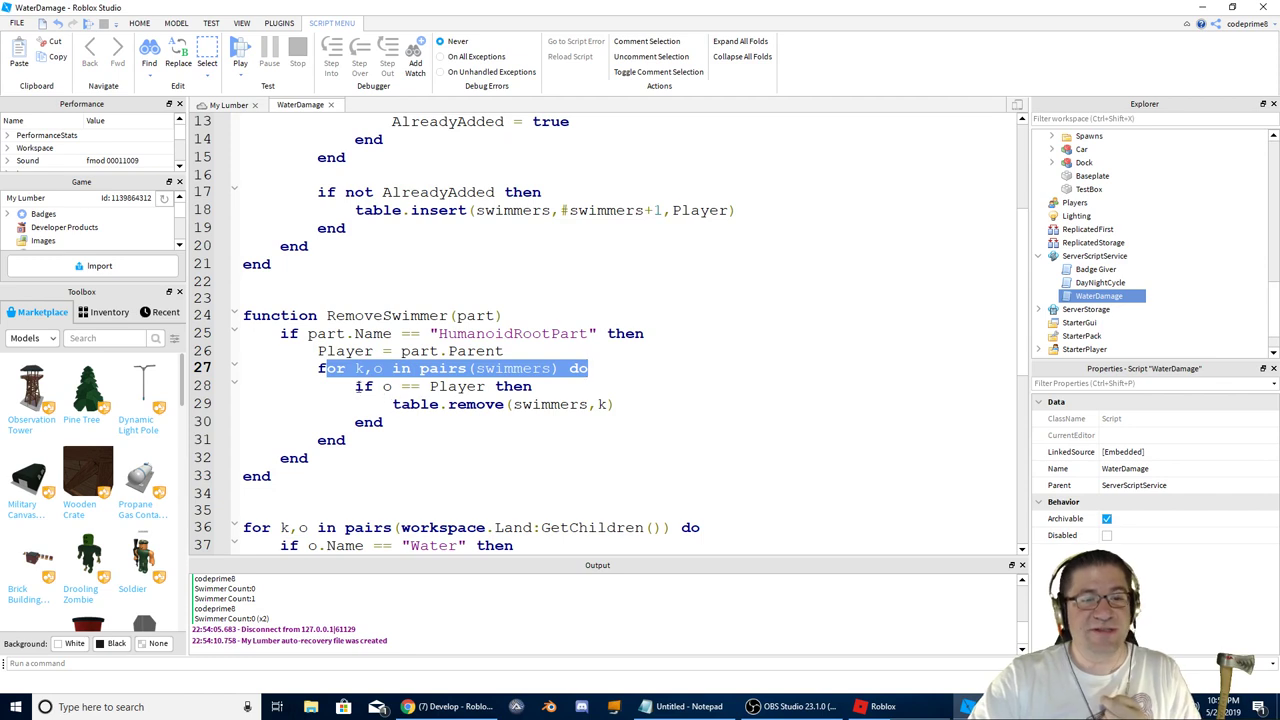
Step: Review the RemoveSwimmer function's player check and table.remove(swimmers,k) line, then the KillBox creation loop for the water sections
{"action": "left_click", "coordinate": [376, 386]}
{"action": "left_click_drag", "start_coordinate": [458, 390], "coordinate": [490, 402]}
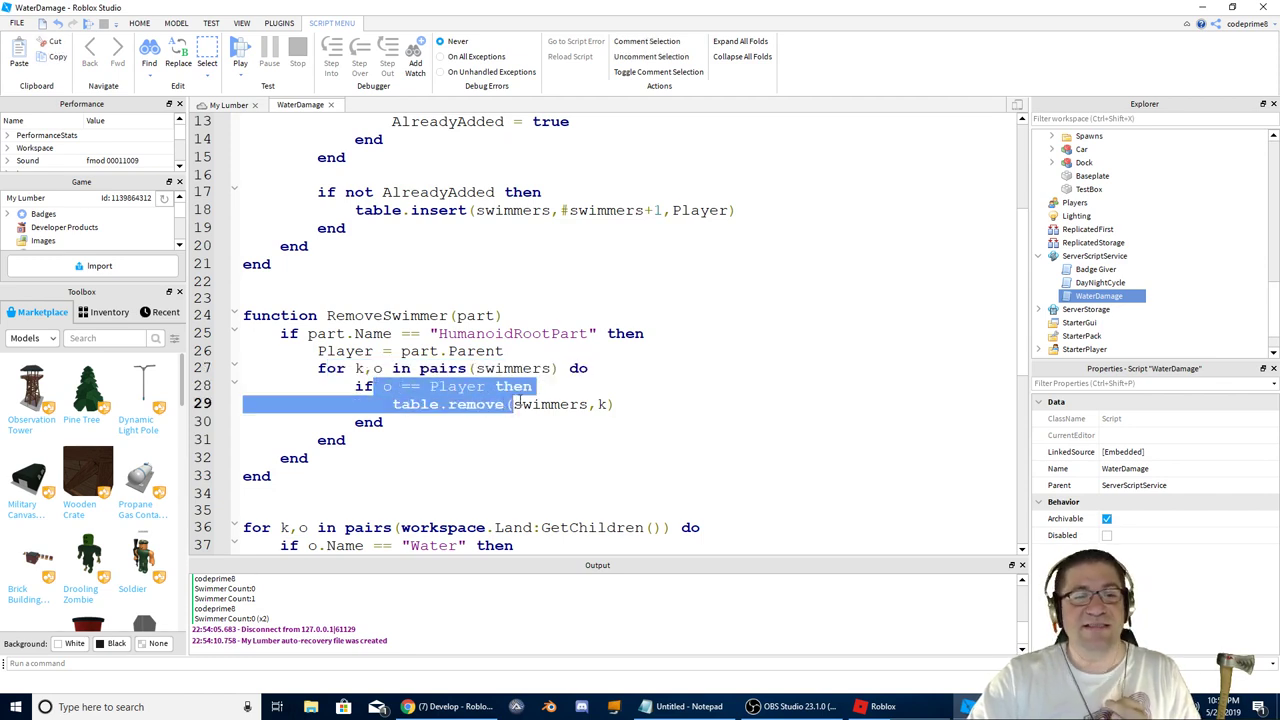
{"action": "left_click_drag", "start_coordinate": [400, 404], "coordinate": [627, 423]}
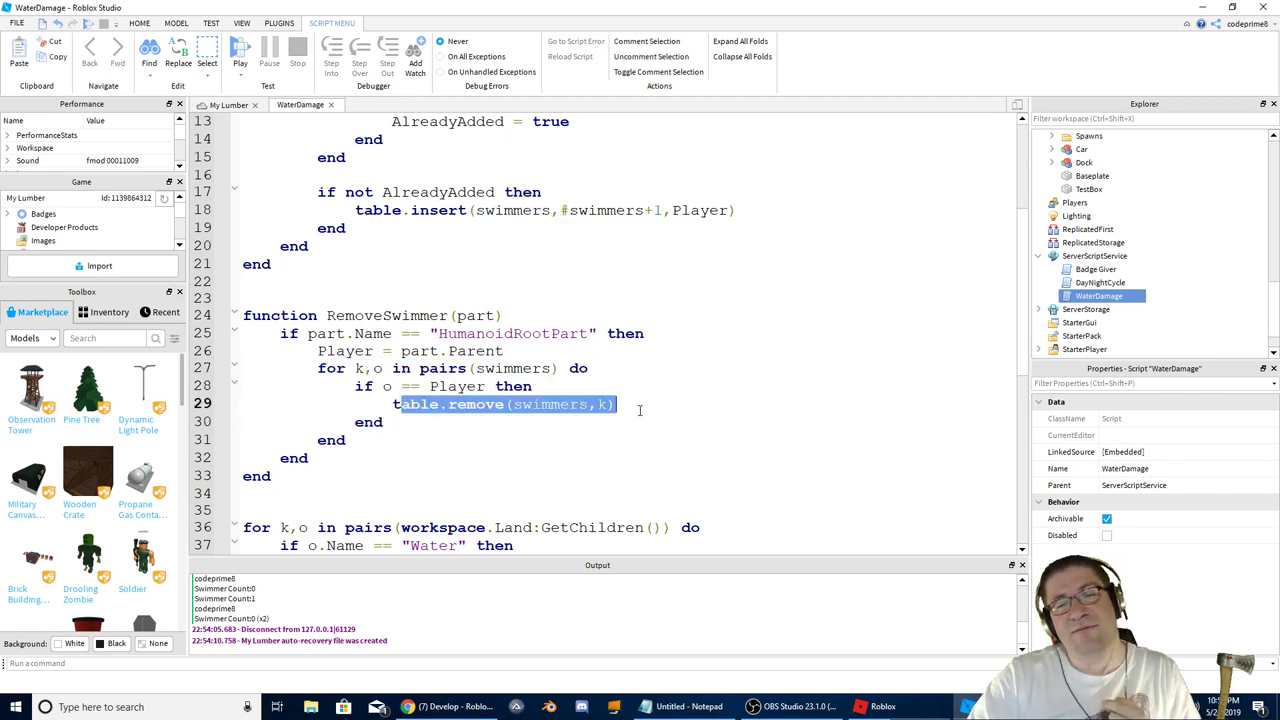
{"action": "scroll", "coordinate": [645, 415], "scroll_direction": "down", "scroll_amount": 2}
{"action": "scroll", "coordinate": [634, 395], "scroll_direction": "down", "scroll_amount": 3}
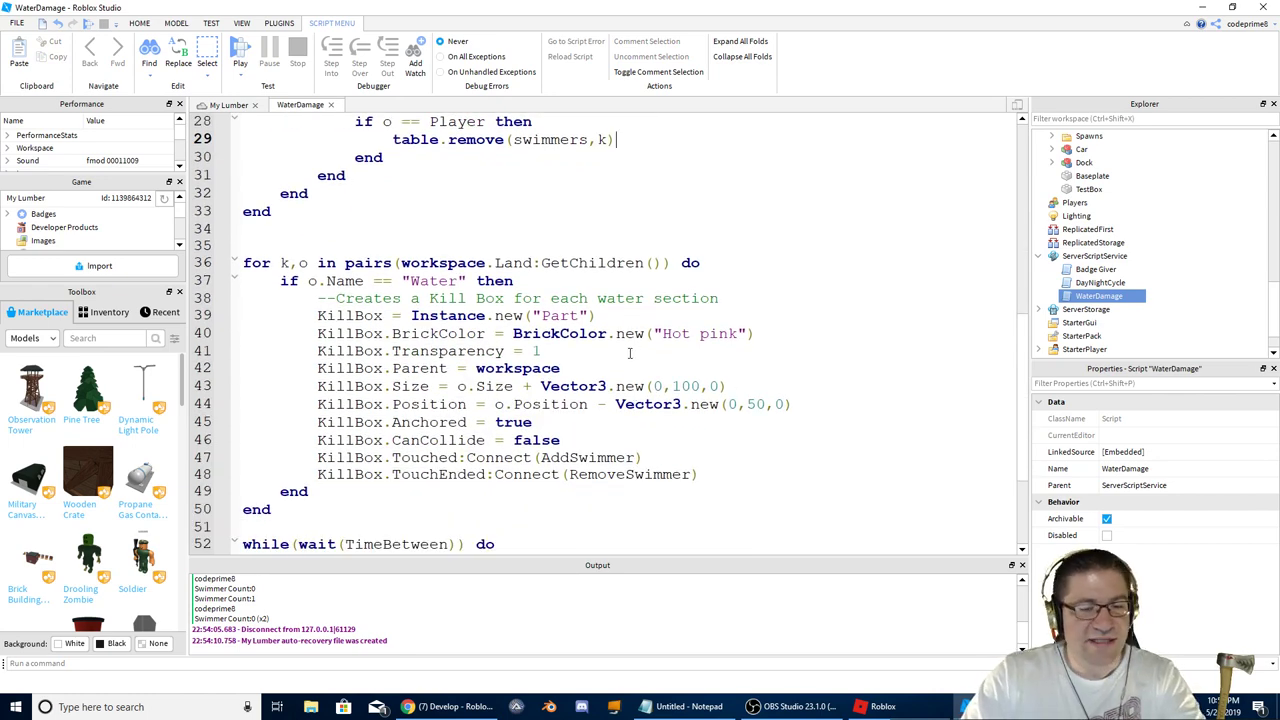
Step: Playtest the game and move the character off the grass into the water beside the dock to test swimmer detection
{"action": "key", "text": "F5"}
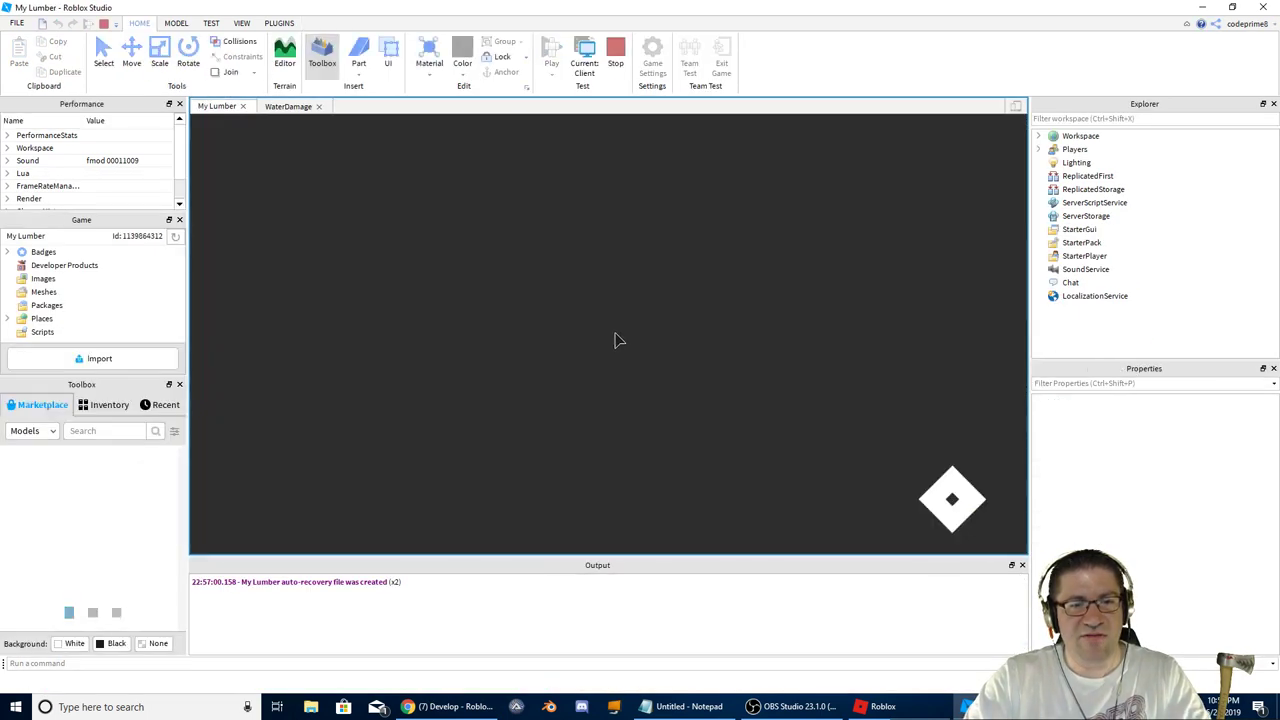
{"action": "key", "text": "w"}
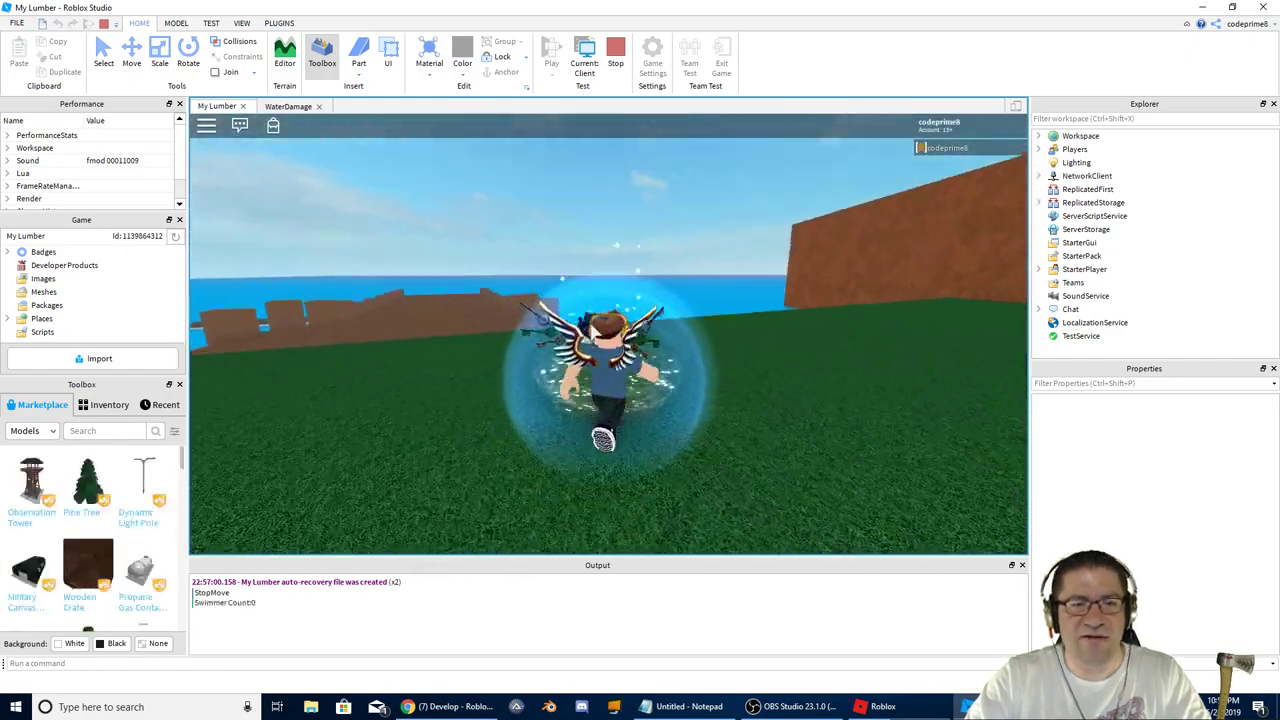
{"action": "key", "text": "w"}
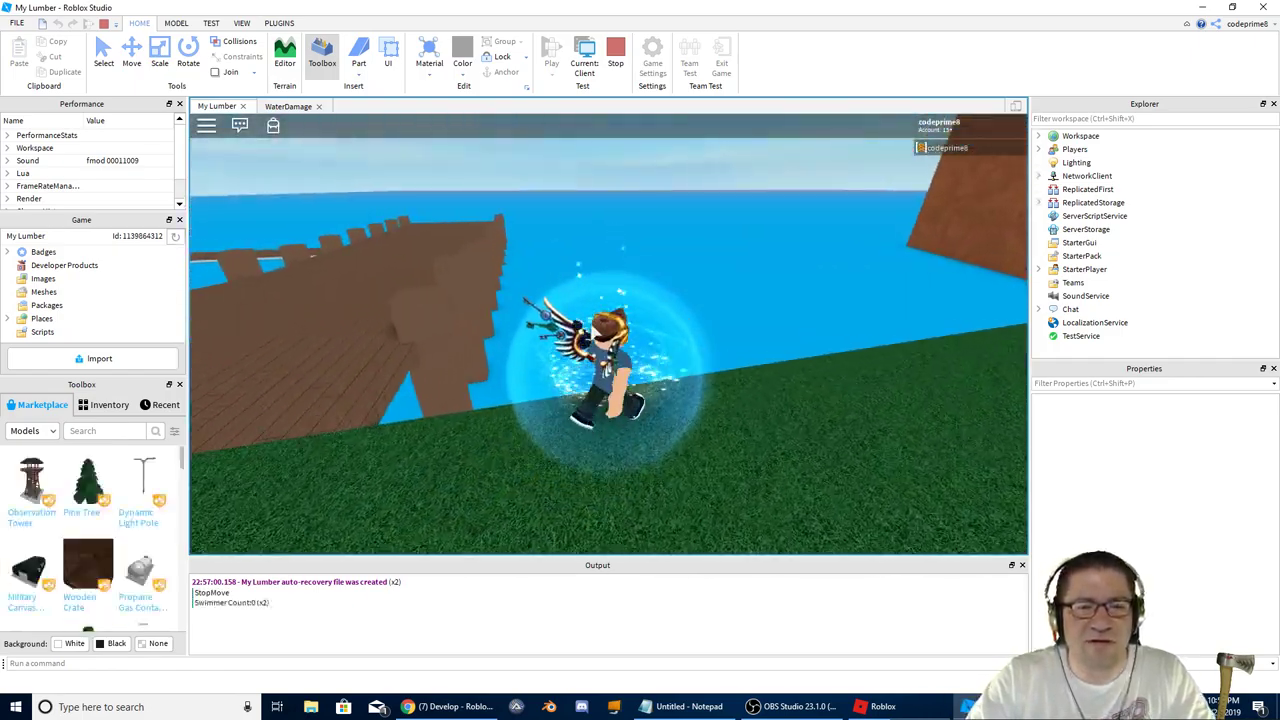
{"action": "key", "text": "w"}
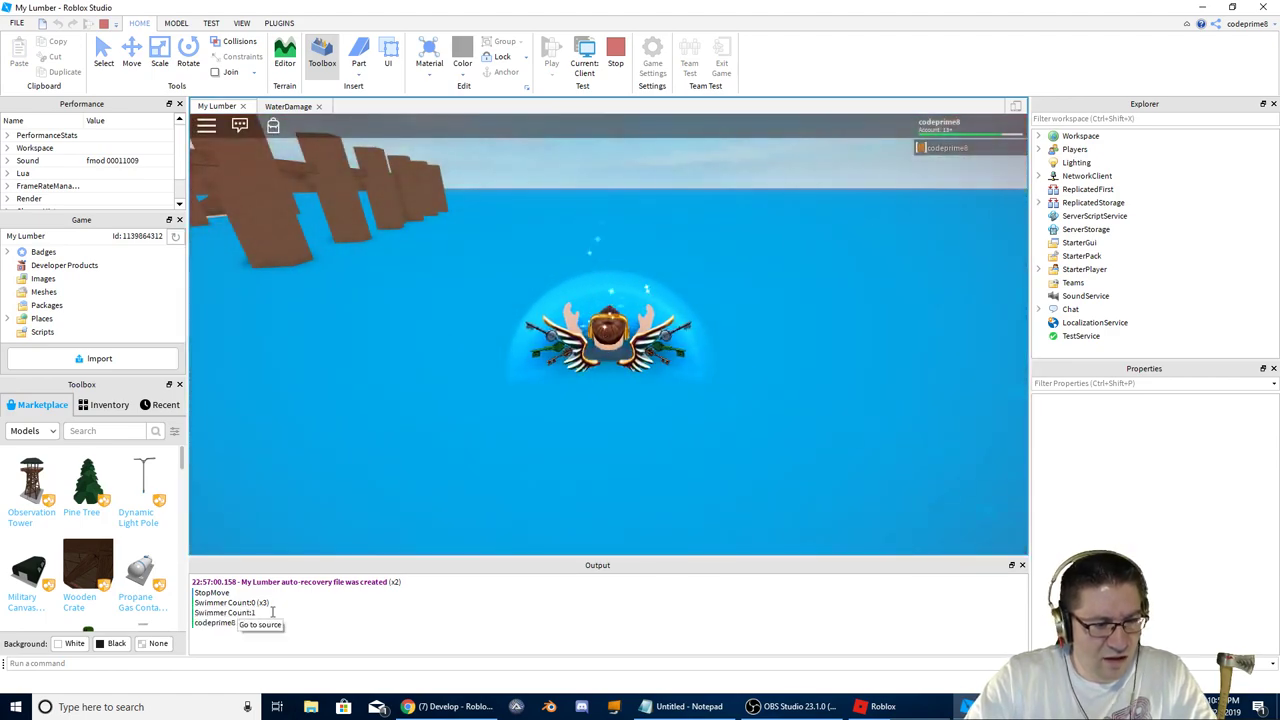
{"action": "key", "text": "w"}
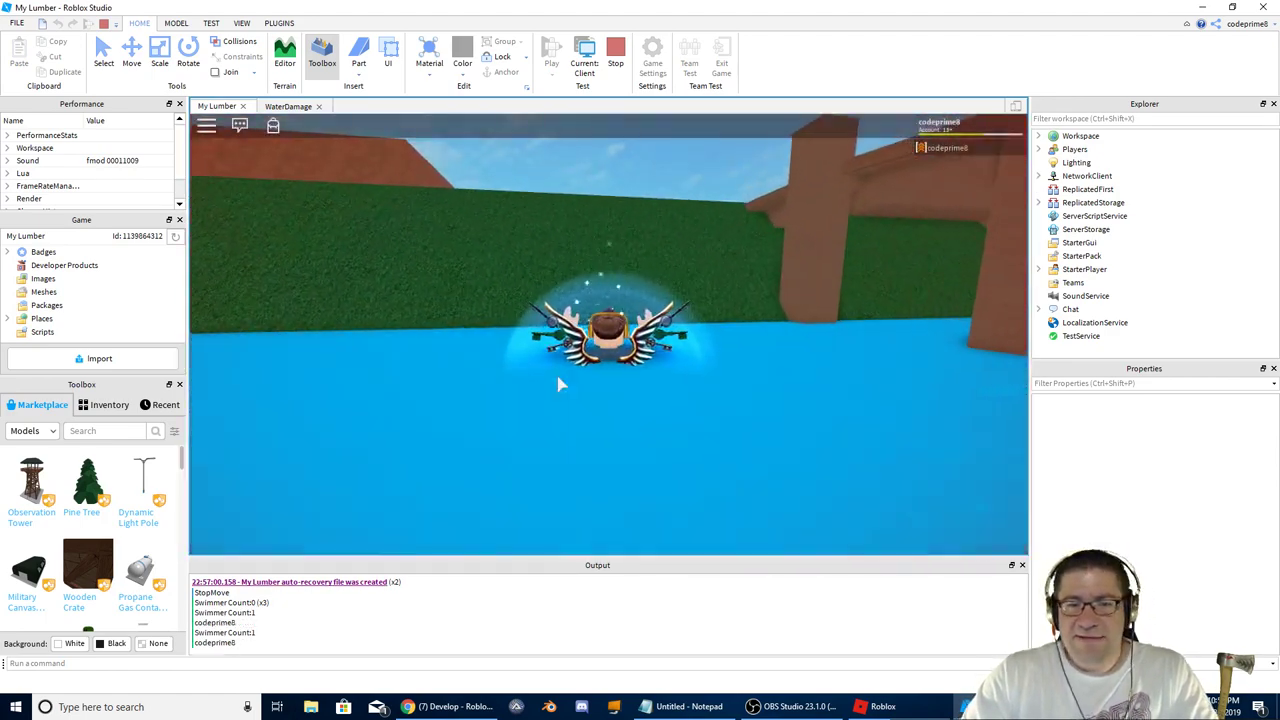
Step: Swim and jump the character through the water along the shore, then bring it back onto the grass
{"action": "key", "text": "w"}
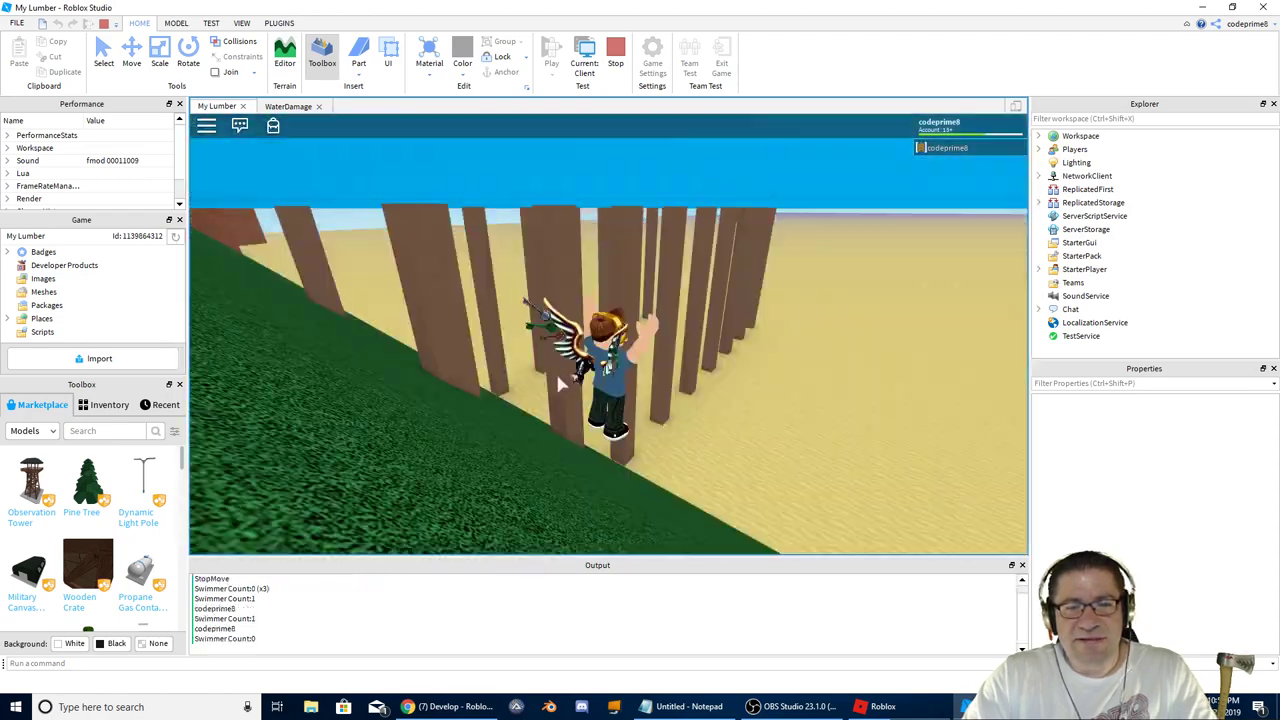
{"action": "key", "text": "space"}
{"action": "key", "text": "space"}
{"action": "key", "text": "a"}
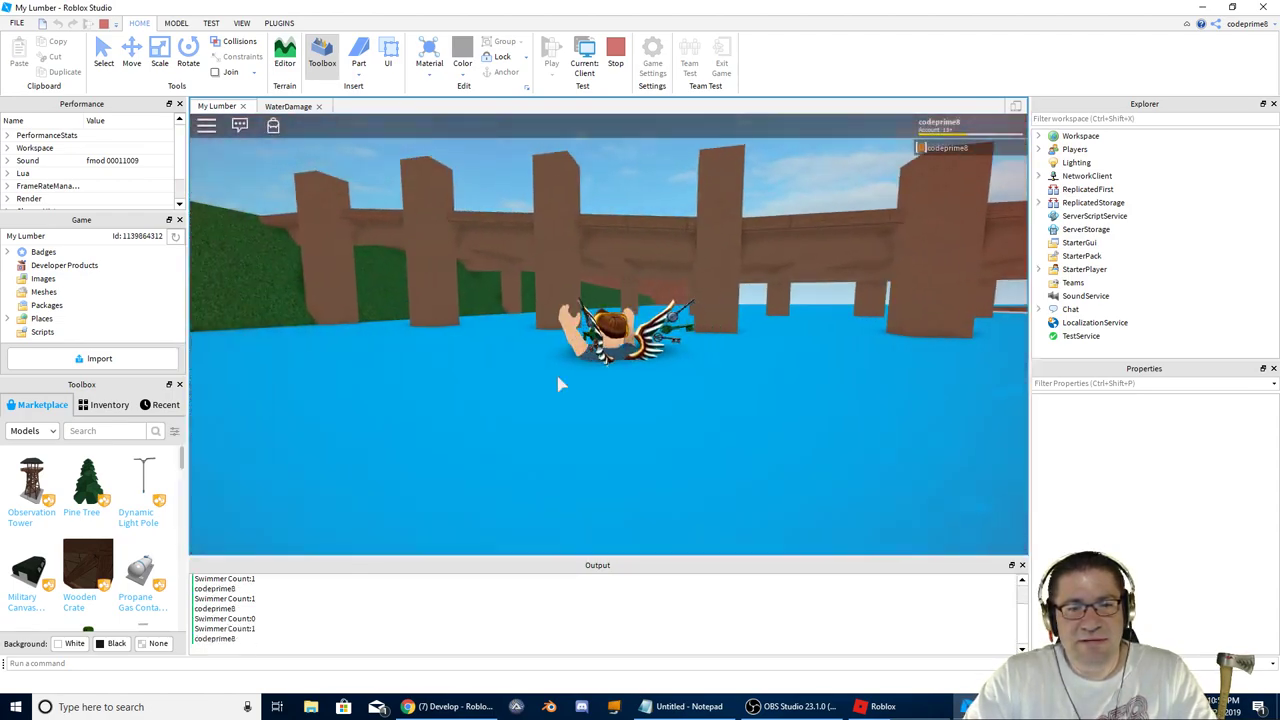
{"action": "key", "text": "a"}
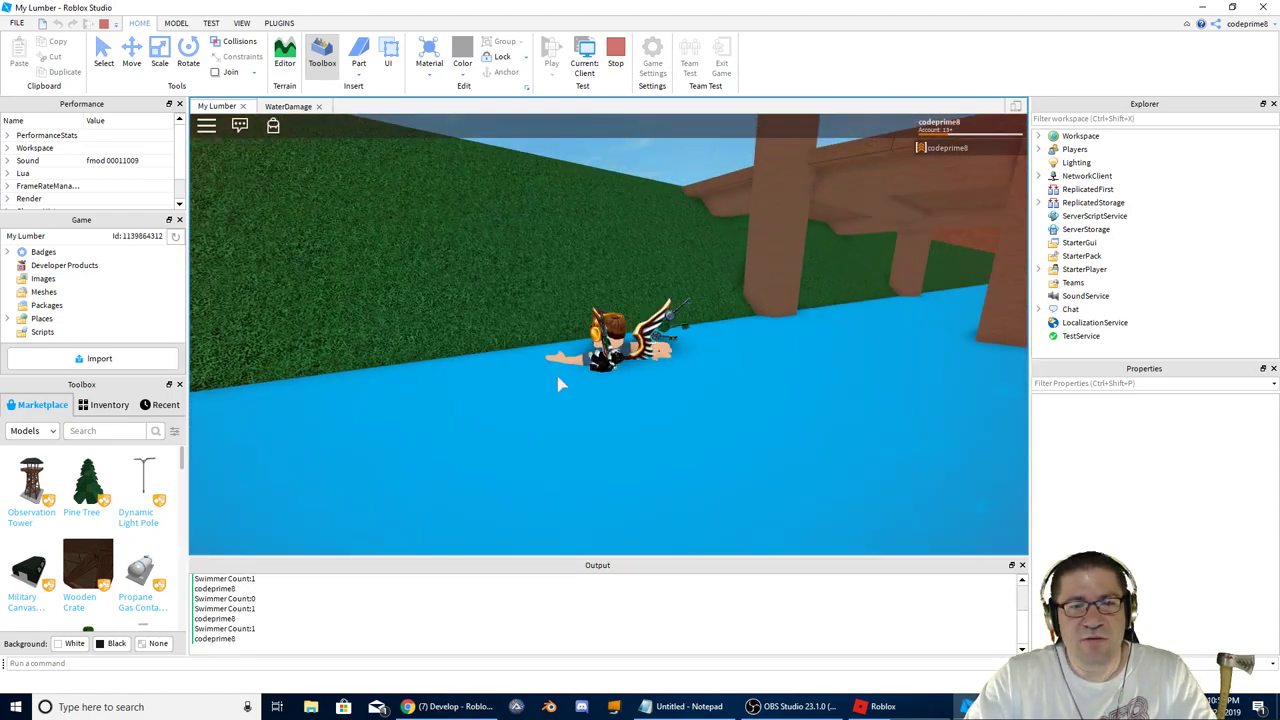
{"action": "key", "text": "w"}
{"action": "key", "text": "d"}
{"action": "key", "text": "w"}
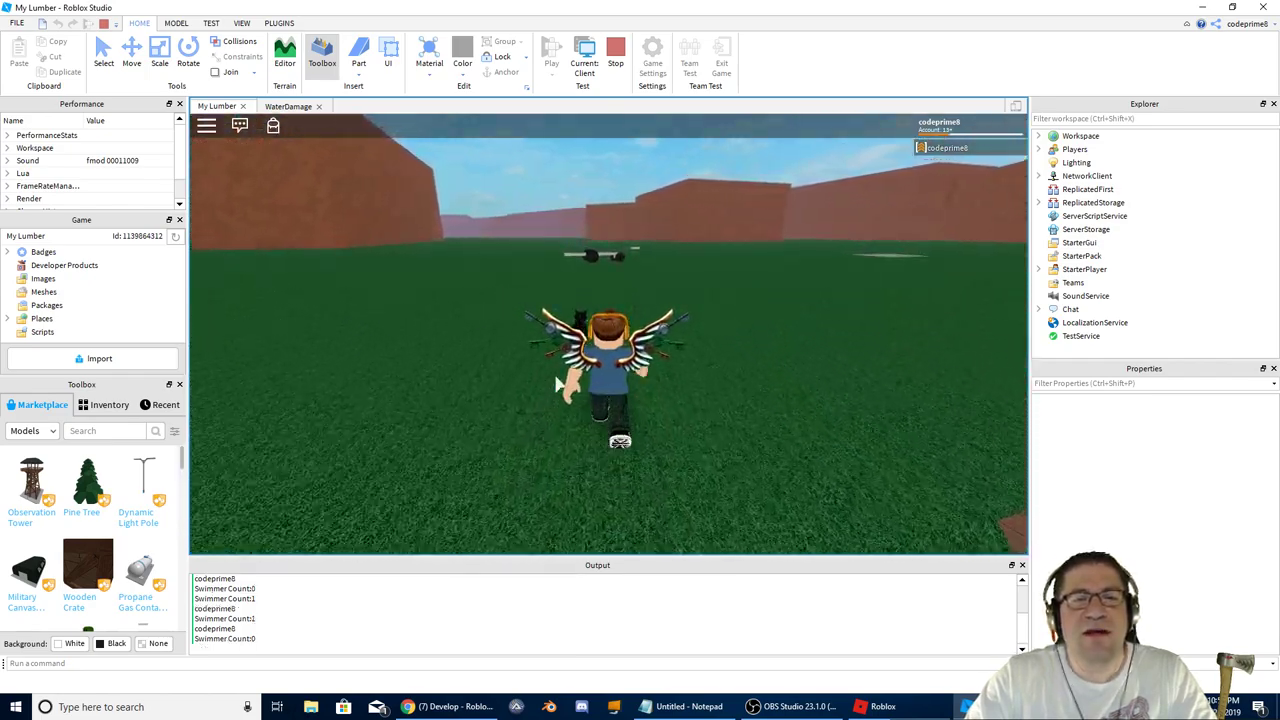
Step: Walk the character across the grass to the car, board it and drive it off over the grass
{"action": "key", "text": "w"}
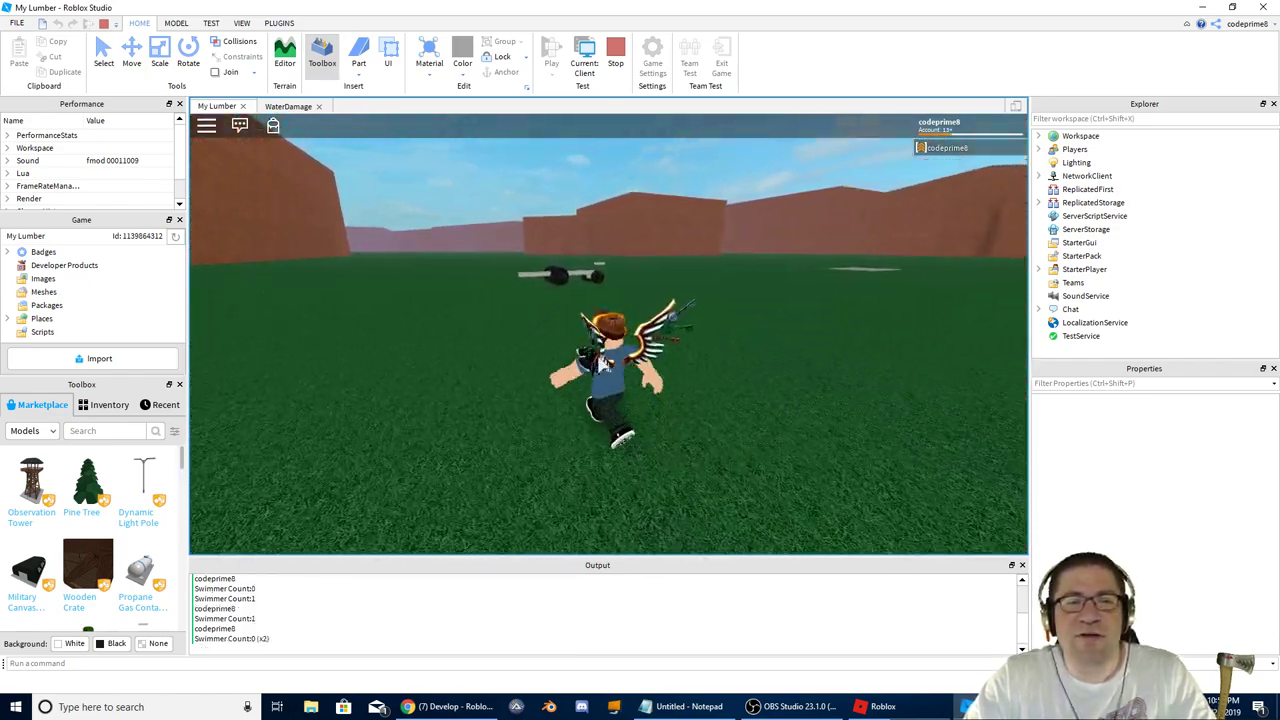
{"action": "key", "text": "w"}
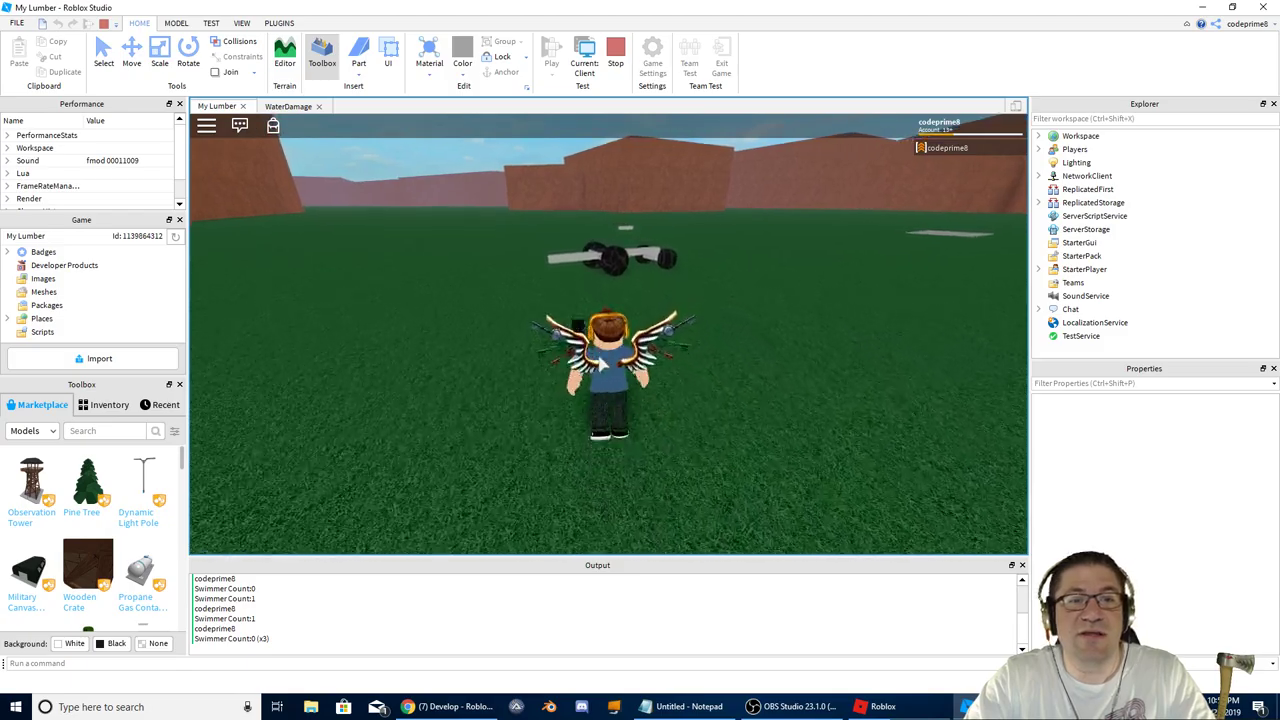
{"action": "key", "text": "w"}
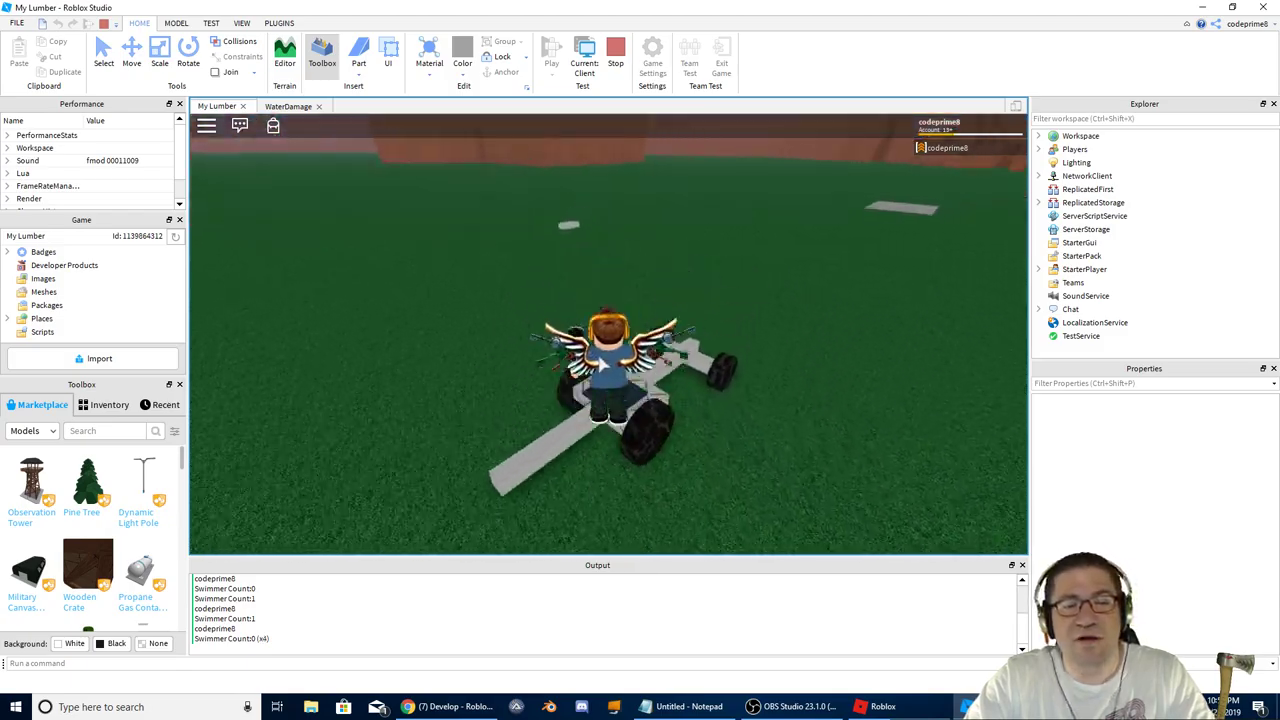
{"action": "key", "text": "w"}
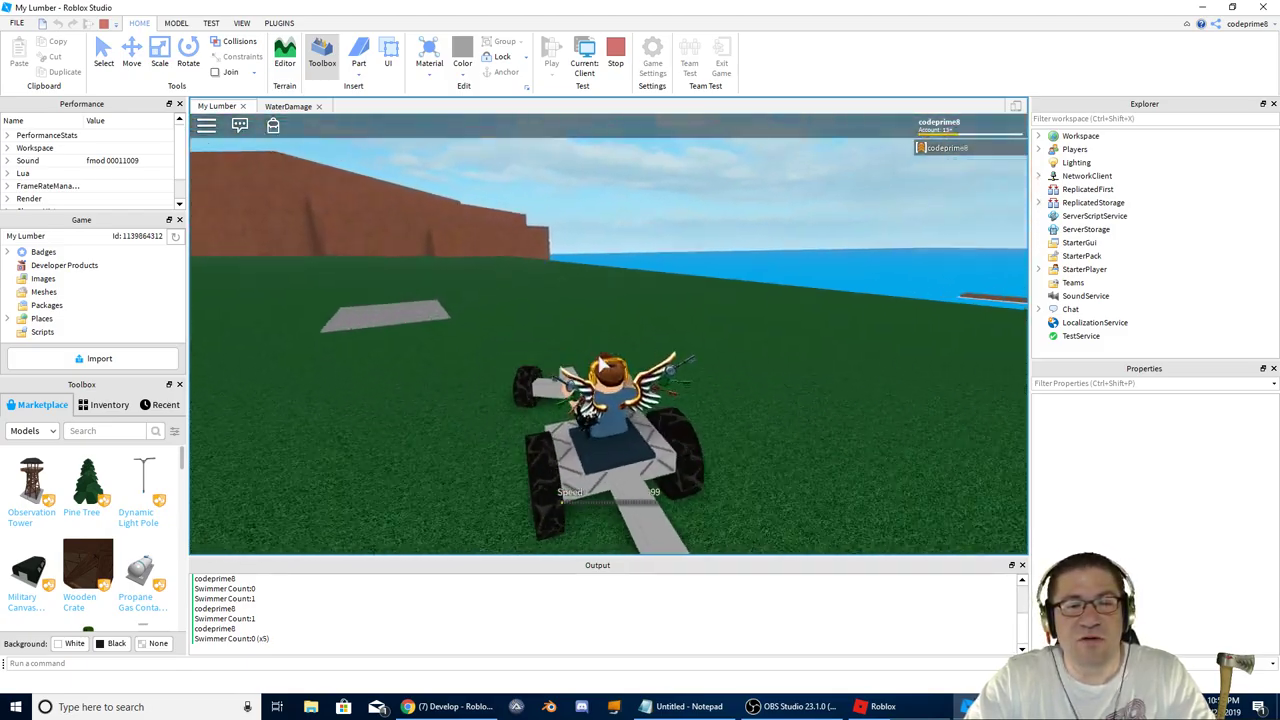
{"action": "key", "text": "w"}
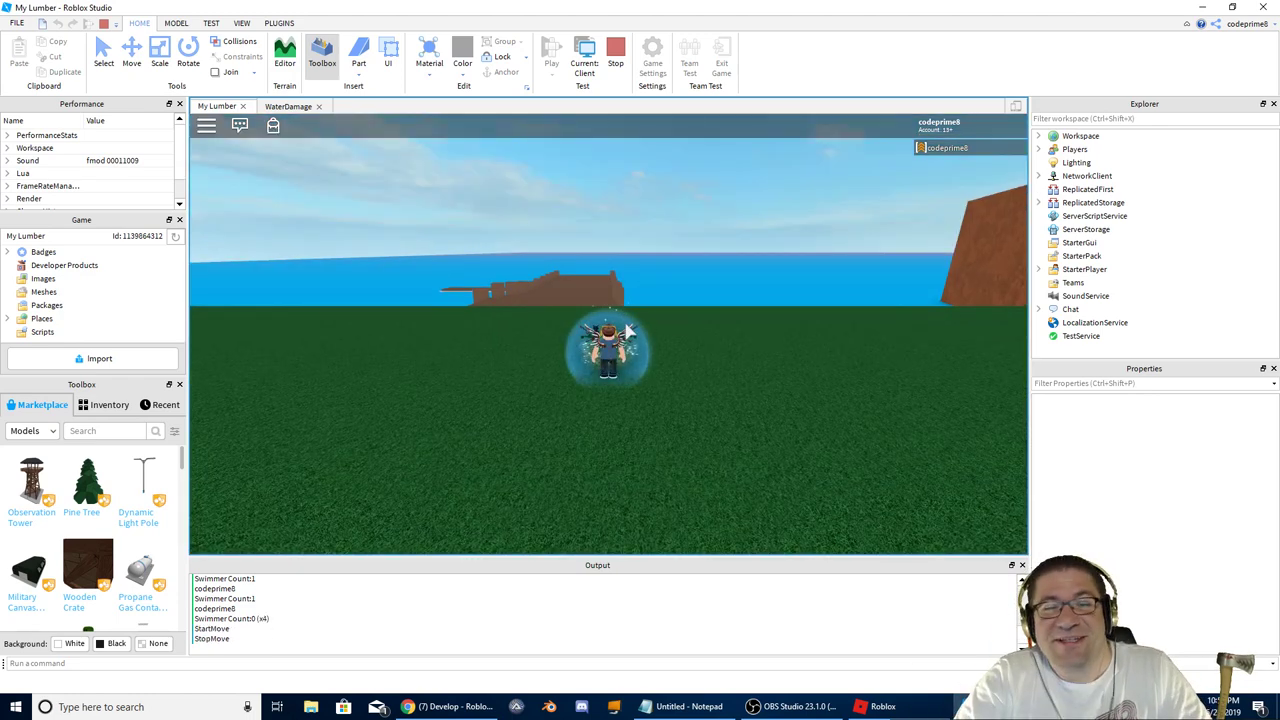
Step: Turn the respawned character's view along the shore and end the playtest
{"action": "right_click_drag", "start_coordinate": [628, 330], "coordinate": [570, 330]}
{"action": "key", "text": "w"}
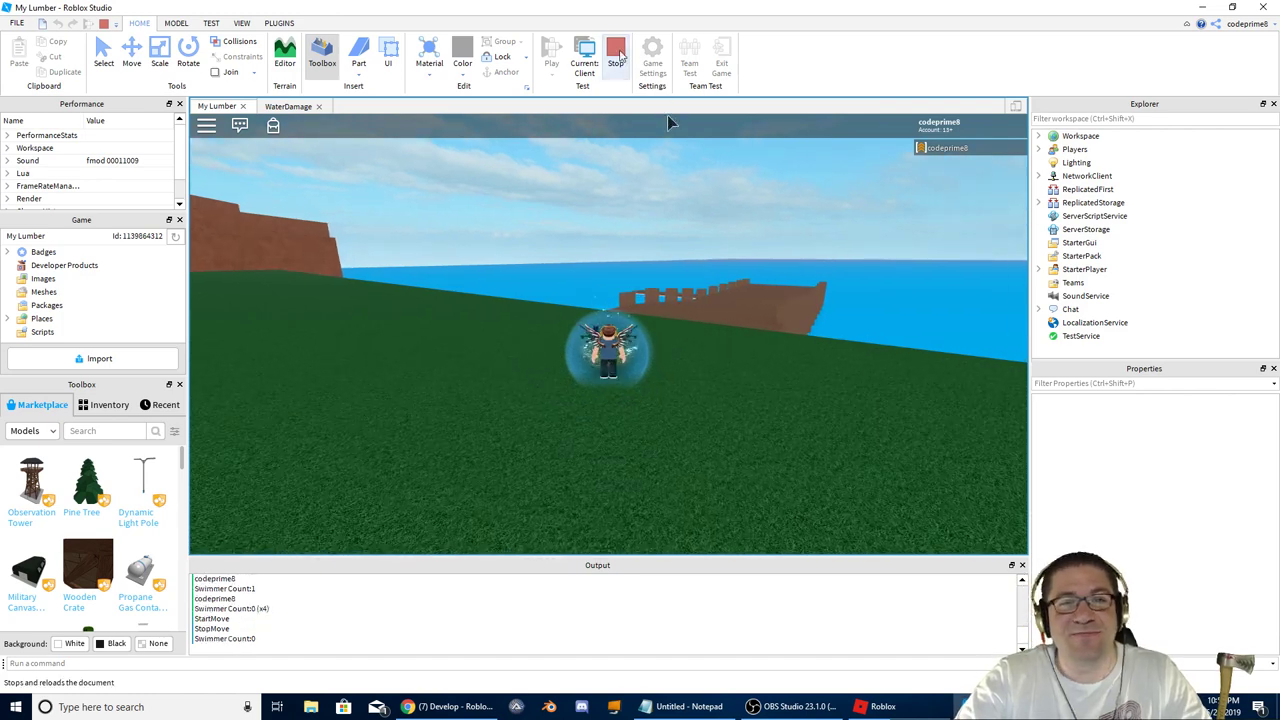
{"action": "left_click", "coordinate": [619, 55]}
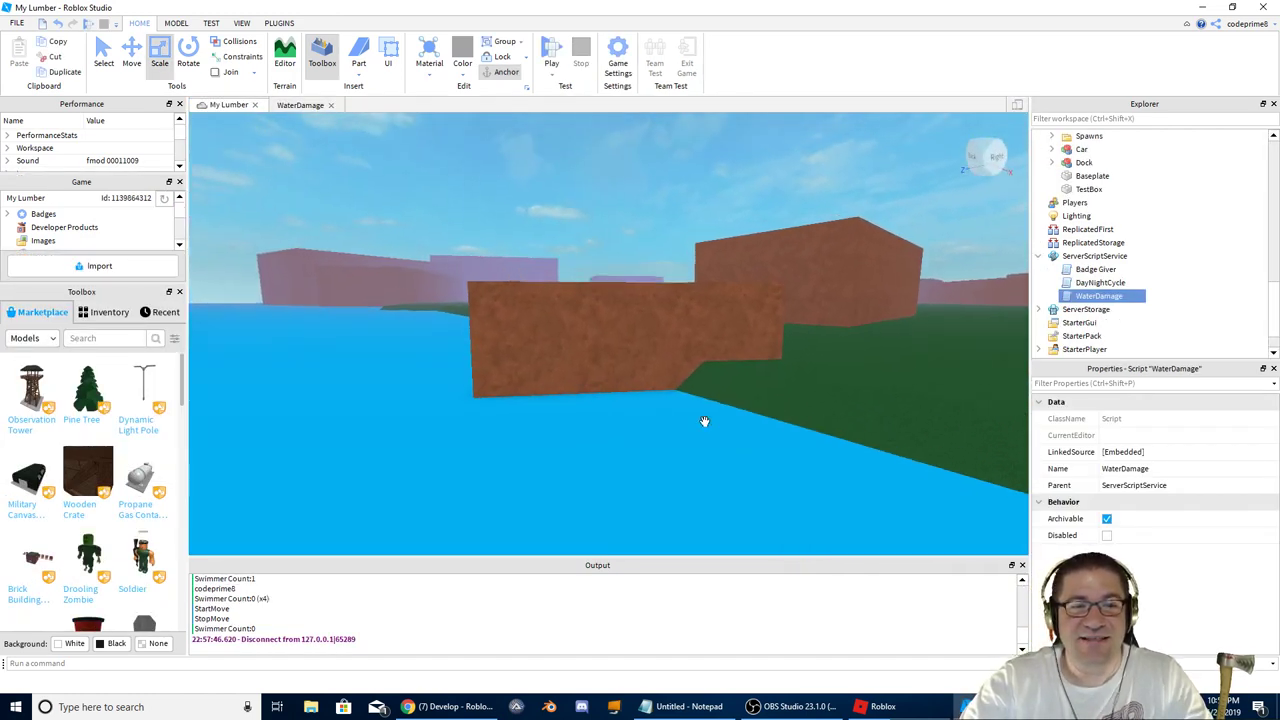
Step: Examine the overlapping angled grass parts at the shoreline corner, selecting each one to check its outline
{"action": "key", "text": "w"}
{"action": "right_click_drag", "start_coordinate": [704, 421], "coordinate": [640, 405]}
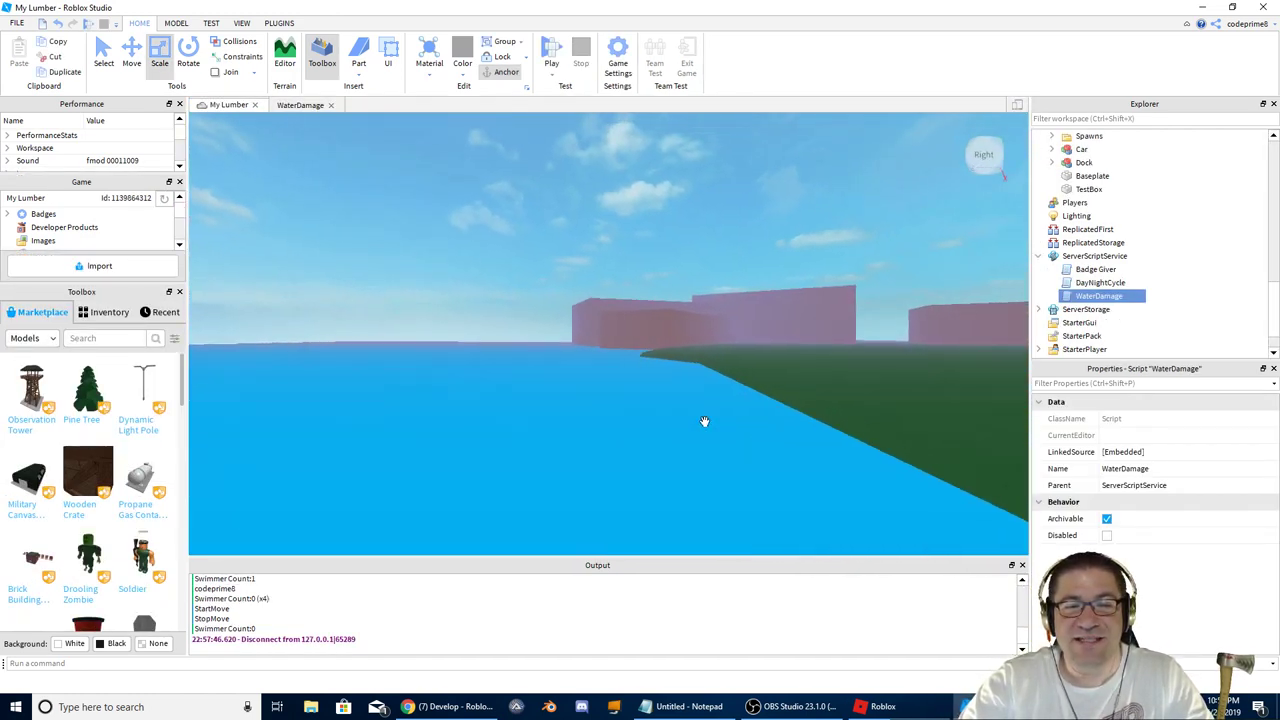
{"action": "key", "text": "w"}
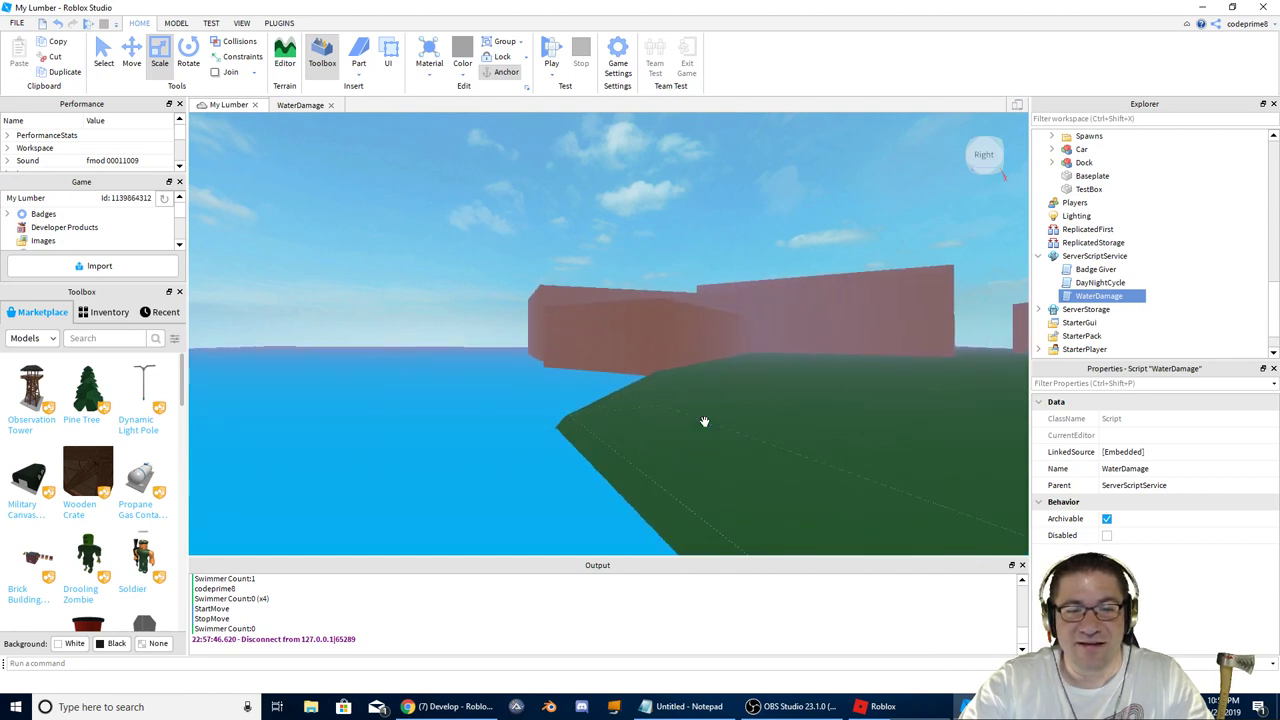
{"action": "key", "text": "w"}
{"action": "mouse_move", "coordinate": [704, 421]}
{"action": "right_mouse_down"}
{"action": "mouse_move", "coordinate": [704, 465]}
{"action": "mouse_move", "coordinate": [708, 452]}
{"action": "mouse_move", "coordinate": [800, 448]}
{"action": "mouse_move", "coordinate": [704, 421]}
{"action": "right_mouse_up"}
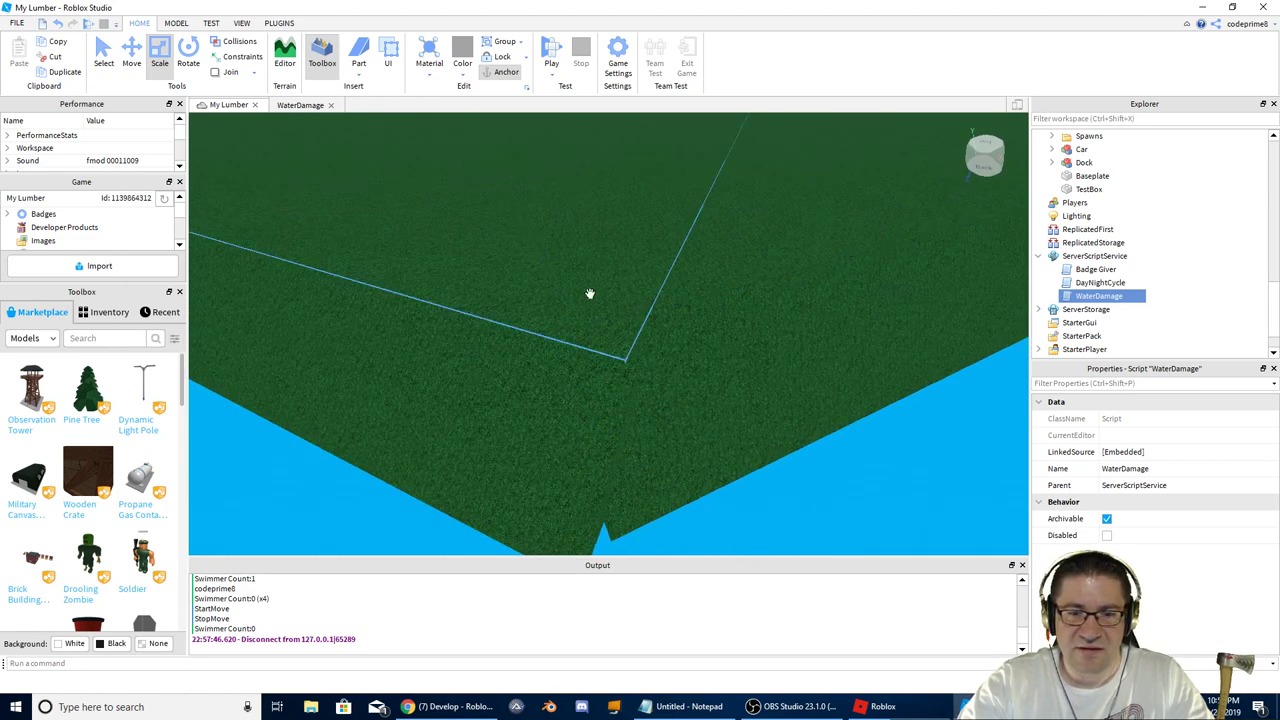
{"action": "left_click", "coordinate": [715, 258]}
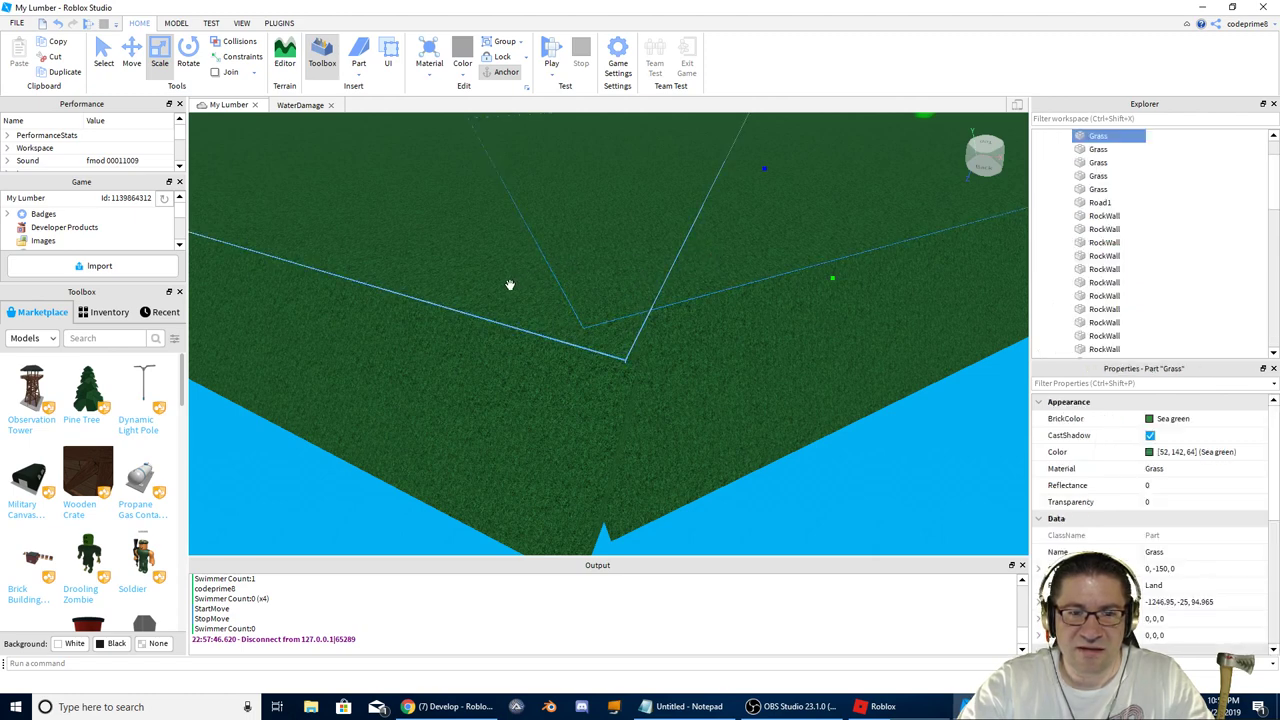
{"action": "right_click_drag", "start_coordinate": [346, 198], "coordinate": [345, 199]}
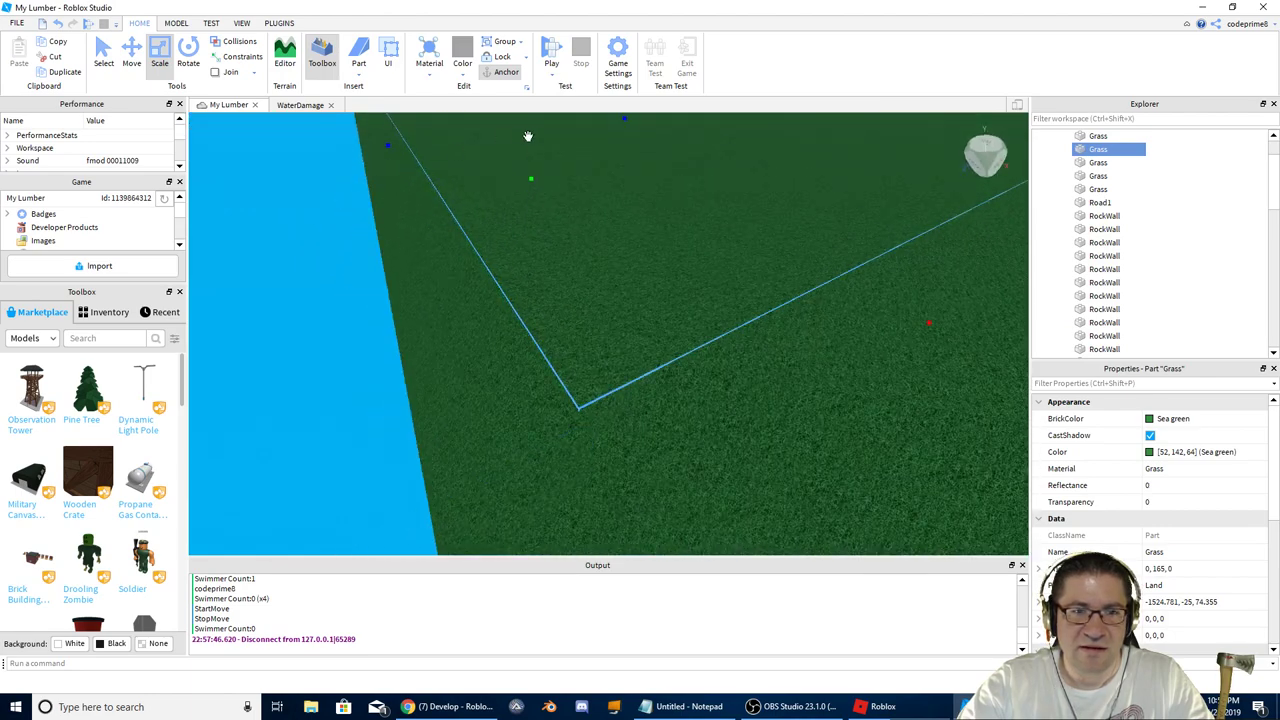
{"action": "left_click_drag", "start_coordinate": [531, 177], "coordinate": [529, 174]}
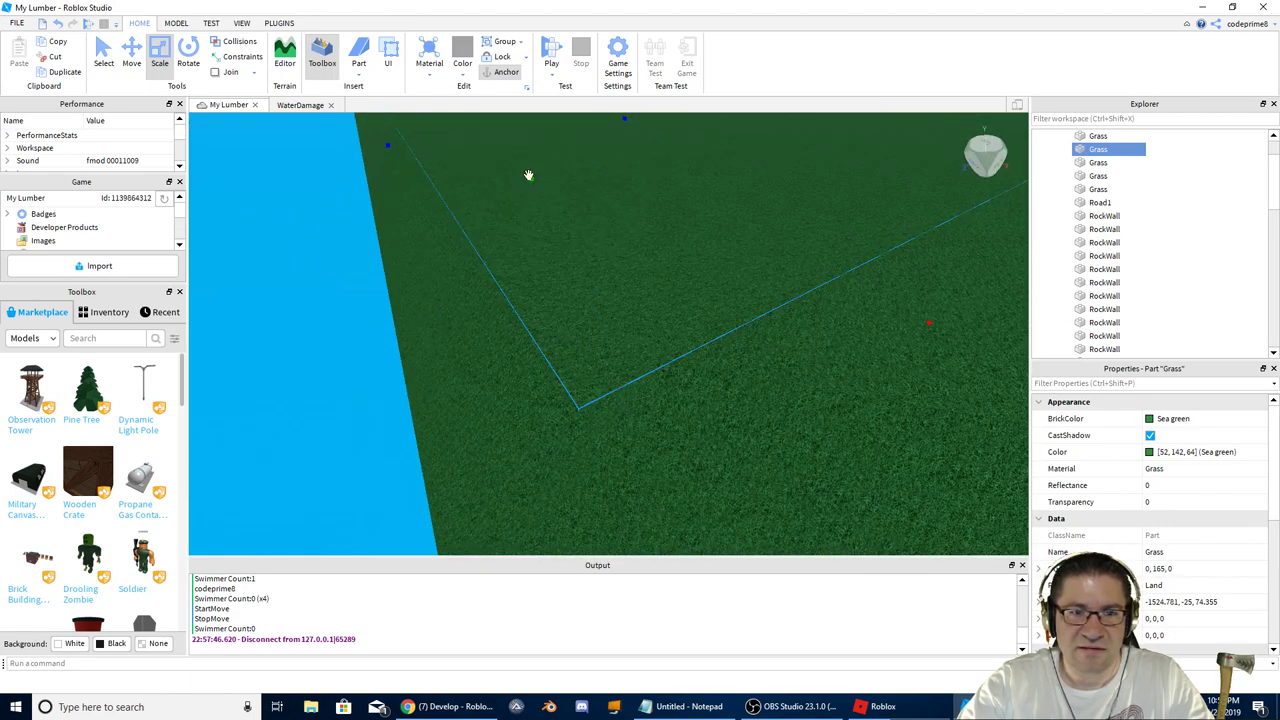
{"action": "right_click_drag", "start_coordinate": [594, 221], "coordinate": [594, 221]}
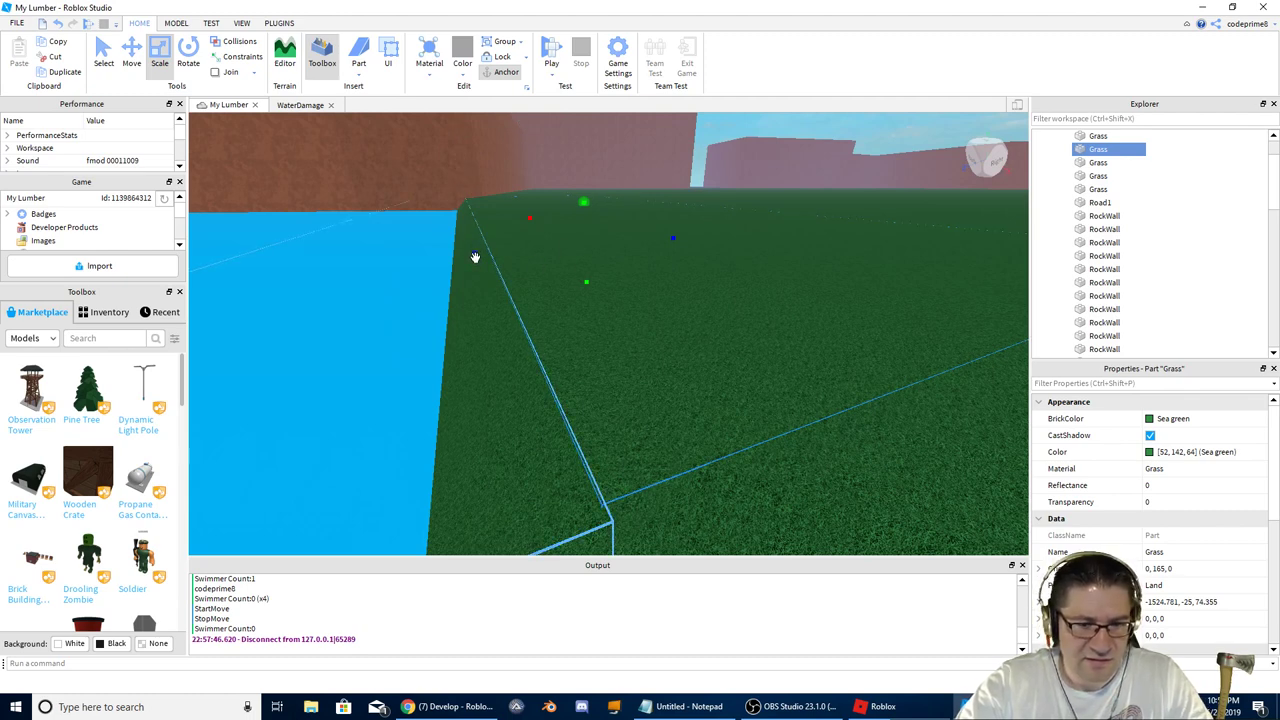
Step: Undo the accidental change, then scale in the sides of the two angled grass parts overlapping at the shoreline corner
{"action": "left_click_drag", "start_coordinate": [476, 258], "coordinate": [498, 255]}
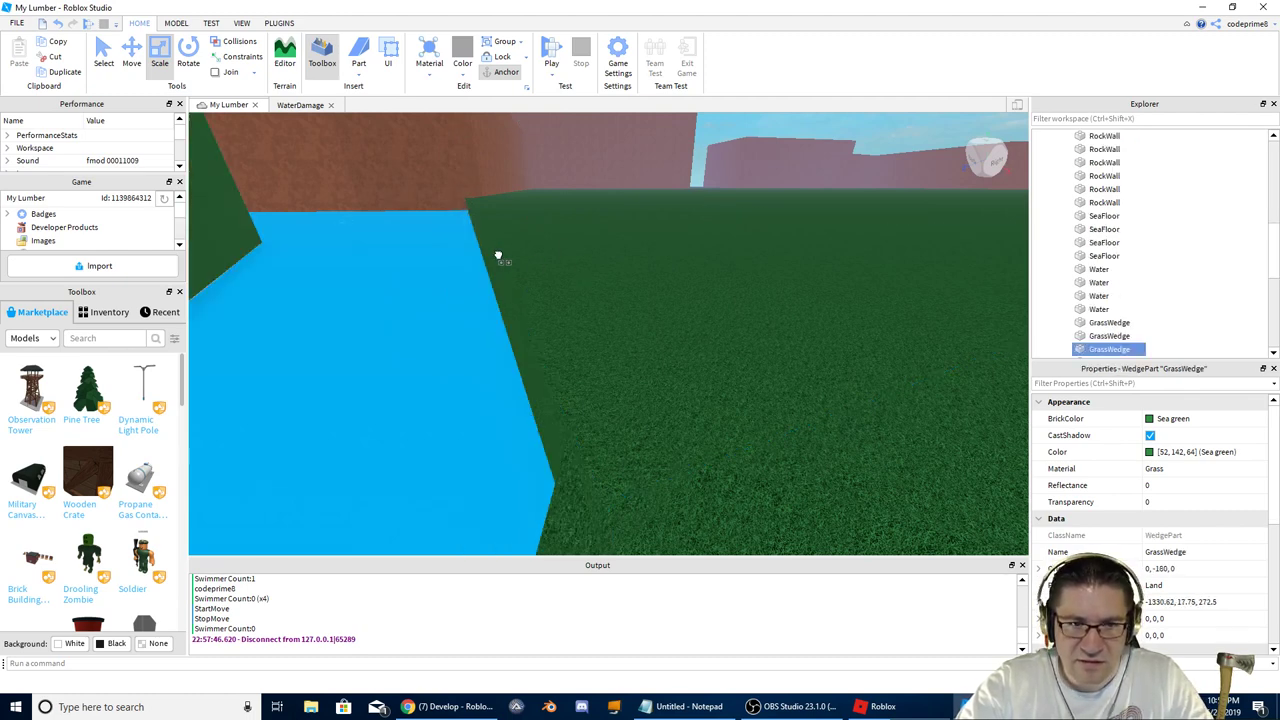
{"action": "key", "text": "ctrl+z"}
{"action": "left_click", "coordinate": [518, 242]}
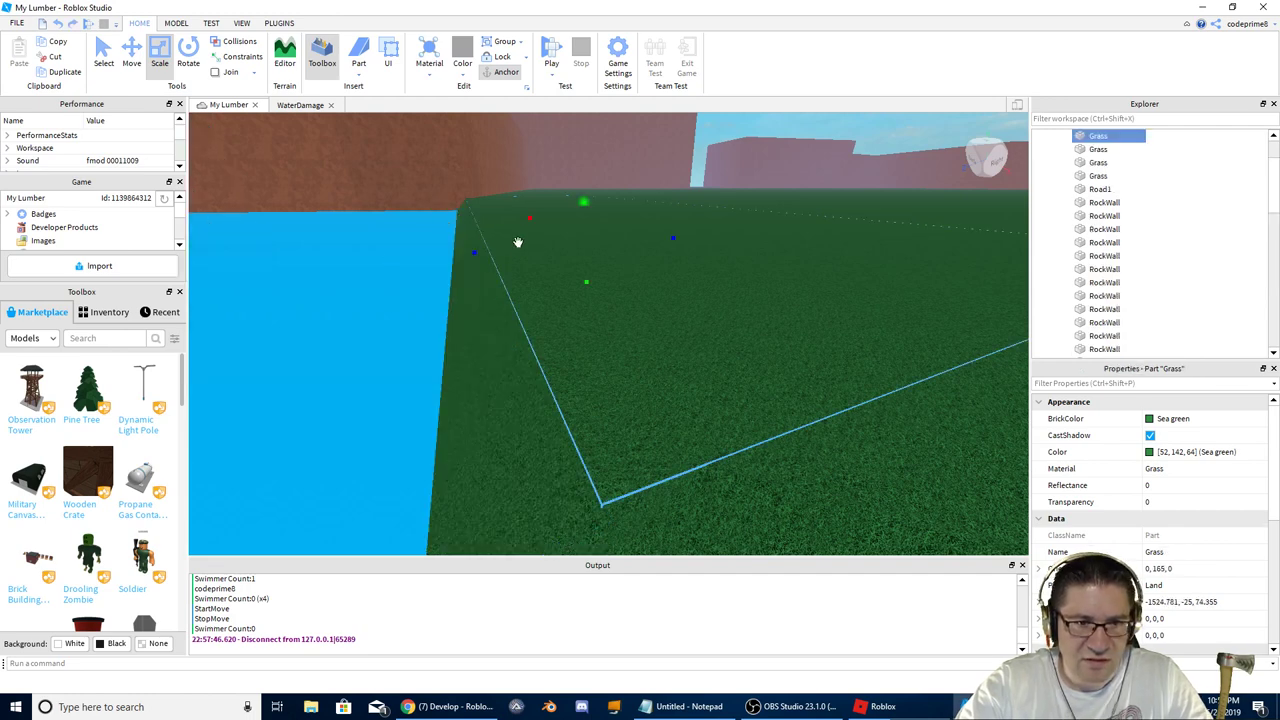
{"action": "left_click_drag", "start_coordinate": [478, 252], "coordinate": [512, 268]}
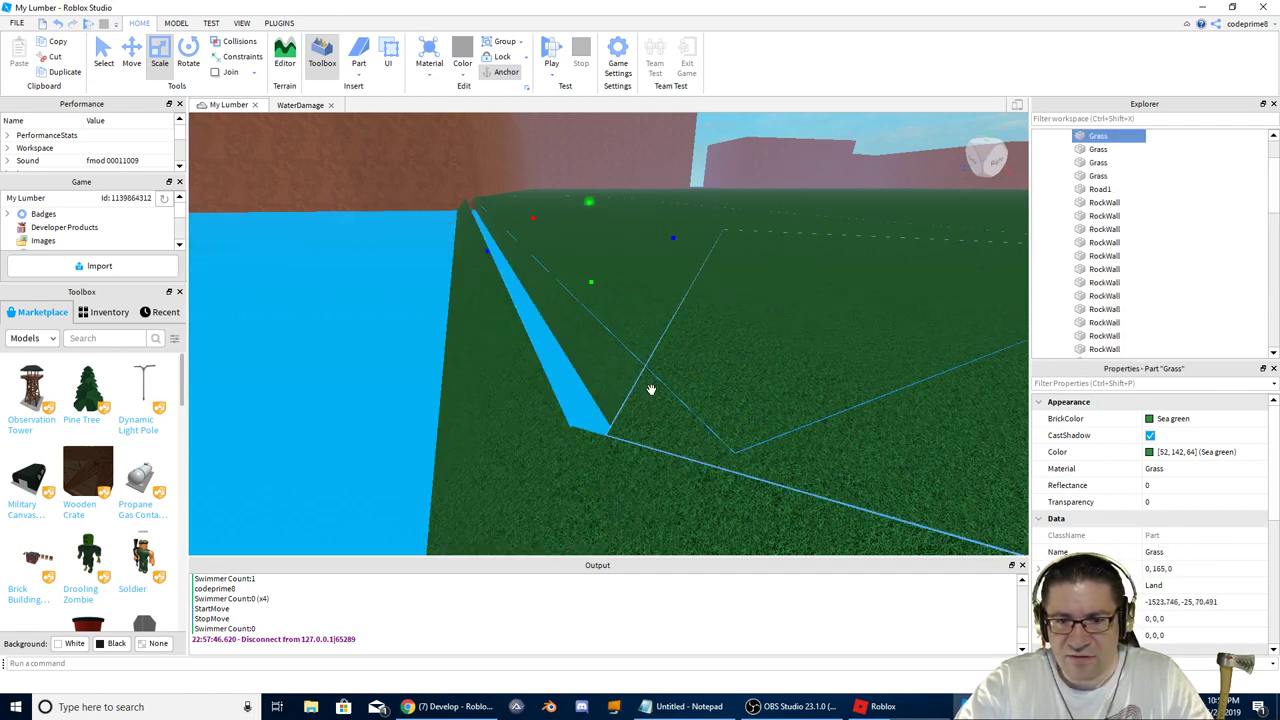
{"action": "left_click_drag", "start_coordinate": [680, 376], "coordinate": [709, 381]}
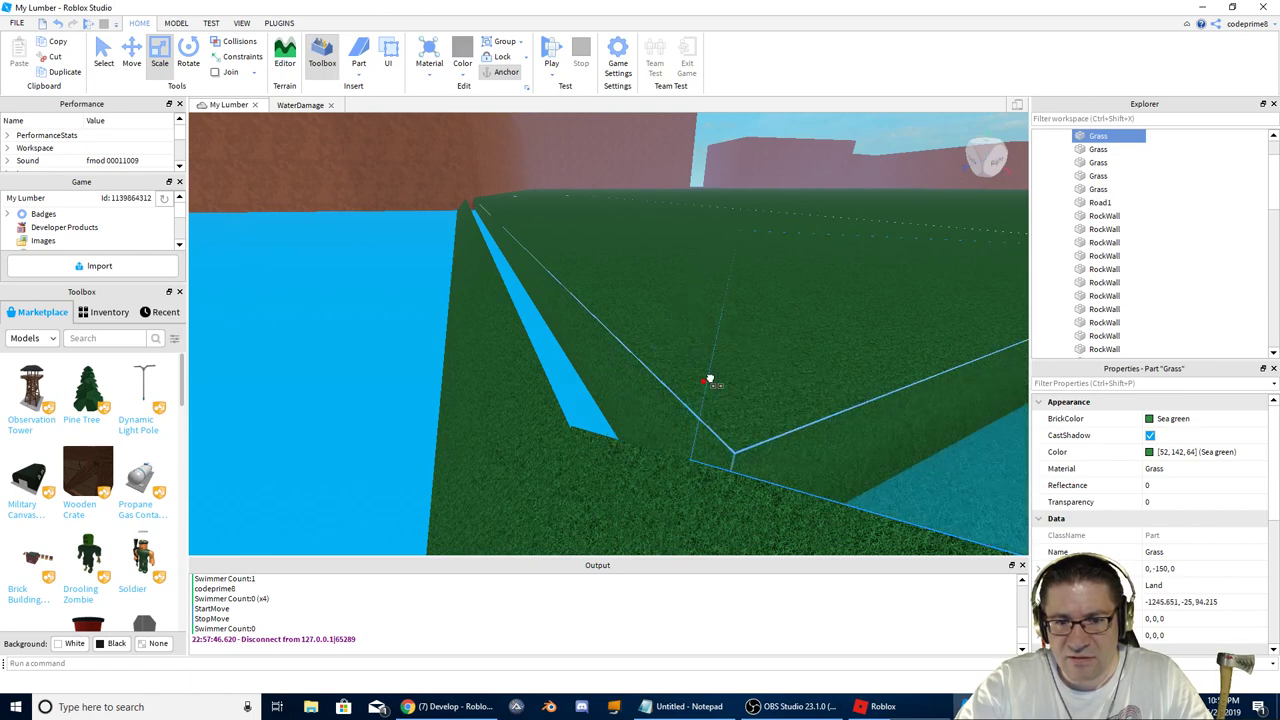
{"action": "right_click_drag", "start_coordinate": [726, 383], "coordinate": [726, 383]}
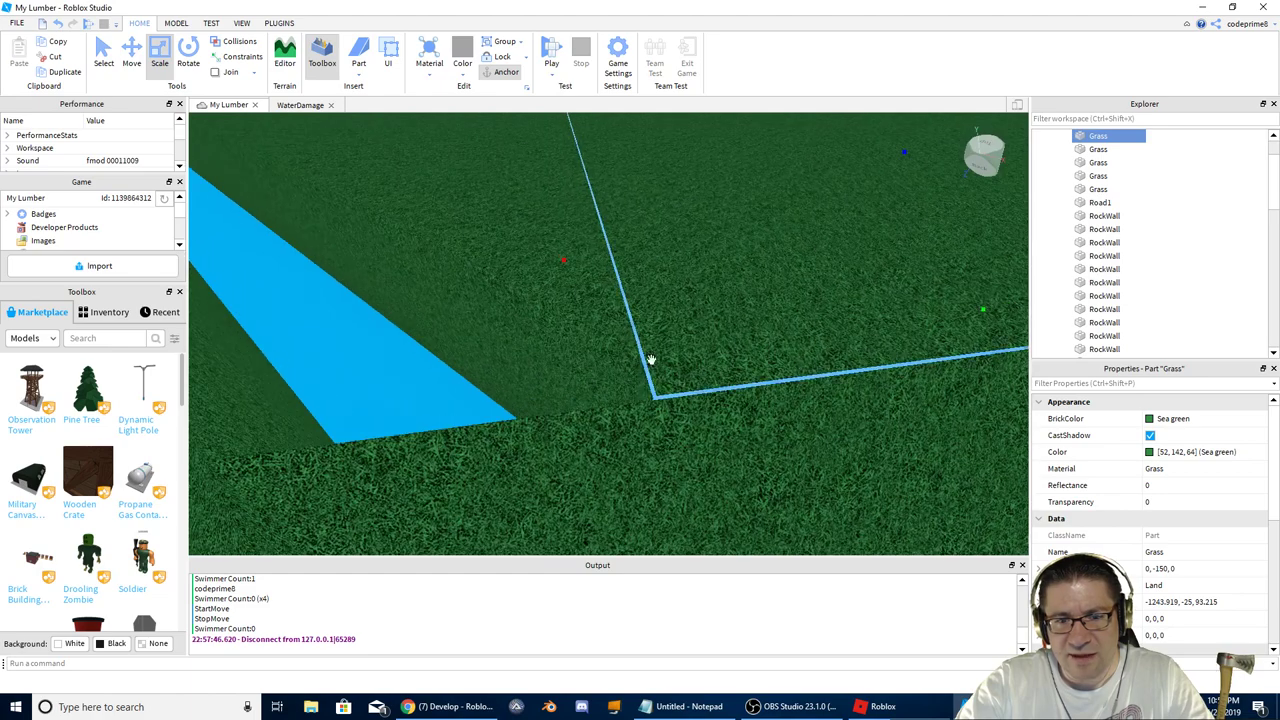
{"action": "left_click", "coordinate": [577, 331]}
{"action": "left_click_drag", "start_coordinate": [372, 175], "coordinate": [371, 177]}
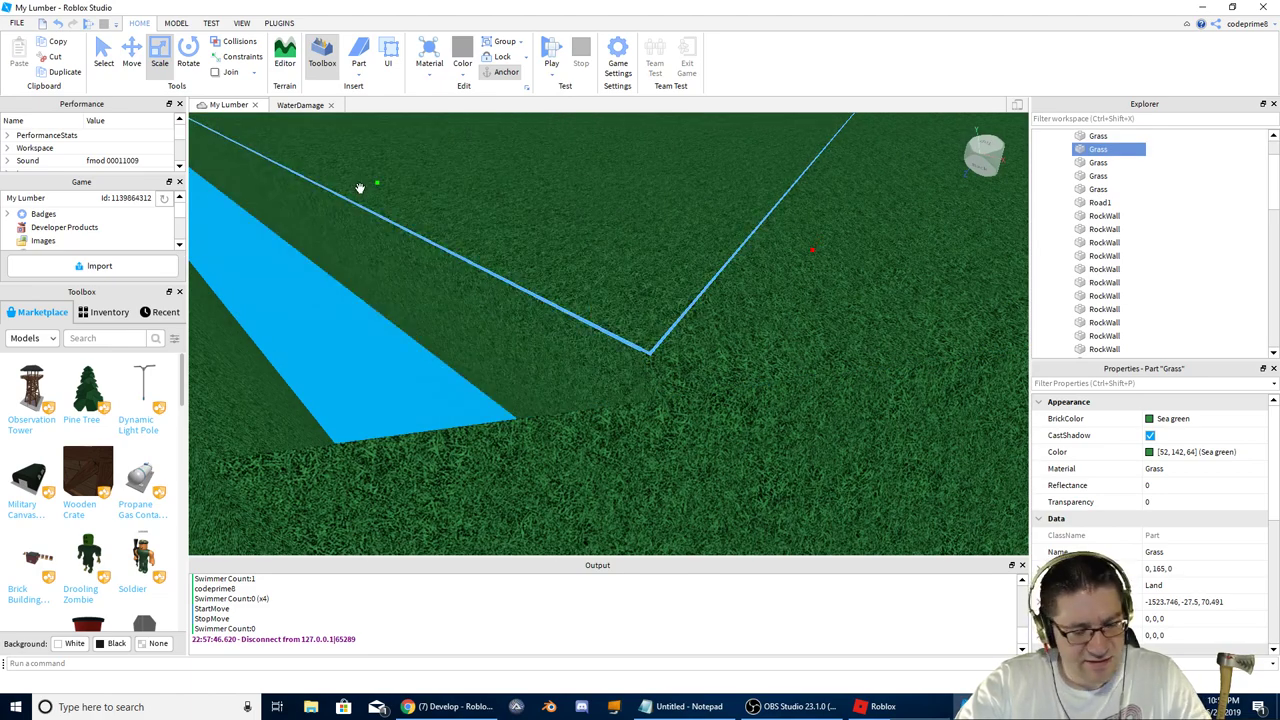
{"action": "left_click_drag", "start_coordinate": [360, 188], "coordinate": [448, 222]}
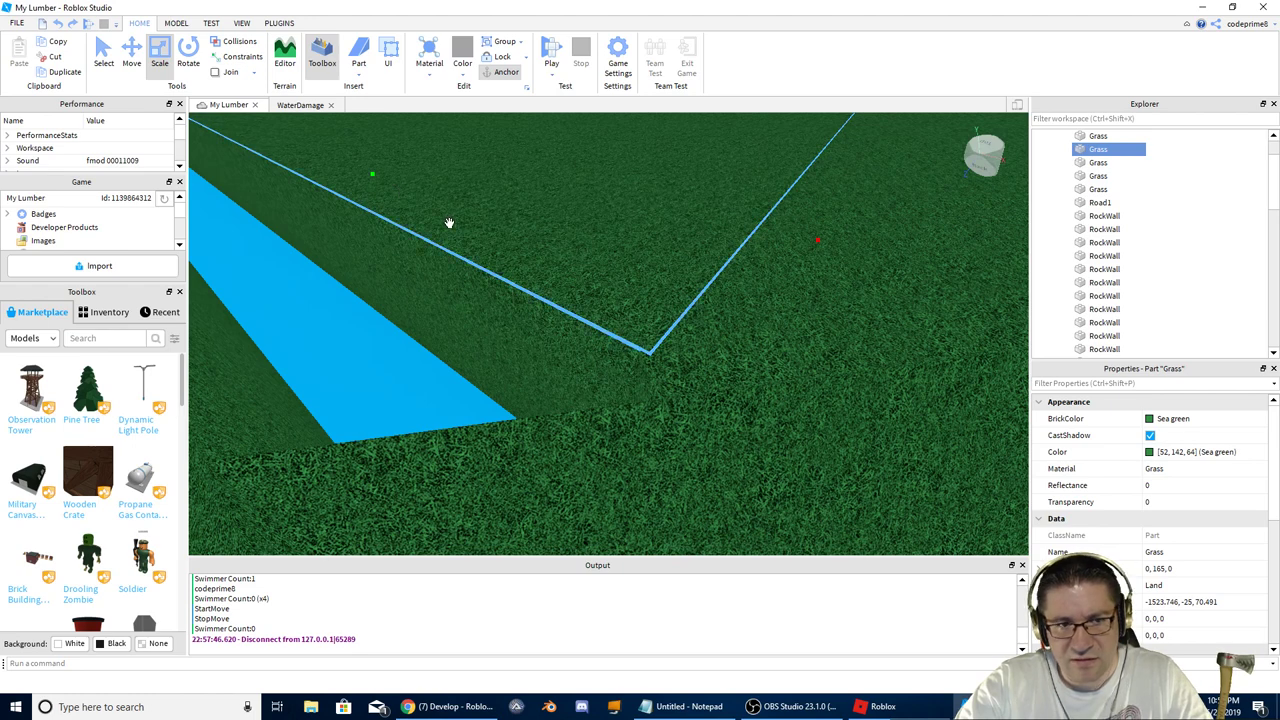
Step: Scale the side of the angled grass part beside the water strip so its corner lines up with the neighbouring grass part
{"action": "scroll", "coordinate": [449, 223], "scroll_direction": "down", "scroll_amount": 5}
{"action": "right_click_drag", "start_coordinate": [449, 223], "coordinate": [436, 219]}
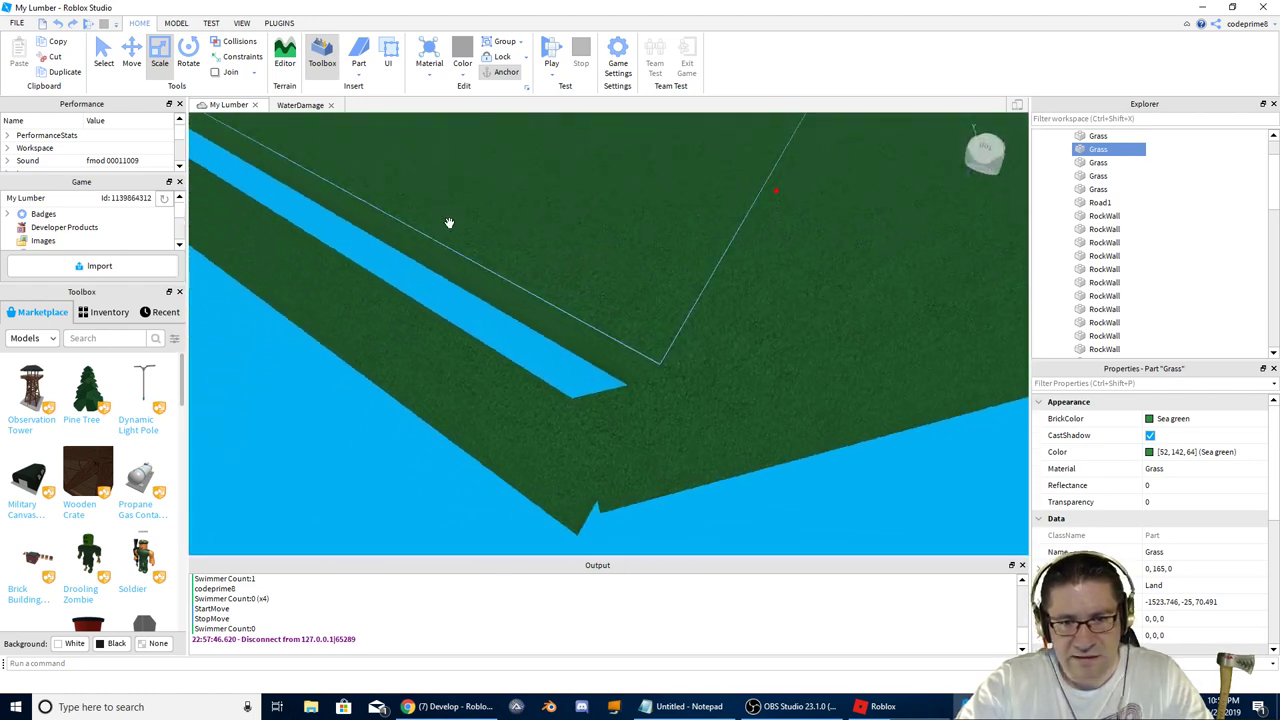
{"action": "key", "text": "e"}
{"action": "left_click", "coordinate": [326, 220]}
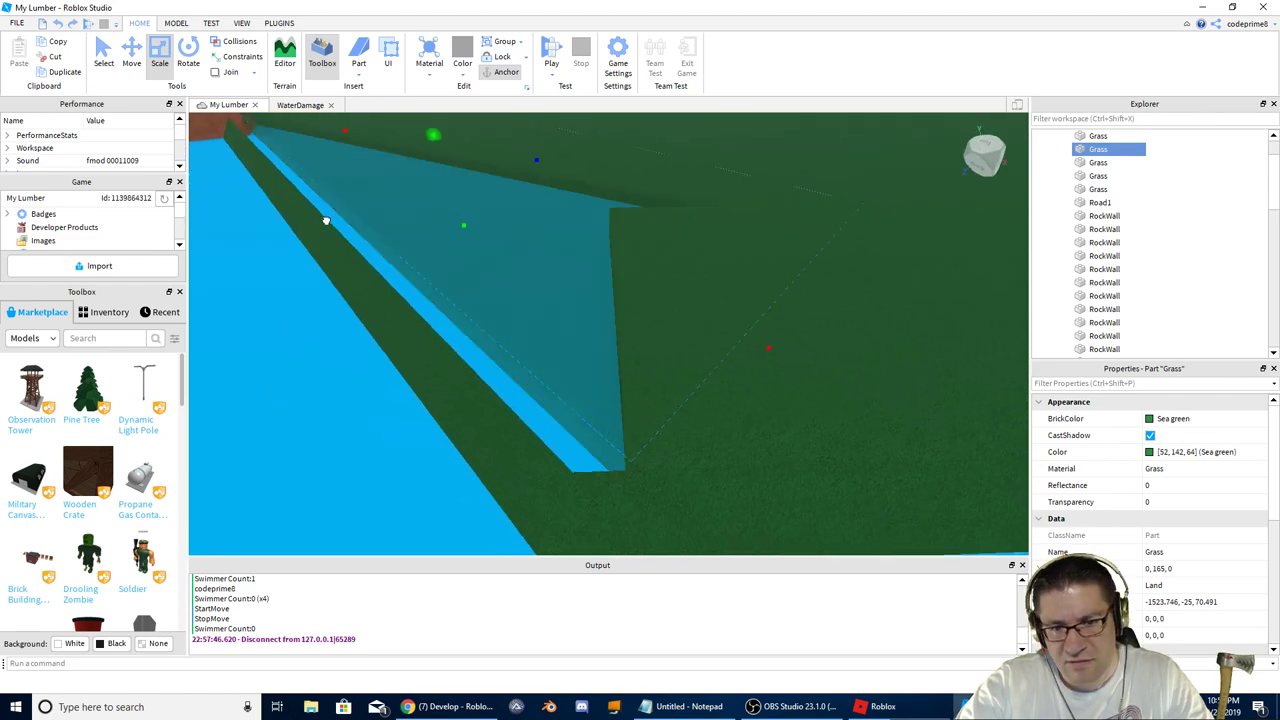
{"action": "mouse_move", "coordinate": [538, 306]}
{"action": "right_mouse_down"}
{"action": "mouse_move", "coordinate": [606, 320]}
{"action": "mouse_move", "coordinate": [537, 296]}
{"action": "right_mouse_up"}
{"action": "key", "text": "w"}
{"action": "left_click", "coordinate": [603, 328]}
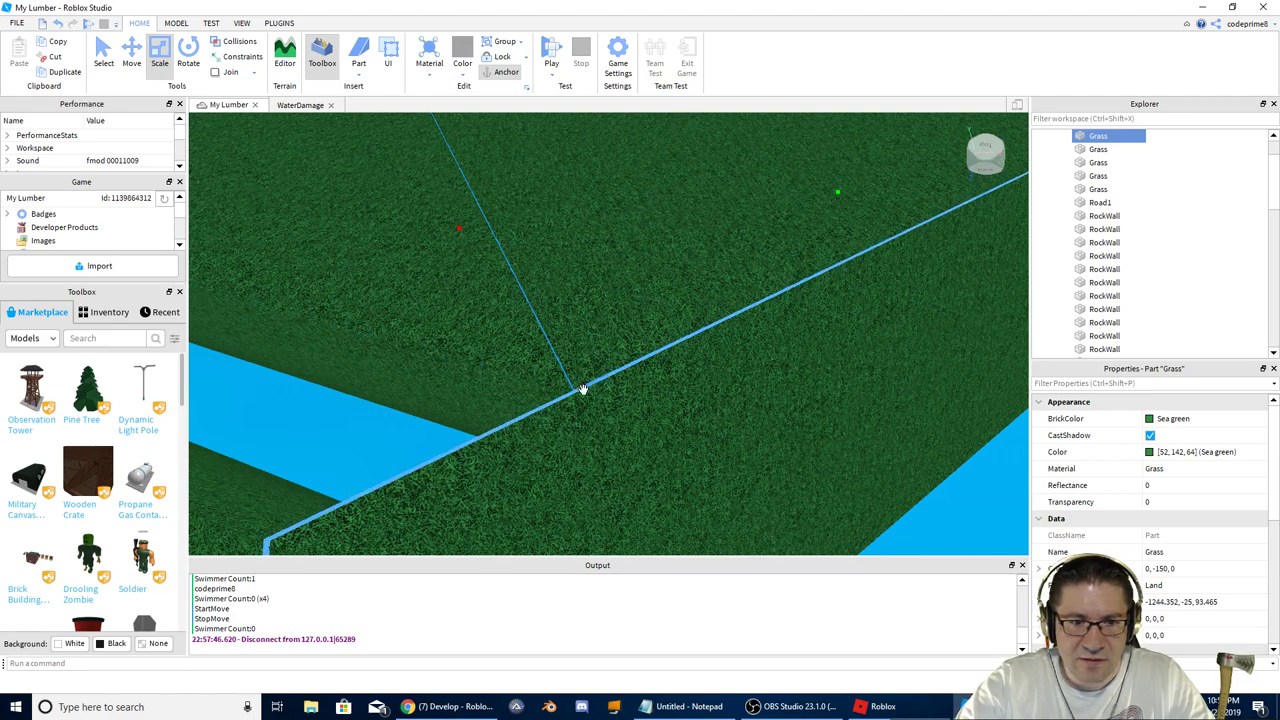
Step: Scale in the corner end of the grass wedge on the neighbouring side so it stops at the grass corner
{"action": "left_click", "coordinate": [466, 485]}
{"action": "scroll", "coordinate": [465, 486], "scroll_direction": "down", "scroll_amount": 2}
{"action": "scroll", "coordinate": [549, 508], "scroll_direction": "down", "scroll_amount": 2}
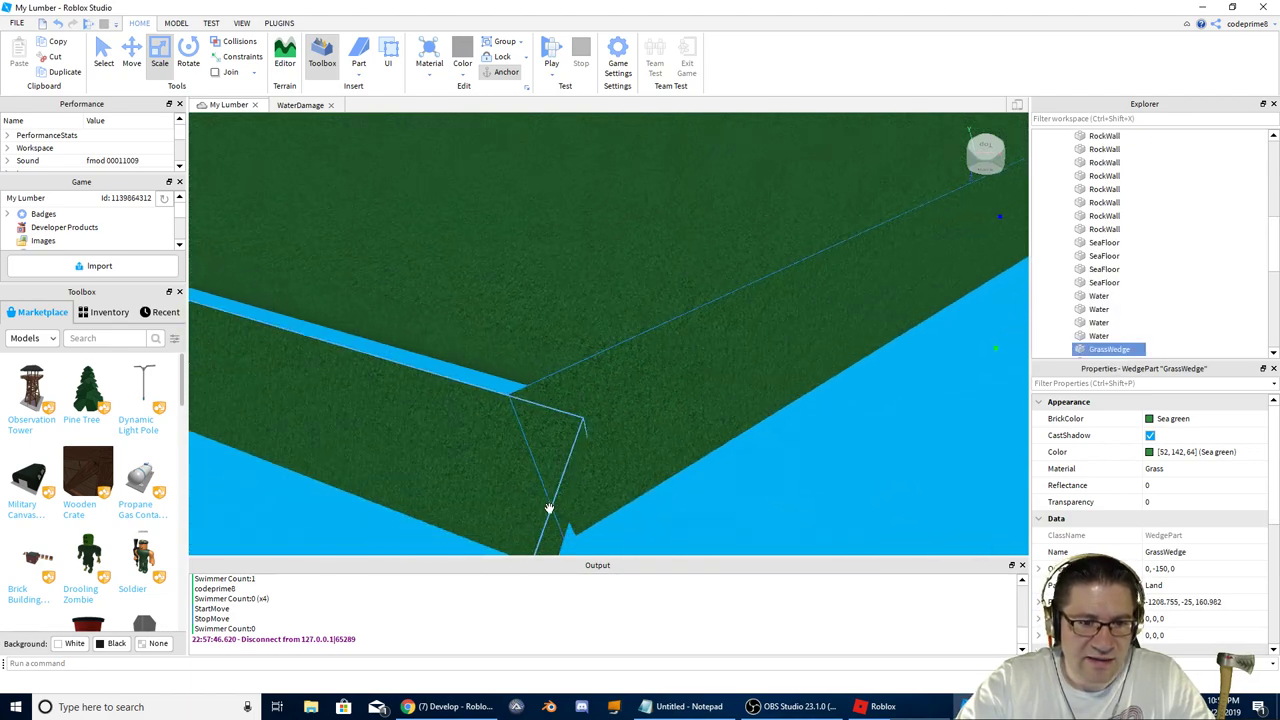
{"action": "right_click_drag", "start_coordinate": [549, 508], "coordinate": [548, 508]}
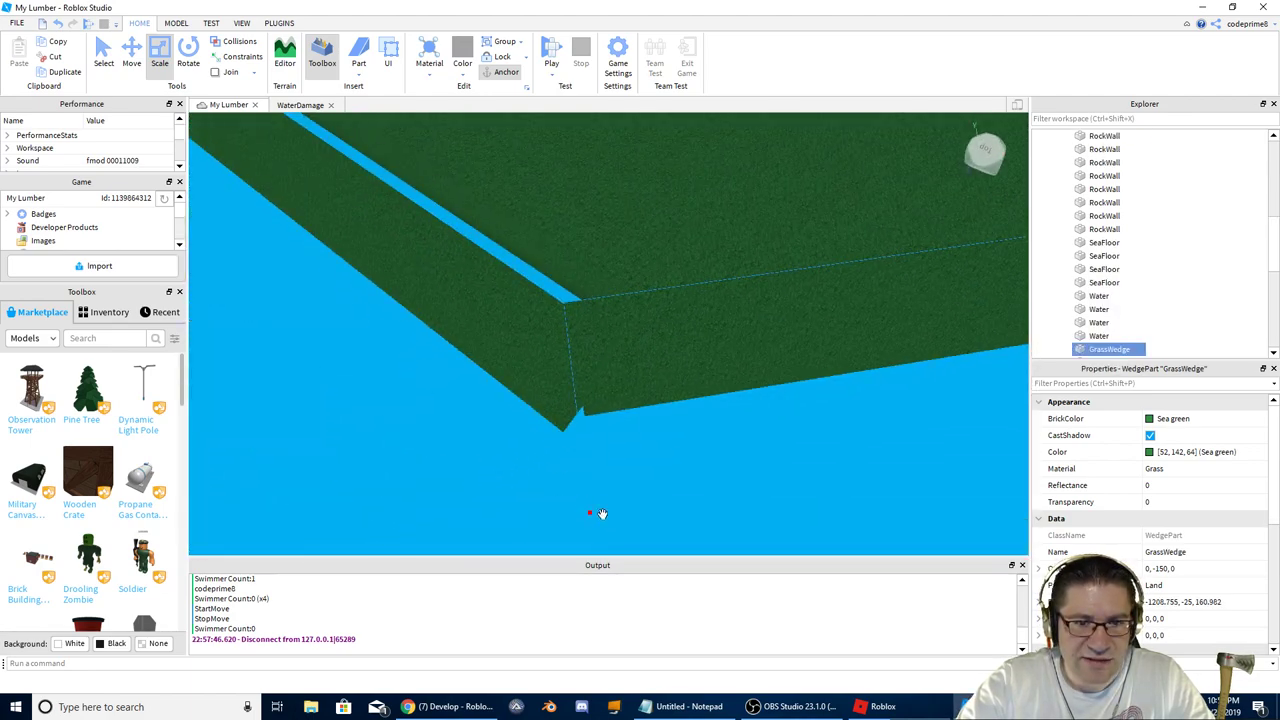
{"action": "left_click_drag", "start_coordinate": [590, 516], "coordinate": [640, 507]}
{"action": "scroll", "coordinate": [565, 342], "scroll_direction": "up", "scroll_amount": 5}
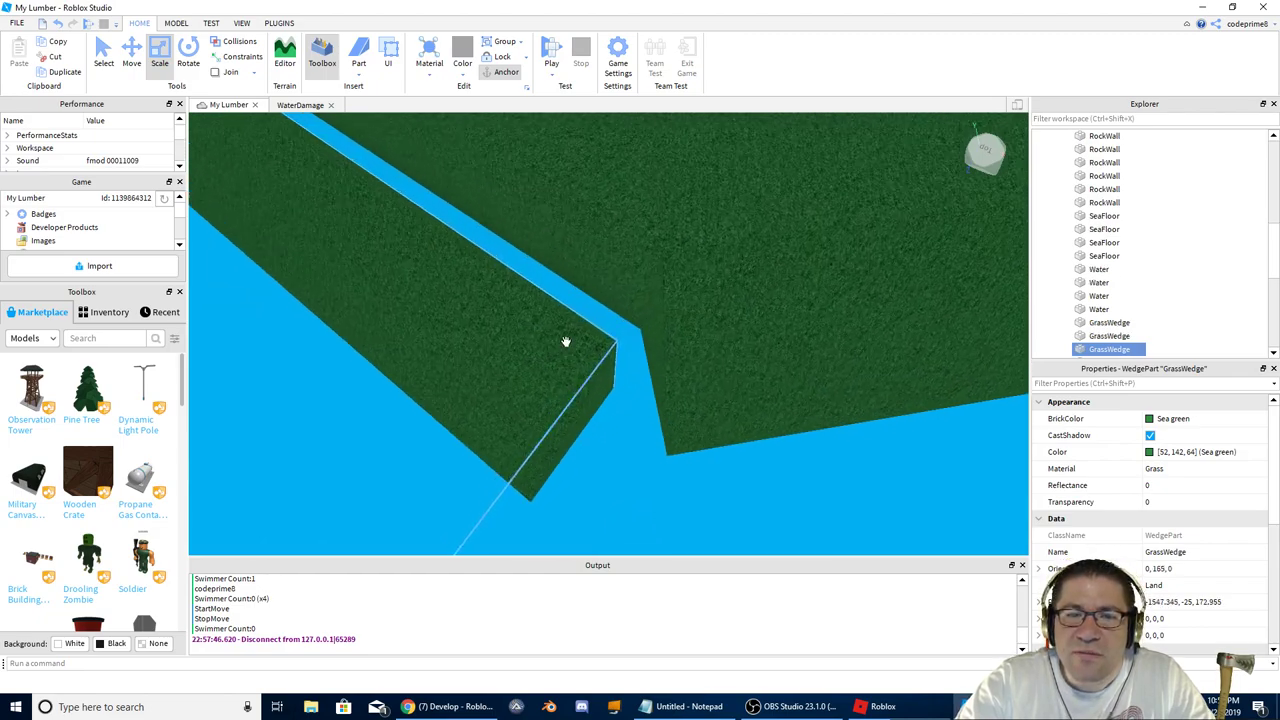
Step: Move the separated grass wedge across the water strip against the grass edge, to about -1546, -25, 167, and turn off move snapping
{"action": "right_click_drag", "start_coordinate": [565, 342], "coordinate": [566, 340]}
{"action": "right_click_drag", "start_coordinate": [889, 286], "coordinate": [889, 286]}
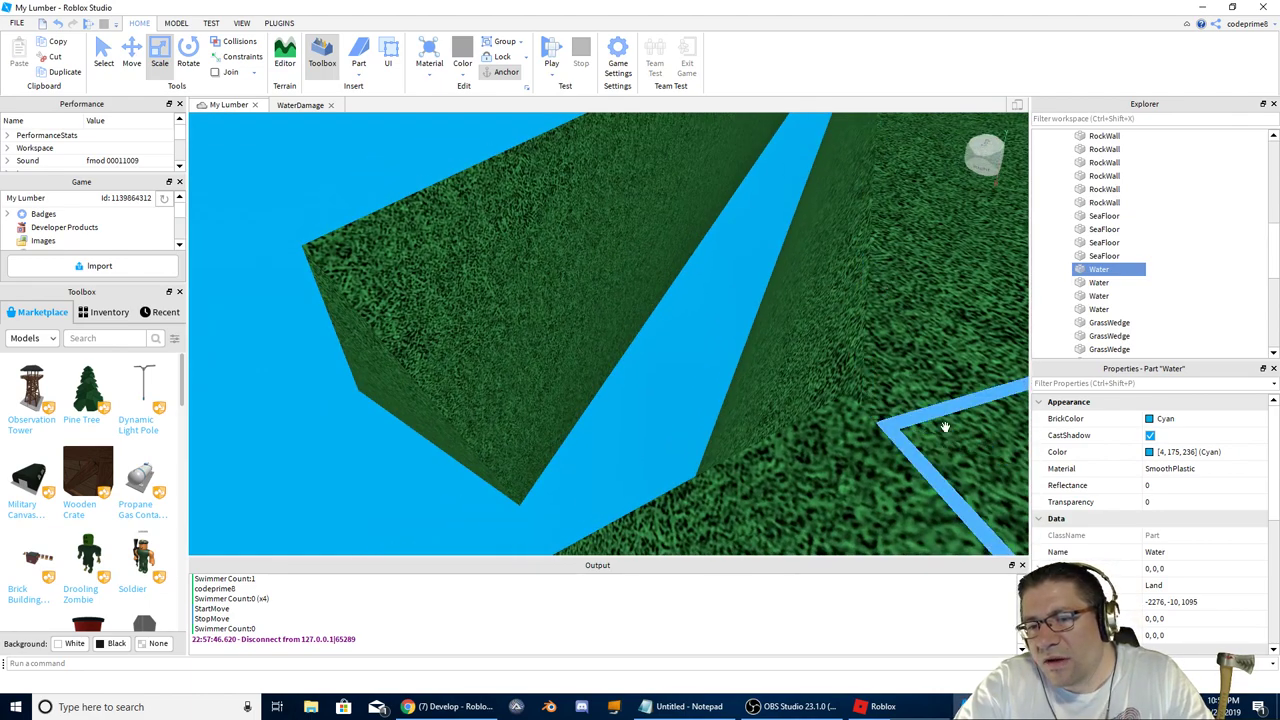
{"action": "left_click", "coordinate": [884, 329]}
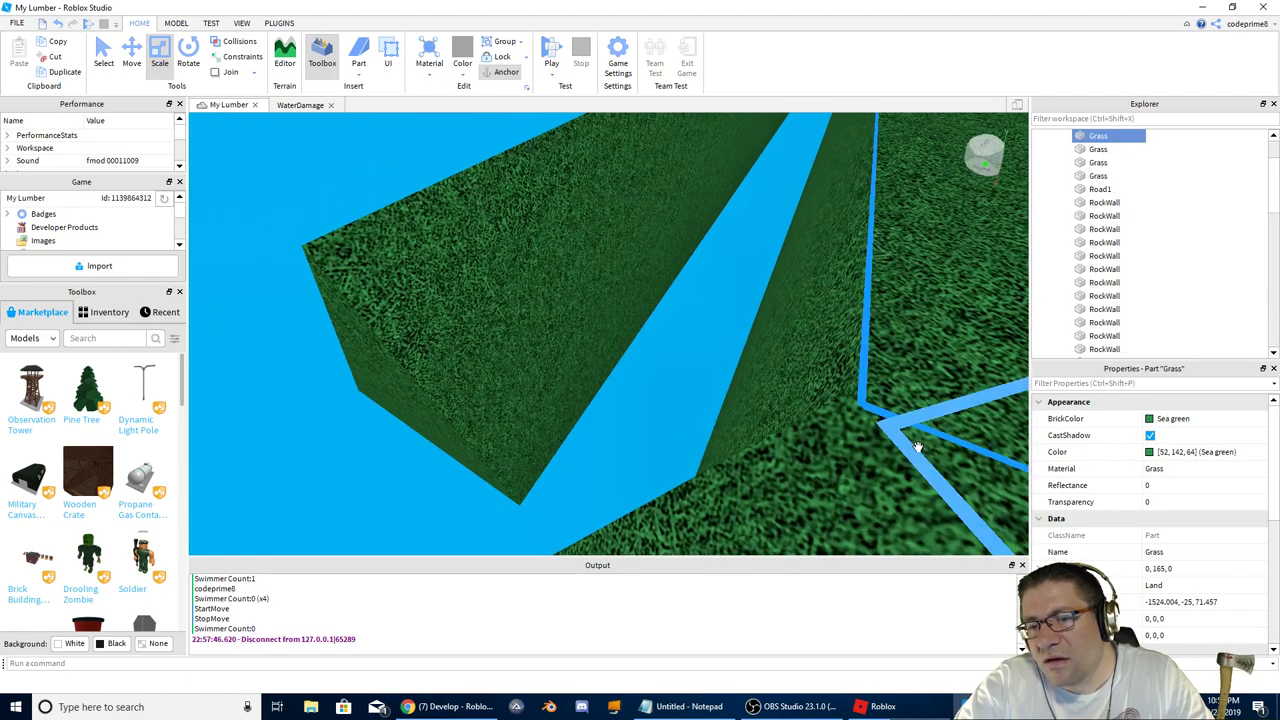
{"action": "scroll", "coordinate": [918, 445], "scroll_direction": "down", "scroll_amount": 3}
{"action": "right_click_drag", "start_coordinate": [804, 321], "coordinate": [798, 329]}
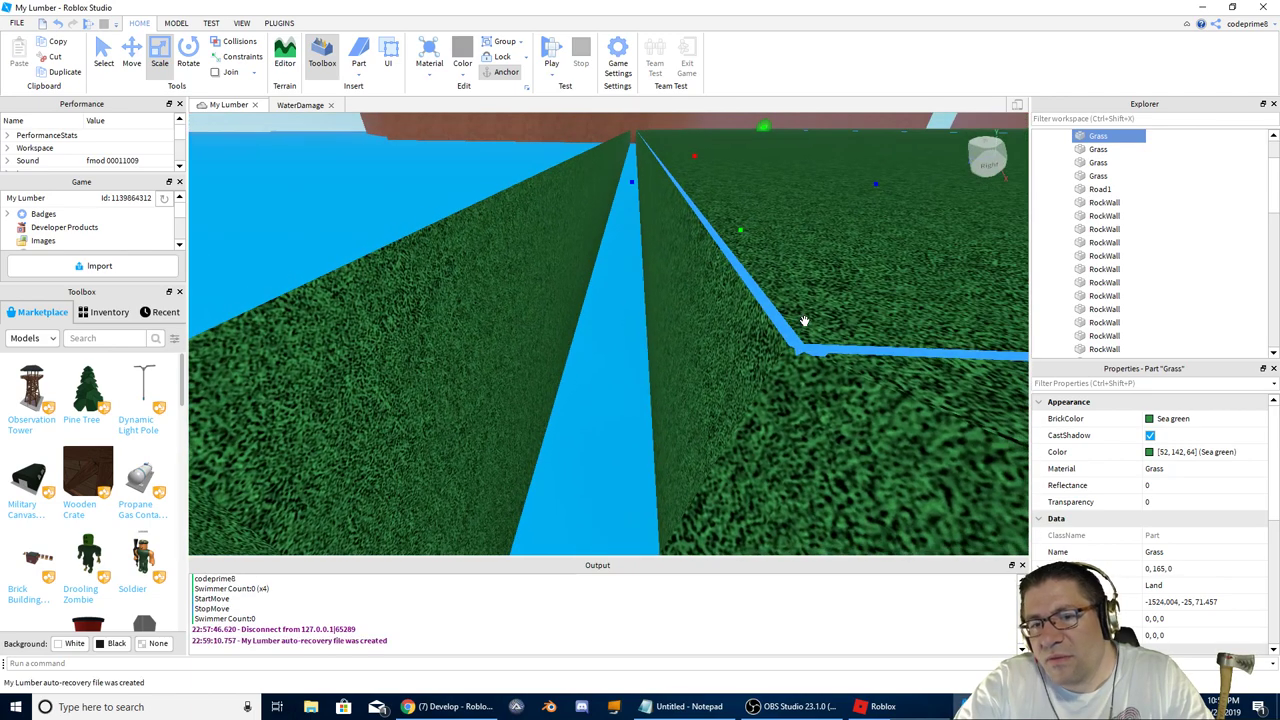
{"action": "left_click", "coordinate": [586, 300]}
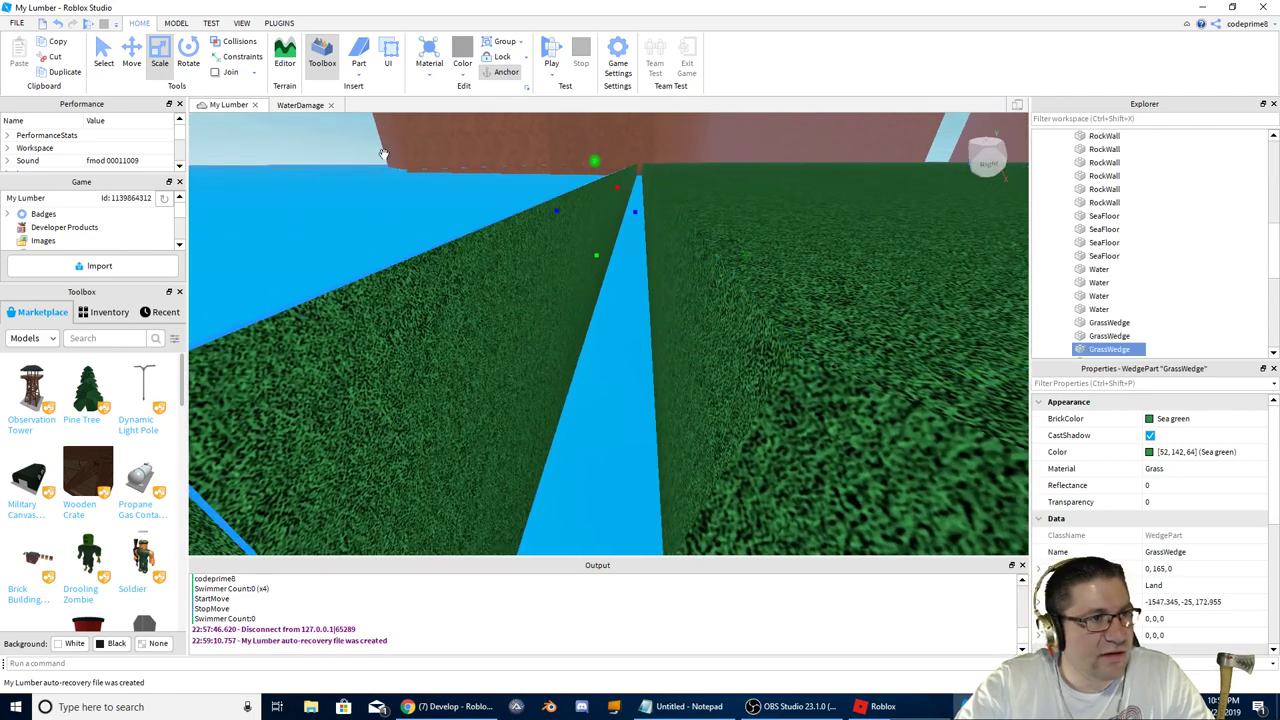
{"action": "left_click", "coordinate": [130, 55]}
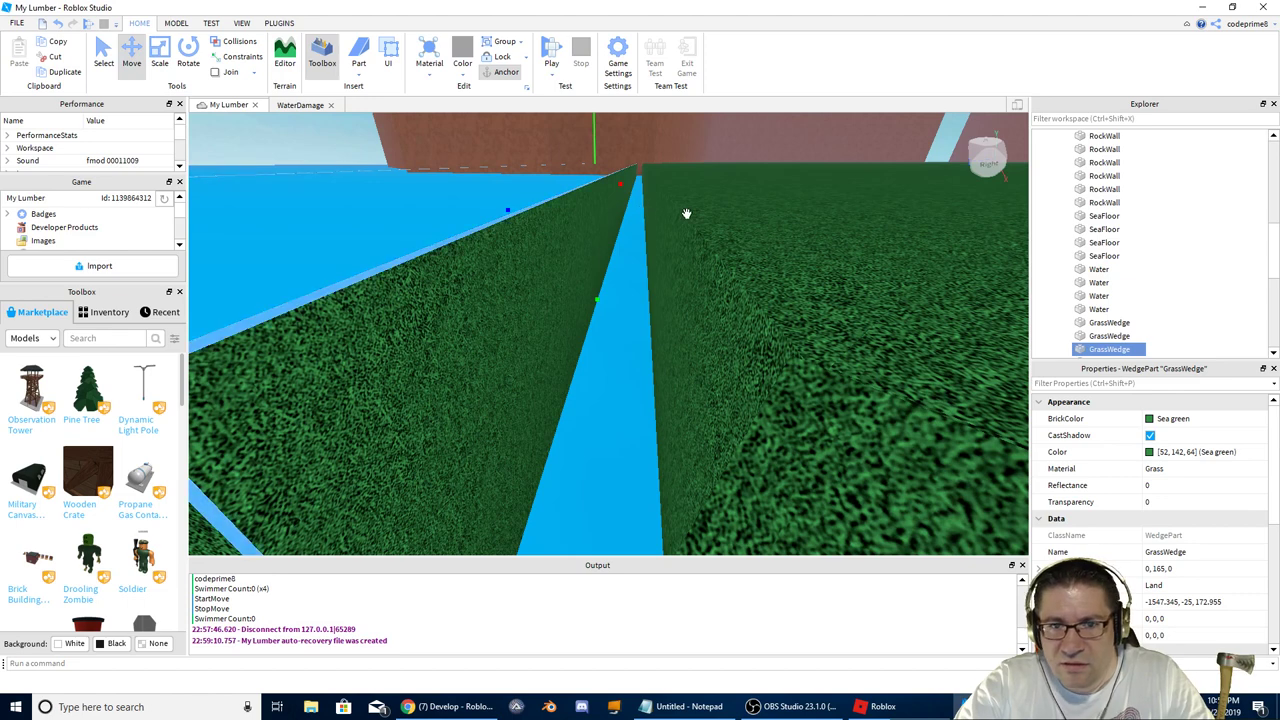
{"action": "left_click_drag", "start_coordinate": [686, 213], "coordinate": [697, 218]}
{"action": "left_click", "coordinate": [174, 23]}
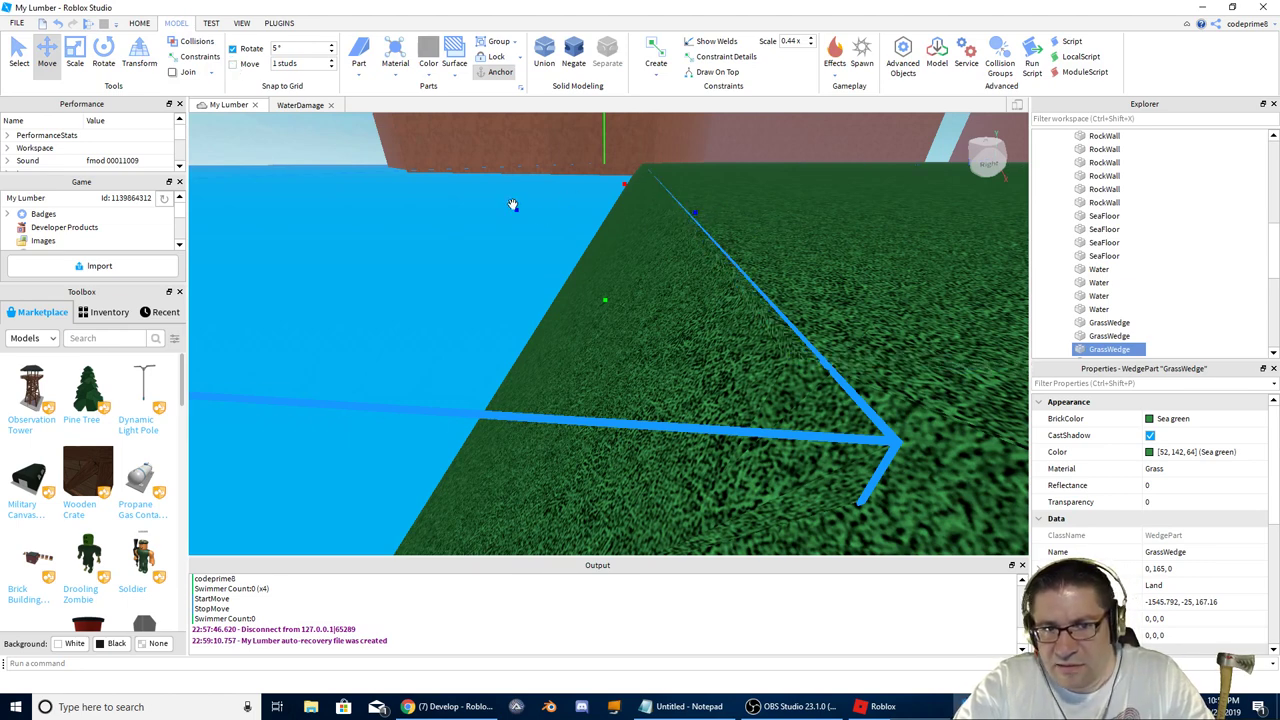
Step: Shorten the grass wedge from its far end and nudge it along the grass edge to a position of about -1345.6, -25, 221
{"action": "left_click_drag", "start_coordinate": [518, 211], "coordinate": [626, 470]}
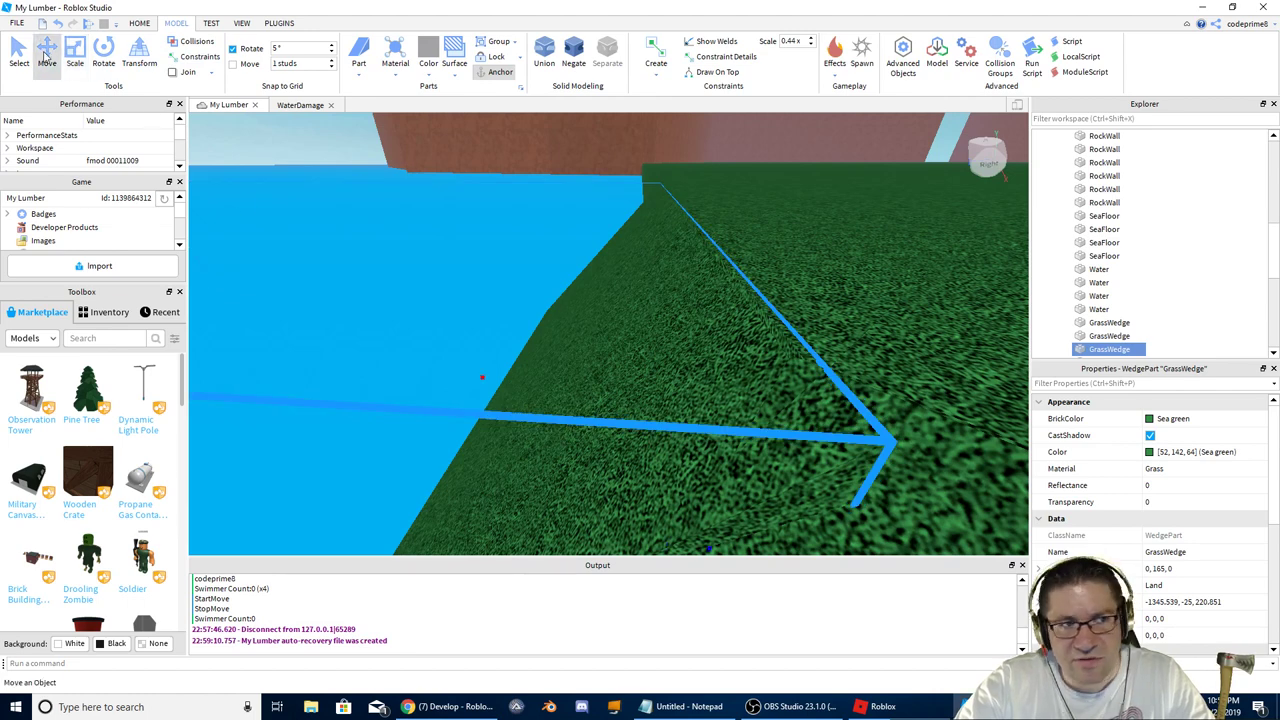
{"action": "left_click", "coordinate": [45, 55]}
{"action": "left_click_drag", "start_coordinate": [710, 547], "coordinate": [708, 552]}
{"action": "right_click_drag", "start_coordinate": [774, 394], "coordinate": [791, 371]}
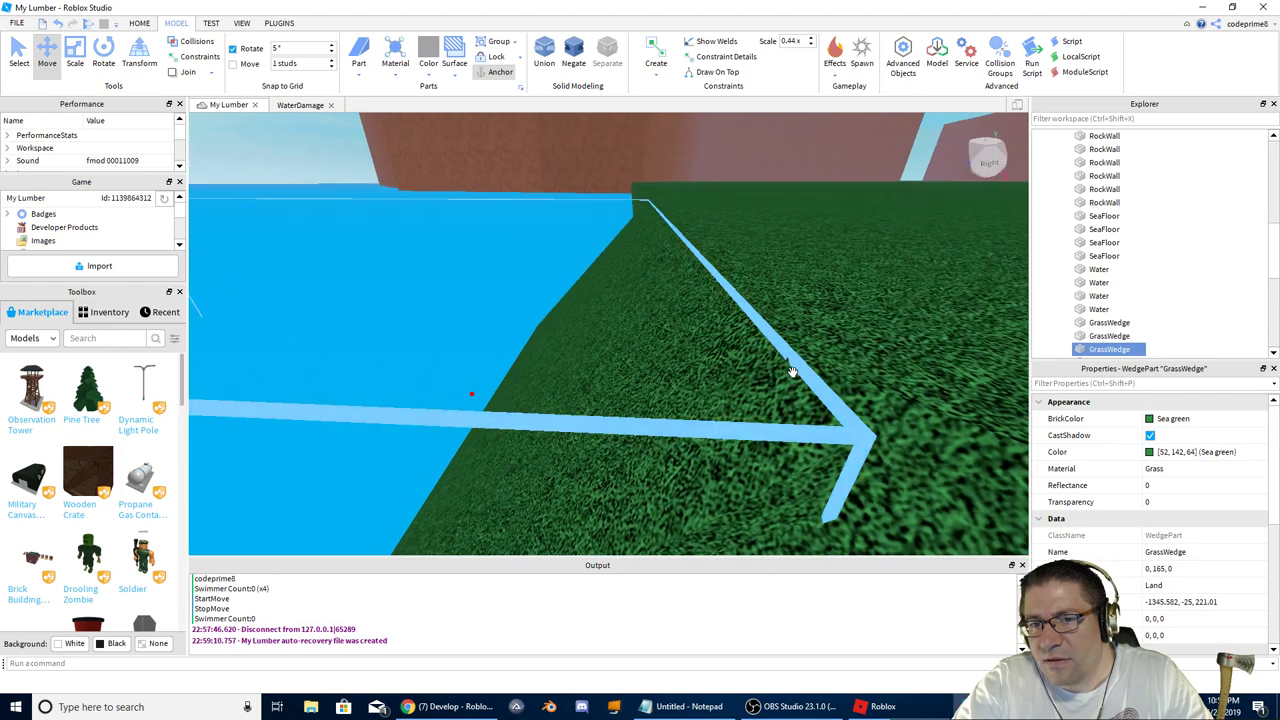
Step: Check the seam between the grass and the water, then nudge the shortened wedge to about -1345.56, -25, 220.94
{"action": "left_click", "coordinate": [847, 165]}
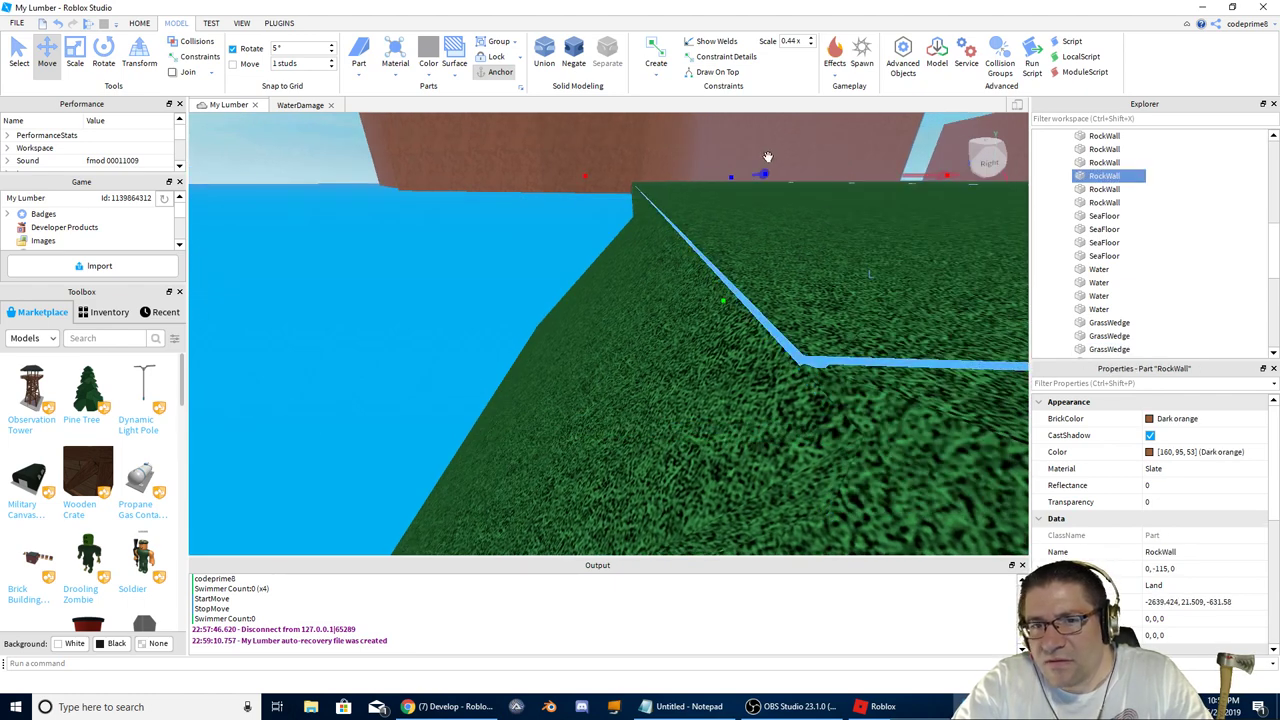
{"action": "left_click", "coordinate": [786, 300]}
{"action": "left_click", "coordinate": [797, 299]}
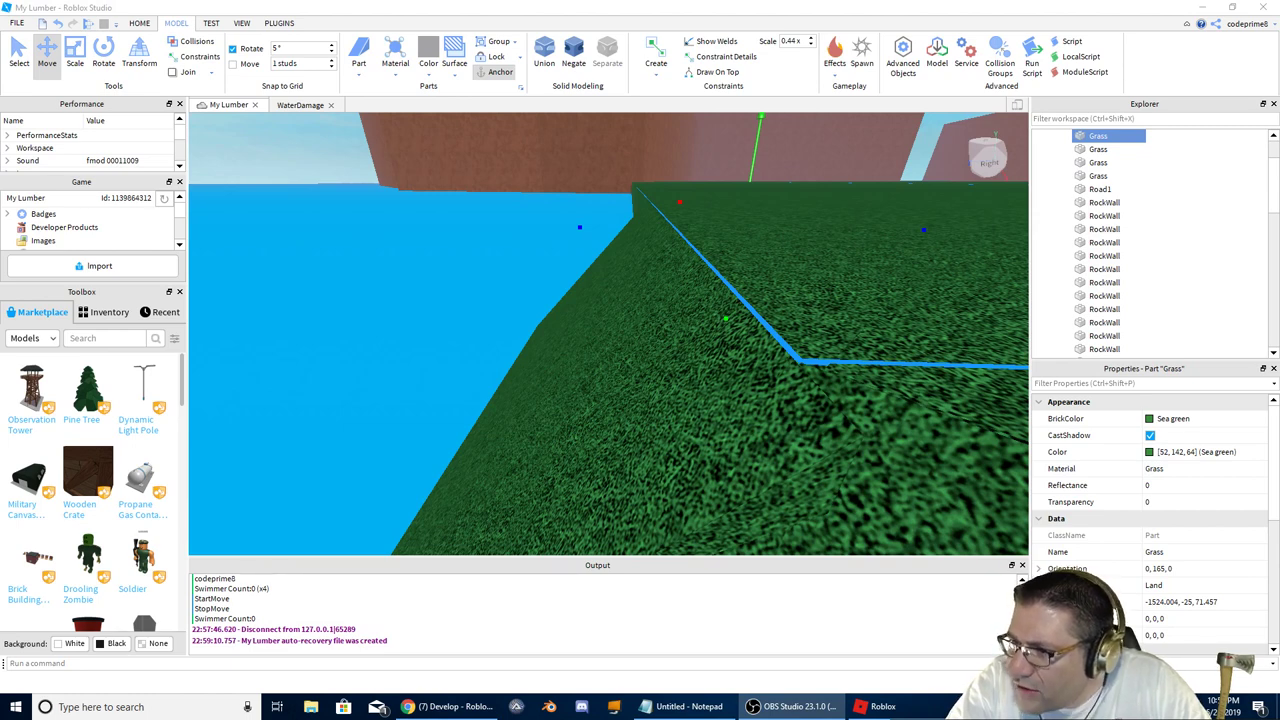
{"action": "right_click_drag", "start_coordinate": [826, 247], "coordinate": [826, 247]}
{"action": "left_click", "coordinate": [469, 221]}
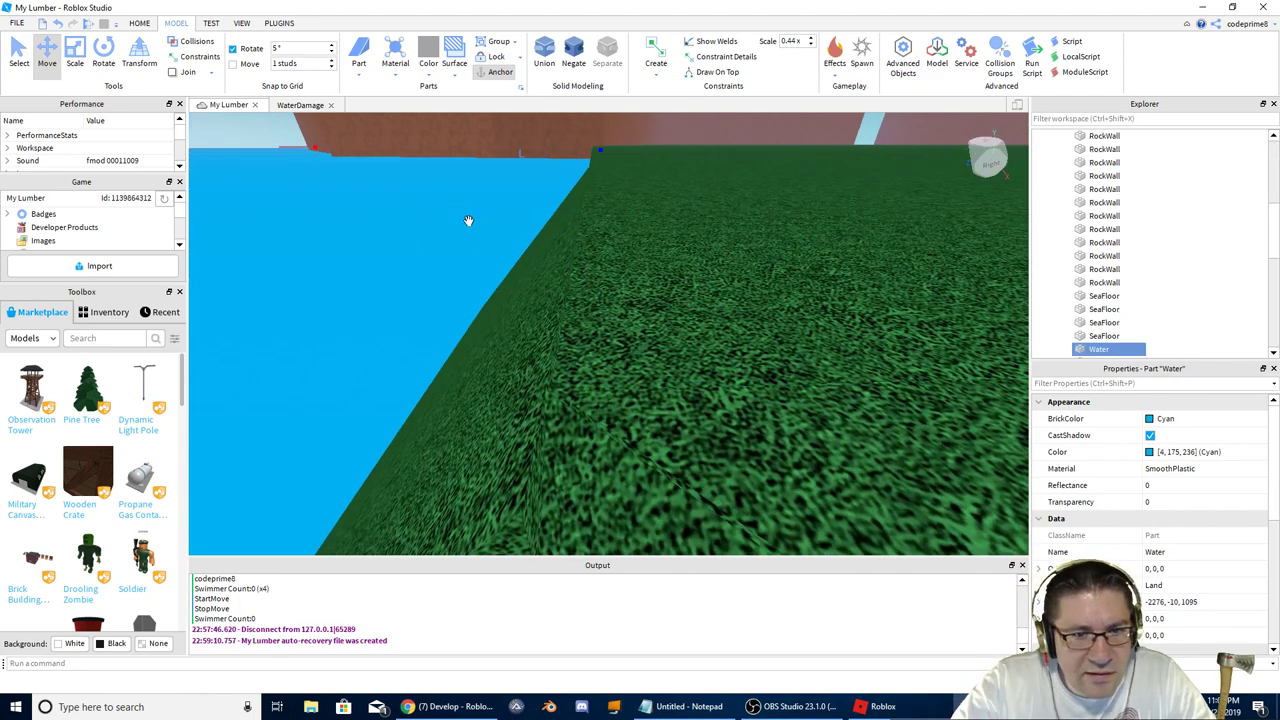
{"action": "right_click_drag", "start_coordinate": [469, 222], "coordinate": [462, 218]}
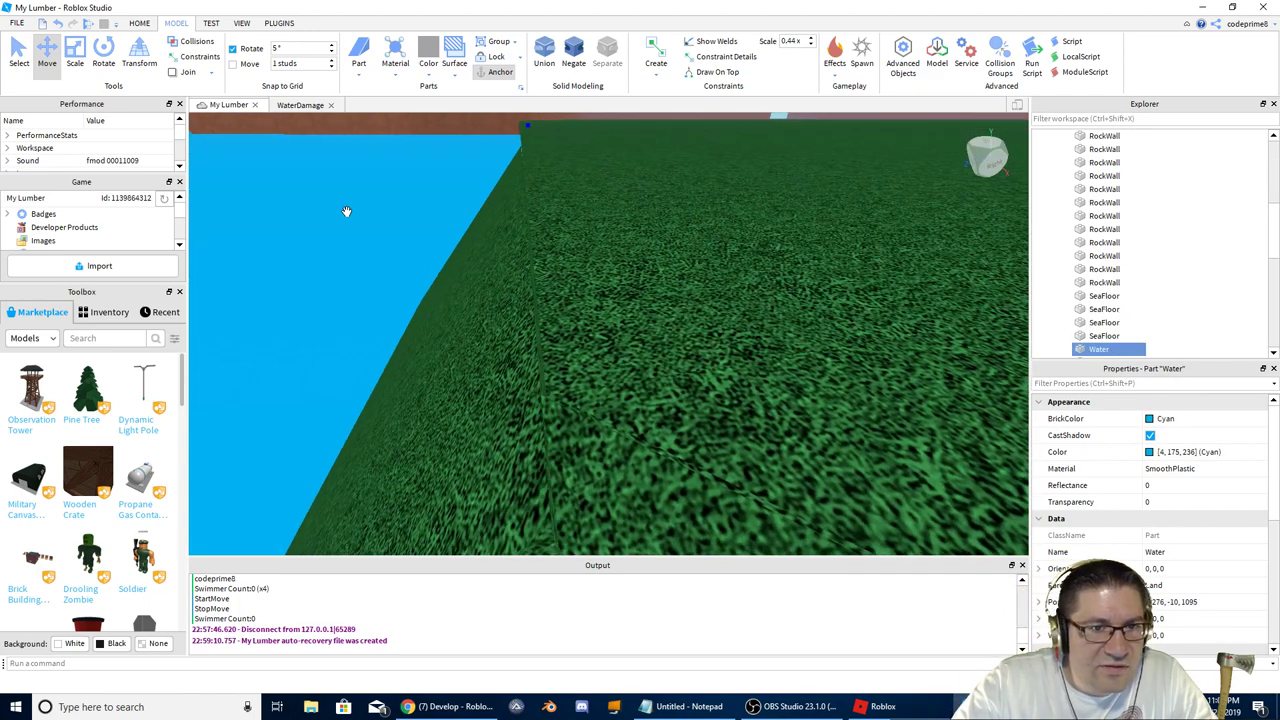
{"action": "left_click", "coordinate": [522, 314]}
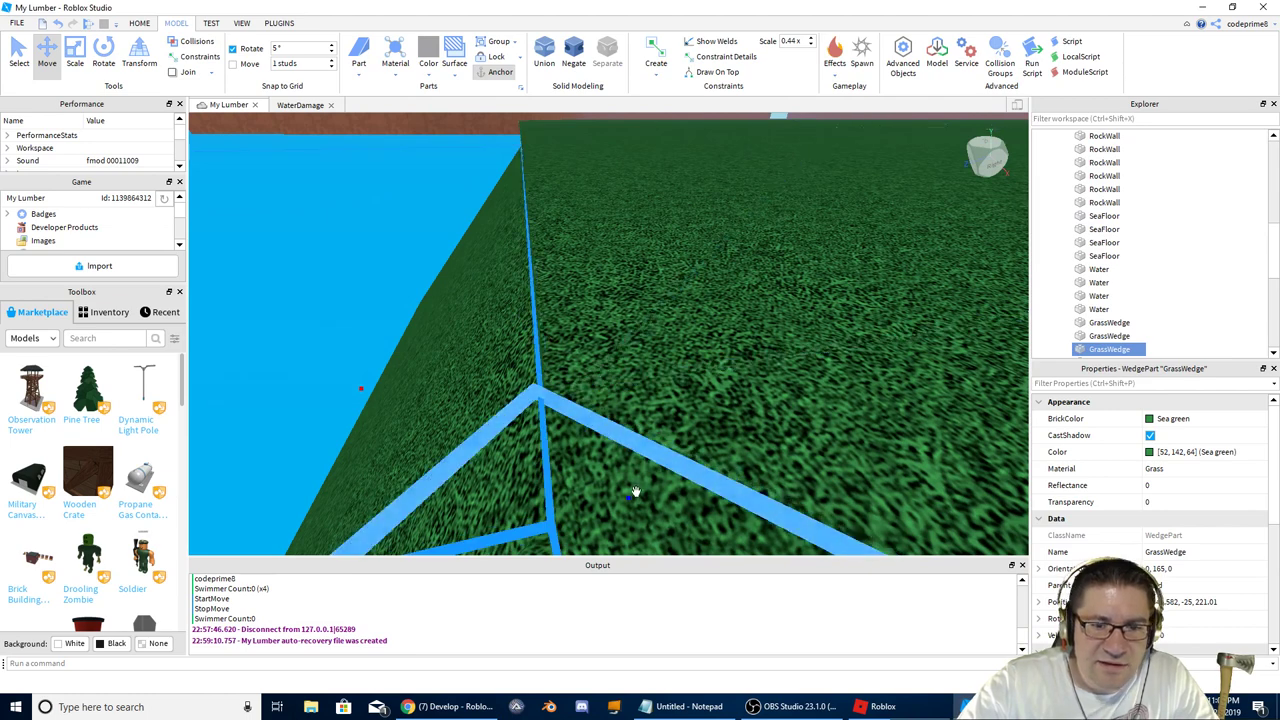
{"action": "left_click_drag", "start_coordinate": [630, 500], "coordinate": [629, 500]}
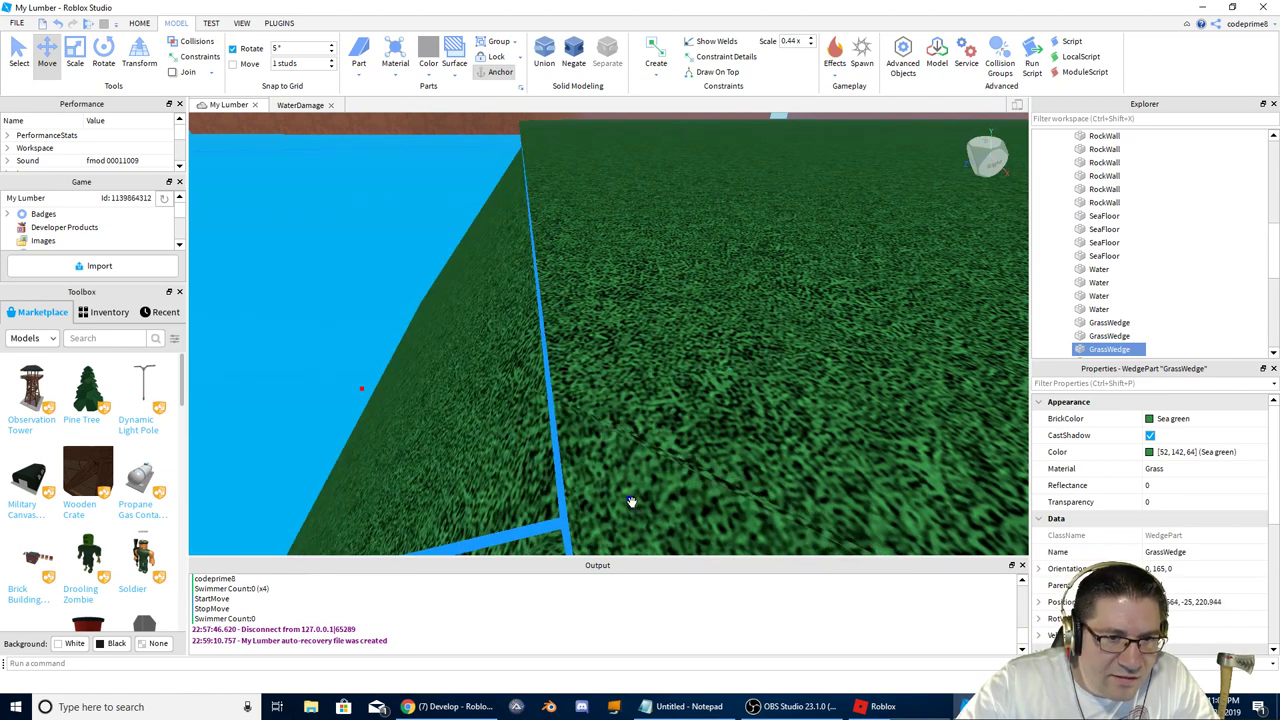
Step: Inspect the wedge's alignment with the grass corner from several angles and try another slight nudge toward the grass
{"action": "left_click", "coordinate": [437, 141]}
{"action": "right_click_drag", "start_coordinate": [497, 194], "coordinate": [496, 193]}
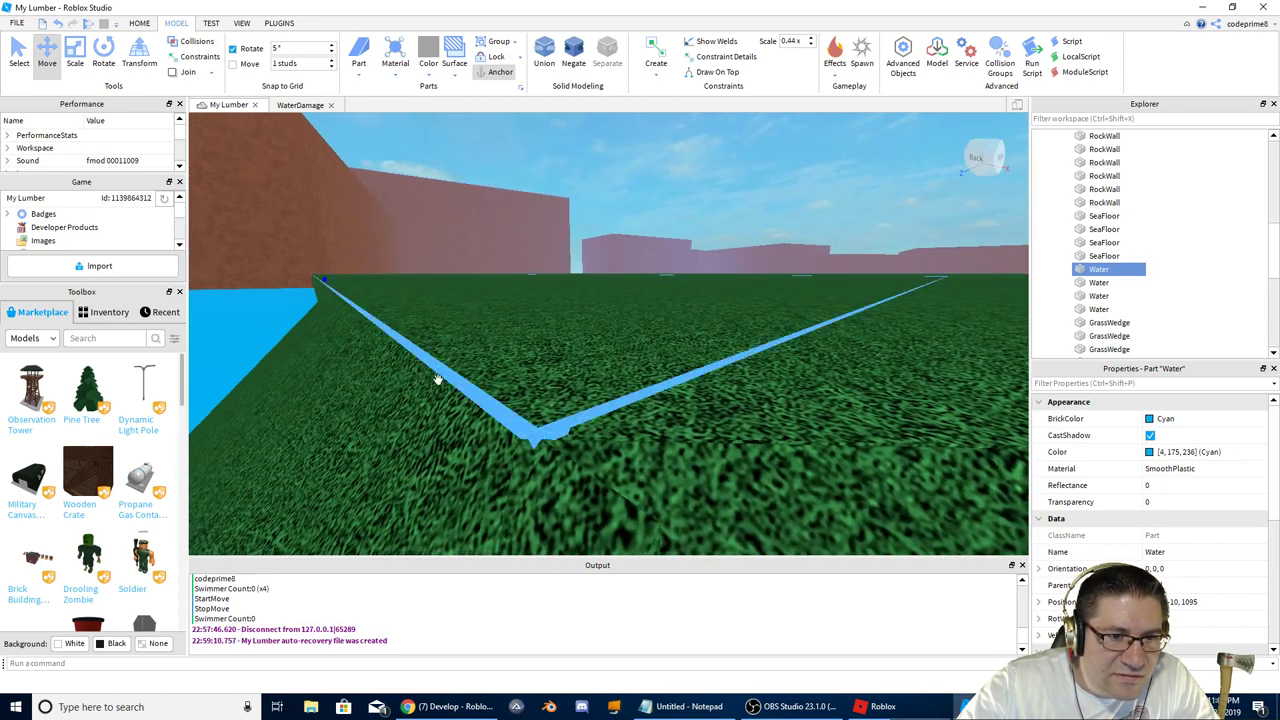
{"action": "left_click", "coordinate": [410, 440]}
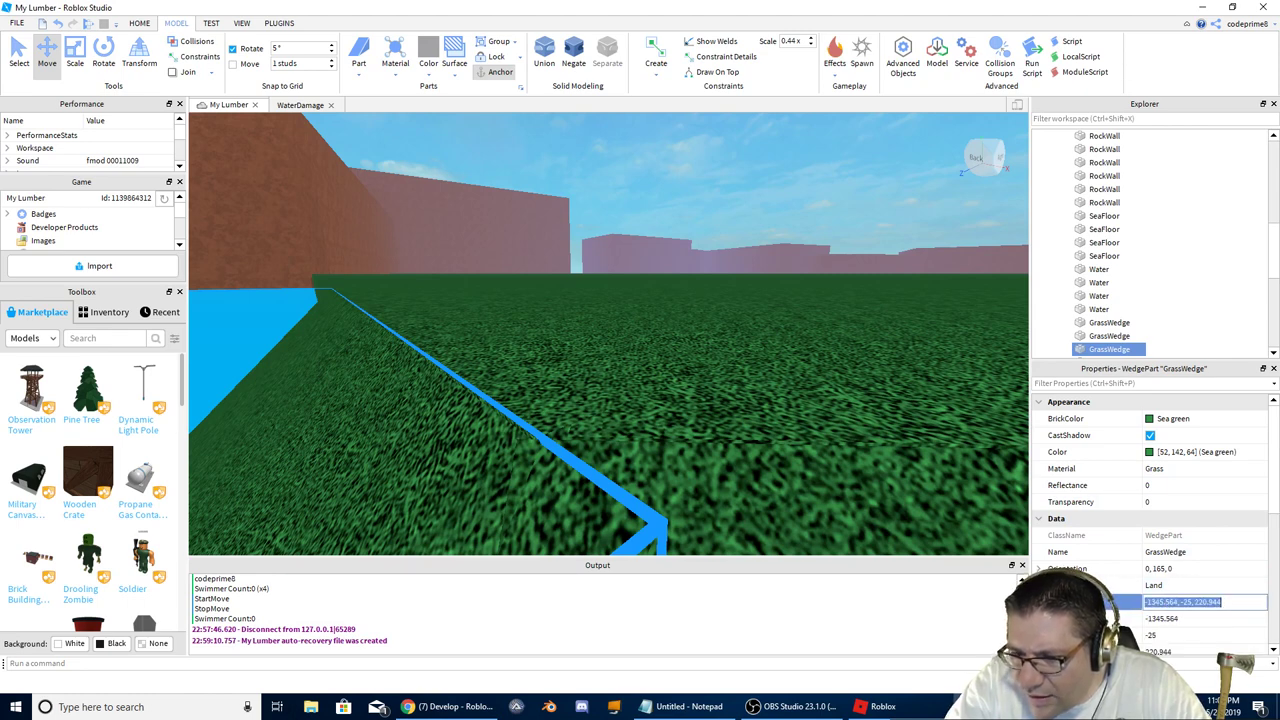
{"action": "right_click_drag", "start_coordinate": [440, 435], "coordinate": [440, 435]}
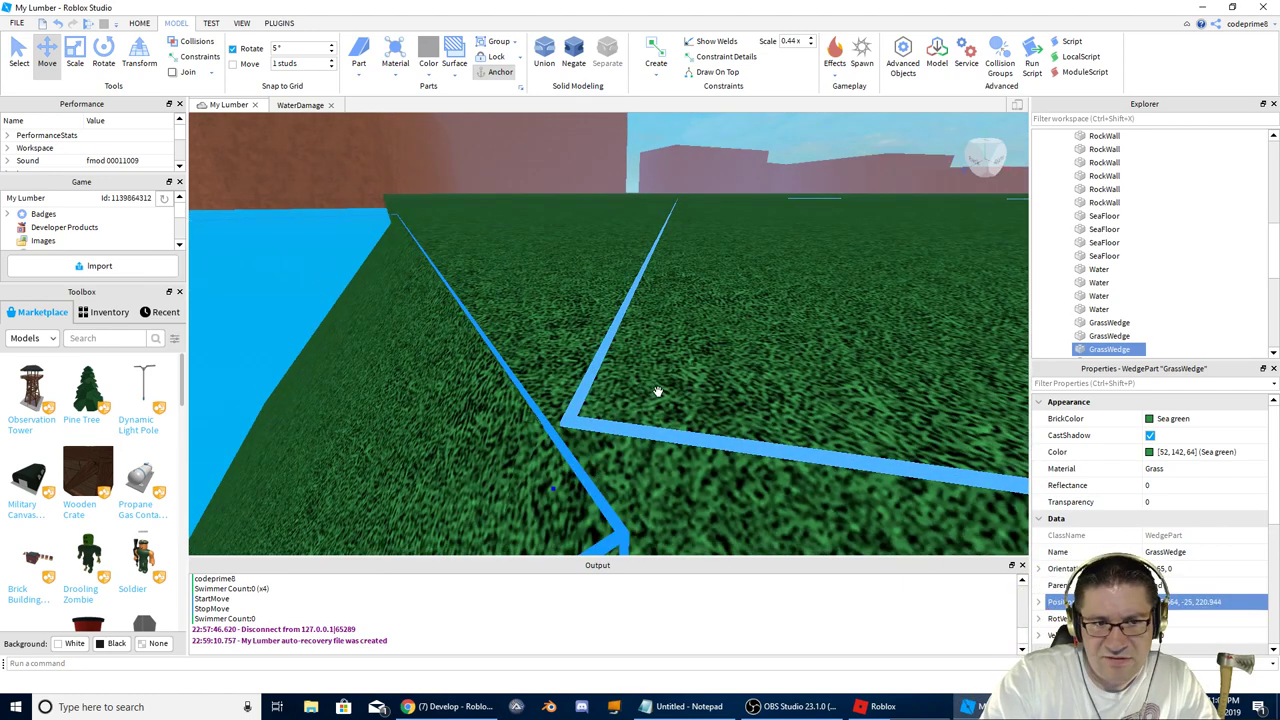
{"action": "right_click_drag", "start_coordinate": [657, 392], "coordinate": [656, 395]}
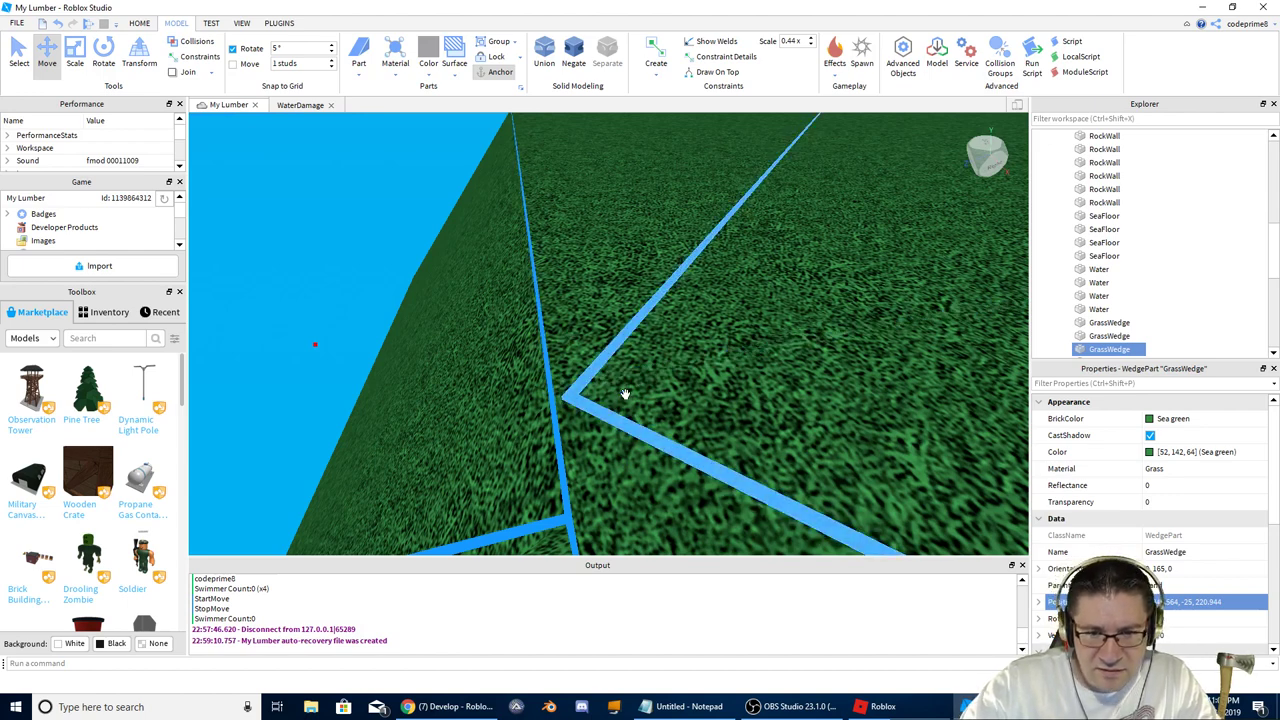
{"action": "left_click_drag", "start_coordinate": [622, 396], "coordinate": [625, 396]}
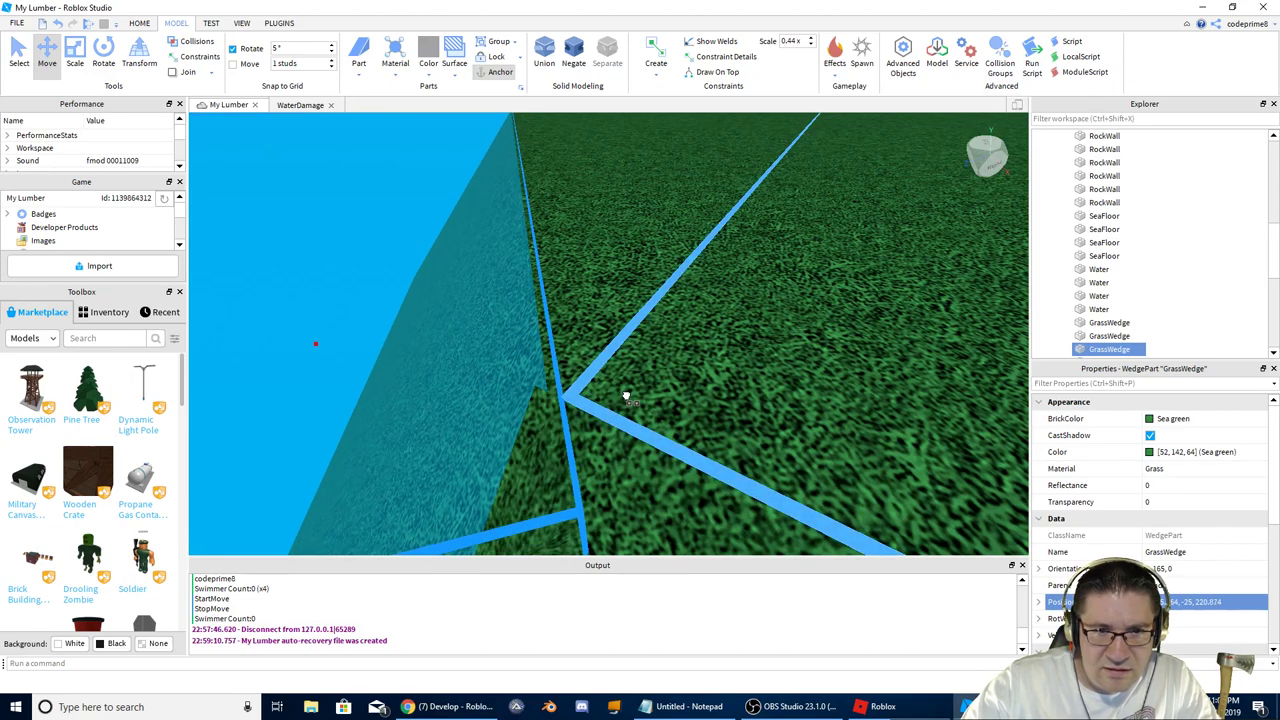
Step: Scale the wedge's corner end in so it meets the grass corner, centring the wedge at about -1345.98, -25, 220.83
{"action": "right_click_drag", "start_coordinate": [625, 396], "coordinate": [612, 426]}
{"action": "left_click", "coordinate": [75, 55]}
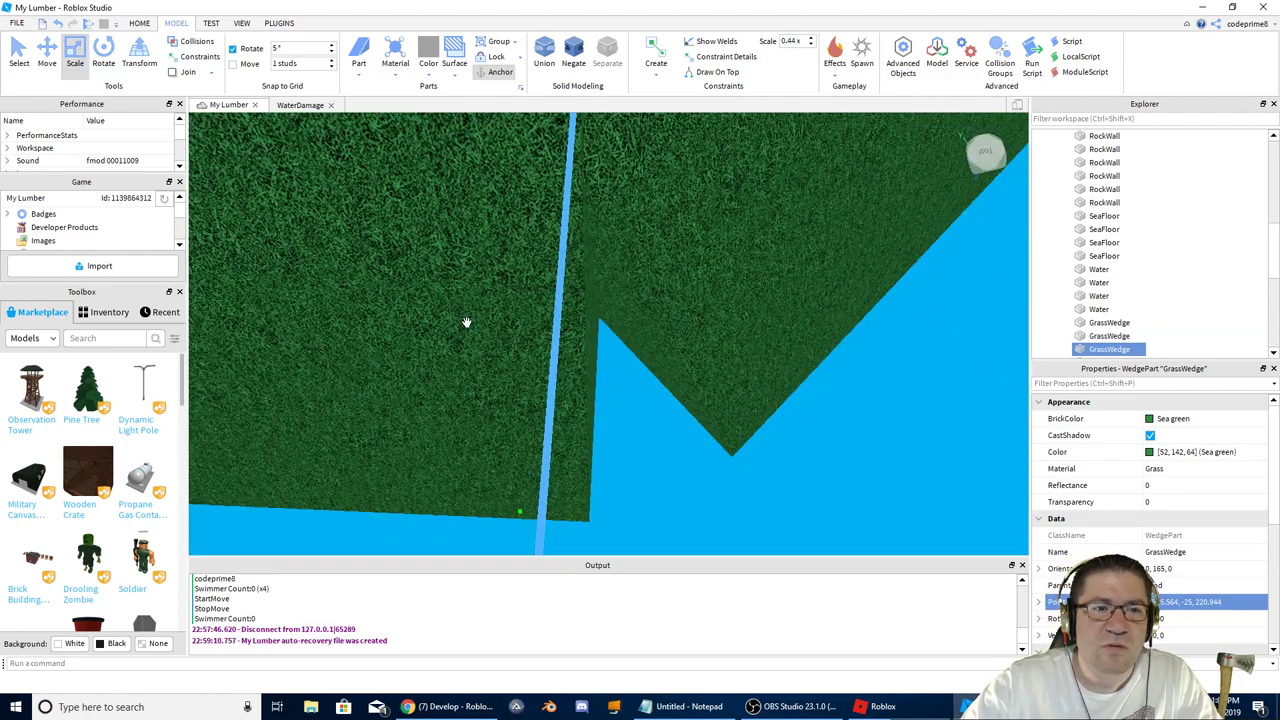
{"action": "left_click_drag", "start_coordinate": [467, 323], "coordinate": [678, 329]}
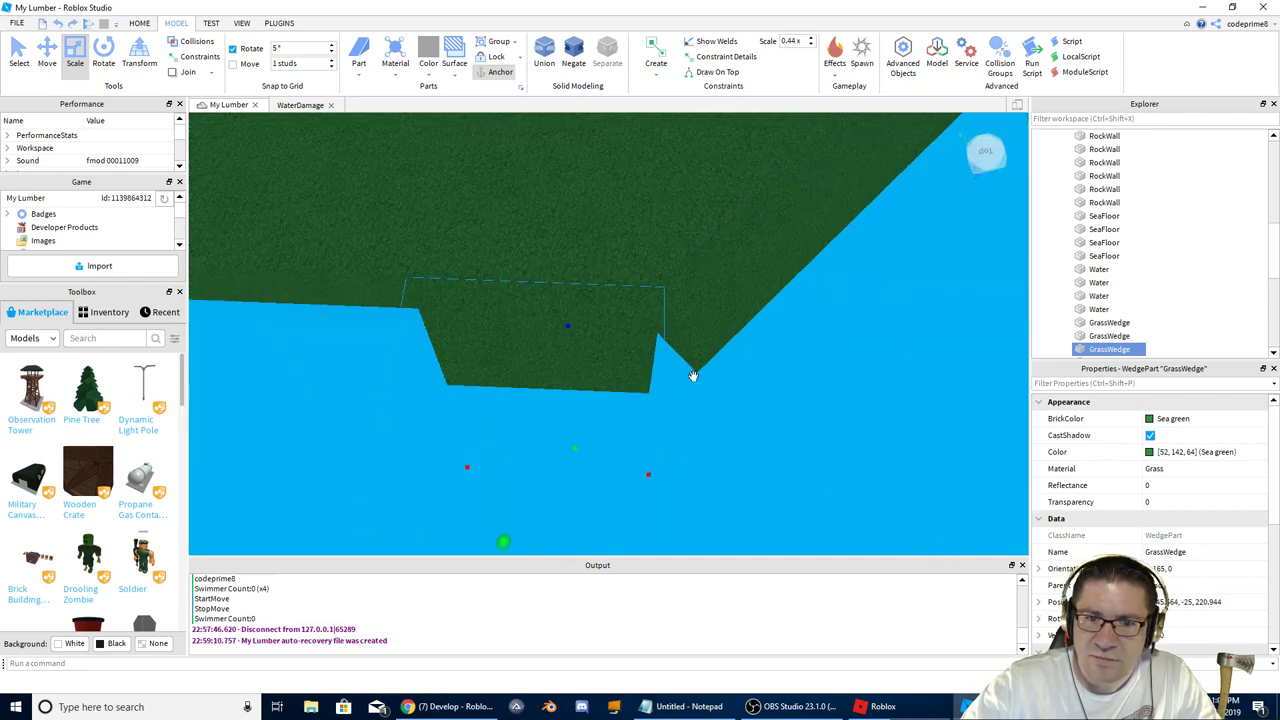
{"action": "scroll", "coordinate": [689, 423], "scroll_direction": "up", "scroll_amount": 2}
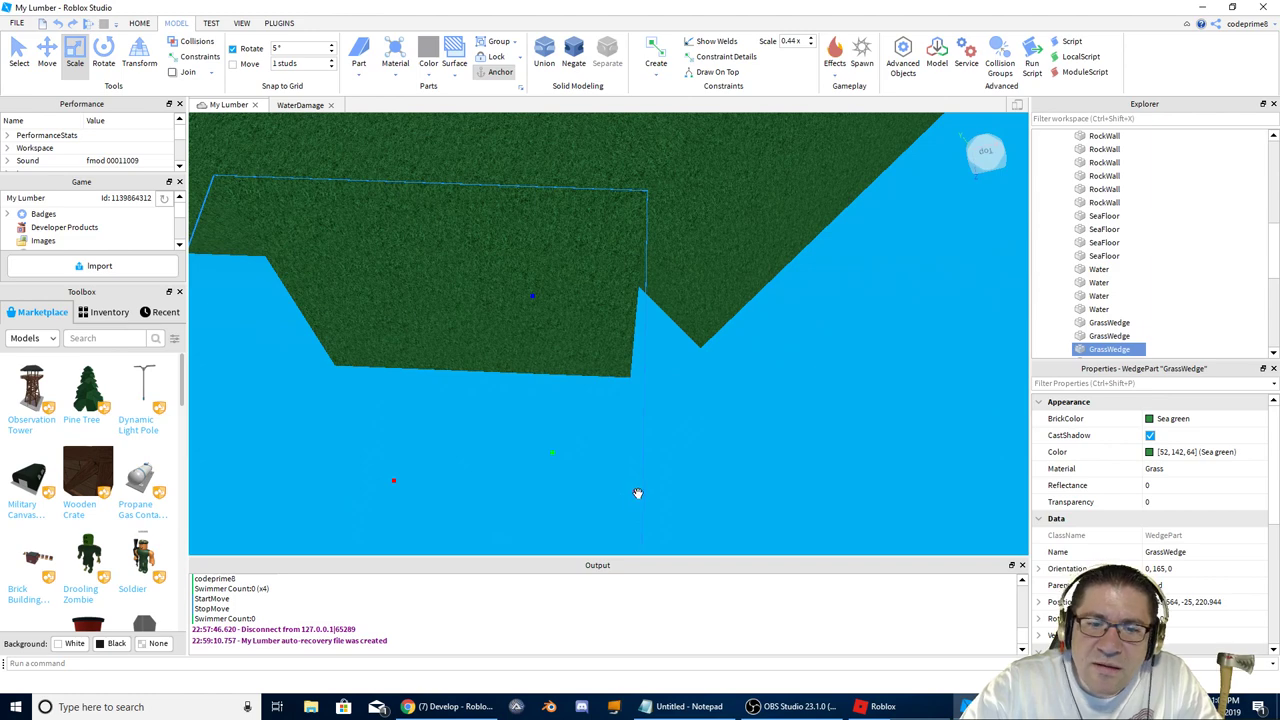
{"action": "left_click_drag", "start_coordinate": [634, 496], "coordinate": [633, 483]}
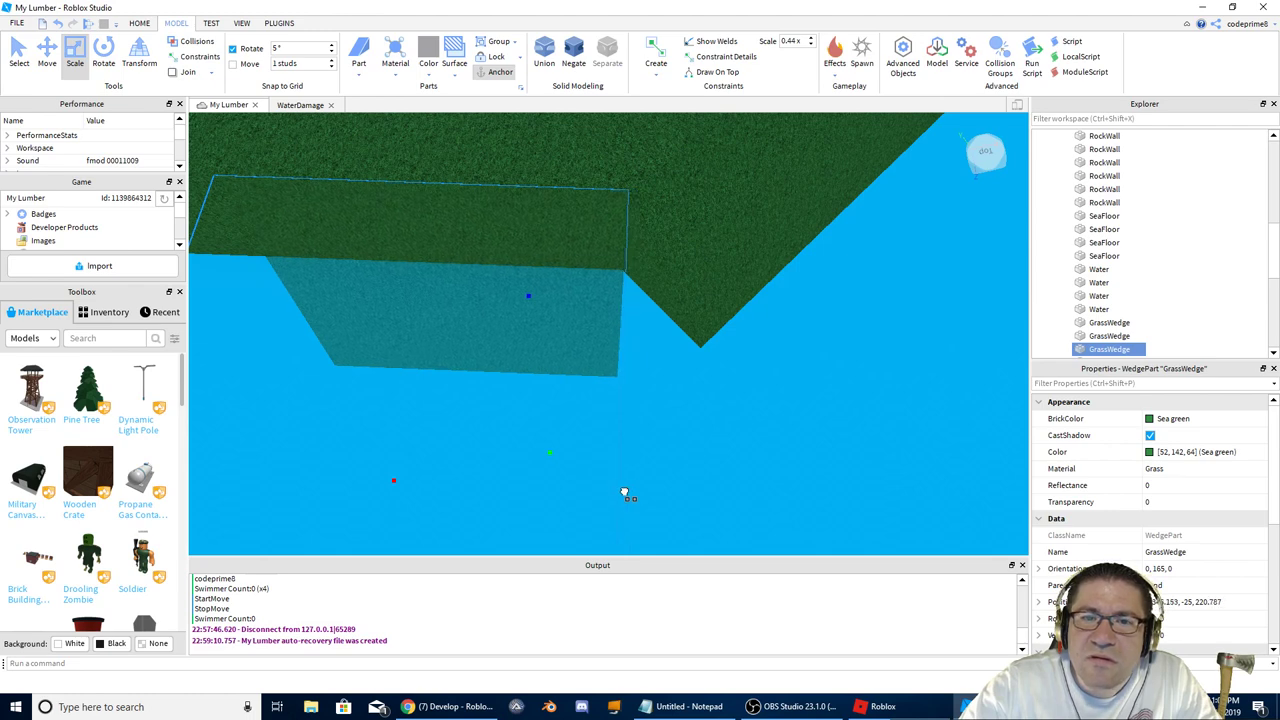
{"action": "left_click_drag", "start_coordinate": [624, 493], "coordinate": [633, 155]}
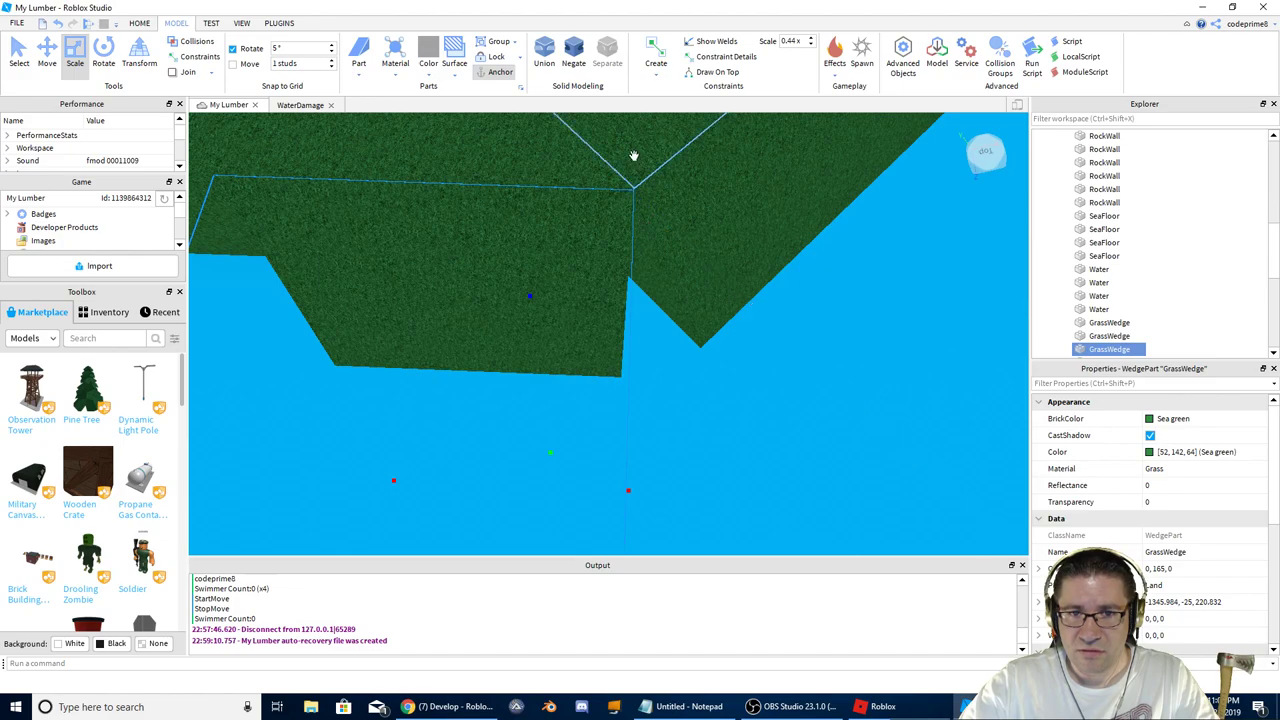
Step: Extend the grass wedge's far end along the shoreline toward the rock wall, centring the wedge at about -1449.92, -25, 192.98
{"action": "scroll", "coordinate": [674, 203], "scroll_direction": "up", "scroll_amount": 5}
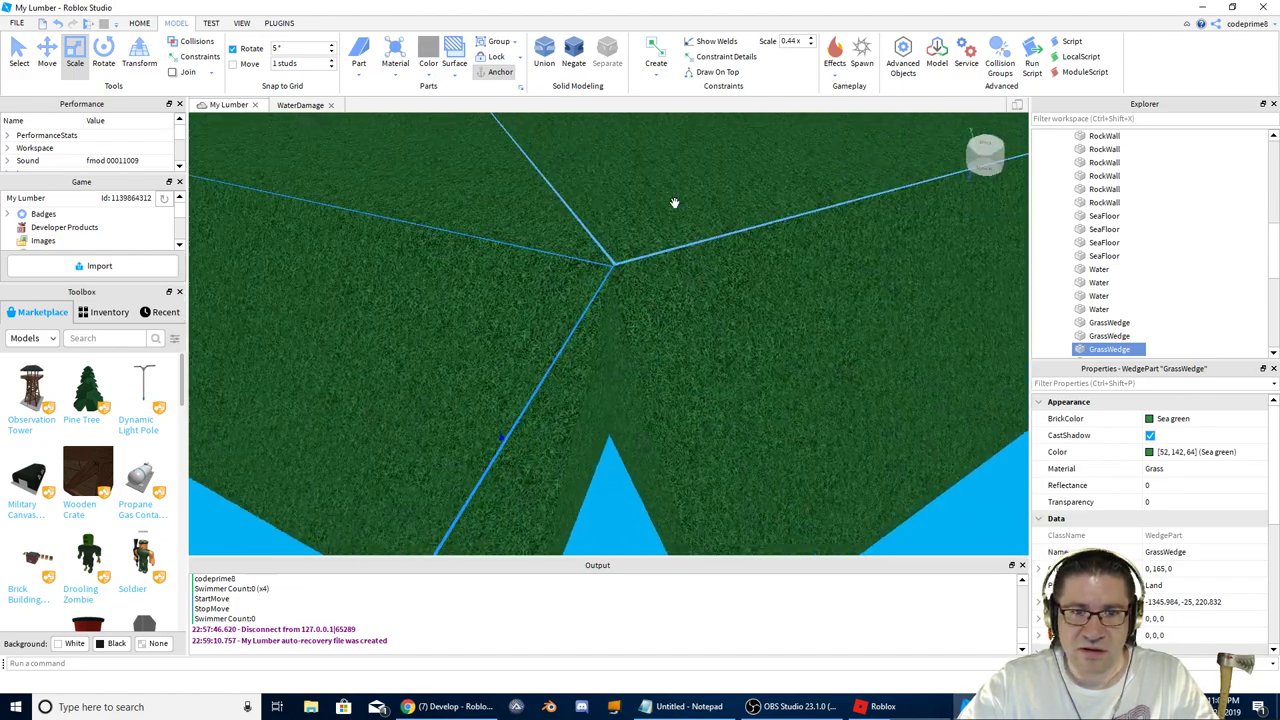
{"action": "scroll", "coordinate": [674, 203], "scroll_direction": "down", "scroll_amount": 6}
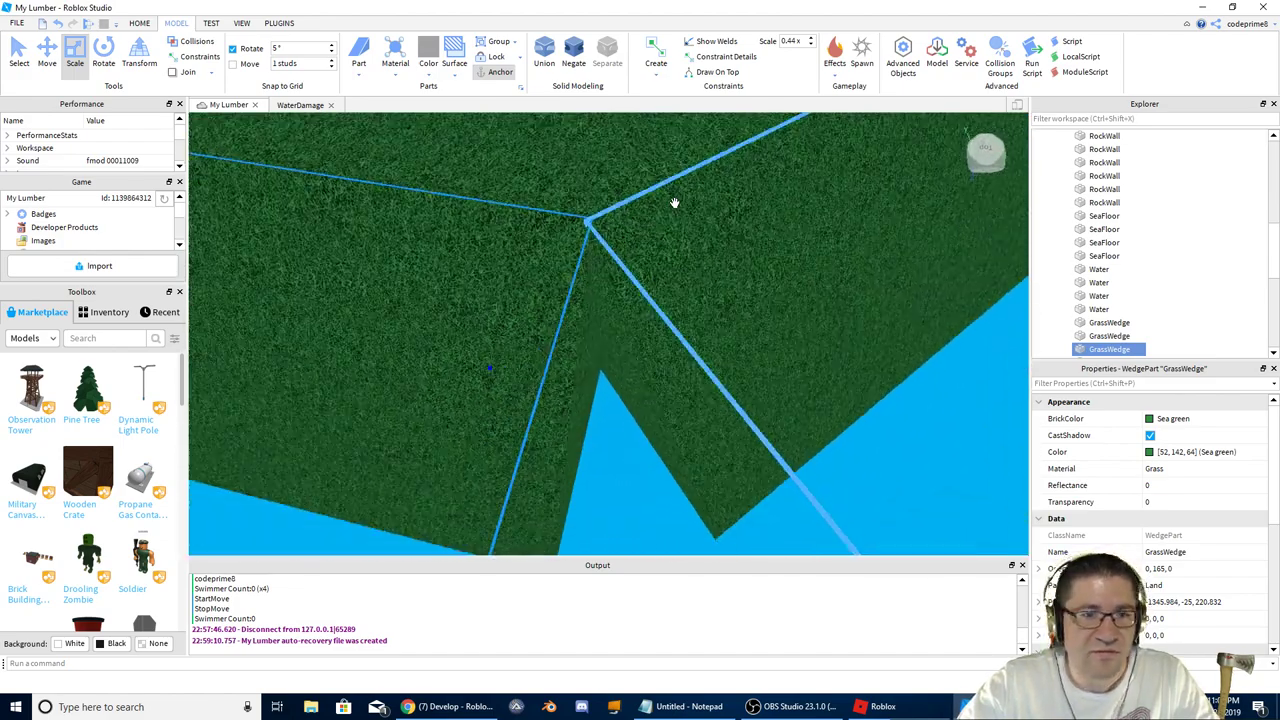
{"action": "scroll", "coordinate": [674, 203], "scroll_direction": "down", "scroll_amount": 8}
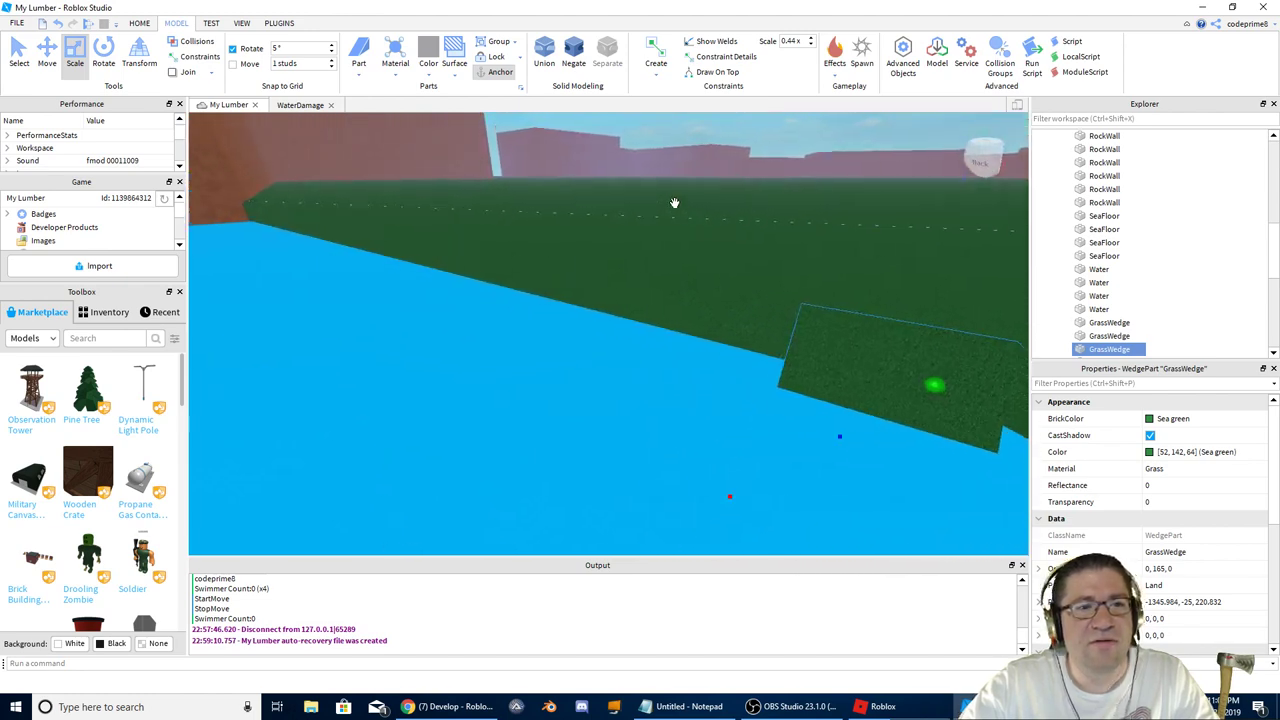
{"action": "right_click_drag", "start_coordinate": [674, 203], "coordinate": [754, 263]}
{"action": "scroll", "coordinate": [780, 331], "scroll_direction": "down", "scroll_amount": 4}
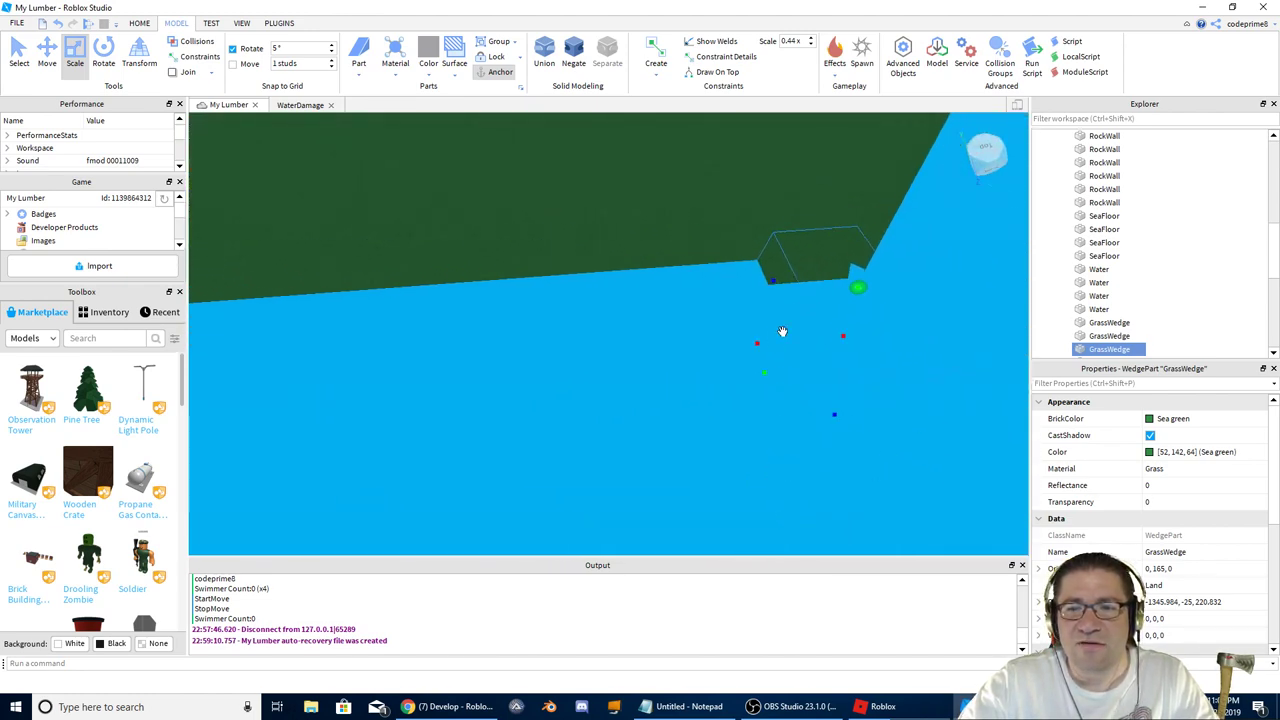
{"action": "left_click_drag", "start_coordinate": [808, 341], "coordinate": [277, 360]}
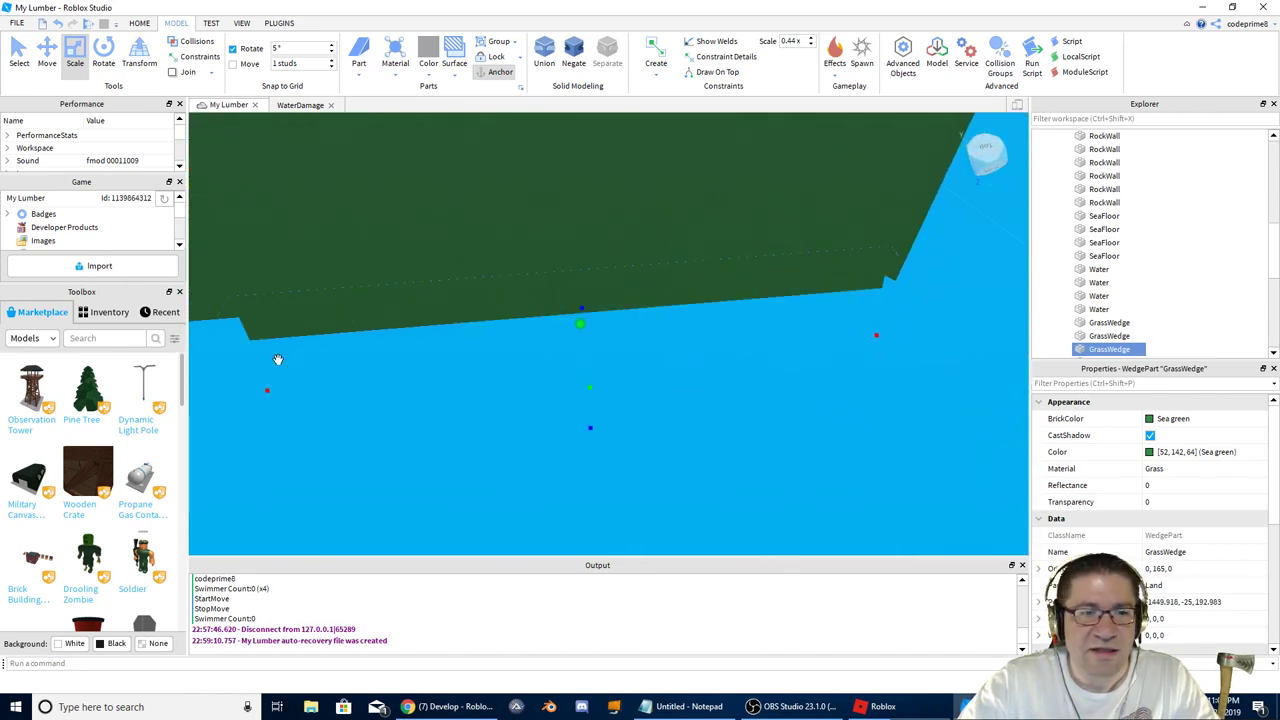
Step: Stretch the grass wedge's far end further along the shoreline into the rock wall, bringing its centre to about Z 169.3
{"action": "right_click_drag", "start_coordinate": [378, 322], "coordinate": [381, 321]}
{"action": "key", "text": "w"}
{"action": "key", "text": "a"}
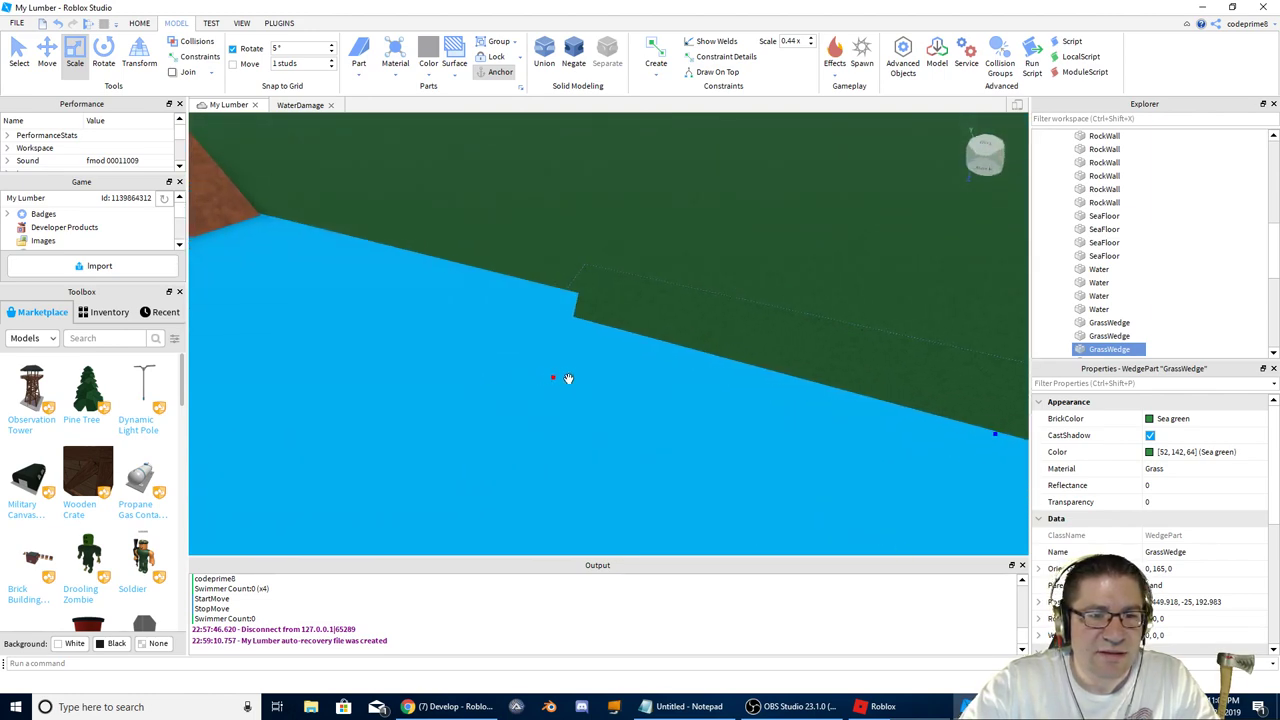
{"action": "left_click_drag", "start_coordinate": [552, 376], "coordinate": [547, 374]}
{"action": "left_click_drag", "start_coordinate": [200, 215], "coordinate": [237, 231]}
{"action": "key", "text": "w"}
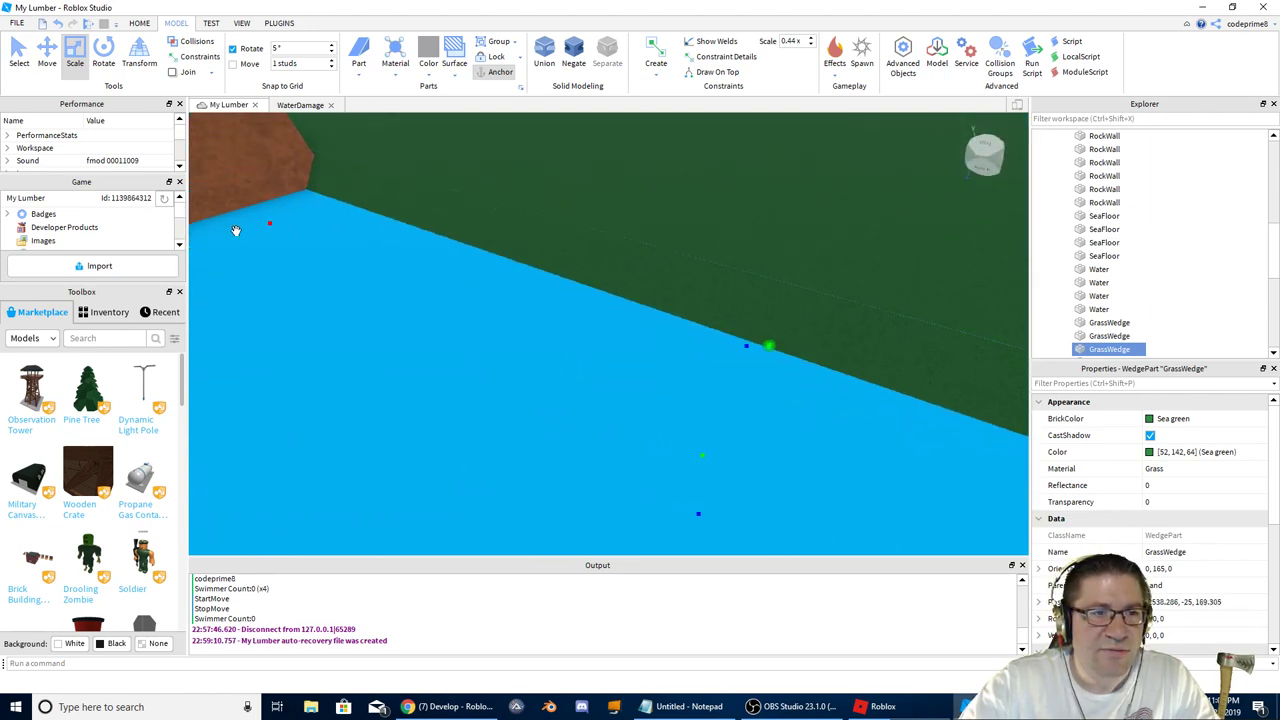
Step: Fine-tune the grass wedge's far end against the rock wall, bringing its centre to about Z 170.72
{"action": "right_click_drag", "start_coordinate": [237, 231], "coordinate": [237, 231]}
{"action": "key", "text": "w"}
{"action": "left_click_drag", "start_coordinate": [412, 176], "coordinate": [418, 176]}
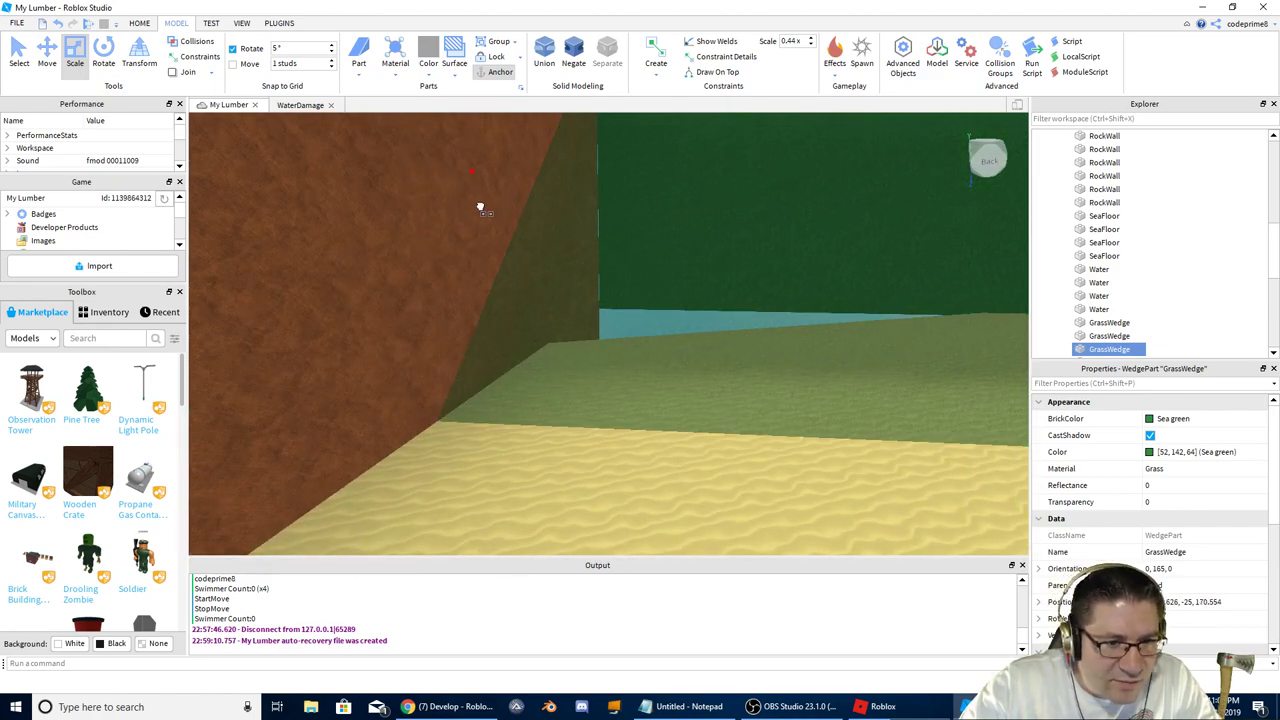
{"action": "left_click_drag", "start_coordinate": [489, 210], "coordinate": [607, 218]}
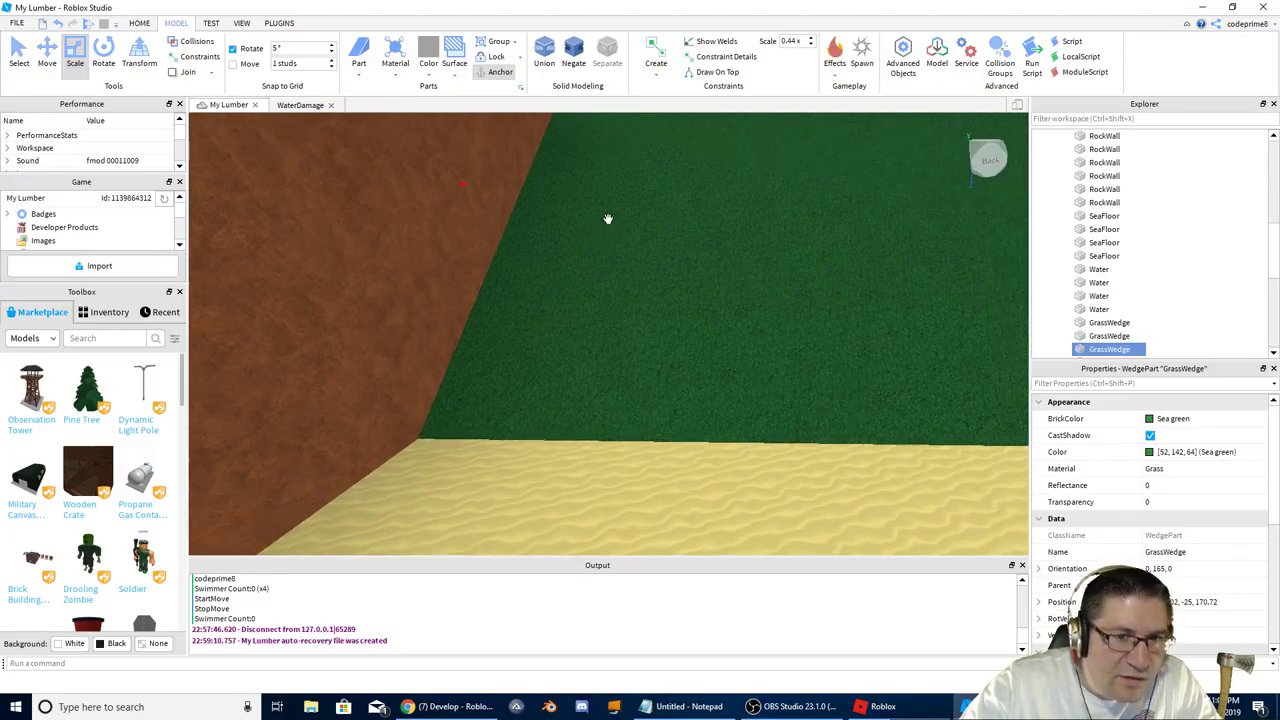
Step: Deselect the grass wedge and inspect the notch between the grass parts at the shoreline corner
{"action": "key", "text": "e"}
{"action": "right_click_drag", "start_coordinate": [607, 218], "coordinate": [608, 221]}
{"action": "left_click", "coordinate": [695, 244]}
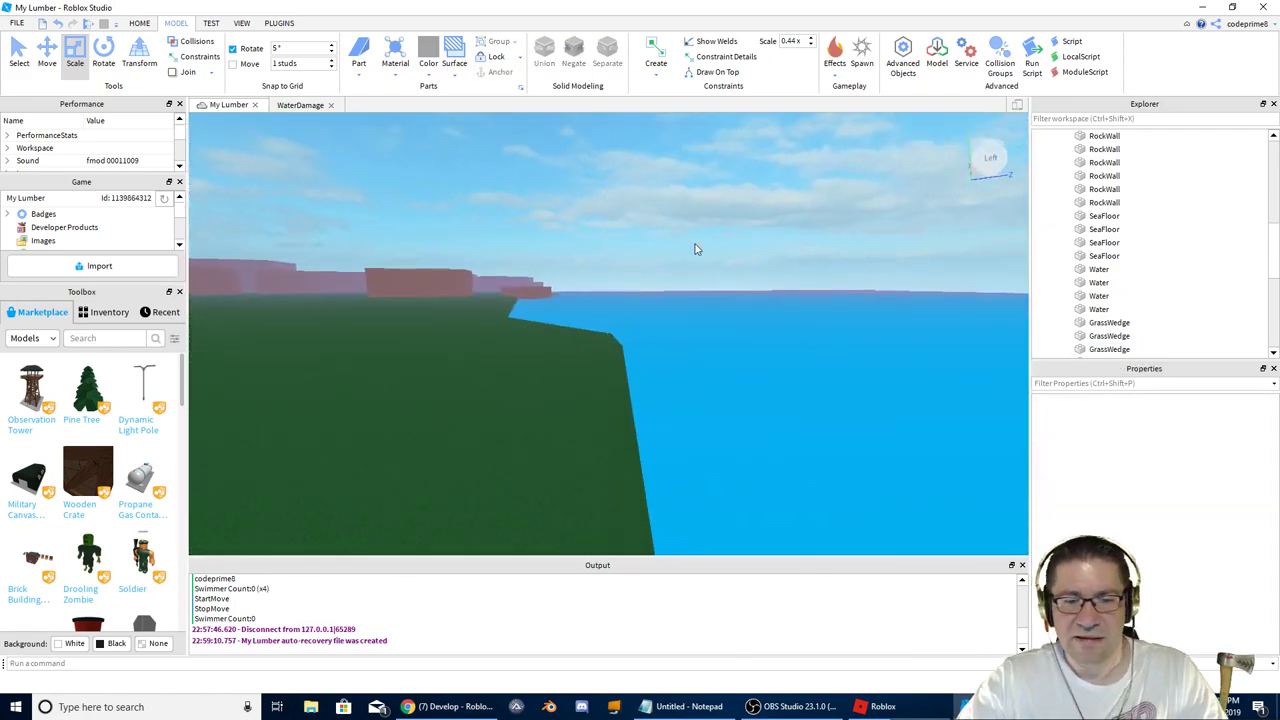
{"action": "right_click_drag", "start_coordinate": [702, 248], "coordinate": [702, 247]}
{"action": "key", "text": "d"}
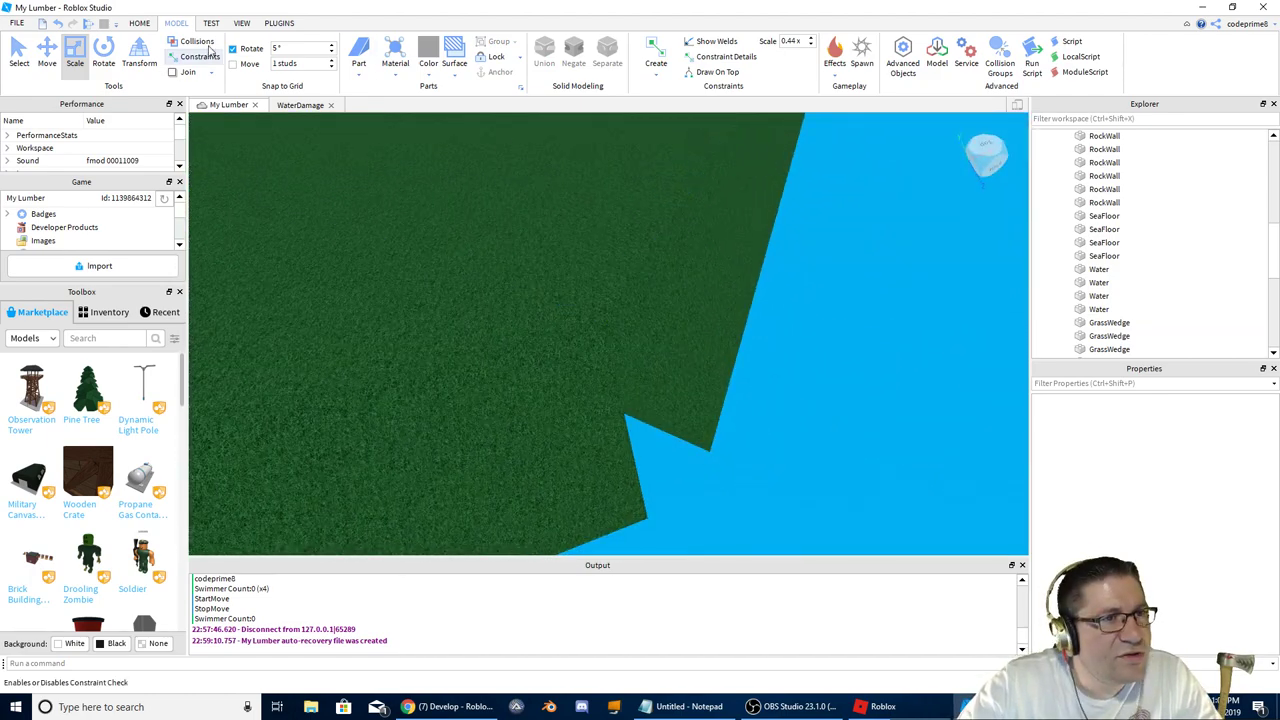
{"action": "key", "text": "a"}
Step: Insert a new wedge part on the grass near the shoreline corner and review its properties from appearance to surface inputs
{"action": "left_click", "coordinate": [360, 50]}
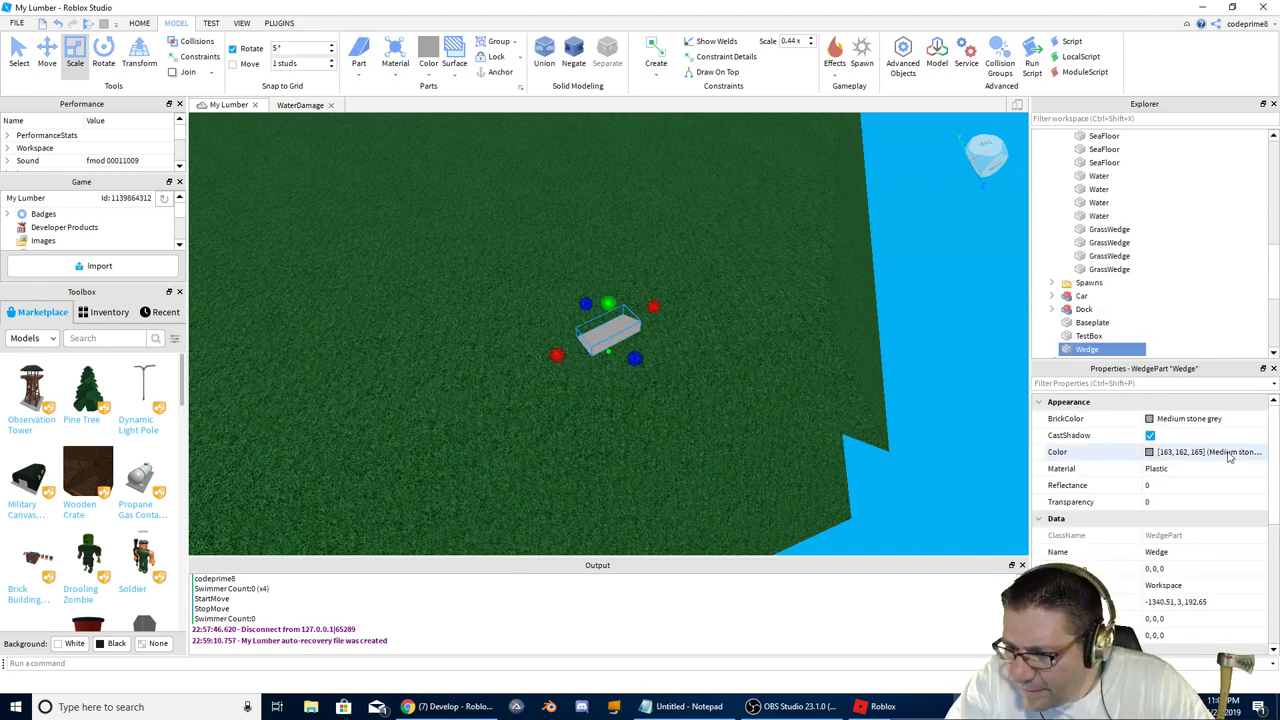
{"action": "scroll", "coordinate": [1200, 530], "scroll_direction": "down", "scroll_amount": 1}
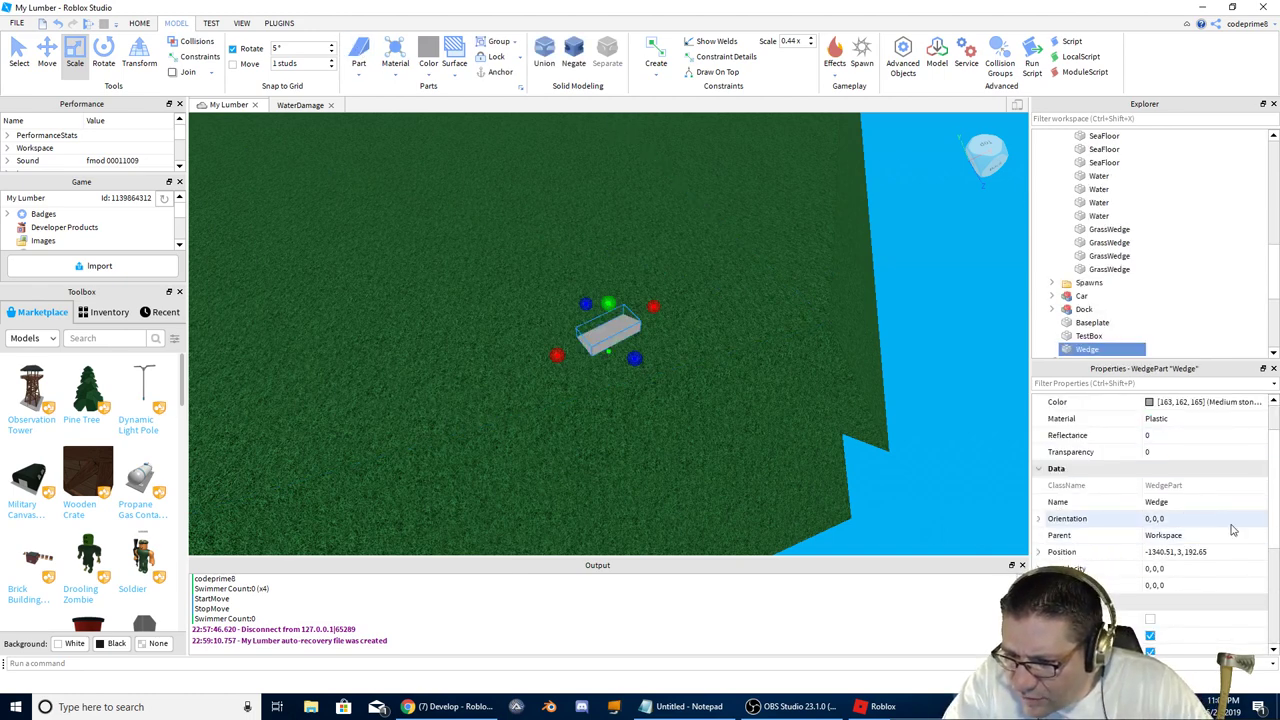
{"action": "scroll", "coordinate": [1203, 531], "scroll_direction": "down", "scroll_amount": 1}
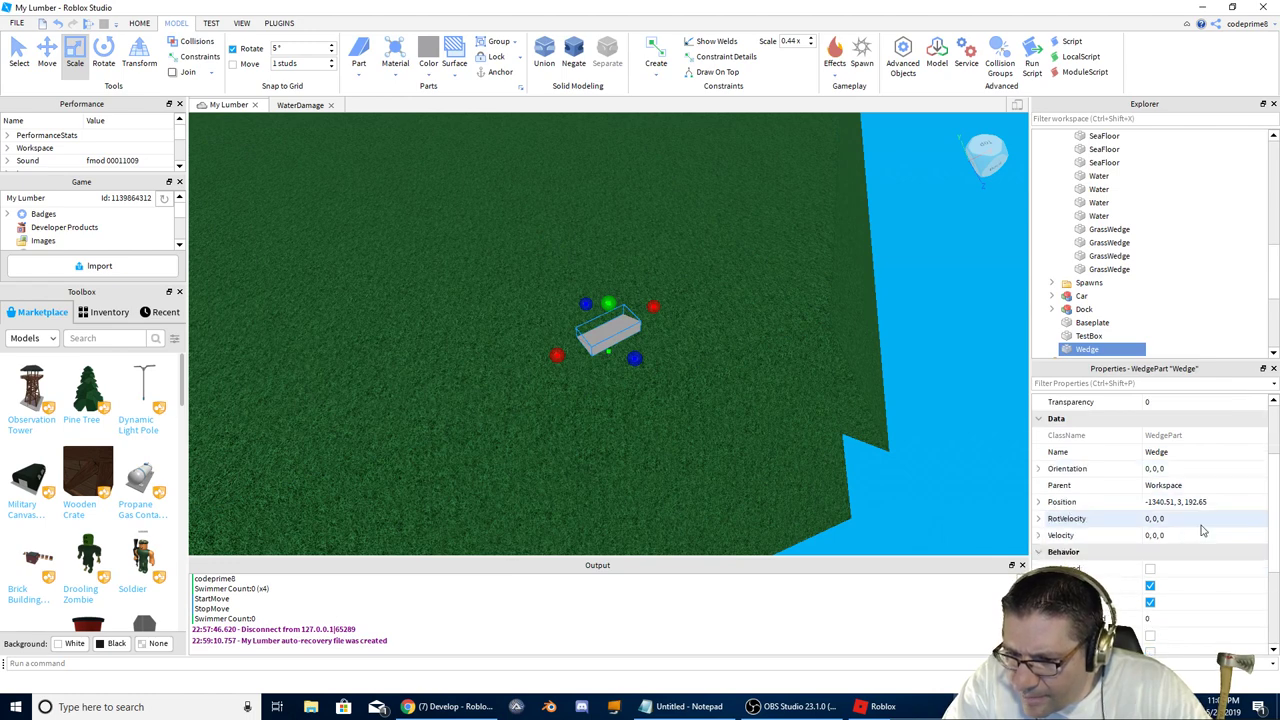
{"action": "scroll", "coordinate": [1203, 531], "scroll_direction": "down", "scroll_amount": 2}
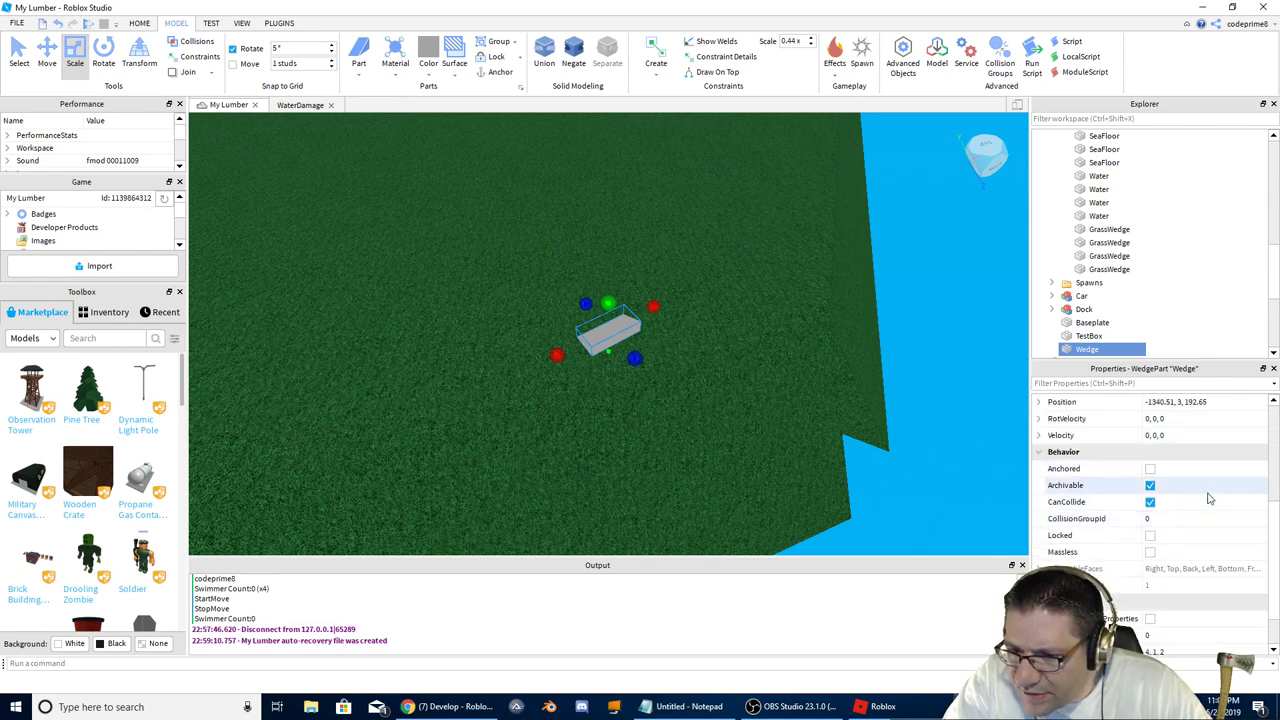
{"action": "scroll", "coordinate": [1209, 498], "scroll_direction": "down", "scroll_amount": 1}
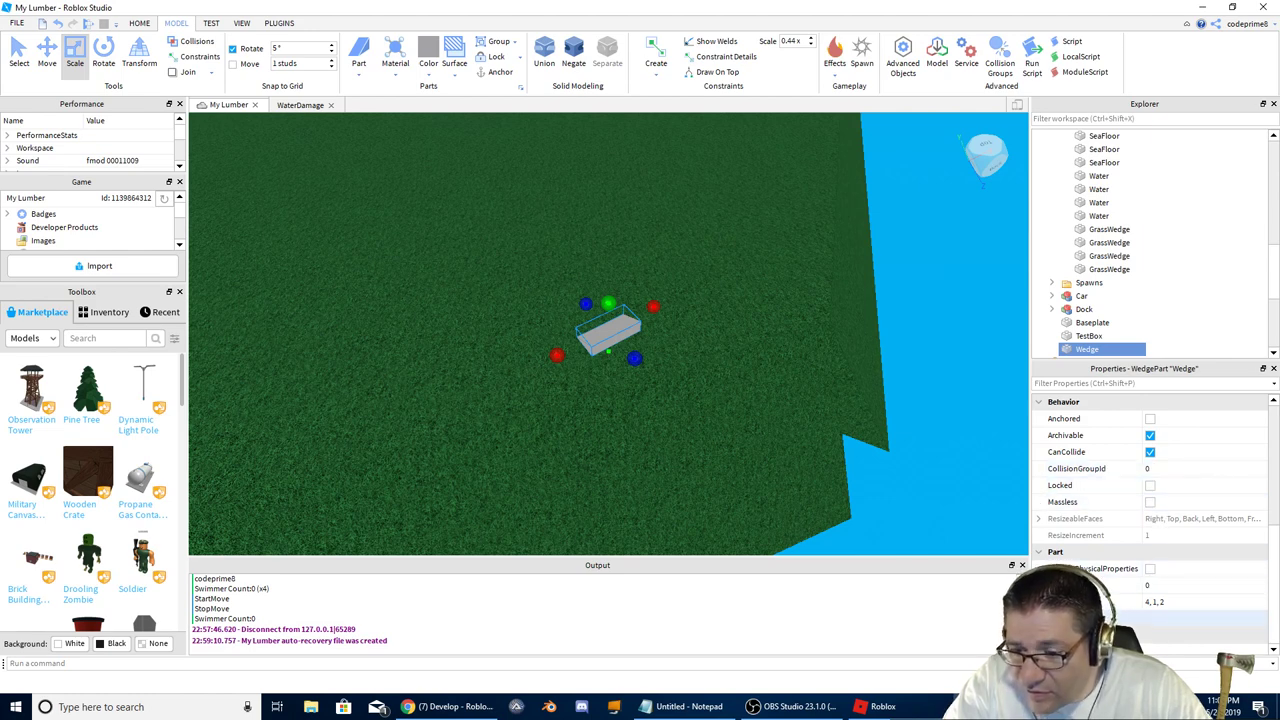
{"action": "scroll", "coordinate": [1213, 409], "scroll_direction": "down", "scroll_amount": 10}
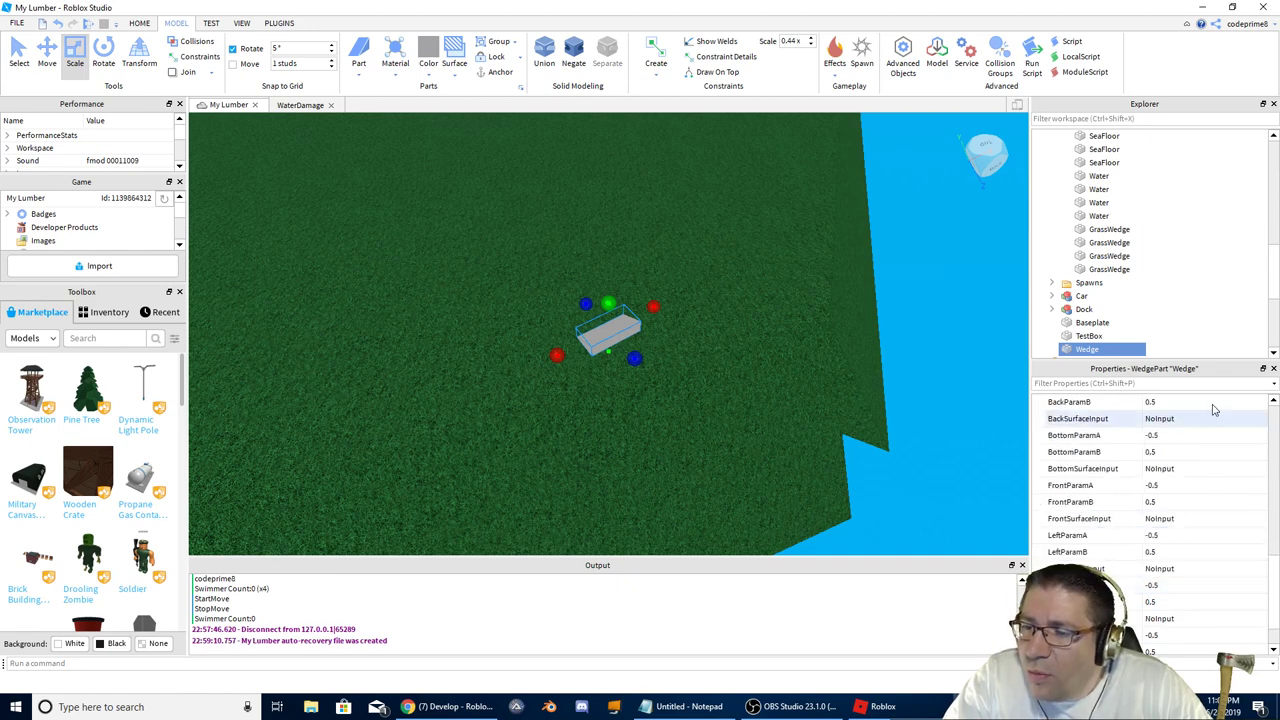
{"action": "scroll", "coordinate": [1194, 545], "scroll_direction": "down", "scroll_amount": 1}
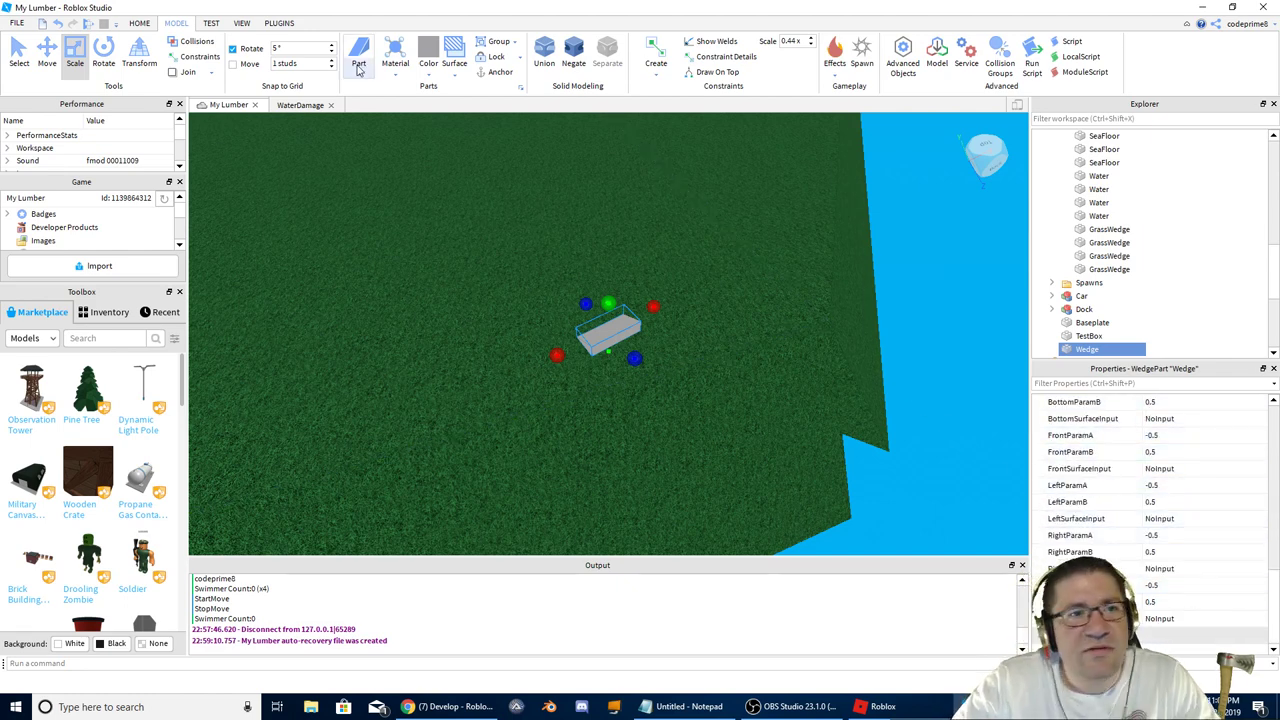
Step: Insert a block part on the grass and place it beside the new wedge
{"action": "left_click", "coordinate": [359, 73]}
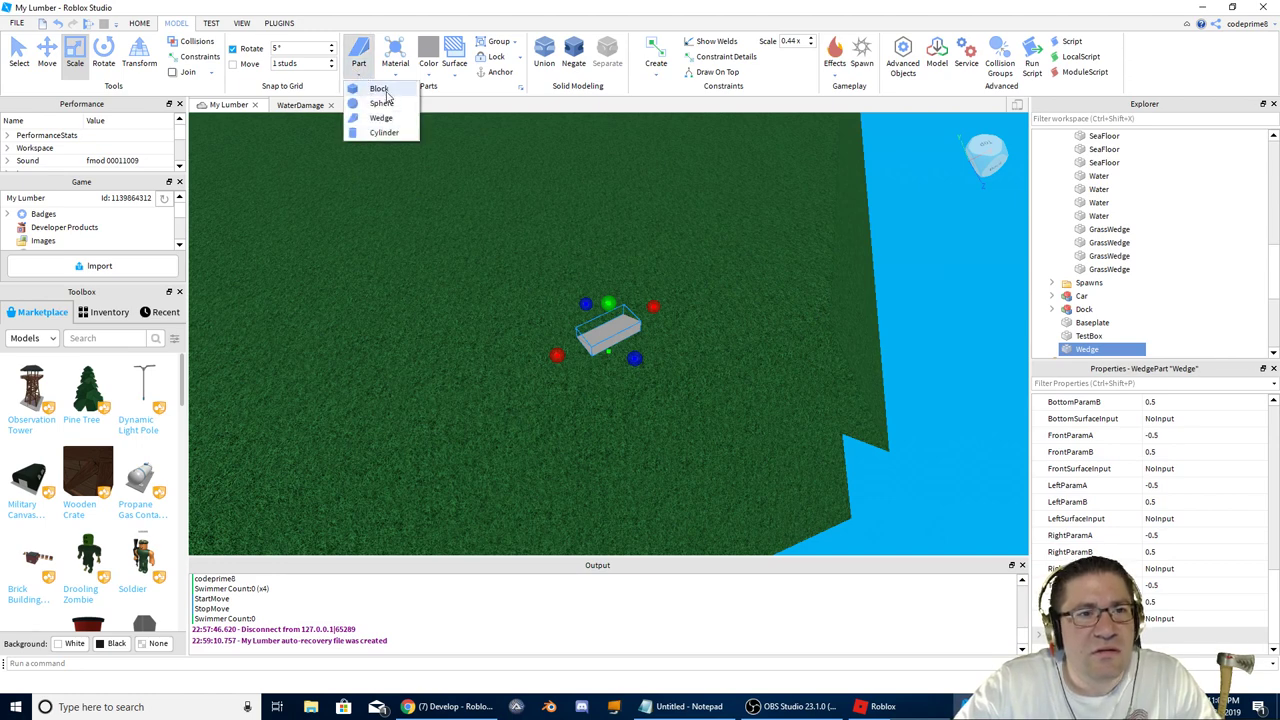
{"action": "left_click", "coordinate": [379, 89]}
{"action": "left_click_drag", "start_coordinate": [606, 325], "coordinate": [516, 361]}
Step: Compare the surface input properties of the new block and the new wedge
{"action": "left_click", "coordinate": [600, 332]}
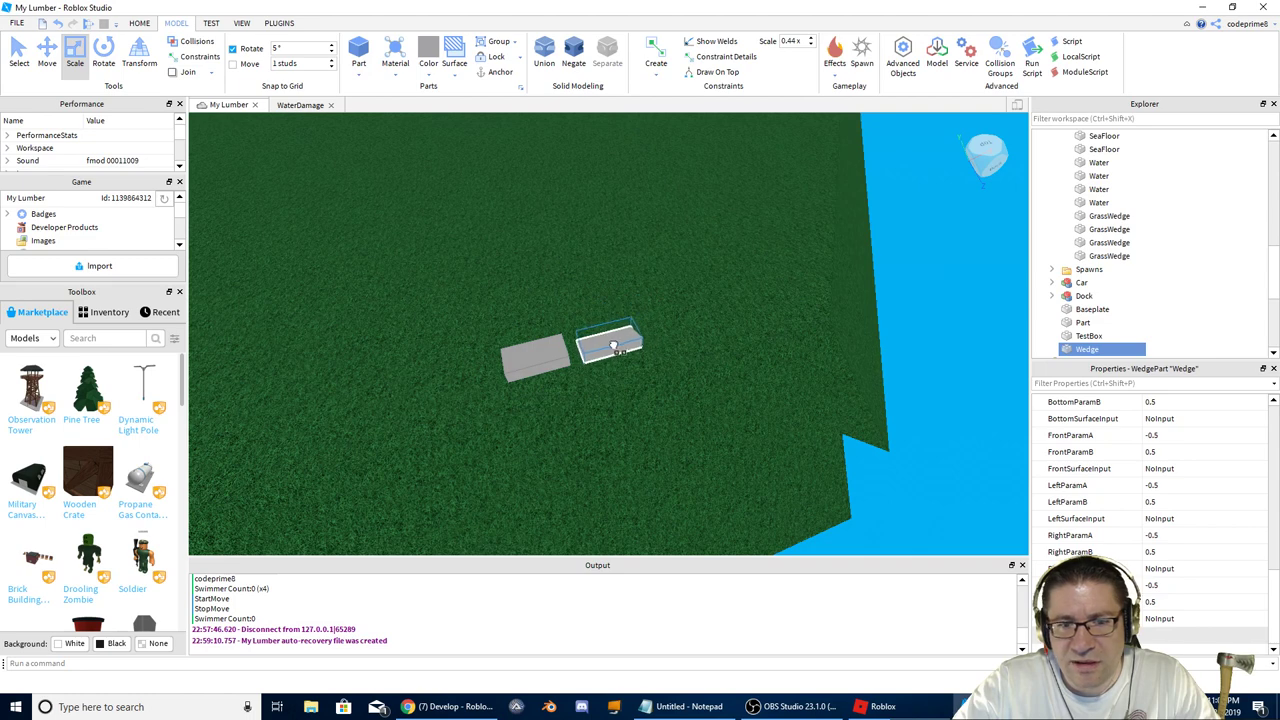
{"action": "left_click", "coordinate": [523, 361]}
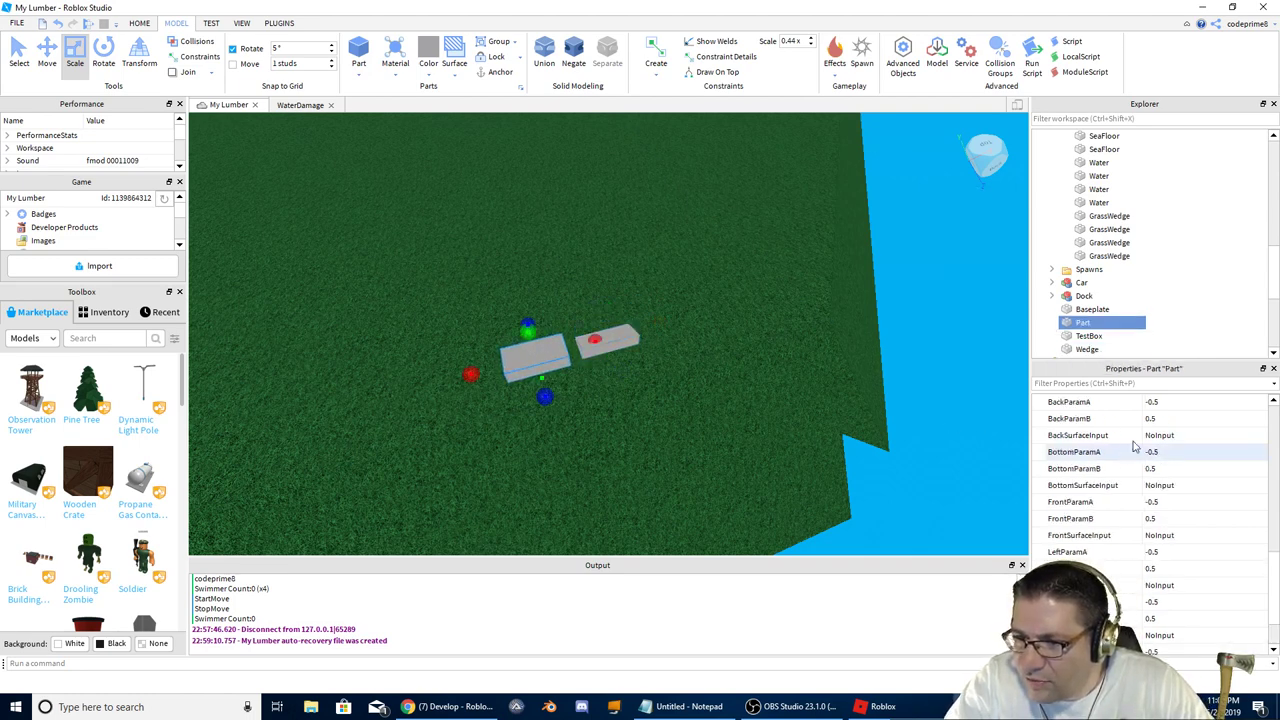
{"action": "scroll", "coordinate": [1160, 420], "scroll_direction": "down", "scroll_amount": 1}
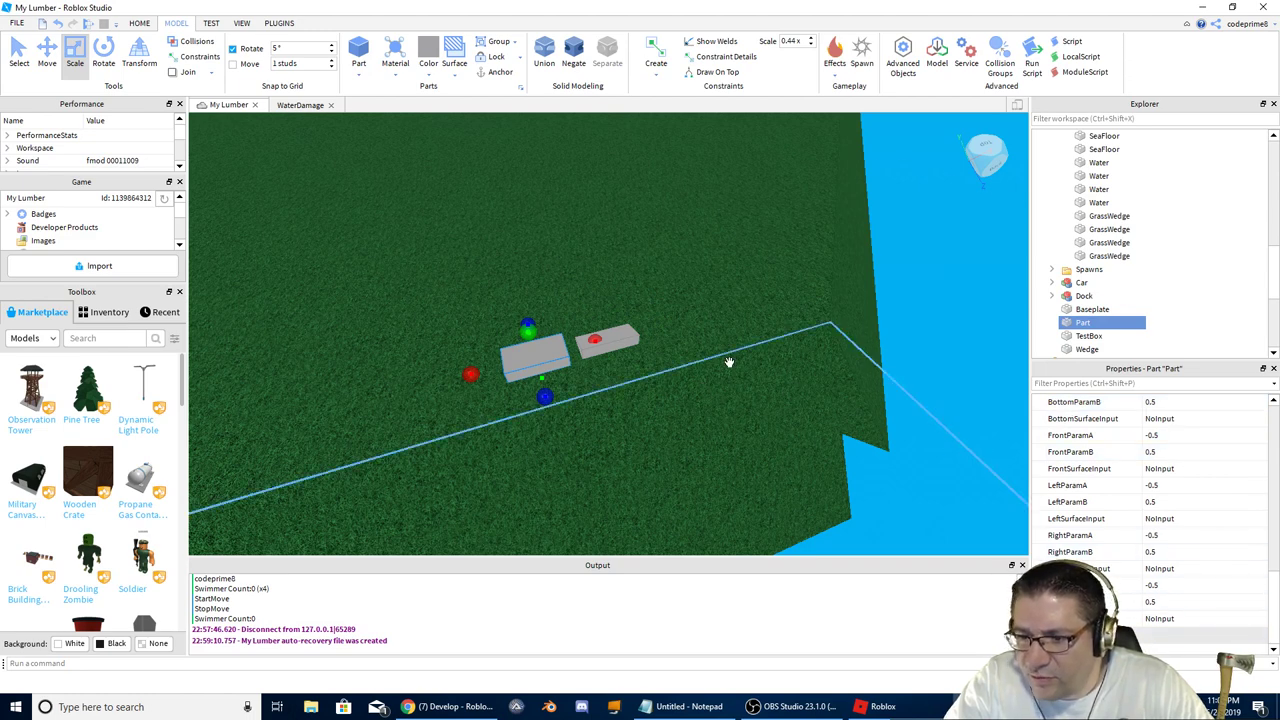
{"action": "left_click", "coordinate": [611, 344]}
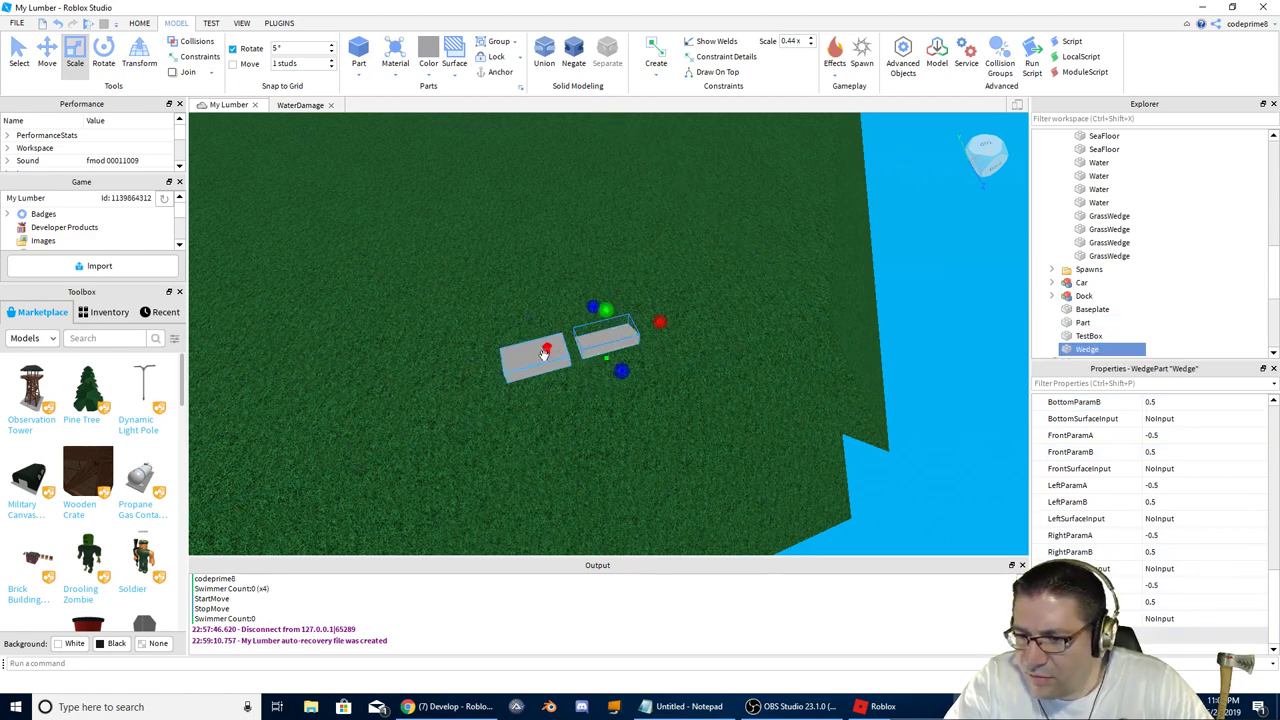
{"action": "left_click", "coordinate": [533, 362]}
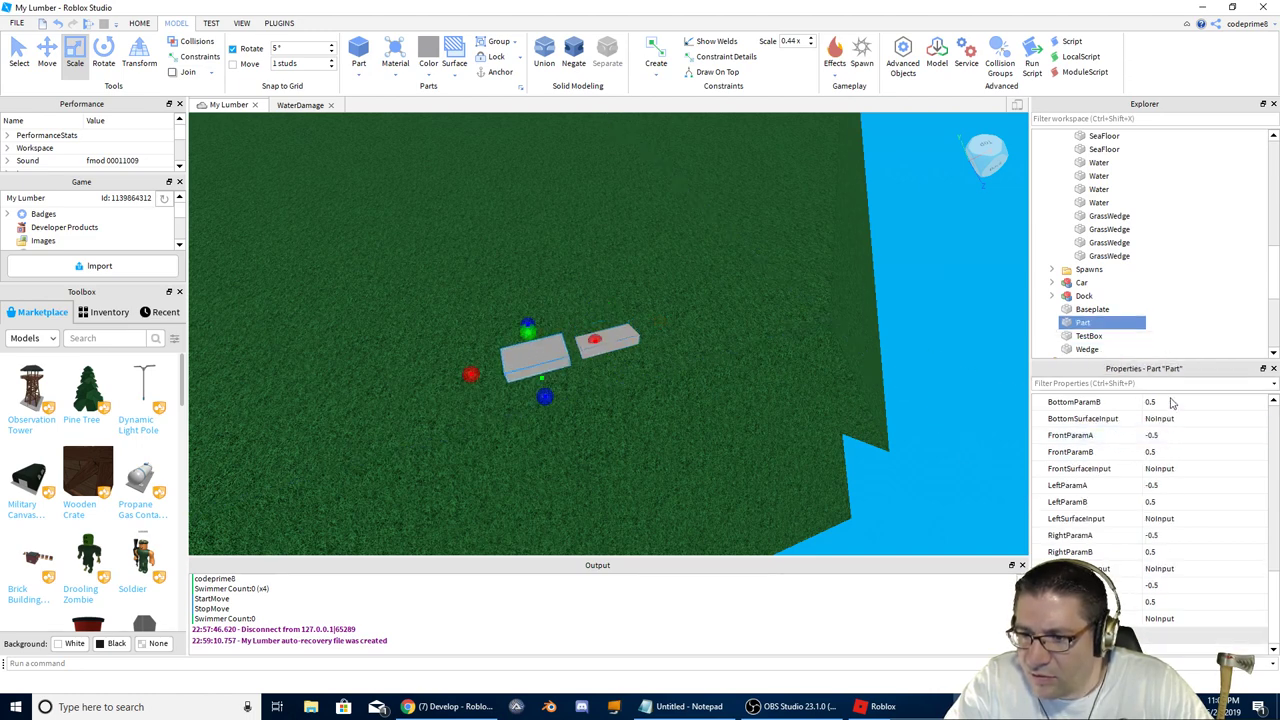
{"action": "left_click", "coordinate": [610, 343]}
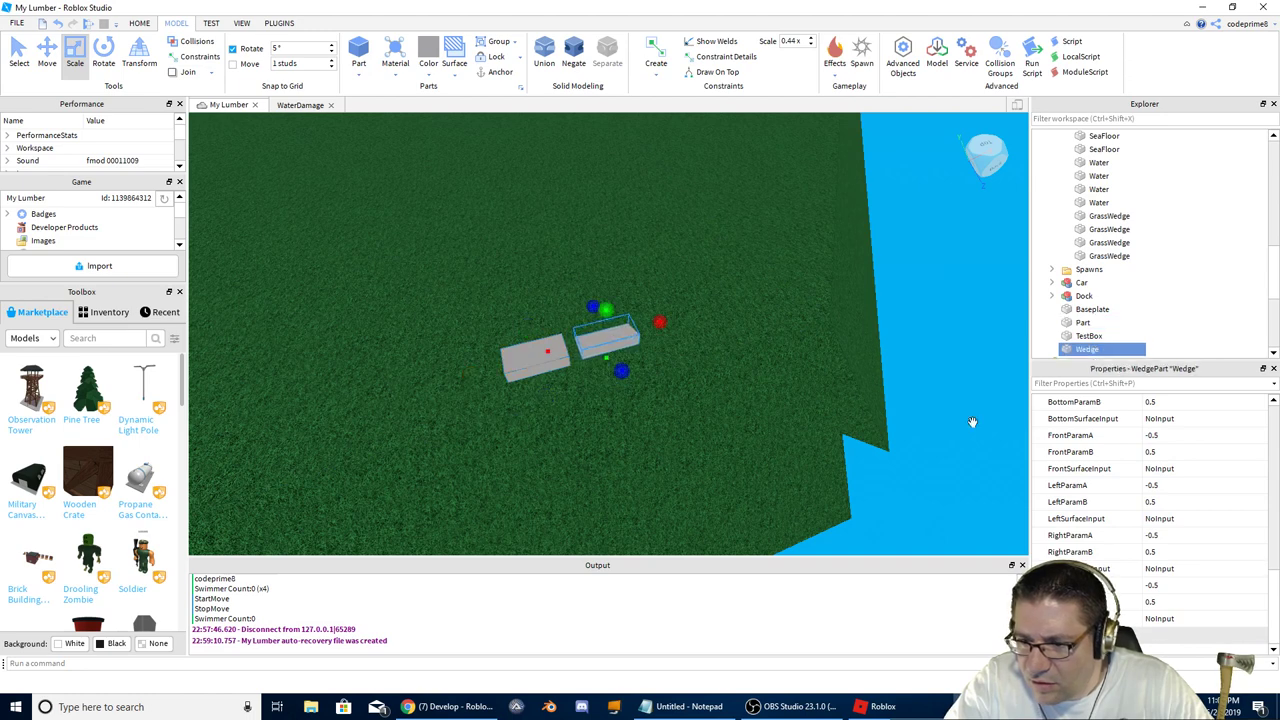
{"action": "left_click", "coordinate": [519, 363]}
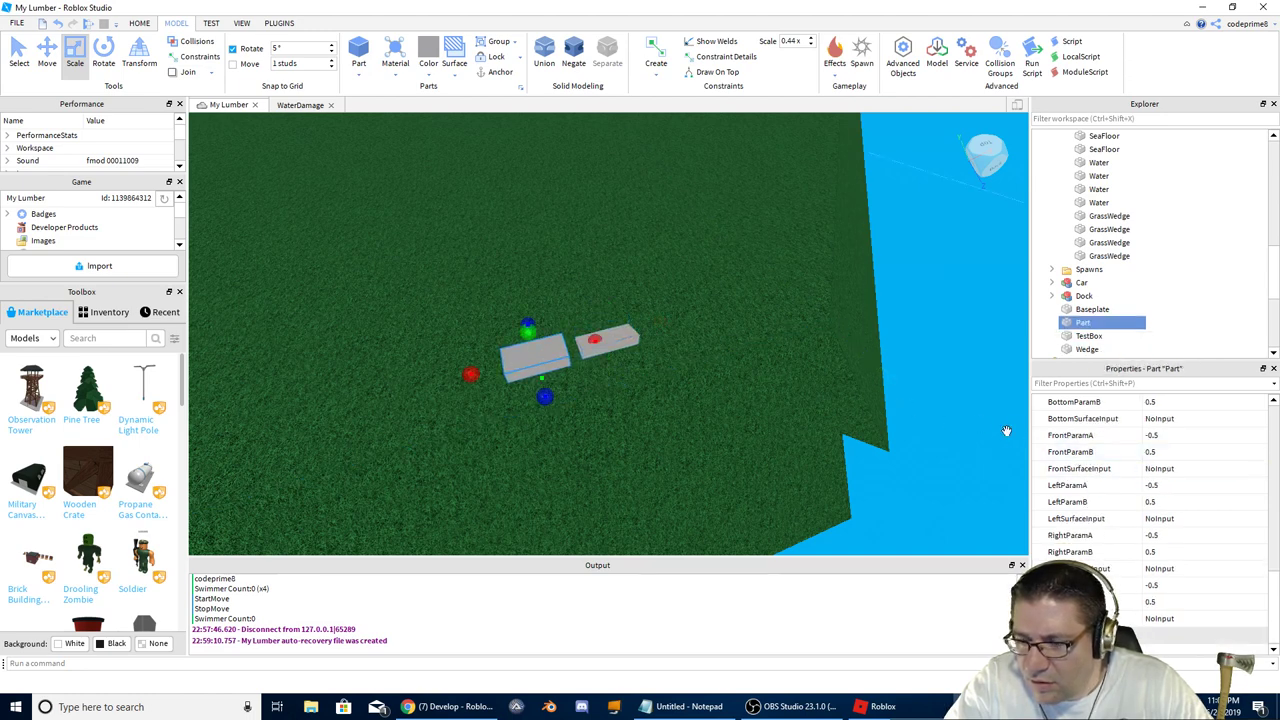
{"action": "left_click", "coordinate": [608, 343]}
{"action": "scroll", "coordinate": [1068, 453], "scroll_direction": "up", "scroll_amount": 3}
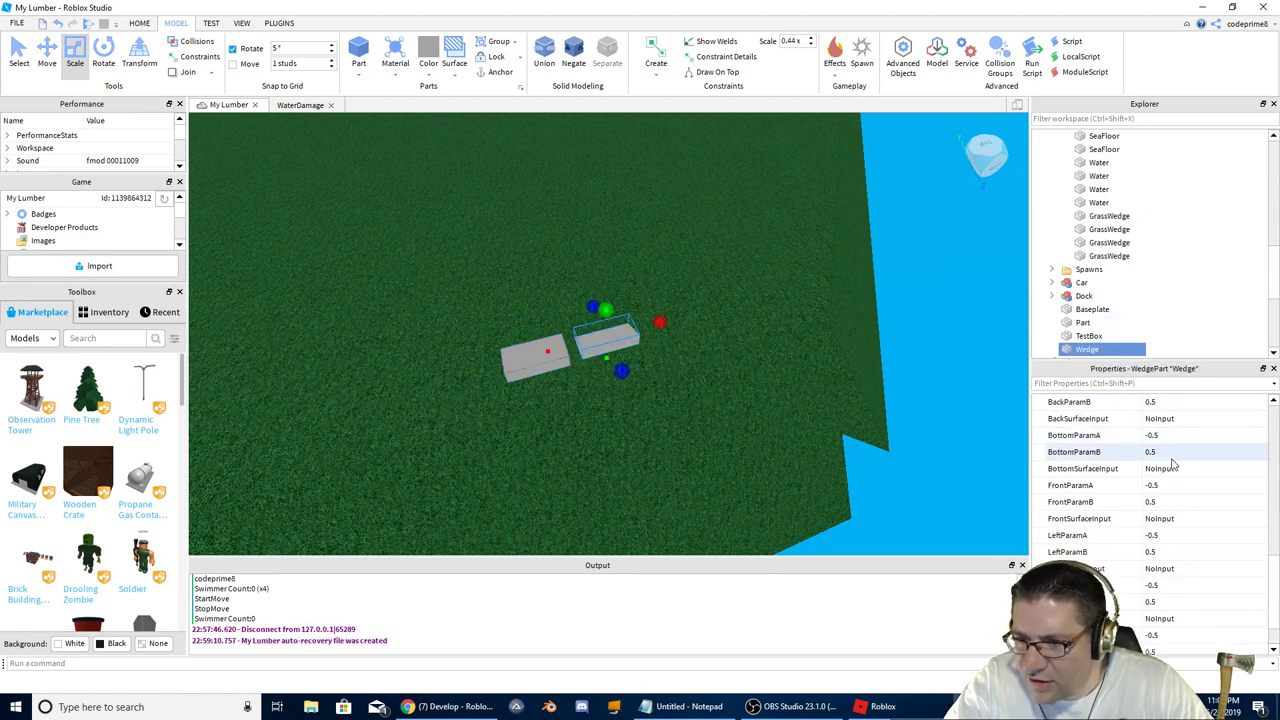
{"action": "scroll", "coordinate": [1100, 465], "scroll_direction": "up", "scroll_amount": 3}
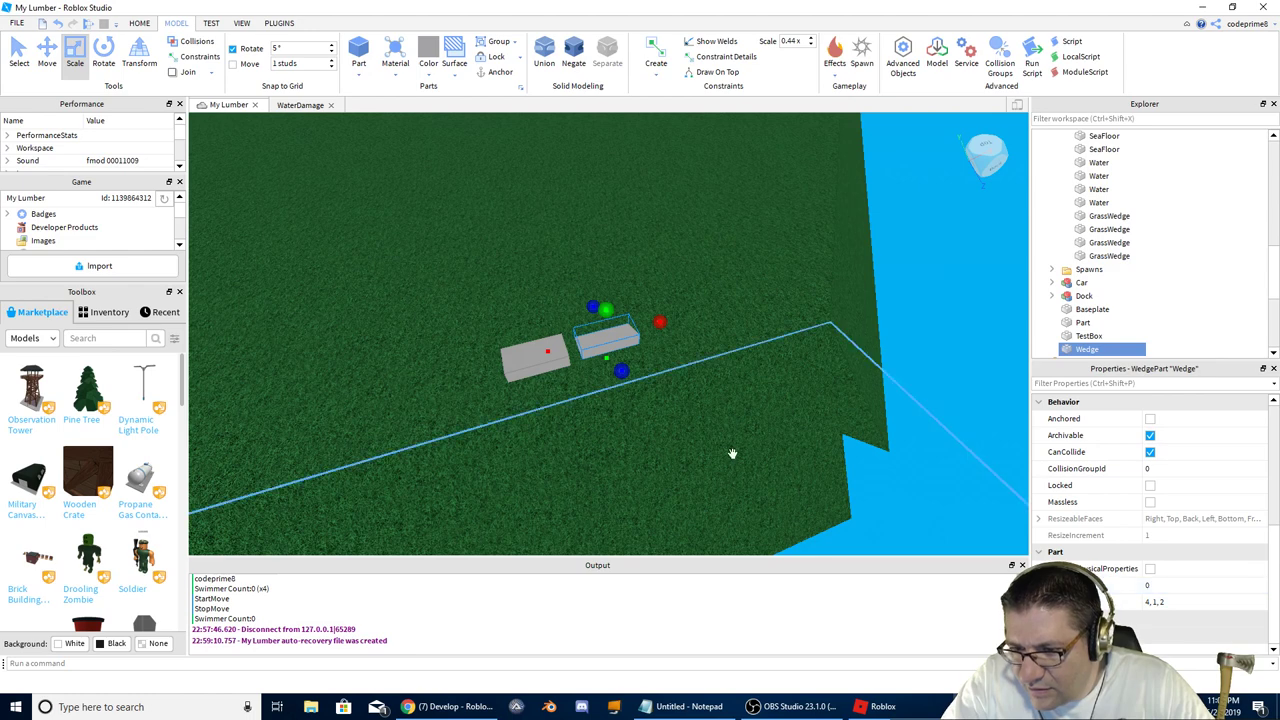
Step: Compare the block's and wedge's Part properties, checking Shape and Size on each
{"action": "left_click", "coordinate": [525, 371]}
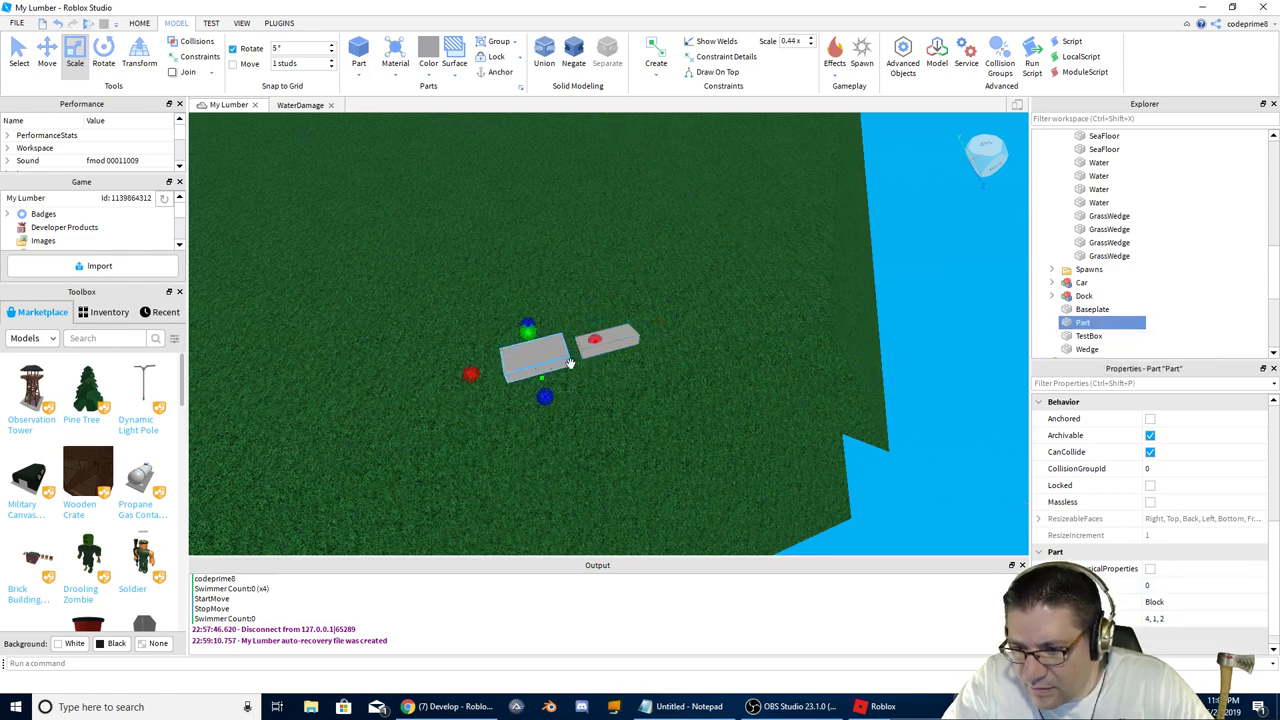
{"action": "left_click", "coordinate": [628, 343]}
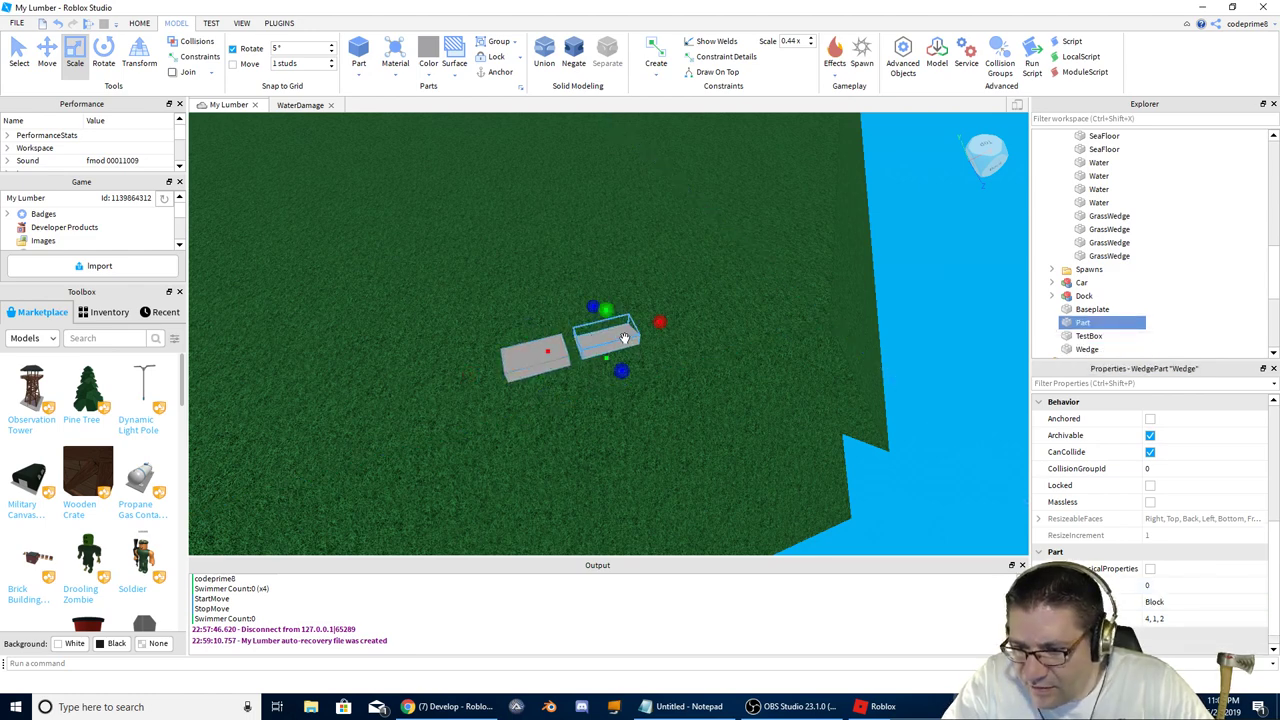
{"action": "left_click", "coordinate": [549, 363]}
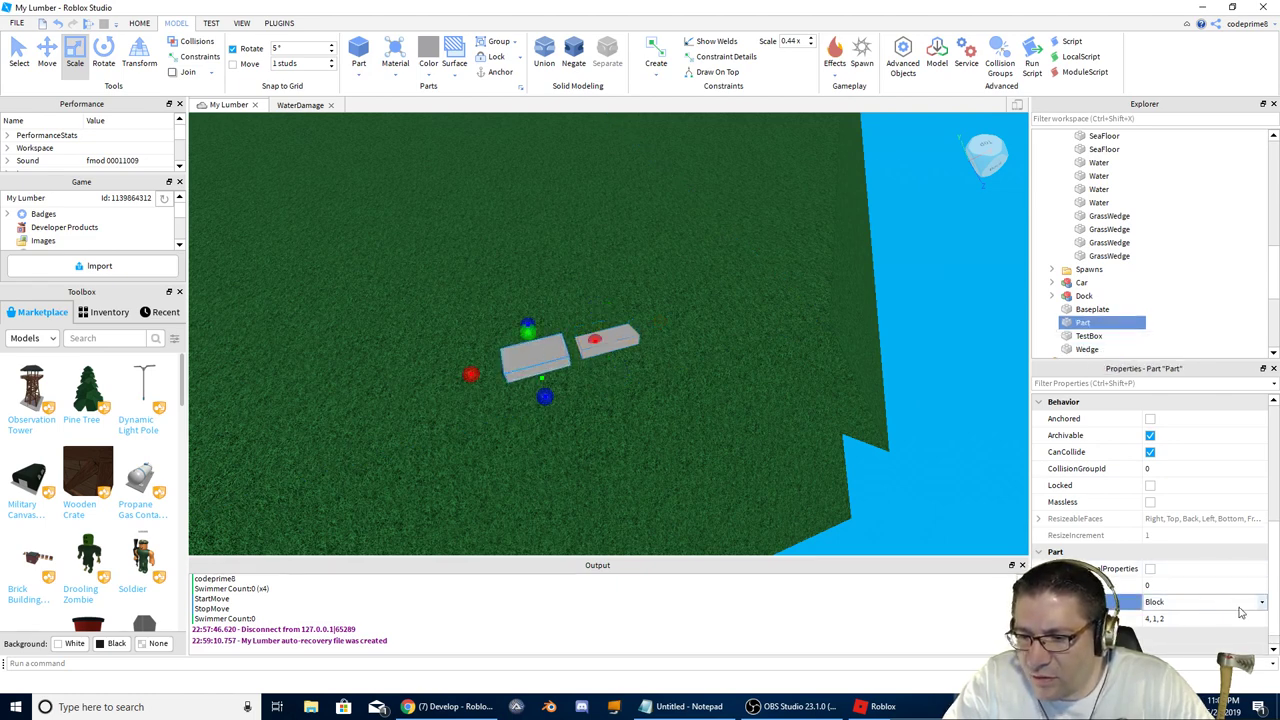
{"action": "left_click", "coordinate": [621, 343]}
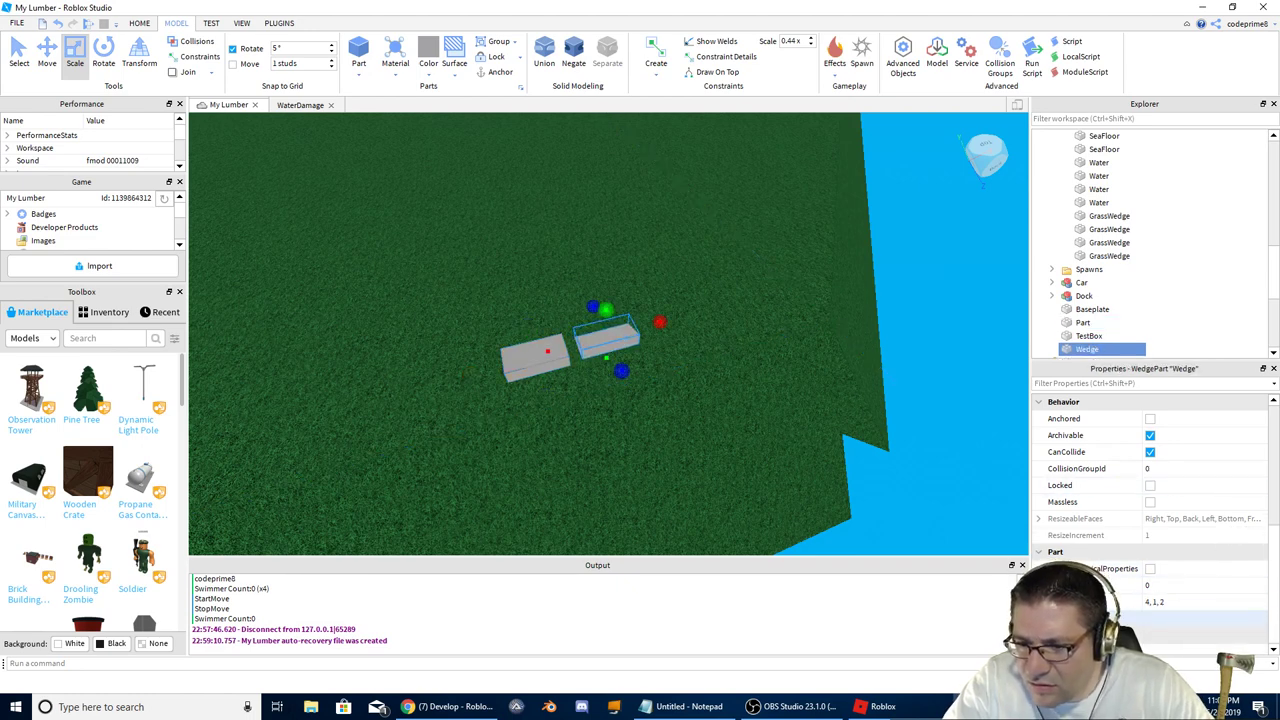
{"action": "scroll", "coordinate": [1145, 582], "scroll_direction": "down", "scroll_amount": 2}
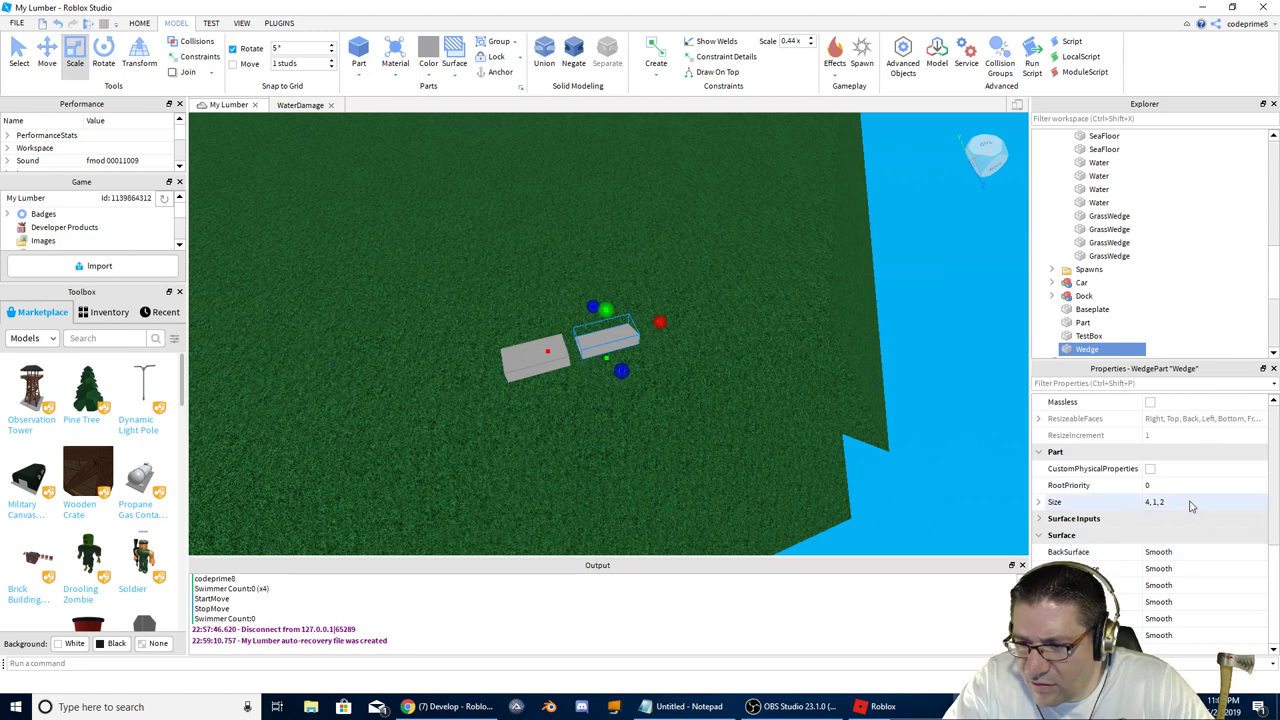
{"action": "left_click", "coordinate": [537, 354]}
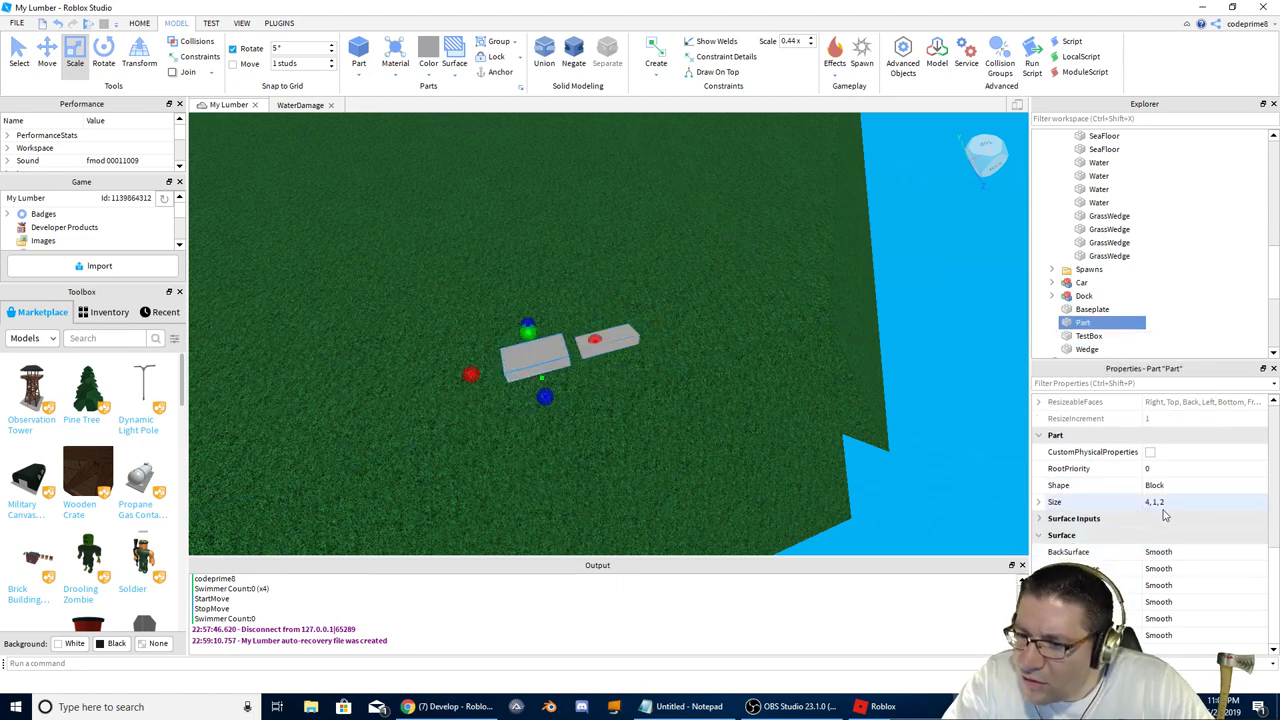
{"action": "scroll", "coordinate": [1163, 514], "scroll_direction": "up", "scroll_amount": 1}
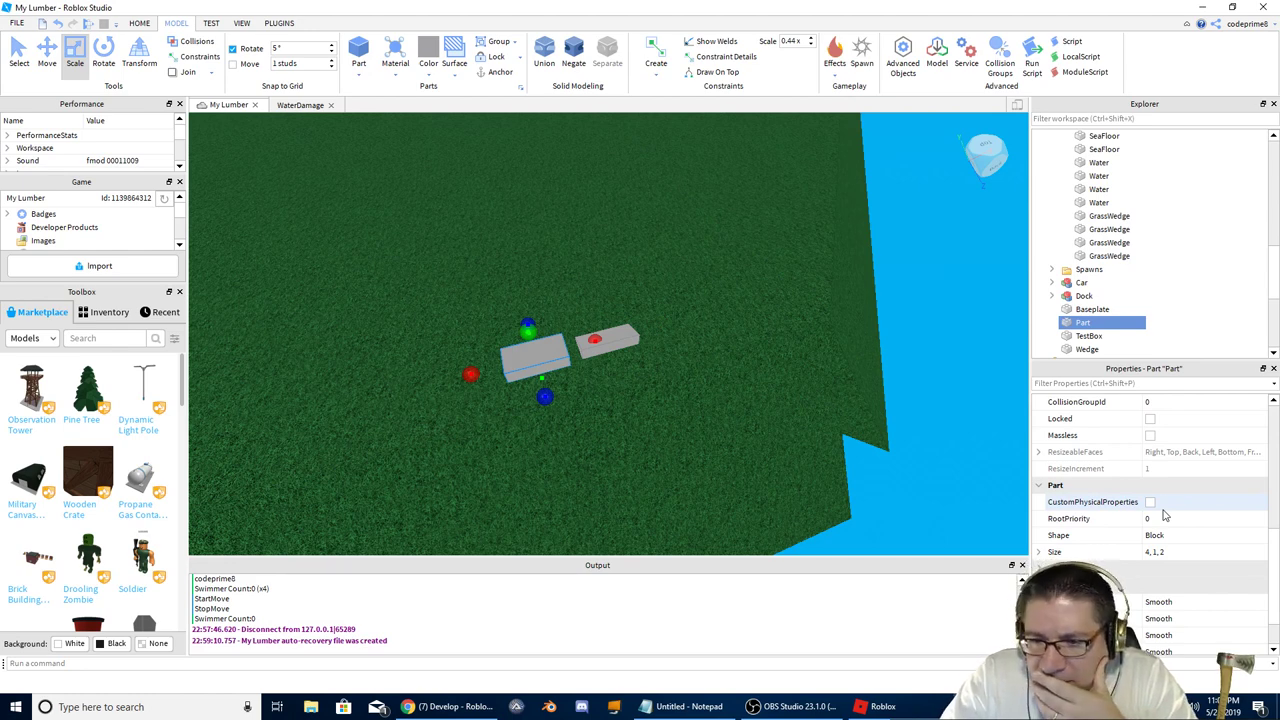
Step: Review the new wedge's properties from Behavior and Data up to Appearance
{"action": "left_click", "coordinate": [621, 339]}
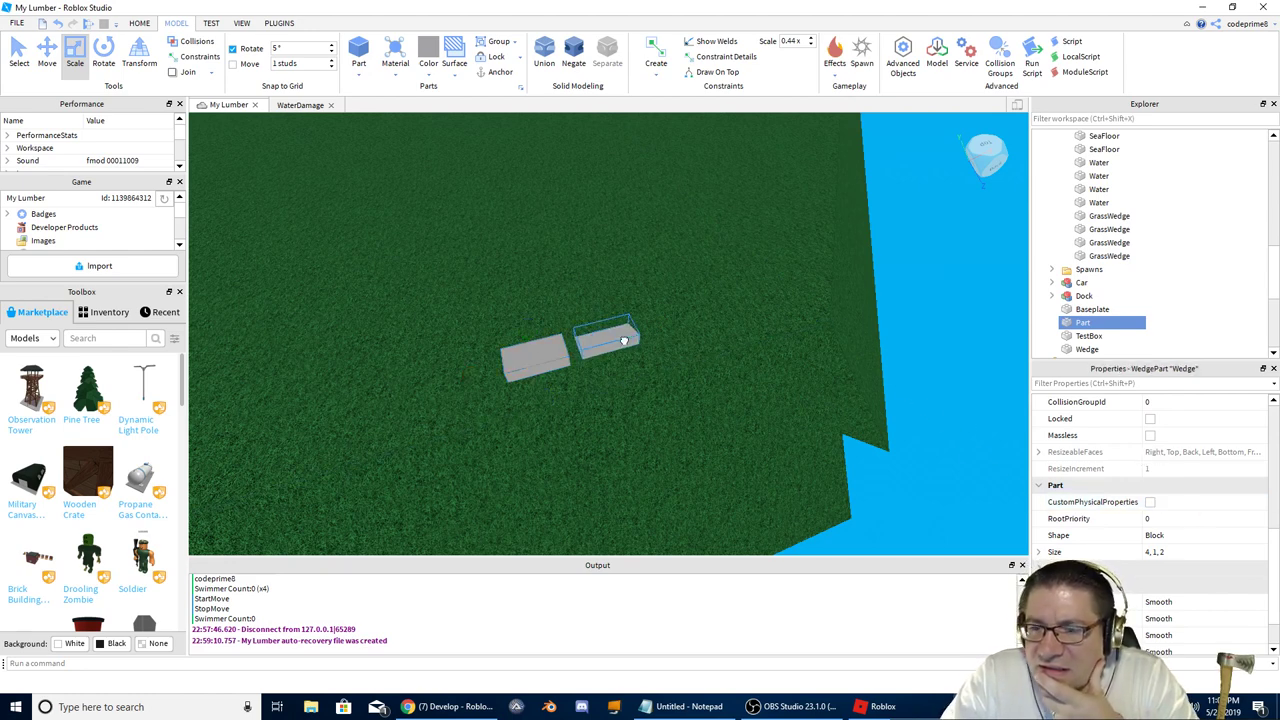
{"action": "scroll", "coordinate": [1193, 517], "scroll_direction": "up", "scroll_amount": 2}
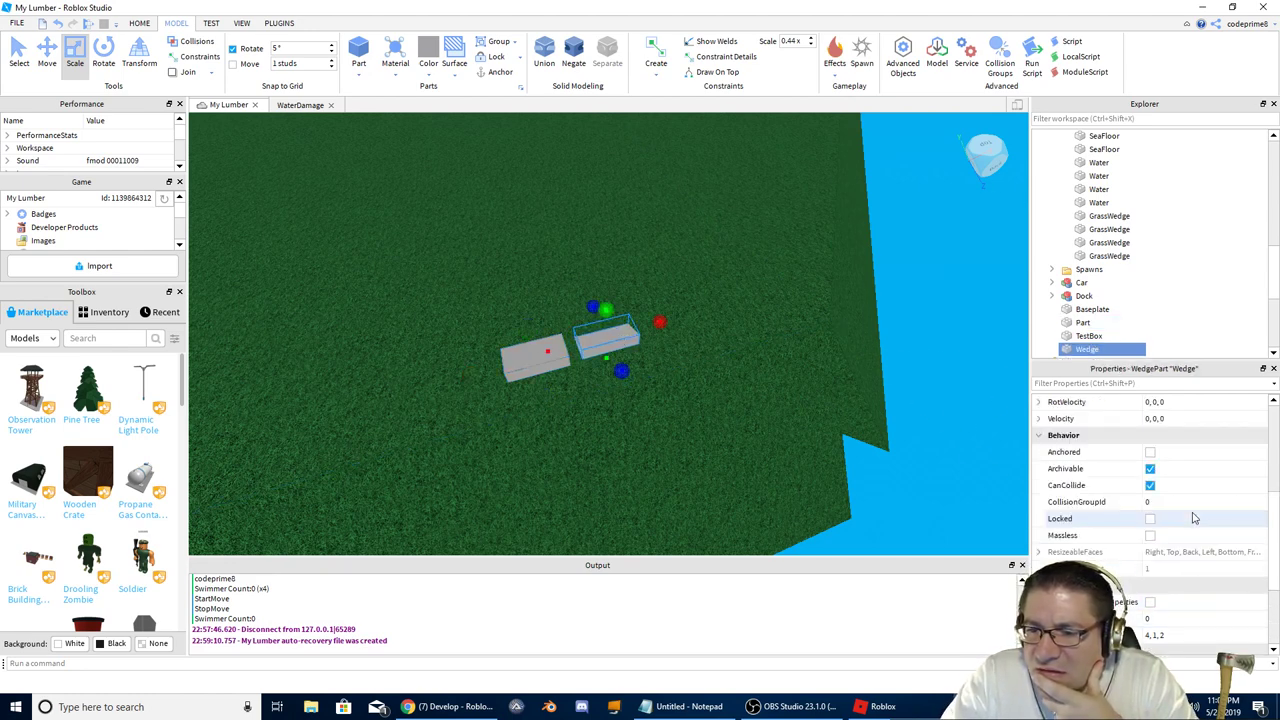
{"action": "scroll", "coordinate": [1193, 517], "scroll_direction": "up", "scroll_amount": 3}
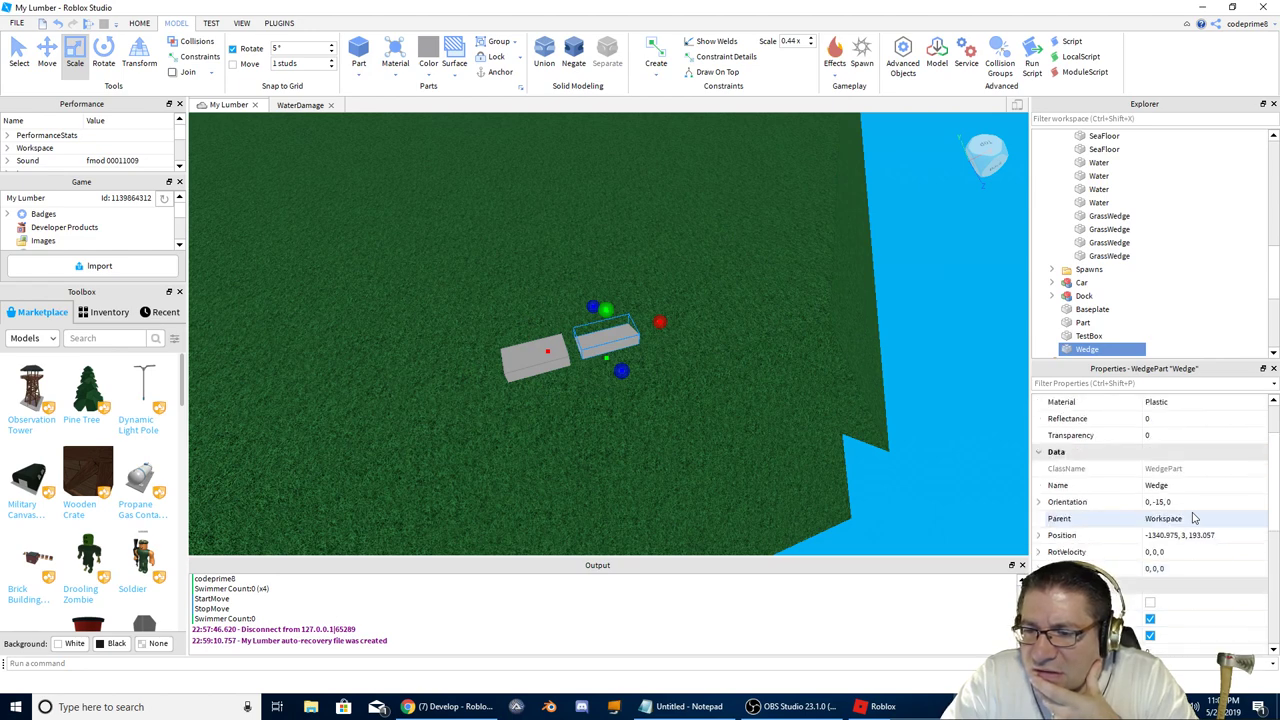
{"action": "scroll", "coordinate": [1193, 517], "scroll_direction": "up", "scroll_amount": 1}
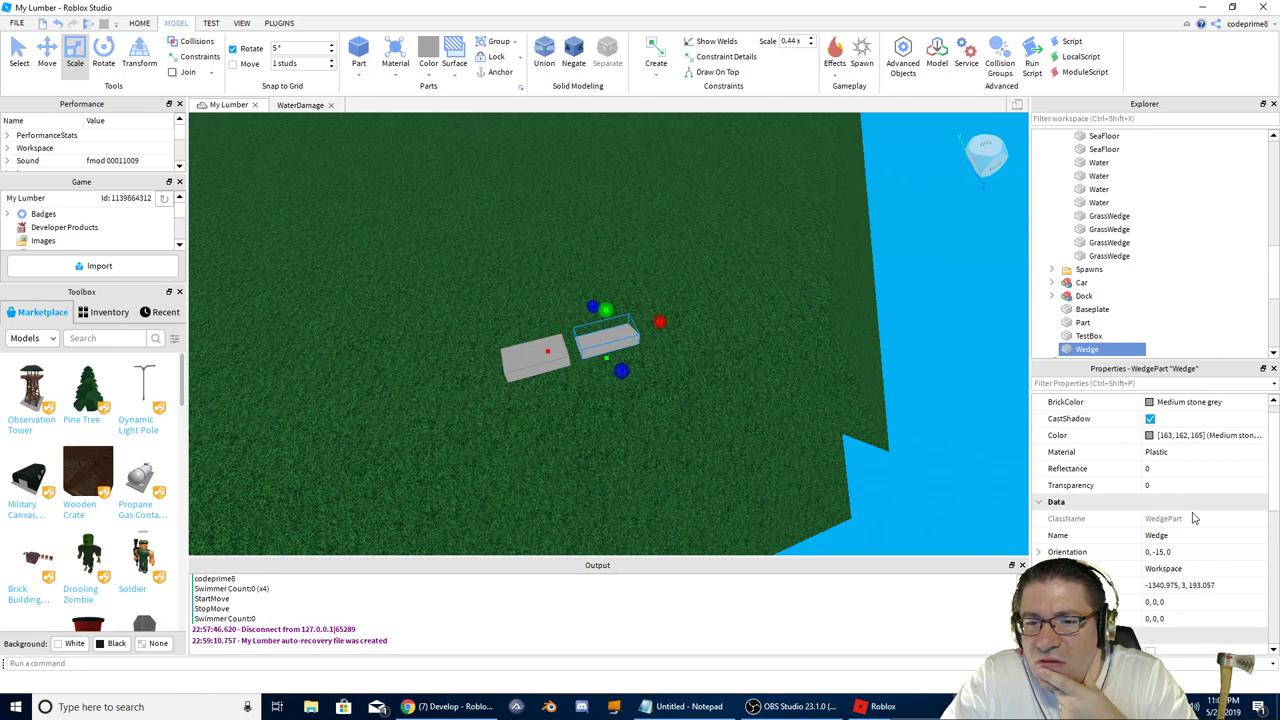
{"action": "scroll", "coordinate": [1192, 511], "scroll_direction": "up", "scroll_amount": 1}
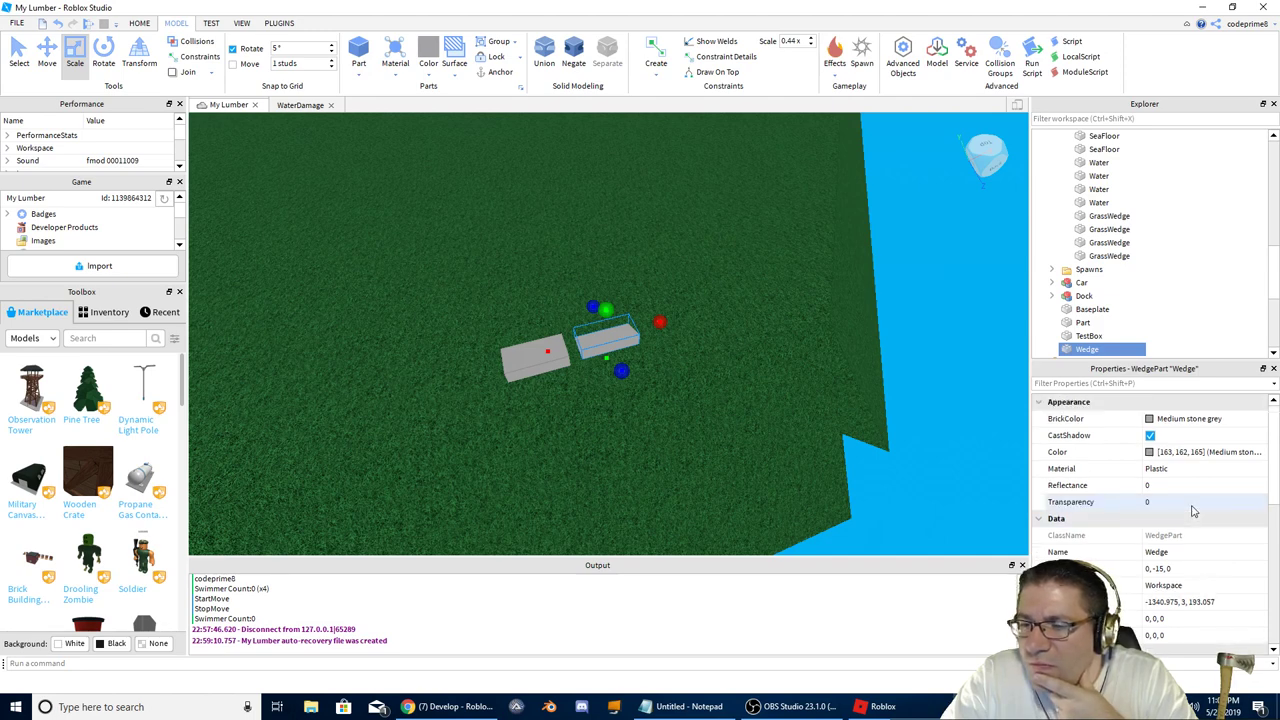
{"action": "scroll", "coordinate": [1192, 511], "scroll_direction": "down", "scroll_amount": 3}
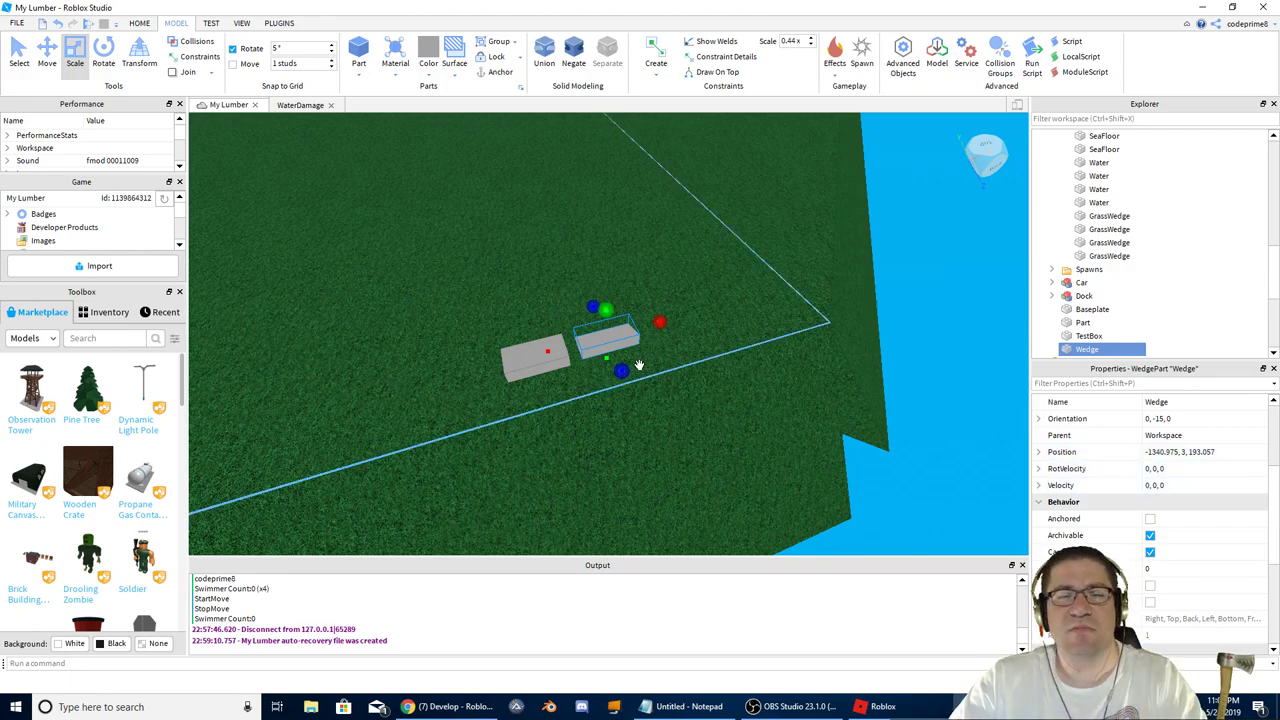
Step: Delete the new wedge and move the block part onto the sloping grass wedge beside the shoreline corner gap
{"action": "right_click", "coordinate": [610, 342]}
{"action": "left_click", "coordinate": [657, 421]}
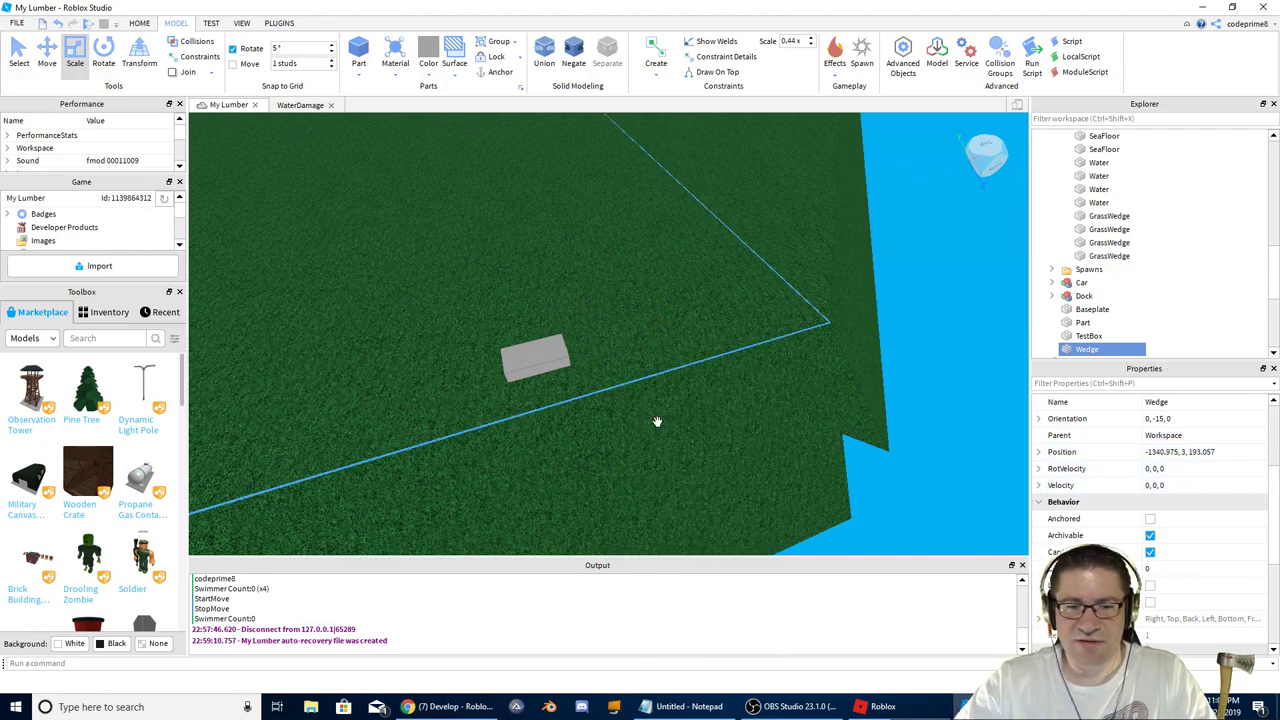
{"action": "key", "text": "w"}
{"action": "right_click_drag", "start_coordinate": [917, 441], "coordinate": [917, 441]}
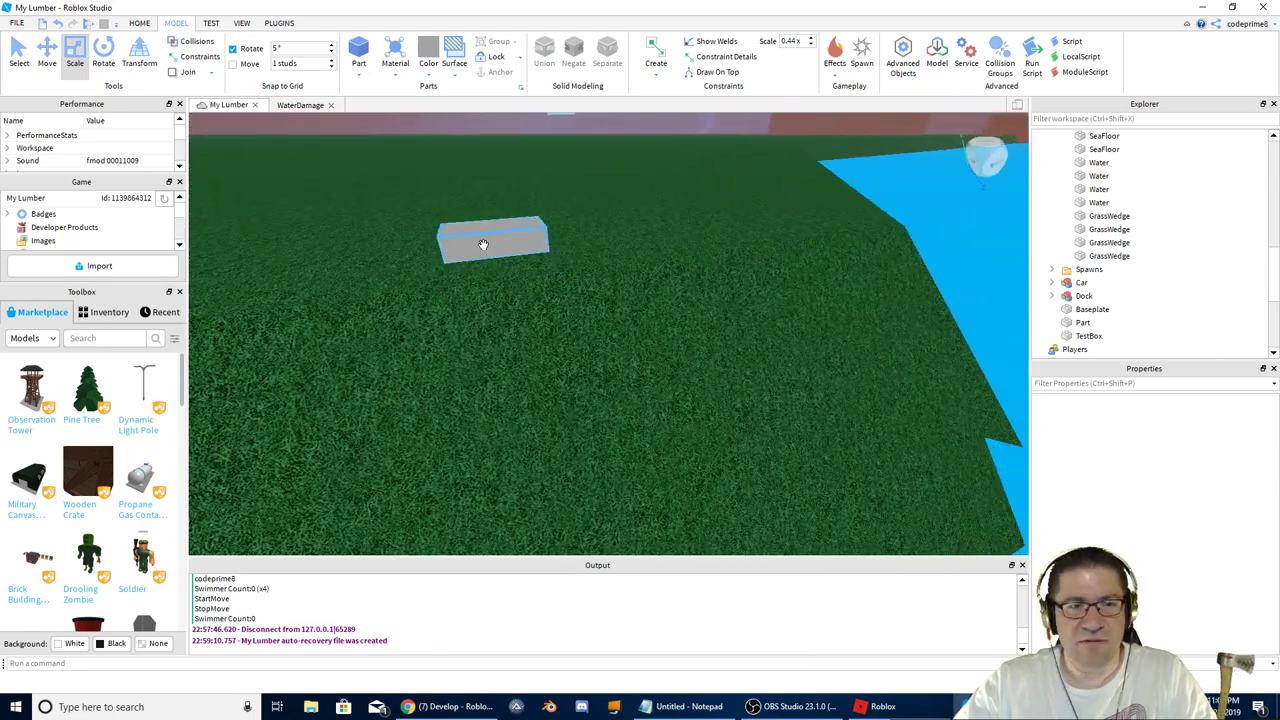
{"action": "key", "text": "d"}
{"action": "left_click", "coordinate": [483, 245]}
{"action": "left_click", "coordinate": [421, 236]}
{"action": "key", "text": "d"}
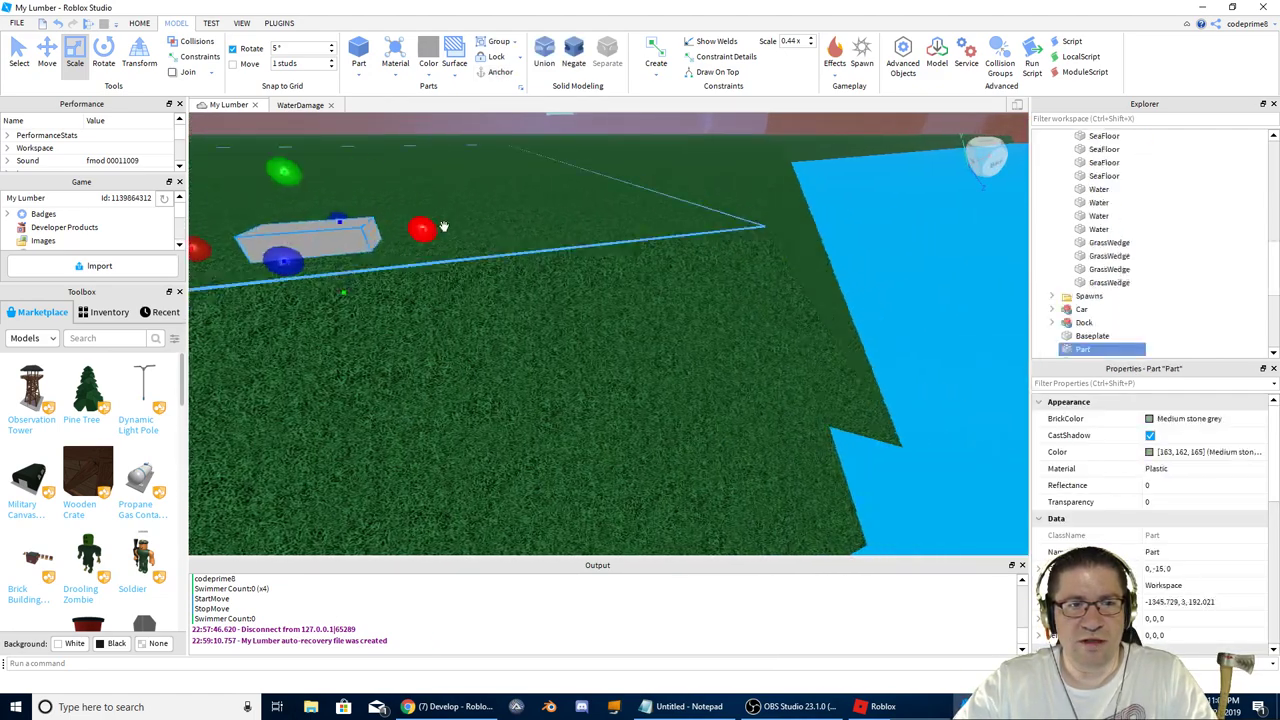
{"action": "right_click_drag", "start_coordinate": [610, 216], "coordinate": [606, 215]}
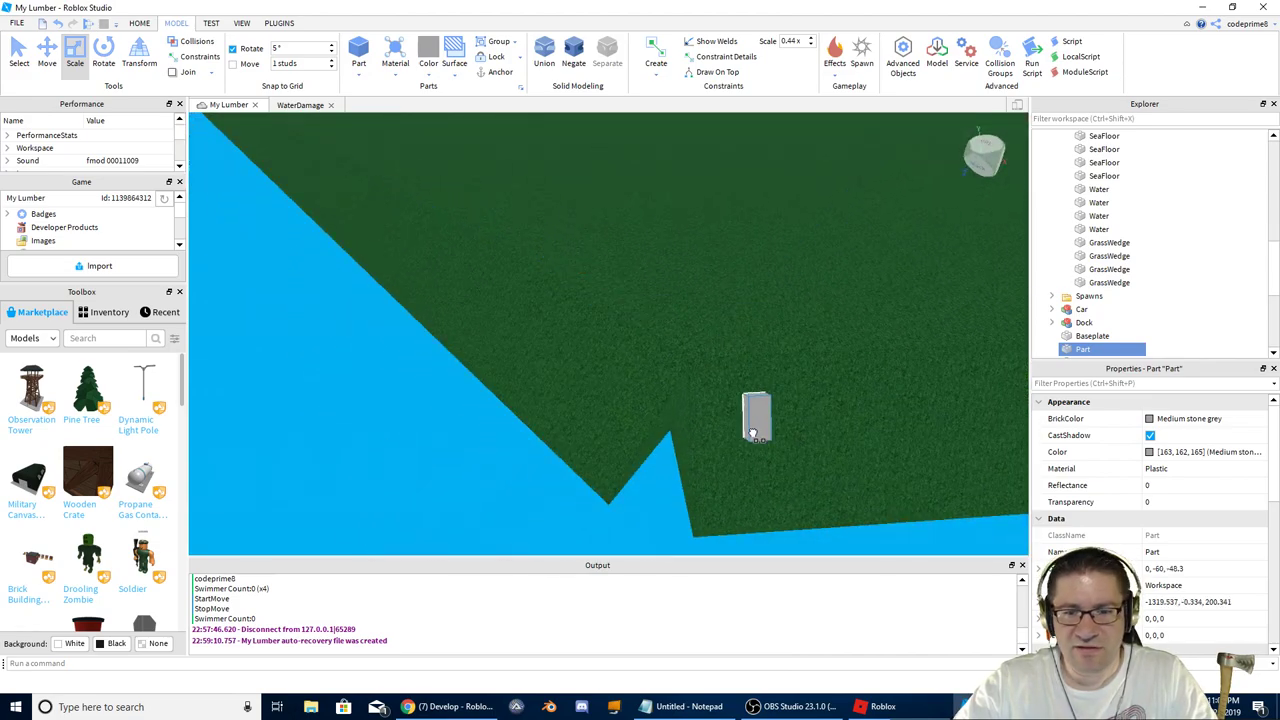
Step: Try to lengthen the grass wedge with orientation 0, 165, 0 past the shoreline corner, and undo the resize
{"action": "right_click_drag", "start_coordinate": [764, 455], "coordinate": [668, 337]}
{"action": "left_click", "coordinate": [669, 337]}
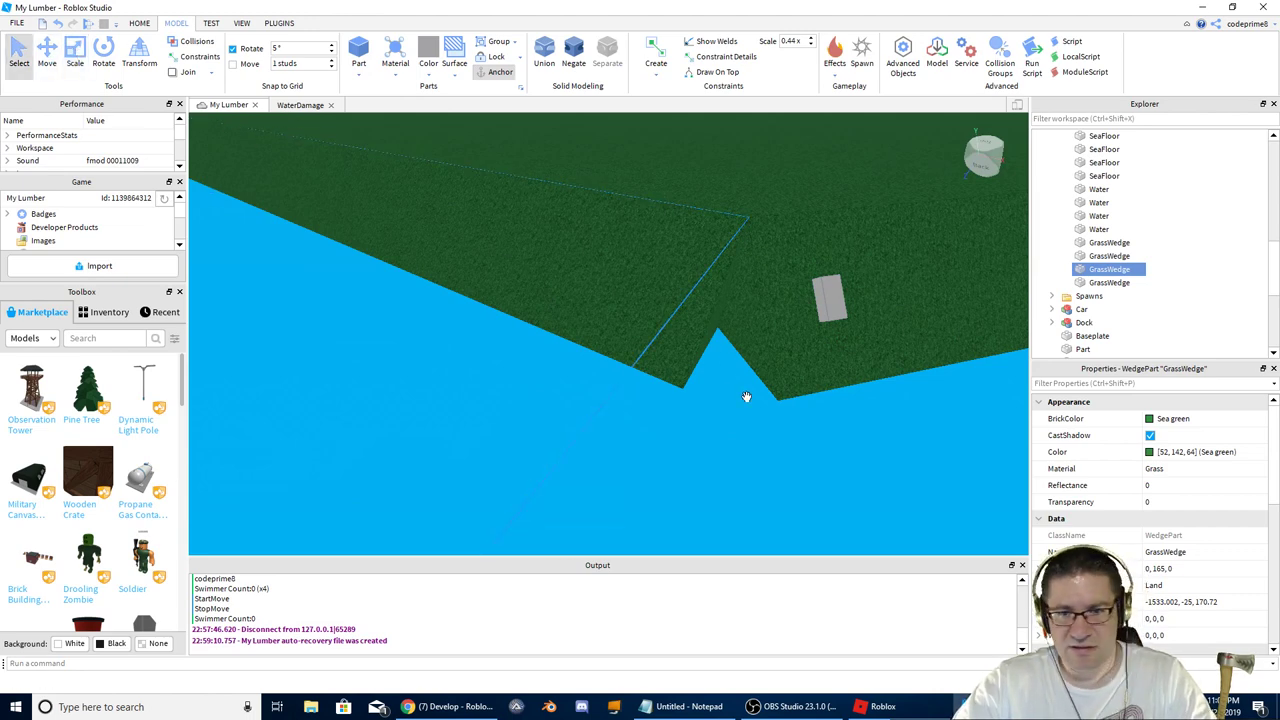
{"action": "right_click_drag", "start_coordinate": [748, 398], "coordinate": [751, 406]}
{"action": "key", "text": "s"}
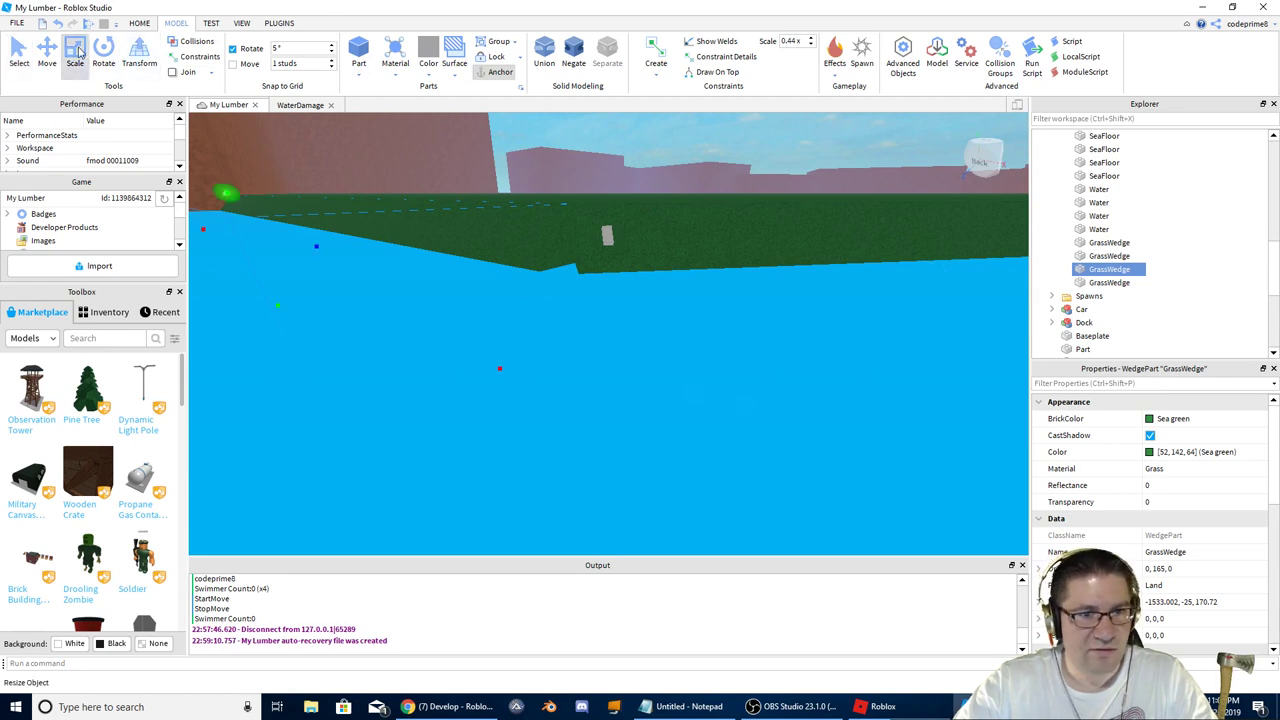
{"action": "left_click_drag", "start_coordinate": [503, 366], "coordinate": [531, 382]}
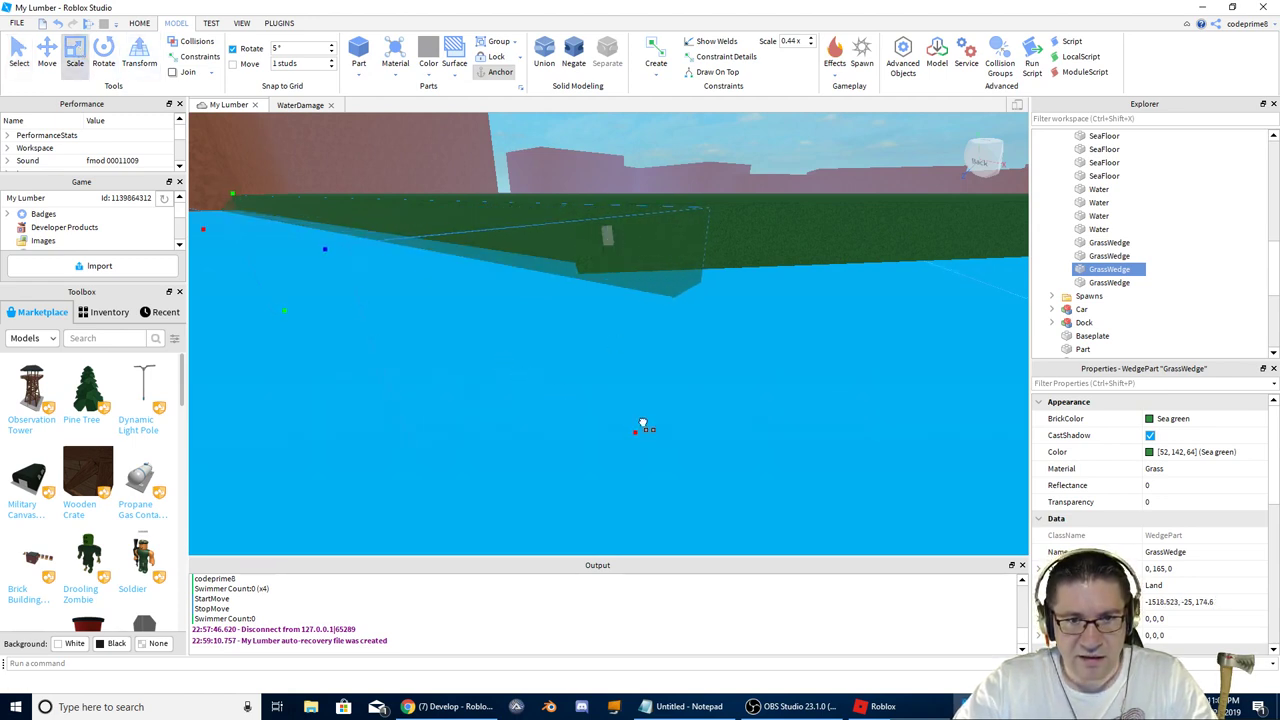
{"action": "left_click_drag", "start_coordinate": [643, 423], "coordinate": [636, 414]}
{"action": "right_click_drag", "start_coordinate": [636, 414], "coordinate": [633, 409]}
{"action": "key", "text": "w"}
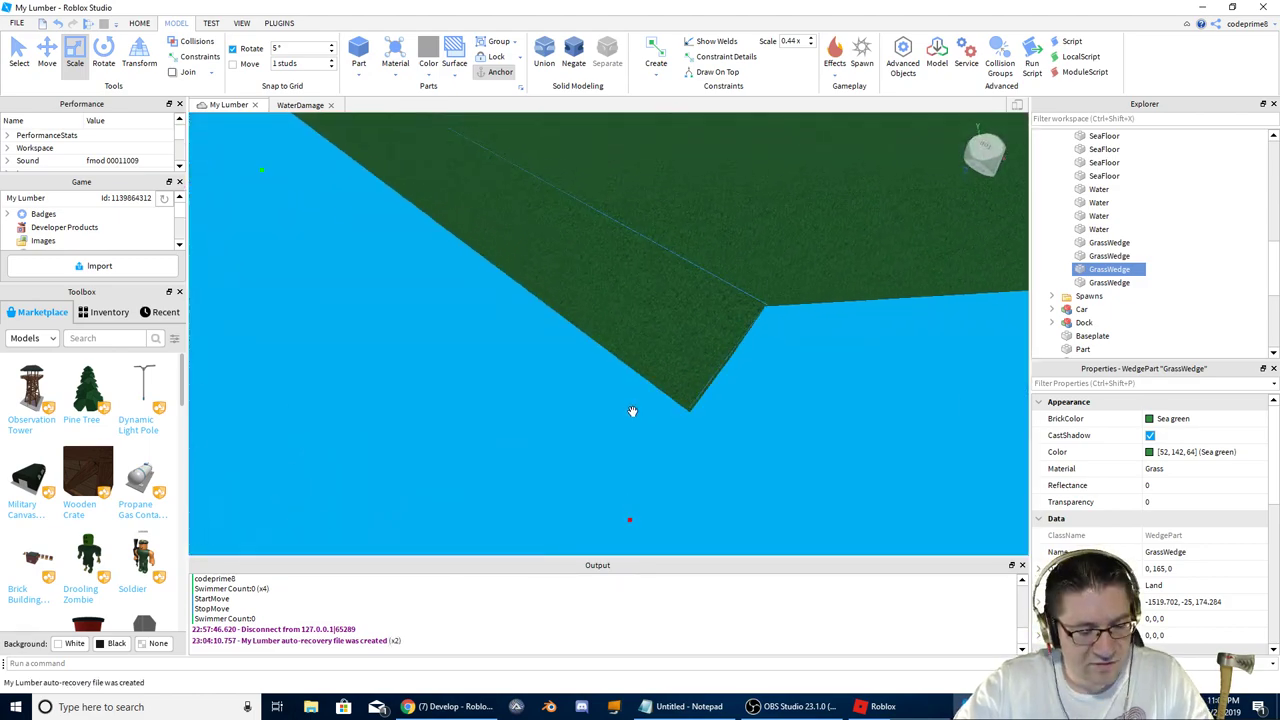
{"action": "key", "text": "ctrl+z"}
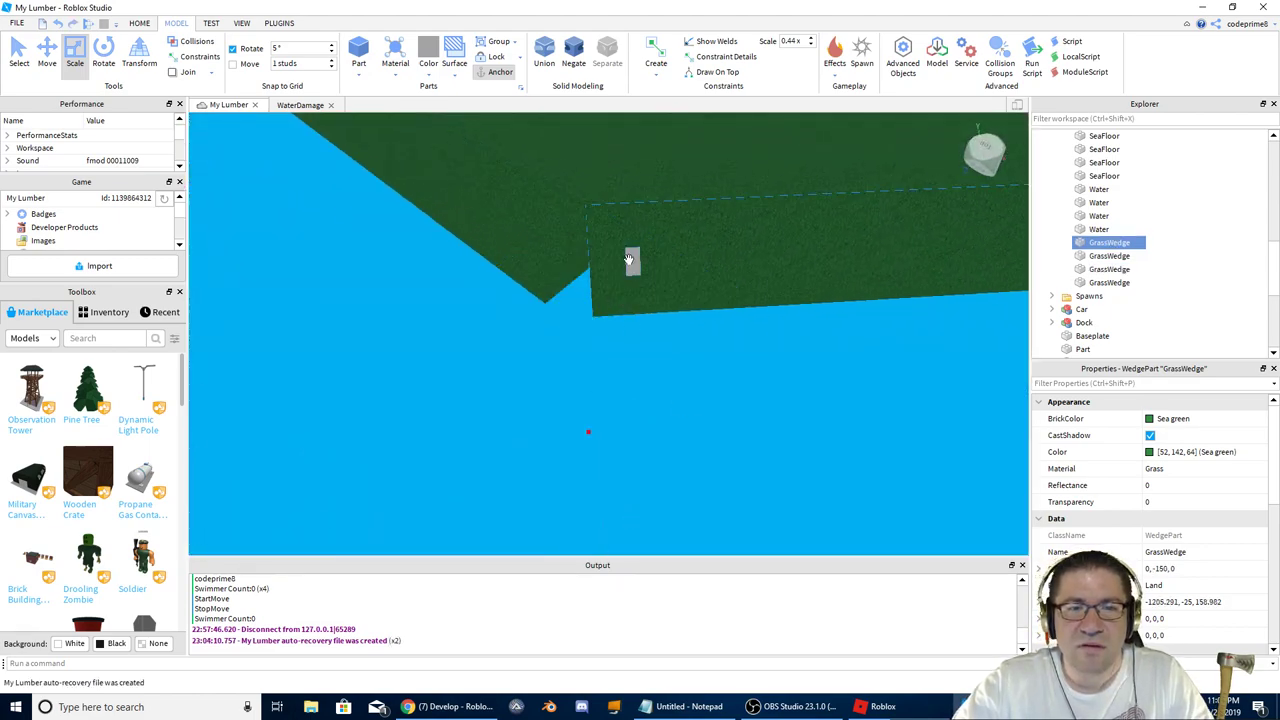
Step: Move the block onto the neighbouring slope and lengthen the grass wedge with orientation 0, -150, 0 across the corner gap
{"action": "left_click_drag", "start_coordinate": [629, 259], "coordinate": [508, 222]}
{"action": "left_click", "coordinate": [653, 268]}
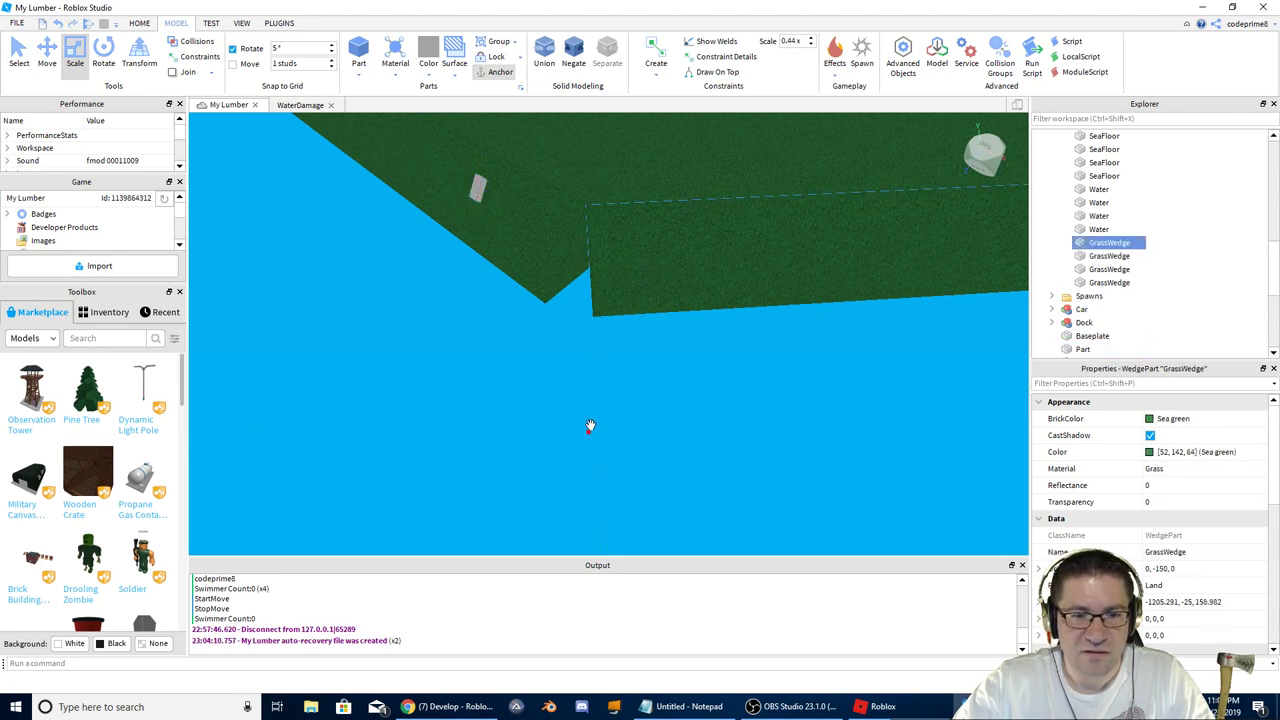
{"action": "left_click_drag", "start_coordinate": [591, 432], "coordinate": [406, 437]}
{"action": "right_click_drag", "start_coordinate": [406, 437], "coordinate": [407, 437]}
{"action": "key", "text": "w"}
{"action": "scroll", "coordinate": [406, 435], "scroll_direction": "down", "scroll_amount": 8}
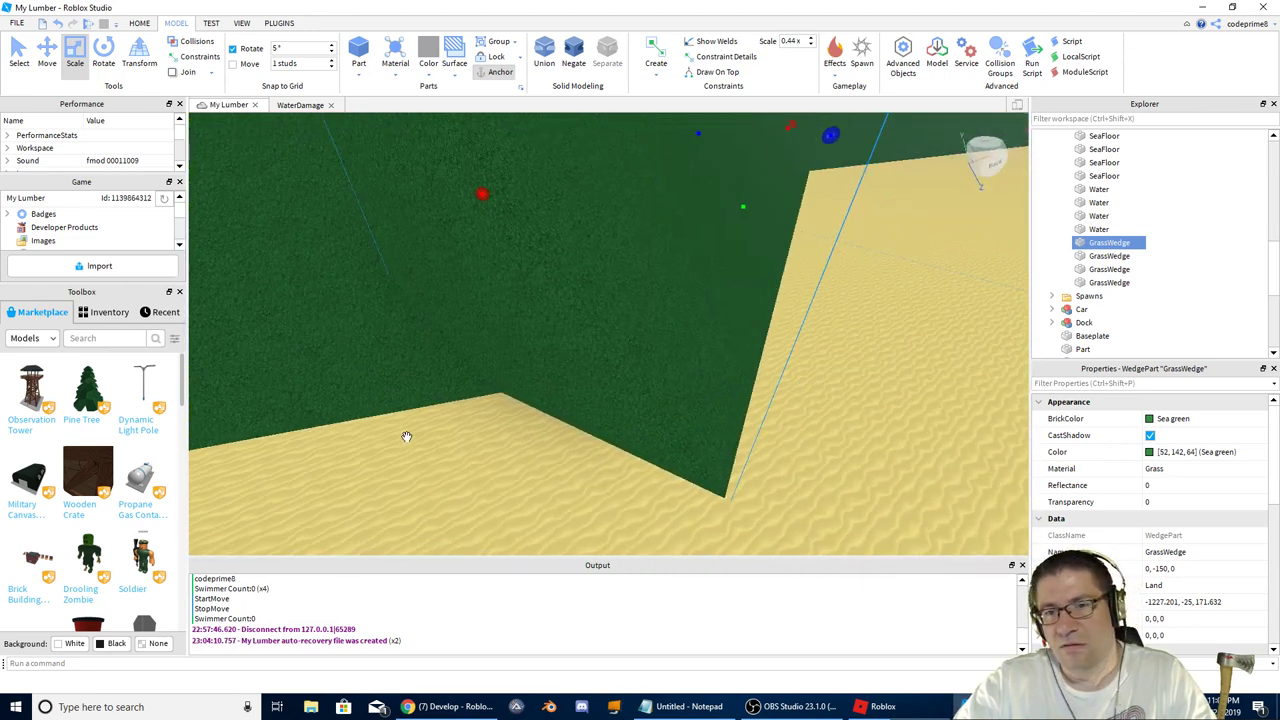
Step: Lengthen the grass wedge with orientation 0, 165, 0 so that it crosses the other wedge at the shoreline corner
{"action": "left_click", "coordinate": [369, 380]}
{"action": "key", "text": "d"}
{"action": "right_click_drag", "start_coordinate": [511, 274], "coordinate": [584, 266]}
{"action": "key", "text": "d"}
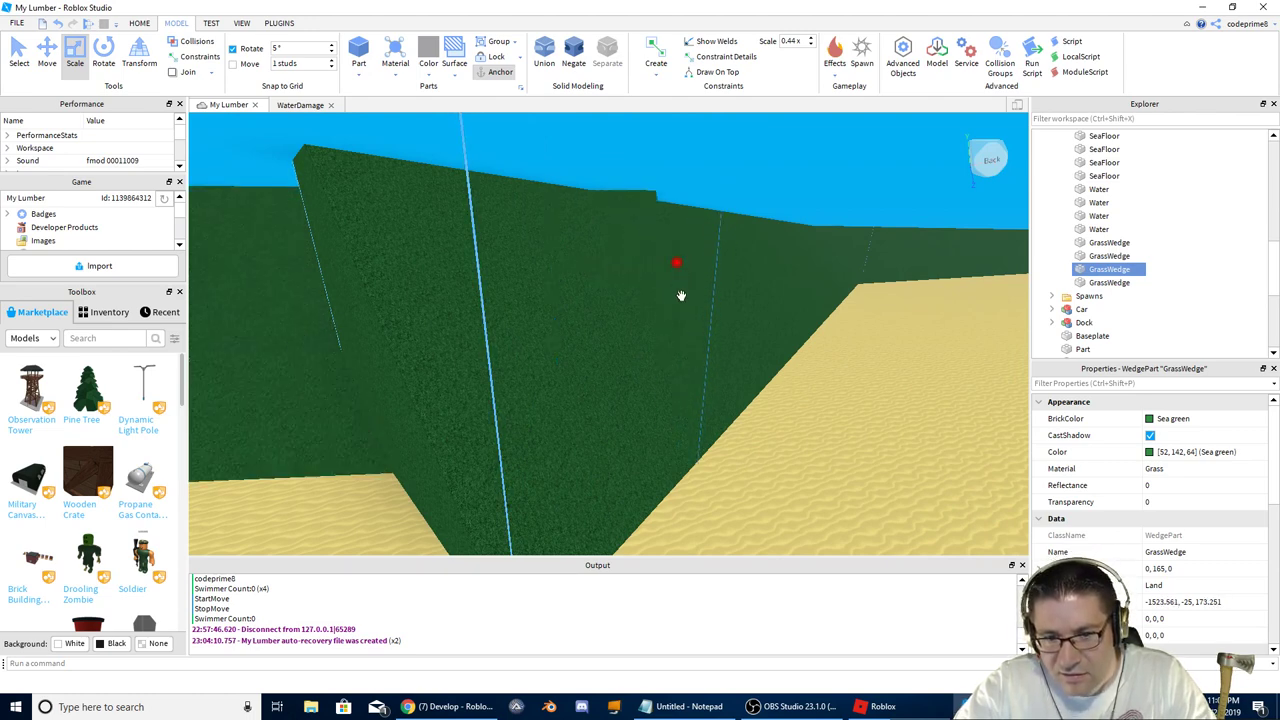
{"action": "right_click_drag", "start_coordinate": [680, 294], "coordinate": [683, 300]}
{"action": "key", "text": "w"}
{"action": "key", "text": "a"}
{"action": "key", "text": "w"}
{"action": "key", "text": "s"}
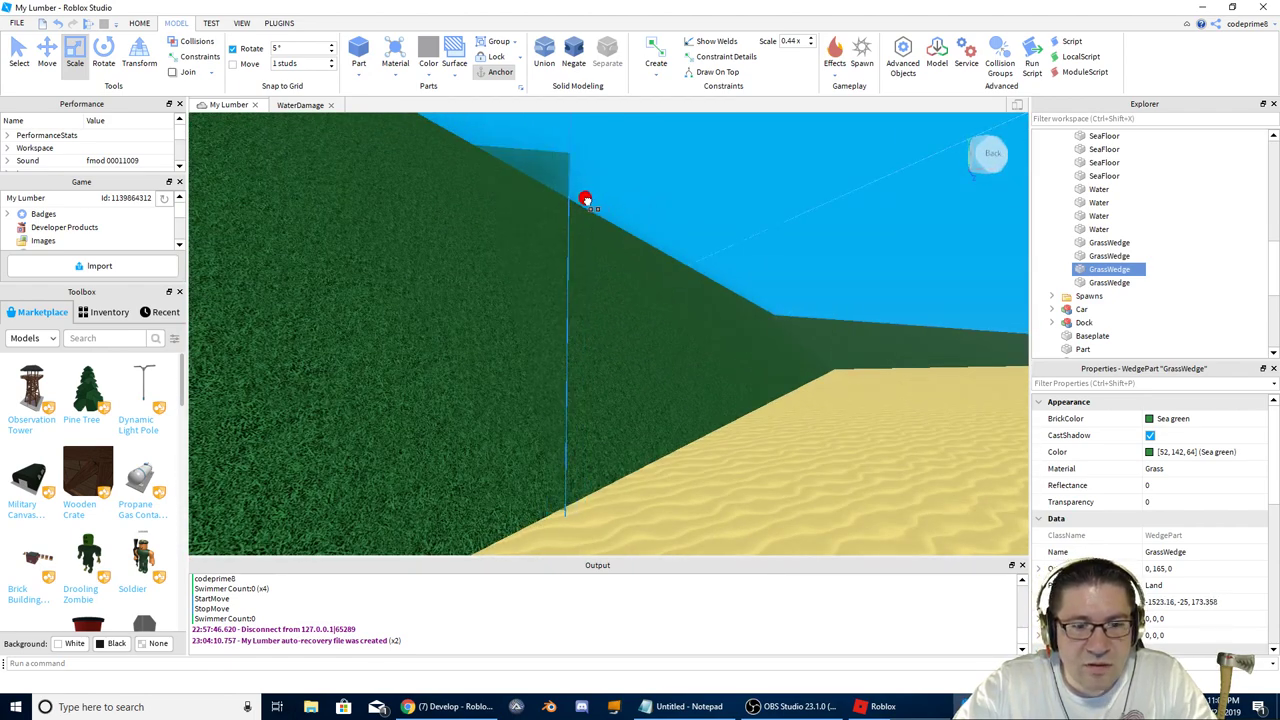
{"action": "key", "text": "s"}
{"action": "right_click_drag", "start_coordinate": [595, 246], "coordinate": [595, 246]}
{"action": "key", "text": "w"}
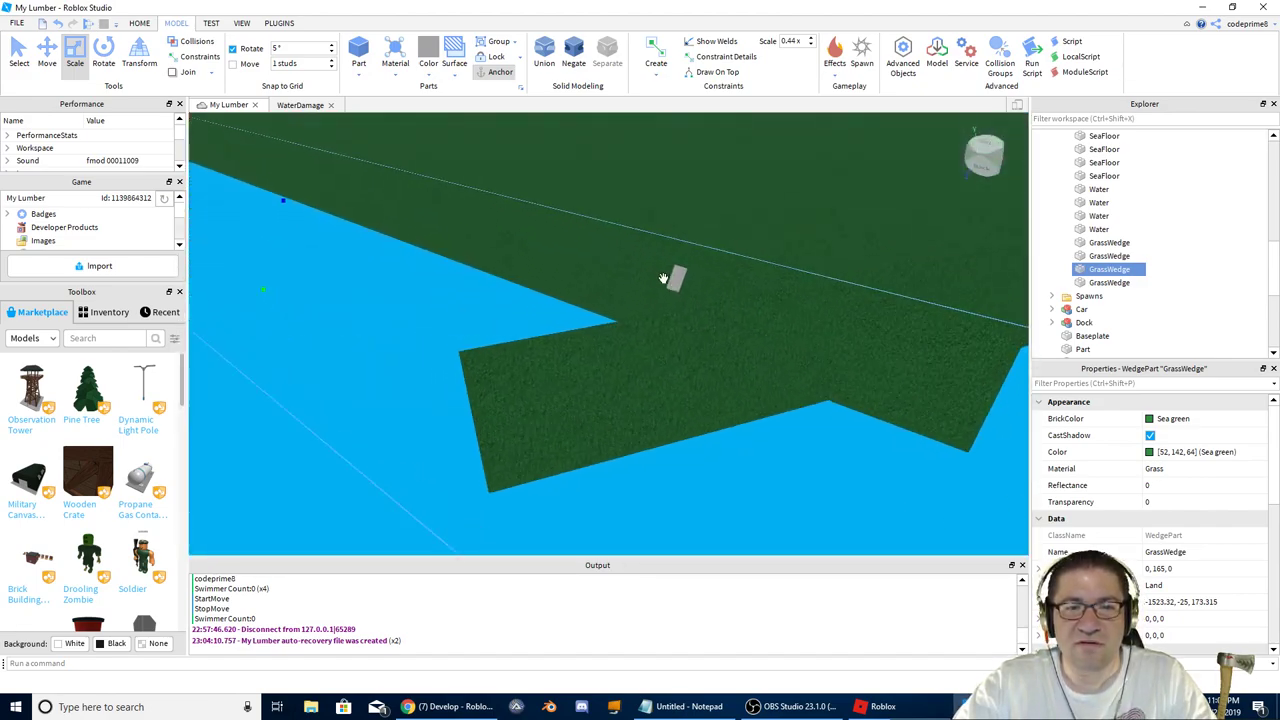
Step: Recolor the block part on the slope, trying Sea green and settling on Parsley green
{"action": "right_click_drag", "start_coordinate": [676, 273], "coordinate": [646, 263]}
{"action": "left_click", "coordinate": [645, 260]}
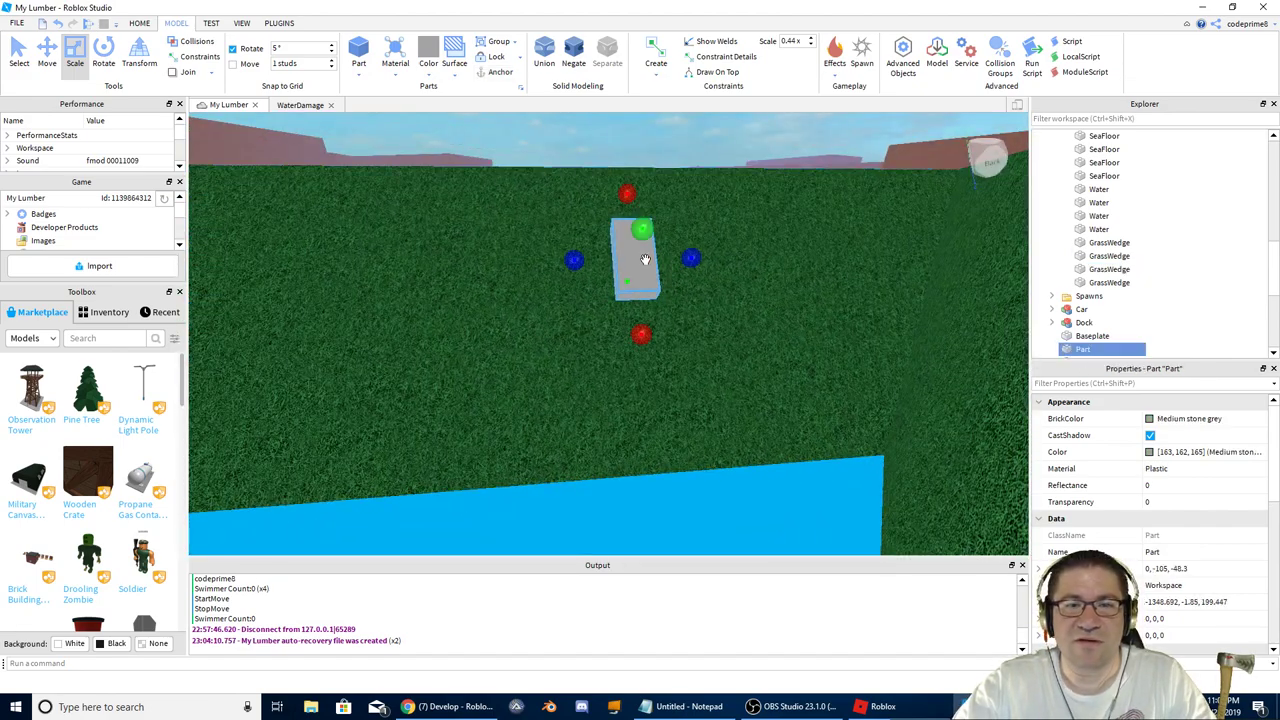
{"action": "left_click", "coordinate": [432, 76]}
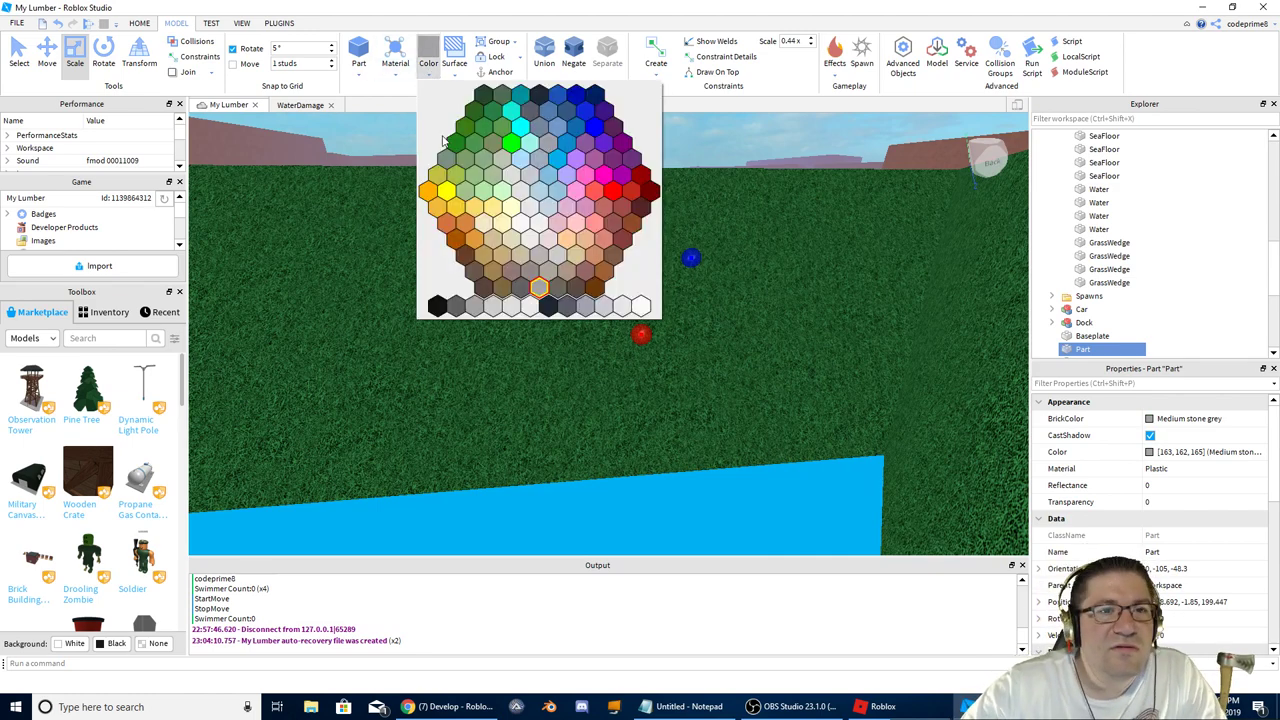
{"action": "left_click", "coordinate": [483, 127]}
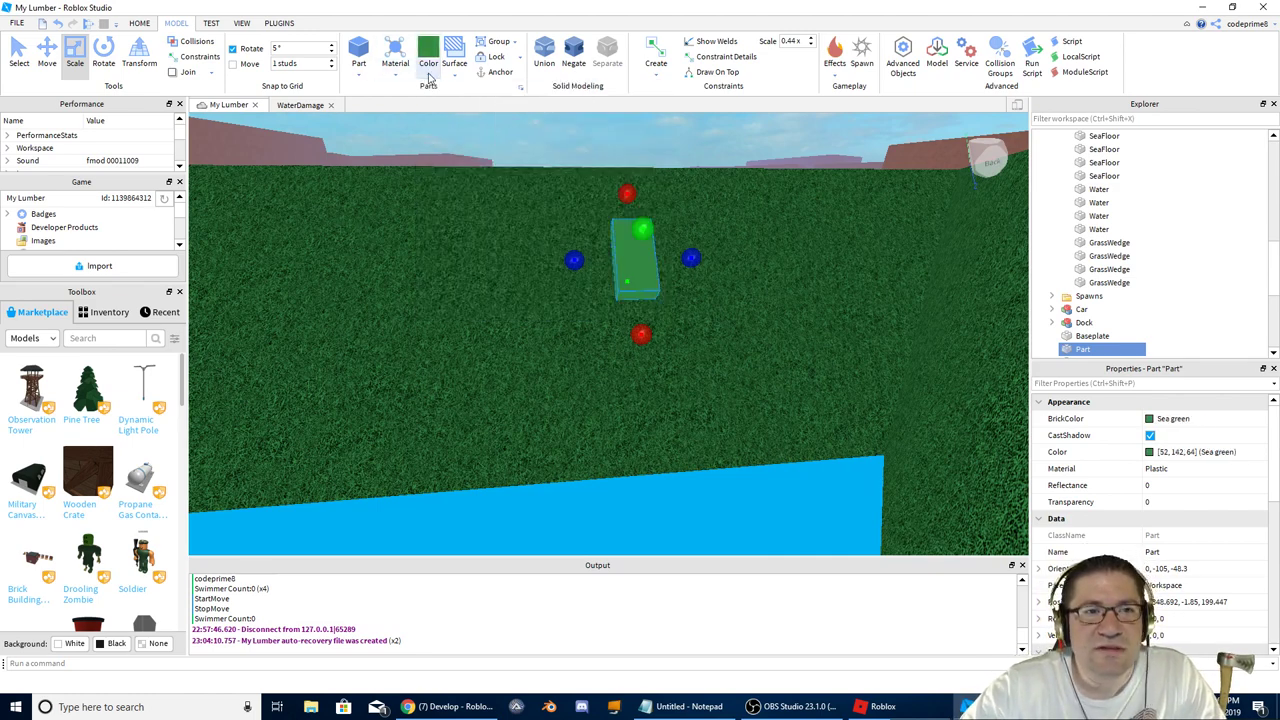
{"action": "left_click", "coordinate": [430, 70]}
{"action": "left_click", "coordinate": [474, 112]}
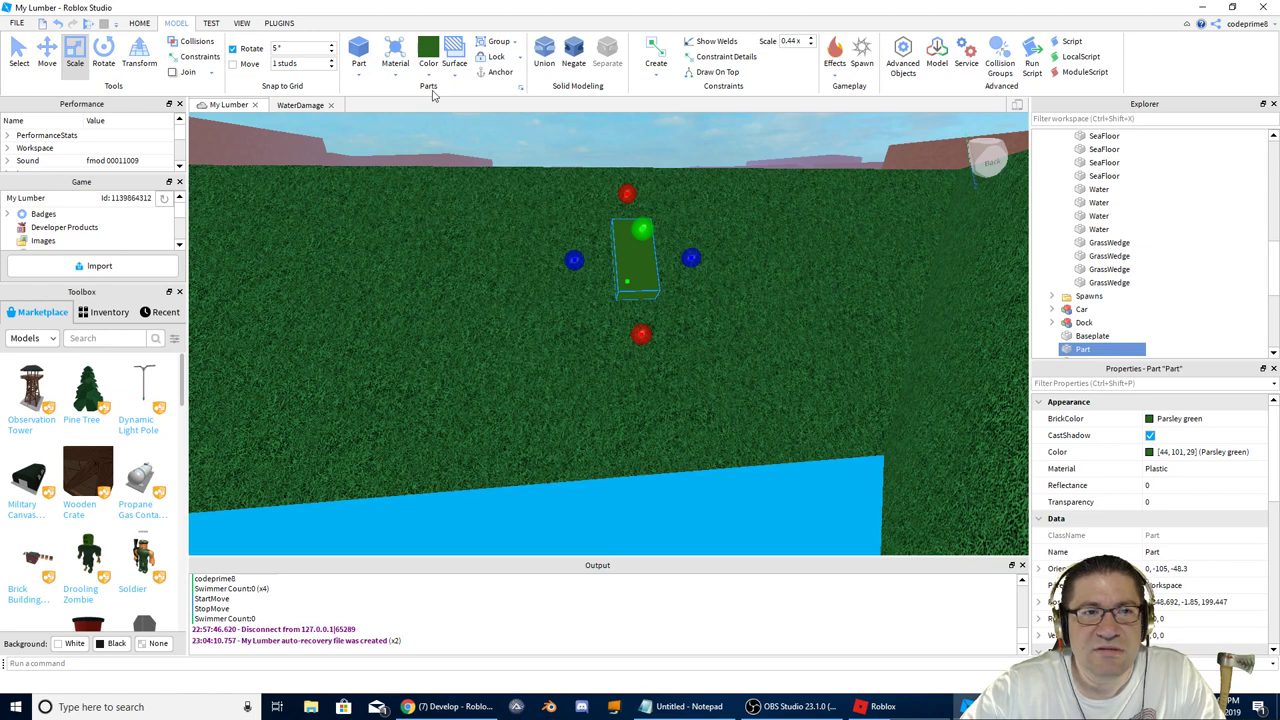
Step: Apply the Parsley green color to the grass wedge beneath the block
{"action": "left_click", "coordinate": [434, 247]}
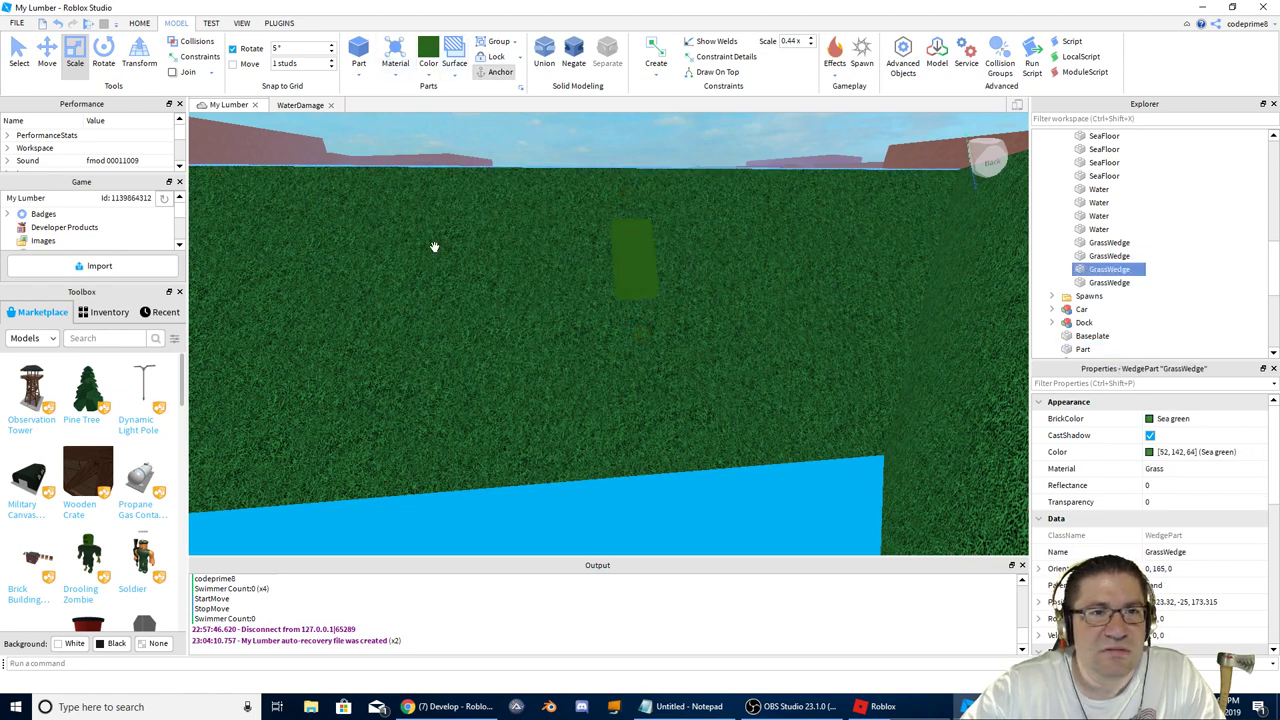
{"action": "left_click", "coordinate": [428, 52]}
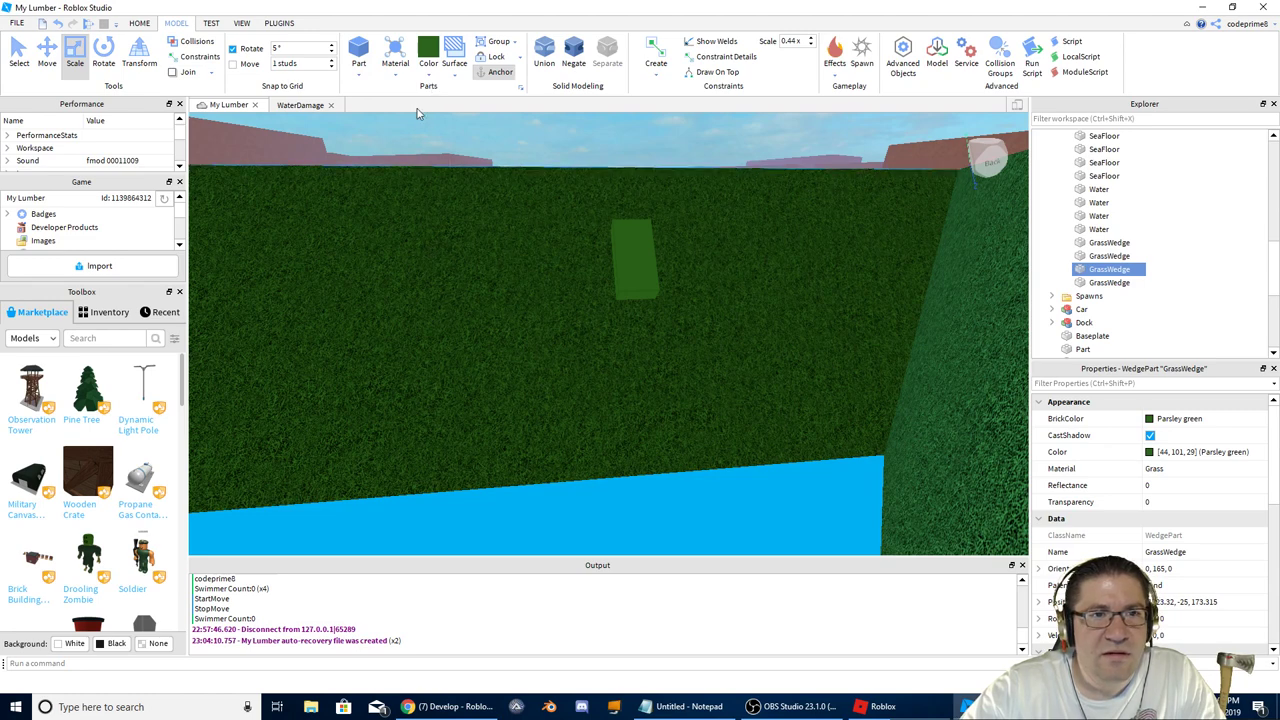
{"action": "left_click", "coordinate": [432, 78]}
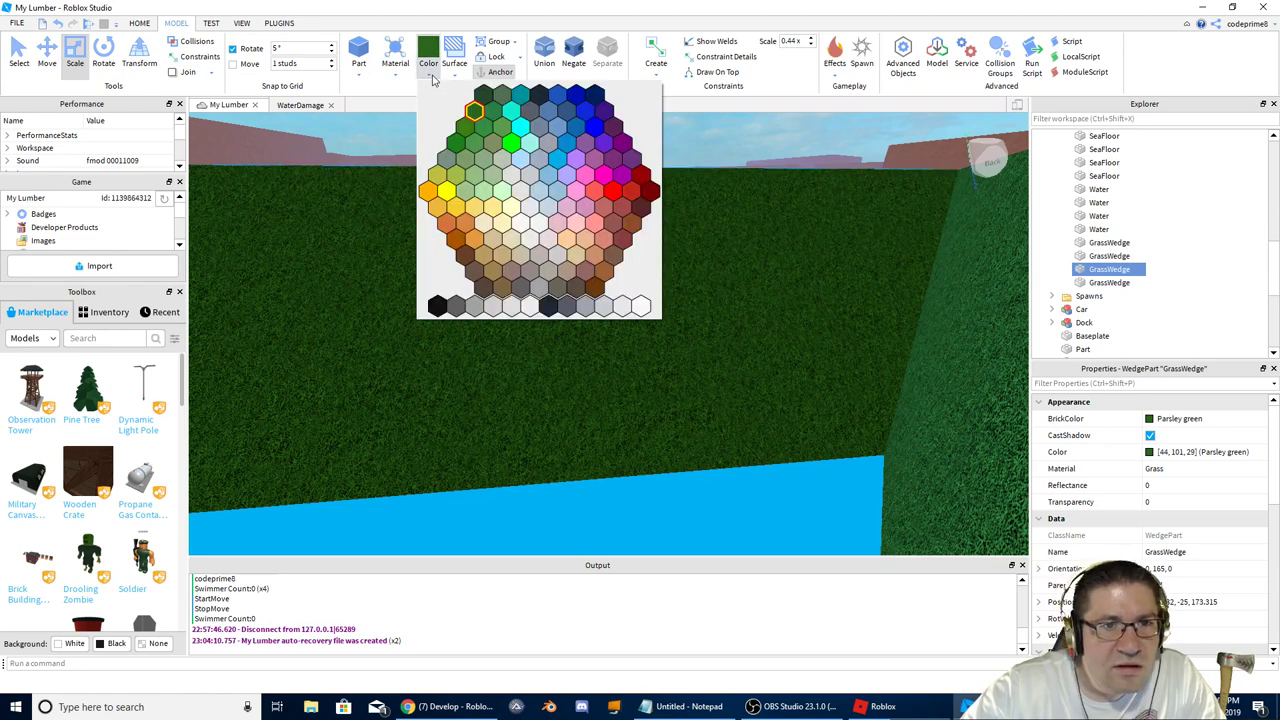
{"action": "left_click", "coordinate": [375, 267]}
Step: Reapply Parsley green to the block part and set its material to Grass
{"action": "left_click", "coordinate": [608, 263]}
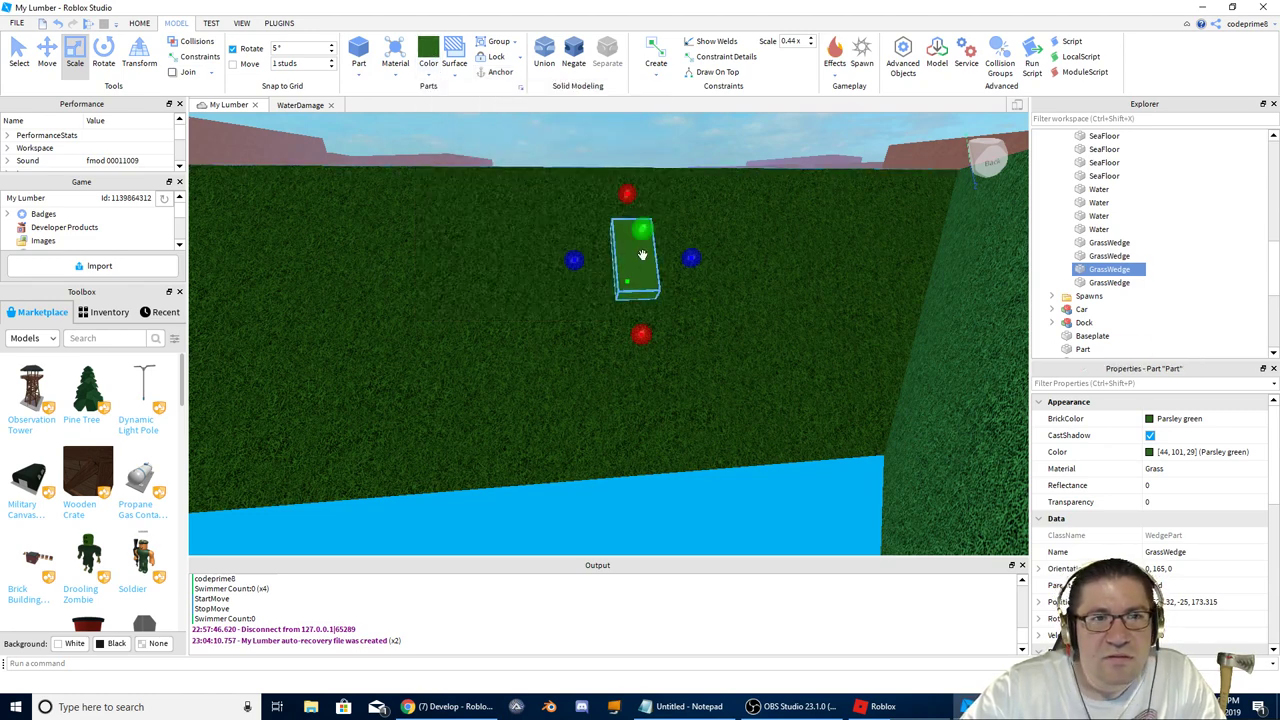
{"action": "left_click", "coordinate": [427, 74]}
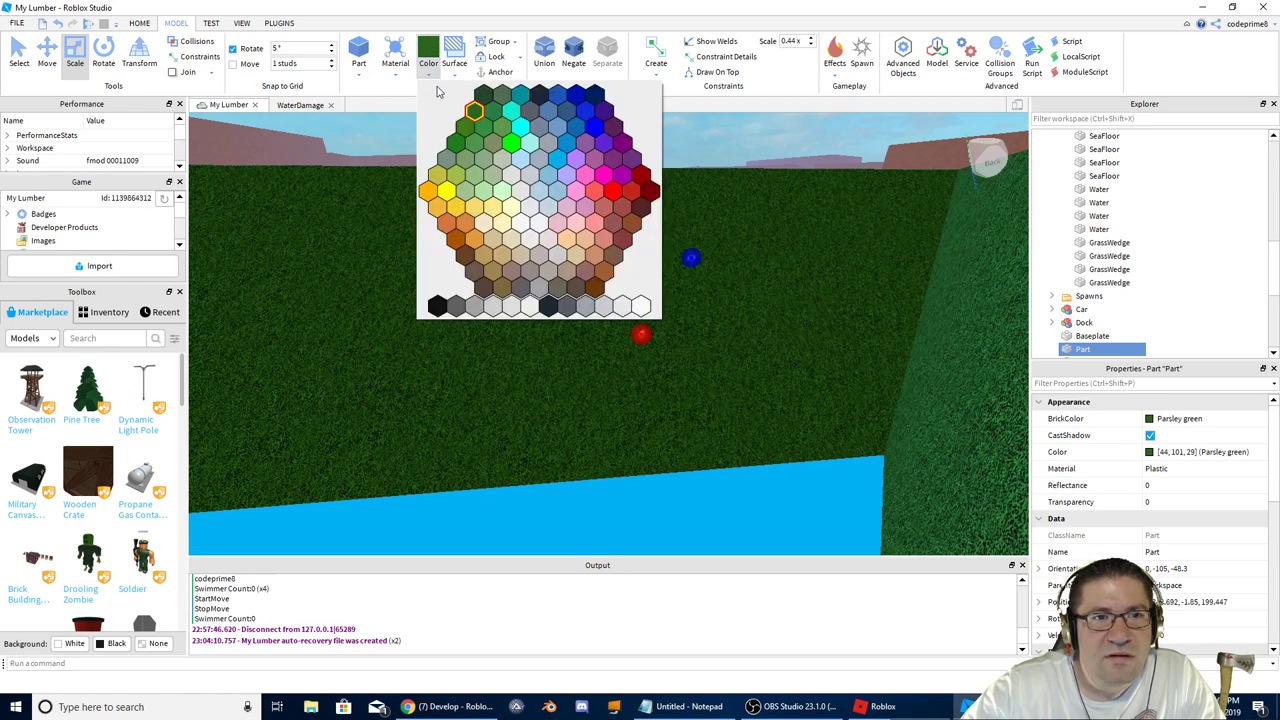
{"action": "left_click", "coordinate": [477, 118]}
{"action": "left_click", "coordinate": [398, 74]}
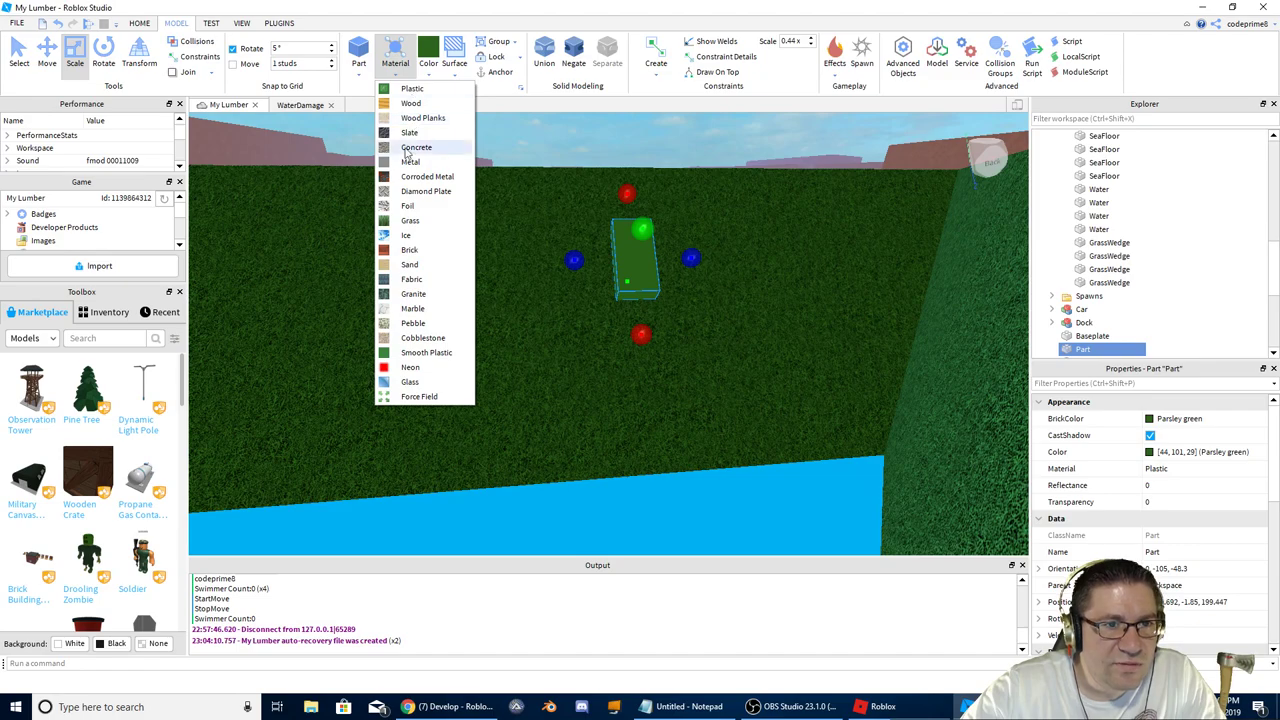
{"action": "left_click", "coordinate": [418, 222]}
Step: Lengthen the grass block part along the slope, up to the wedge's upper edge and down toward the sea floor
{"action": "right_click_drag", "start_coordinate": [604, 275], "coordinate": [608, 275]}
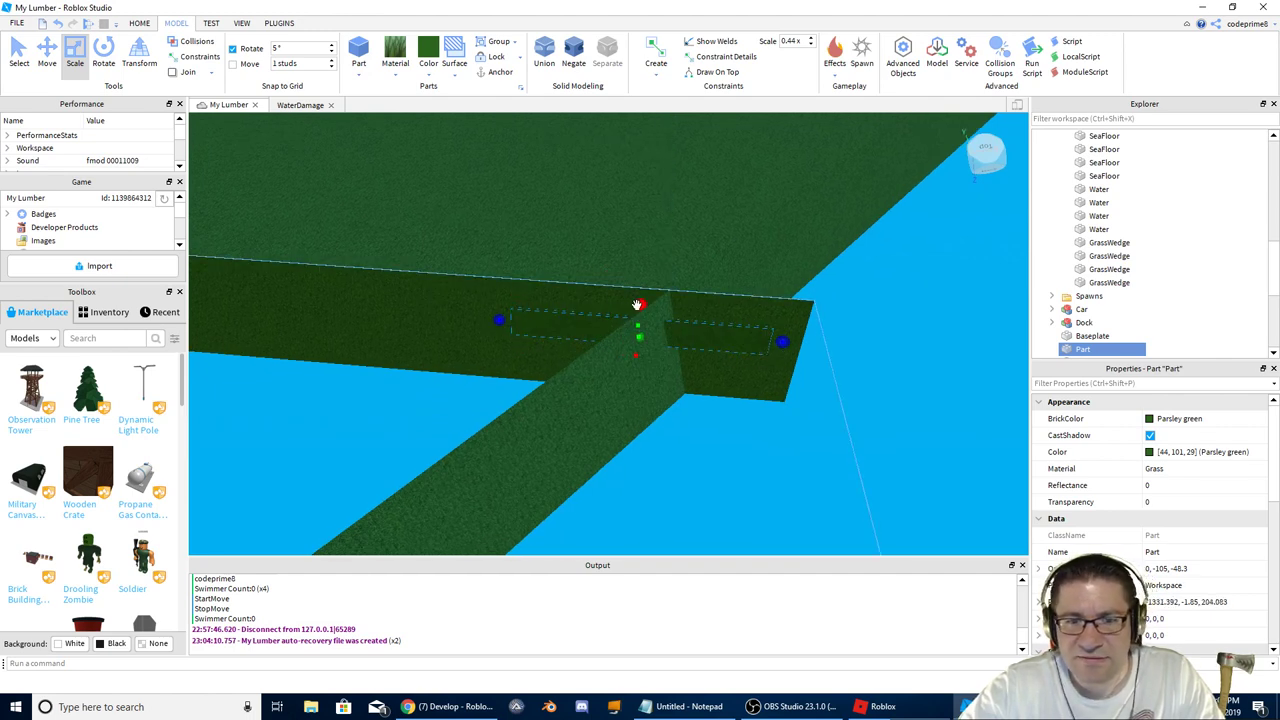
{"action": "left_click_drag", "start_coordinate": [652, 274], "coordinate": [651, 272]}
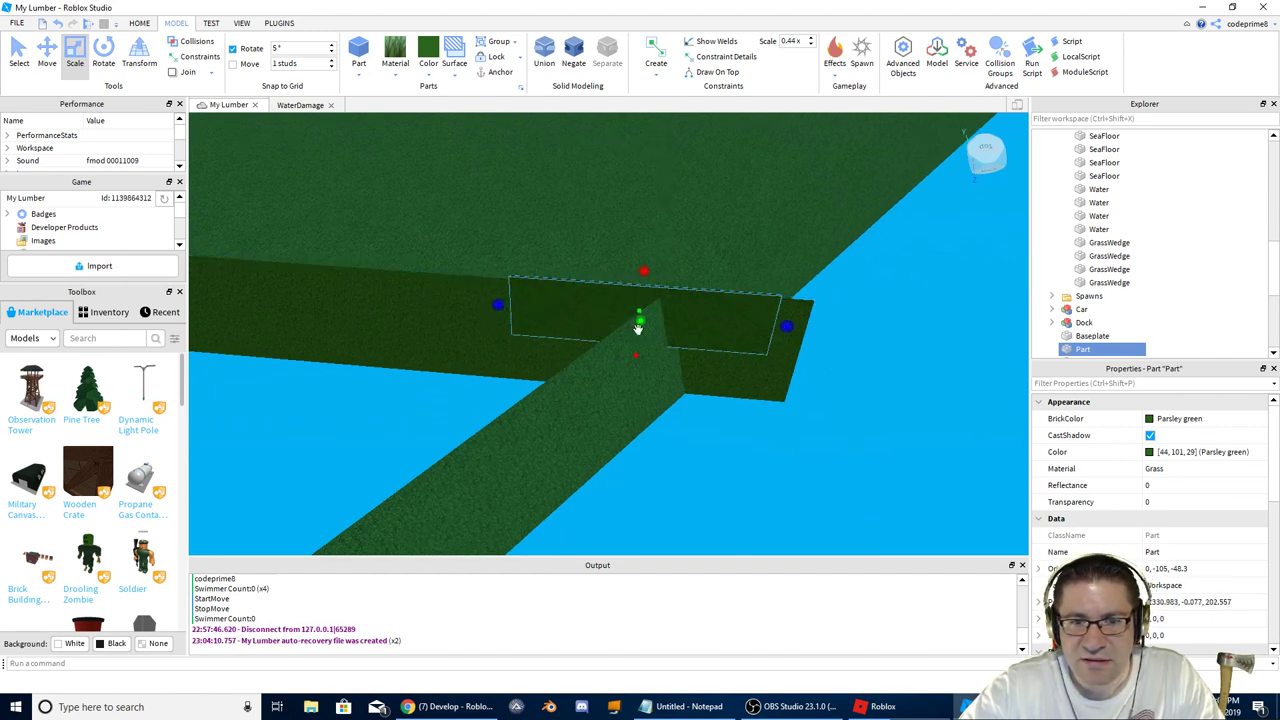
{"action": "left_click_drag", "start_coordinate": [632, 524], "coordinate": [632, 524]}
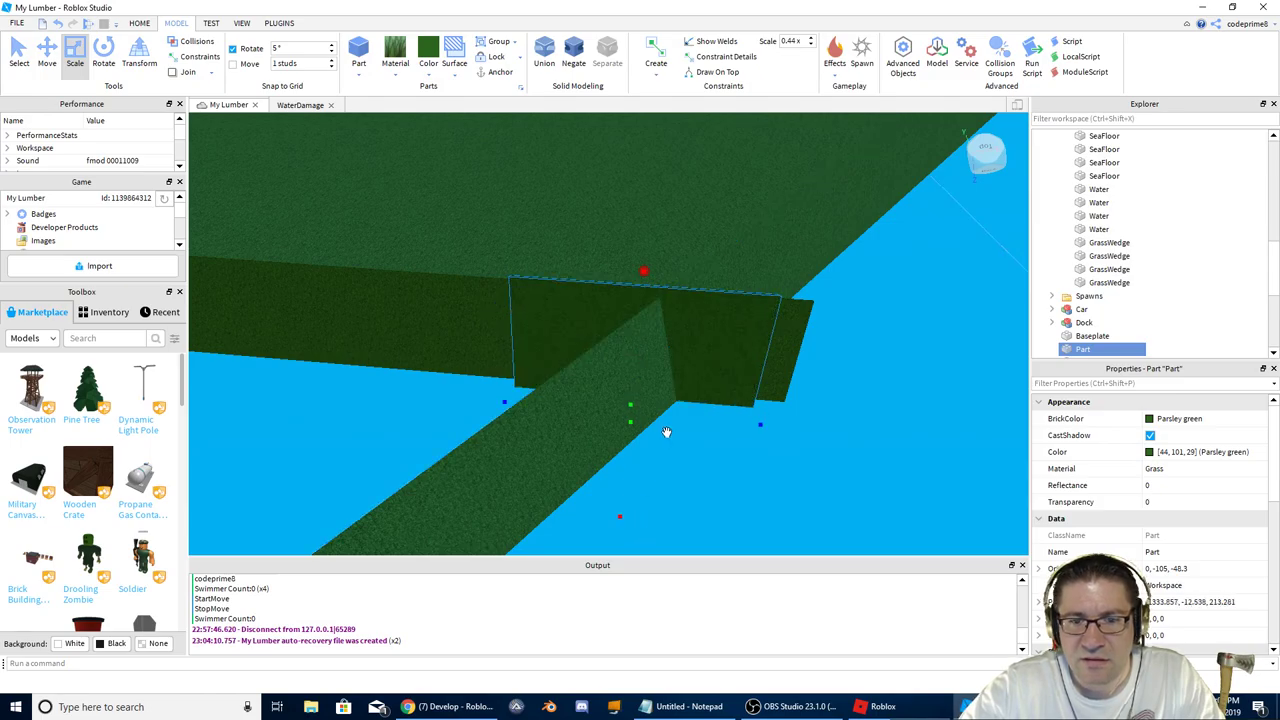
{"action": "right_click_drag", "start_coordinate": [666, 432], "coordinate": [668, 323]}
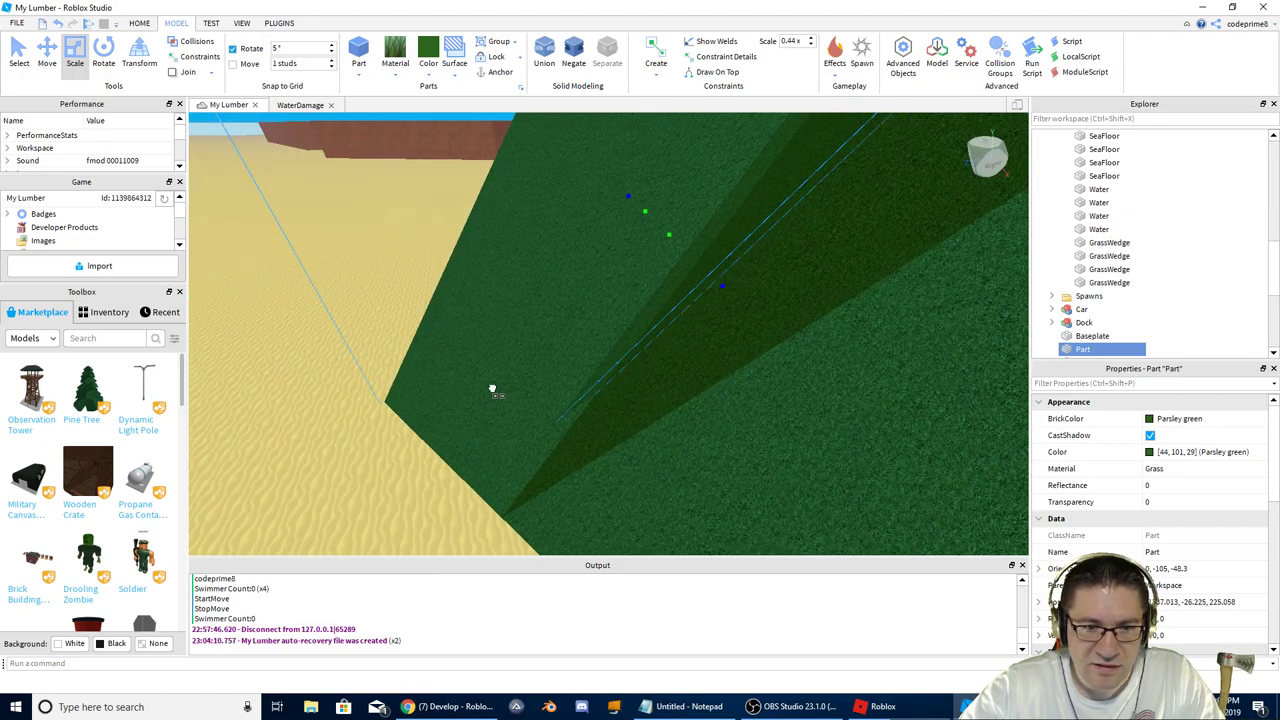
{"action": "right_click_drag", "start_coordinate": [457, 434], "coordinate": [459, 432]}
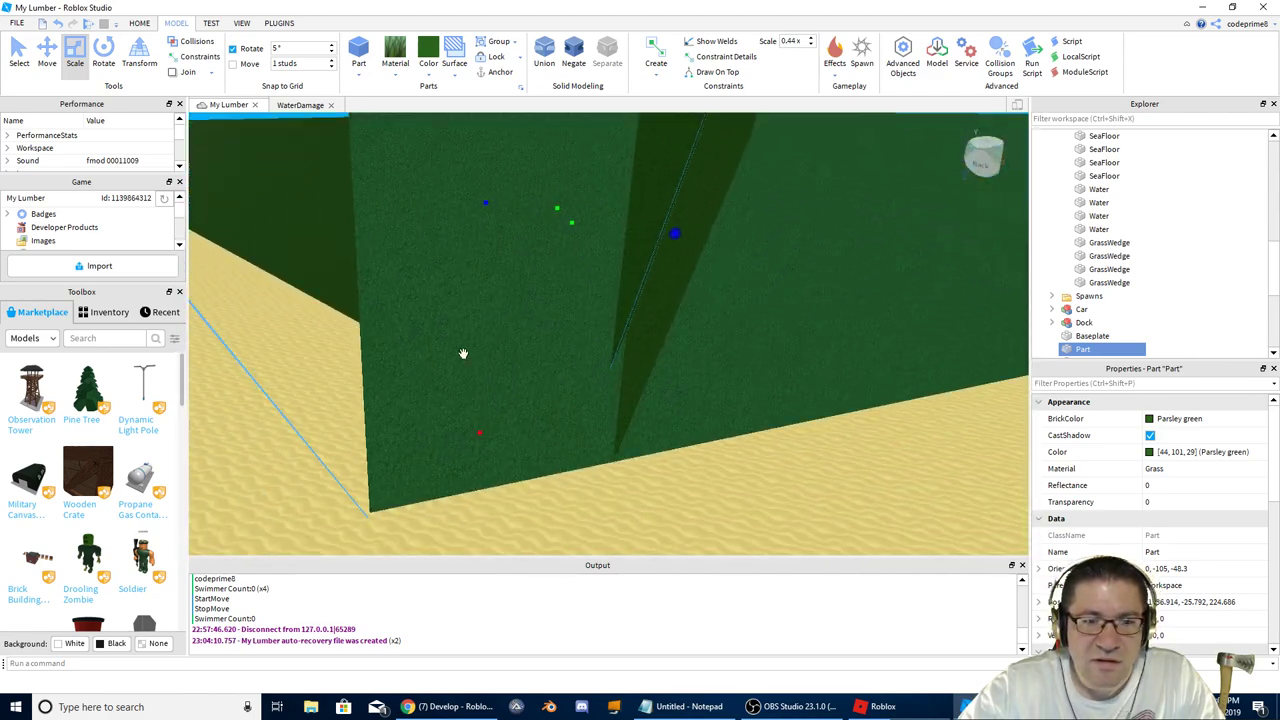
Step: Widen the block part sideways toward the outer end of the wedge it lies on
{"action": "left_click", "coordinate": [403, 261]}
{"action": "left_click_drag", "start_coordinate": [340, 244], "coordinate": [566, 243]}
{"action": "right_click_drag", "start_coordinate": [582, 300], "coordinate": [597, 298]}
{"action": "scroll", "coordinate": [598, 297], "scroll_direction": "down", "scroll_amount": 1}
{"action": "left_click", "coordinate": [634, 275]}
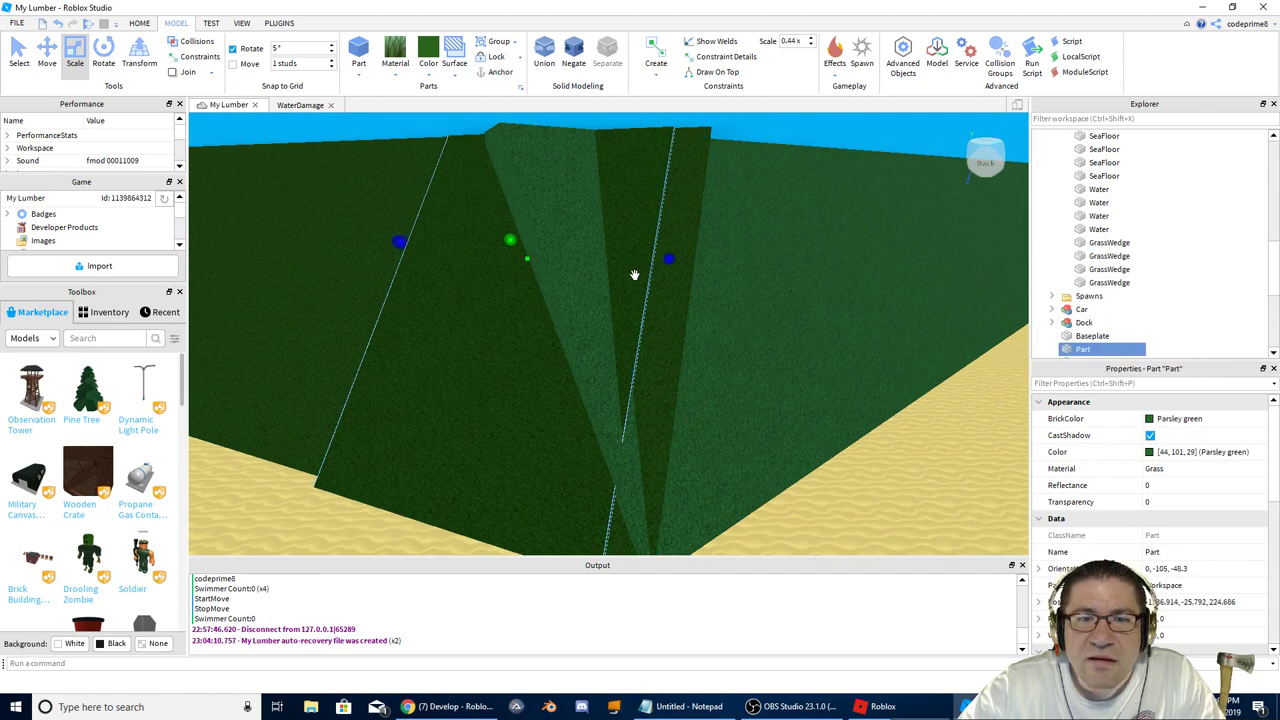
{"action": "left_click_drag", "start_coordinate": [669, 260], "coordinate": [670, 260]}
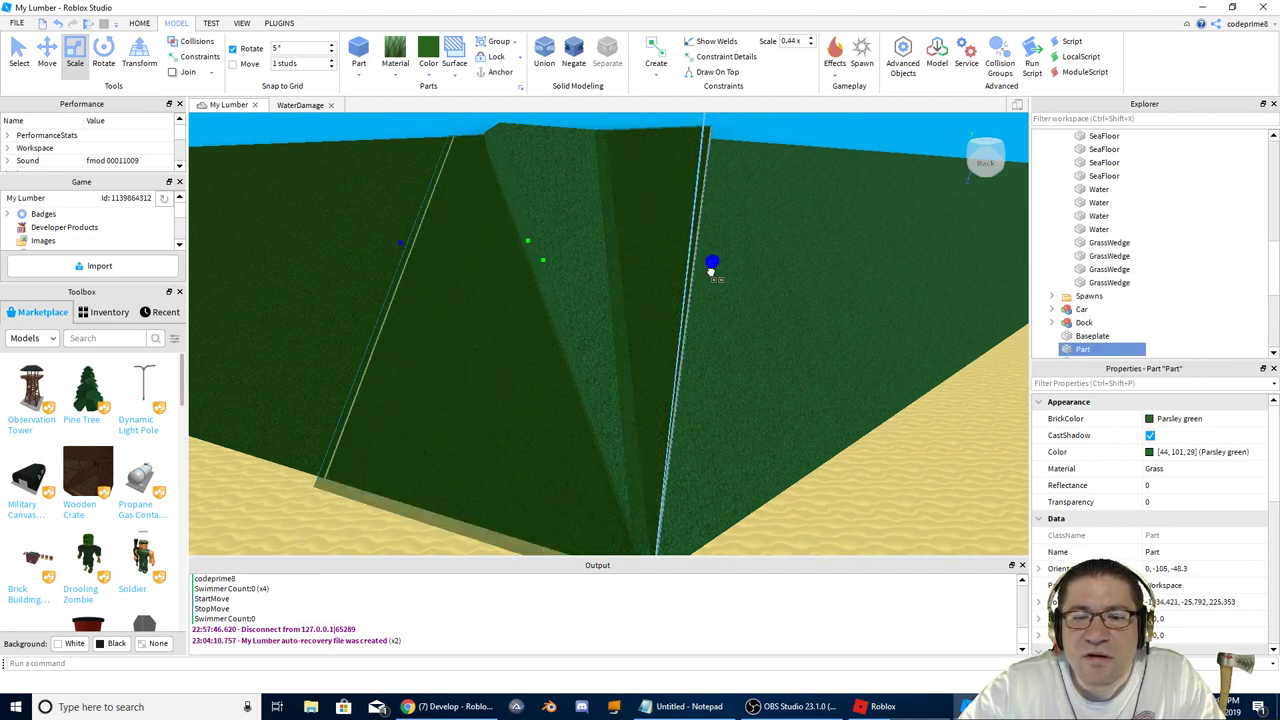
Step: Thicken the block part outward until it encloses the protruding end of the other wedge, and negate it
{"action": "right_click_drag", "start_coordinate": [711, 270], "coordinate": [651, 267]}
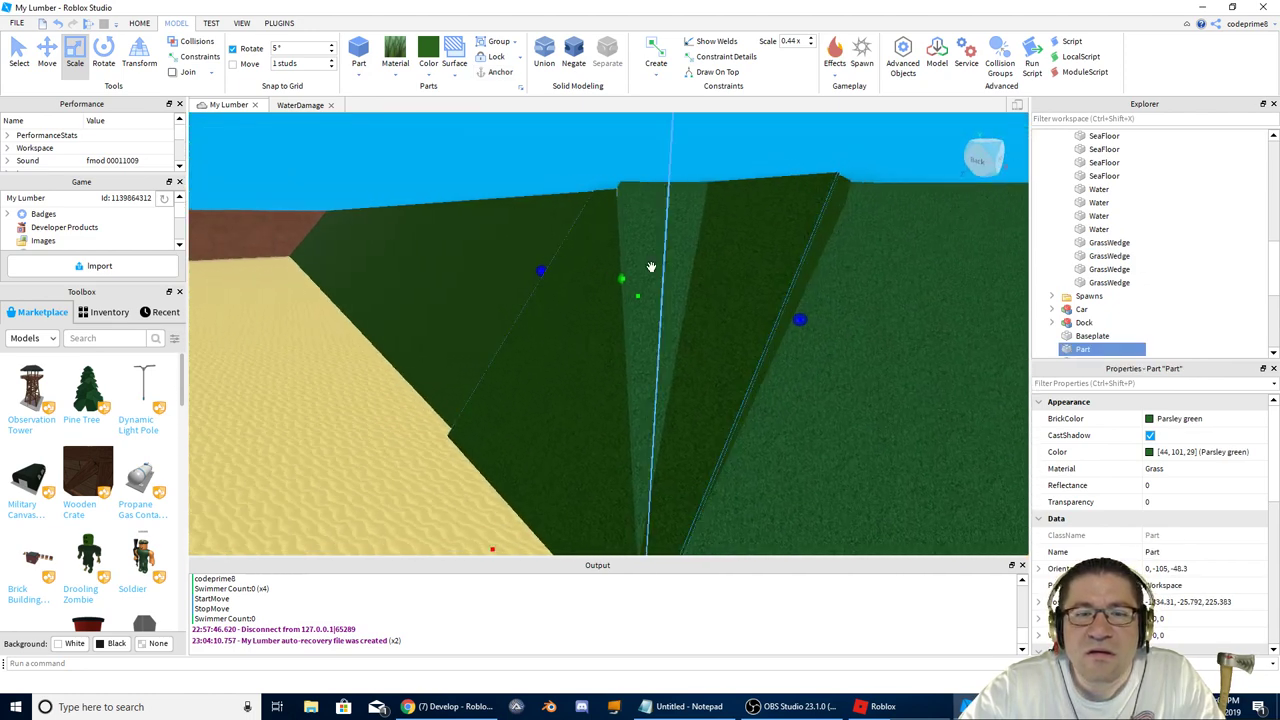
{"action": "left_click_drag", "start_coordinate": [622, 279], "coordinate": [566, 267]}
{"action": "right_click_drag", "start_coordinate": [577, 289], "coordinate": [579, 320]}
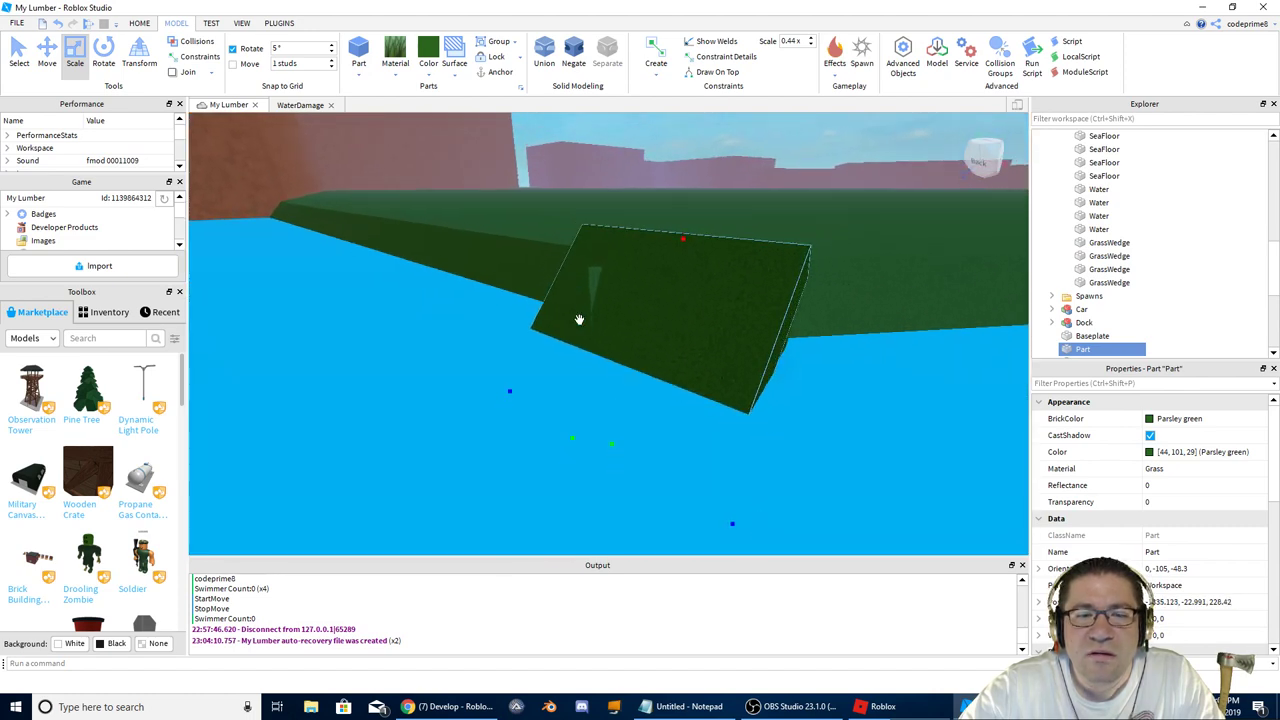
{"action": "left_click", "coordinate": [571, 440]}
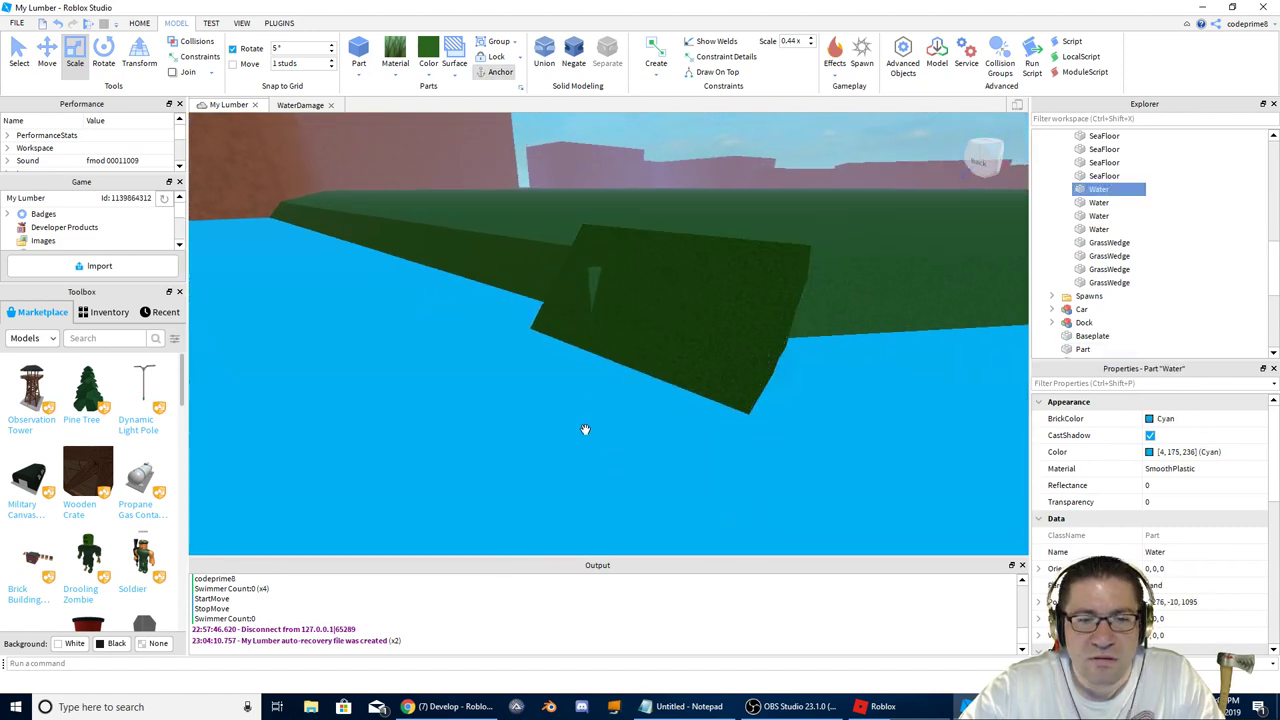
{"action": "left_click", "coordinate": [621, 356]}
{"action": "left_click_drag", "start_coordinate": [568, 439], "coordinate": [556, 443]}
{"action": "right_click_drag", "start_coordinate": [630, 392], "coordinate": [630, 392]}
{"action": "key", "text": "d"}
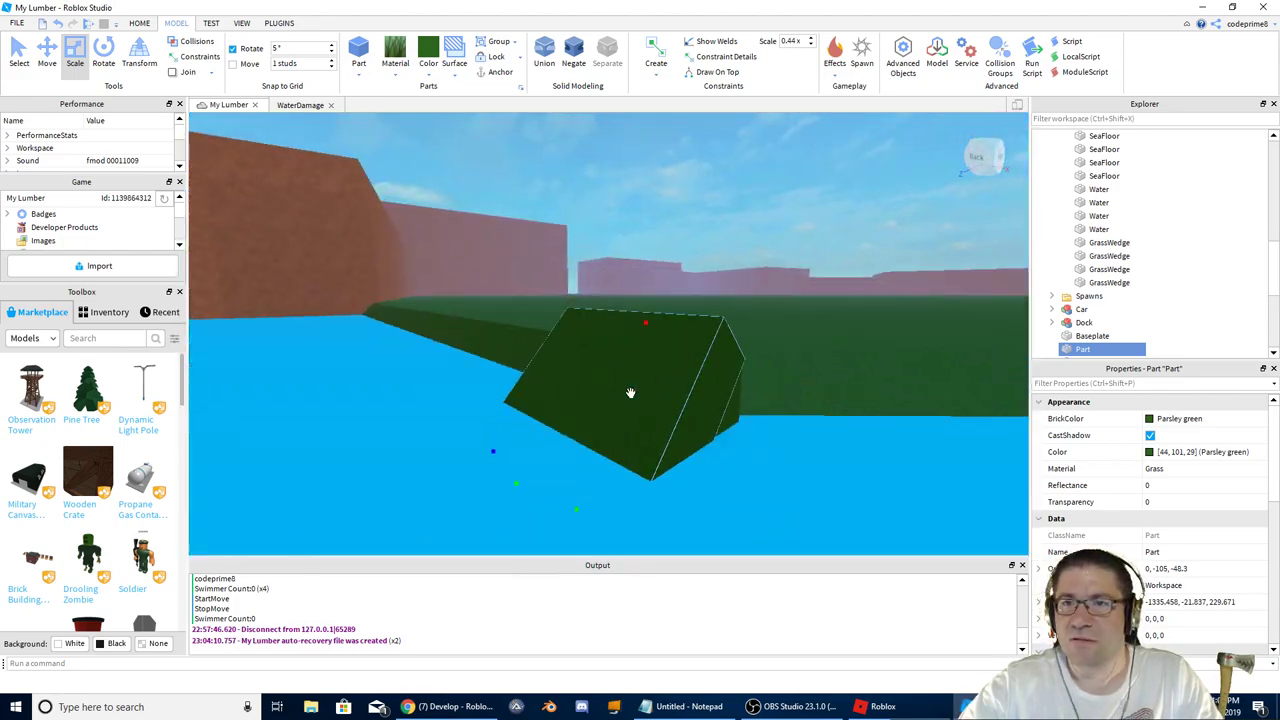
{"action": "left_click", "coordinate": [573, 56]}
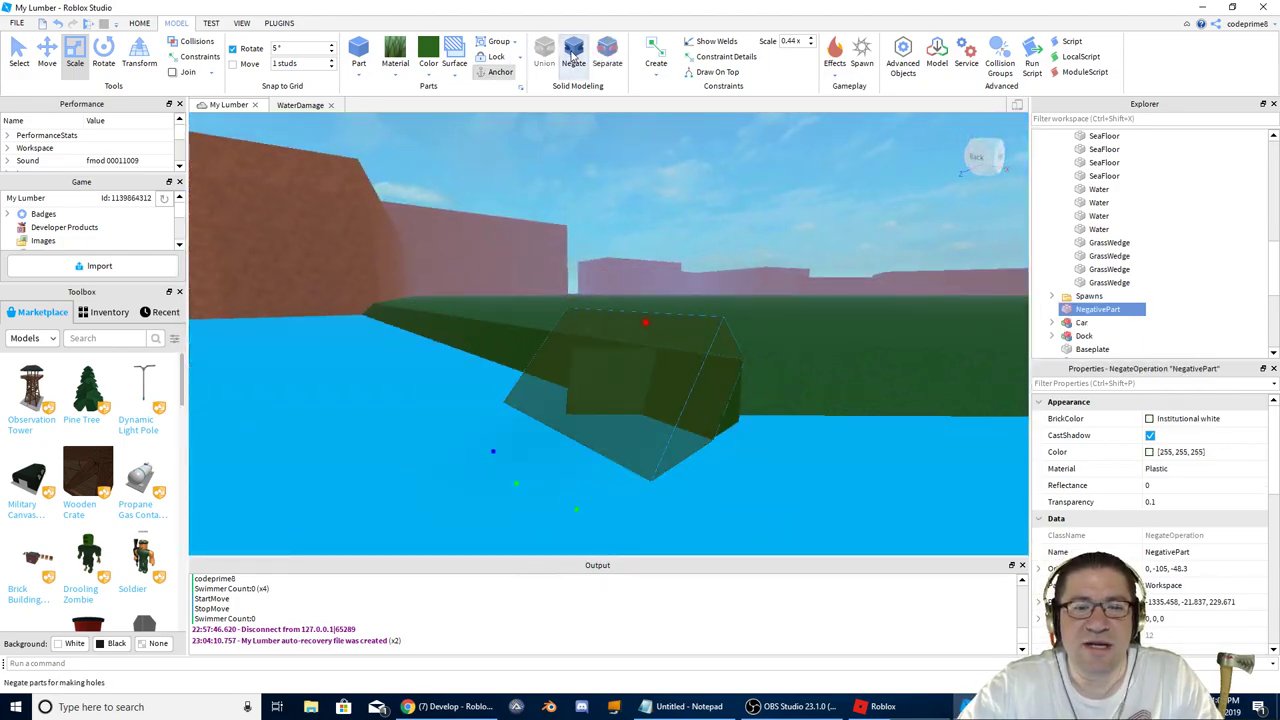
Step: Union the negated block with the protruding grass wedge and inspect the trimmed shoreline corner above and below the water
{"action": "left_click", "coordinate": [801, 388], "text": "ctrl"}
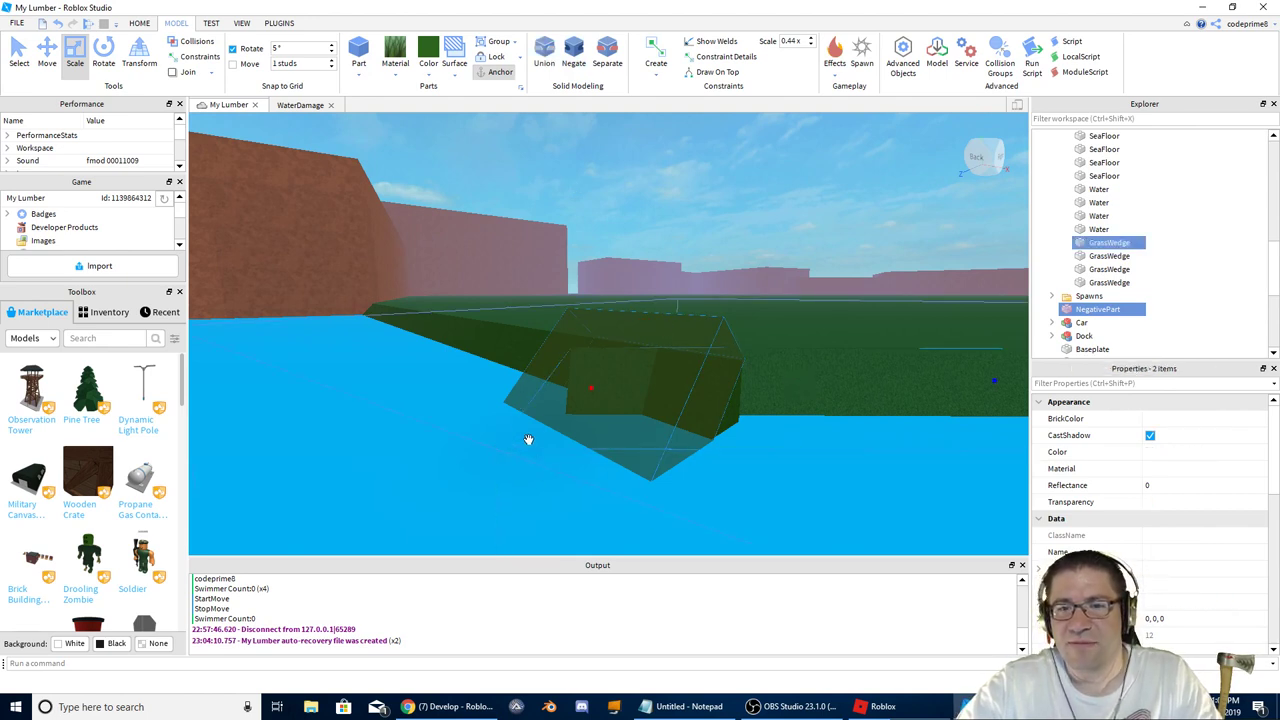
{"action": "left_click", "coordinate": [545, 53]}
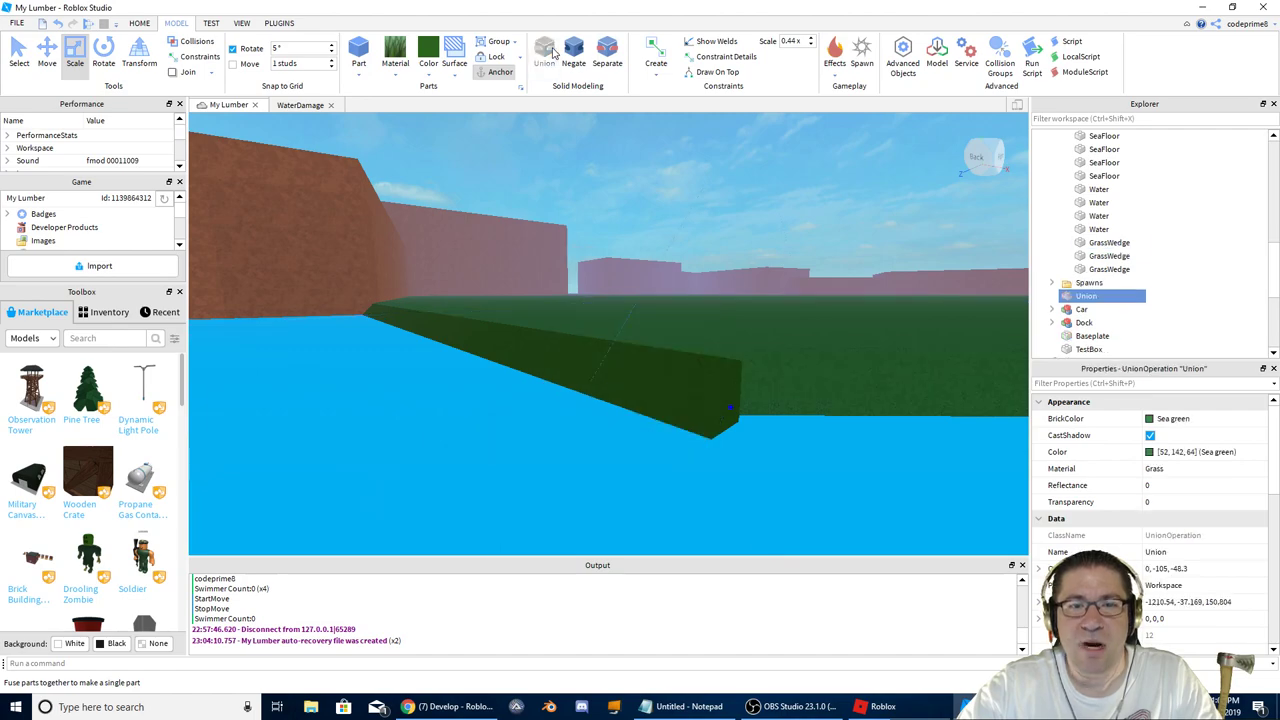
{"action": "scroll", "coordinate": [619, 345], "scroll_direction": "up", "scroll_amount": 6}
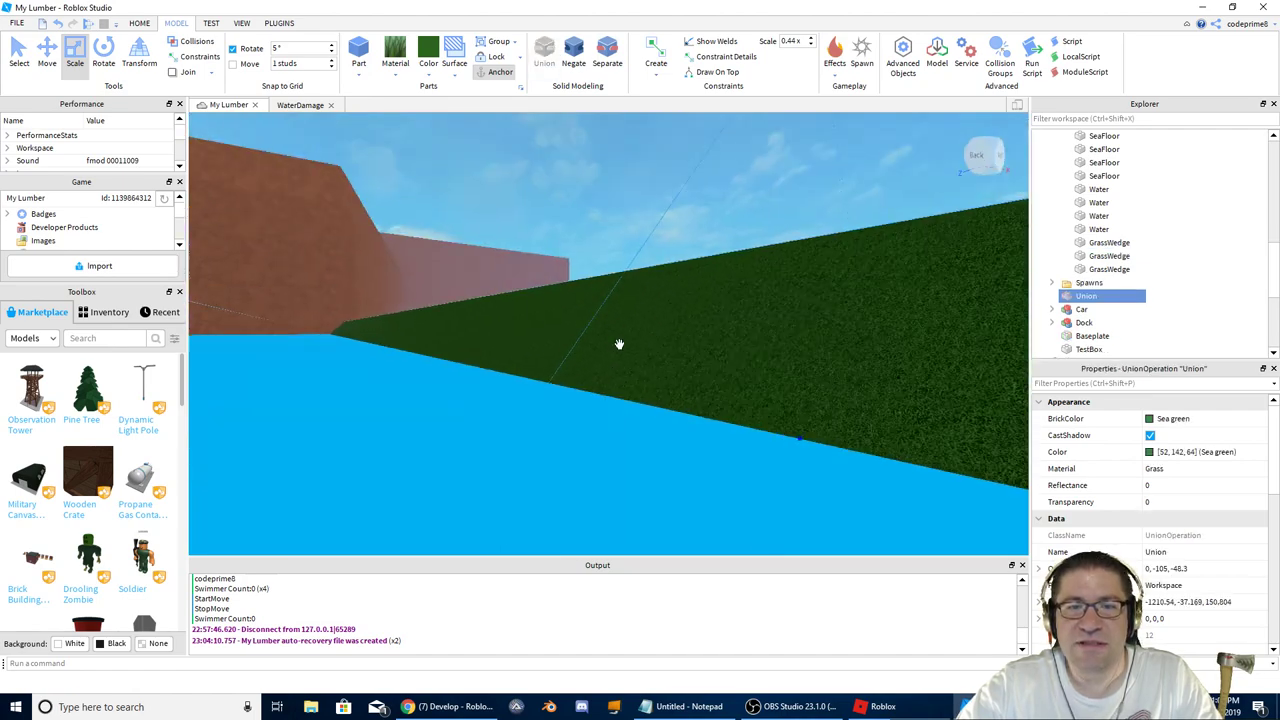
{"action": "right_click_drag", "start_coordinate": [619, 345], "coordinate": [619, 345]}
{"action": "scroll", "coordinate": [619, 345], "scroll_direction": "up", "scroll_amount": 3}
{"action": "scroll", "coordinate": [619, 345], "scroll_direction": "down", "scroll_amount": 3}
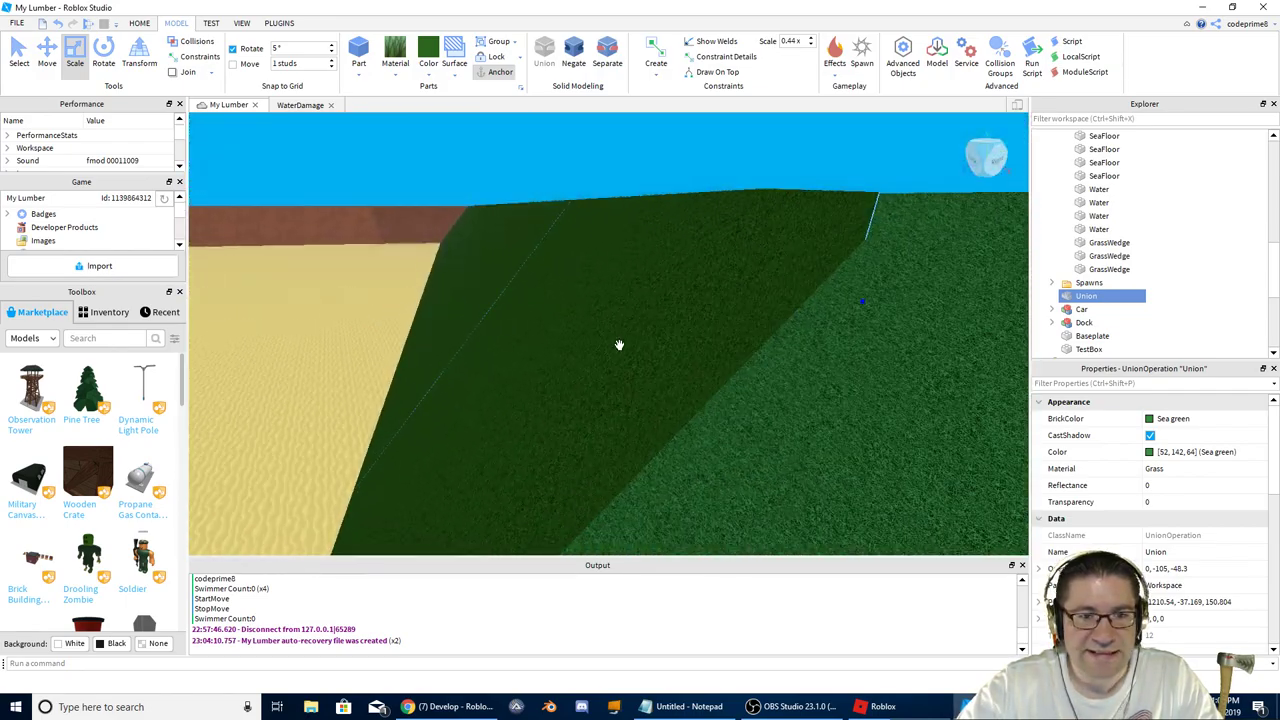
{"action": "scroll", "coordinate": [619, 345], "scroll_direction": "down", "scroll_amount": 3}
{"action": "scroll", "coordinate": [619, 345], "scroll_direction": "up", "scroll_amount": 6}
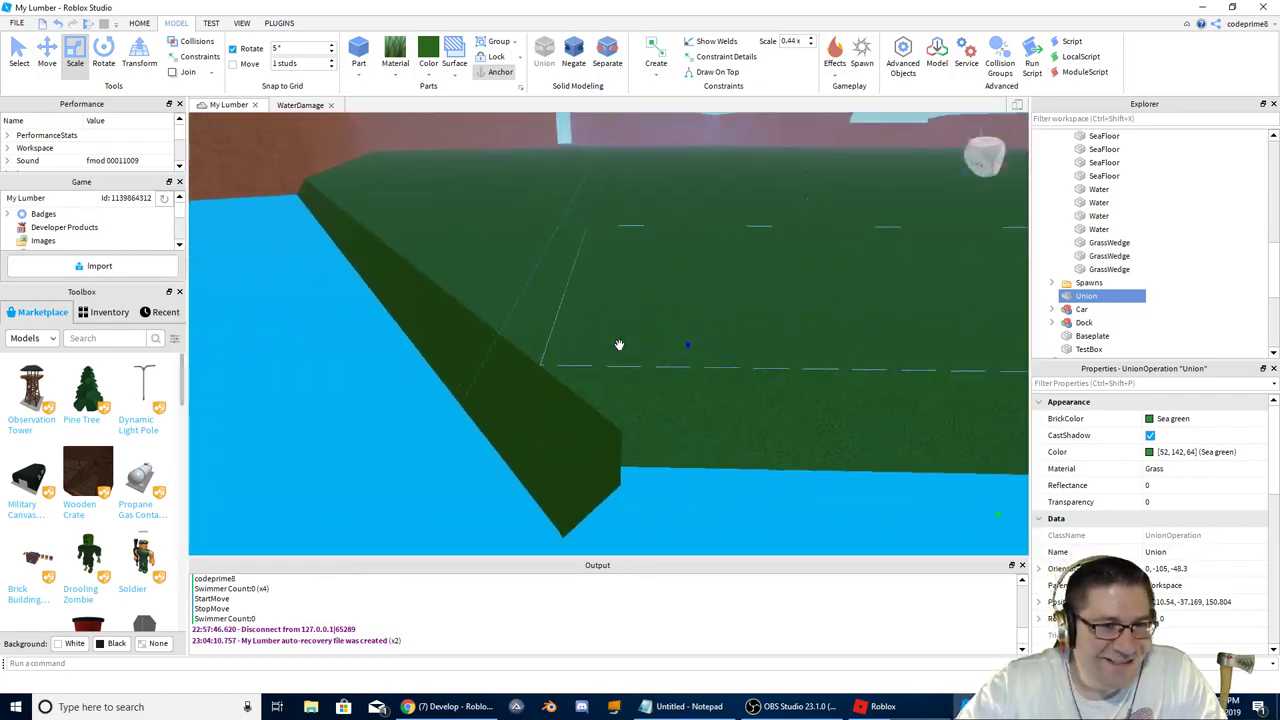
{"action": "key", "text": "d"}
{"action": "key", "text": "d"}
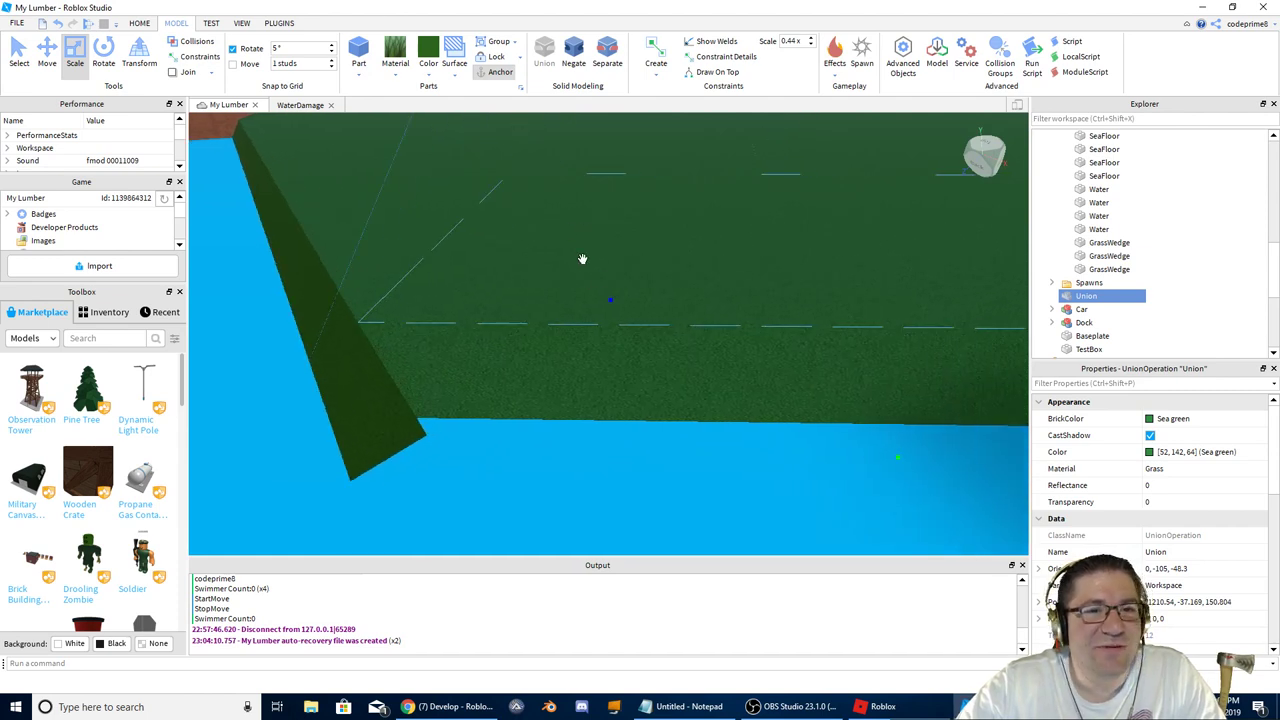
Step: Insert a new block part and move it across the water to the exposed end of the wedge at the corner
{"action": "right_click_drag", "start_coordinate": [583, 260], "coordinate": [584, 302]}
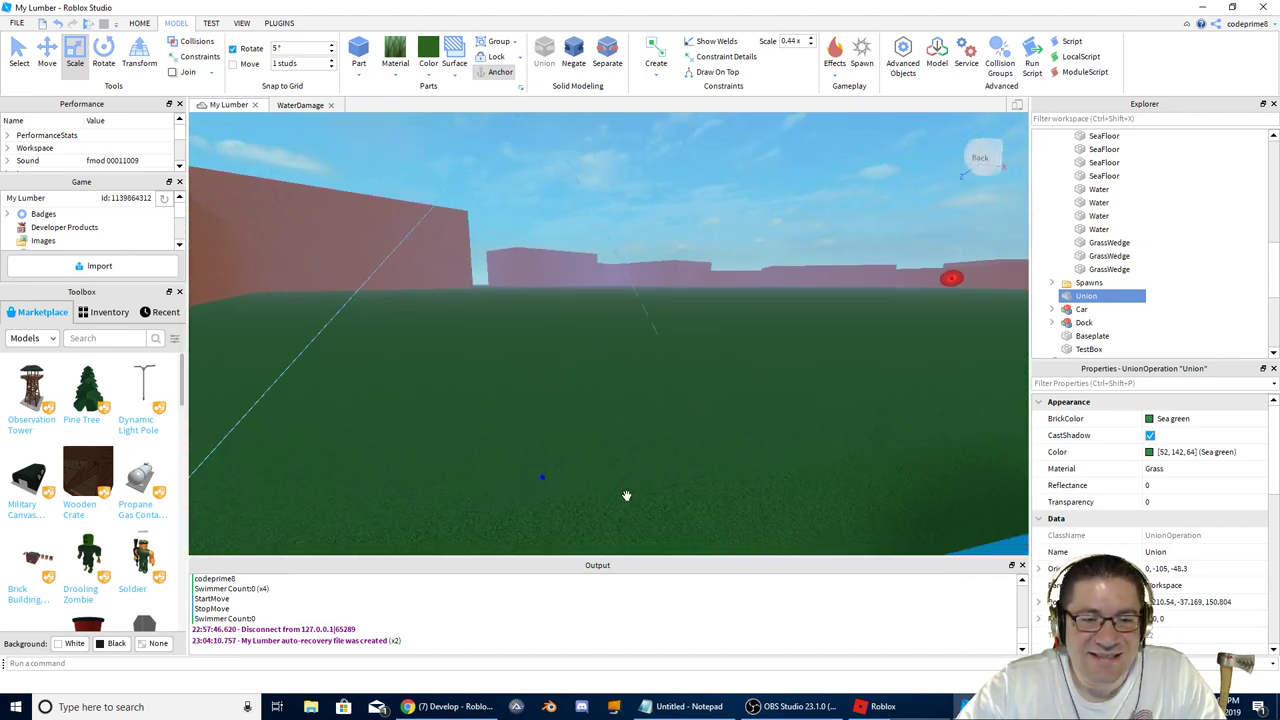
{"action": "right_click_drag", "start_coordinate": [626, 495], "coordinate": [450, 205]}
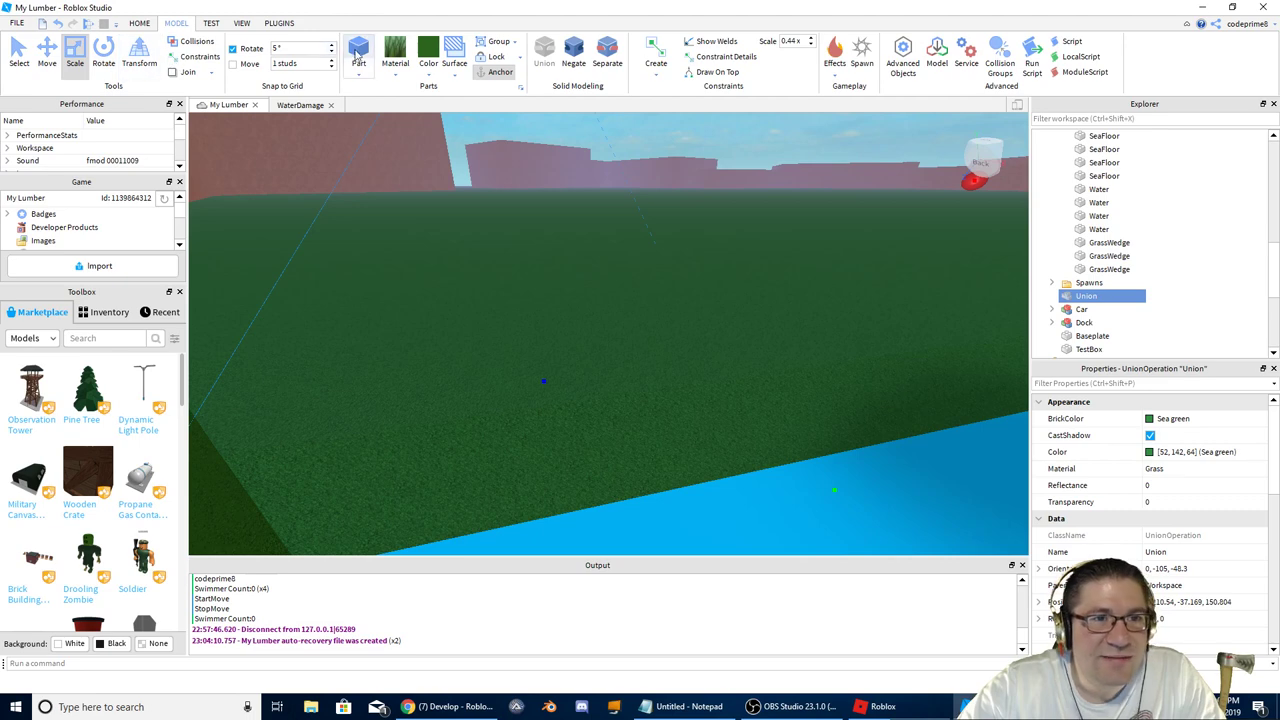
{"action": "left_click", "coordinate": [357, 50]}
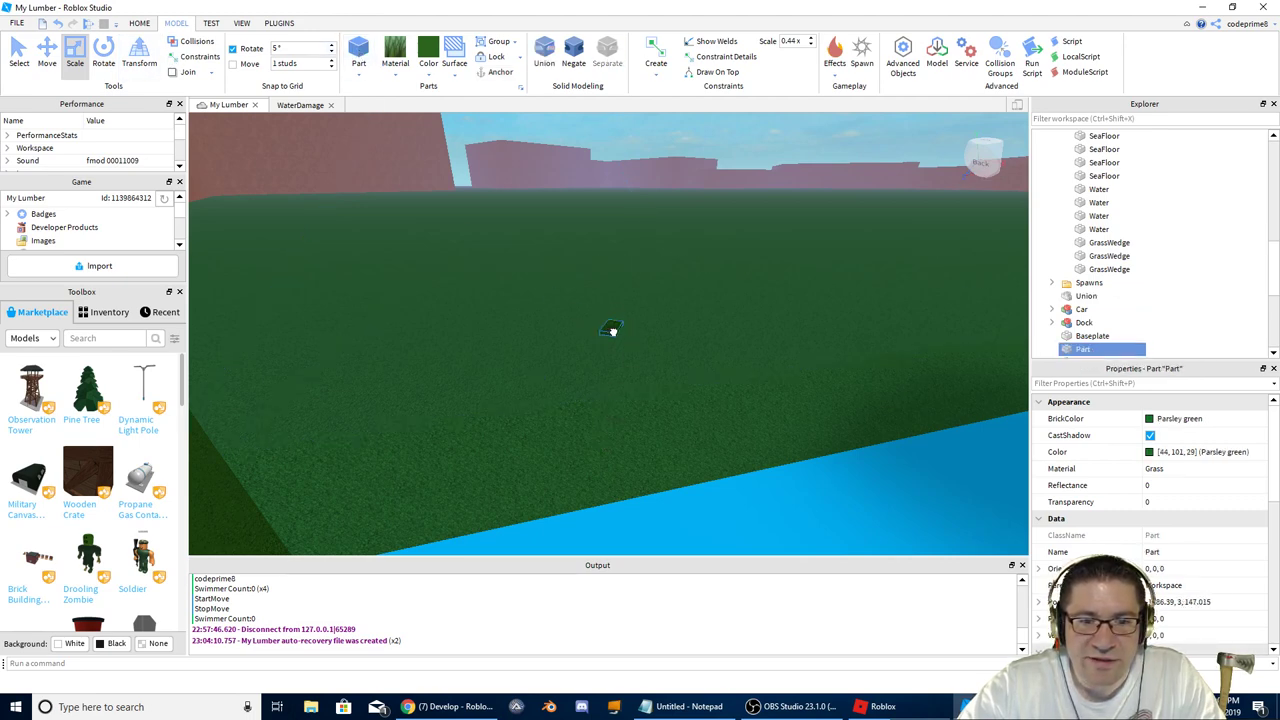
{"action": "left_click_drag", "start_coordinate": [711, 387], "coordinate": [783, 366]}
{"action": "right_click_drag", "start_coordinate": [783, 366], "coordinate": [786, 366]}
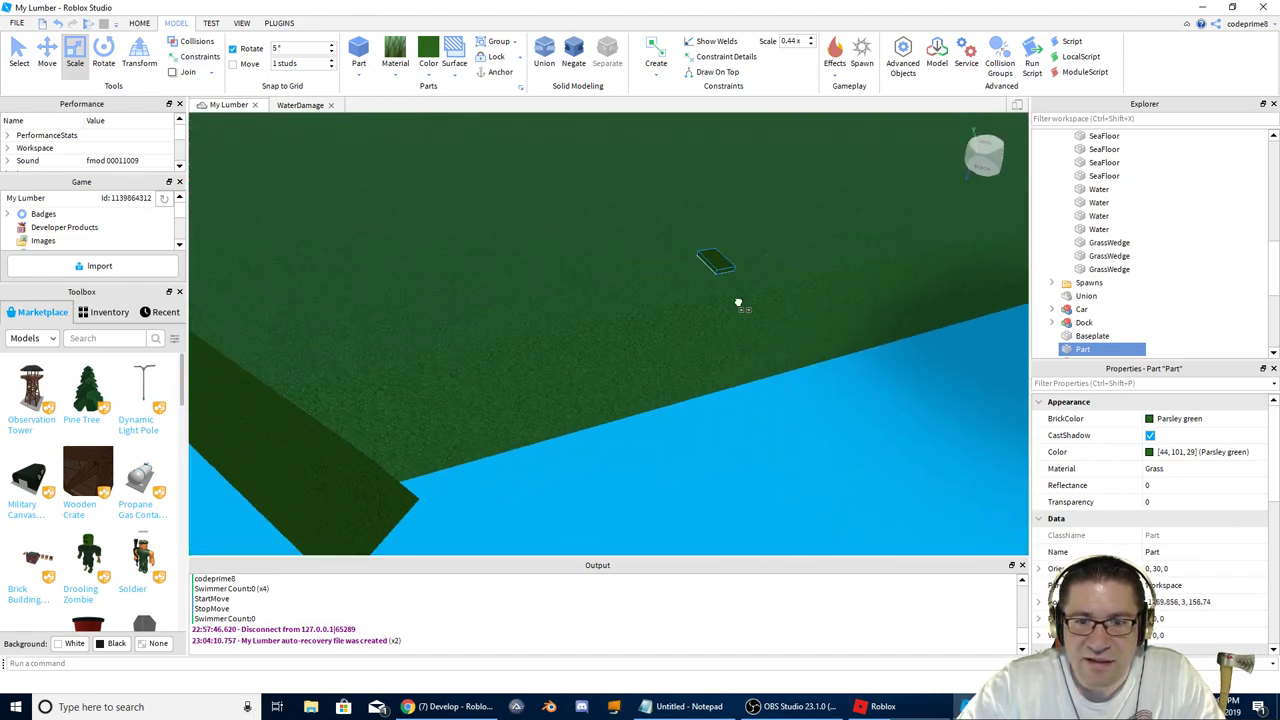
{"action": "right_click_drag", "start_coordinate": [755, 289], "coordinate": [670, 295]}
{"action": "scroll", "coordinate": [639, 299], "scroll_direction": "down", "scroll_amount": 3}
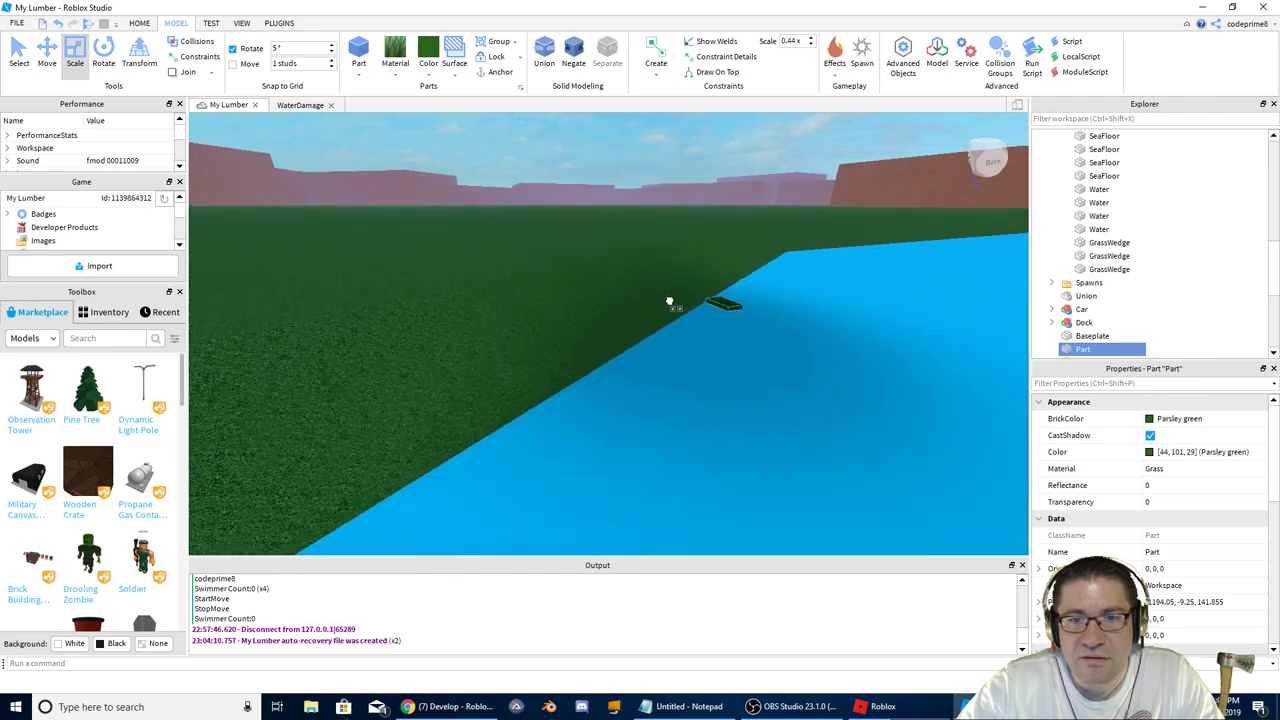
{"action": "left_click_drag", "start_coordinate": [722, 306], "coordinate": [673, 354]}
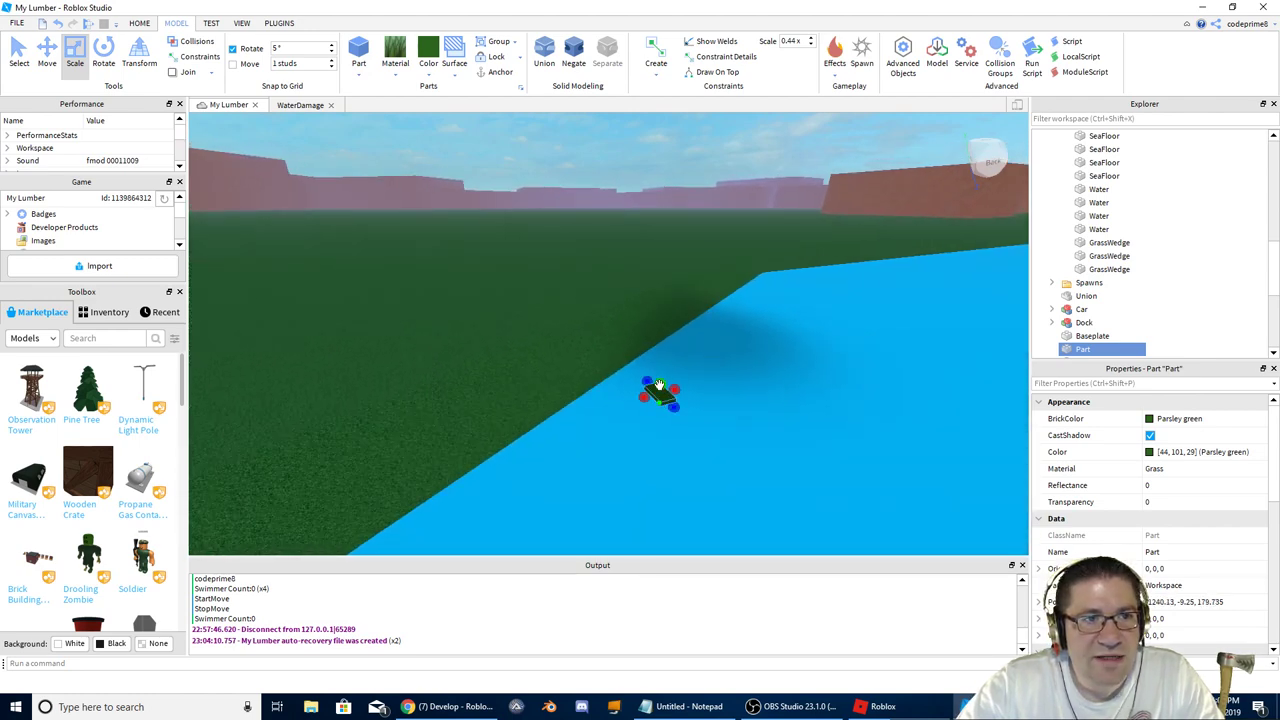
{"action": "right_click_drag", "start_coordinate": [689, 379], "coordinate": [691, 380]}
{"action": "scroll", "coordinate": [691, 380], "scroll_direction": "up", "scroll_amount": 4}
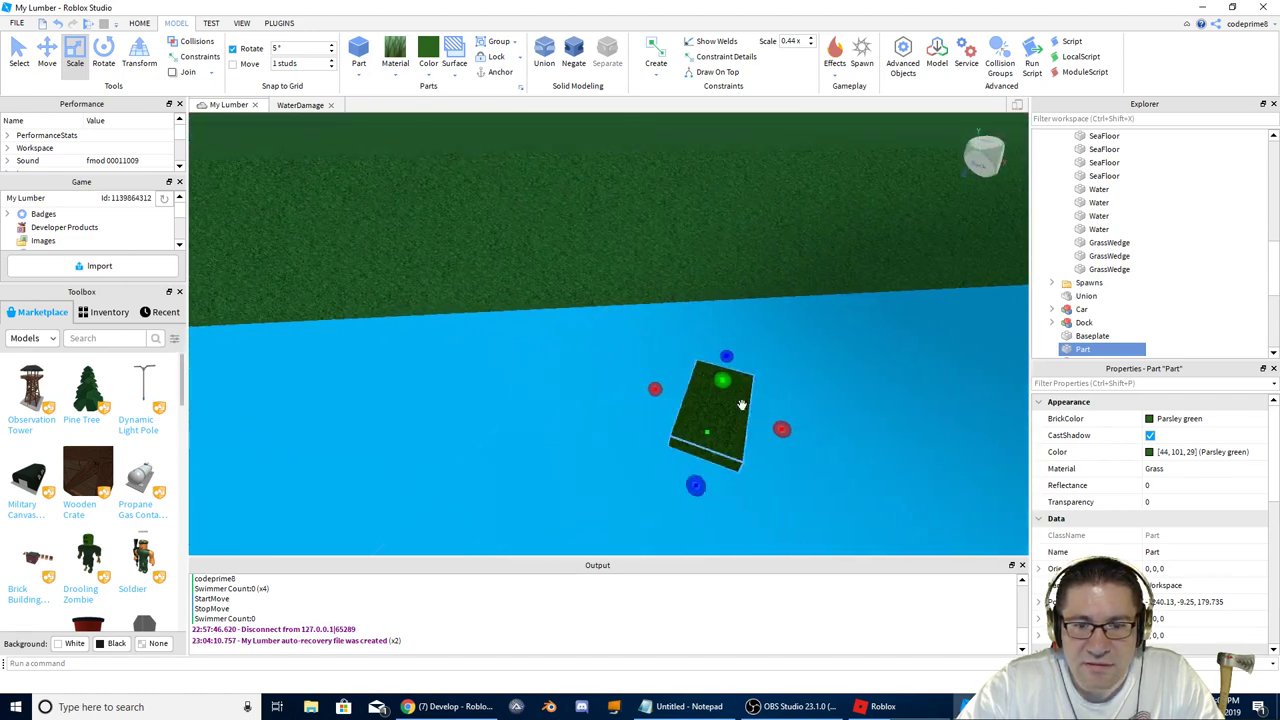
{"action": "left_click_drag", "start_coordinate": [741, 404], "coordinate": [697, 238]}
{"action": "key", "text": "a"}
{"action": "left_click_drag", "start_coordinate": [695, 373], "coordinate": [571, 394]}
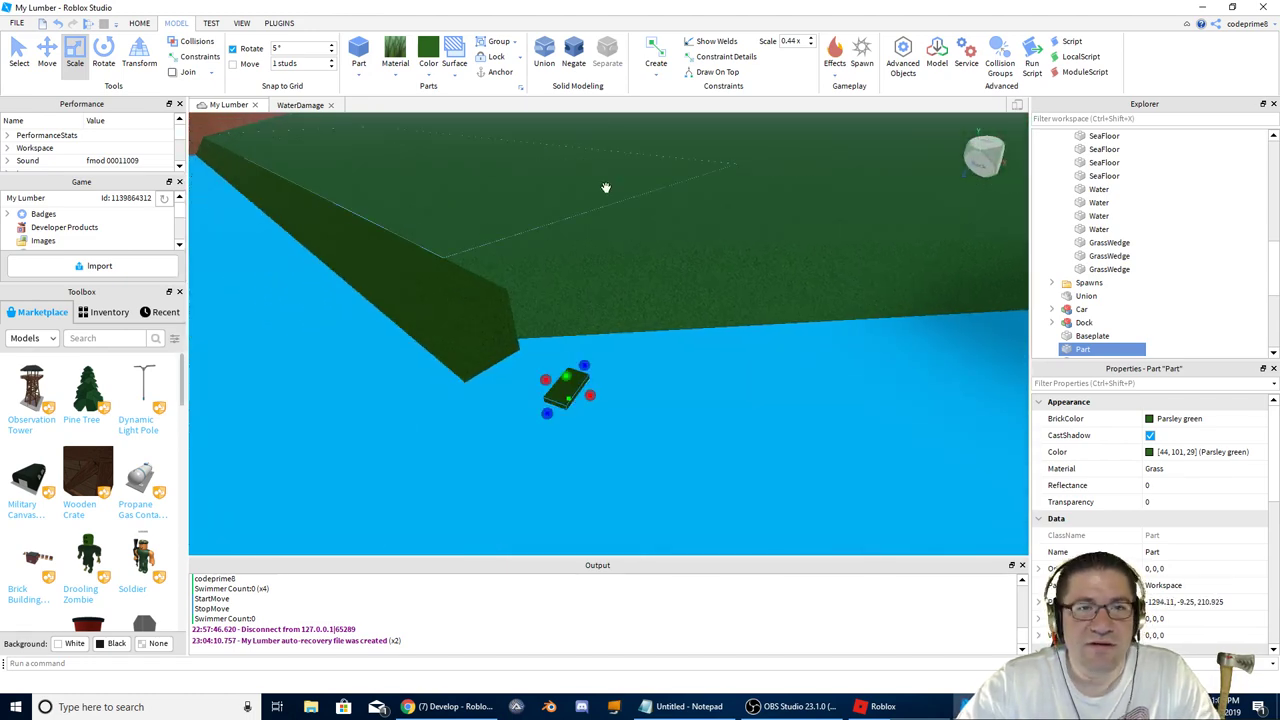
Step: Undo the new block's insertion and moves together with the union of the negated block and grass wedge
{"action": "key", "text": "ctrl+z"}
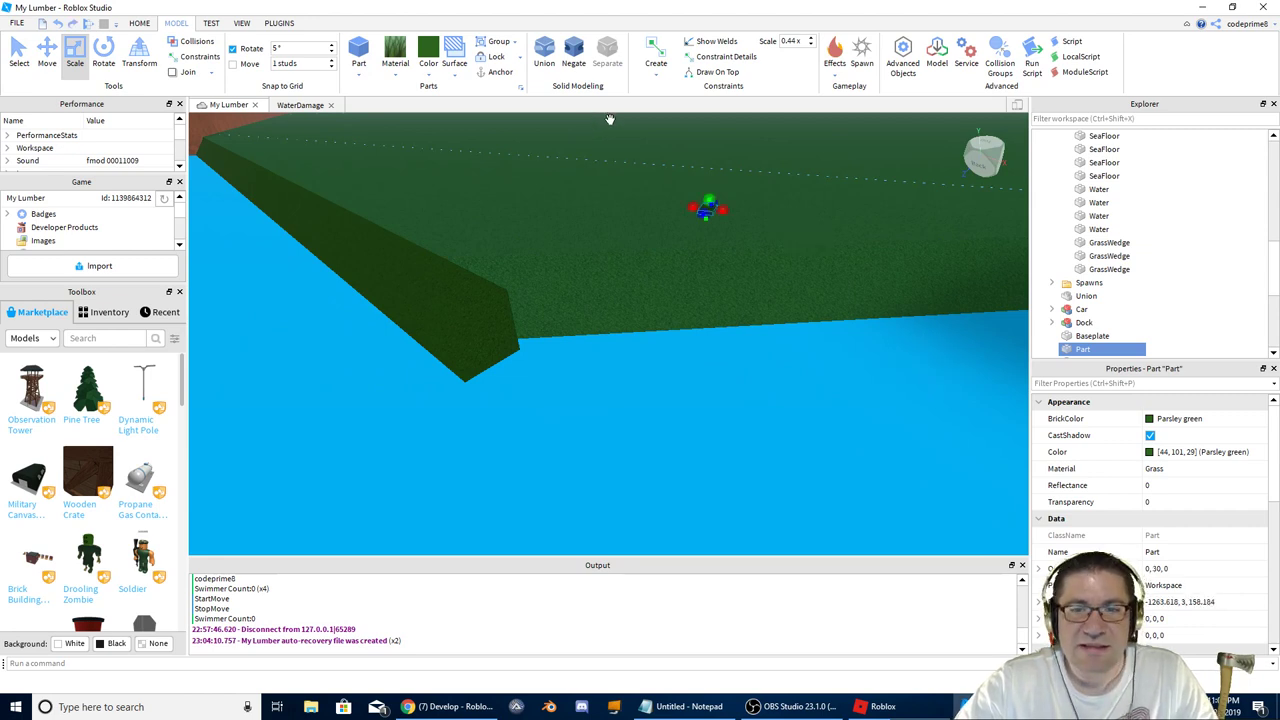
{"action": "key", "text": "ctrl+z"}
{"action": "key", "text": "ctrl+z"}
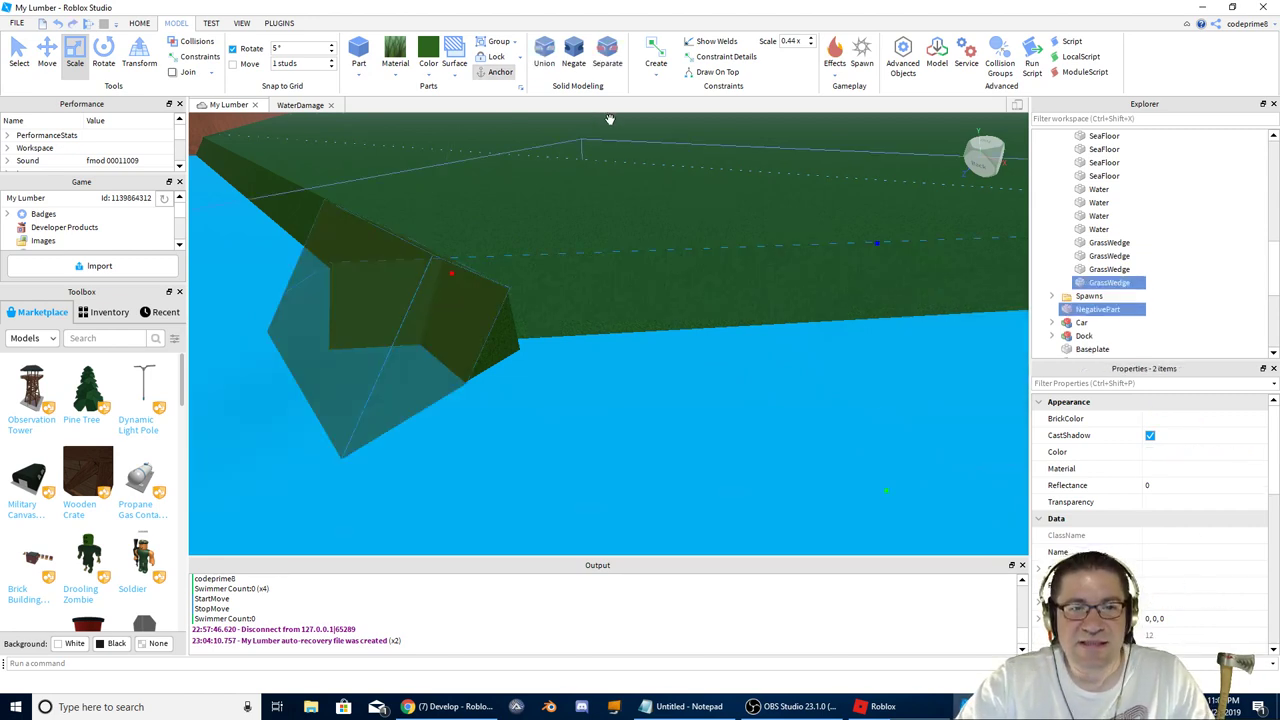
Step: Insert a new block part and place it flat on the slope of the still uncut grass wedge
{"action": "left_click", "coordinate": [658, 220]}
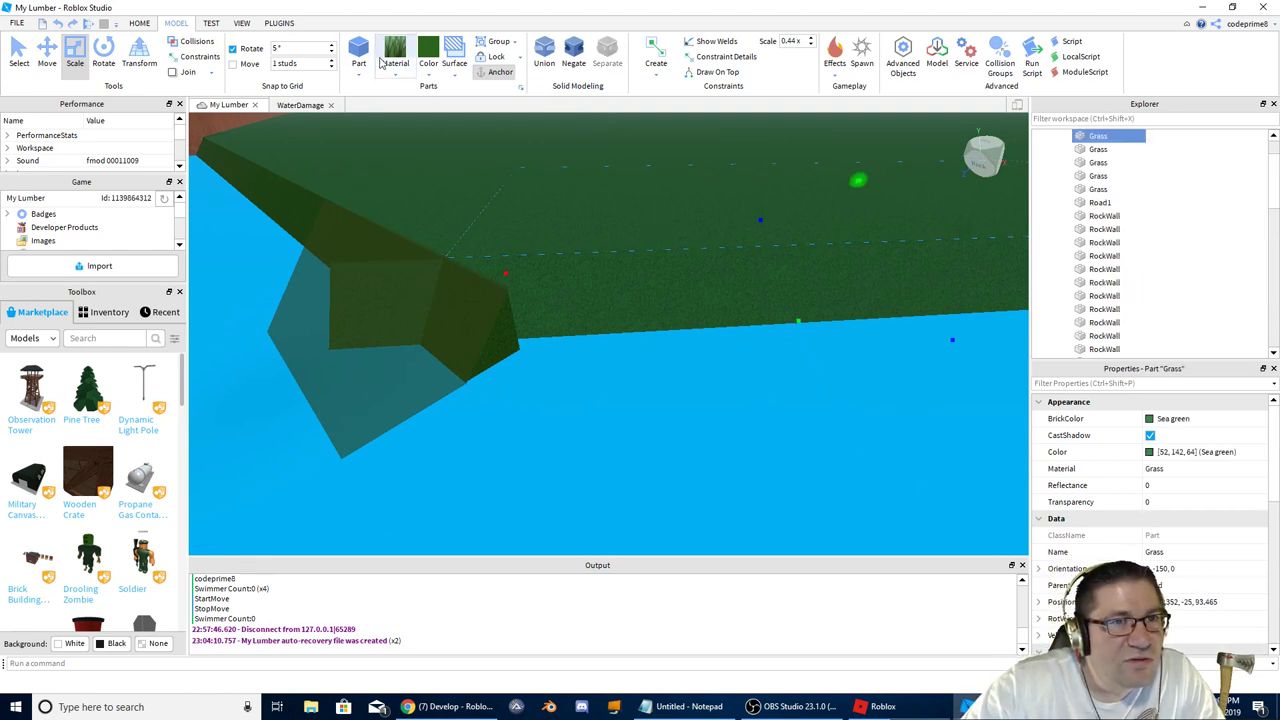
{"action": "left_click", "coordinate": [359, 58]}
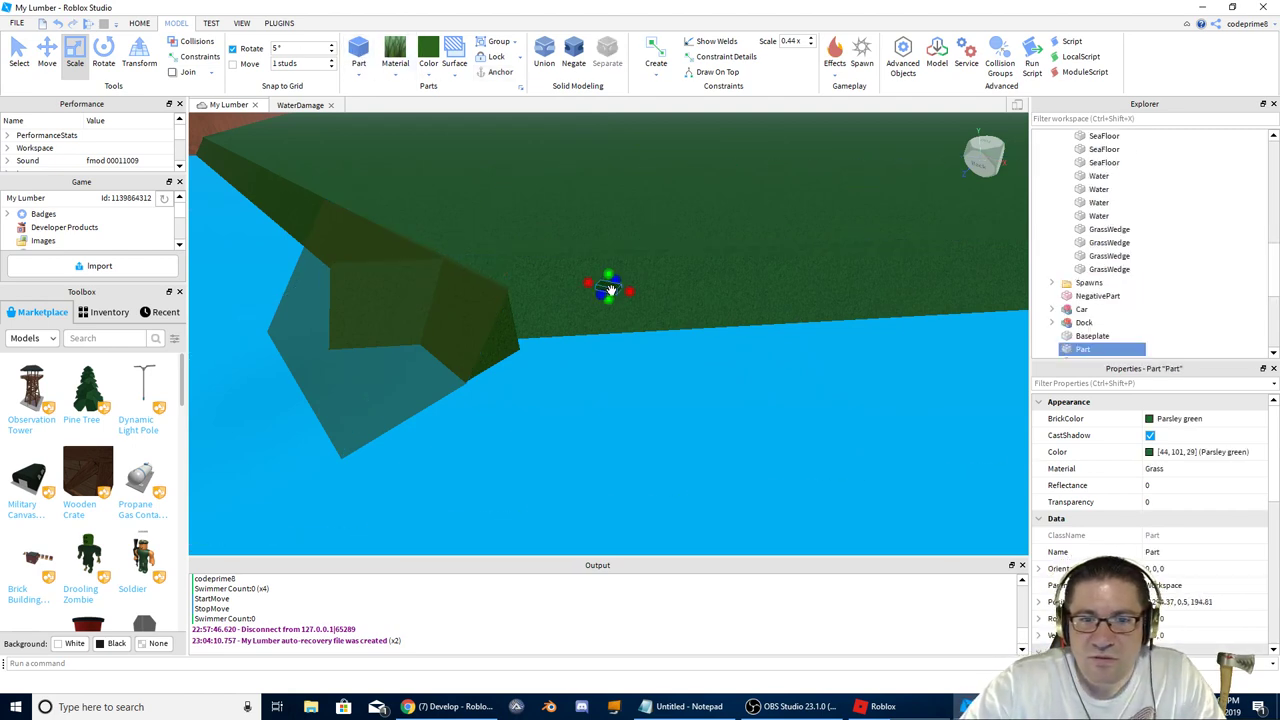
{"action": "scroll", "coordinate": [672, 294], "scroll_direction": "up", "scroll_amount": 3}
{"action": "right_click_drag", "start_coordinate": [672, 294], "coordinate": [673, 296]}
{"action": "scroll", "coordinate": [673, 296], "scroll_direction": "down", "scroll_amount": 1}
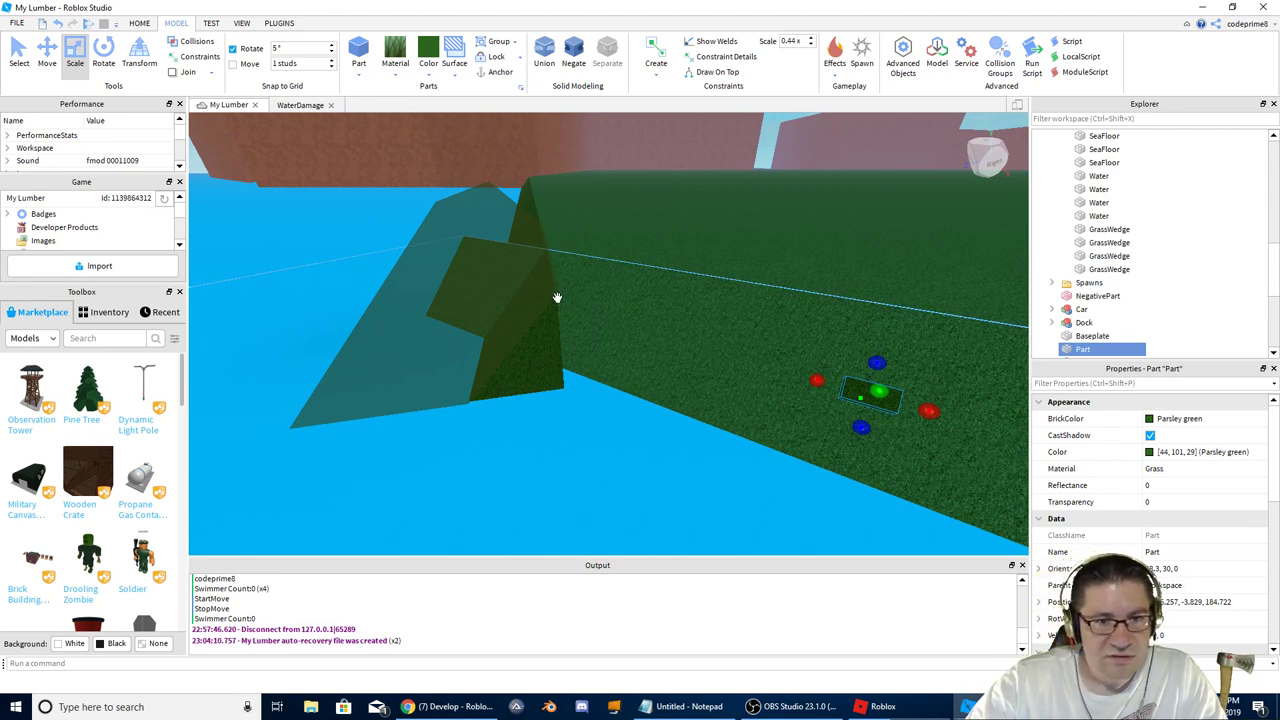
Step: Union the grass wedge under the new block with the negative part to cut off its protruding end
{"action": "left_click", "coordinate": [620, 337]}
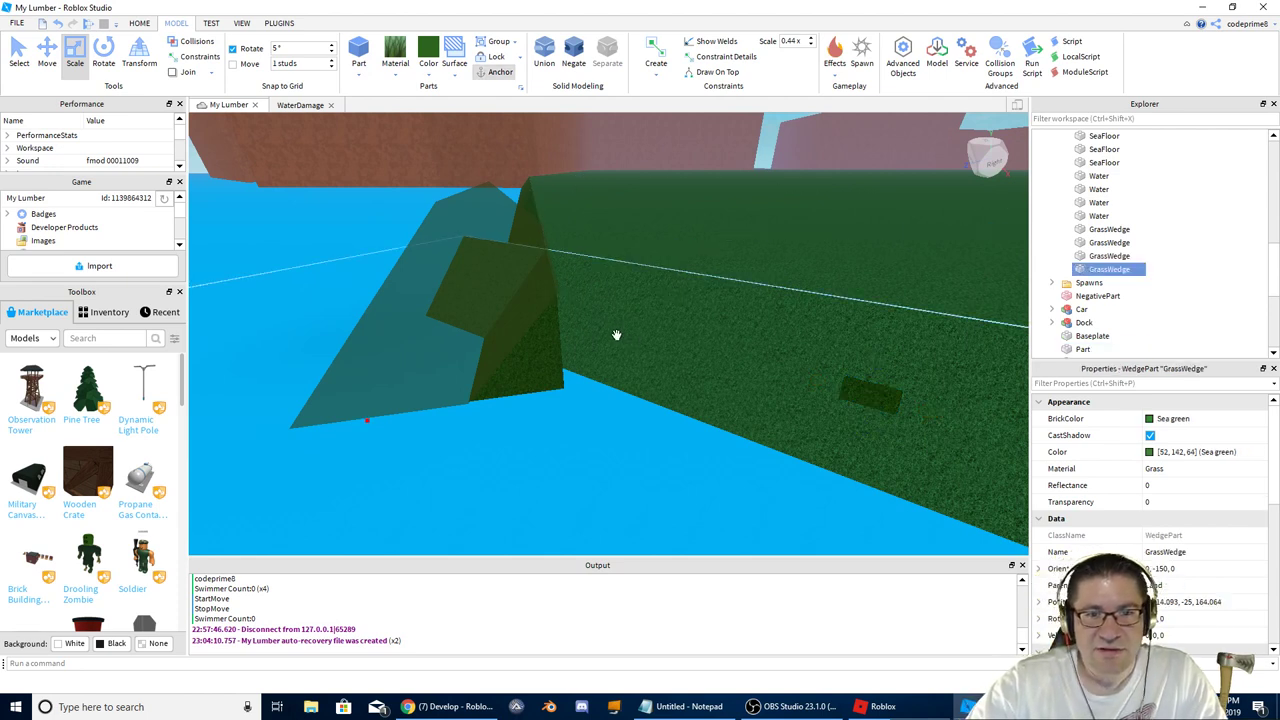
{"action": "left_click", "coordinate": [455, 280], "text": "ctrl"}
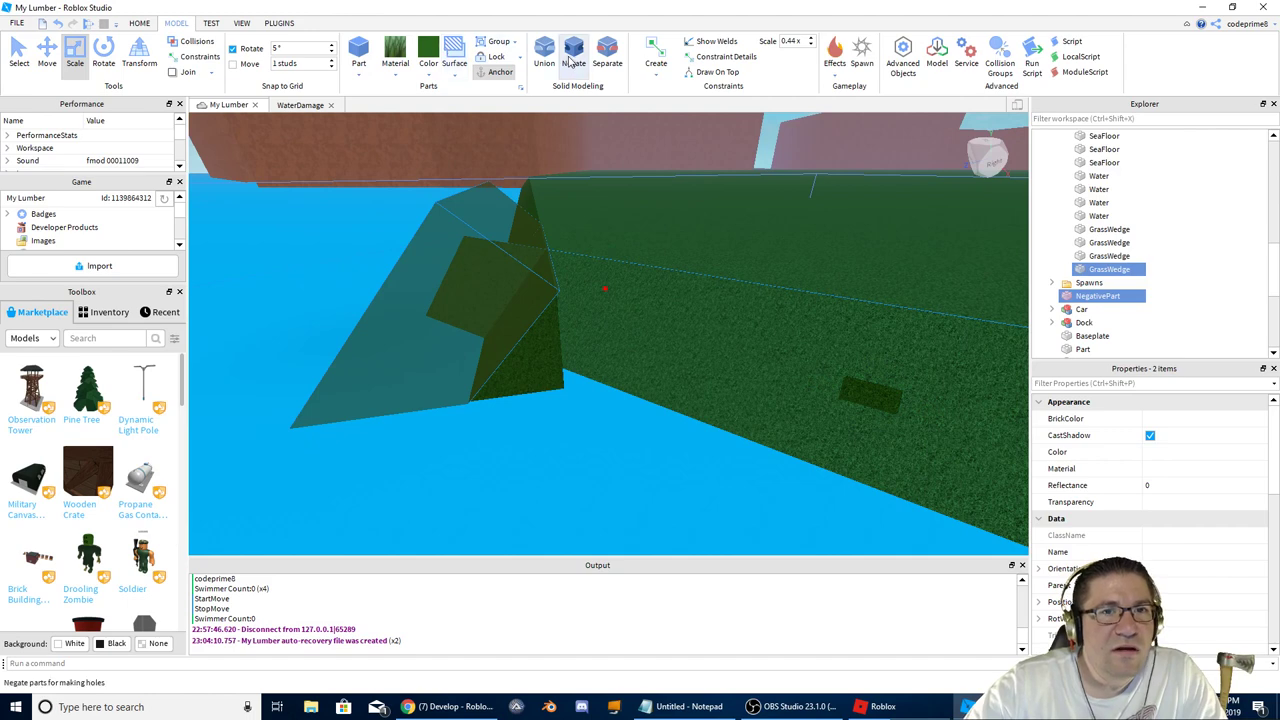
{"action": "left_click", "coordinate": [545, 55]}
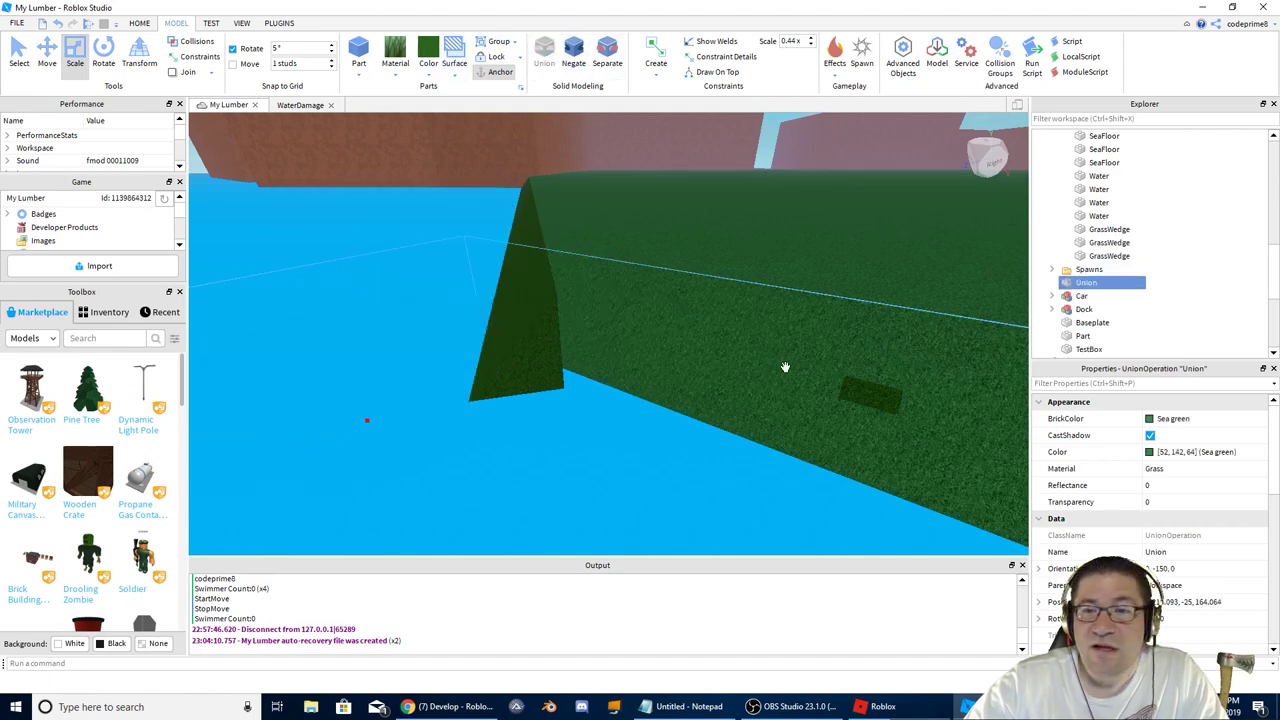
Step: Scale the small block on the grass slope out past the shoreline corner, enlarge it upslope and shorten its inland end
{"action": "left_click", "coordinate": [874, 399]}
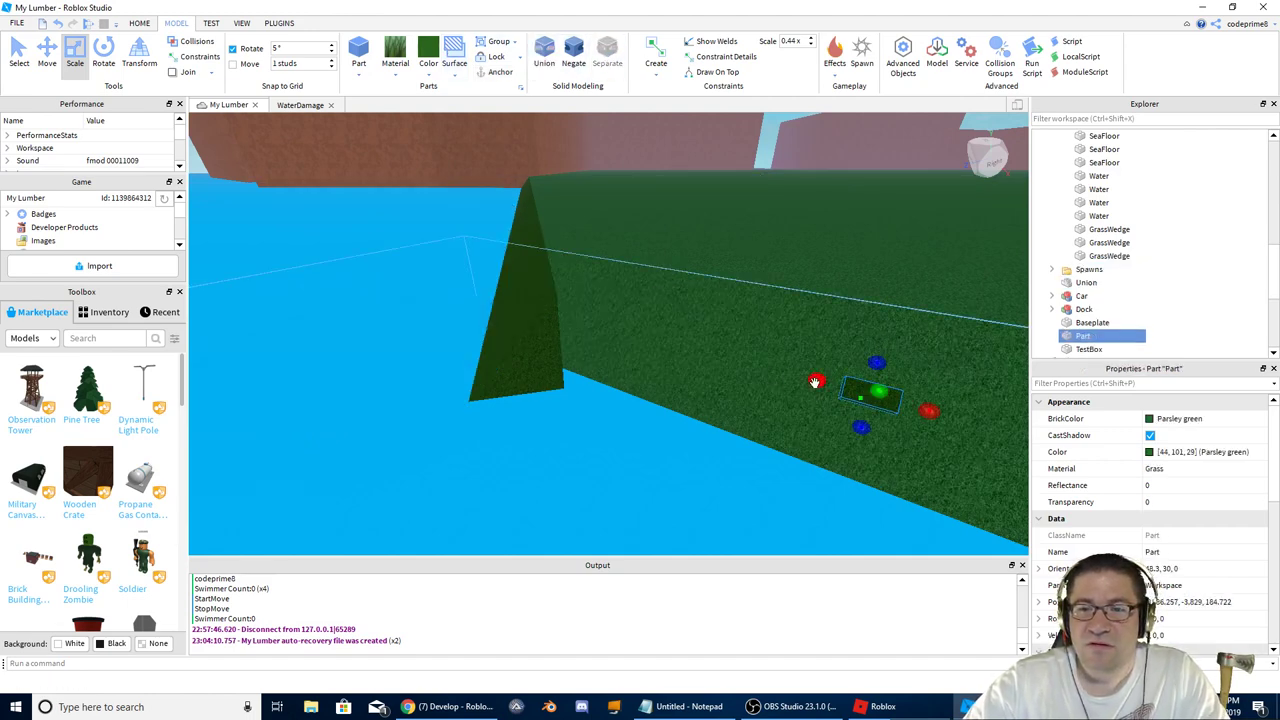
{"action": "right_click_drag", "start_coordinate": [814, 382], "coordinate": [814, 381]}
{"action": "key", "text": "a"}
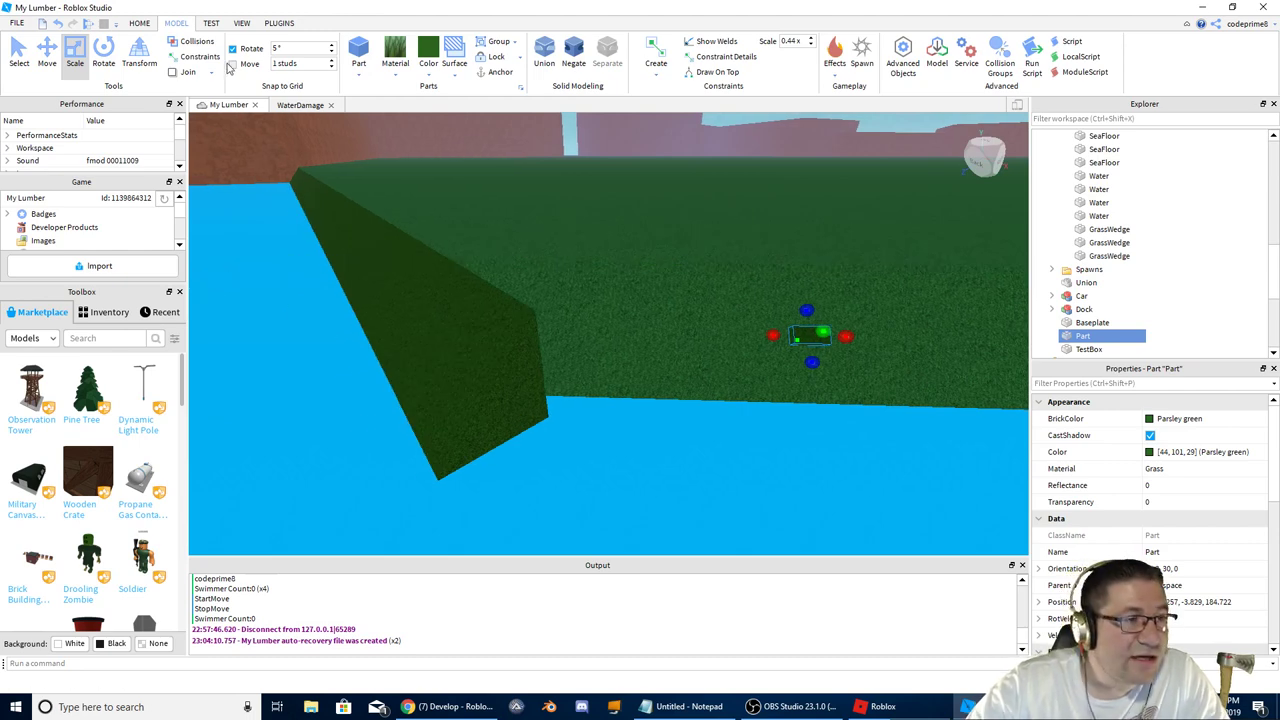
{"action": "left_click", "coordinate": [73, 51]}
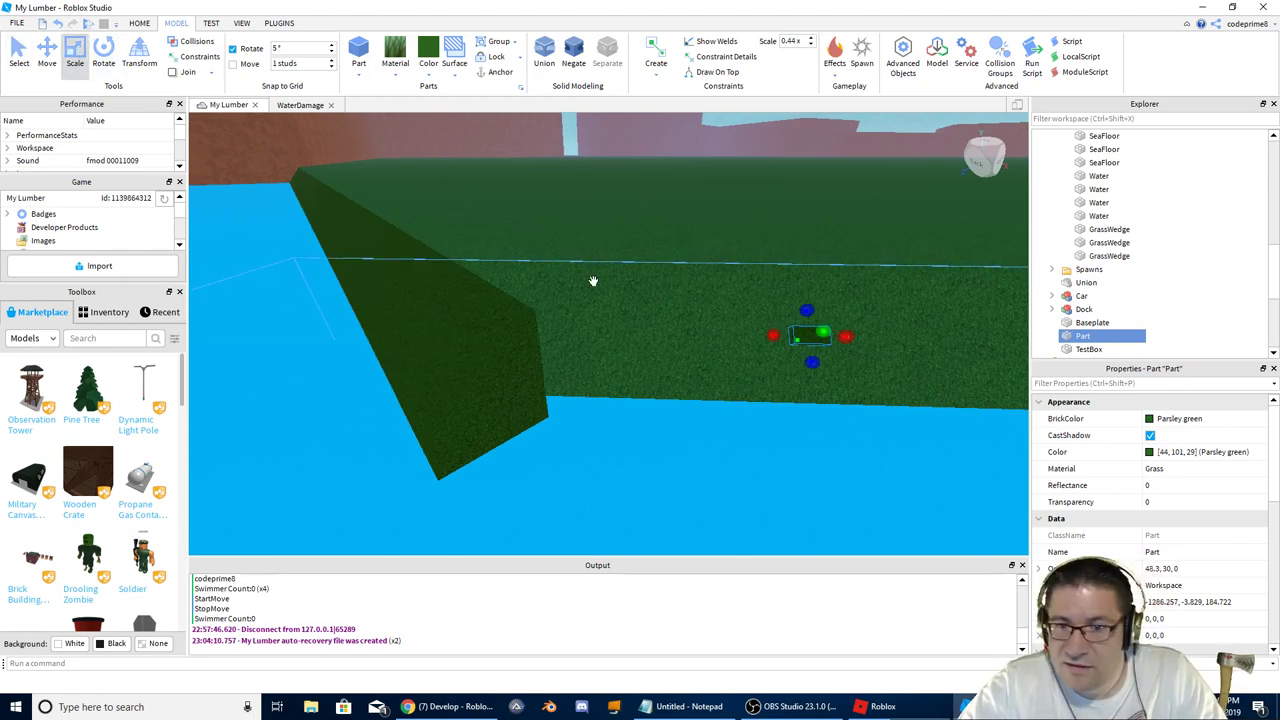
{"action": "left_click_drag", "start_coordinate": [772, 336], "coordinate": [470, 352]}
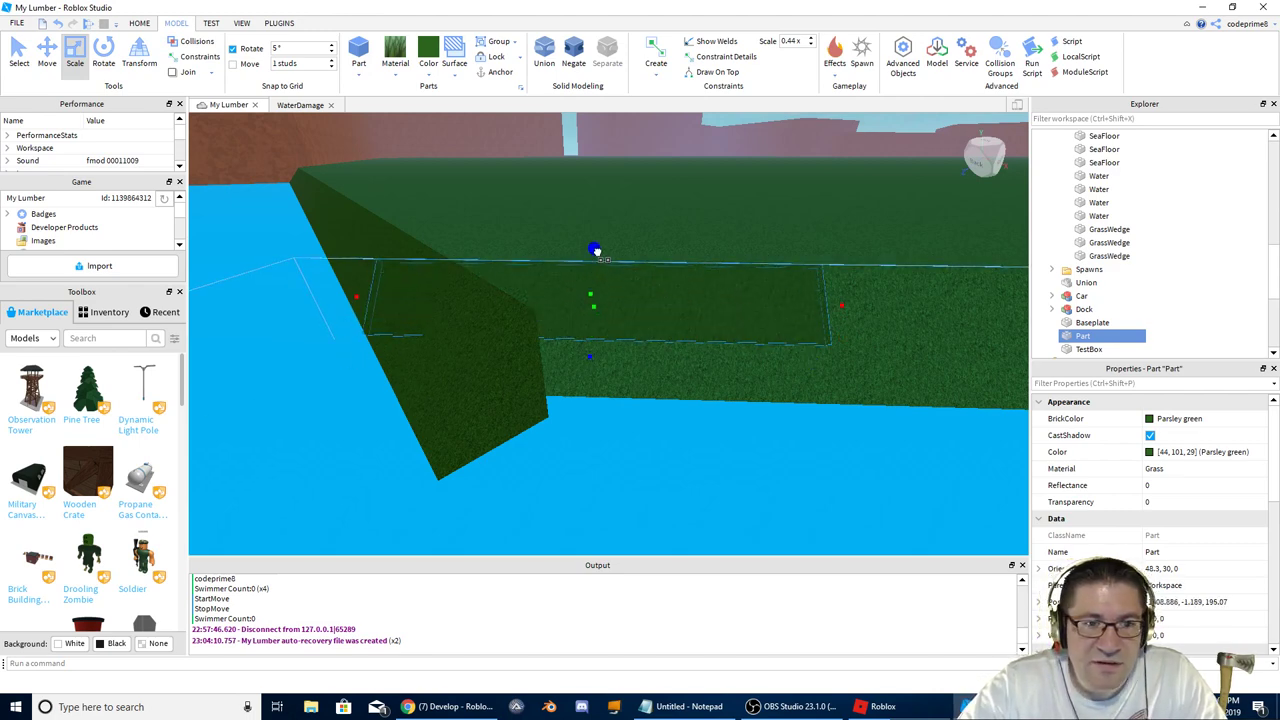
{"action": "left_click_drag", "start_coordinate": [595, 250], "coordinate": [596, 244]}
{"action": "left_click", "coordinate": [775, 312]}
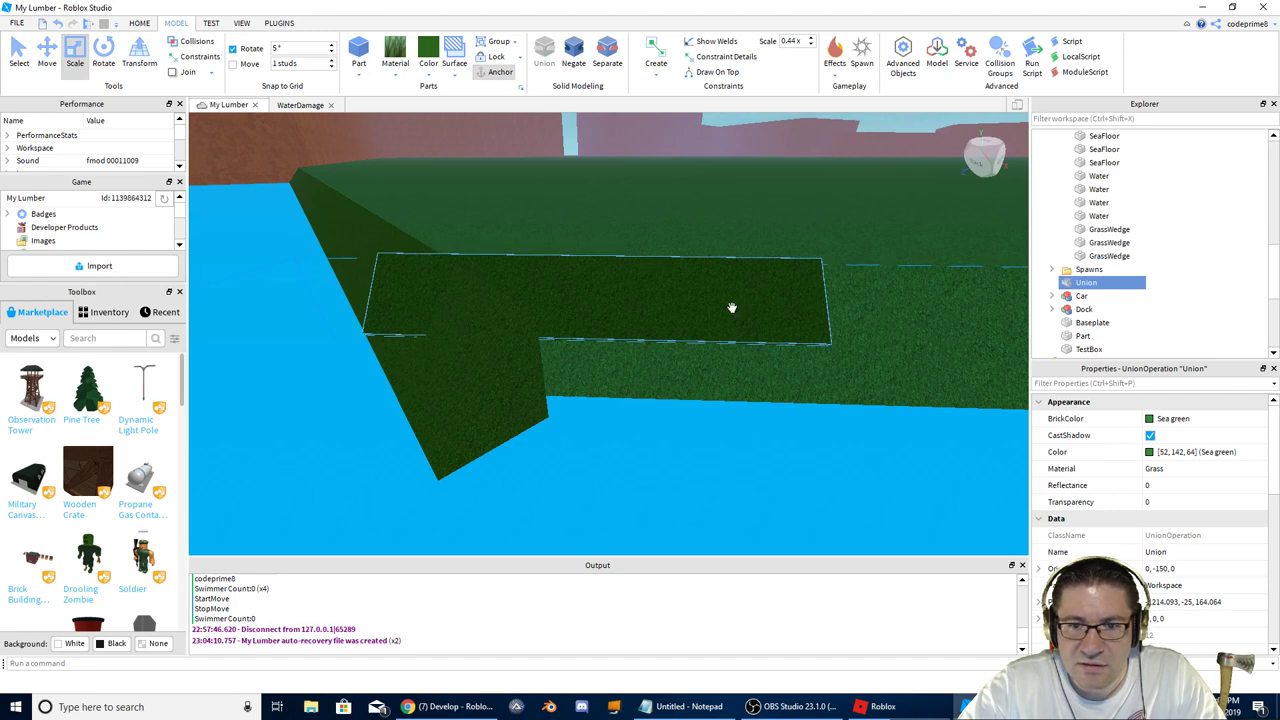
{"action": "left_click", "coordinate": [825, 300]}
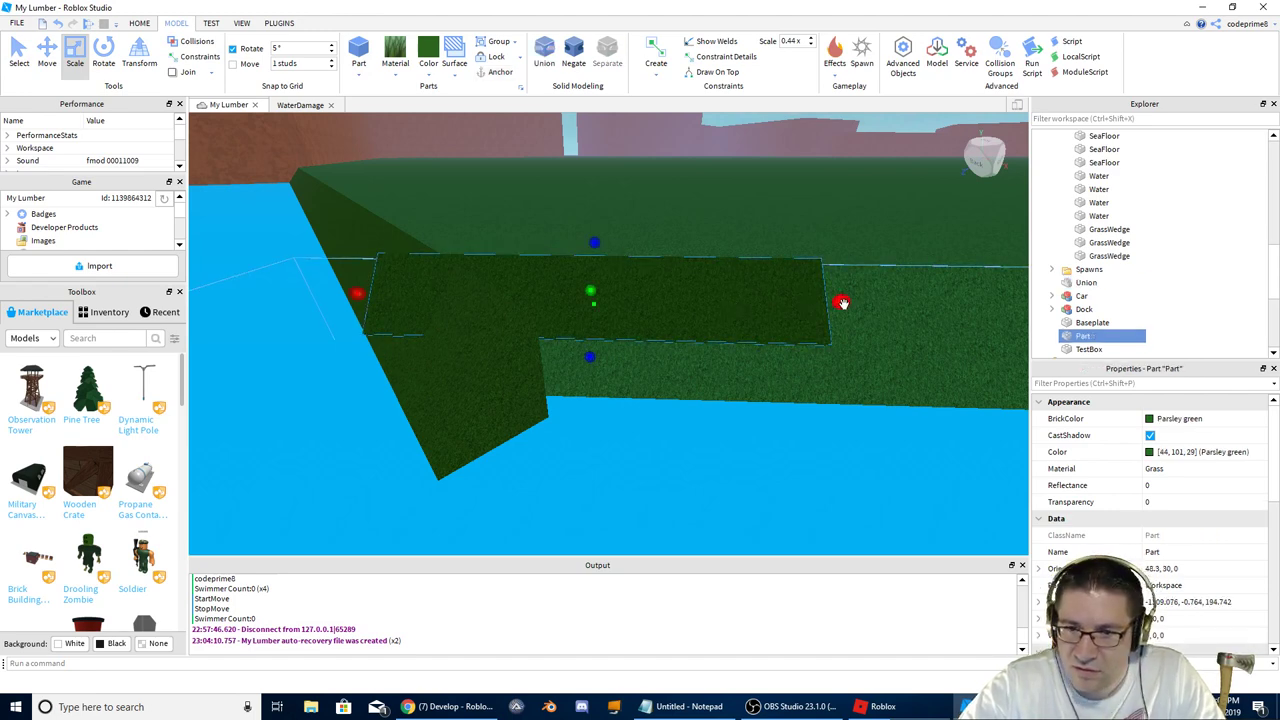
{"action": "left_click_drag", "start_coordinate": [825, 300], "coordinate": [640, 313]}
Step: Thicken the block outward from the slope so it stands well above the end of the protruding grass wedge
{"action": "right_click_drag", "start_coordinate": [593, 318], "coordinate": [774, 354]}
{"action": "left_click", "coordinate": [716, 345]}
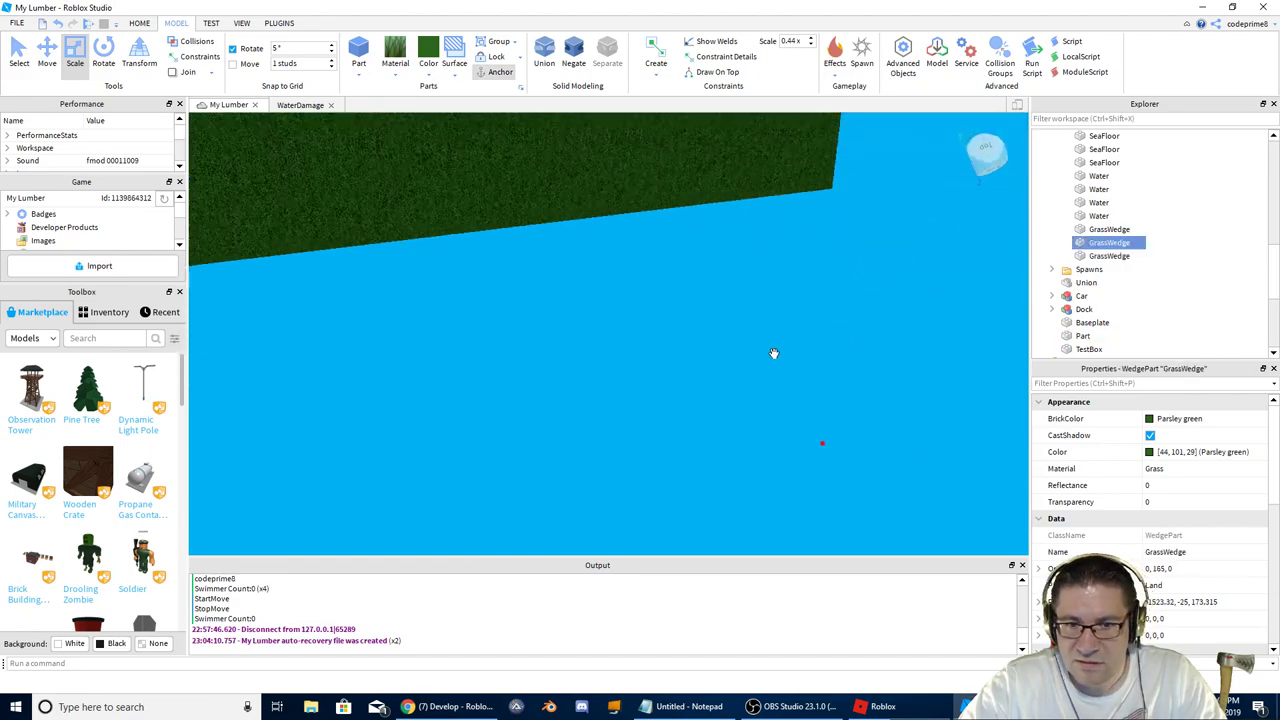
{"action": "scroll", "coordinate": [774, 354], "scroll_direction": "up", "scroll_amount": 4}
{"action": "scroll", "coordinate": [774, 354], "scroll_direction": "down", "scroll_amount": 3}
{"action": "key", "text": "f"}
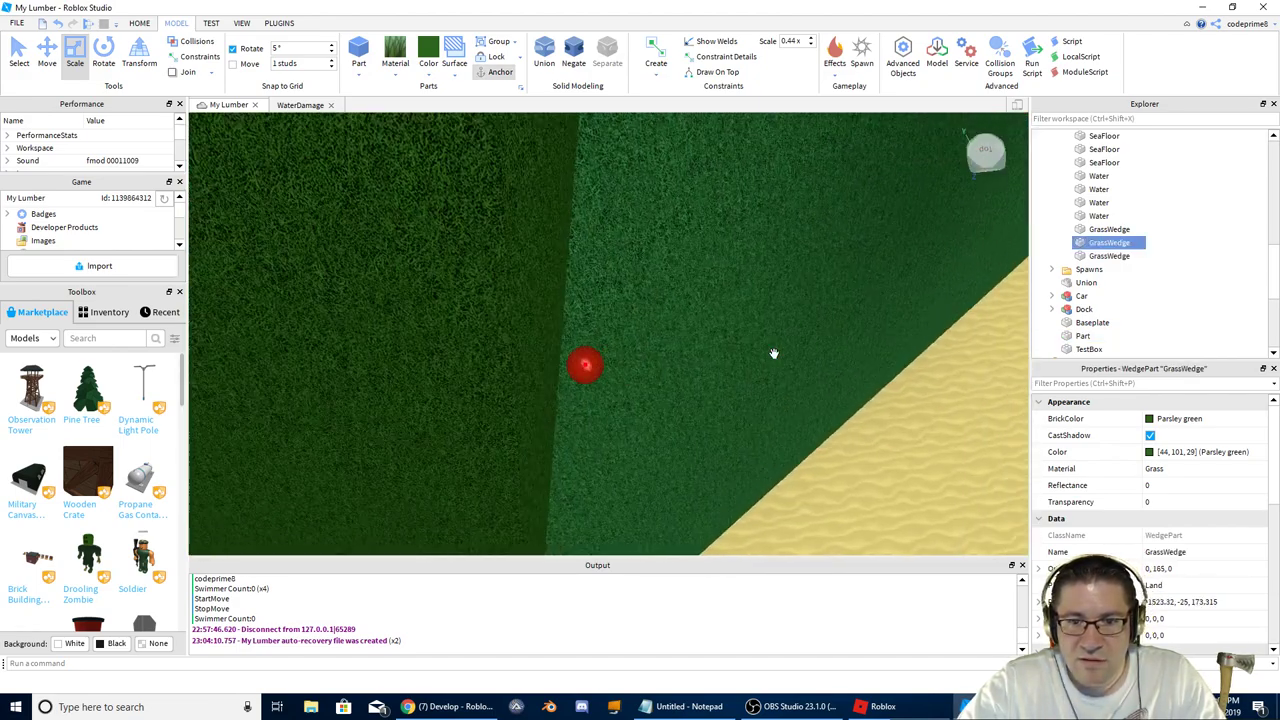
{"action": "scroll", "coordinate": [774, 354], "scroll_direction": "down", "scroll_amount": 3}
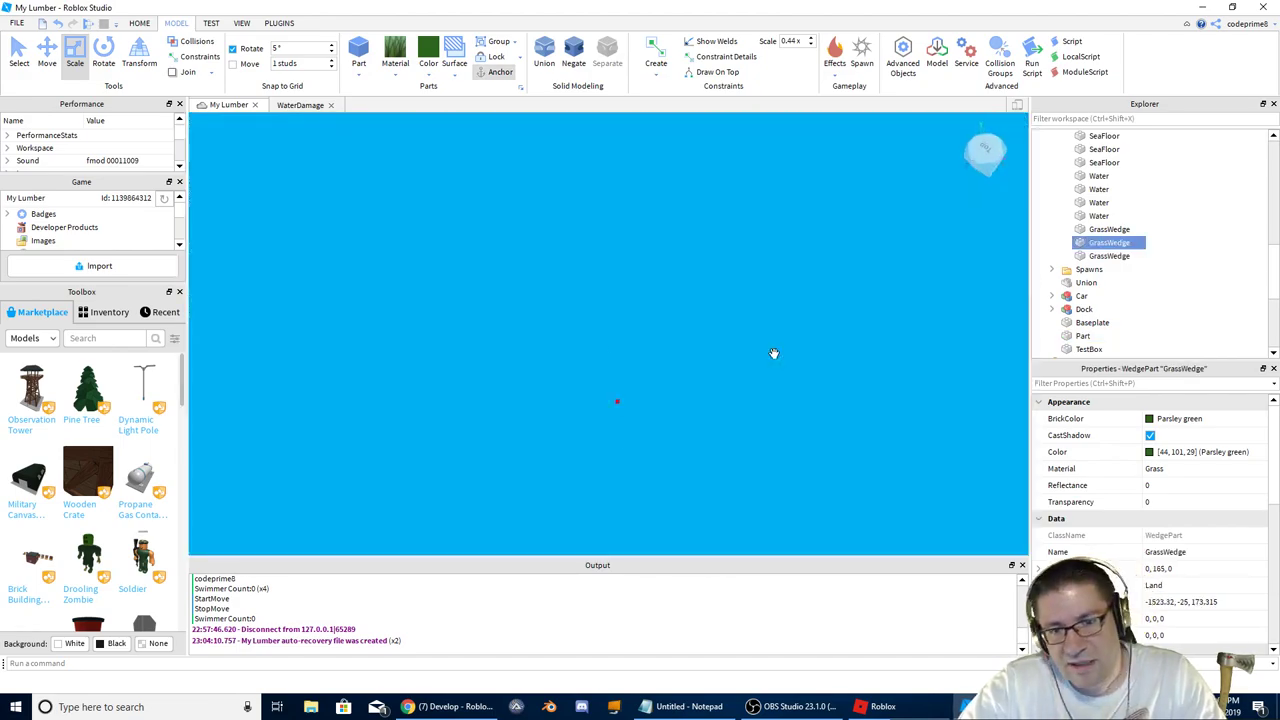
{"action": "scroll", "coordinate": [774, 354], "scroll_direction": "up", "scroll_amount": 3}
{"action": "right_click_drag", "start_coordinate": [774, 354], "coordinate": [774, 354]}
{"action": "key", "text": "e"}
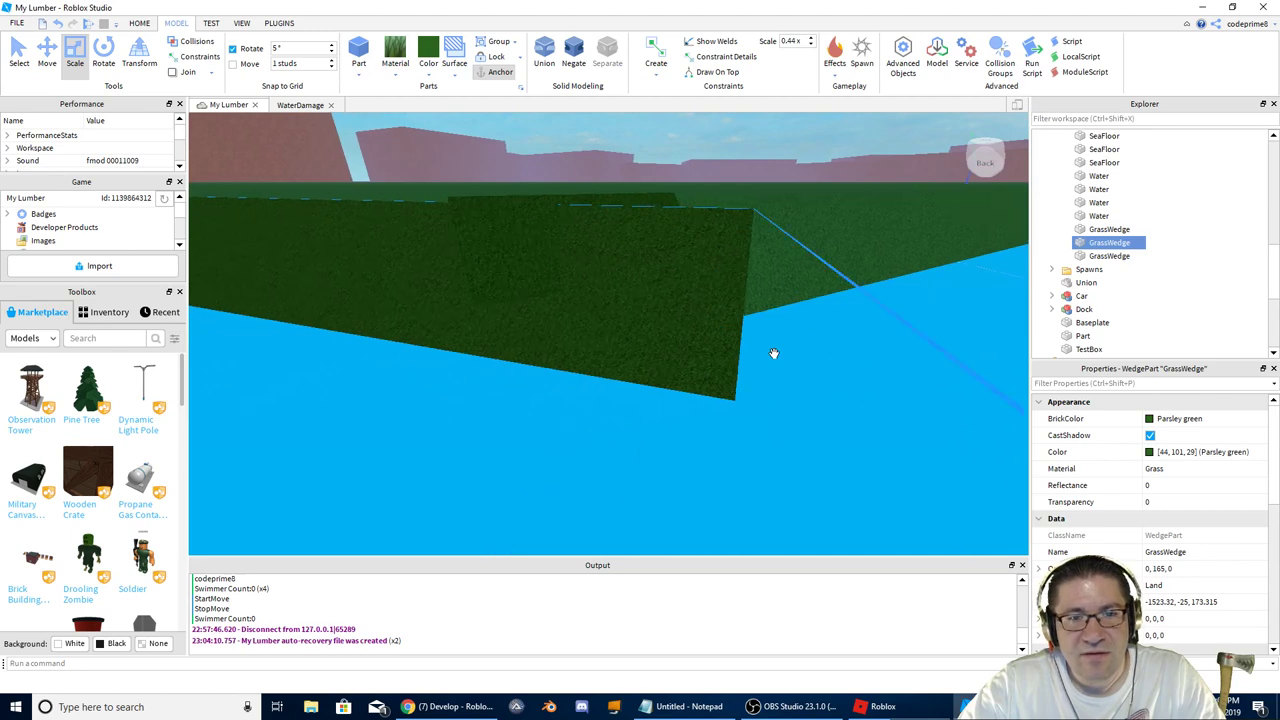
{"action": "left_click", "coordinate": [517, 243]}
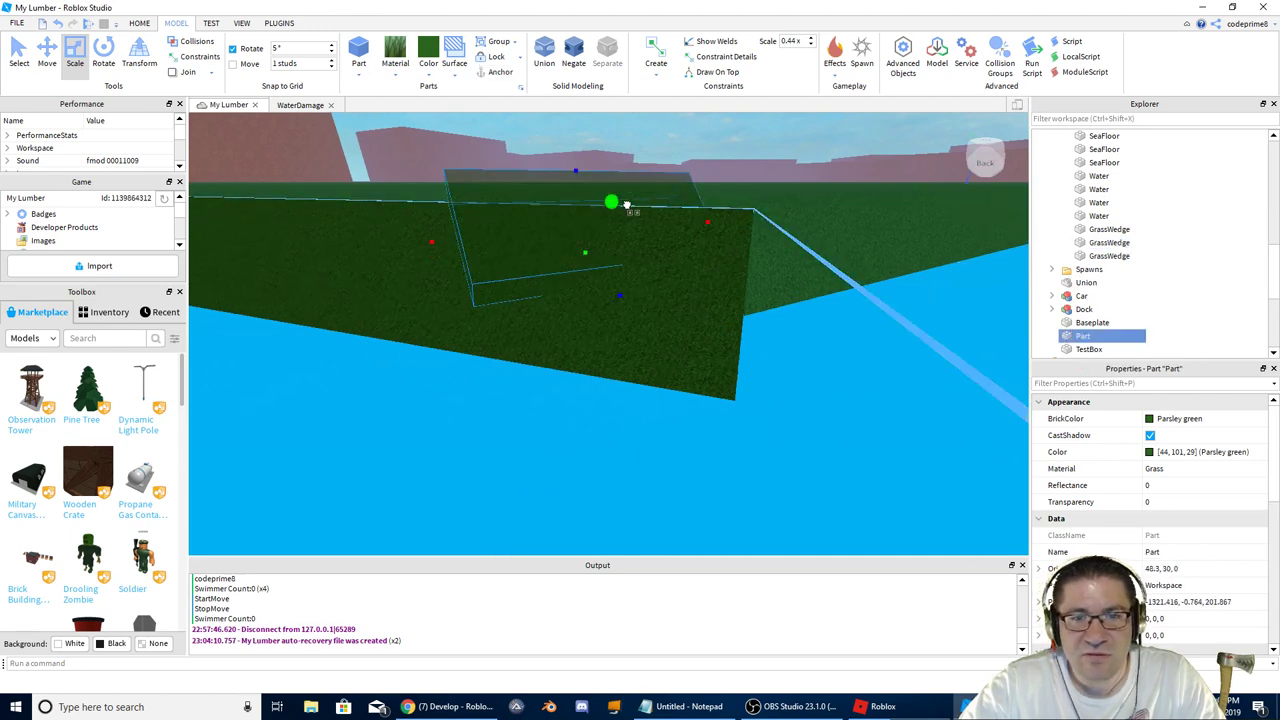
{"action": "left_click_drag", "start_coordinate": [695, 172], "coordinate": [695, 172]}
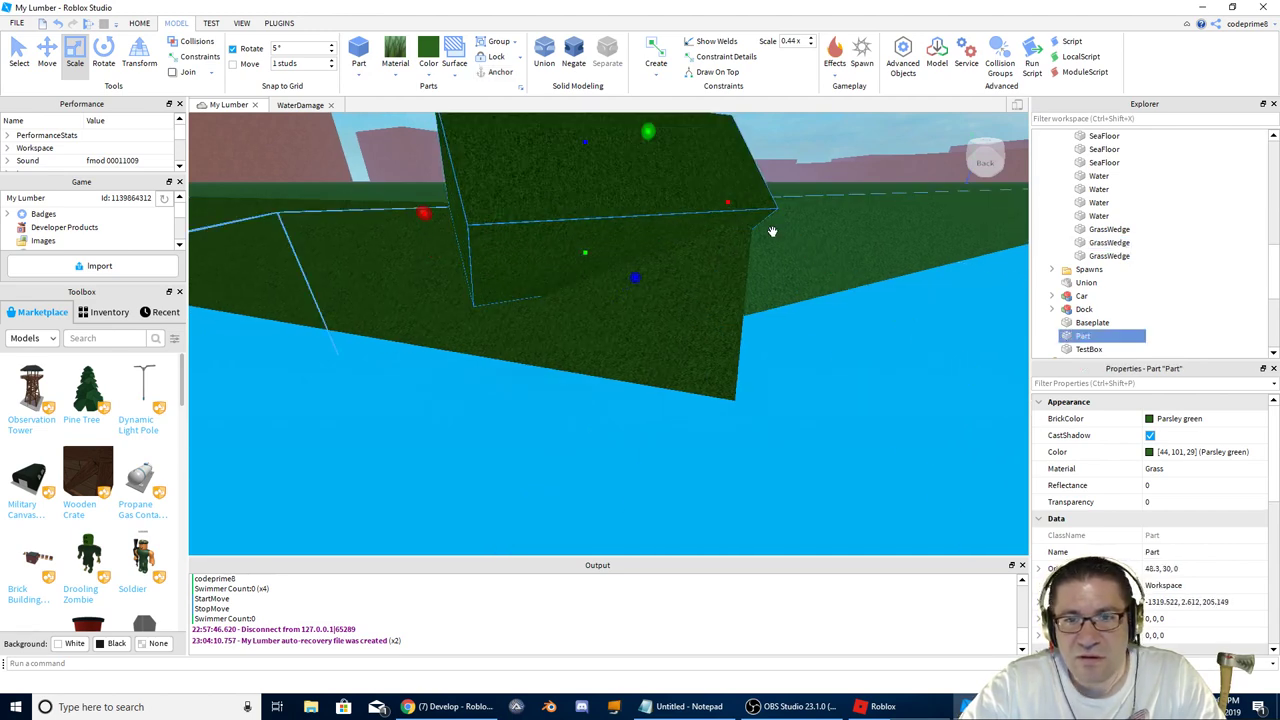
Step: Extend the block down the slope past the protruding wedge's lower edge to the sandy sea floor
{"action": "key", "text": "d"}
{"action": "right_click_drag", "start_coordinate": [772, 232], "coordinate": [772, 232]}
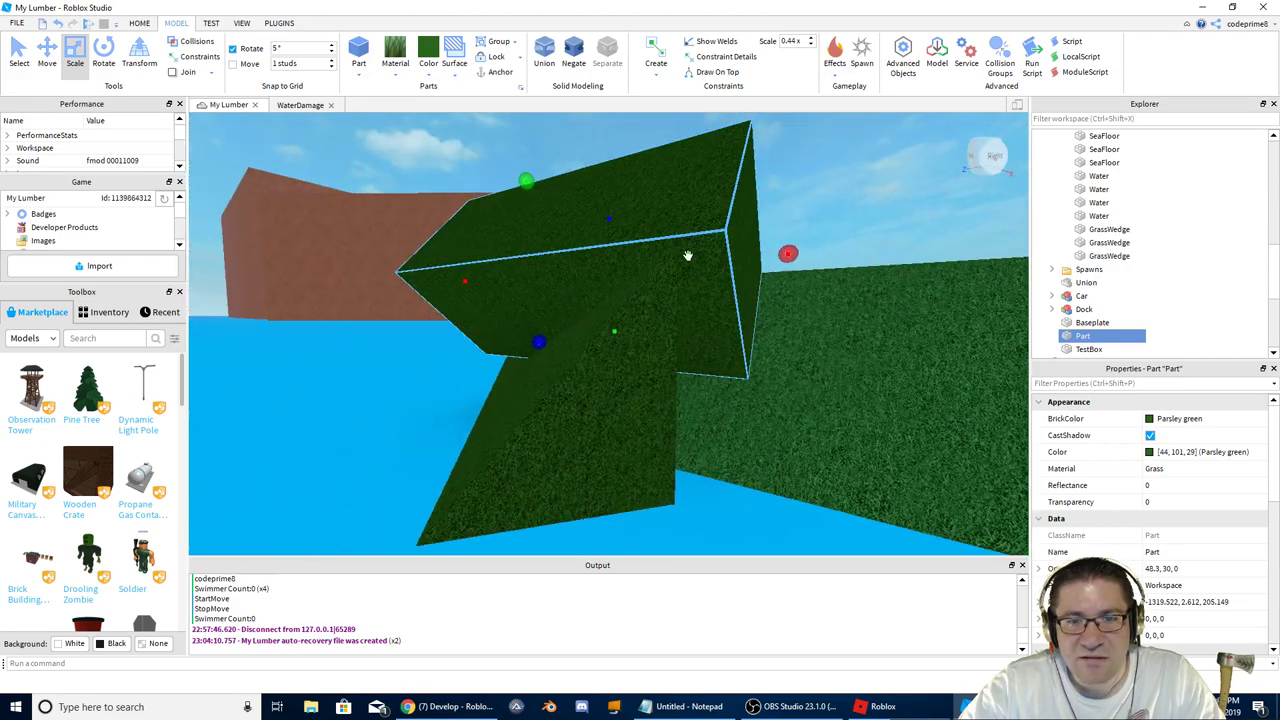
{"action": "key", "text": "a"}
{"action": "right_click_drag", "start_coordinate": [658, 280], "coordinate": [658, 280]}
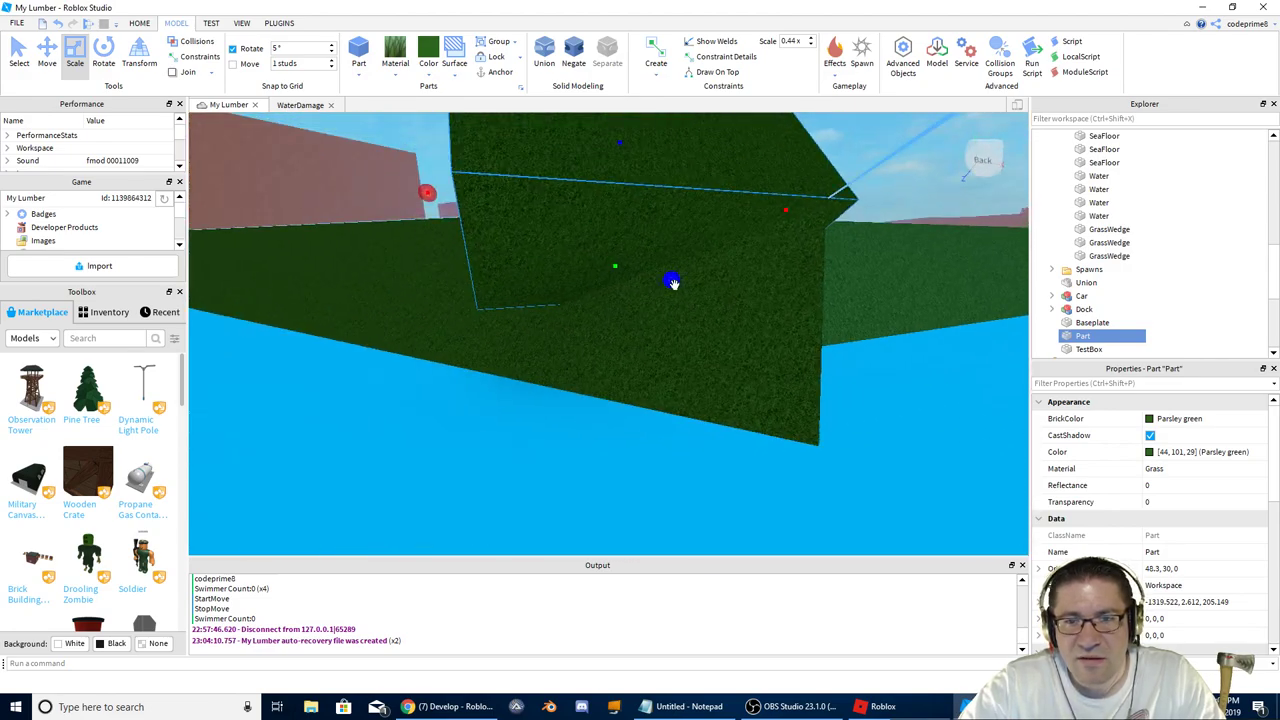
{"action": "left_click_drag", "start_coordinate": [673, 284], "coordinate": [739, 462]}
{"action": "key", "text": "w"}
{"action": "right_click_drag", "start_coordinate": [769, 489], "coordinate": [769, 489]}
{"action": "key", "text": "s"}
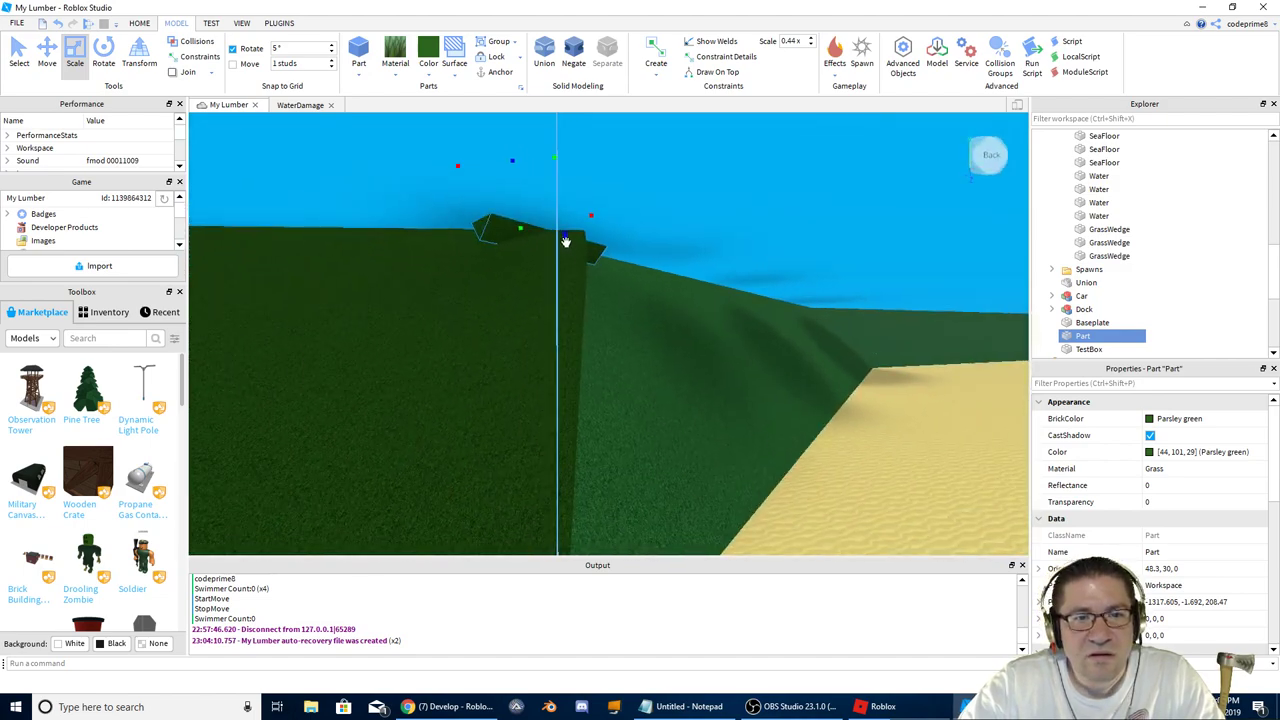
{"action": "left_click_drag", "start_coordinate": [633, 334], "coordinate": [766, 466]}
{"action": "right_click_drag", "start_coordinate": [766, 466], "coordinate": [766, 469]}
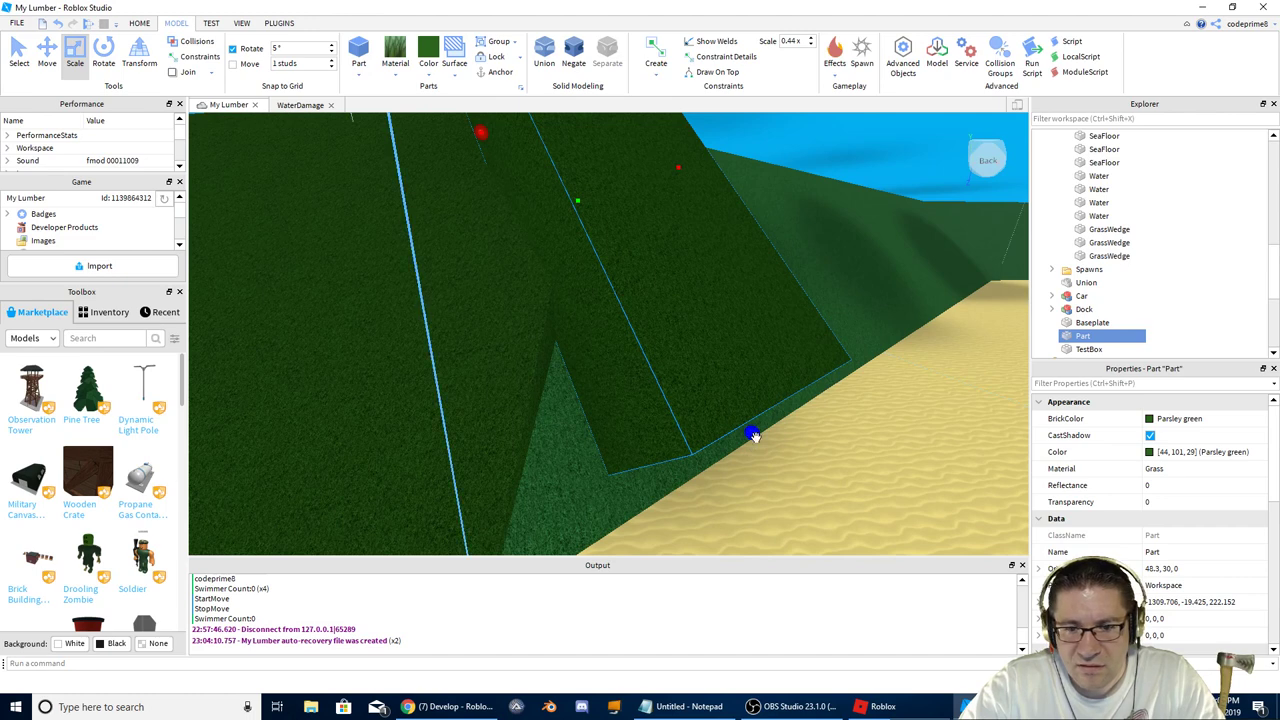
{"action": "left_click_drag", "start_coordinate": [753, 436], "coordinate": [777, 486]}
{"action": "right_click_drag", "start_coordinate": [777, 486], "coordinate": [724, 386]}
{"action": "scroll", "coordinate": [724, 386], "scroll_direction": "down", "scroll_amount": 2}
{"action": "scroll", "coordinate": [724, 386], "scroll_direction": "up", "scroll_amount": 1}
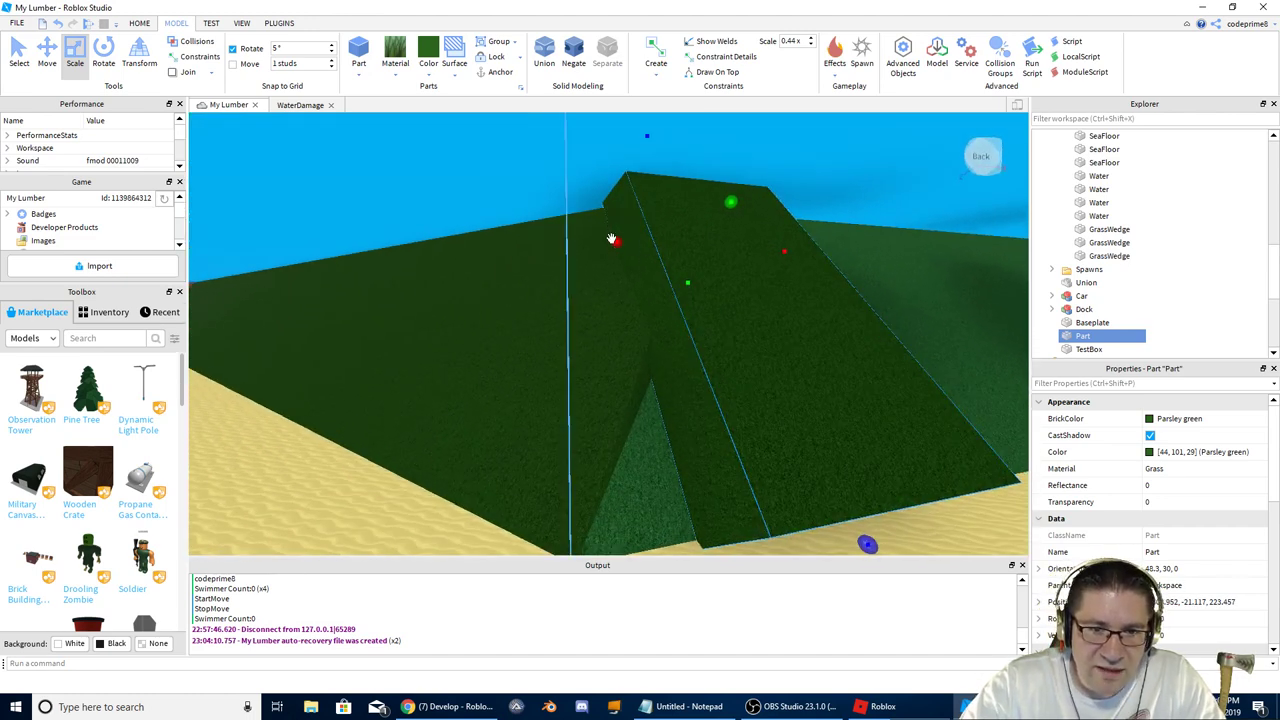
Step: Widen the block sideways along the shore so it covers the whole protruding end of the grass wedge
{"action": "left_click_drag", "start_coordinate": [617, 243], "coordinate": [523, 258]}
{"action": "right_click_drag", "start_coordinate": [536, 262], "coordinate": [539, 266]}
{"action": "key", "text": "e"}
{"action": "key", "text": "w"}
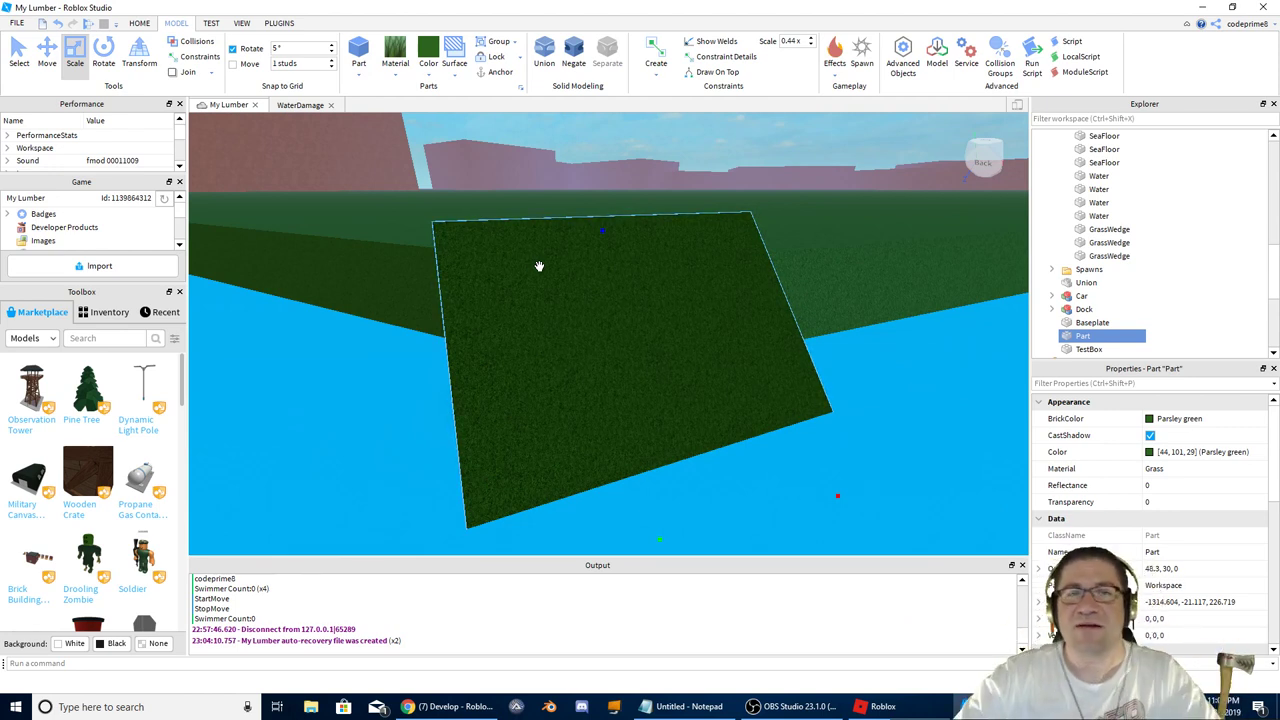
Step: Negate the enlarged block and union it with the protruding grass wedge to cut off the wedge's end
{"action": "right_click_drag", "start_coordinate": [529, 266], "coordinate": [540, 249]}
{"action": "scroll", "coordinate": [530, 266], "scroll_direction": "up", "scroll_amount": 10}
{"action": "left_click", "coordinate": [578, 57]}
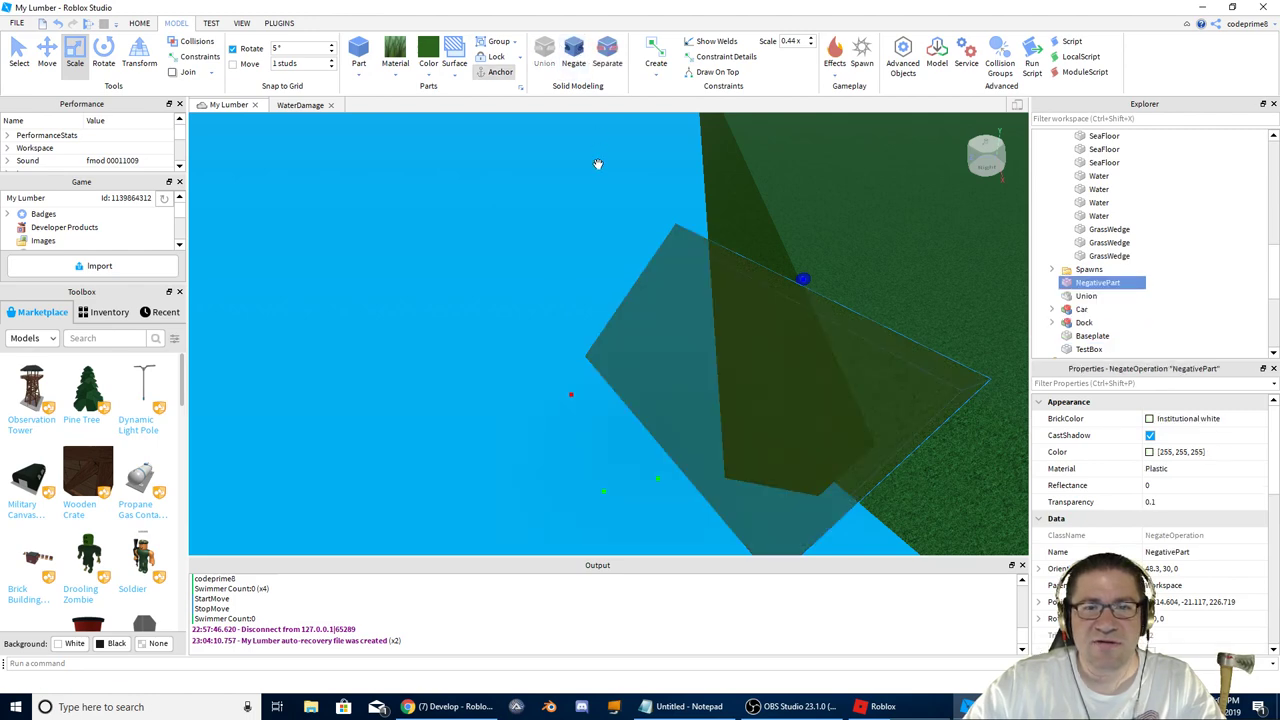
{"action": "right_click_drag", "start_coordinate": [597, 163], "coordinate": [603, 174]}
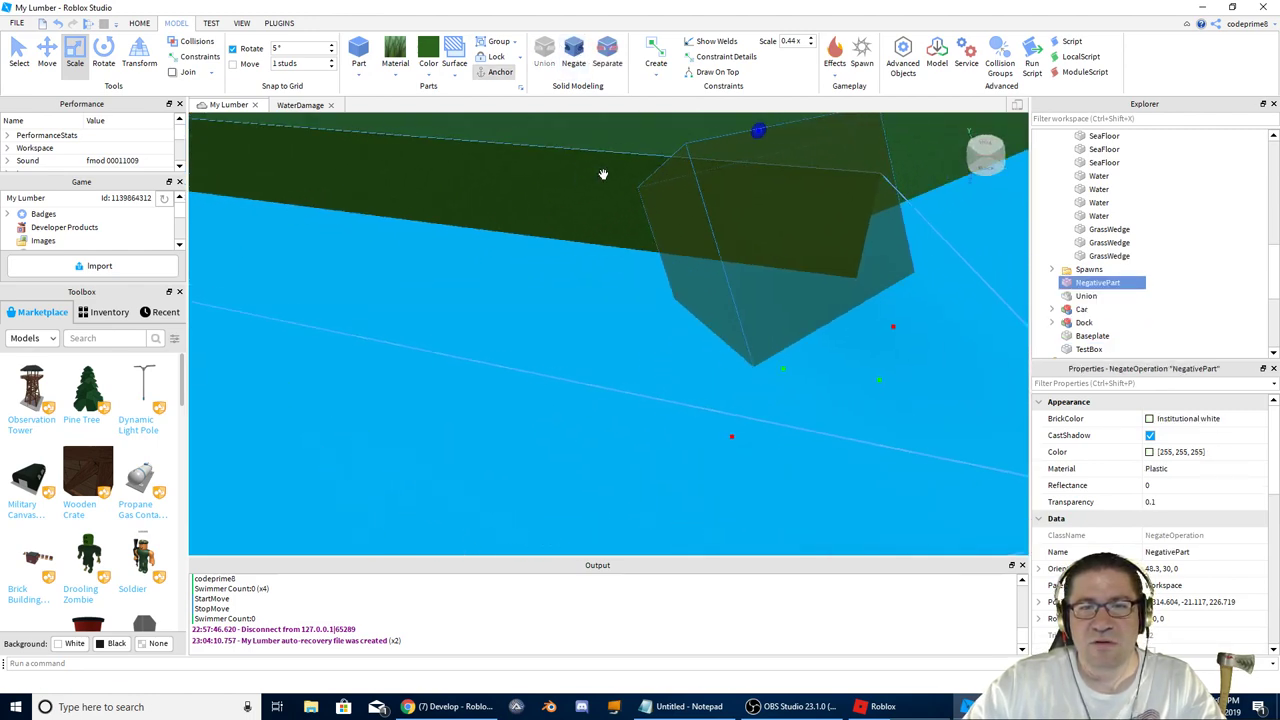
{"action": "left_click", "coordinate": [565, 196], "text": "shift"}
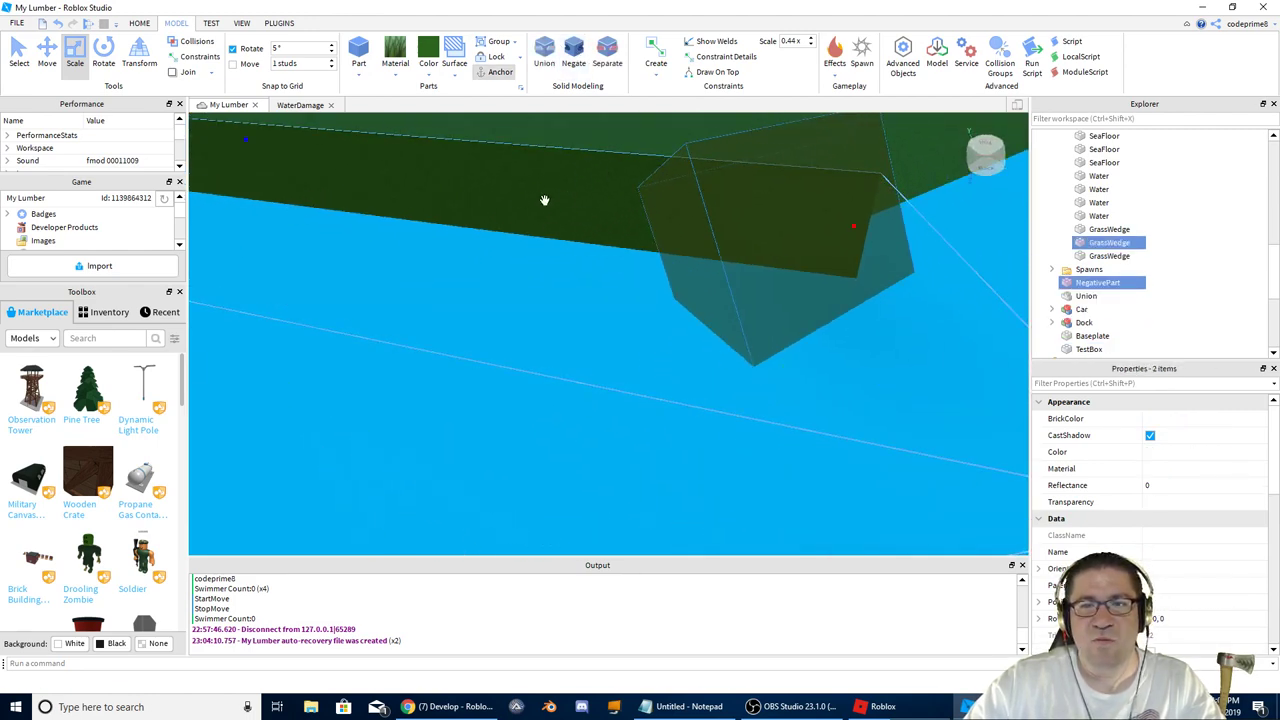
{"action": "left_click", "coordinate": [545, 52]}
{"action": "right_click_drag", "start_coordinate": [889, 269], "coordinate": [898, 225]}
{"action": "left_click_drag", "start_coordinate": [1076, 268], "coordinate": [1076, 276]}
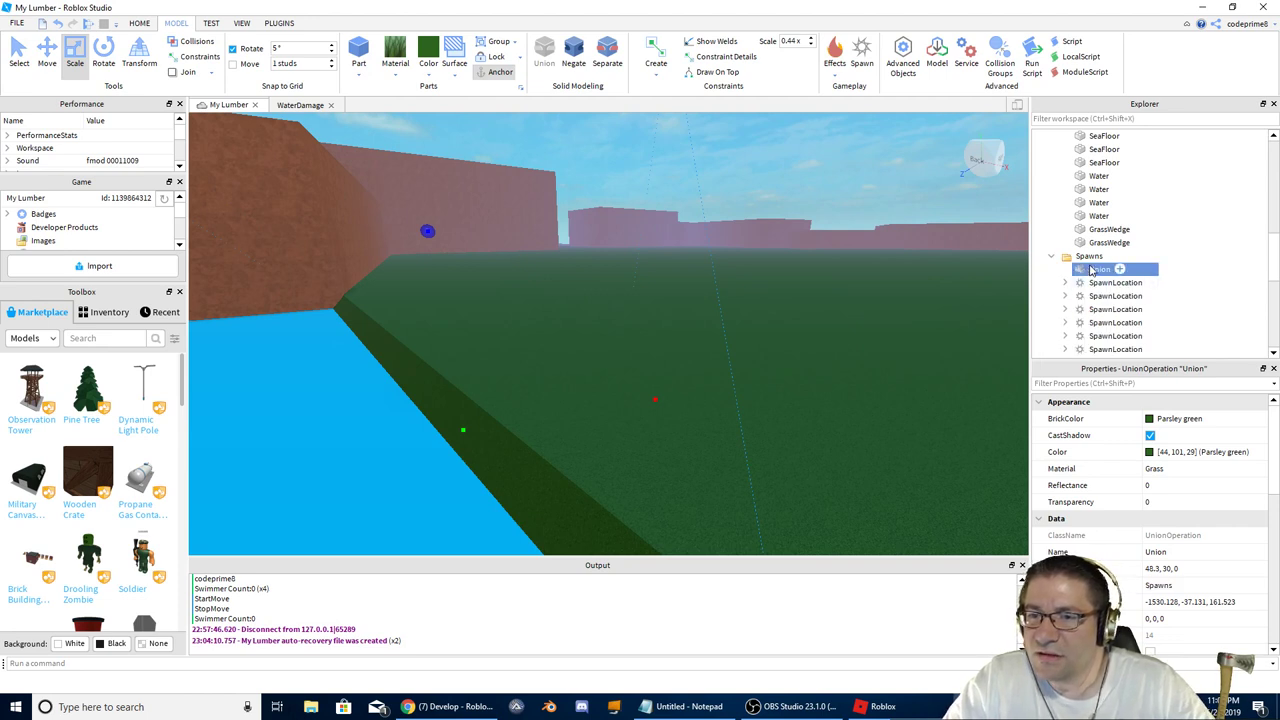
{"action": "key", "text": "ctrl+z"}
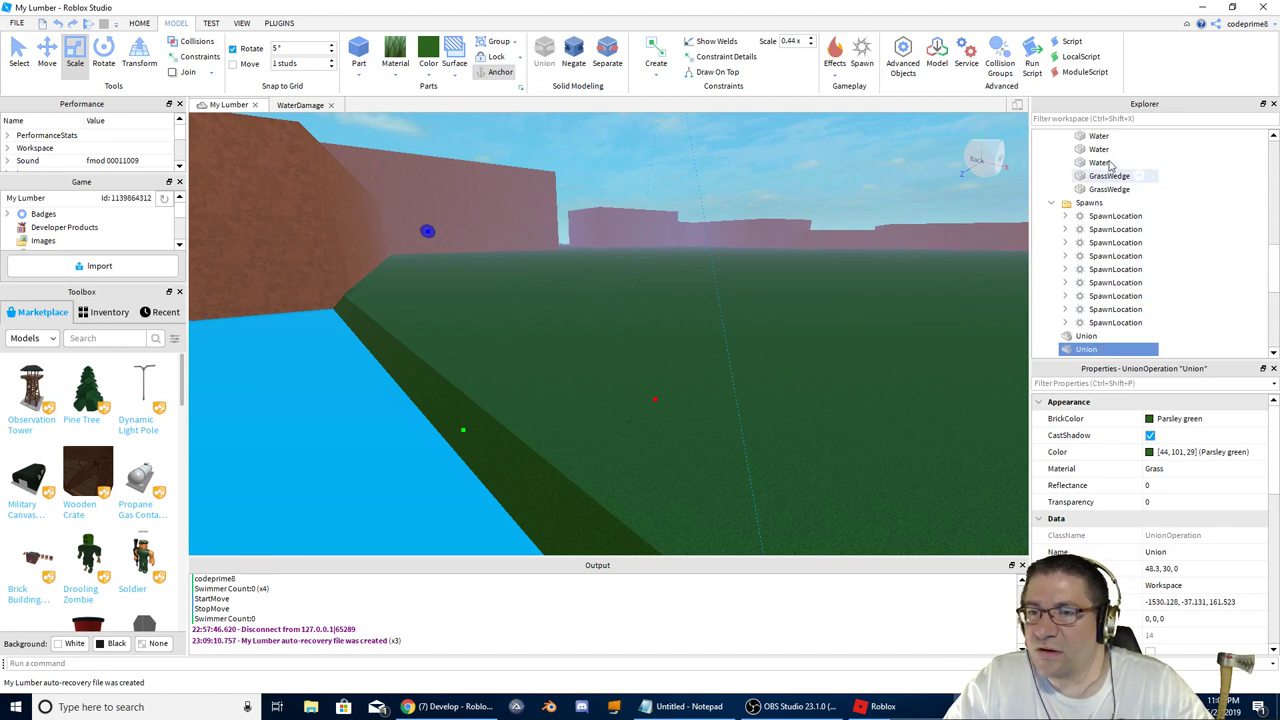
Step: Select both unions, try deleting them and undo the deletion
{"action": "left_click", "coordinate": [1086, 337], "text": "ctrl"}
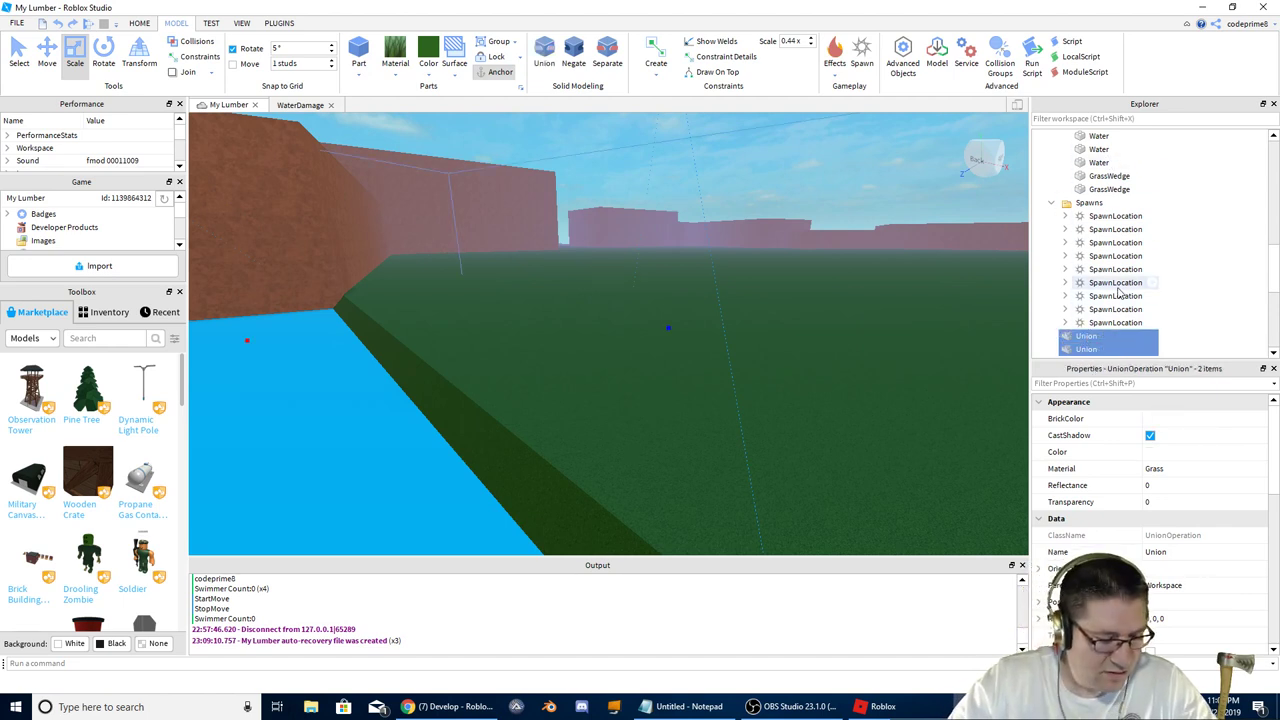
{"action": "key", "text": "Delete"}
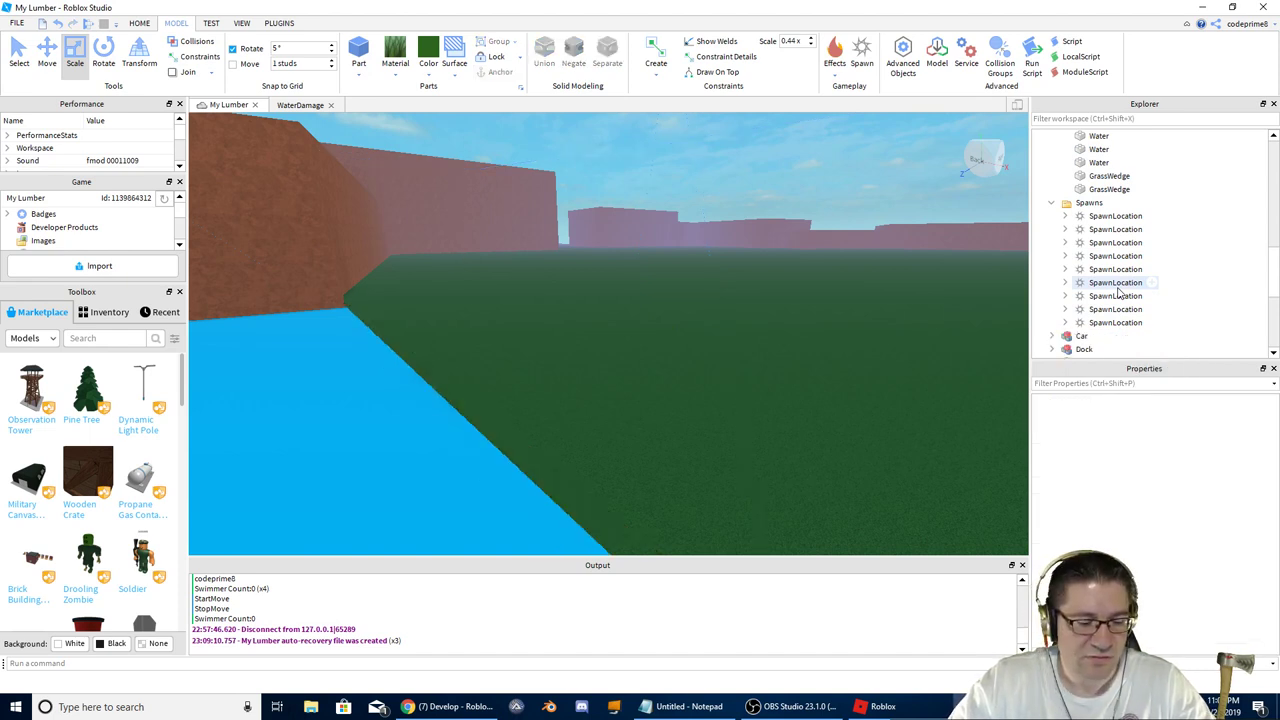
{"action": "key", "text": "ctrl+z"}
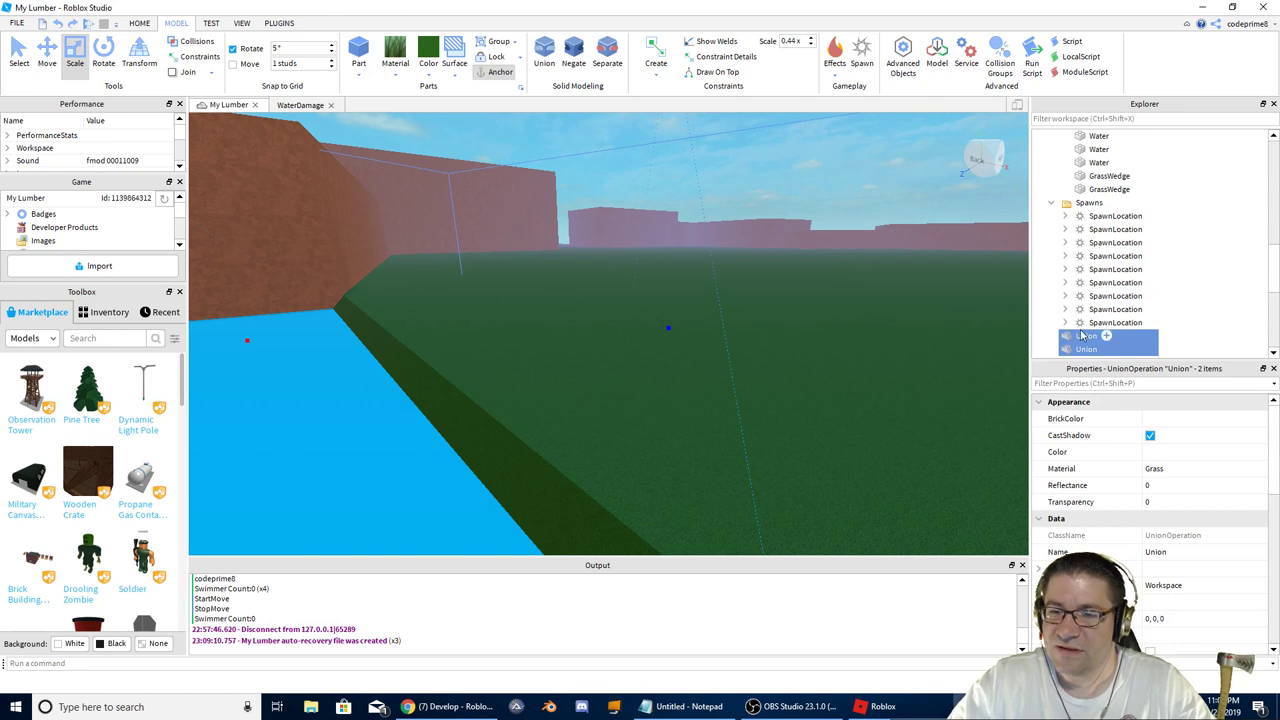
Step: Move the two selected unions into the Land folder and rename each of them Grass
{"action": "left_click_drag", "start_coordinate": [1087, 343], "coordinate": [1130, 186]}
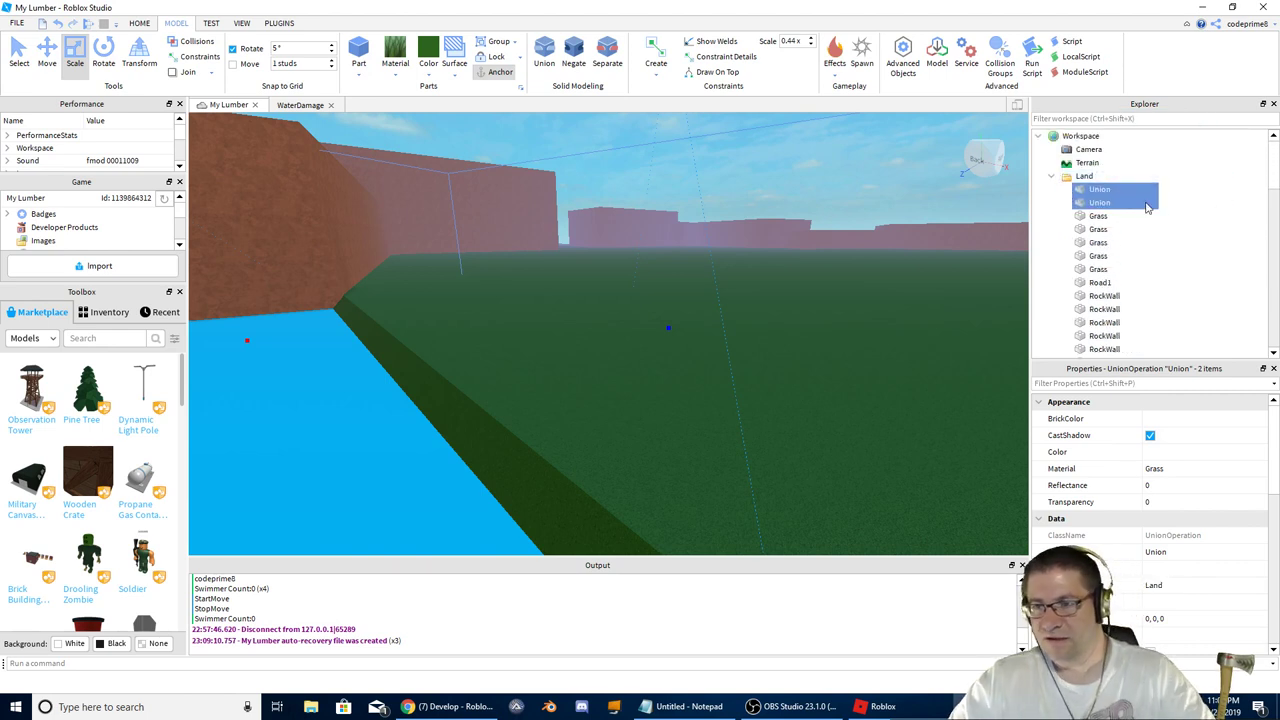
{"action": "left_click", "coordinate": [1090, 191]}
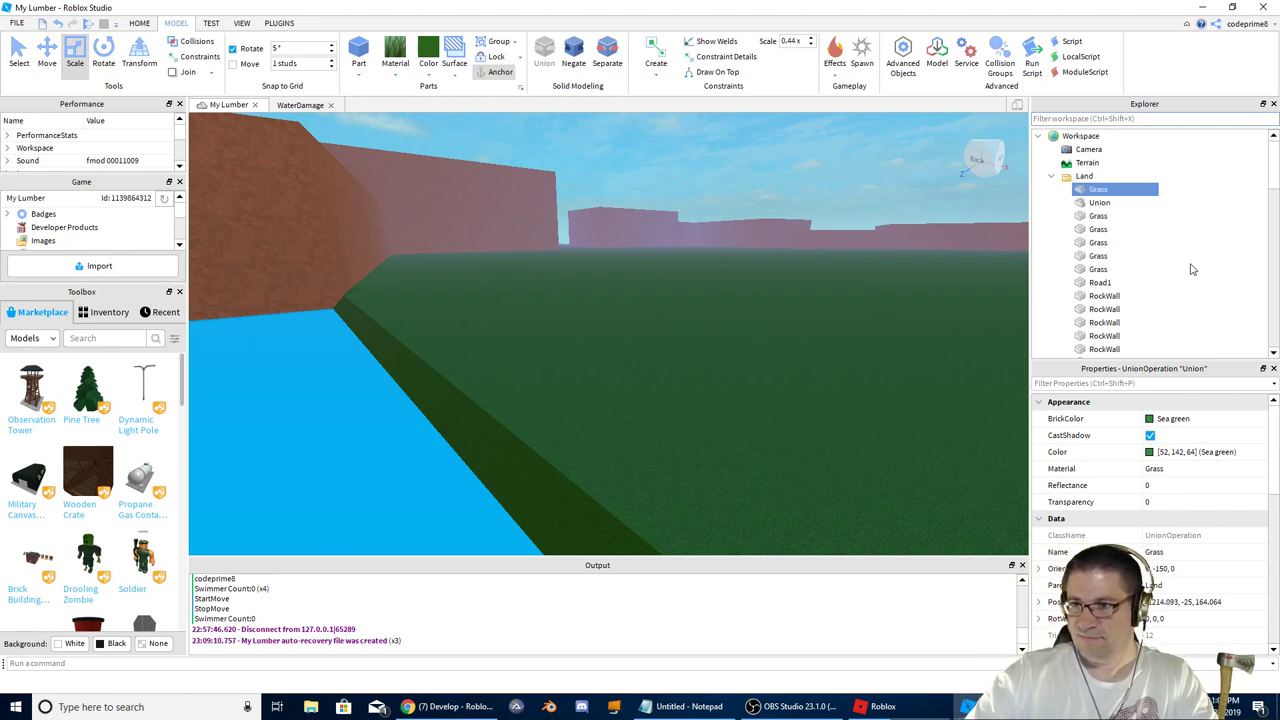
{"action": "left_click", "coordinate": [1112, 204]}
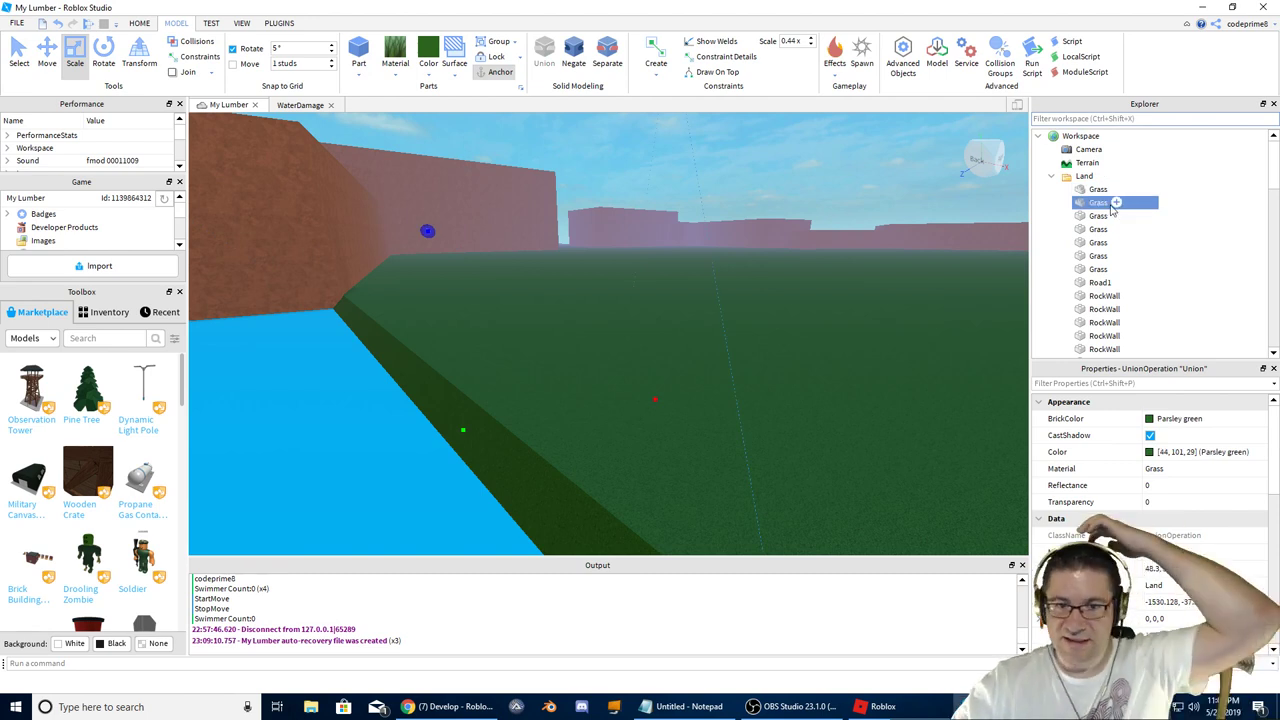
Step: Examine the trimmed shoreline corner and the surrounding land and rock walls
{"action": "right_click_drag", "start_coordinate": [727, 241], "coordinate": [741, 247]}
{"action": "key", "text": "s"}
{"action": "key", "text": "w"}
{"action": "key", "text": "d"}
{"action": "scroll", "coordinate": [742, 246], "scroll_direction": "up", "scroll_amount": 3}
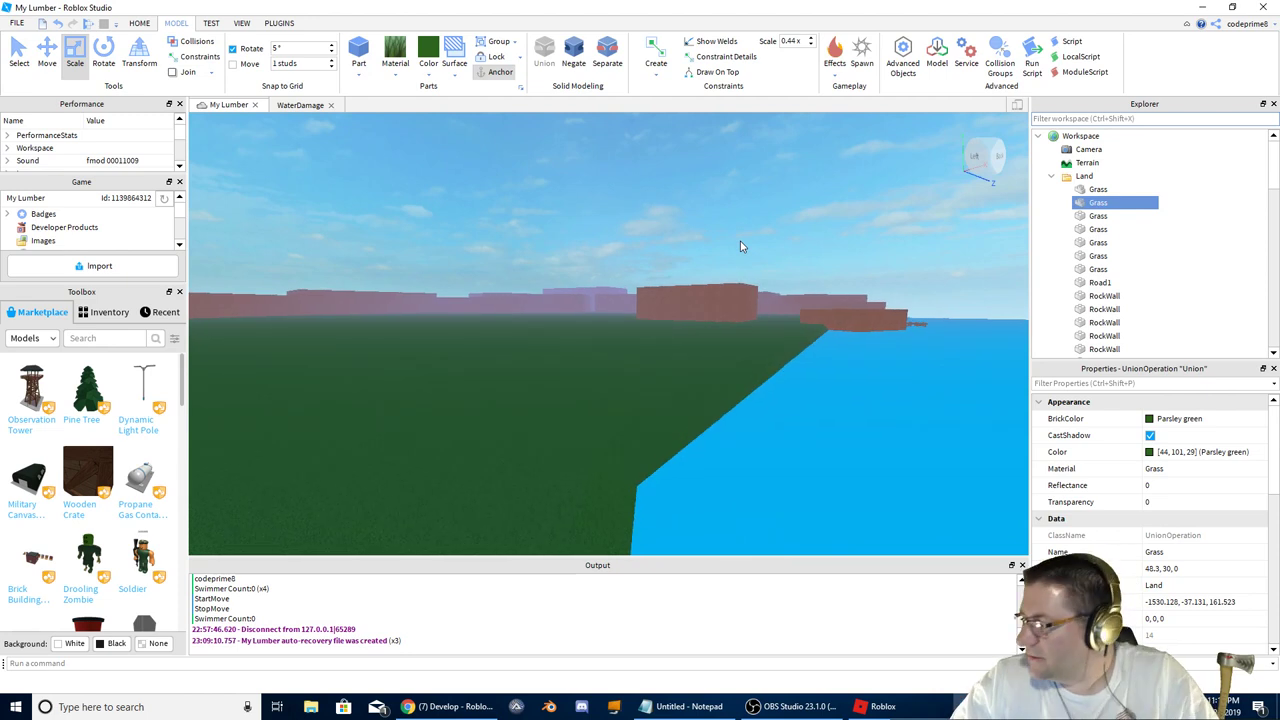
{"action": "right_click_drag", "start_coordinate": [742, 246], "coordinate": [742, 246]}
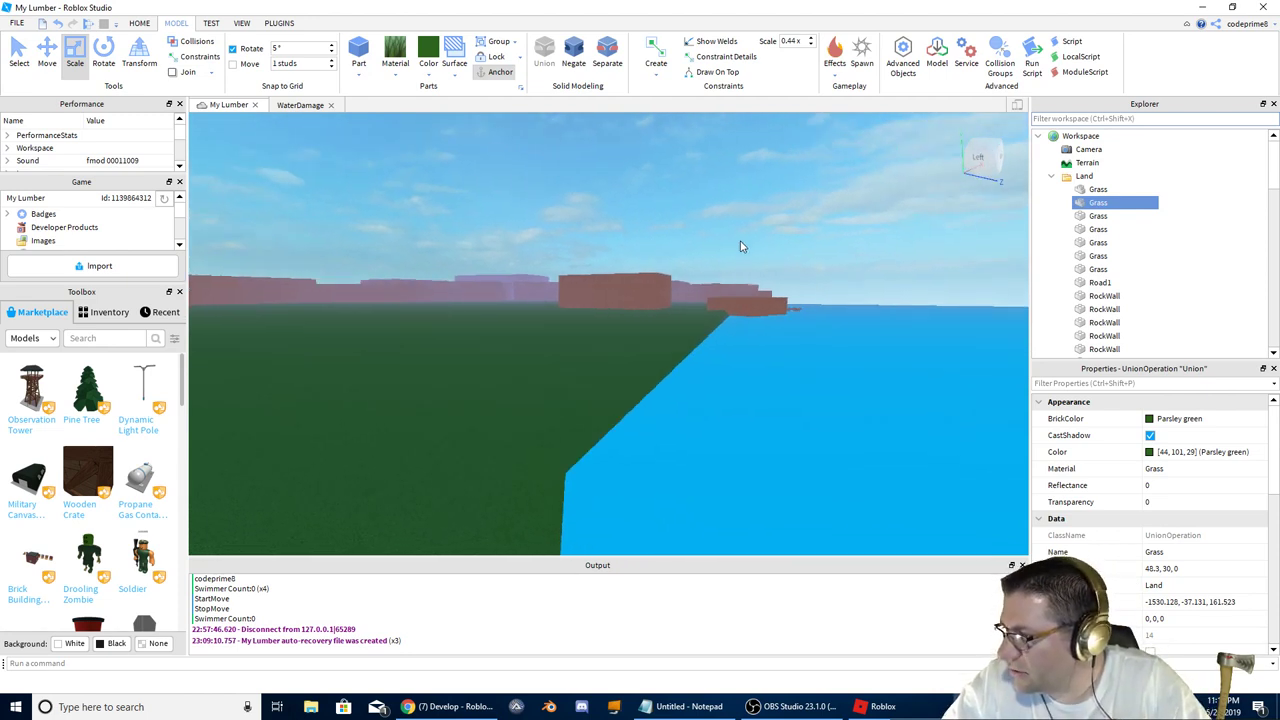
{"action": "scroll", "coordinate": [742, 246], "scroll_direction": "up", "scroll_amount": 5}
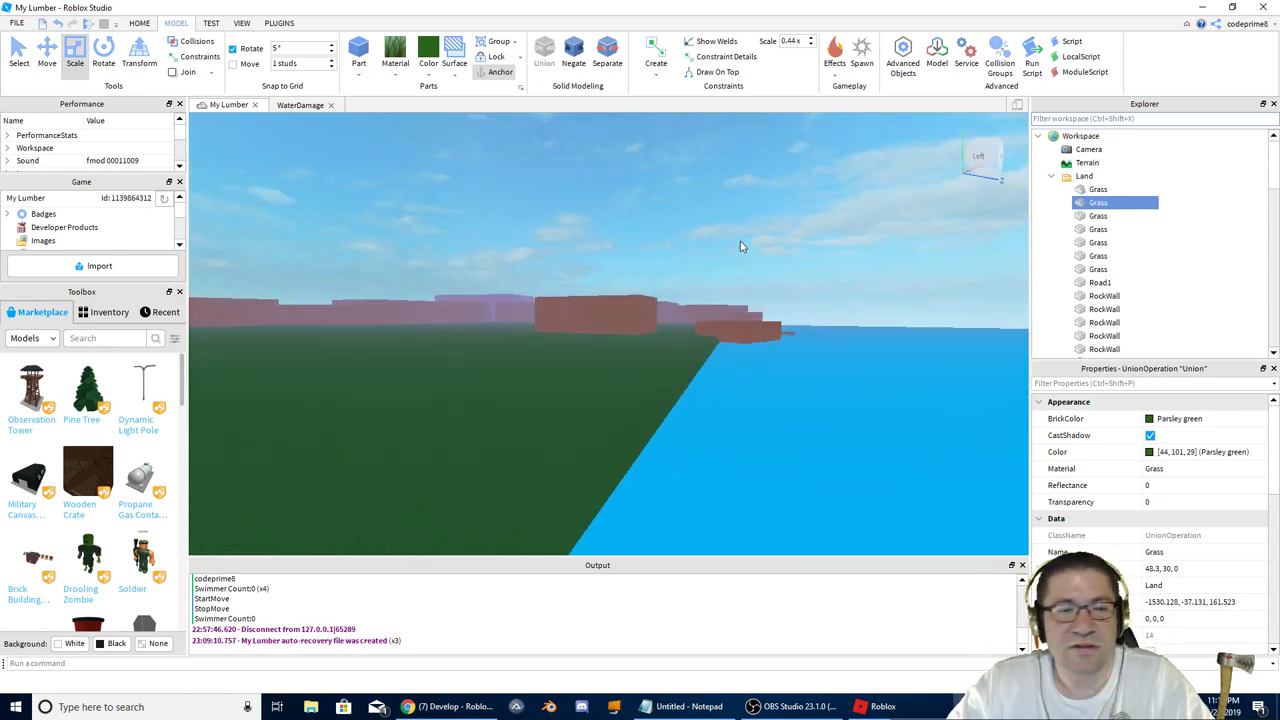
{"action": "right_click_drag", "start_coordinate": [742, 246], "coordinate": [742, 246]}
{"action": "key", "text": "w"}
Step: Select the large RockWall block standing on the grass and scale it down to a small block
{"action": "left_click", "coordinate": [786, 258]}
{"action": "right_click_drag", "start_coordinate": [614, 239], "coordinate": [487, 214]}
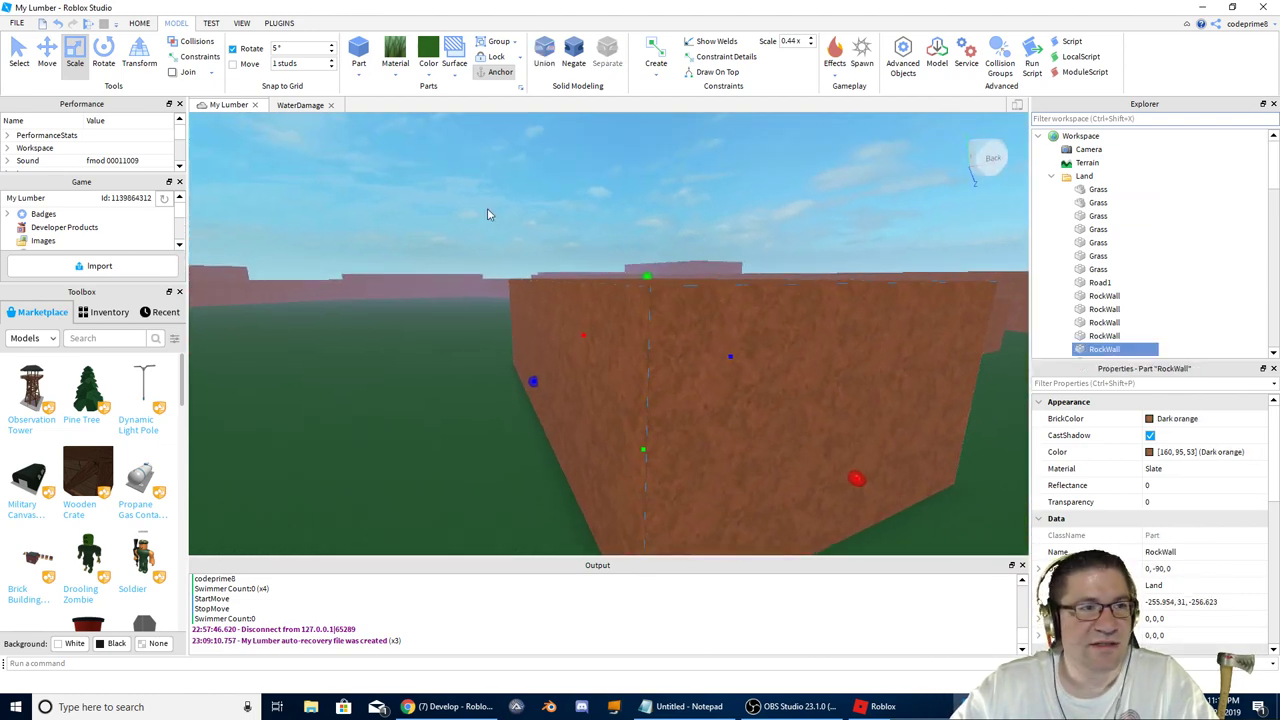
{"action": "right_click_drag", "start_coordinate": [689, 306], "coordinate": [580, 280]}
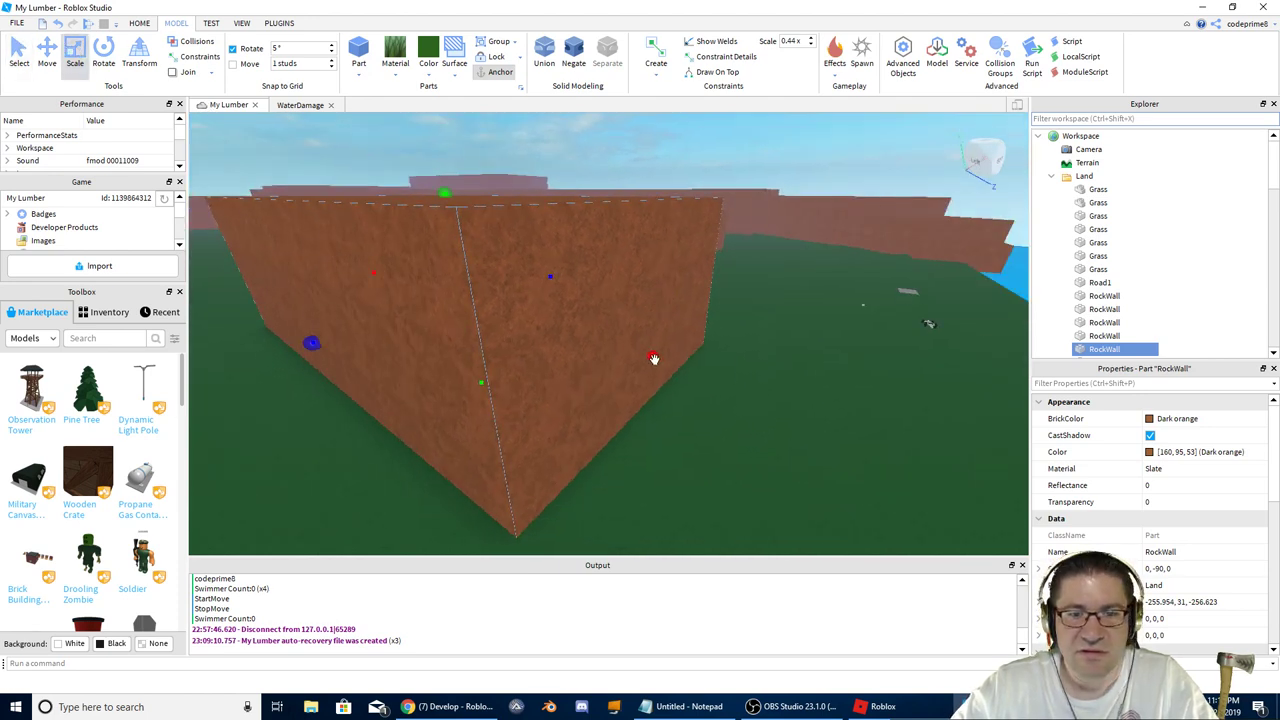
{"action": "left_click_drag", "start_coordinate": [653, 358], "coordinate": [480, 334]}
{"action": "right_click_drag", "start_coordinate": [480, 334], "coordinate": [485, 332]}
{"action": "left_click_drag", "start_coordinate": [488, 337], "coordinate": [424, 326]}
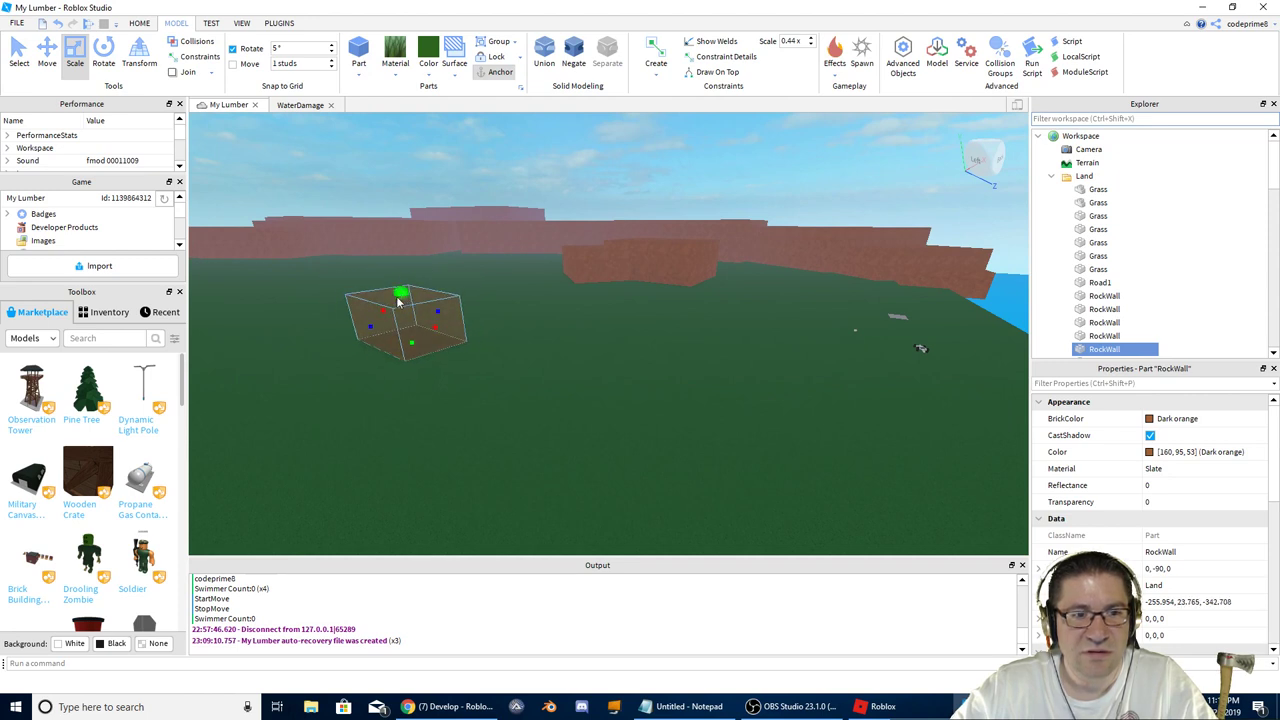
Step: Stretch the shrunken RockWall evenly from both sides along its horizontal axes into a long, low block
{"action": "left_click", "coordinate": [445, 336], "text": "ctrl"}
{"action": "left_click", "coordinate": [428, 329]}
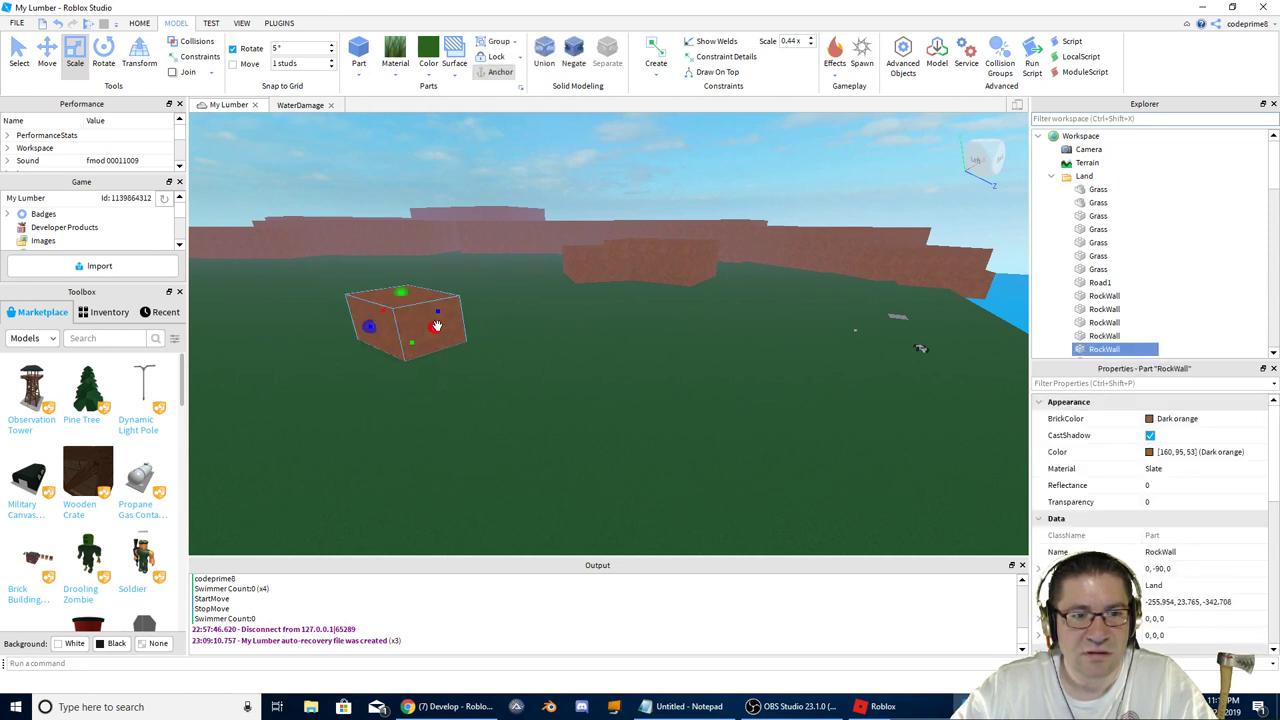
{"action": "left_click_drag", "start_coordinate": [452, 342], "coordinate": [464, 346], "text": "ctrl"}
{"action": "left_click", "coordinate": [372, 333], "text": "ctrl"}
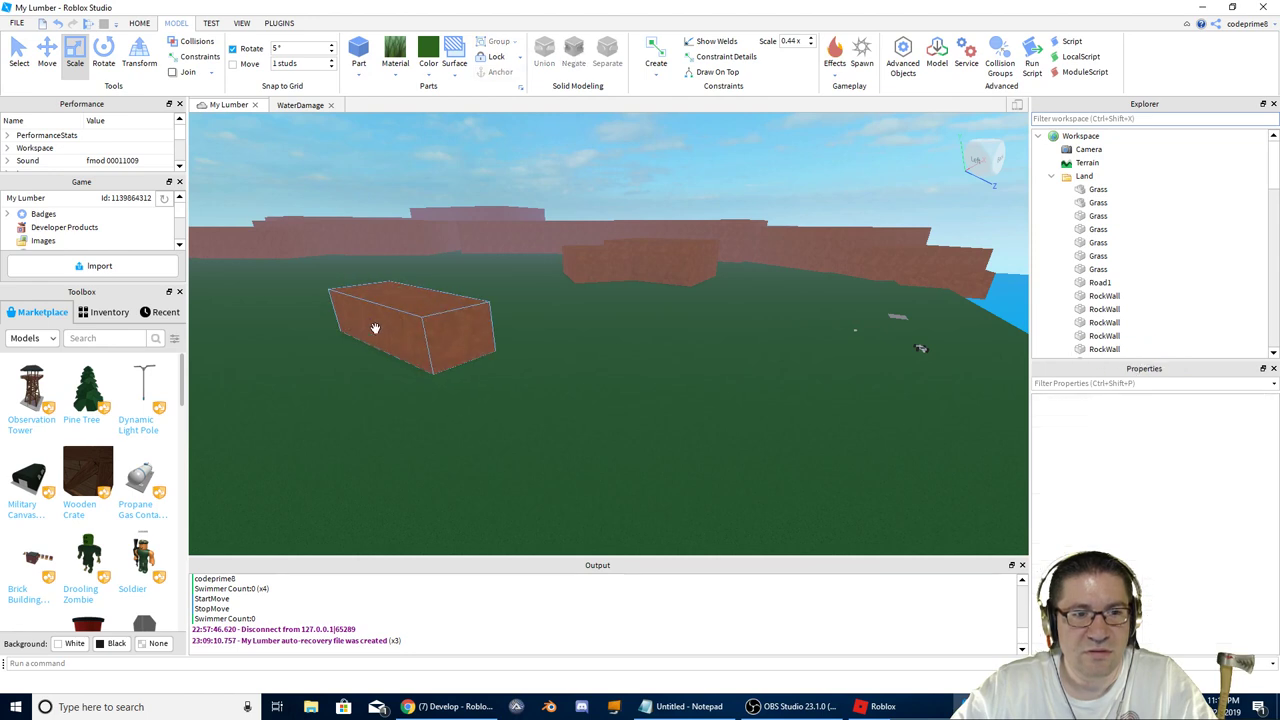
{"action": "left_click", "coordinate": [375, 328]}
{"action": "left_click_drag", "start_coordinate": [369, 326], "coordinate": [358, 338], "text": "ctrl"}
Step: Duplicate the elongated RockWall and place the copy far across the grass
{"action": "right_click_drag", "start_coordinate": [394, 342], "coordinate": [428, 326]}
{"action": "key", "text": "w"}
{"action": "left_click", "coordinate": [411, 319]}
{"action": "key", "text": "a"}
{"action": "key", "text": "w"}
{"action": "key", "text": "w"}
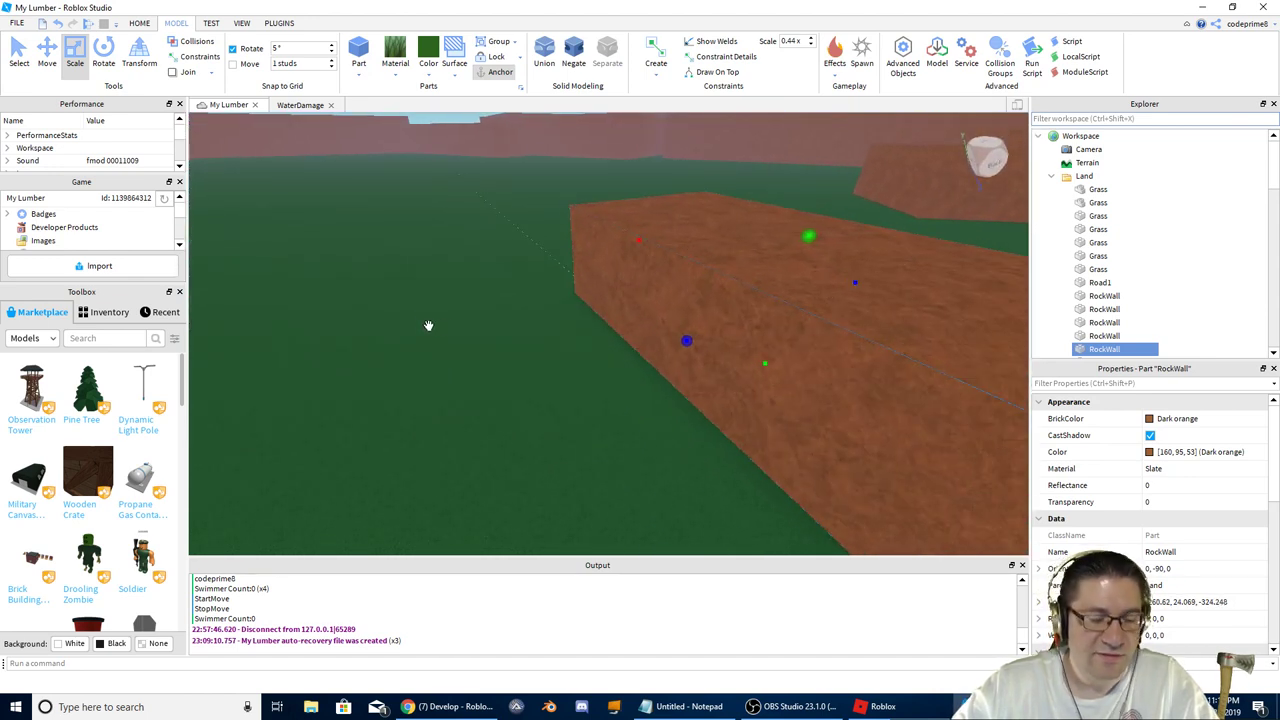
{"action": "key", "text": "ctrl+d"}
{"action": "right_click_drag", "start_coordinate": [788, 323], "coordinate": [788, 323]}
{"action": "key", "text": "s"}
{"action": "left_click_drag", "start_coordinate": [788, 323], "coordinate": [349, 231]}
{"action": "key", "text": "a"}
{"action": "key", "text": "s"}
{"action": "right_click_drag", "start_coordinate": [349, 231], "coordinate": [349, 230]}
{"action": "key", "text": "s"}
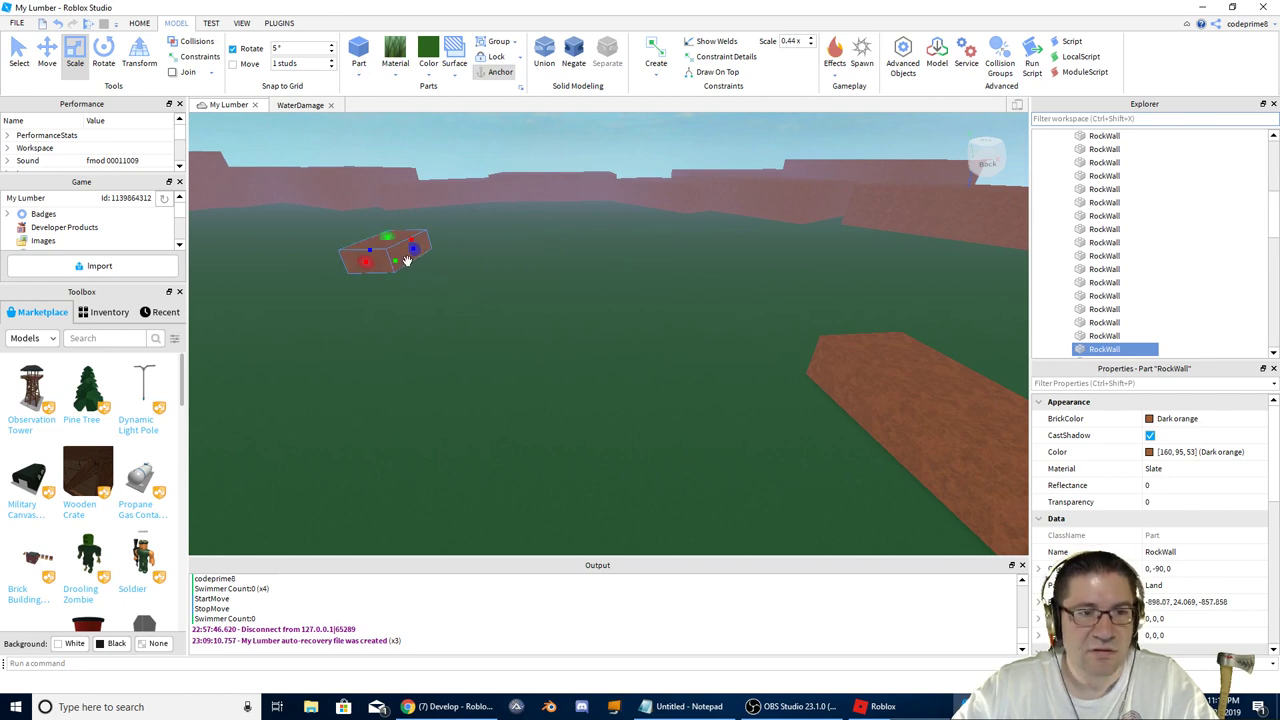
Step: Place another RockWall copy farther along the grass and rotate the first copy to -25 degrees about the vertical axis
{"action": "right_click_drag", "start_coordinate": [459, 274], "coordinate": [459, 274]}
{"action": "key", "text": "s"}
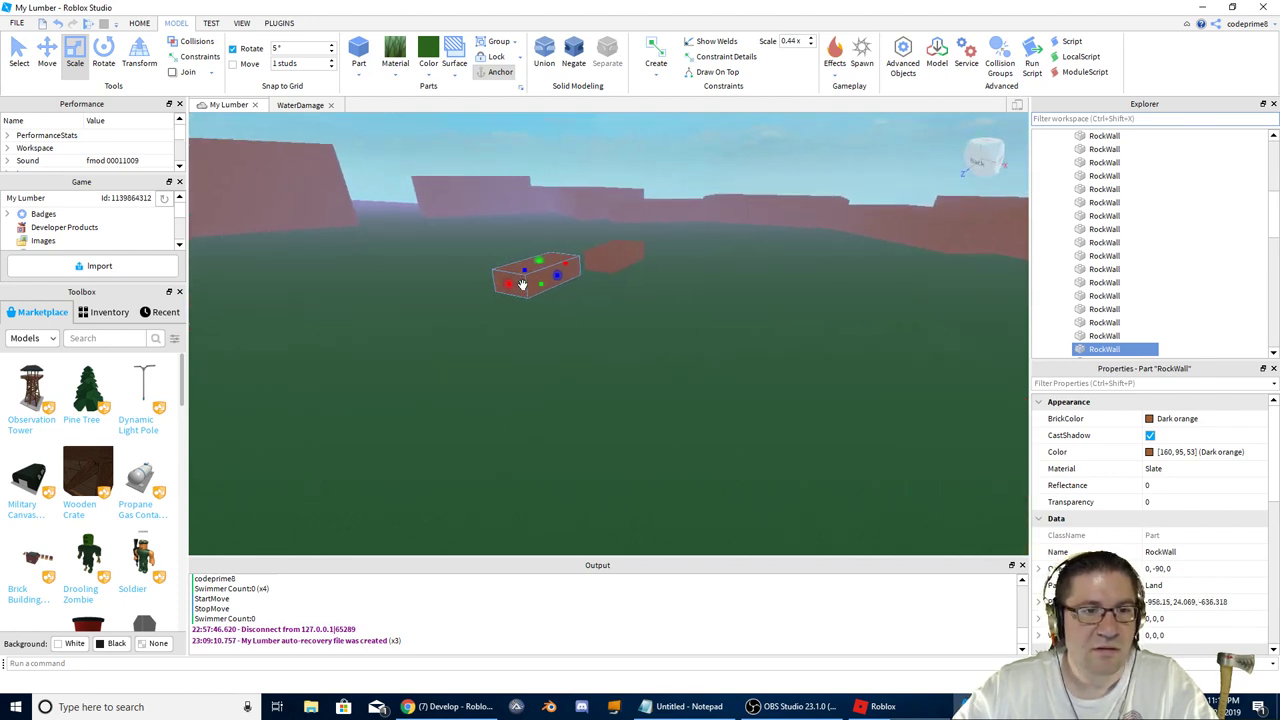
{"action": "left_click_drag", "start_coordinate": [521, 285], "coordinate": [303, 238]}
{"action": "right_click_drag", "start_coordinate": [511, 281], "coordinate": [511, 281]}
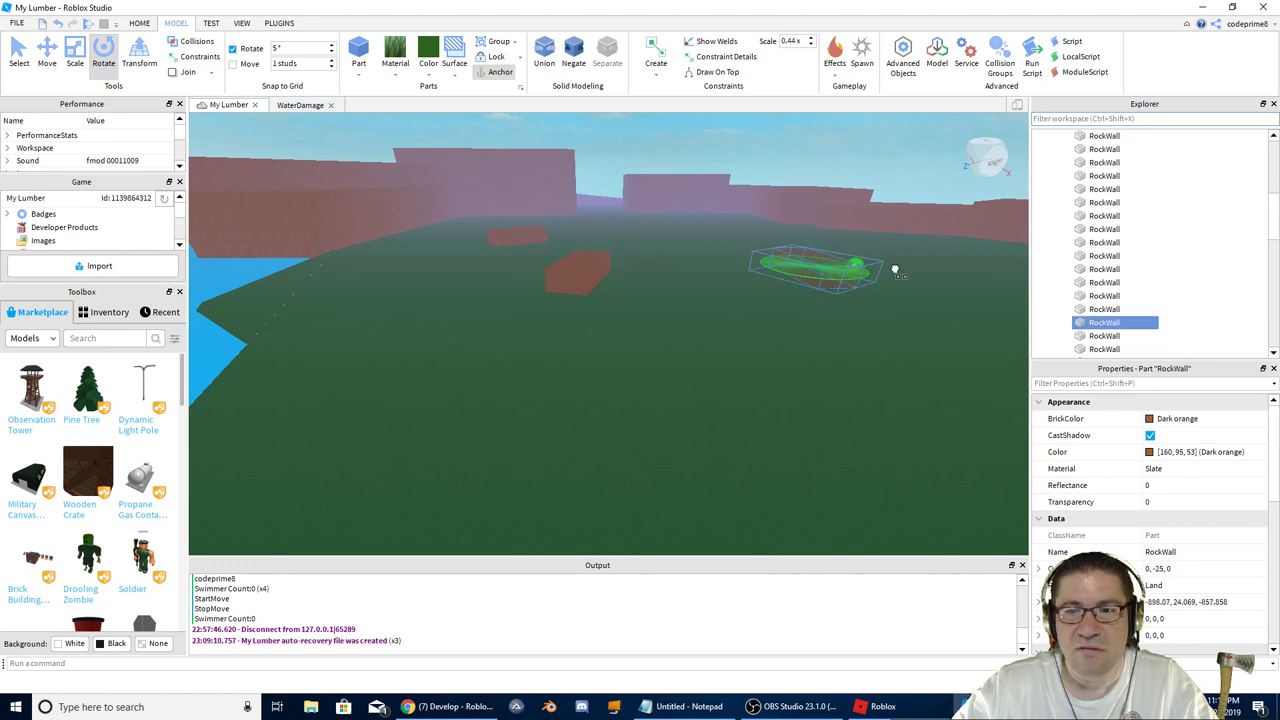
Step: Select the original elongated RockWall and turn it about its vertical axis
{"action": "right_click_drag", "start_coordinate": [895, 270], "coordinate": [895, 270]}
{"action": "left_click", "coordinate": [834, 338]}
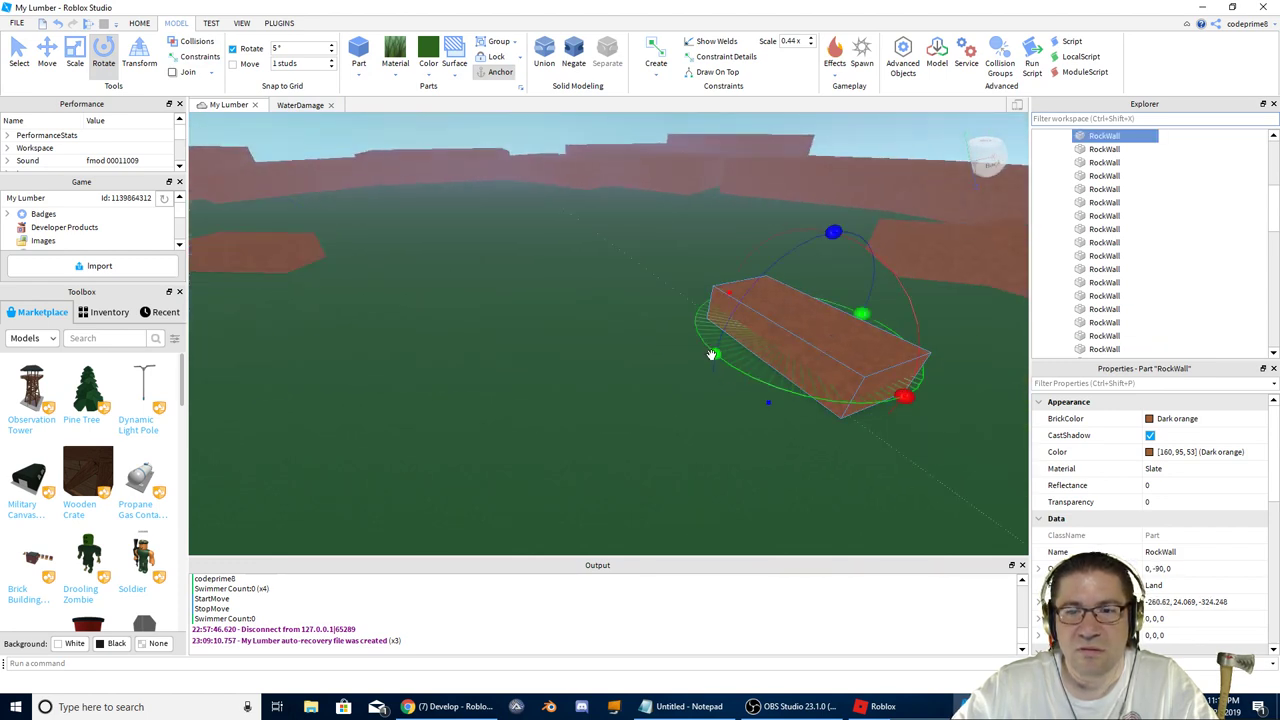
{"action": "left_click_drag", "start_coordinate": [711, 355], "coordinate": [684, 334]}
Step: Duplicate the RockWall angled at -25 degrees and slide the copy along its length to extend the wall
{"action": "mouse_move", "coordinate": [741, 370]}
{"action": "right_mouse_down"}
{"action": "mouse_move", "coordinate": [771, 384]}
{"action": "mouse_move", "coordinate": [760, 376]}
{"action": "right_mouse_up"}
{"action": "key", "text": "w"}
{"action": "key", "text": "w"}
{"action": "key", "text": "a"}
{"action": "key", "text": "w"}
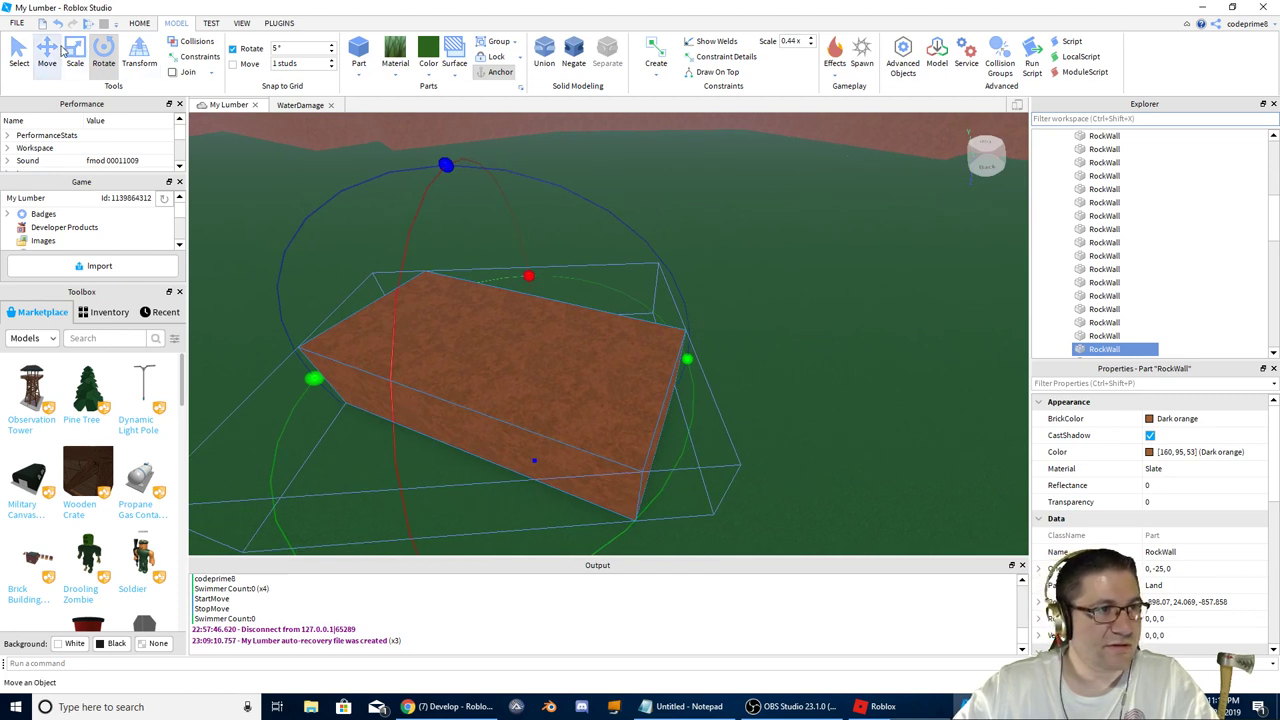
{"action": "left_click", "coordinate": [46, 56]}
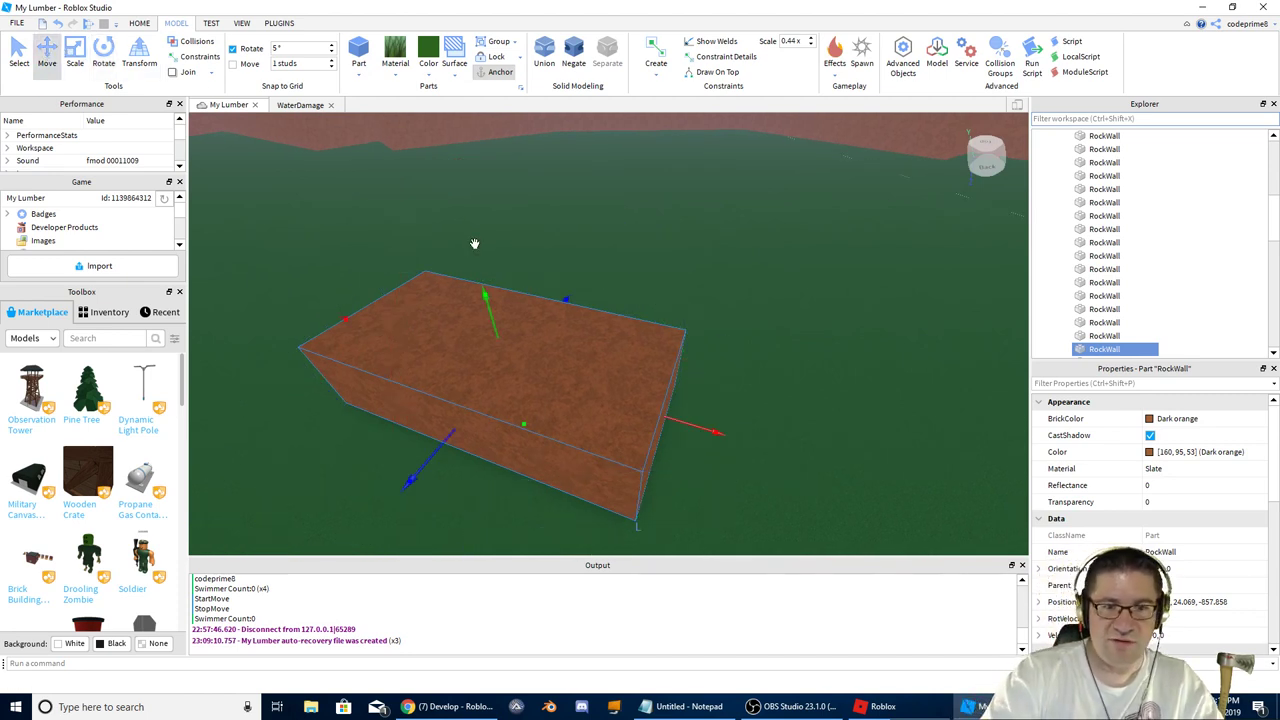
{"action": "left_click_drag", "start_coordinate": [705, 431], "coordinate": [954, 500]}
{"action": "scroll", "coordinate": [954, 500], "scroll_direction": "down", "scroll_amount": 3}
{"action": "right_click_drag", "start_coordinate": [951, 500], "coordinate": [951, 502]}
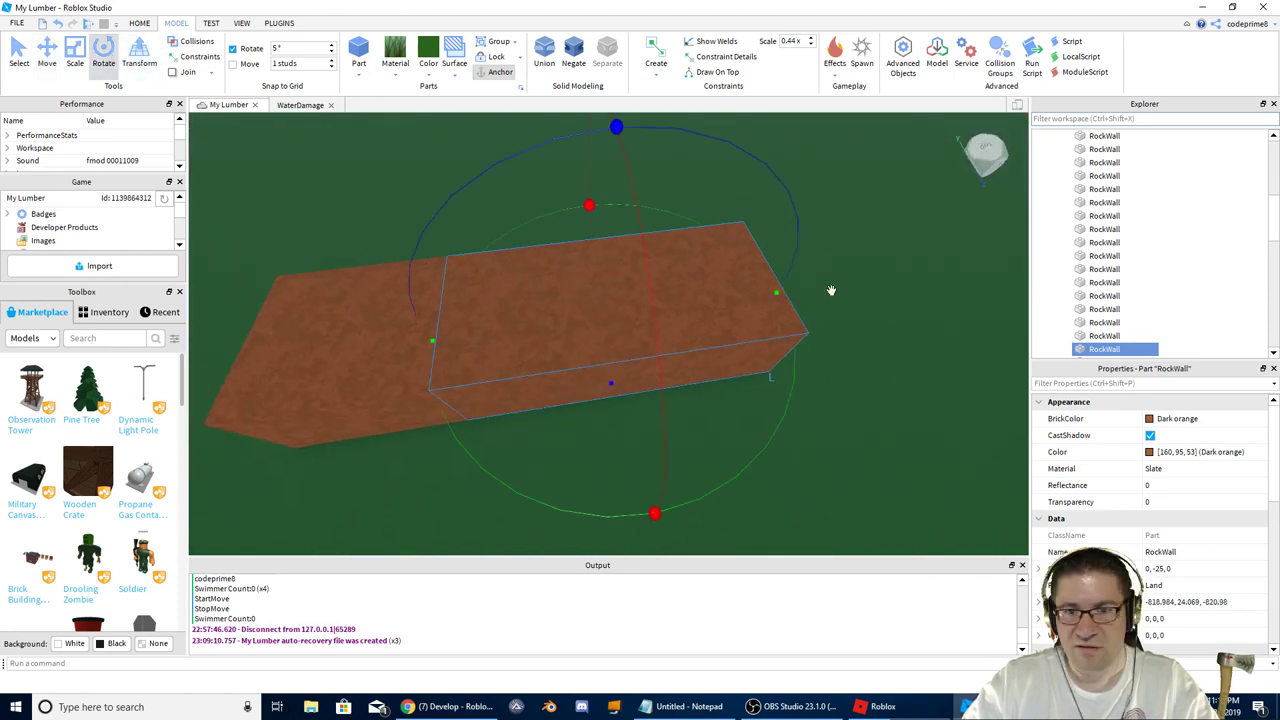
Step: Rotate the overlapping copy to -70 degrees and move it against the first block to form a bent wall
{"action": "left_click_drag", "start_coordinate": [774, 290], "coordinate": [764, 406]}
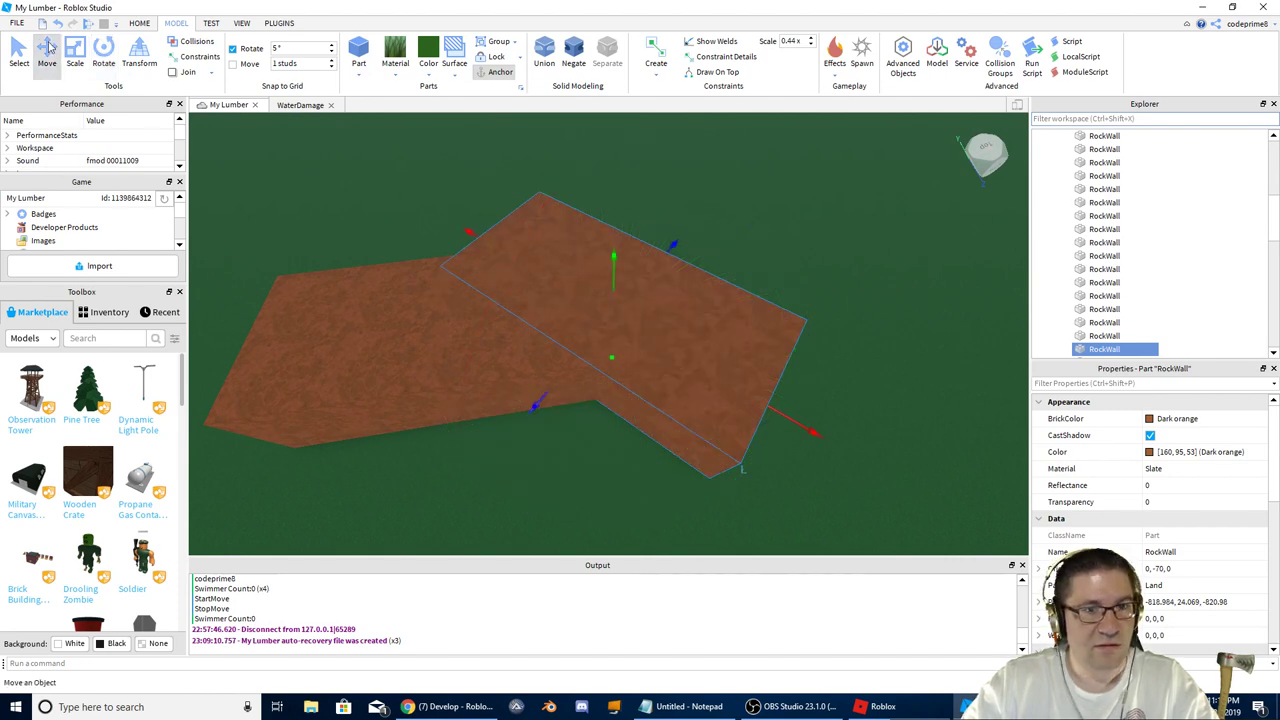
{"action": "left_click_drag", "start_coordinate": [792, 417], "coordinate": [970, 540]}
{"action": "left_click_drag", "start_coordinate": [782, 299], "coordinate": [787, 328]}
{"action": "left_click_drag", "start_coordinate": [980, 549], "coordinate": [921, 439]}
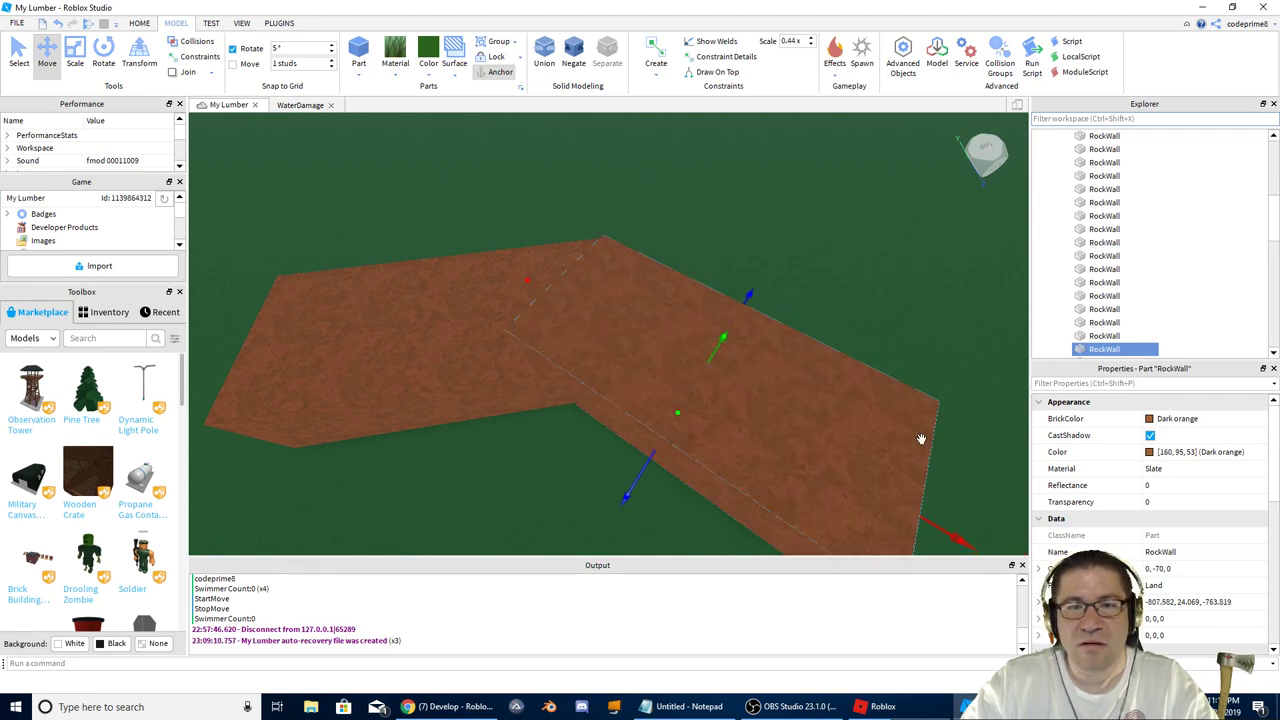
{"action": "left_click_drag", "start_coordinate": [747, 297], "coordinate": [742, 300]}
Step: Duplicate the RockWall angled at -45 degrees and slide the copy along its length to extend that wall
{"action": "right_click_drag", "start_coordinate": [742, 300], "coordinate": [756, 279]}
{"action": "key", "text": "d"}
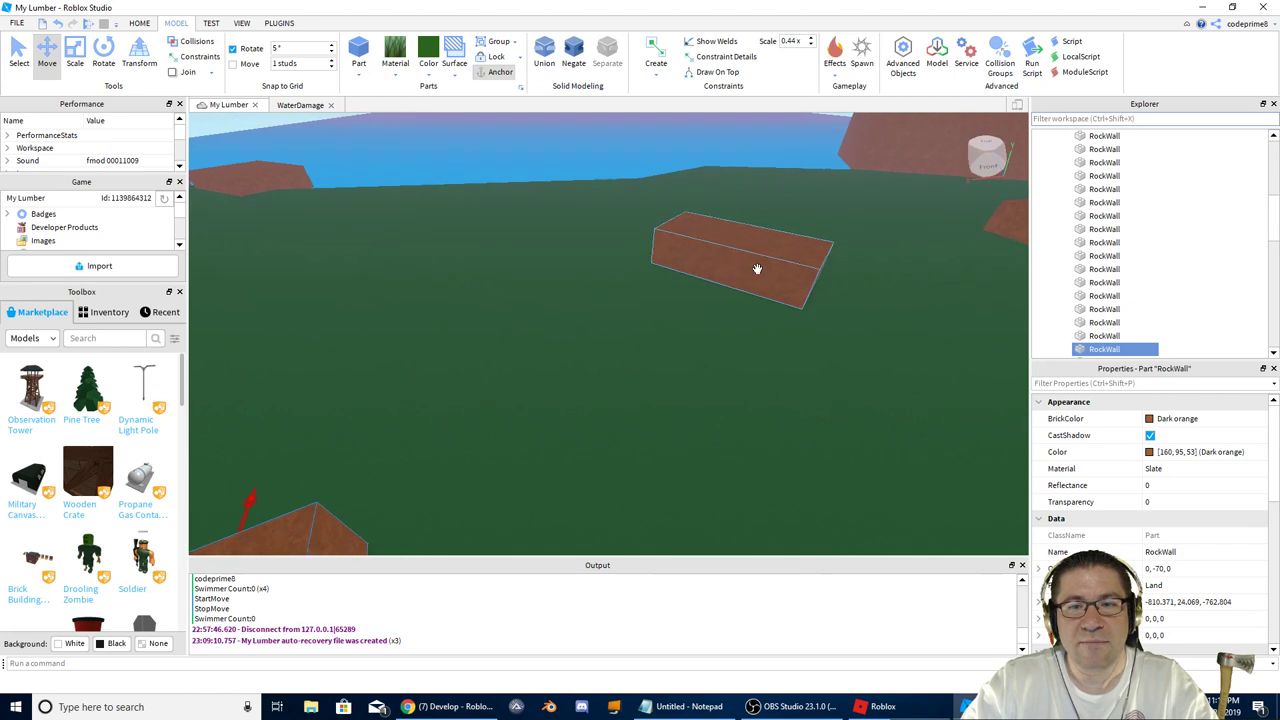
{"action": "right_click_drag", "start_coordinate": [743, 332], "coordinate": [743, 333]}
{"action": "key", "text": "d"}
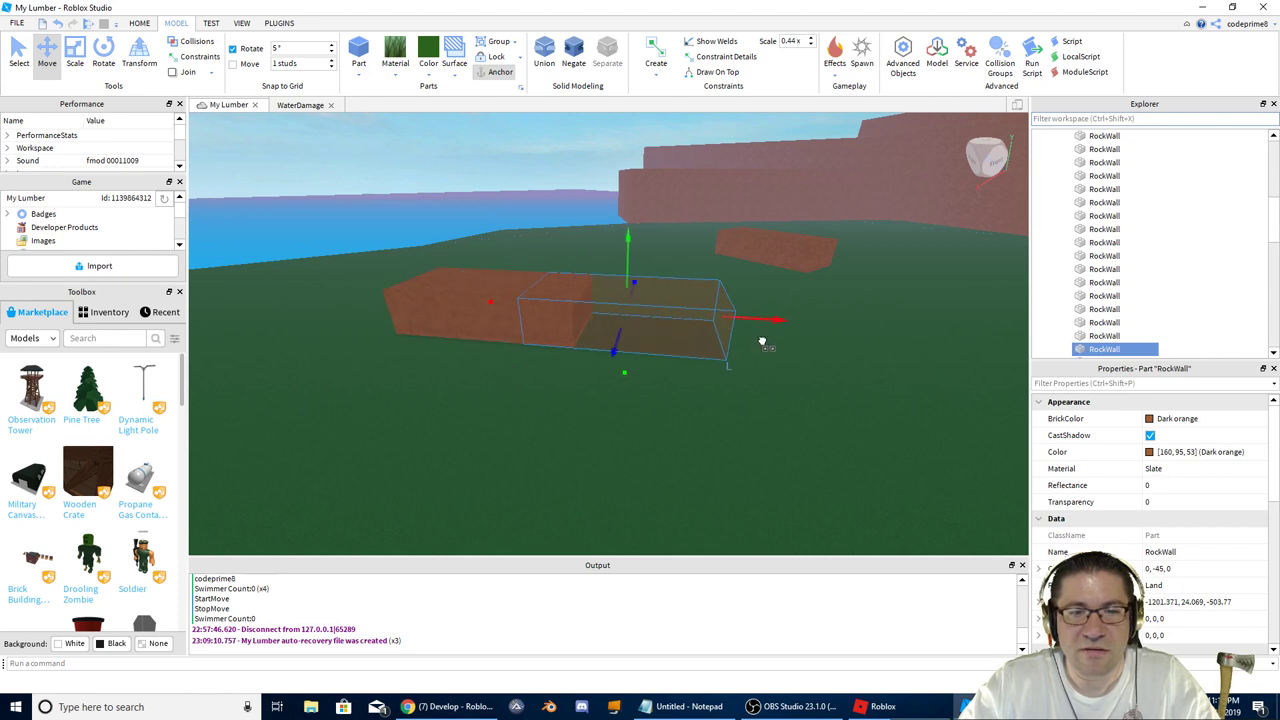
{"action": "left_click_drag", "start_coordinate": [797, 345], "coordinate": [773, 342]}
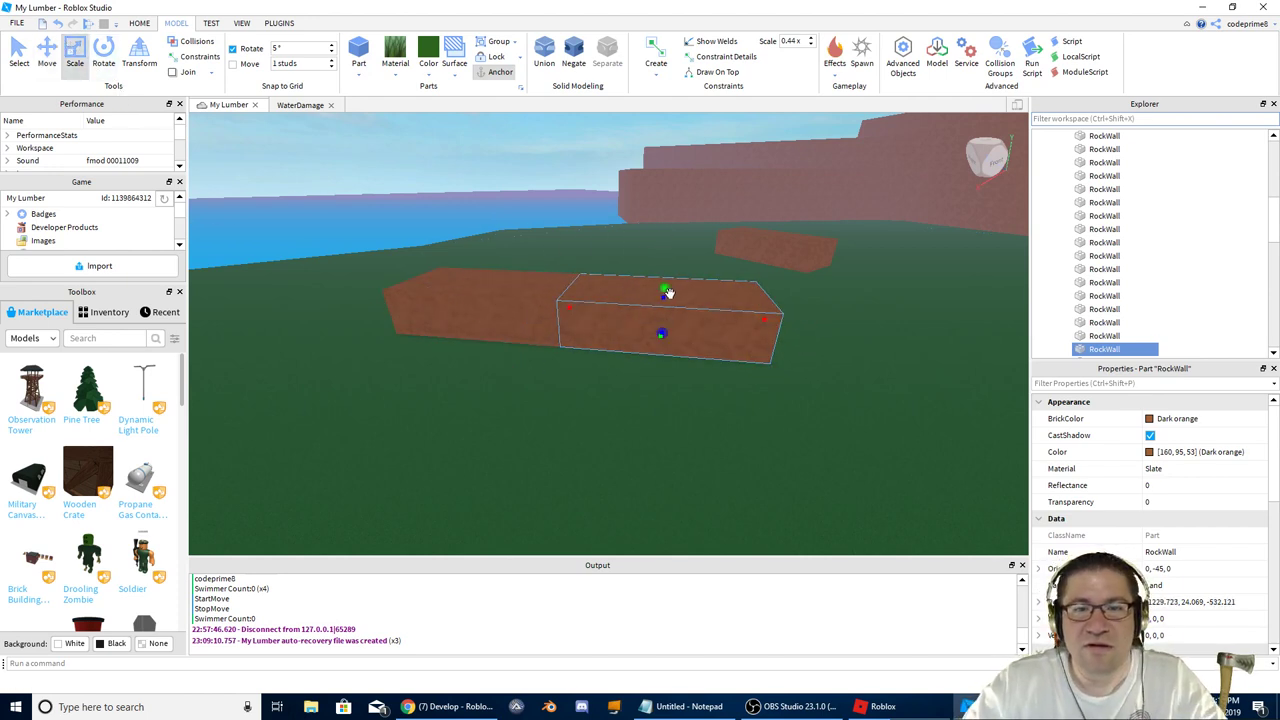
Step: Scale the copy up so it is taller and longer than its neighbour, and rotate it to -20 degrees
{"action": "left_click_drag", "start_coordinate": [665, 289], "coordinate": [672, 272]}
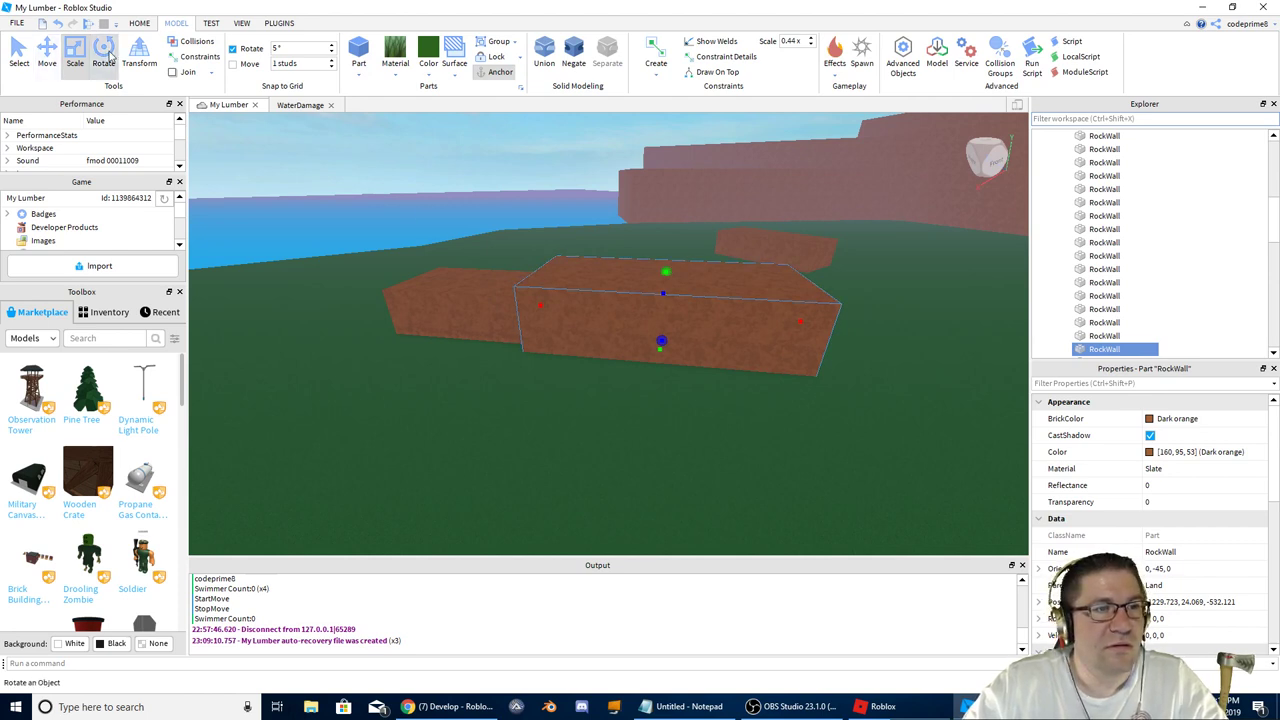
{"action": "left_click_drag", "start_coordinate": [528, 300], "coordinate": [522, 327]}
Step: Examine the placed rock walls on the grass and the tall boundary walls around the land
{"action": "right_click_drag", "start_coordinate": [597, 349], "coordinate": [549, 354]}
{"action": "key", "text": "w"}
{"action": "key", "text": "w"}
{"action": "key", "text": "w"}
{"action": "key", "text": "w"}
{"action": "key", "text": "w"}
{"action": "key", "text": "w"}
{"action": "key", "text": "w"}
{"action": "key", "text": "w"}
{"action": "key", "text": "w"}
{"action": "key", "text": "w"}
{"action": "key", "text": "w"}
{"action": "scroll", "coordinate": [549, 354], "scroll_direction": "down", "scroll_amount": 5}
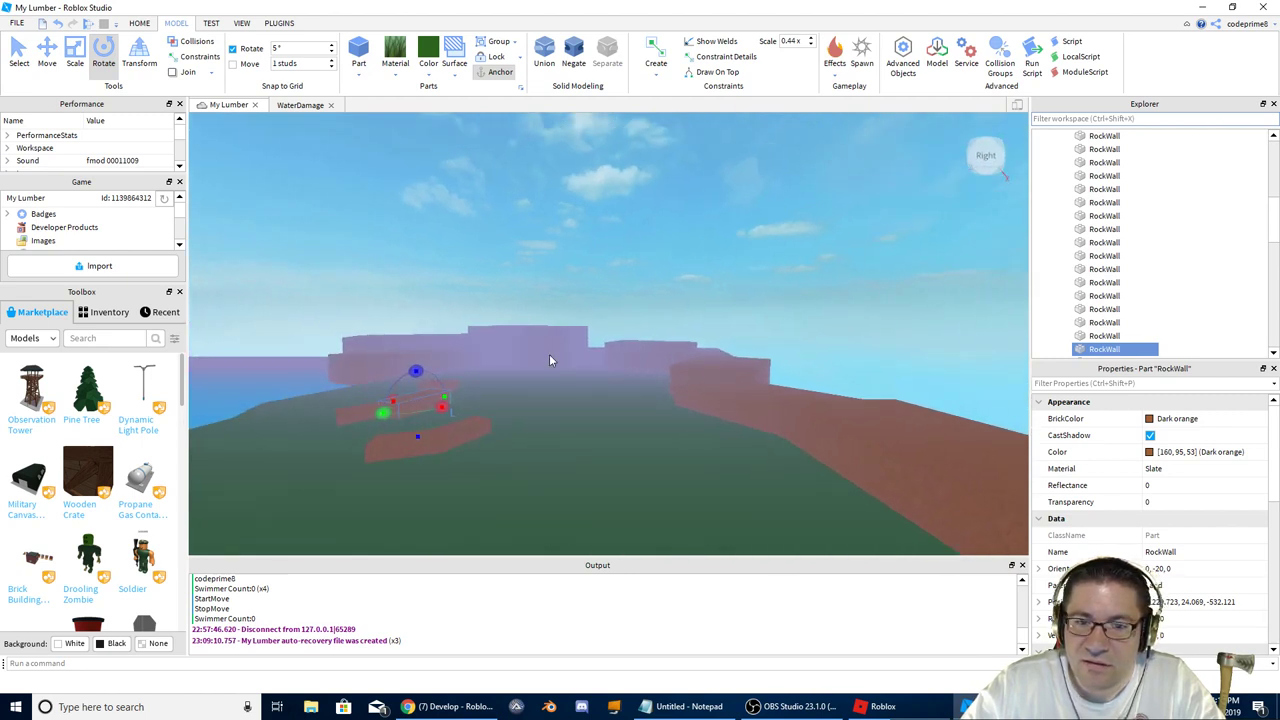
{"action": "scroll", "coordinate": [549, 354], "scroll_direction": "up", "scroll_amount": 8}
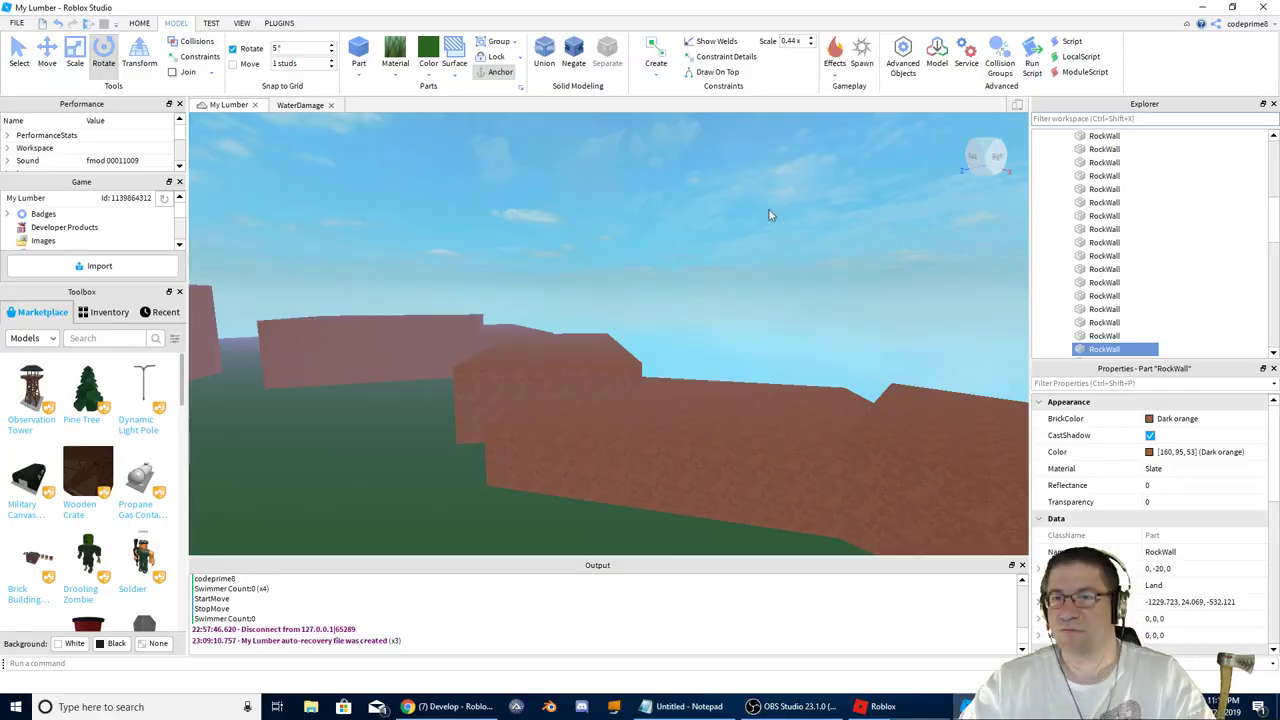
Step: Switch to the running Roblox game and examine the grass and layered rock cliffs near the axe shop as reference
{"action": "key", "text": "alt+Tab"}
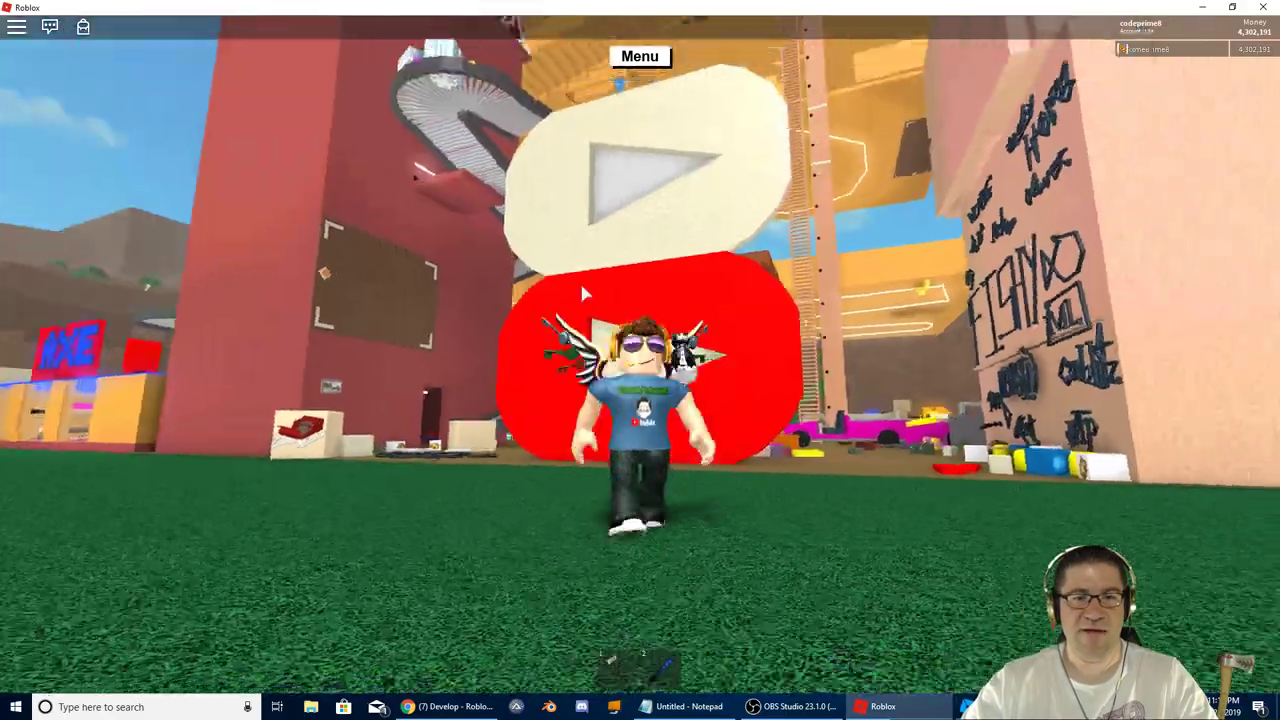
{"action": "right_click_drag", "start_coordinate": [580, 285], "coordinate": [580, 285]}
{"action": "key", "text": "w"}
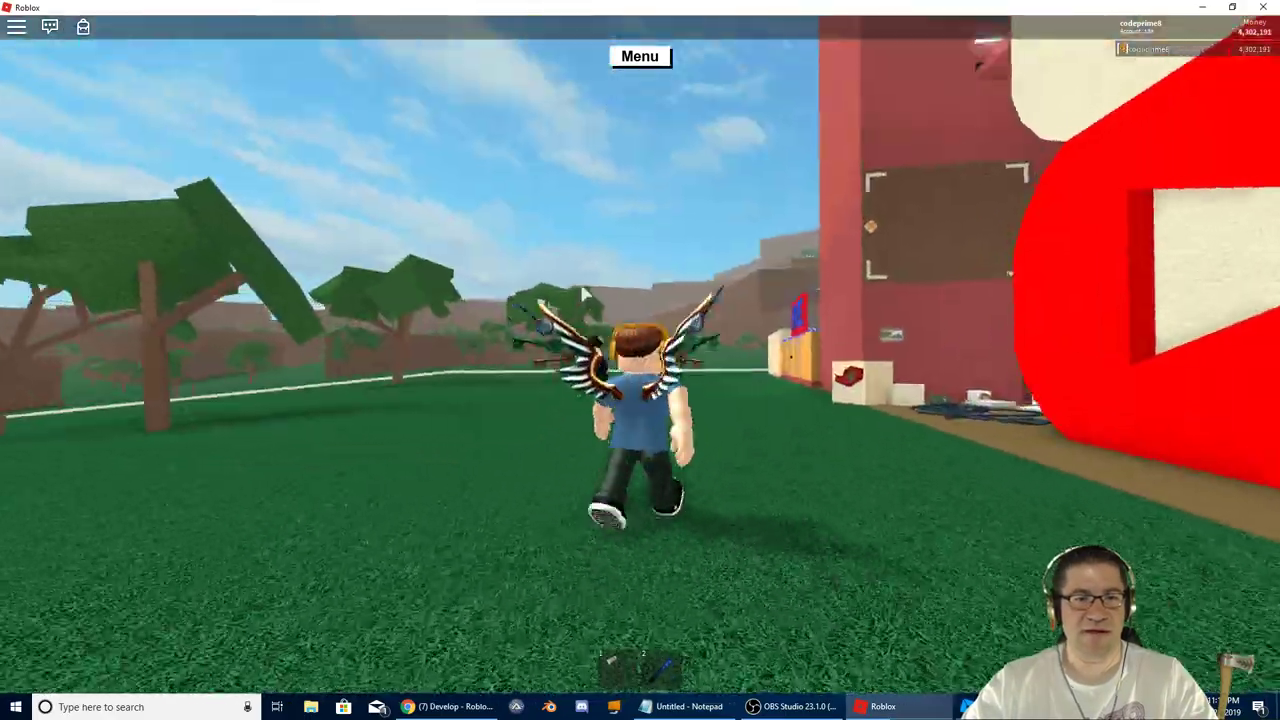
{"action": "scroll", "coordinate": [580, 285], "scroll_direction": "up", "scroll_amount": 5}
{"action": "scroll", "coordinate": [640, 362], "scroll_direction": "down", "scroll_amount": 6}
{"action": "key", "text": "w"}
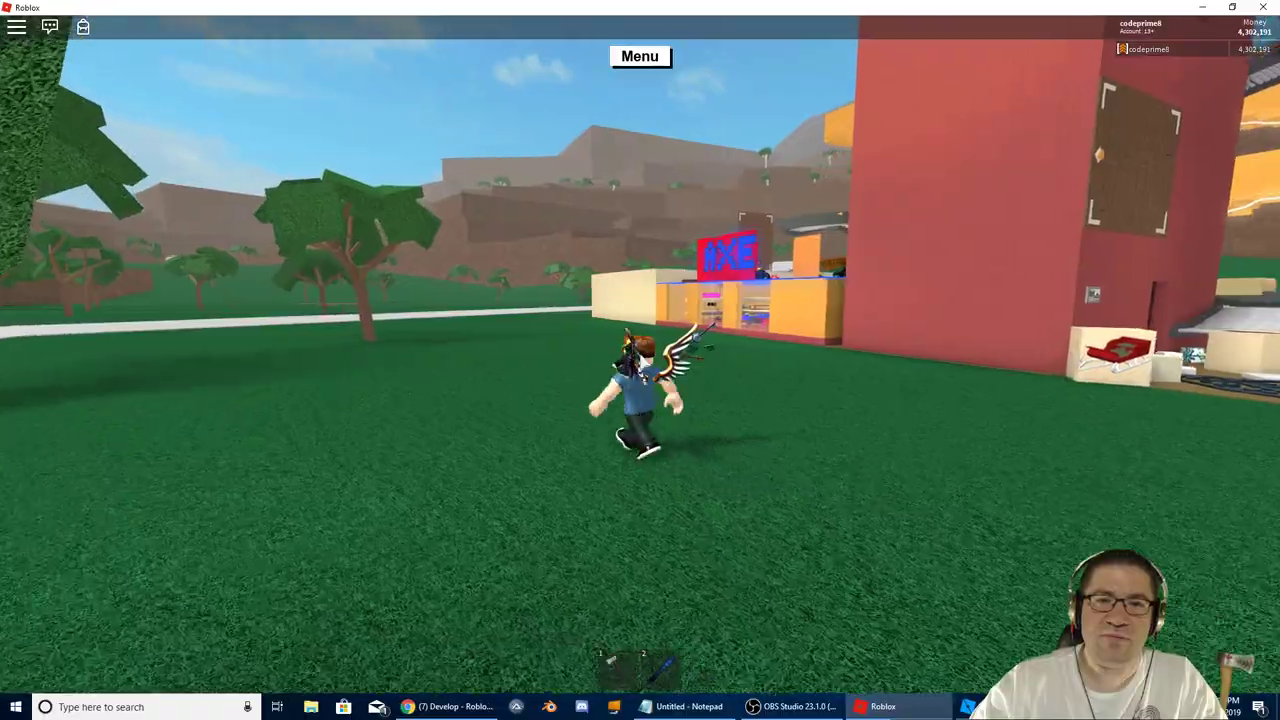
{"action": "key", "text": "a"}
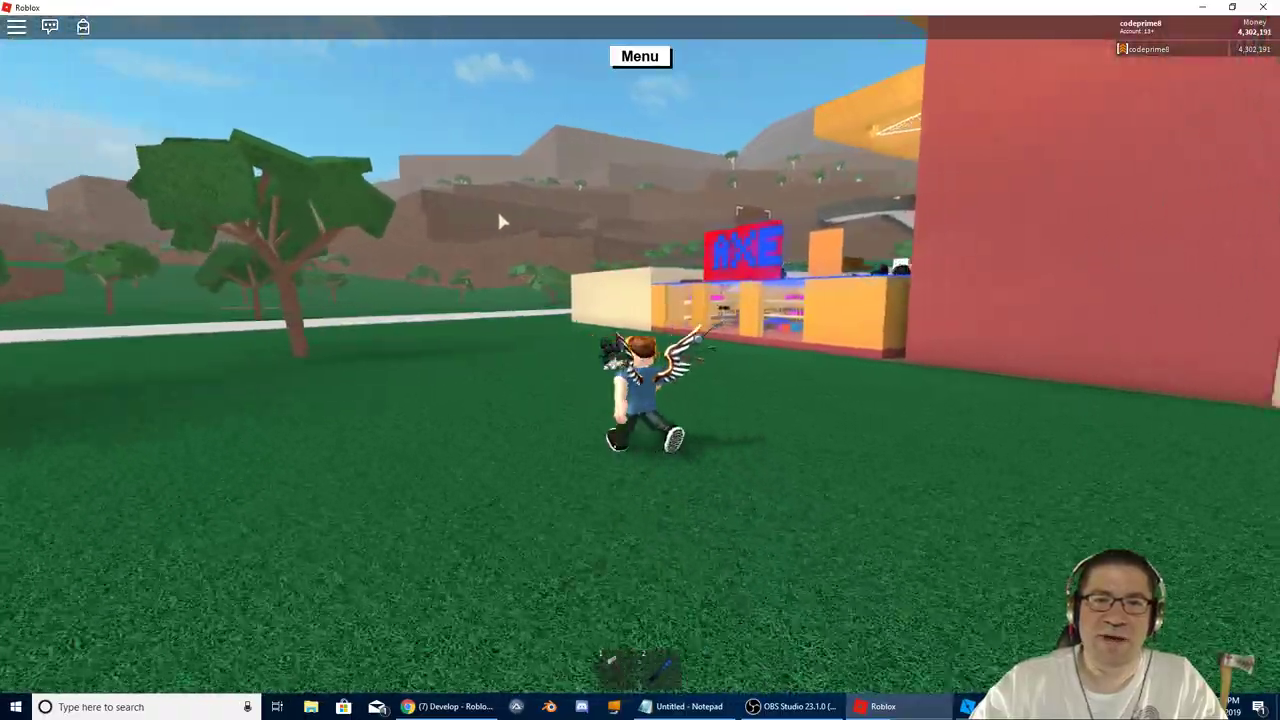
{"action": "right_click_drag", "start_coordinate": [498, 214], "coordinate": [498, 214]}
{"action": "key", "text": "w"}
{"action": "right_click_drag", "start_coordinate": [402, 160], "coordinate": [402, 160]}
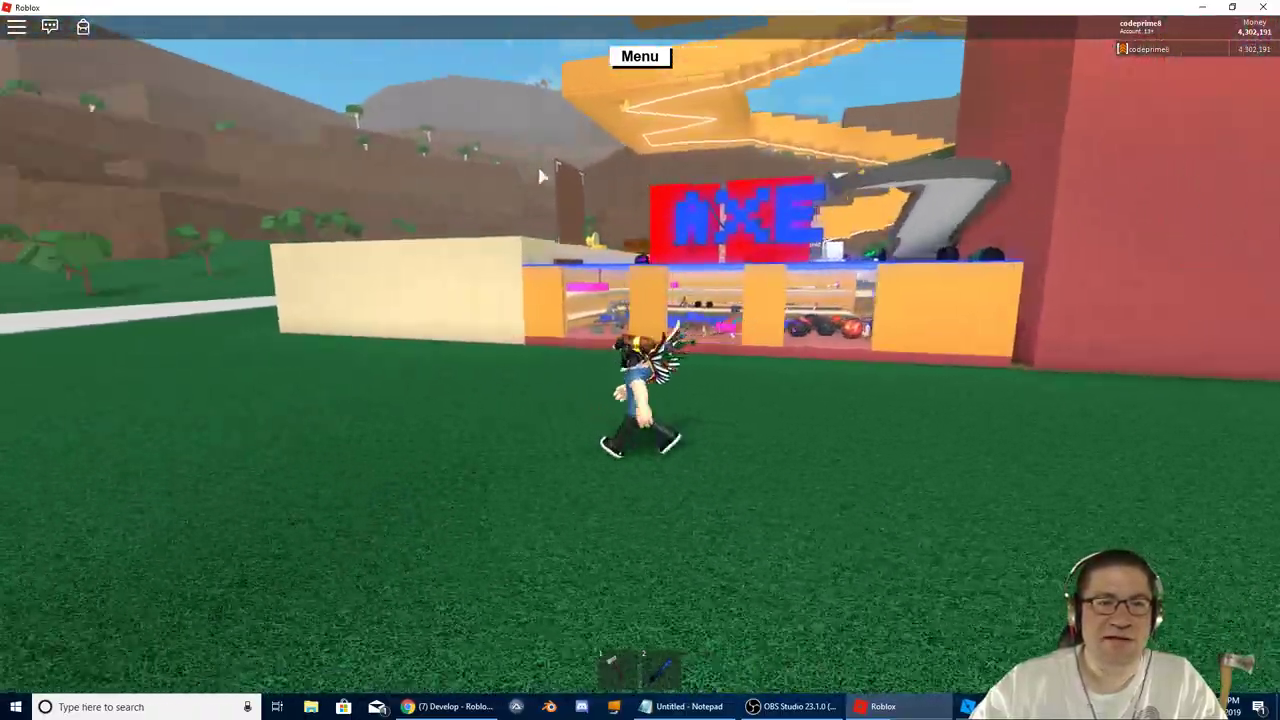
{"action": "right_click_drag", "start_coordinate": [533, 174], "coordinate": [533, 174]}
{"action": "key", "text": "w"}
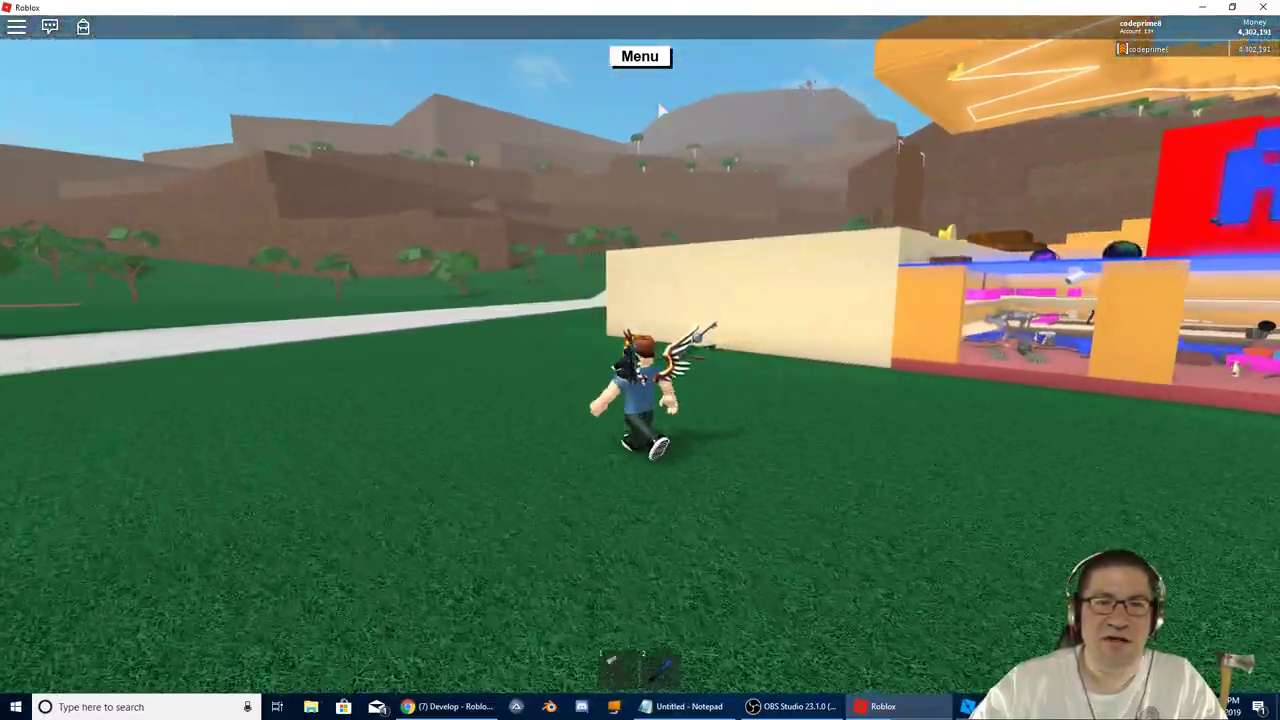
Step: Cross the white road in the game and examine the low rock ledges, trees and surrounding cliffs from above
{"action": "right_click_drag", "start_coordinate": [611, 144], "coordinate": [608, 140]}
{"action": "key", "text": "w"}
{"action": "key", "text": "w"}
{"action": "key", "text": "d"}
{"action": "key", "text": "Left"}
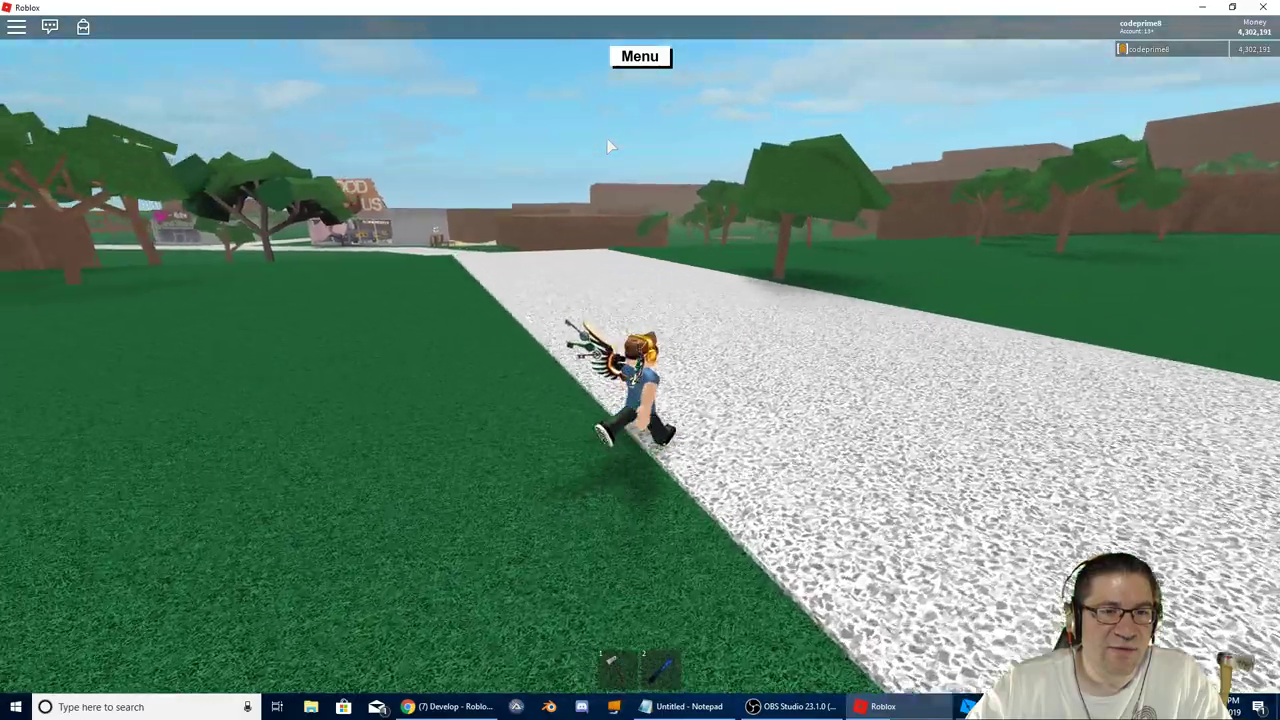
{"action": "scroll", "coordinate": [607, 138], "scroll_direction": "down", "scroll_amount": 6}
{"action": "key", "text": "Left"}
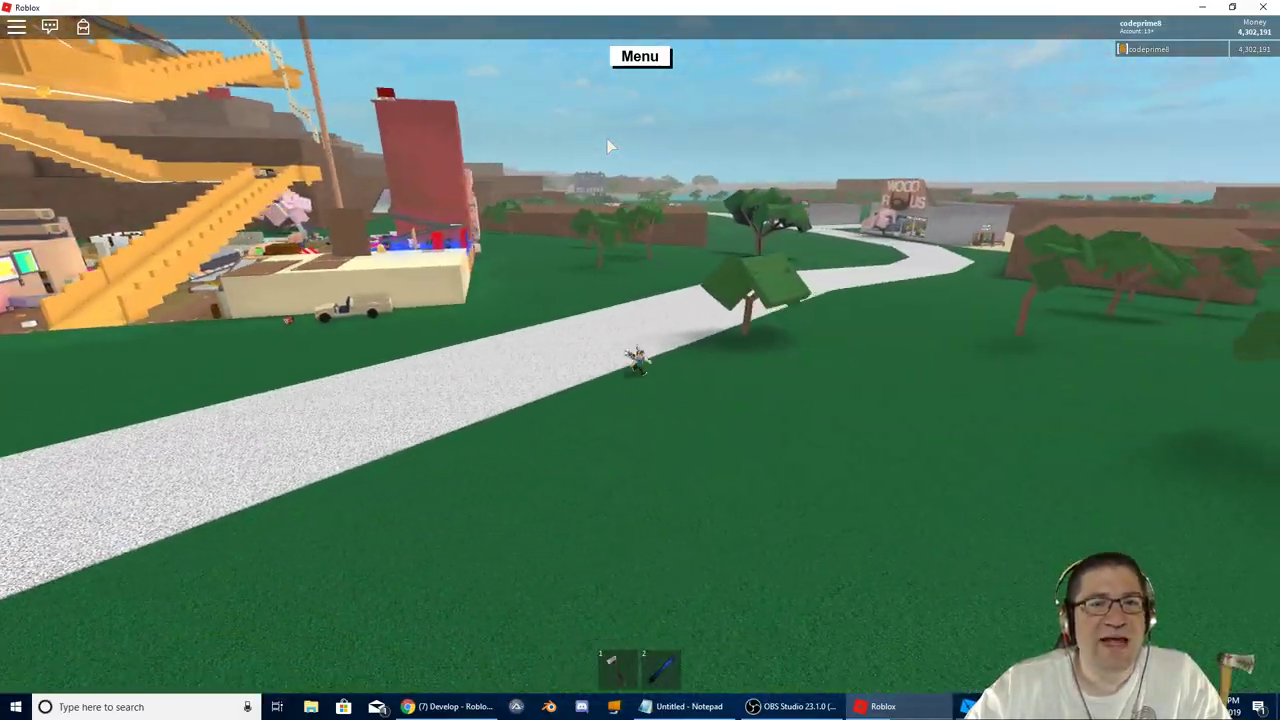
{"action": "right_click_drag", "start_coordinate": [719, 174], "coordinate": [722, 178]}
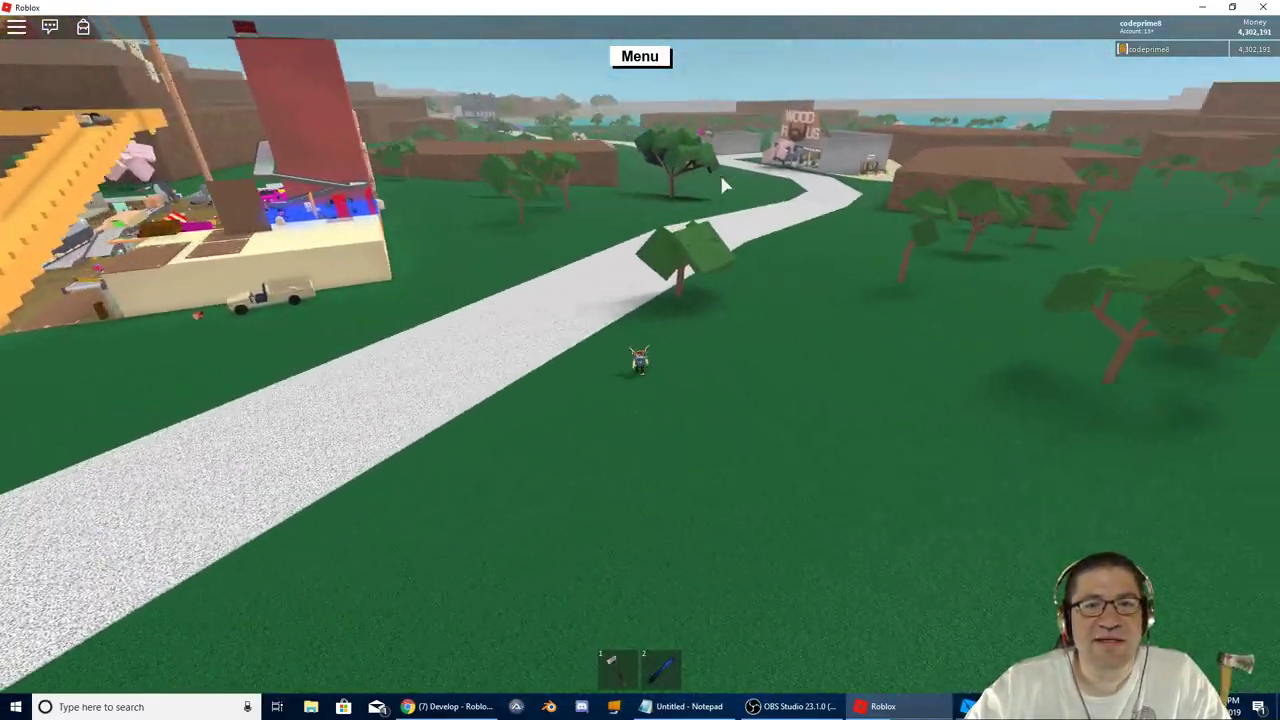
{"action": "right_click_drag", "start_coordinate": [592, 133], "coordinate": [590, 131]}
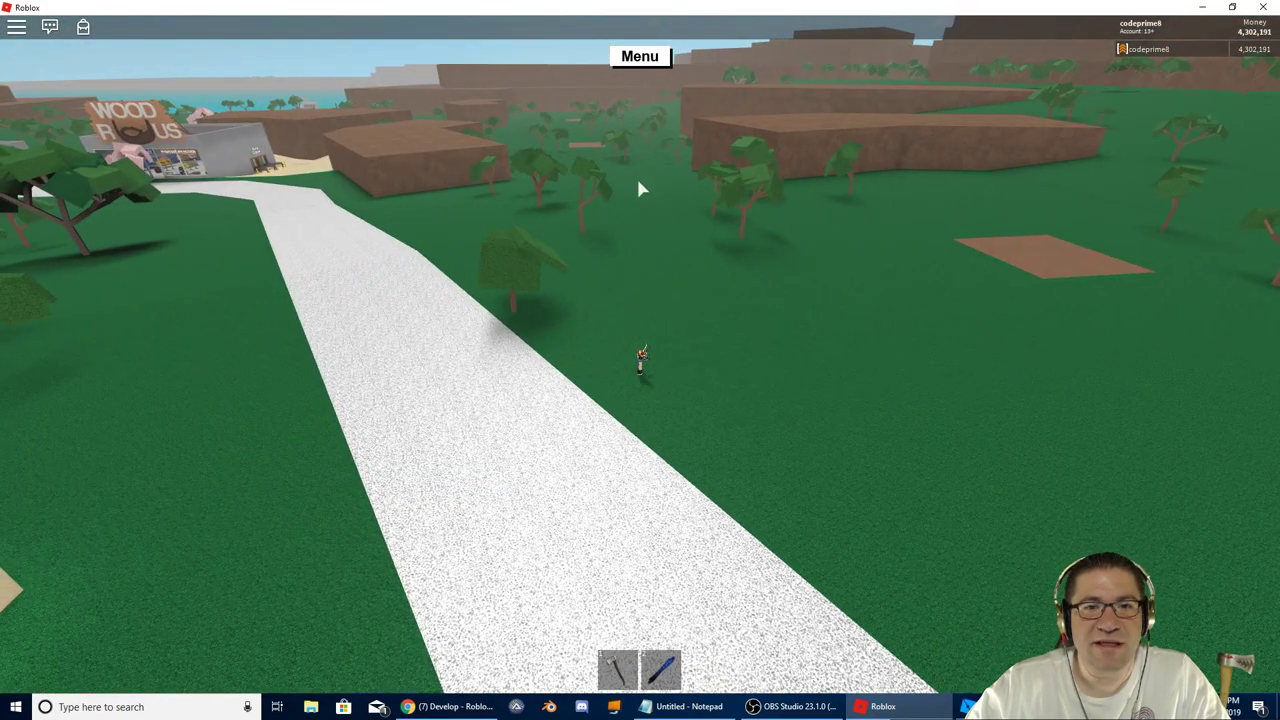
{"action": "key", "text": "Right"}
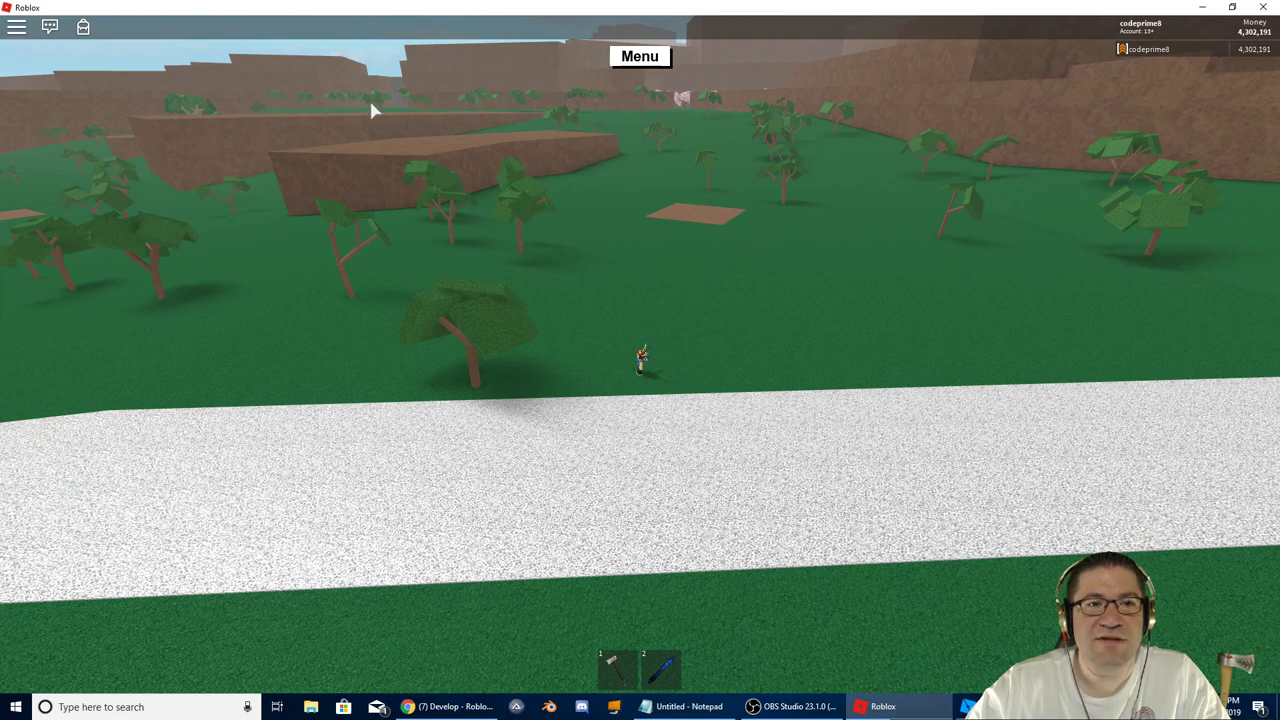
{"action": "key", "text": "Right"}
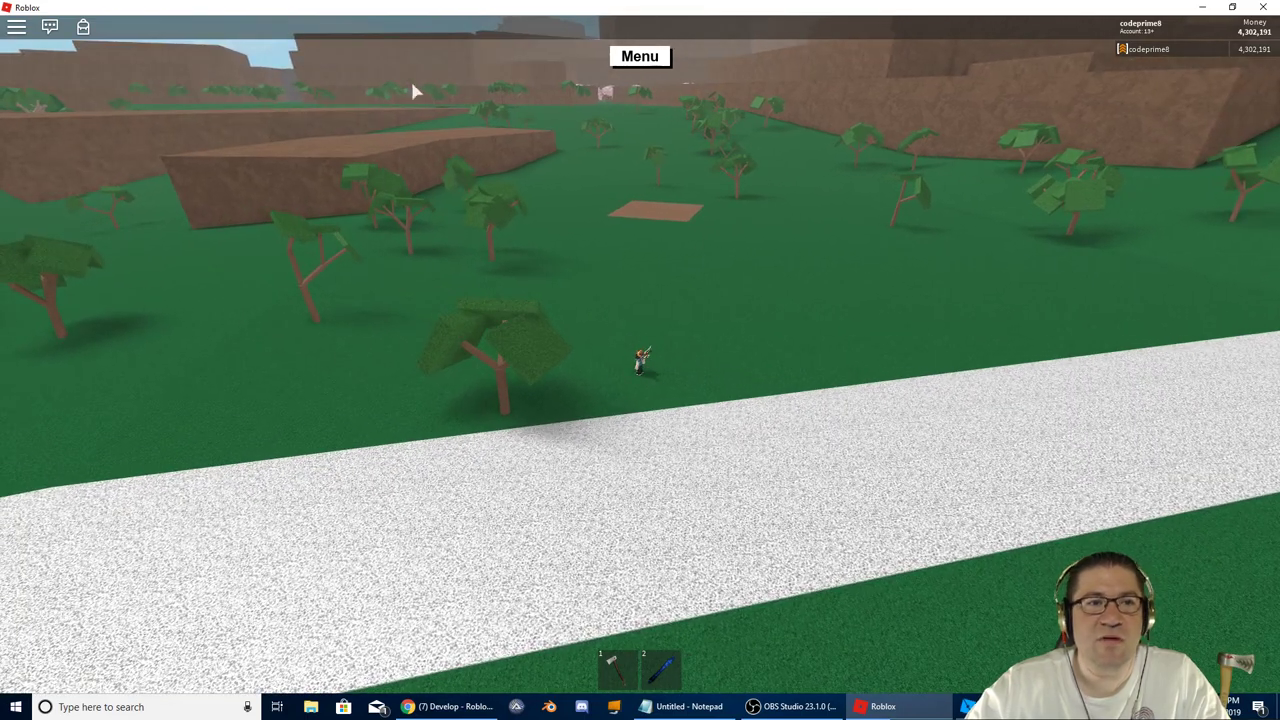
{"action": "key", "text": "Right"}
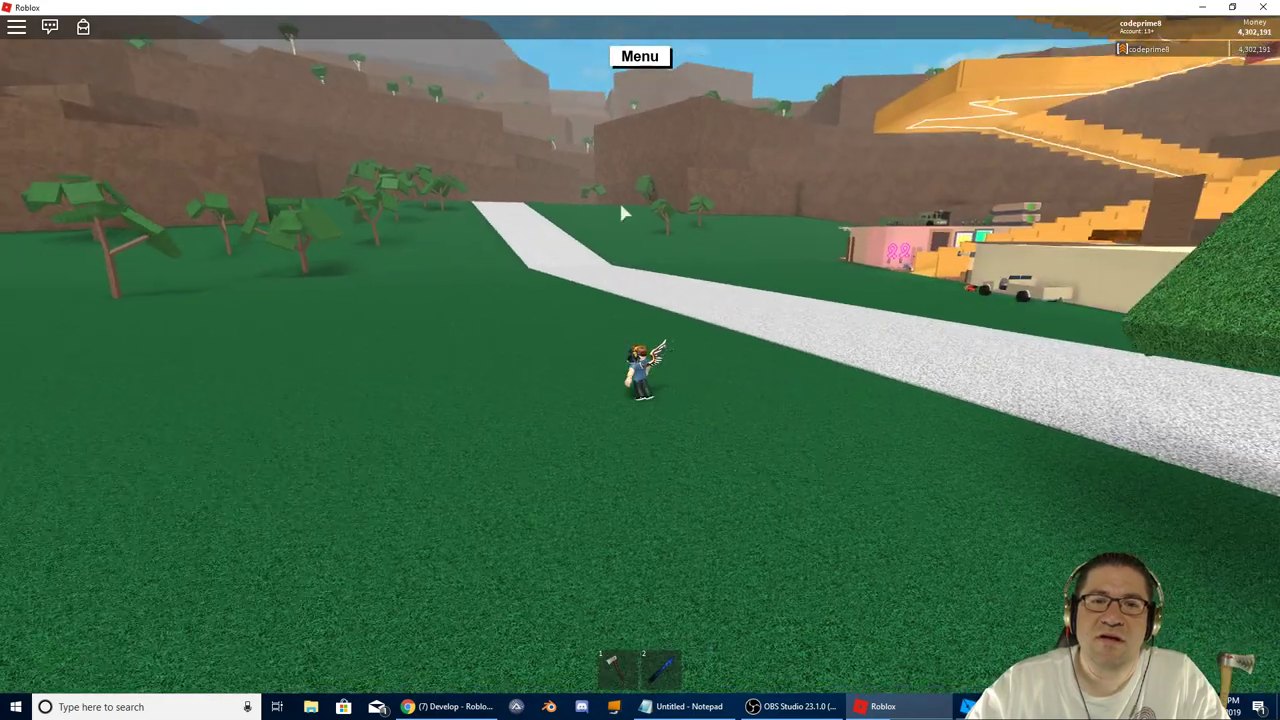
{"action": "scroll", "coordinate": [577, 224], "scroll_direction": "down", "scroll_amount": 3}
{"action": "key", "text": "Right"}
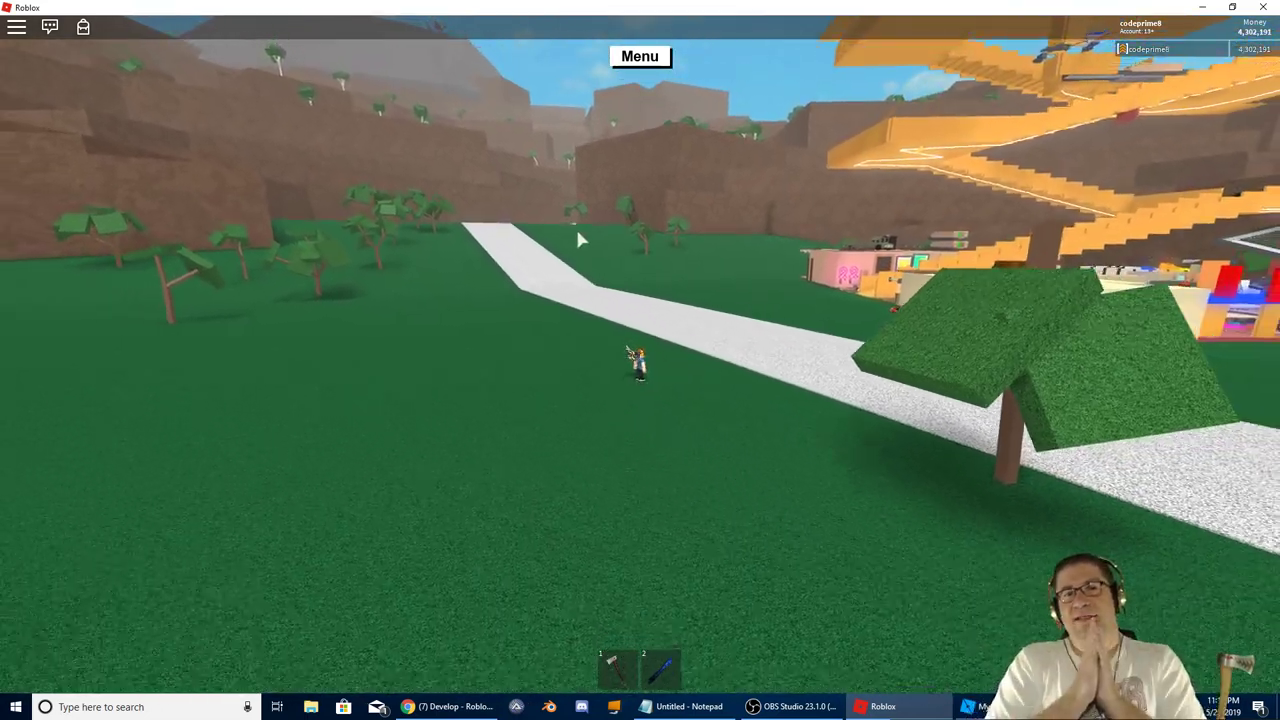
Step: Switch back to Roblox Studio and add a folder named Areas inside the Land folder
{"action": "scroll", "coordinate": [578, 238], "scroll_direction": "down", "scroll_amount": 1}
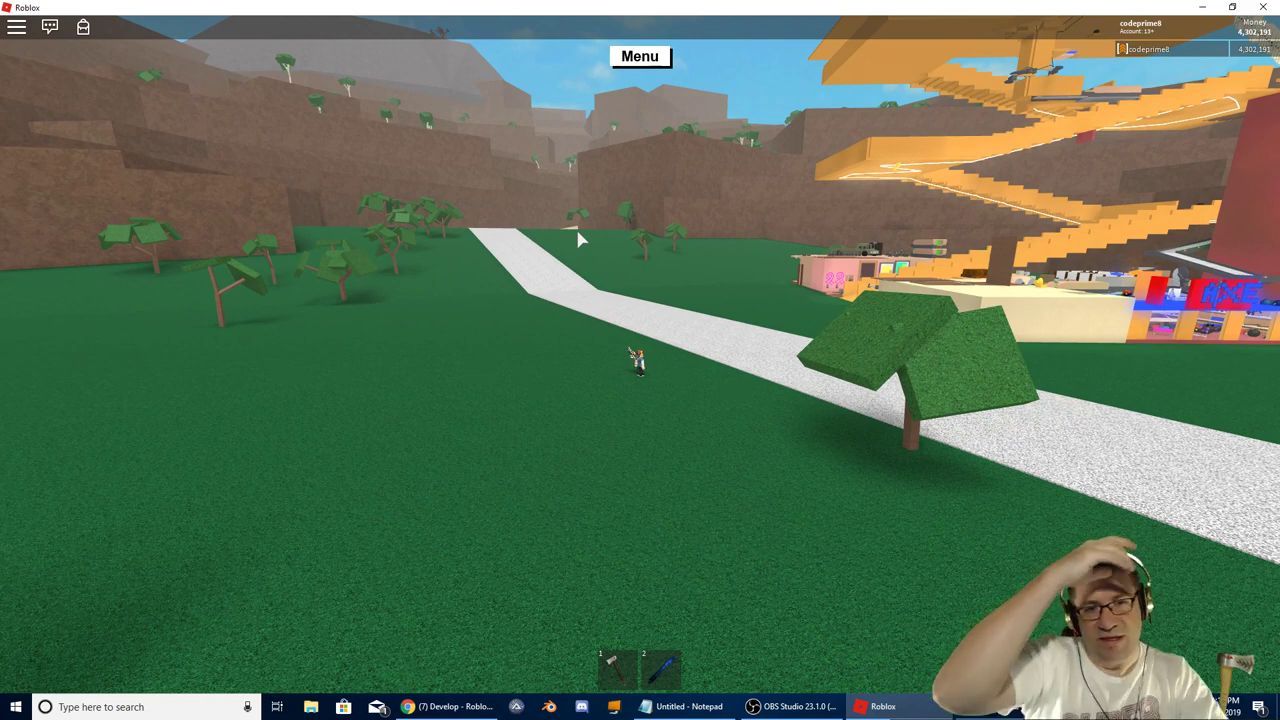
{"action": "key", "text": "alt+Tab"}
{"action": "scroll", "coordinate": [620, 265], "scroll_direction": "down", "scroll_amount": 5}
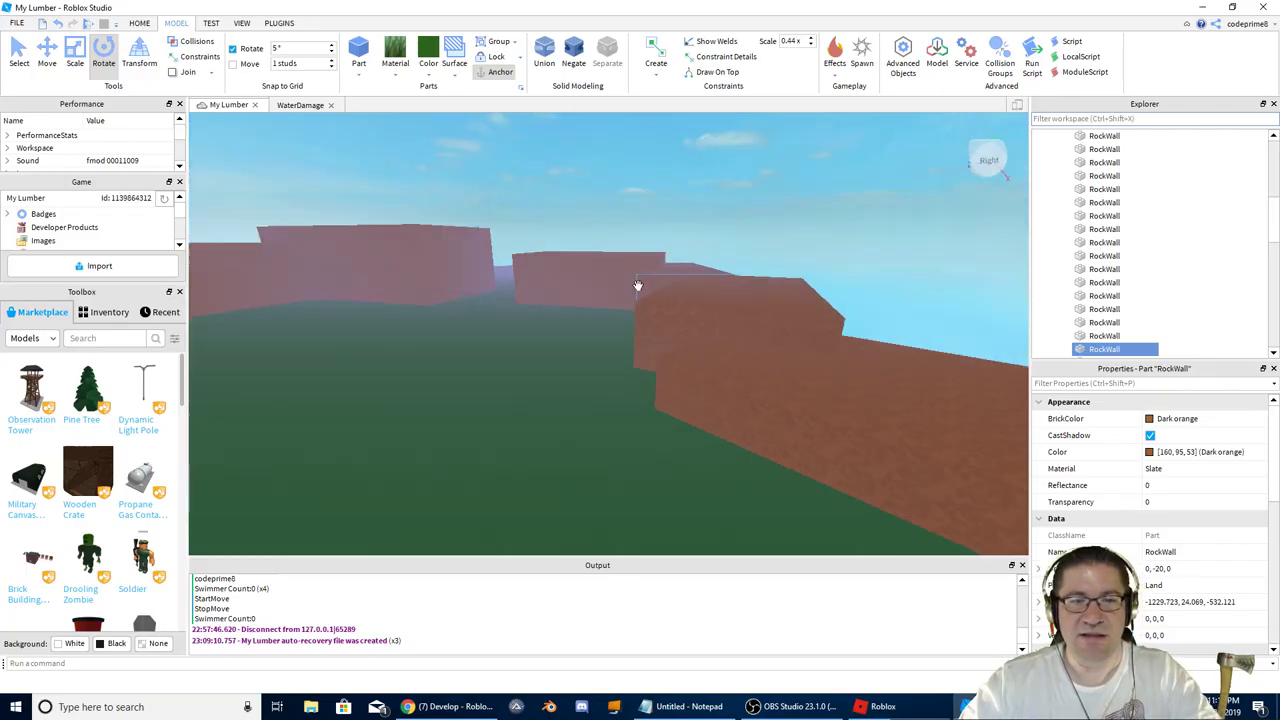
{"action": "scroll", "coordinate": [638, 288], "scroll_direction": "up", "scroll_amount": 8}
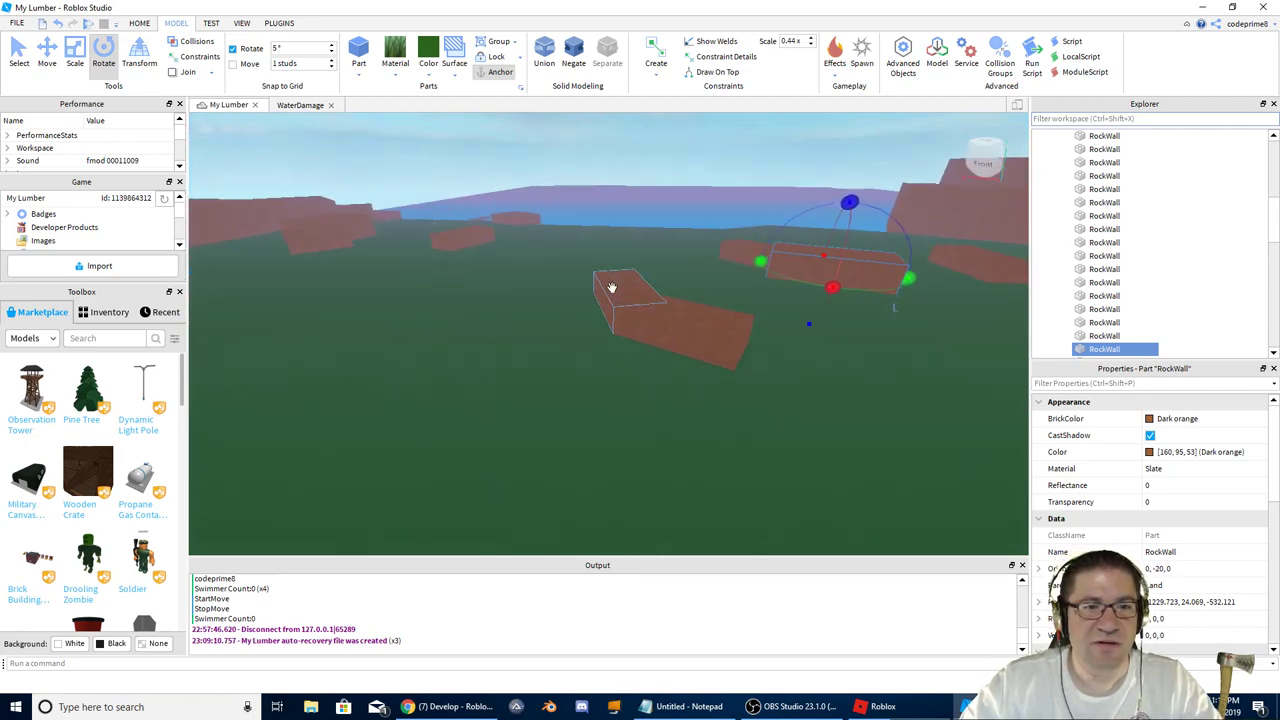
{"action": "scroll", "coordinate": [611, 288], "scroll_direction": "up", "scroll_amount": 8}
{"action": "scroll", "coordinate": [1118, 235], "scroll_direction": "up", "scroll_amount": 10}
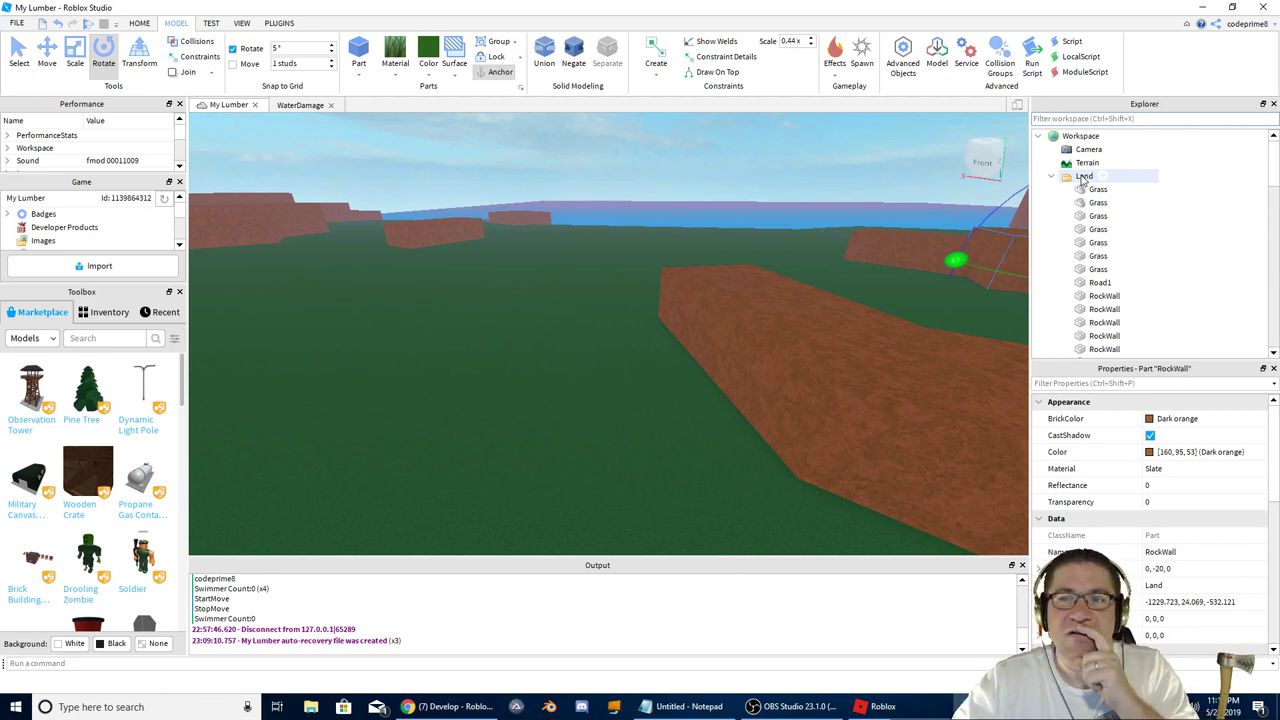
{"action": "right_click", "coordinate": [1083, 177]}
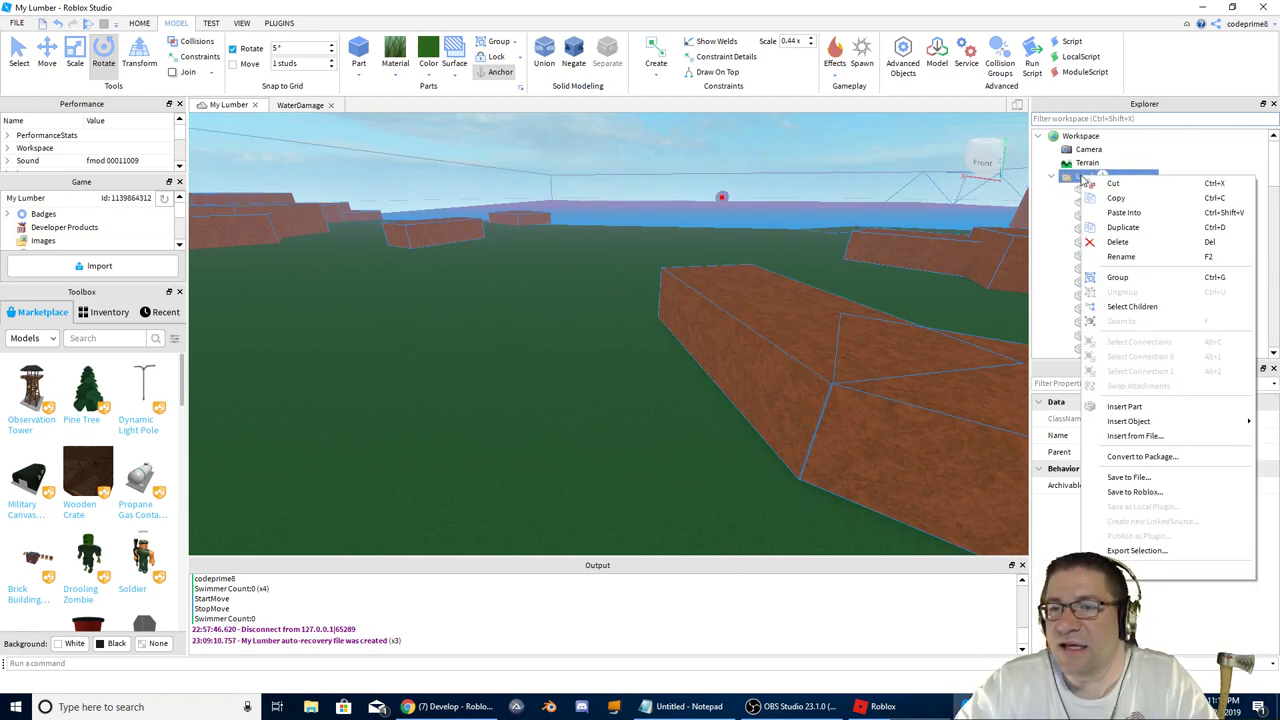
{"action": "mouse_move", "coordinate": [1175, 427]}
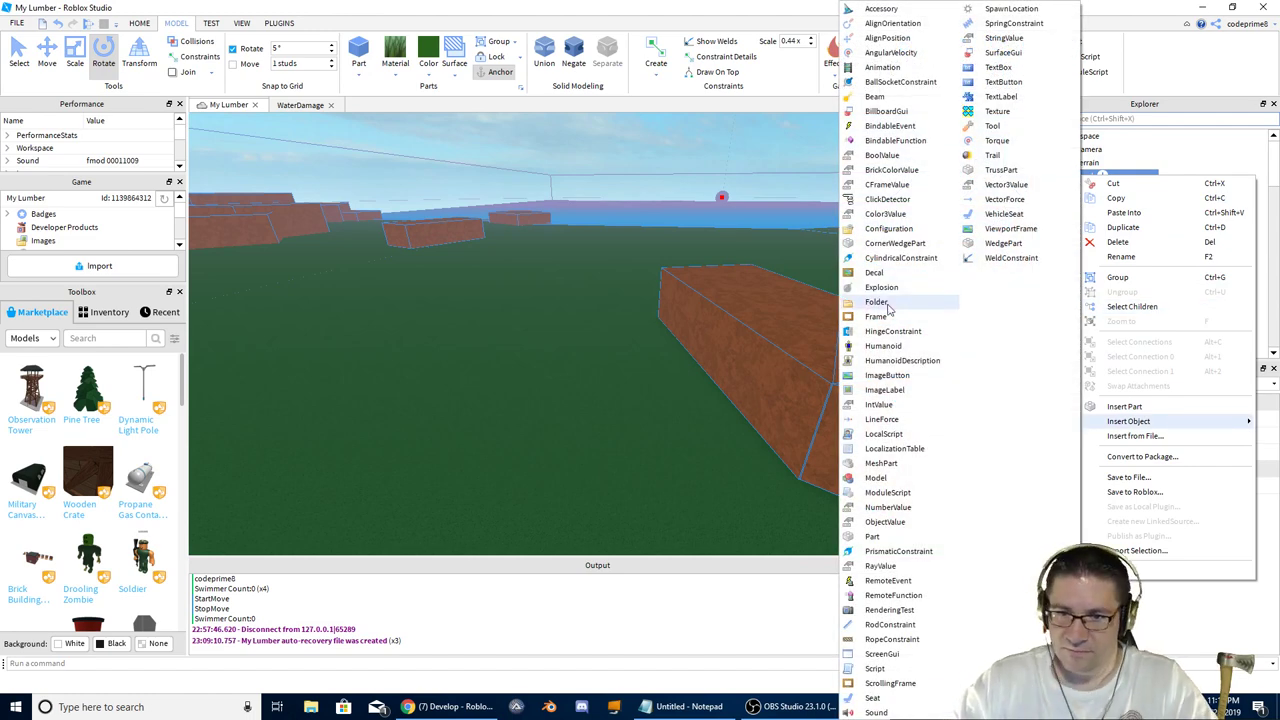
{"action": "left_click", "coordinate": [887, 304]}
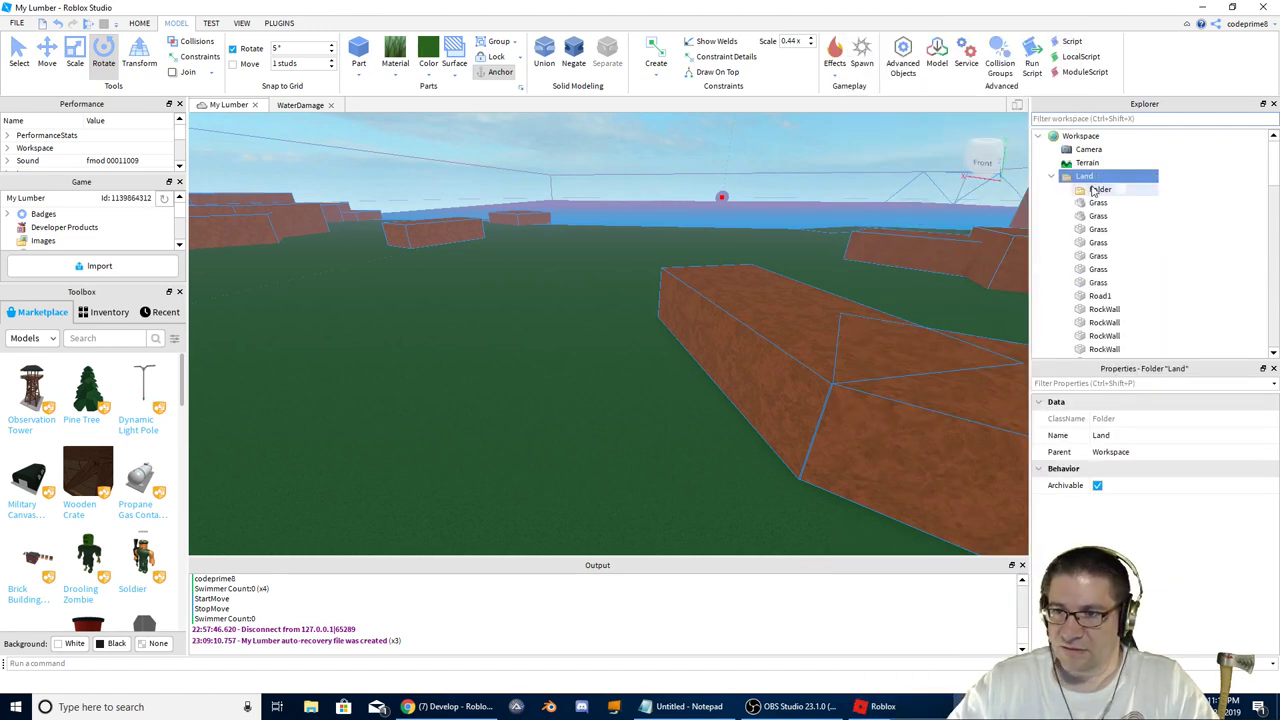
{"action": "left_click", "coordinate": [1097, 190]}
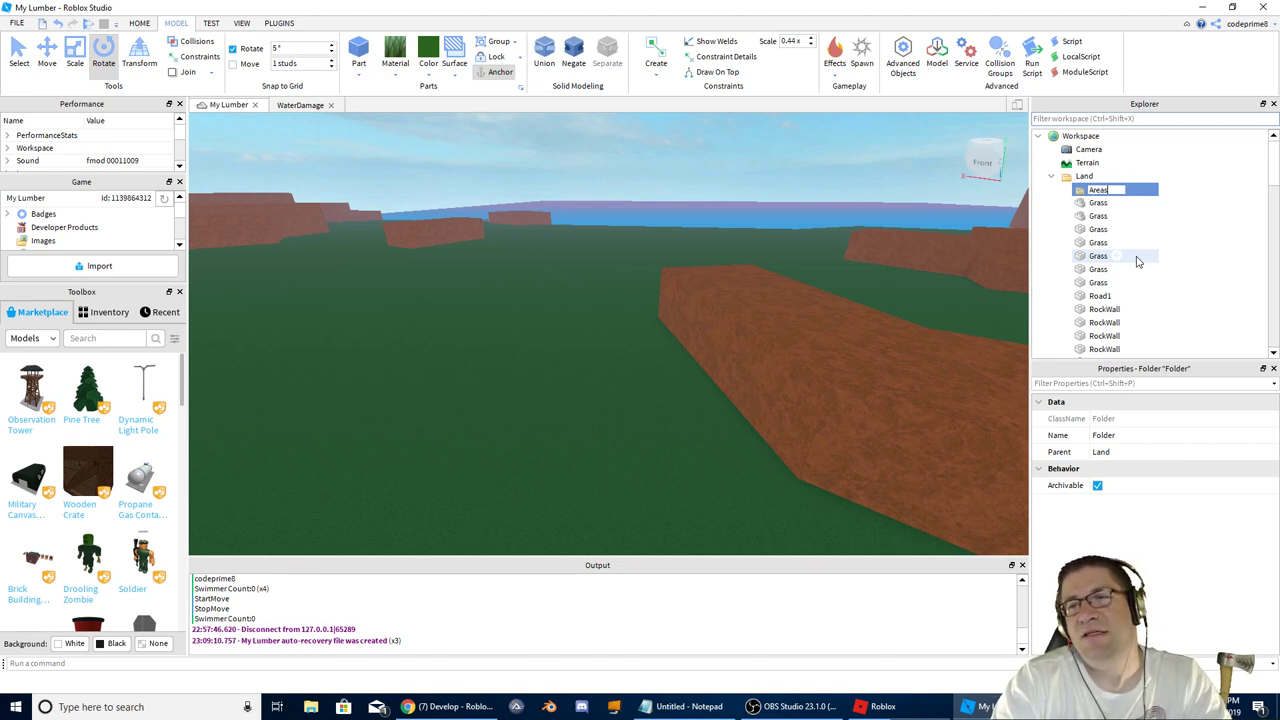
{"action": "key", "text": "Return"}
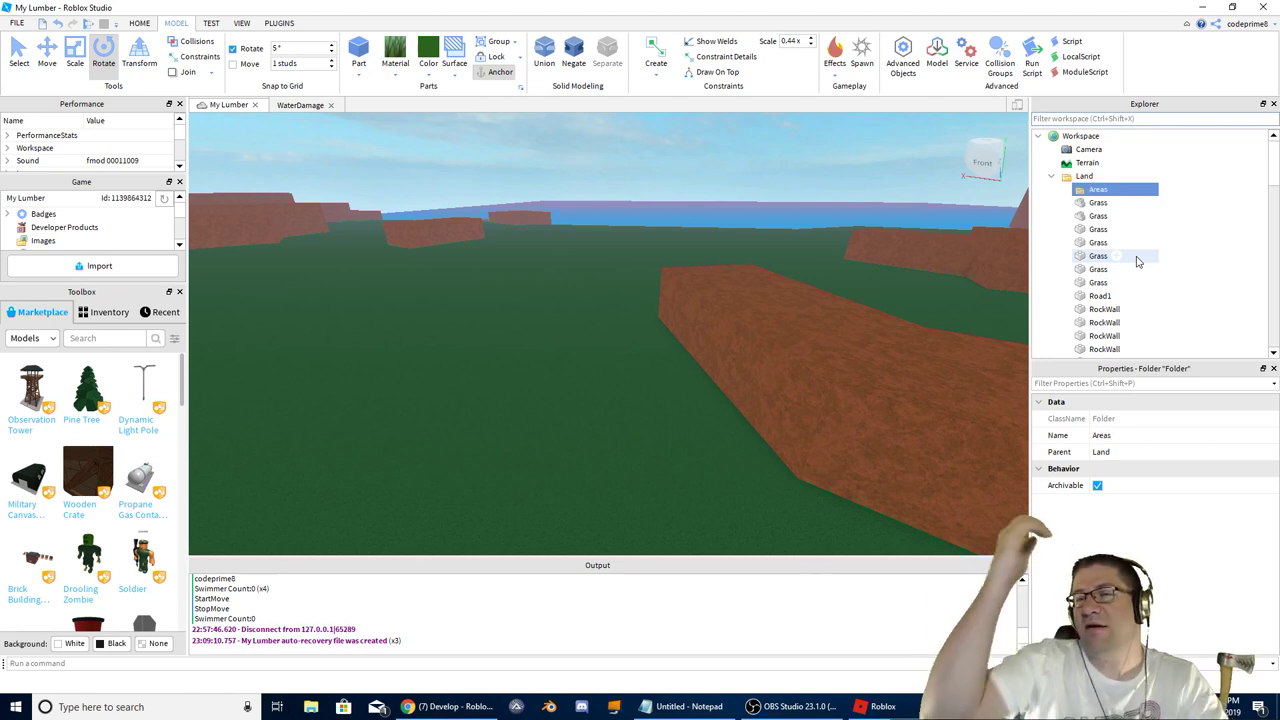
Step: Move all seven Grass parts and Road1 from Land into the Areas folder, and rename that folder MainArea
{"action": "left_click", "coordinate": [1097, 203]}
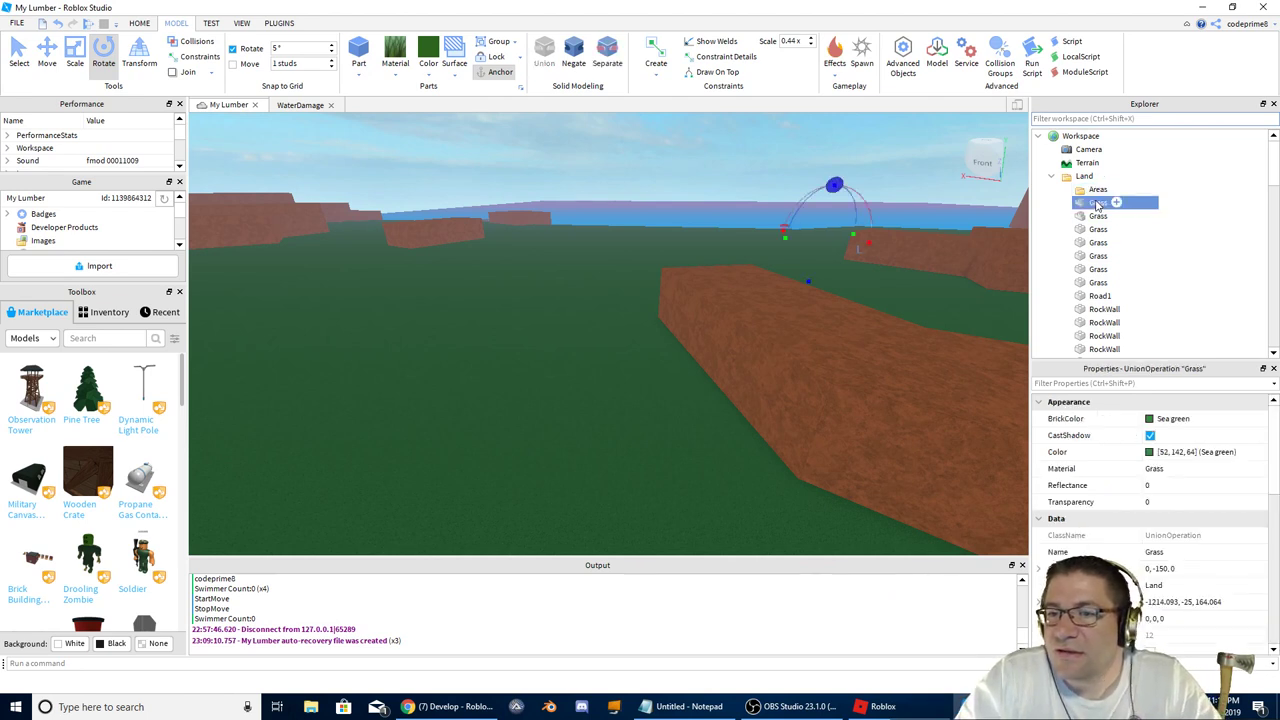
{"action": "left_click_drag", "start_coordinate": [1101, 284], "coordinate": [1098, 190], "text": "shift"}
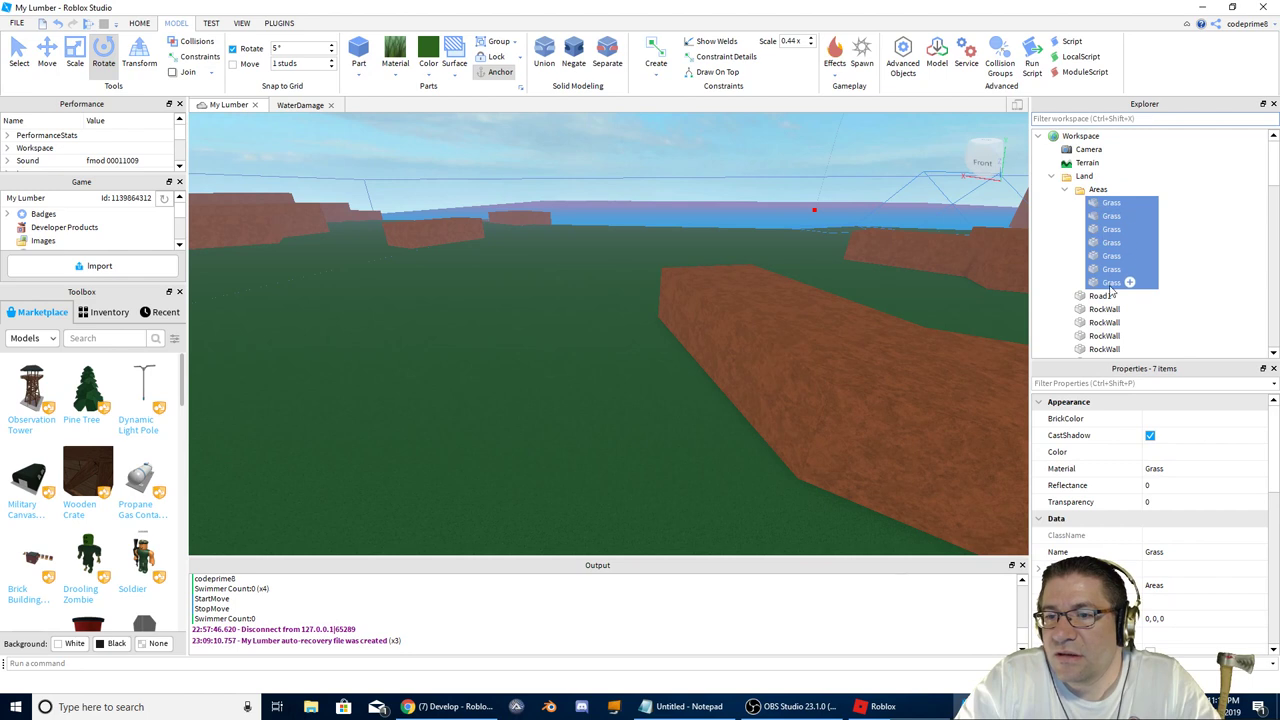
{"action": "left_click", "coordinate": [1104, 297]}
{"action": "scroll", "coordinate": [855, 260], "scroll_direction": "down", "scroll_amount": 5}
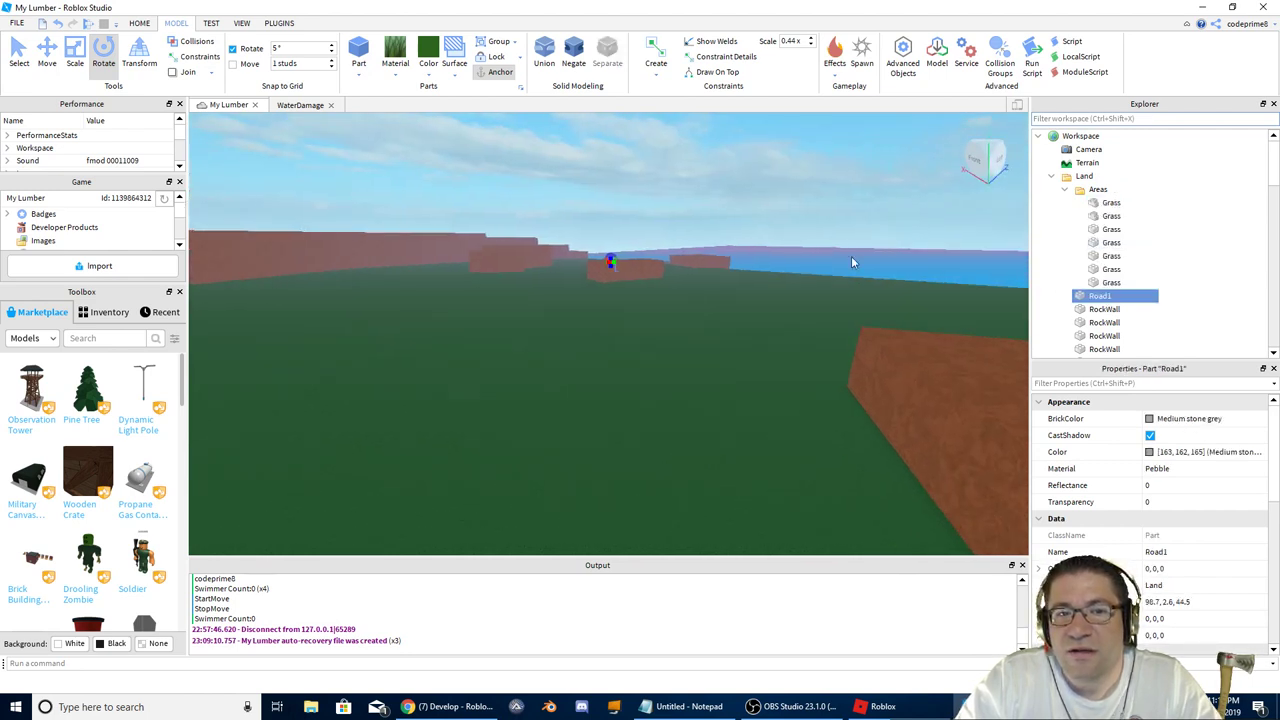
{"action": "left_click_drag", "start_coordinate": [1099, 268], "coordinate": [1099, 197]}
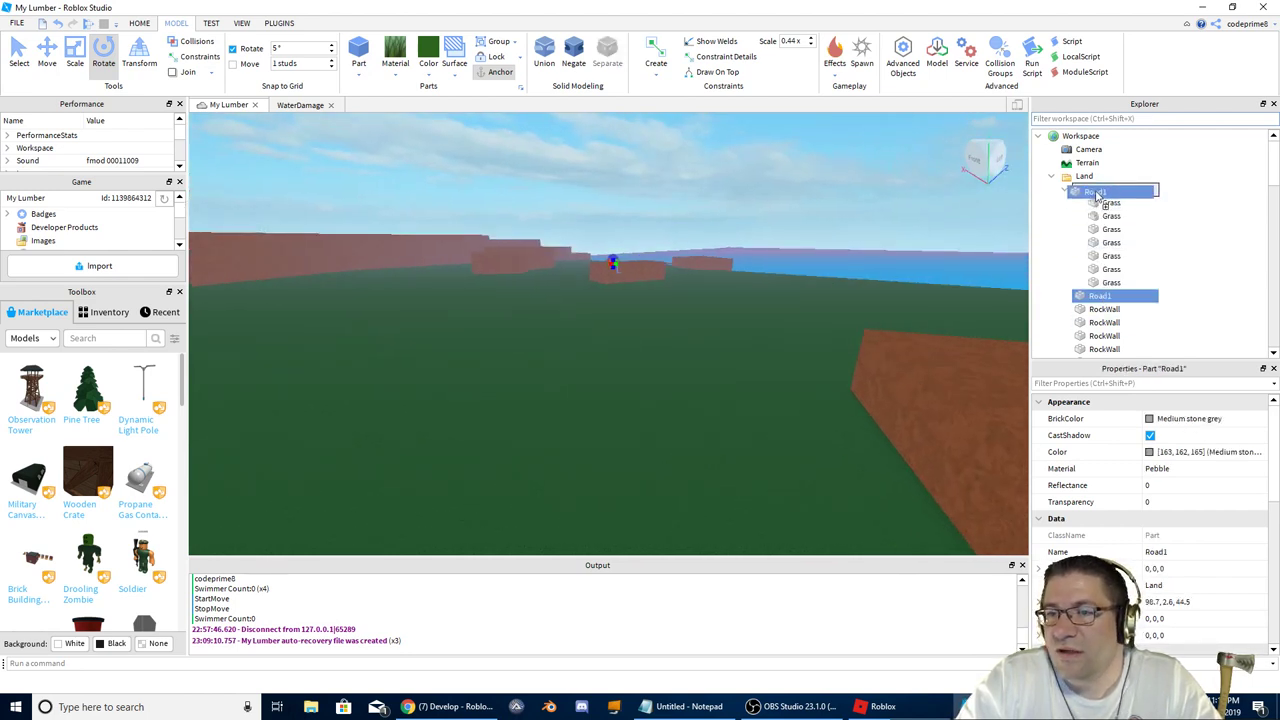
{"action": "left_click", "coordinate": [1103, 191]}
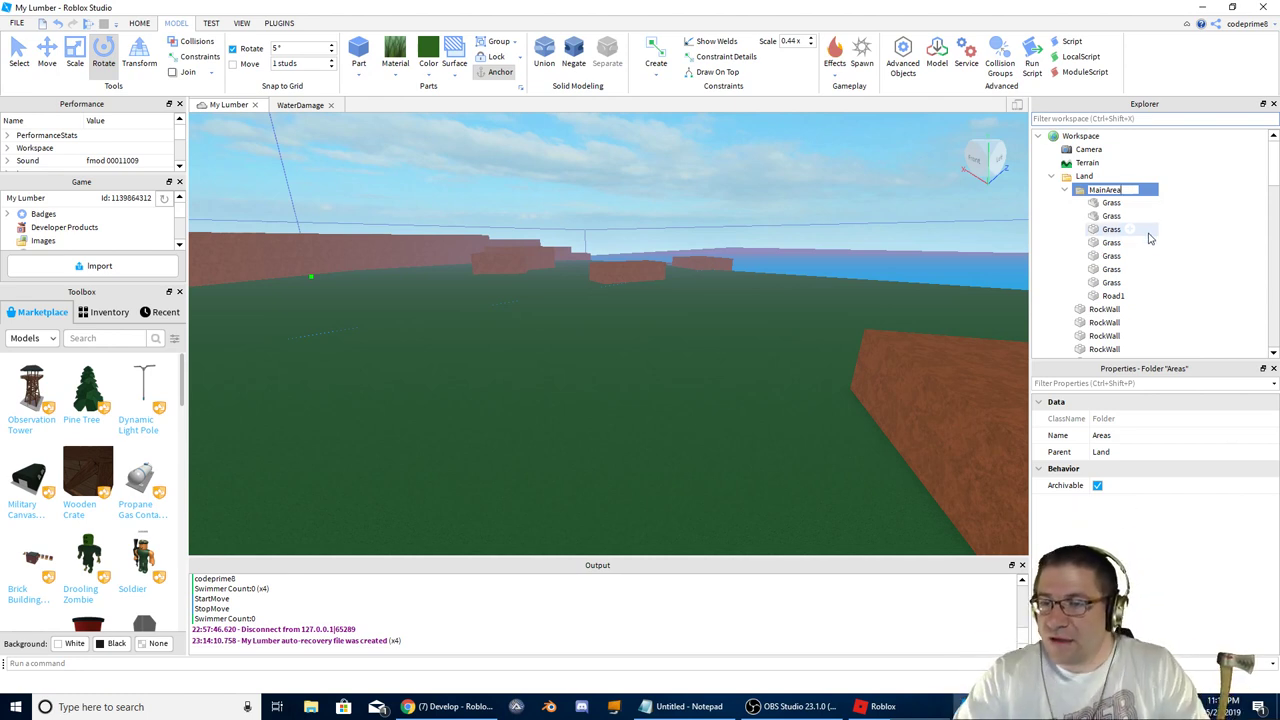
{"action": "left_click", "coordinate": [1064, 191]}
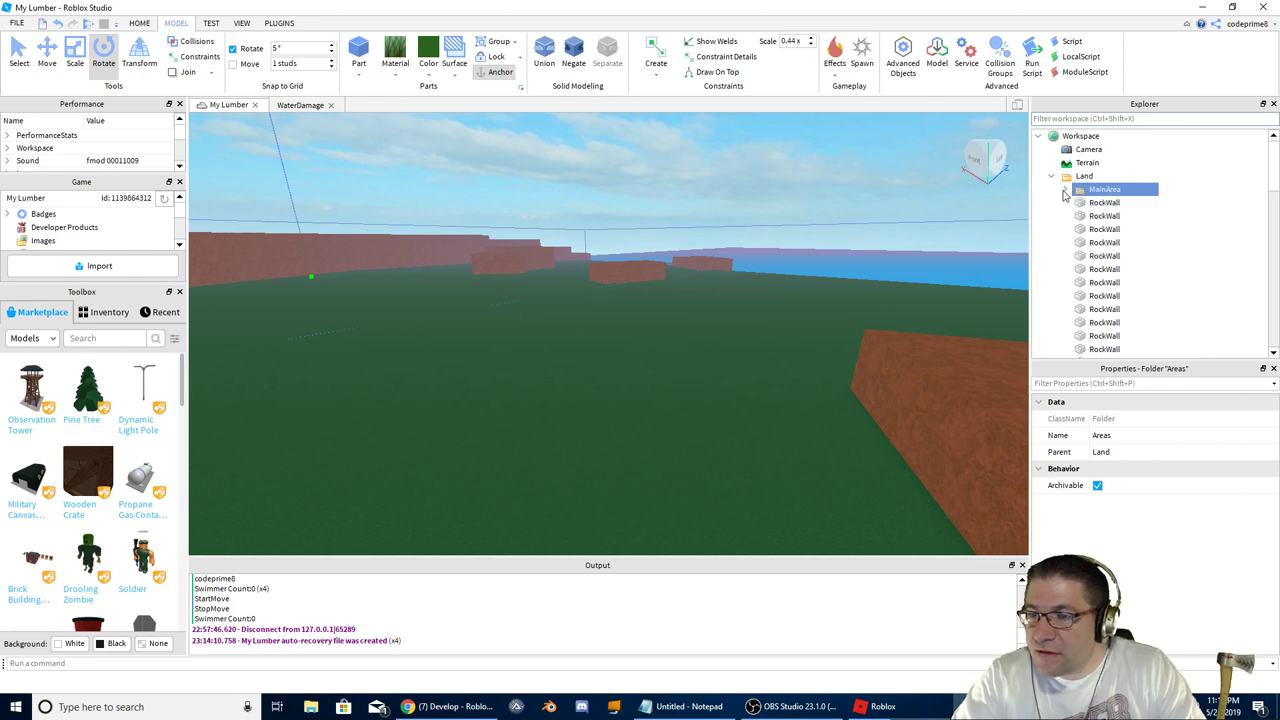
Step: Move all RockWall parts from the Land folder into the MainArea folder, and collapse the folder
{"action": "left_click", "coordinate": [1104, 203]}
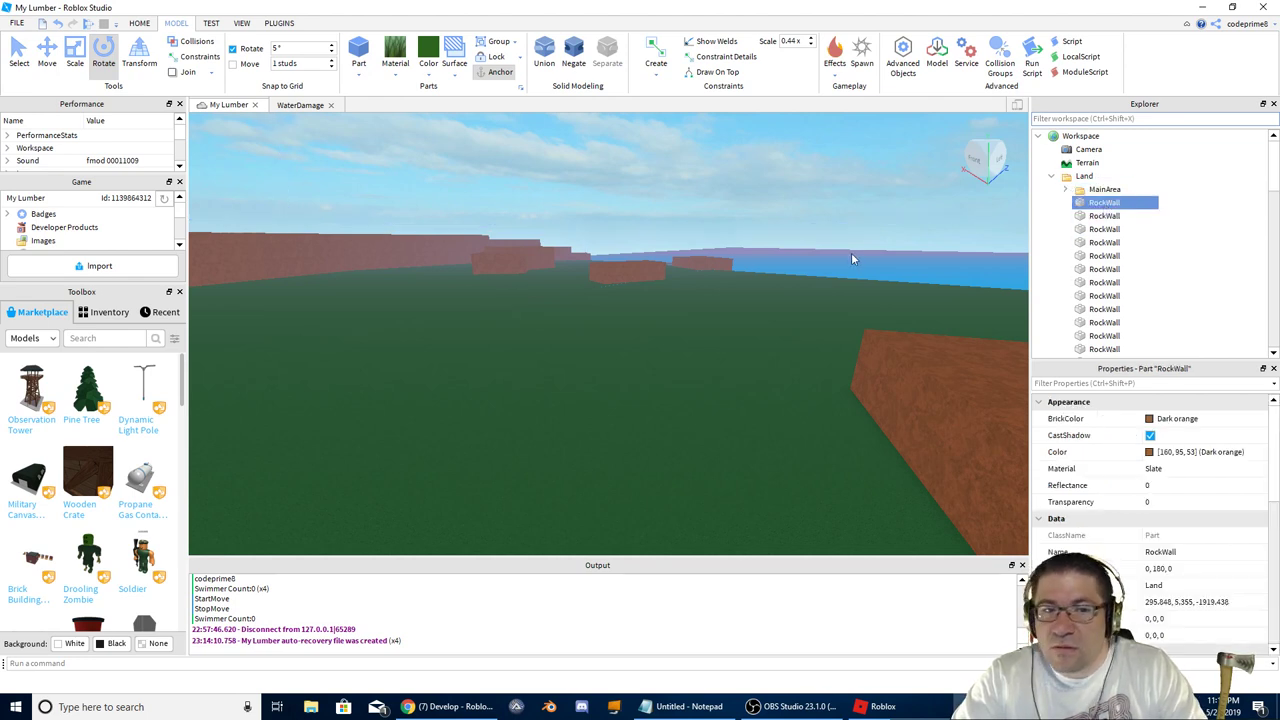
{"action": "key", "text": "f"}
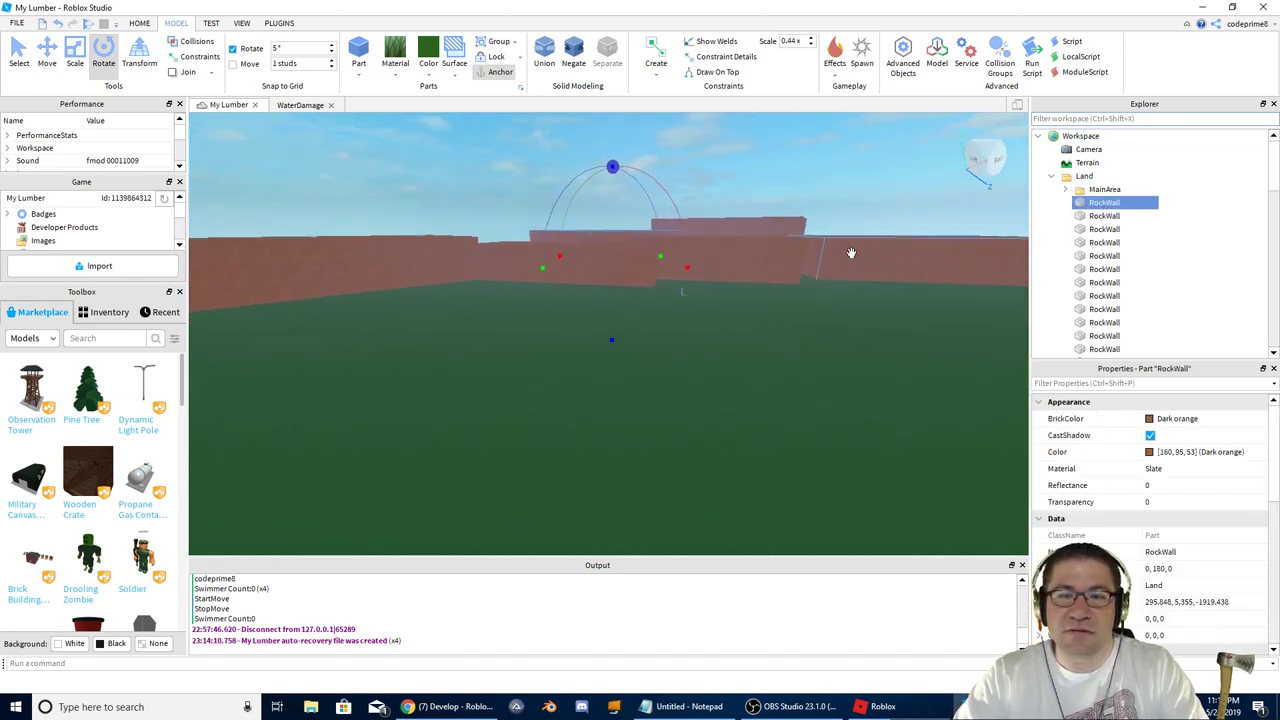
{"action": "right_click_drag", "start_coordinate": [851, 253], "coordinate": [854, 260]}
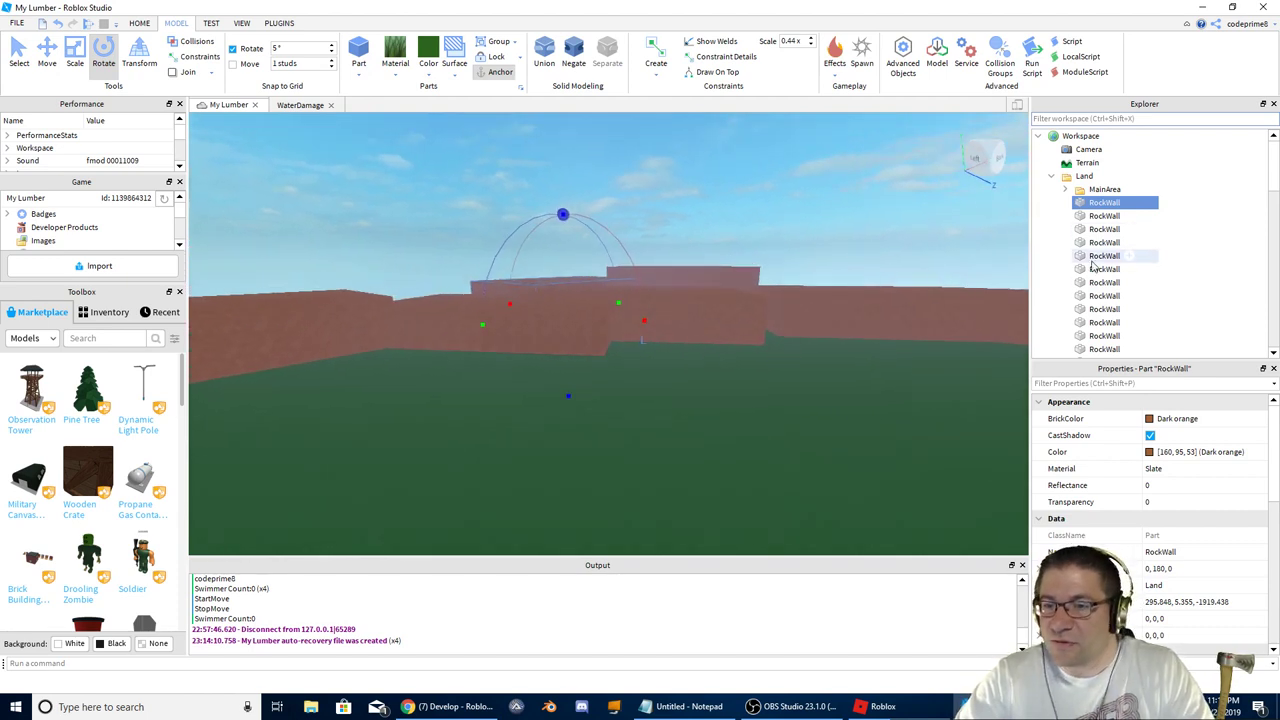
{"action": "scroll", "coordinate": [1105, 303], "scroll_direction": "down", "scroll_amount": 1}
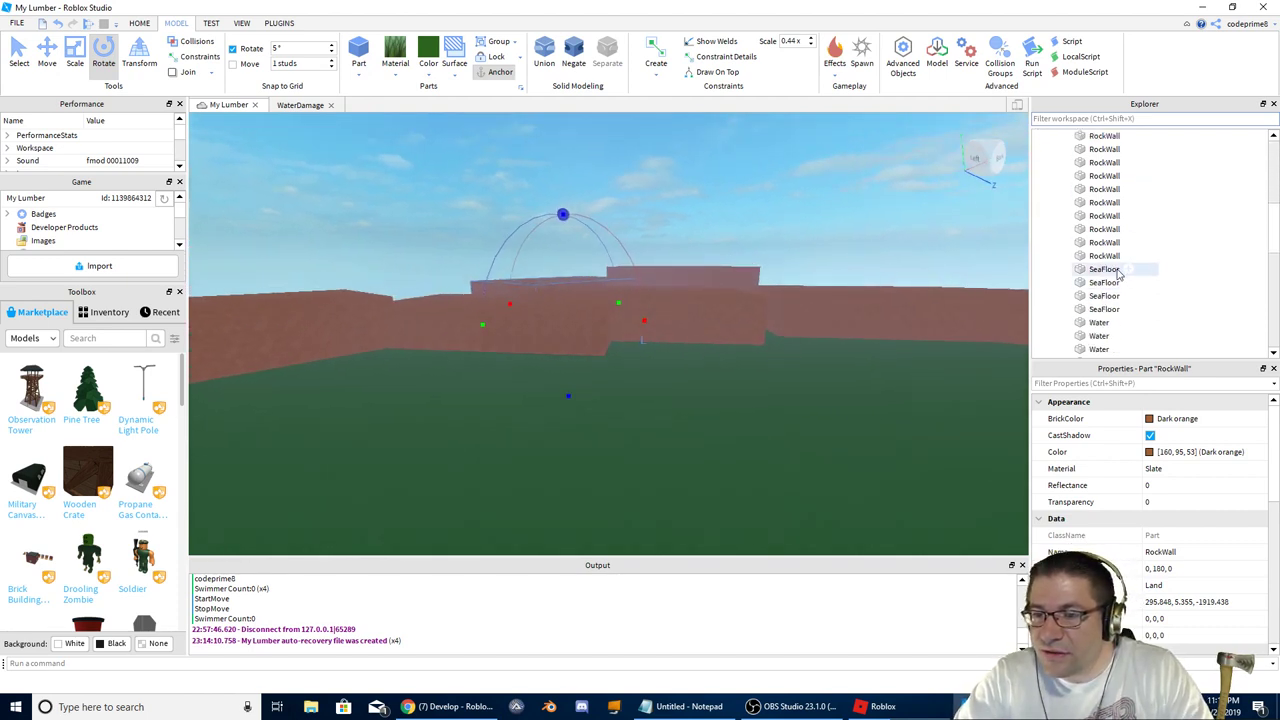
{"action": "left_click", "coordinate": [1115, 262], "text": "shift"}
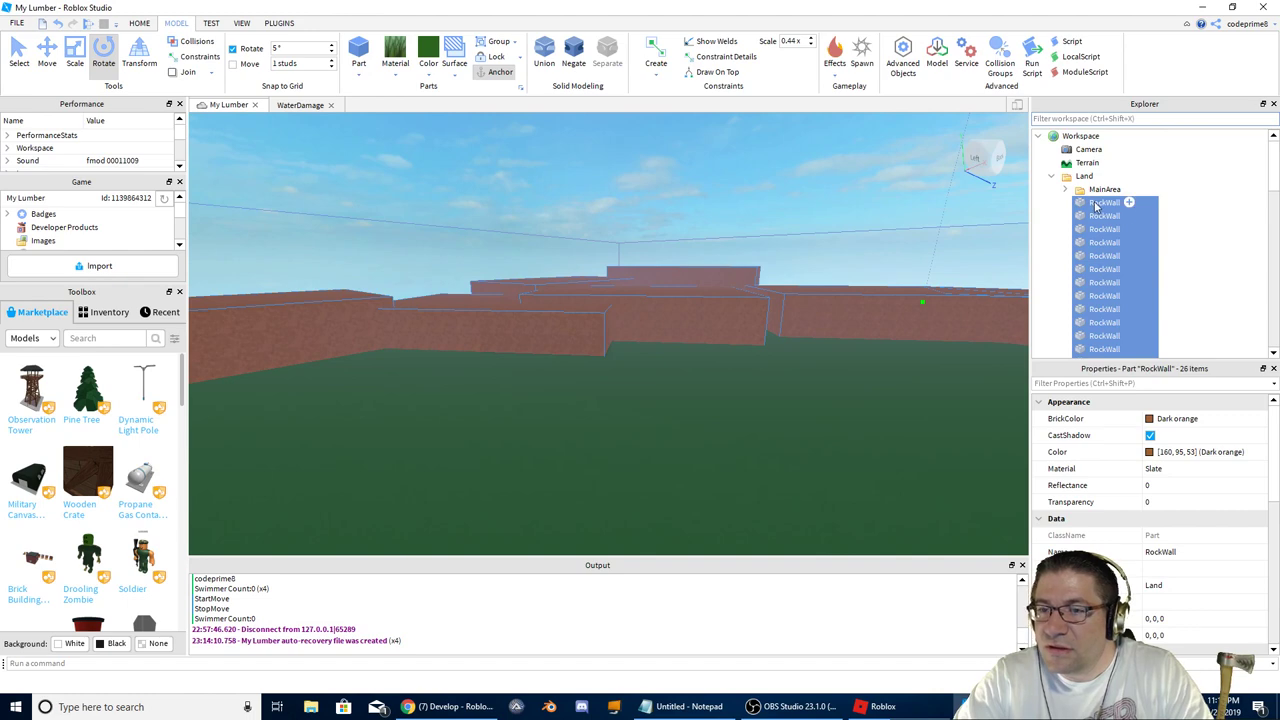
{"action": "left_click_drag", "start_coordinate": [1094, 203], "coordinate": [1100, 190]}
{"action": "right_click_drag", "start_coordinate": [814, 239], "coordinate": [815, 237]}
{"action": "scroll", "coordinate": [815, 238], "scroll_direction": "up", "scroll_amount": 5}
{"action": "scroll", "coordinate": [1050, 200], "scroll_direction": "up", "scroll_amount": 5}
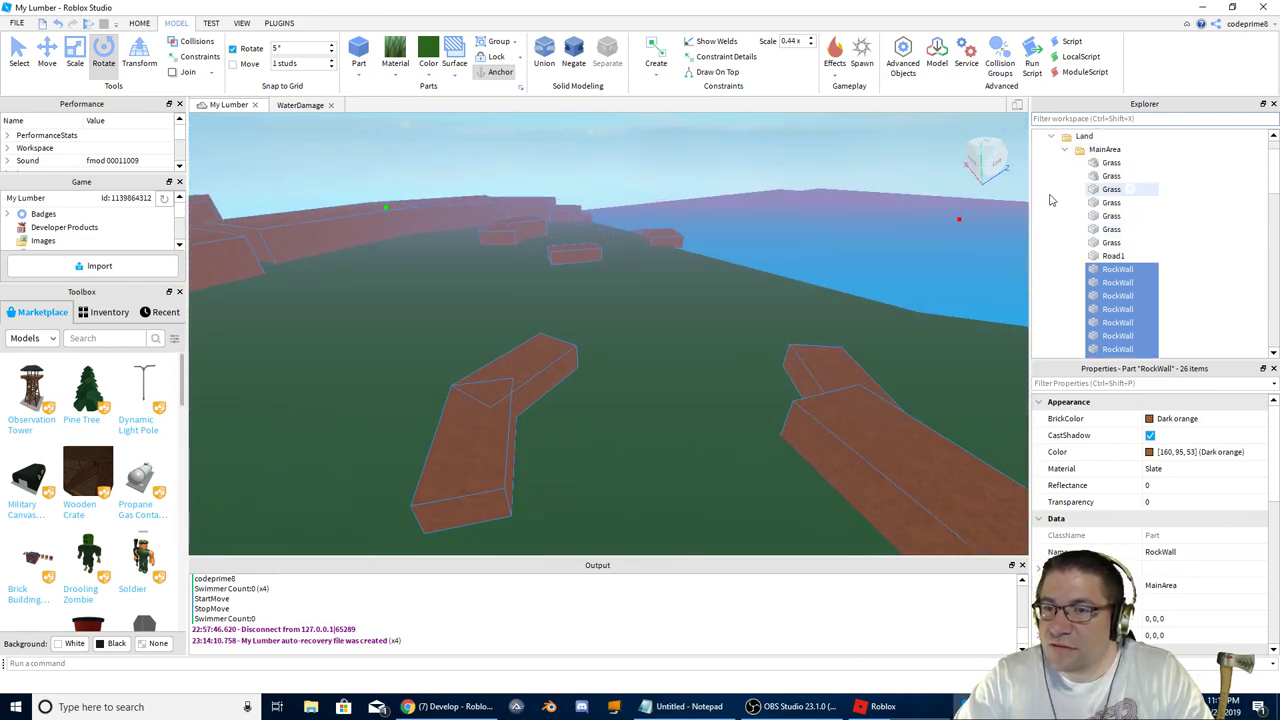
{"action": "left_click", "coordinate": [1066, 150]}
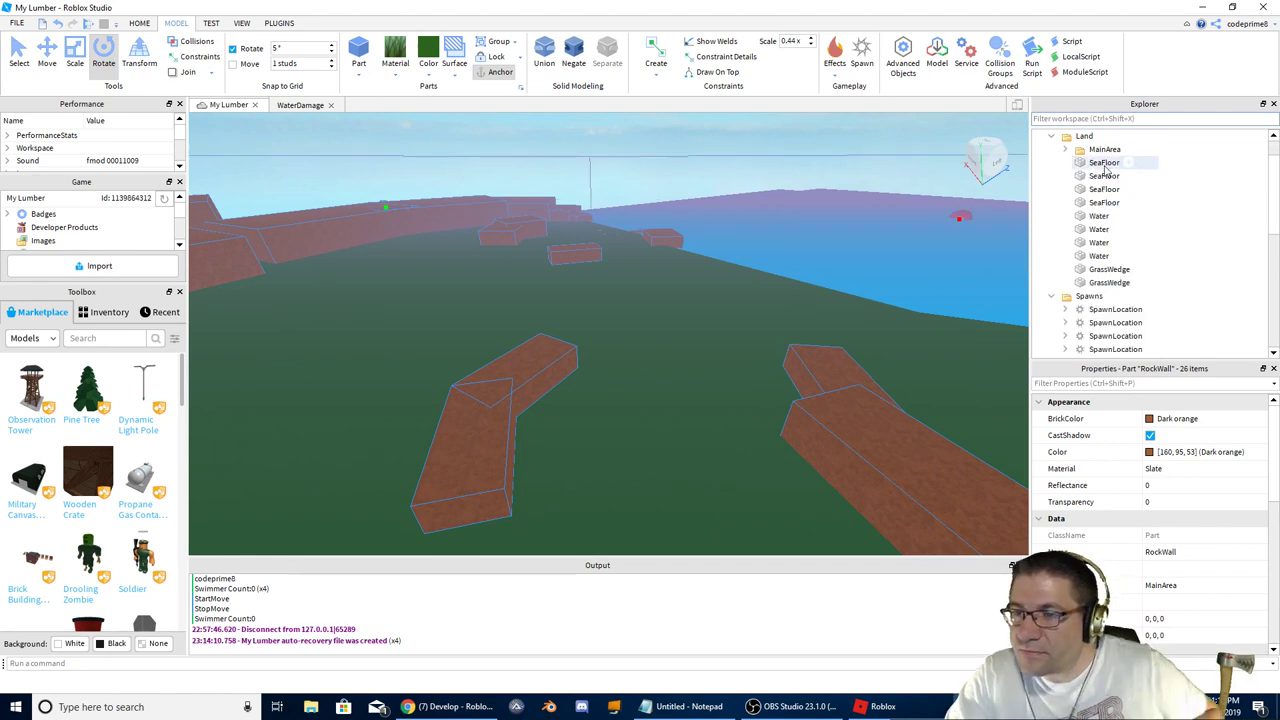
Step: Move the four SeaFloor parts from the Land folder into the MainArea folder, and collapse the folder
{"action": "left_click", "coordinate": [1103, 163]}
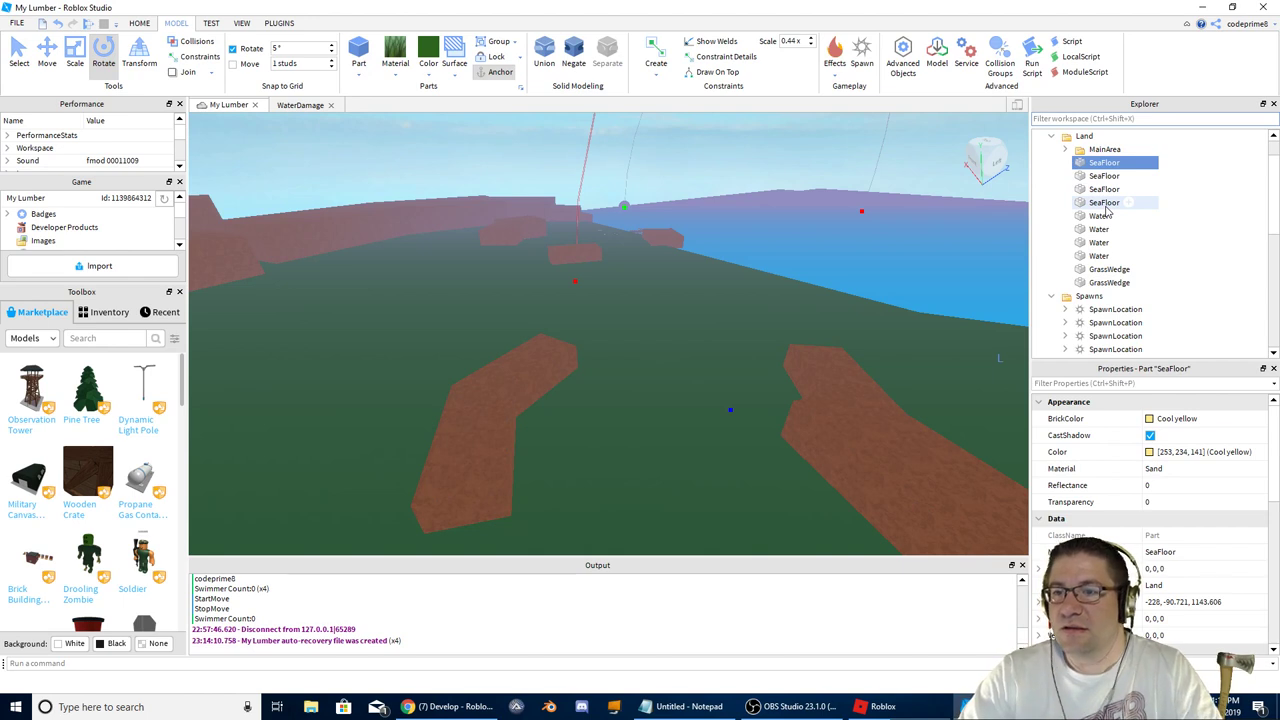
{"action": "left_click", "coordinate": [1106, 205], "text": "shift"}
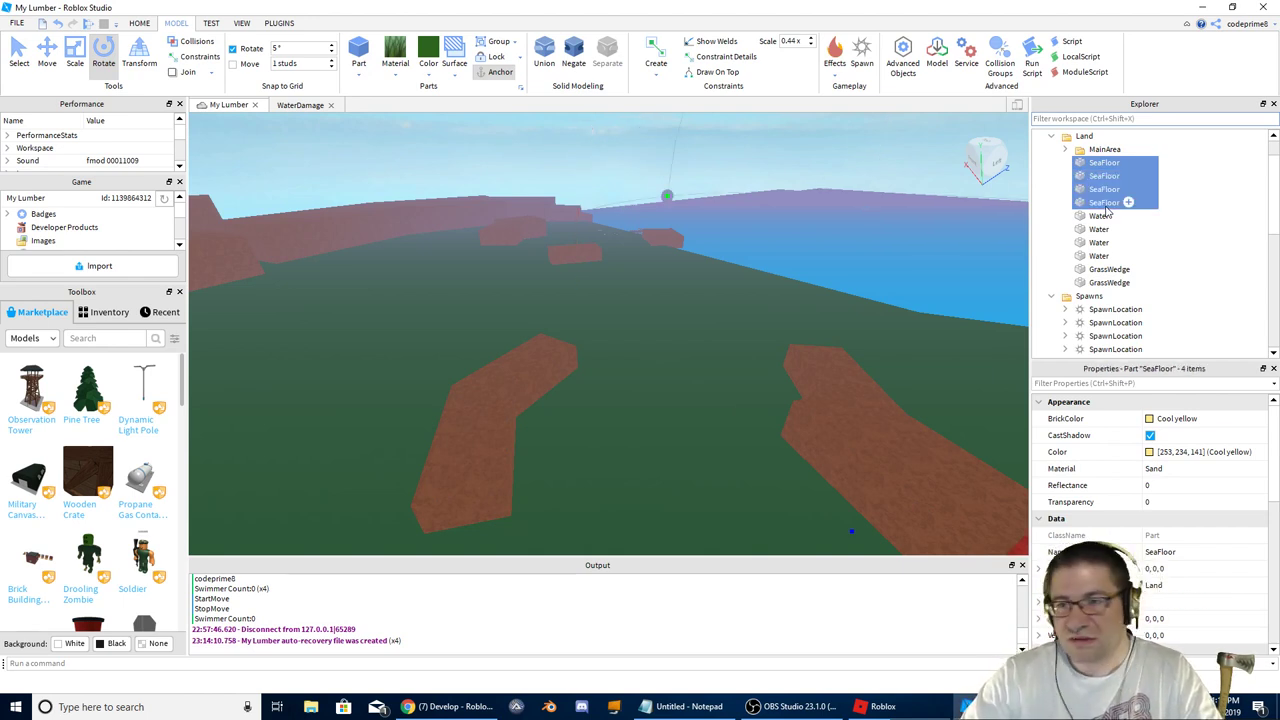
{"action": "left_click_drag", "start_coordinate": [1103, 153], "coordinate": [1103, 150]}
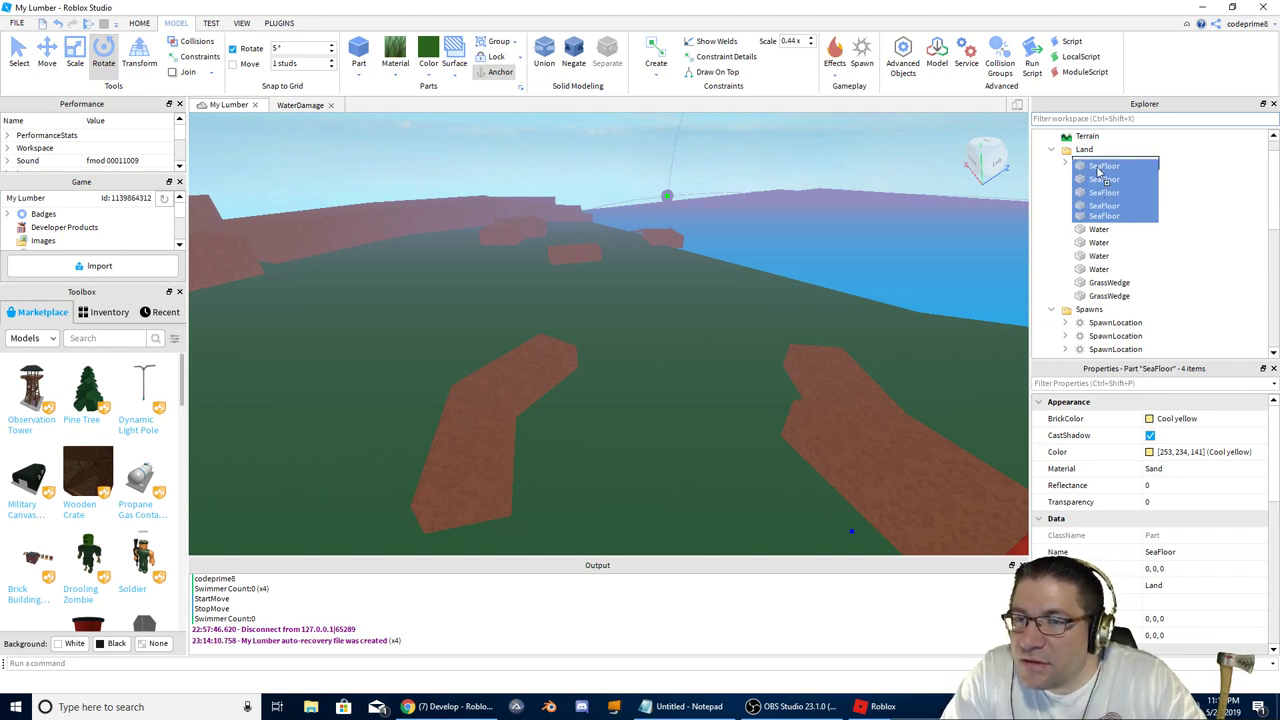
{"action": "left_click_drag", "start_coordinate": [1098, 167], "coordinate": [1099, 165]}
{"action": "scroll", "coordinate": [1098, 204], "scroll_direction": "up", "scroll_amount": 2}
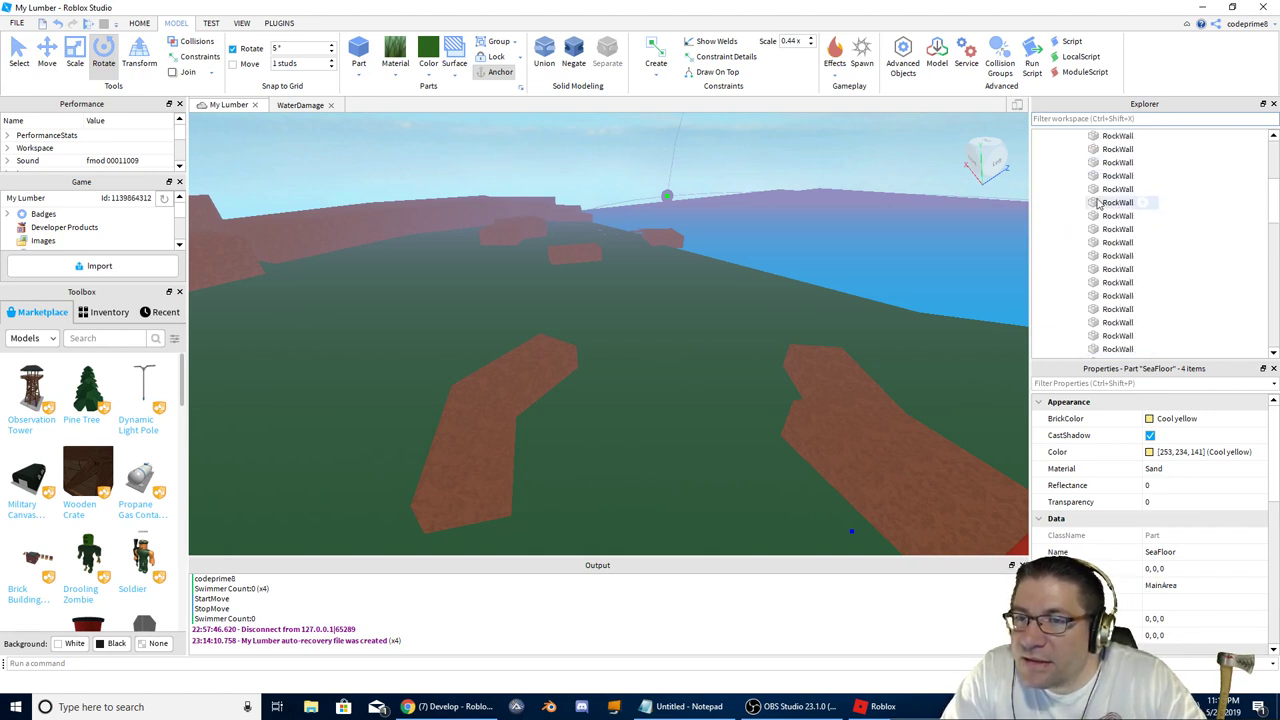
{"action": "scroll", "coordinate": [1098, 203], "scroll_direction": "up", "scroll_amount": 2}
{"action": "left_click", "coordinate": [1065, 190]}
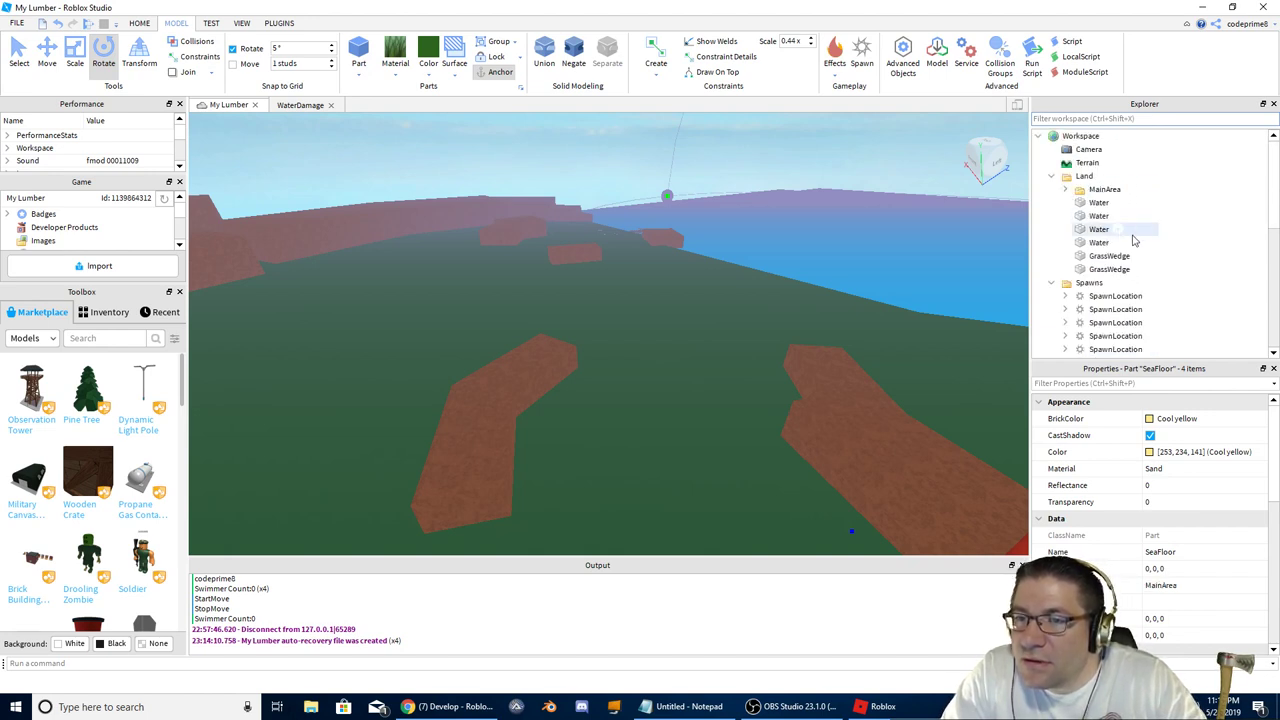
Step: Examine the first and last Water parts in the Land folder to see where they lie along the shore
{"action": "left_click", "coordinate": [1105, 203]}
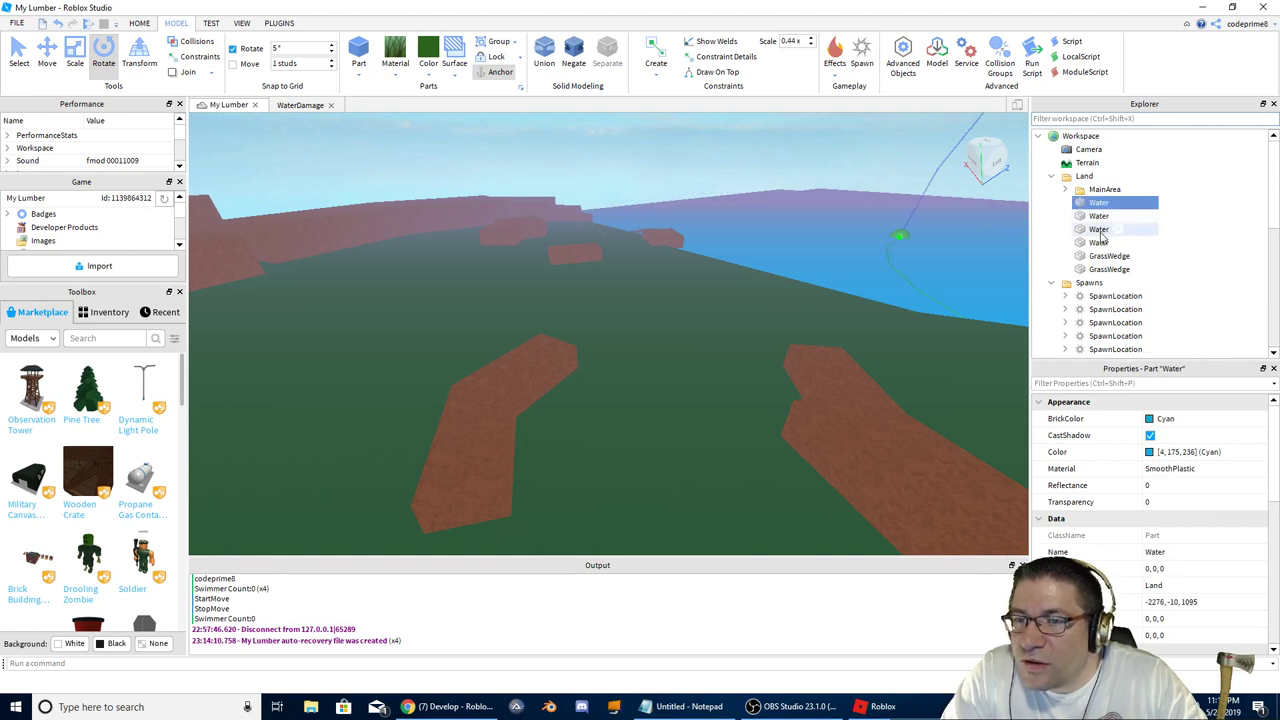
{"action": "left_click", "coordinate": [1099, 243]}
{"action": "right_click_drag", "start_coordinate": [874, 243], "coordinate": [875, 243]}
{"action": "key", "text": "w"}
{"action": "key", "text": "w"}
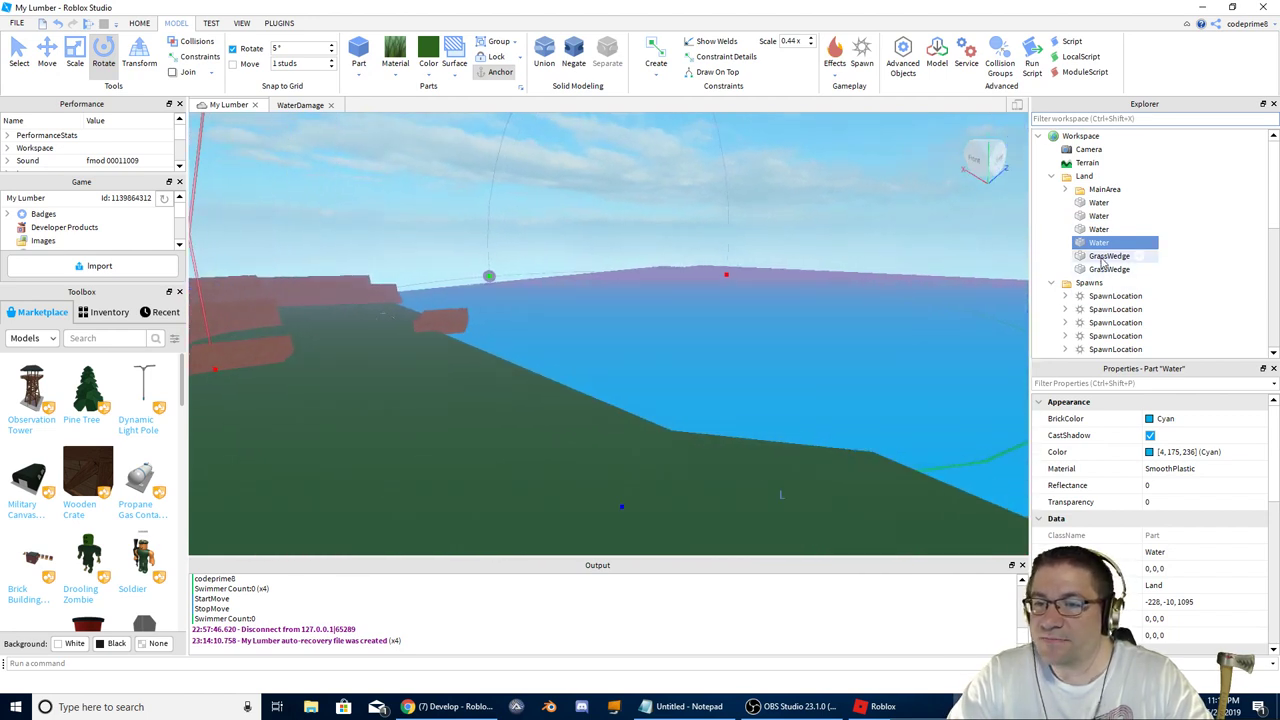
Step: Move both GrassWedge parts from the Land folder into the MainArea folder, and collapse the folder
{"action": "left_click", "coordinate": [1106, 256]}
{"action": "right_click_drag", "start_coordinate": [914, 280], "coordinate": [914, 280]}
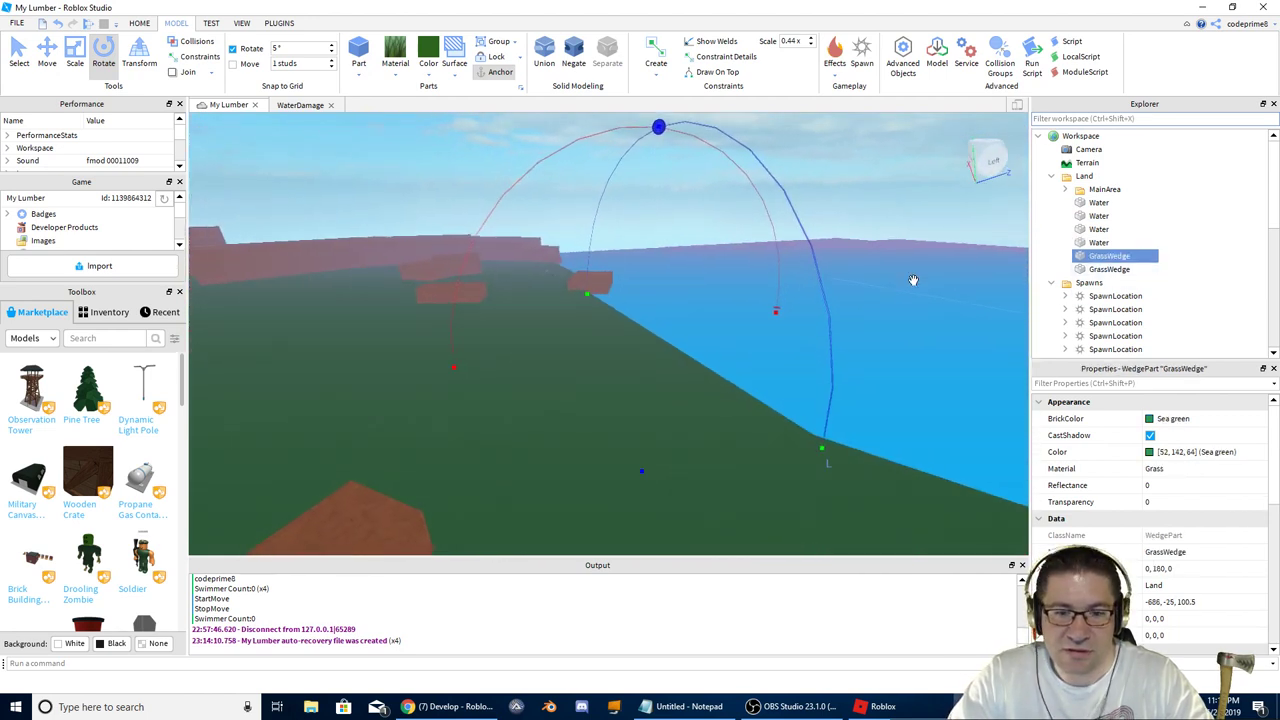
{"action": "left_click", "coordinate": [1107, 273], "text": "ctrl"}
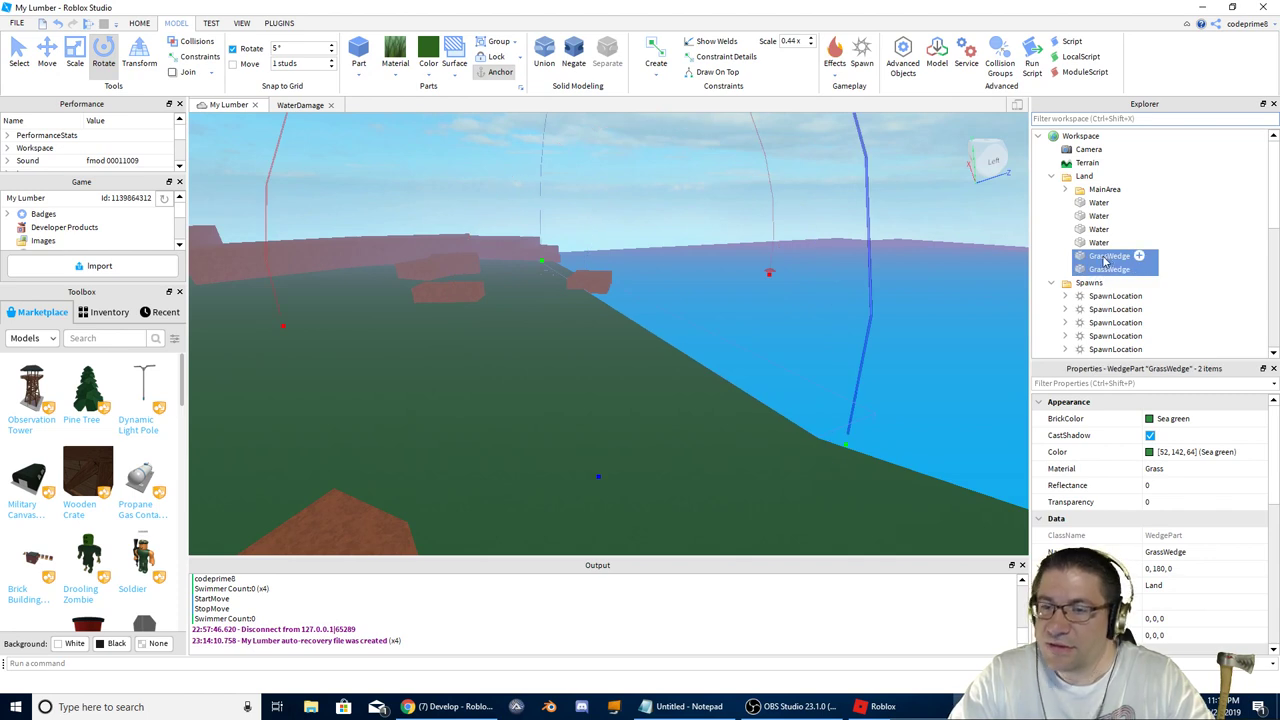
{"action": "left_click_drag", "start_coordinate": [1104, 238], "coordinate": [1106, 193]}
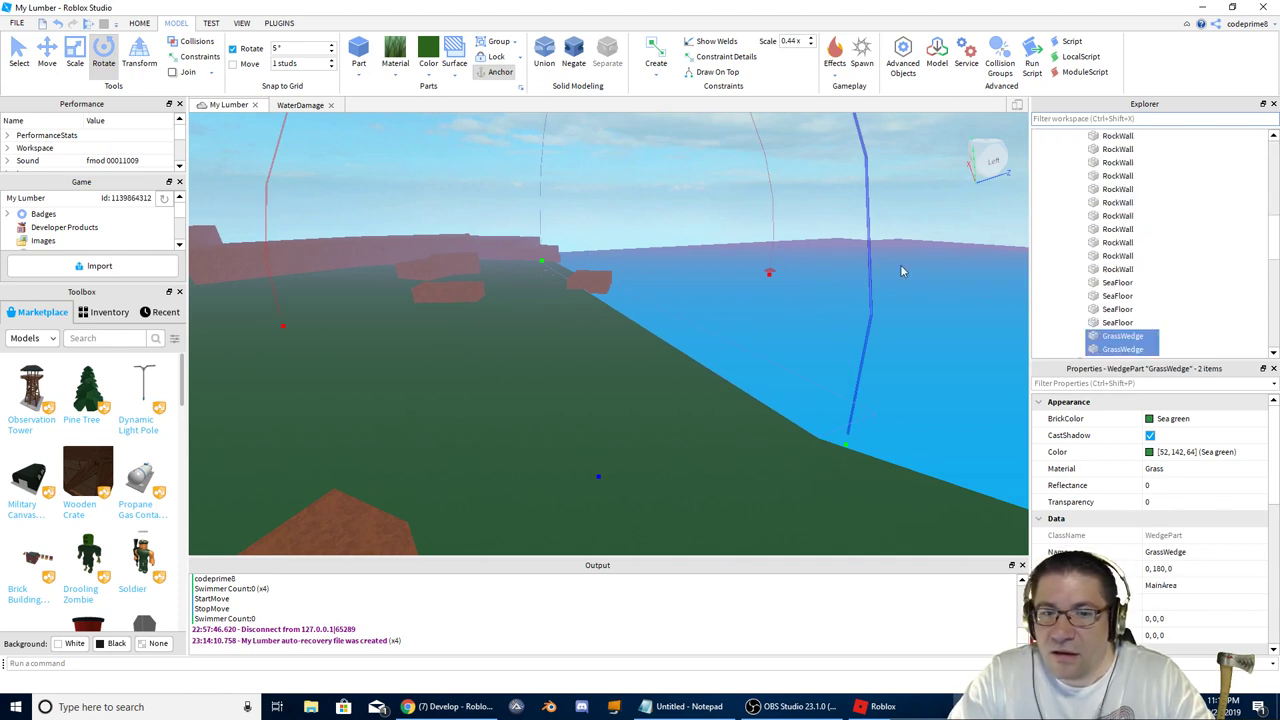
{"action": "right_click_drag", "start_coordinate": [884, 278], "coordinate": [884, 278]}
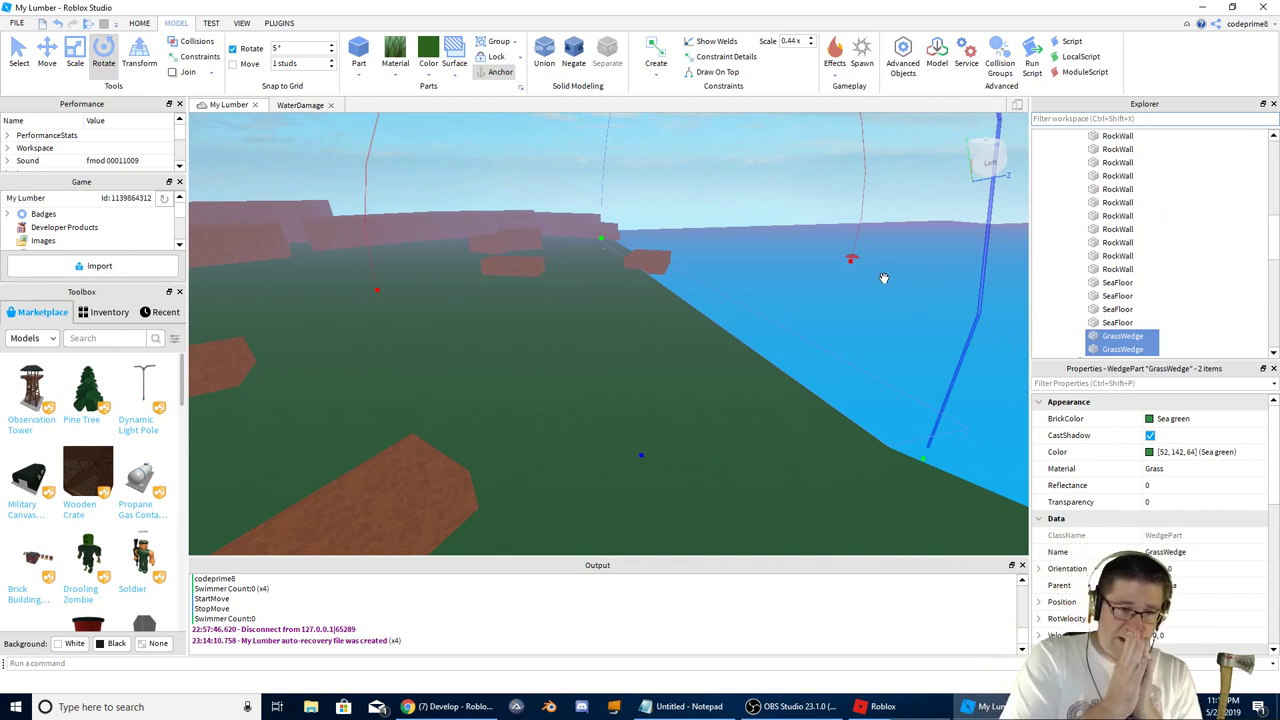
{"action": "scroll", "coordinate": [1135, 216], "scroll_direction": "up", "scroll_amount": 5}
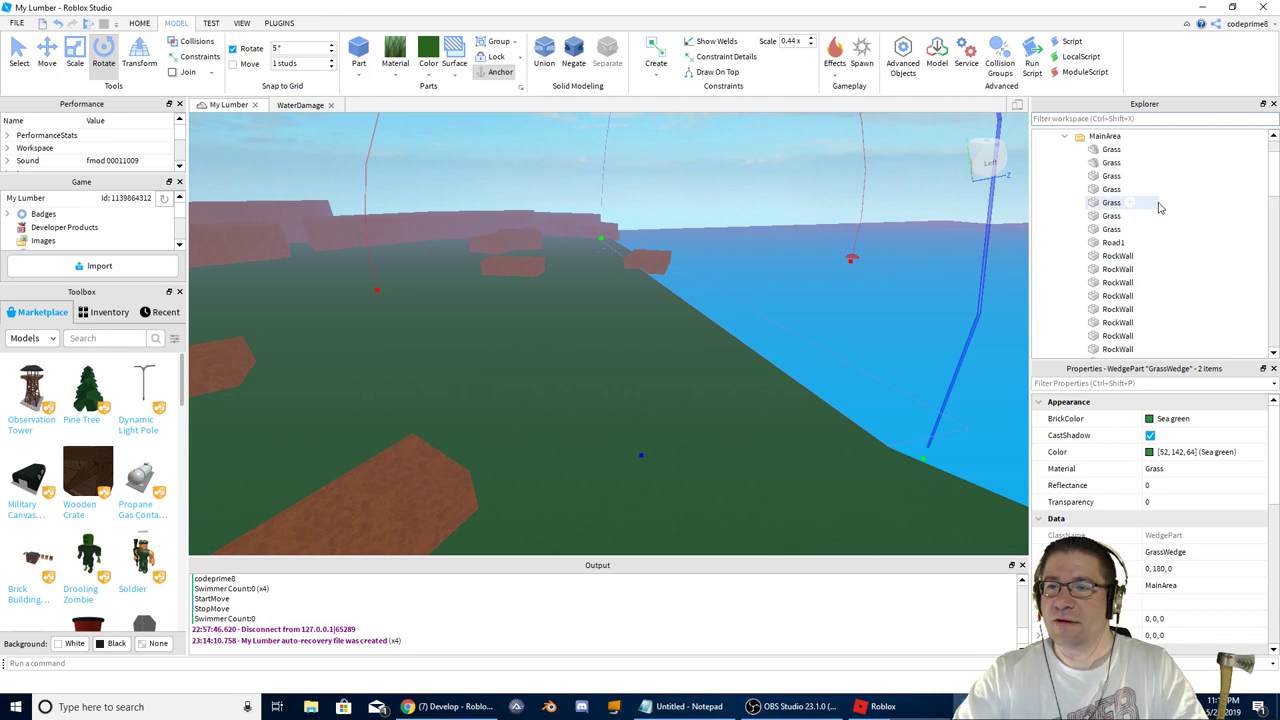
{"action": "left_click", "coordinate": [1068, 190]}
{"action": "right_click_drag", "start_coordinate": [925, 233], "coordinate": [925, 233]}
{"action": "scroll", "coordinate": [925, 233], "scroll_direction": "up", "scroll_amount": 5}
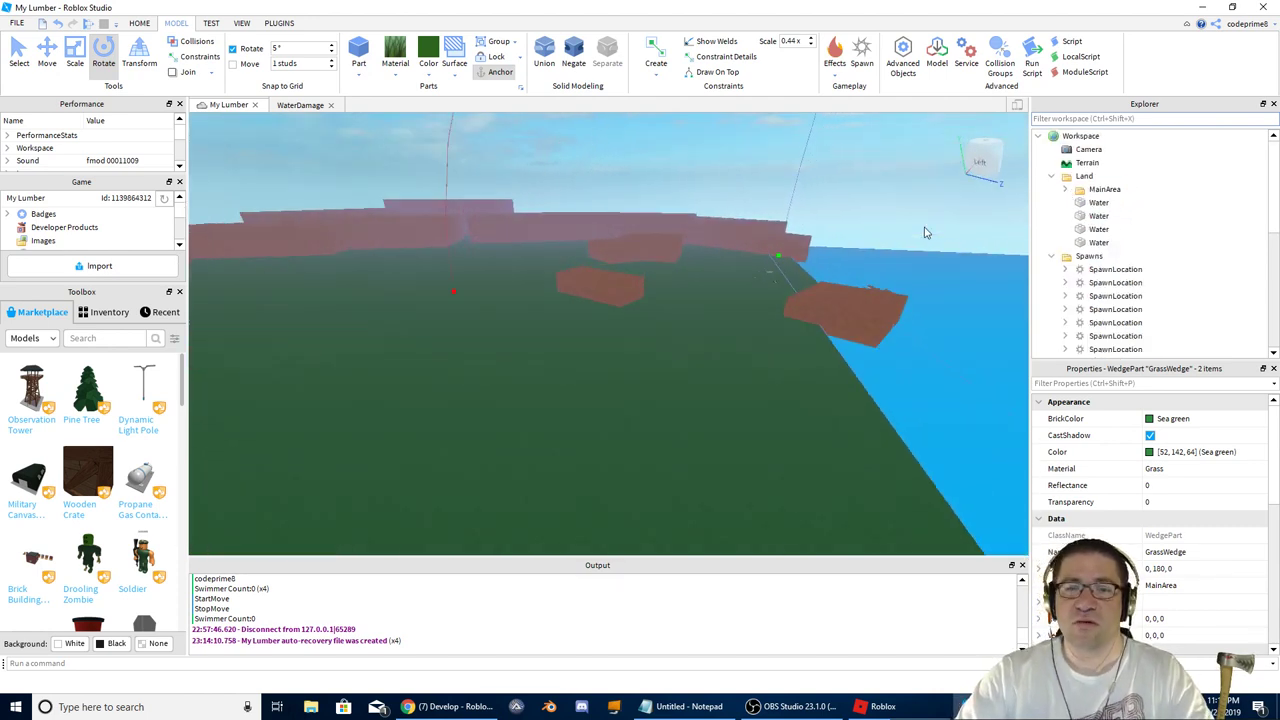
Step: Insert a block part on the grass and give it the Concrete material and the Fossil color
{"action": "right_click_drag", "start_coordinate": [797, 291], "coordinate": [807, 260]}
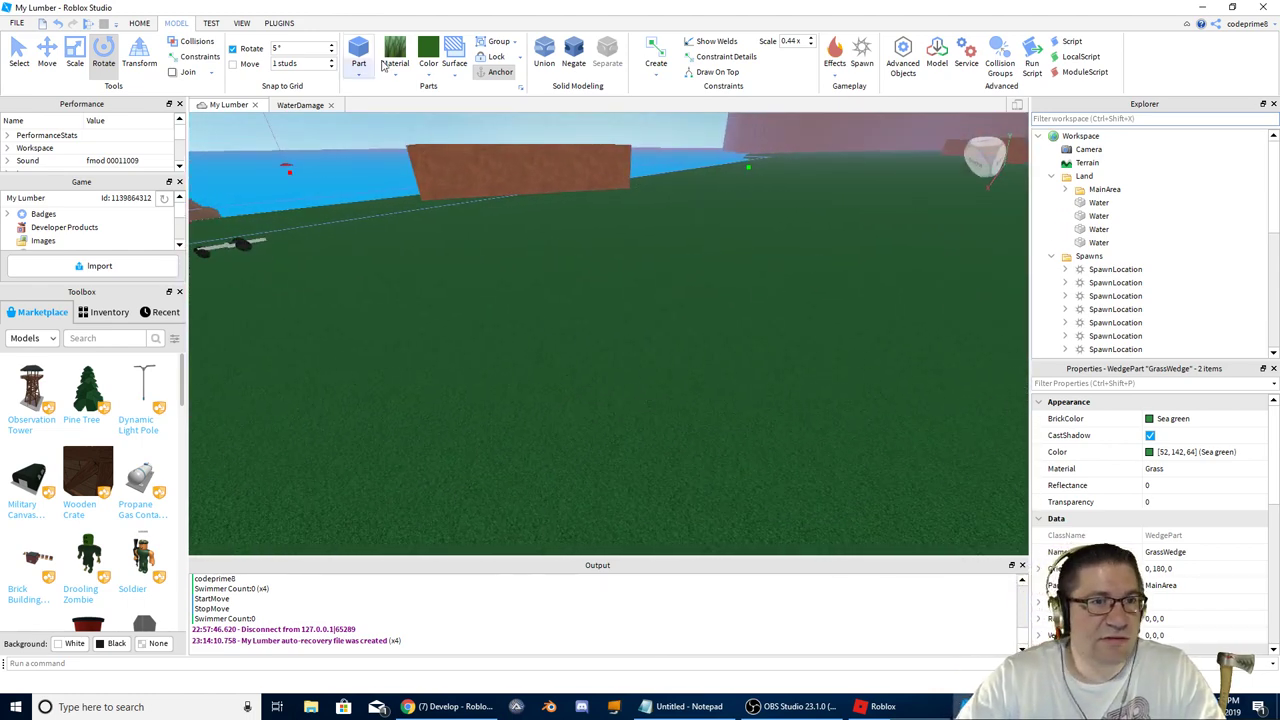
{"action": "left_click", "coordinate": [359, 52]}
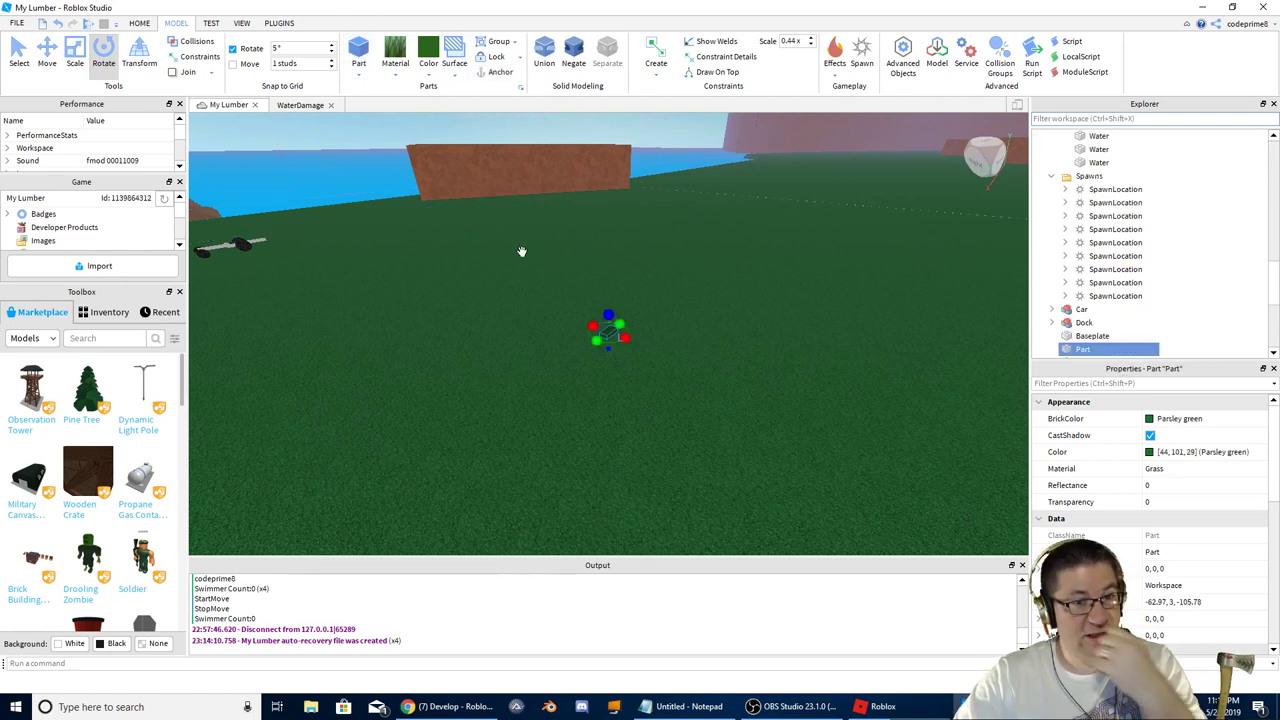
{"action": "left_click", "coordinate": [396, 70]}
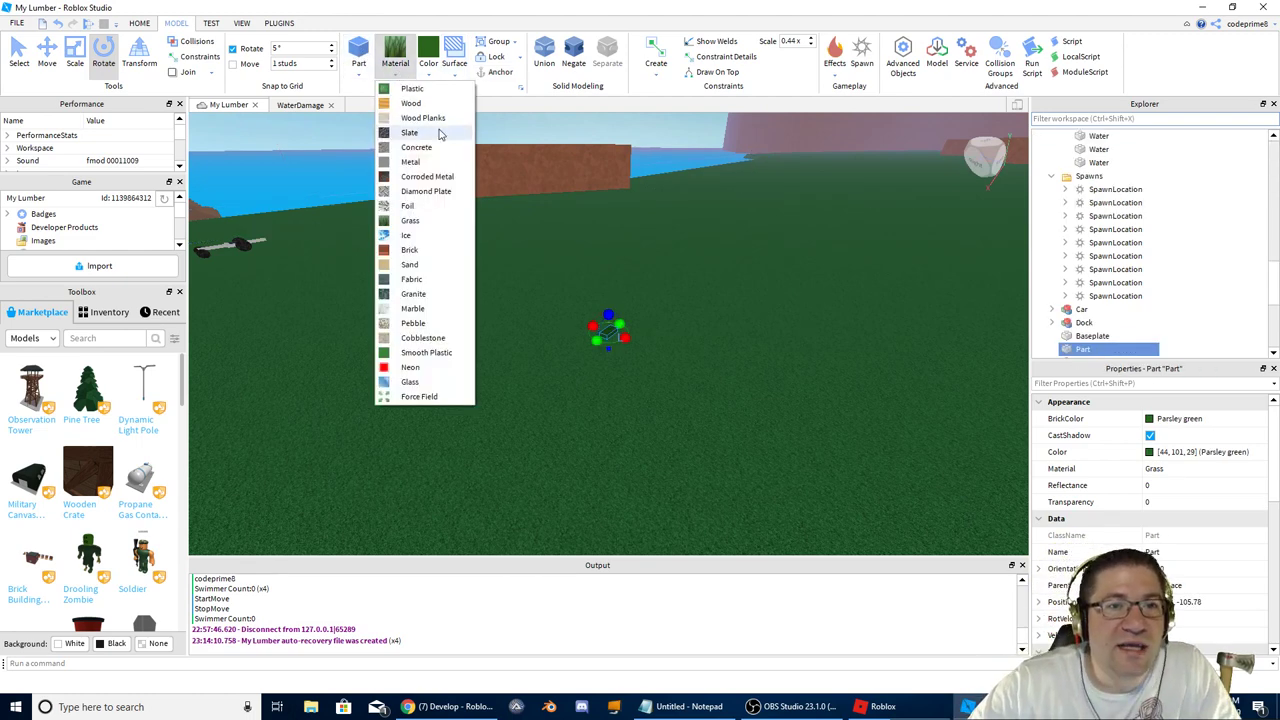
{"action": "left_click", "coordinate": [416, 148]}
{"action": "left_click", "coordinate": [430, 78]}
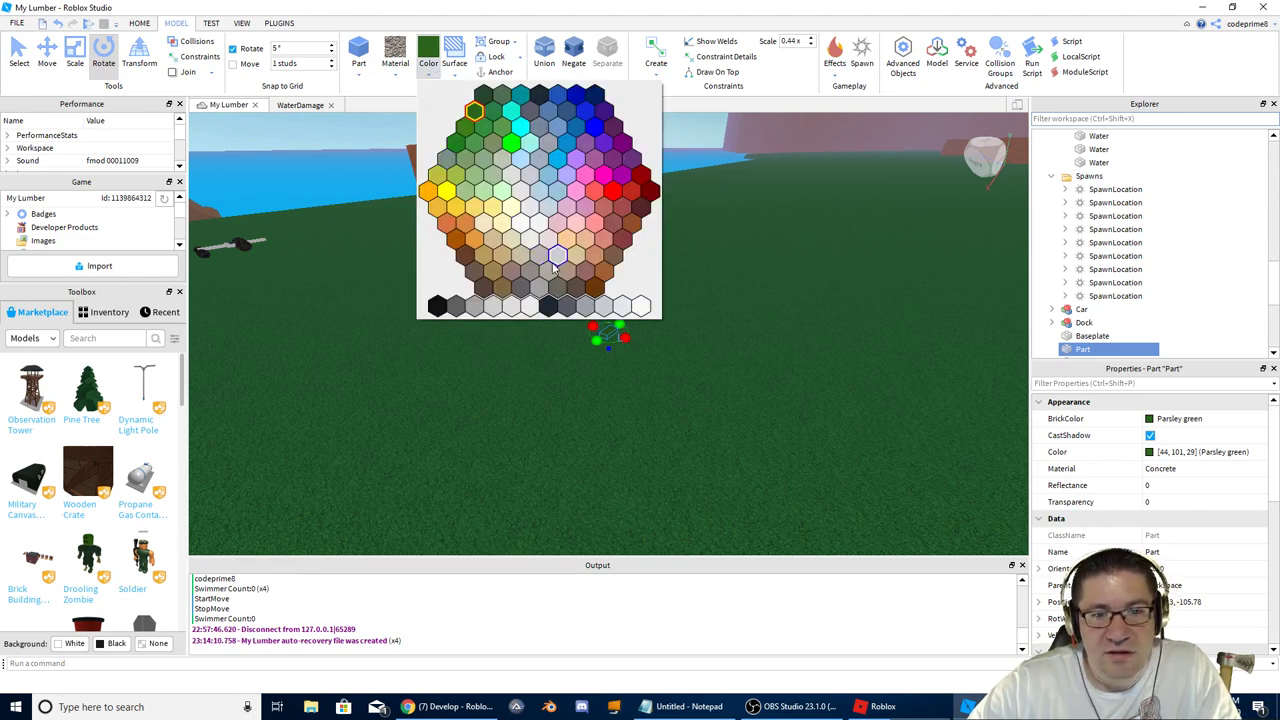
{"action": "left_click", "coordinate": [588, 311]}
{"action": "key", "text": "w"}
{"action": "right_click_drag", "start_coordinate": [611, 334], "coordinate": [606, 327]}
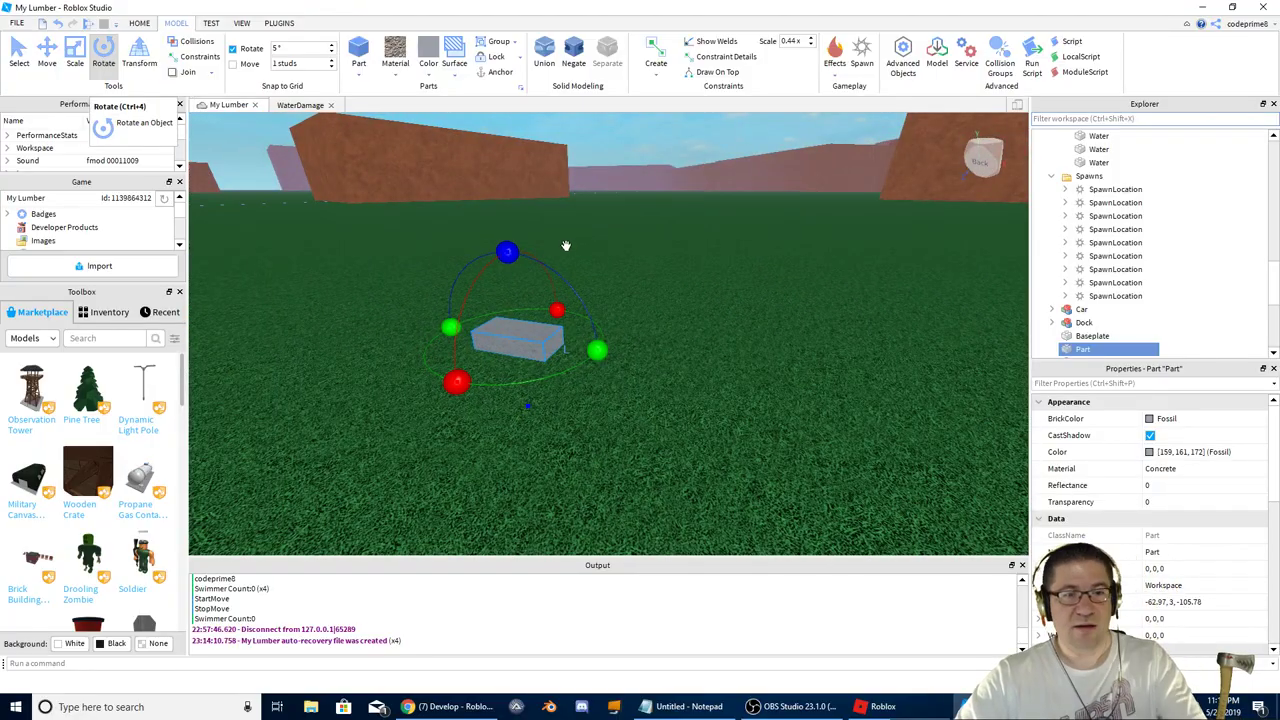
Step: Switch to the reference game and drive along the white road to the wood store, examining the road, rock walls and building layout
{"action": "key", "text": "alt+Tab"}
{"action": "right_click_drag", "start_coordinate": [615, 234], "coordinate": [620, 242]}
{"action": "key", "text": "w"}
{"action": "scroll", "coordinate": [620, 242], "scroll_direction": "up", "scroll_amount": 6}
{"action": "key", "text": "w"}
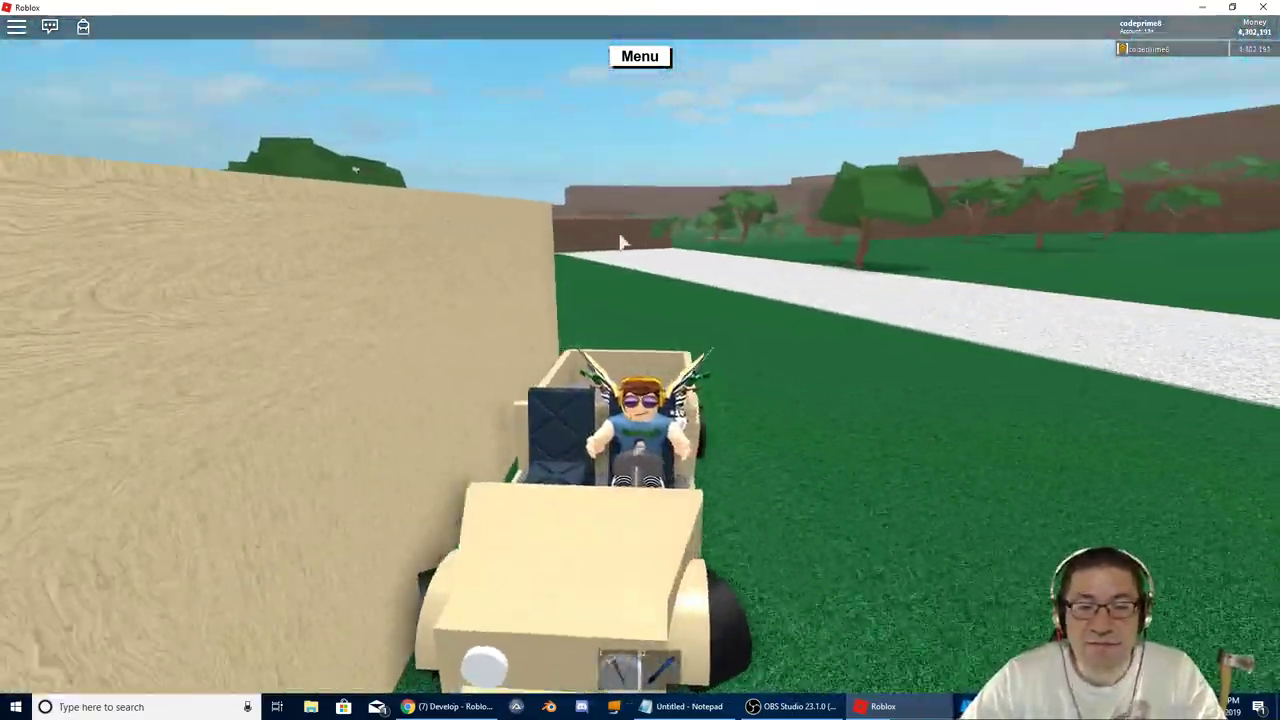
{"action": "key", "text": "w"}
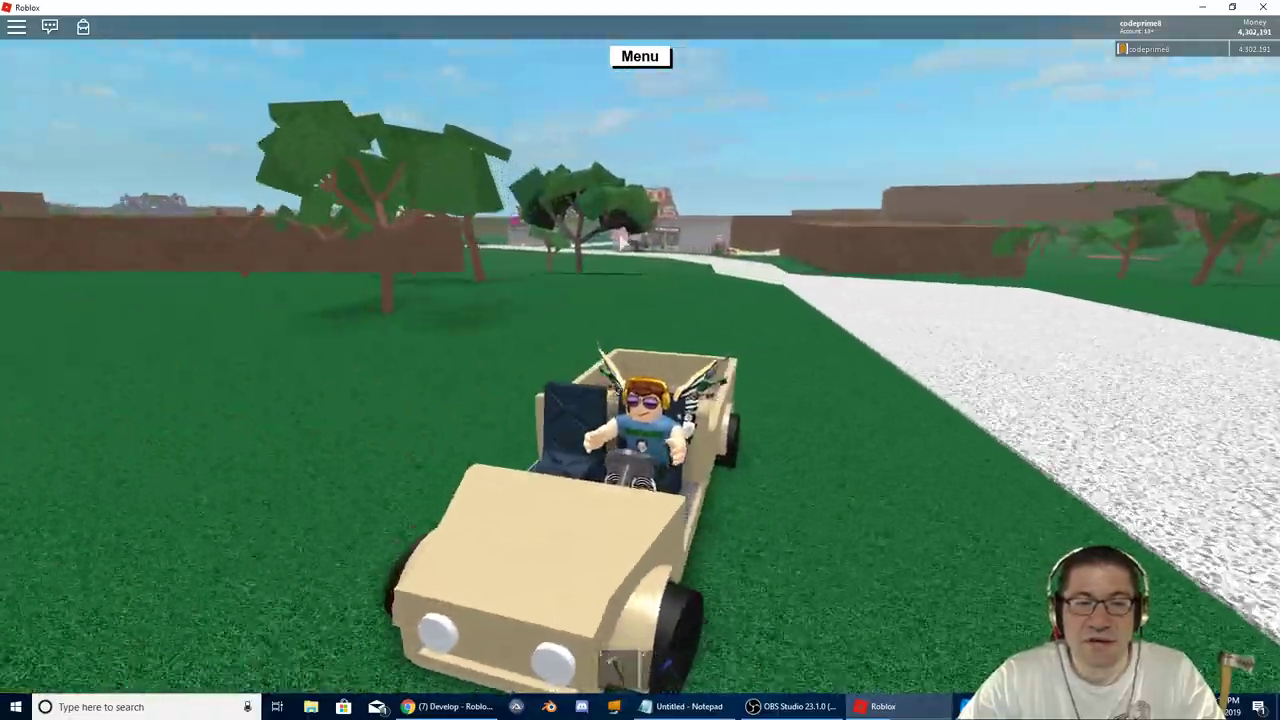
{"action": "key", "text": "w"}
{"action": "key", "text": "a"}
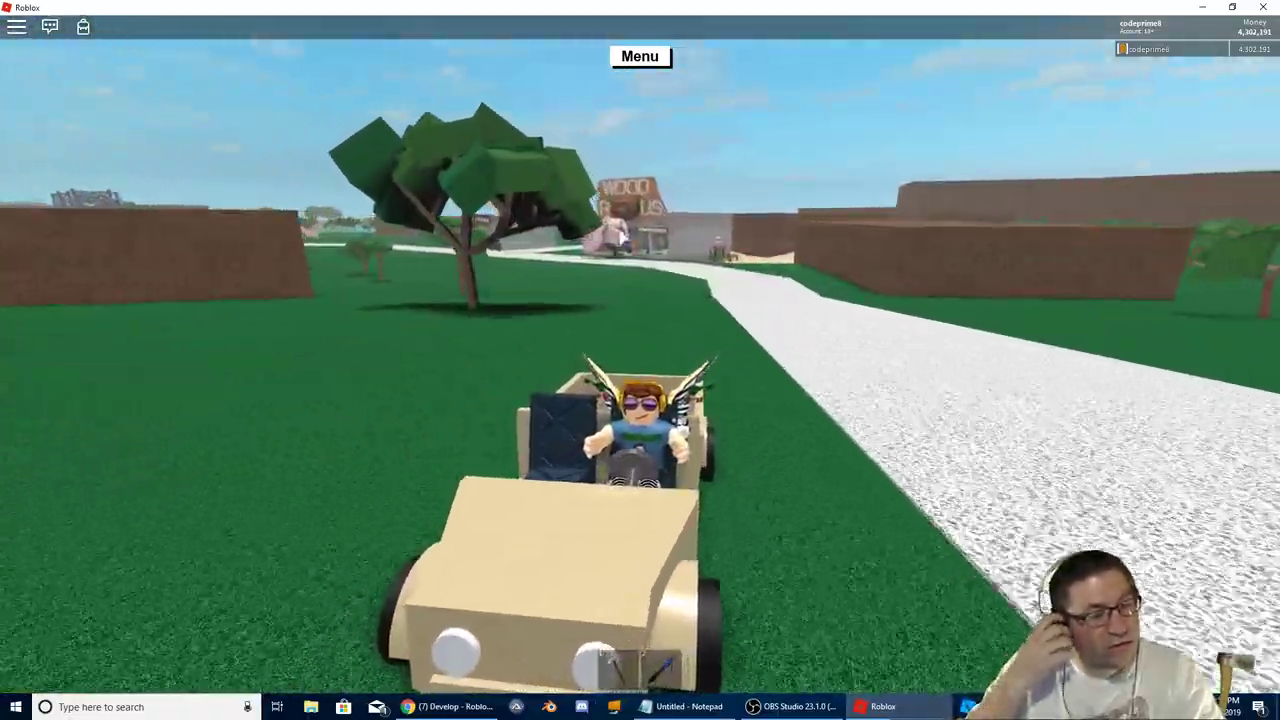
{"action": "key", "text": "w"}
{"action": "key", "text": "a"}
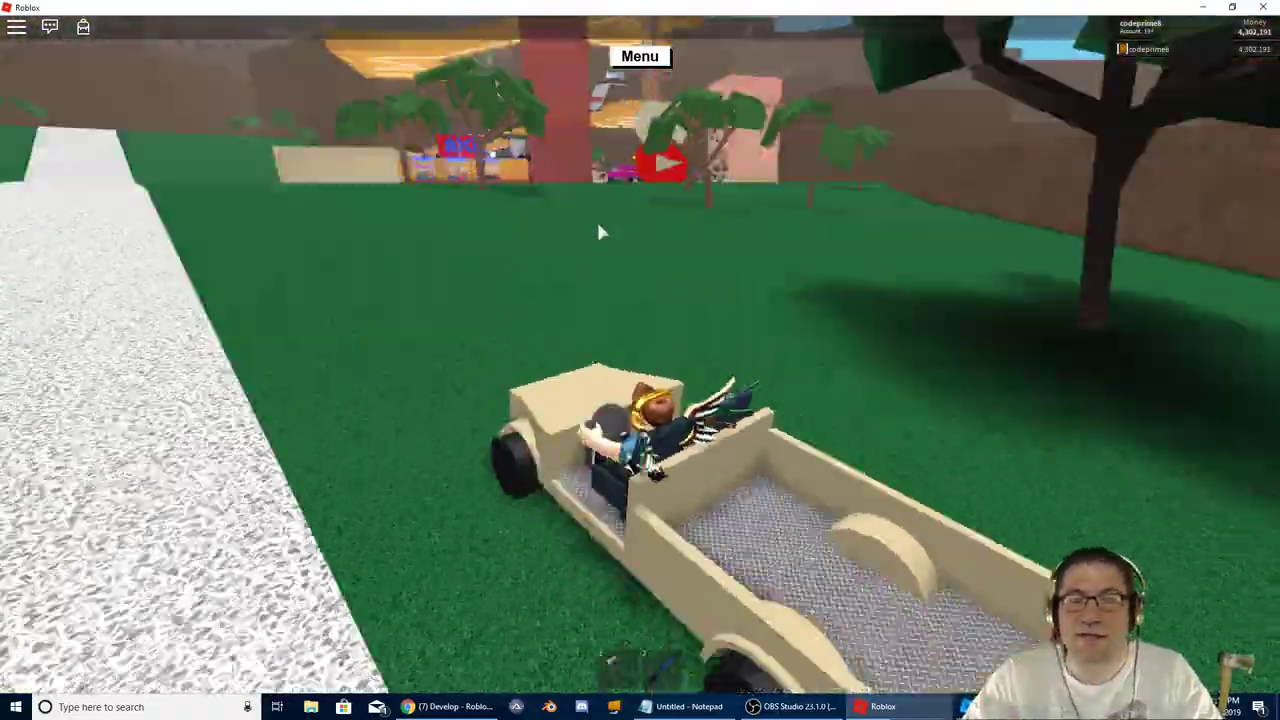
{"action": "key", "text": "w"}
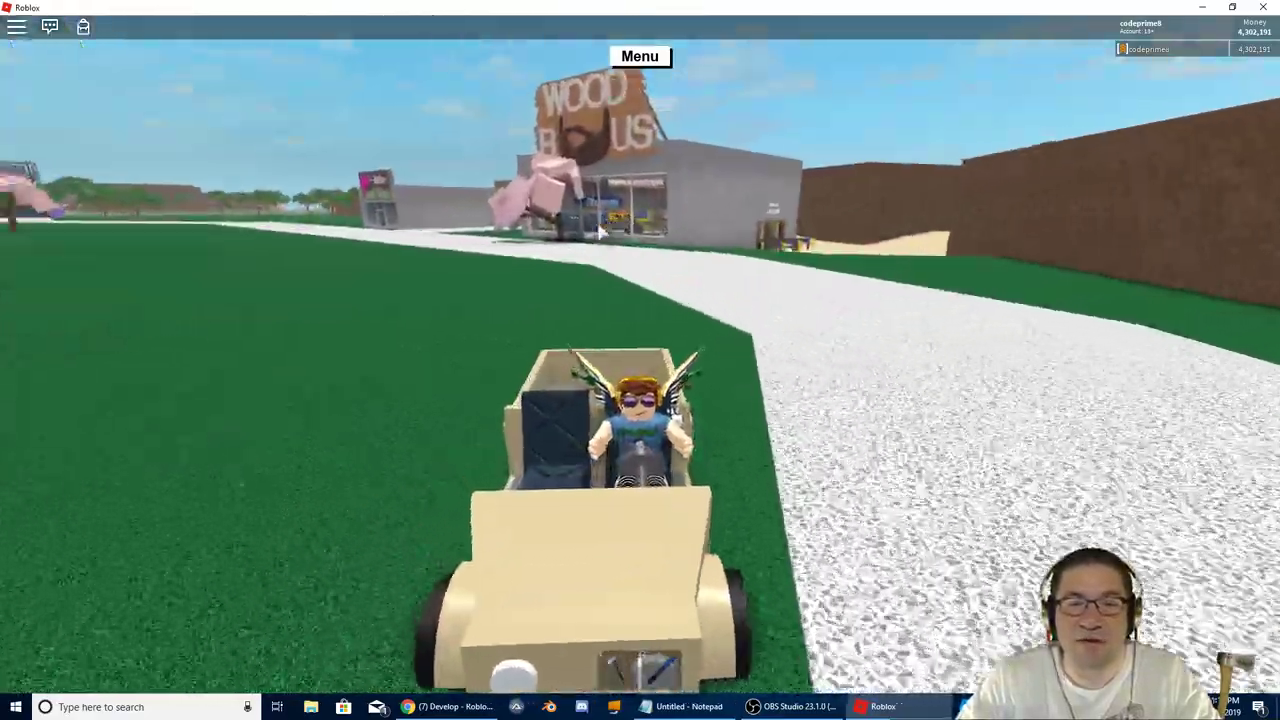
{"action": "key", "text": "s"}
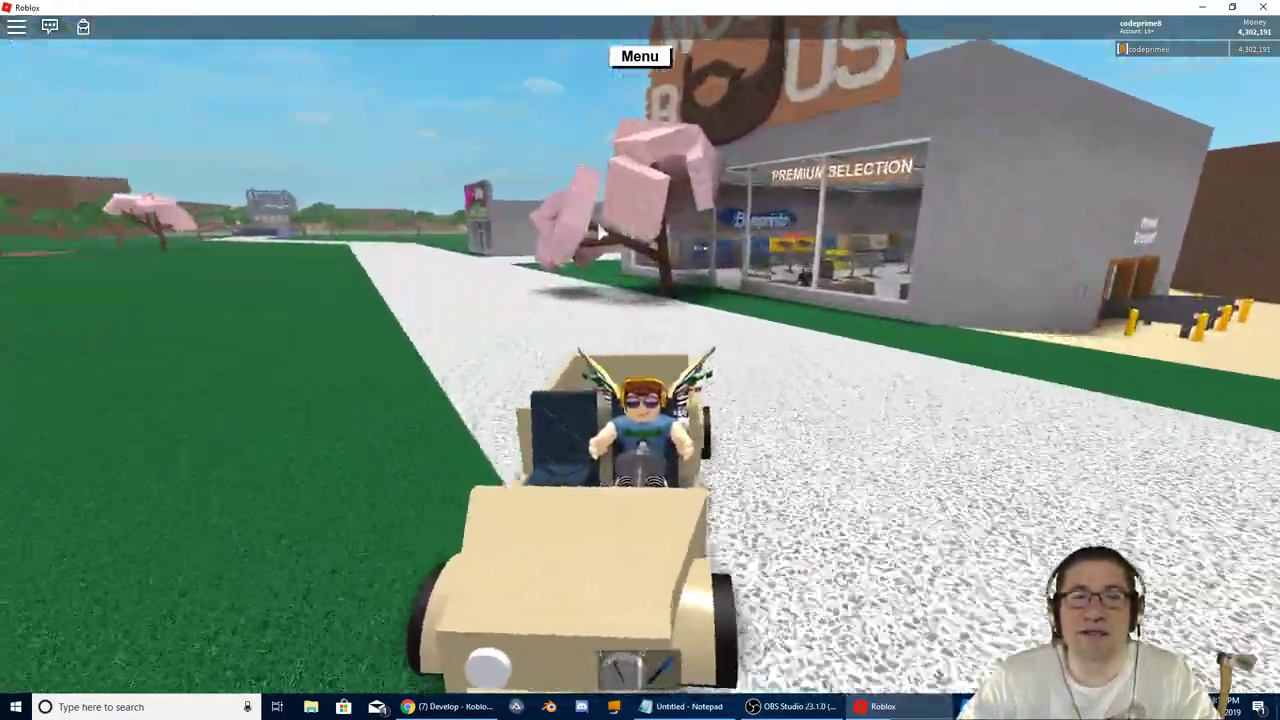
{"action": "key", "text": "w"}
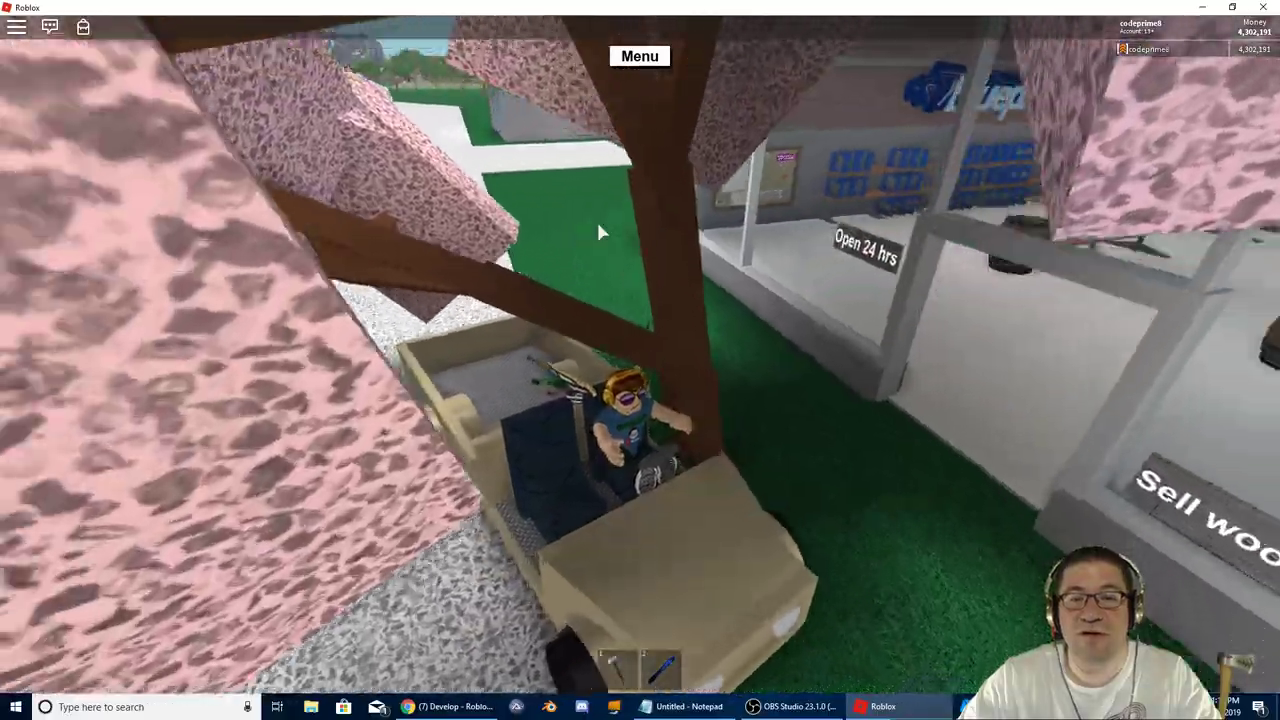
{"action": "key", "text": "s"}
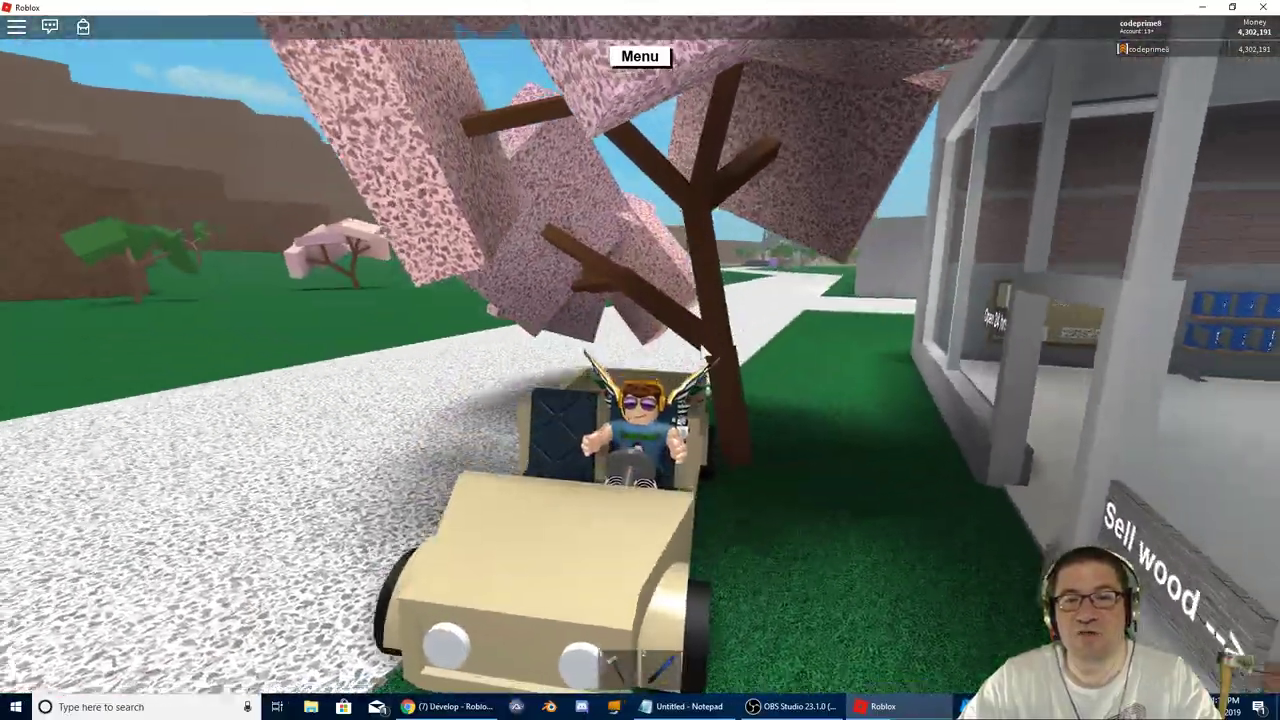
Step: Leave the car and examine up close how the store's floor, entrance pillars and low window walls meet the grass
{"action": "right_click_drag", "start_coordinate": [703, 352], "coordinate": [703, 352]}
{"action": "key", "text": "space"}
{"action": "scroll", "coordinate": [703, 352], "scroll_direction": "up", "scroll_amount": 8}
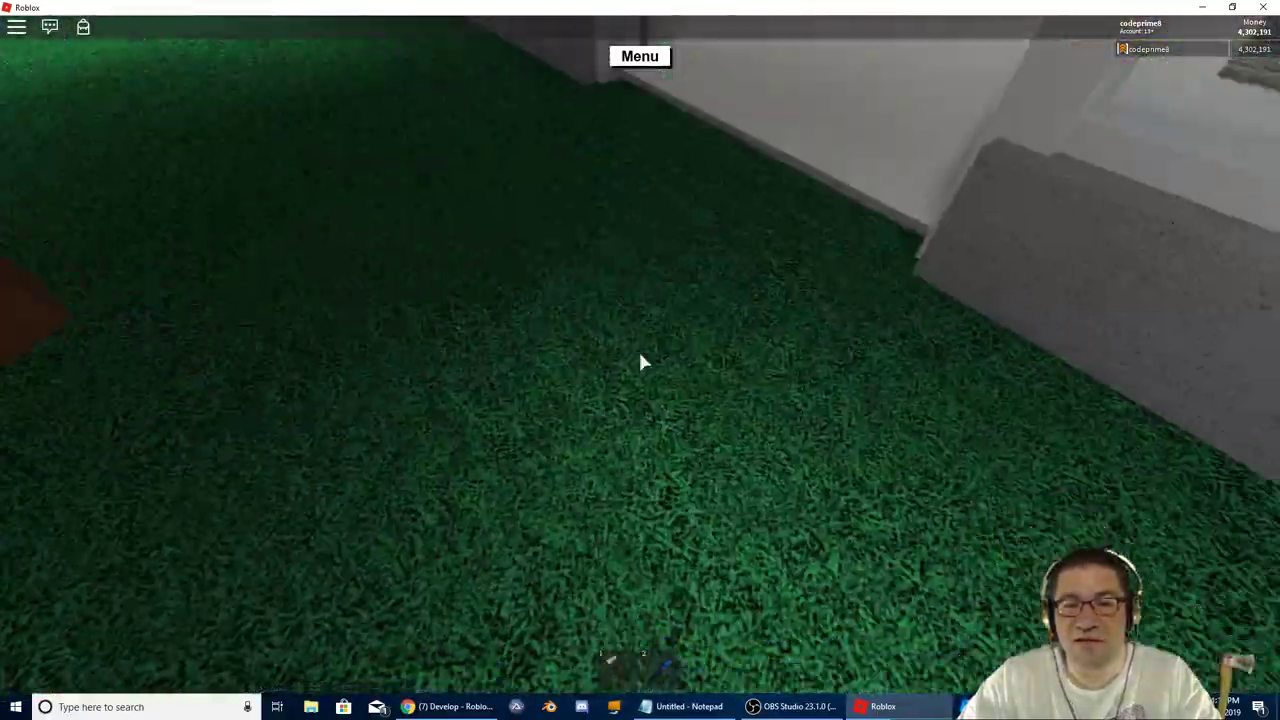
{"action": "key", "text": "a"}
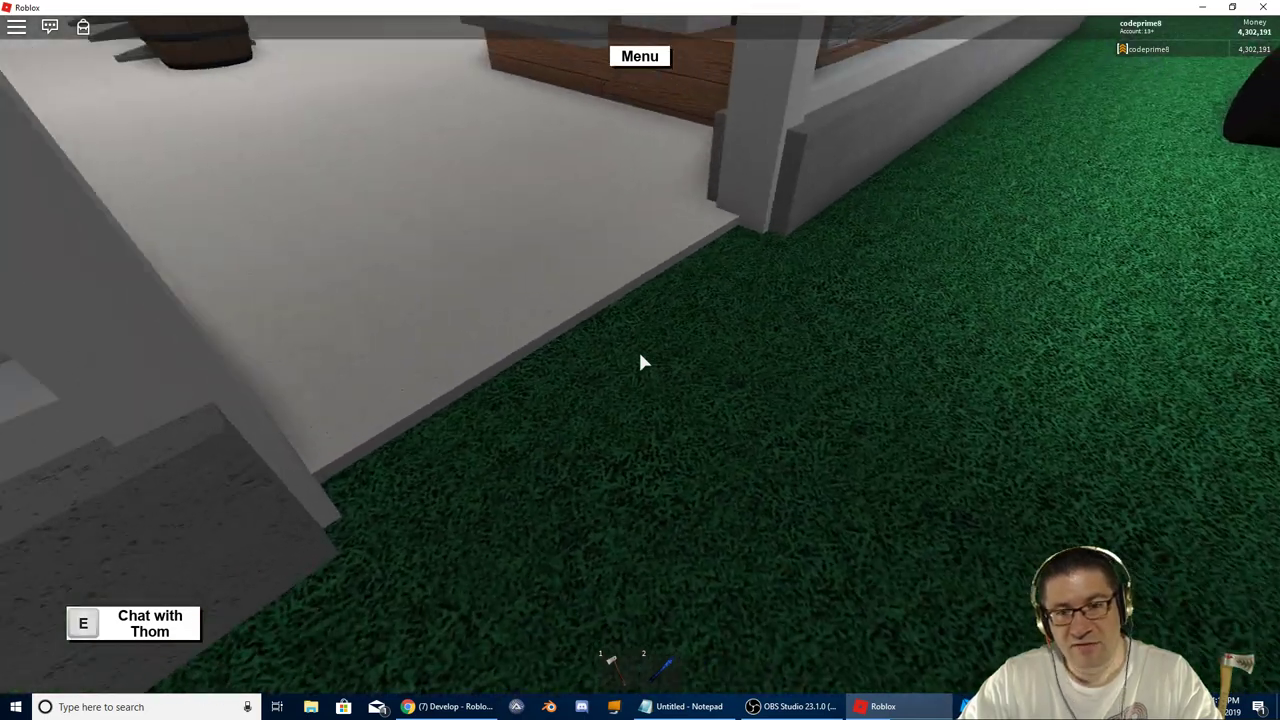
{"action": "key", "text": "w"}
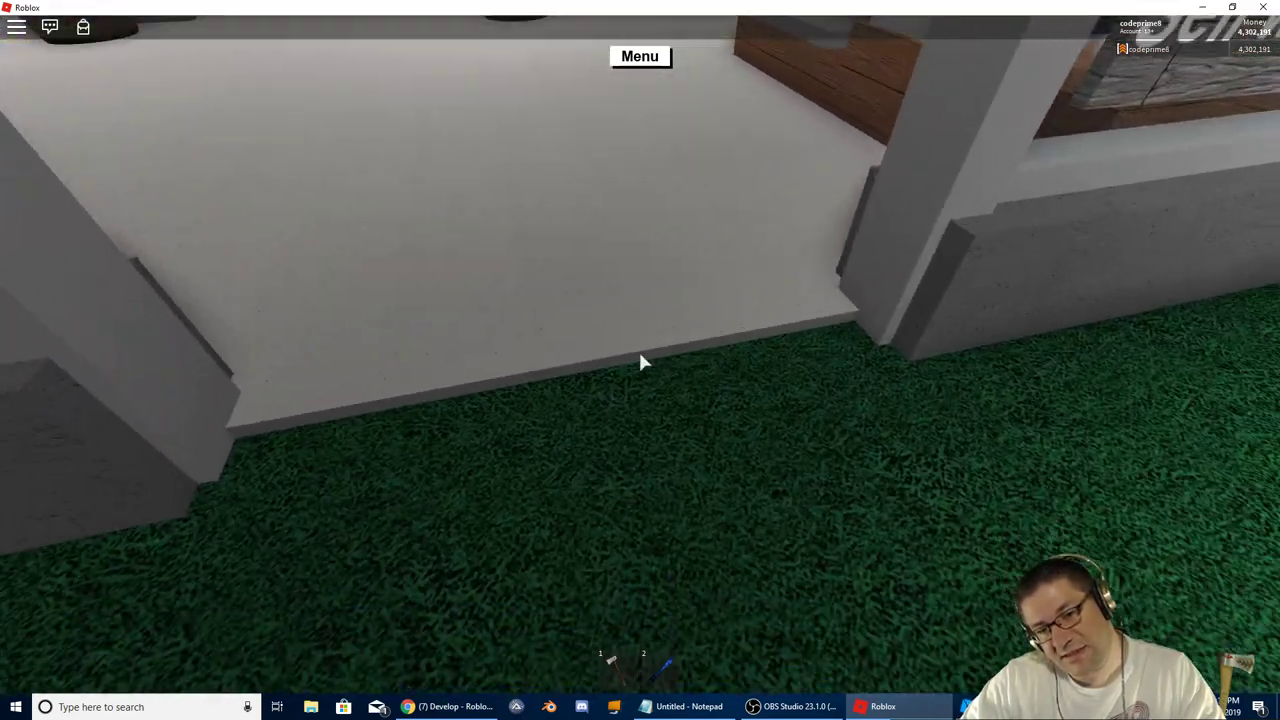
{"action": "key", "text": "w"}
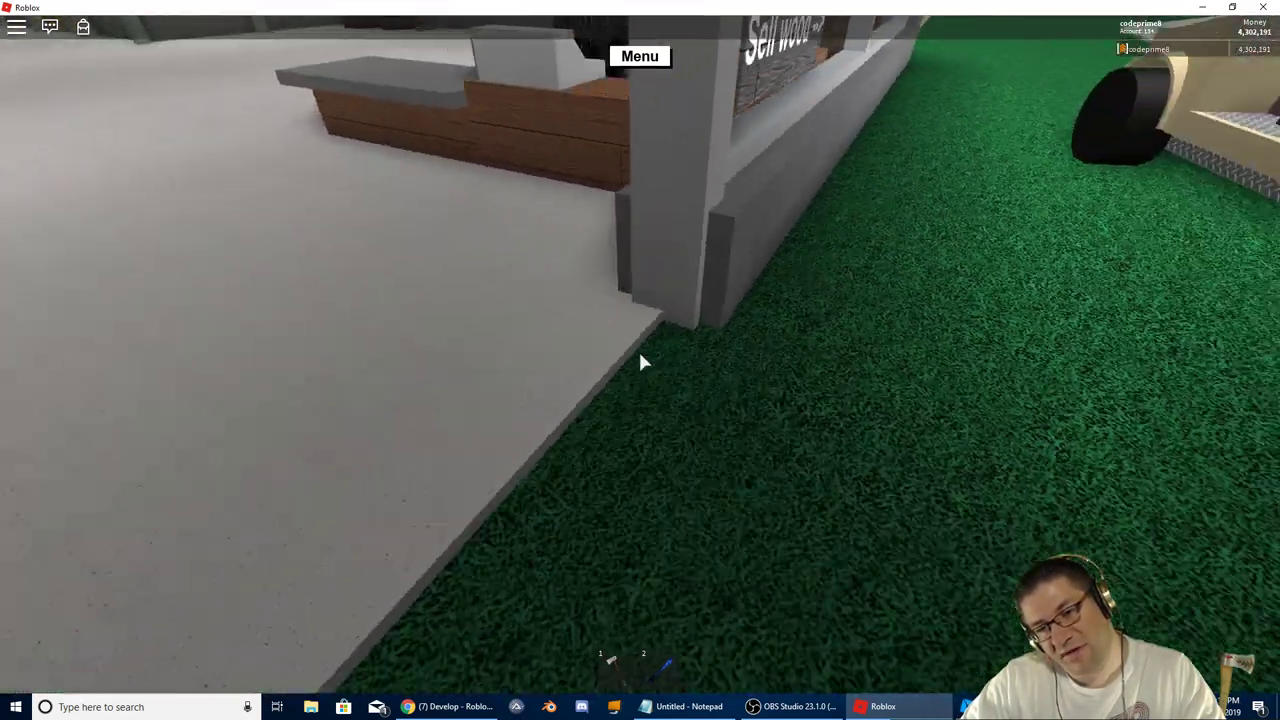
{"action": "key", "text": "s"}
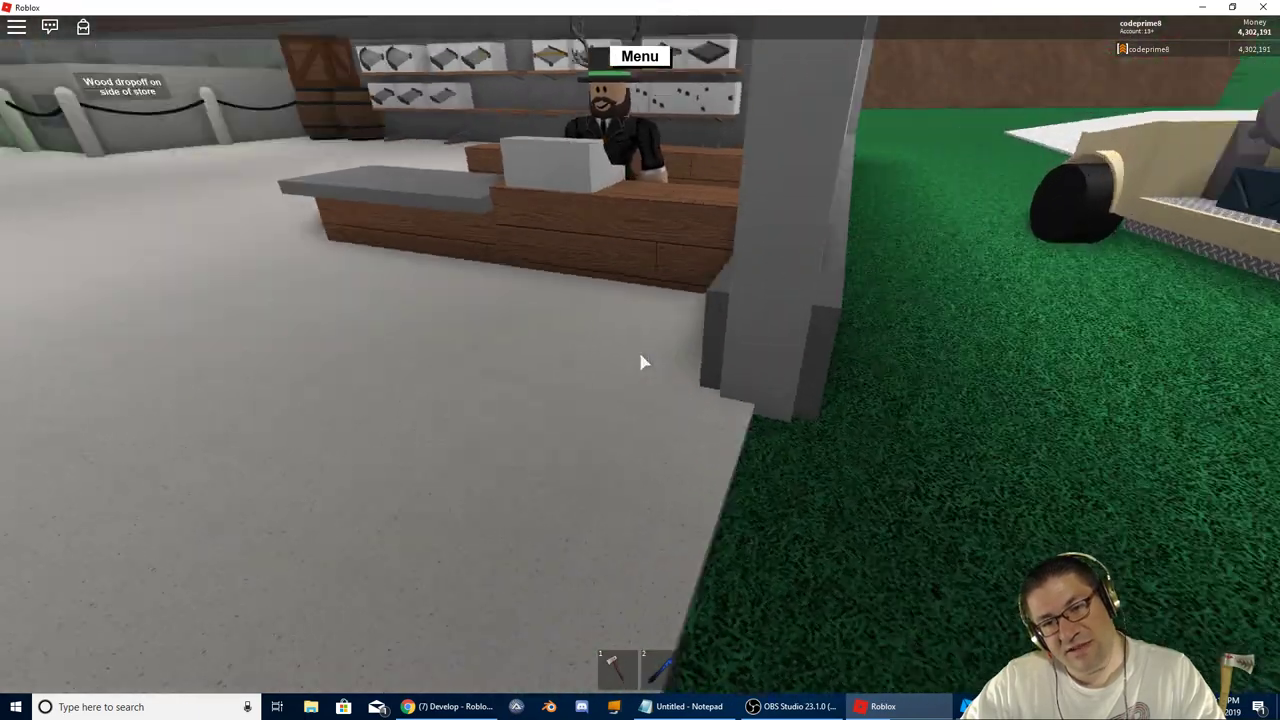
{"action": "key", "text": "w"}
{"action": "key", "text": "d"}
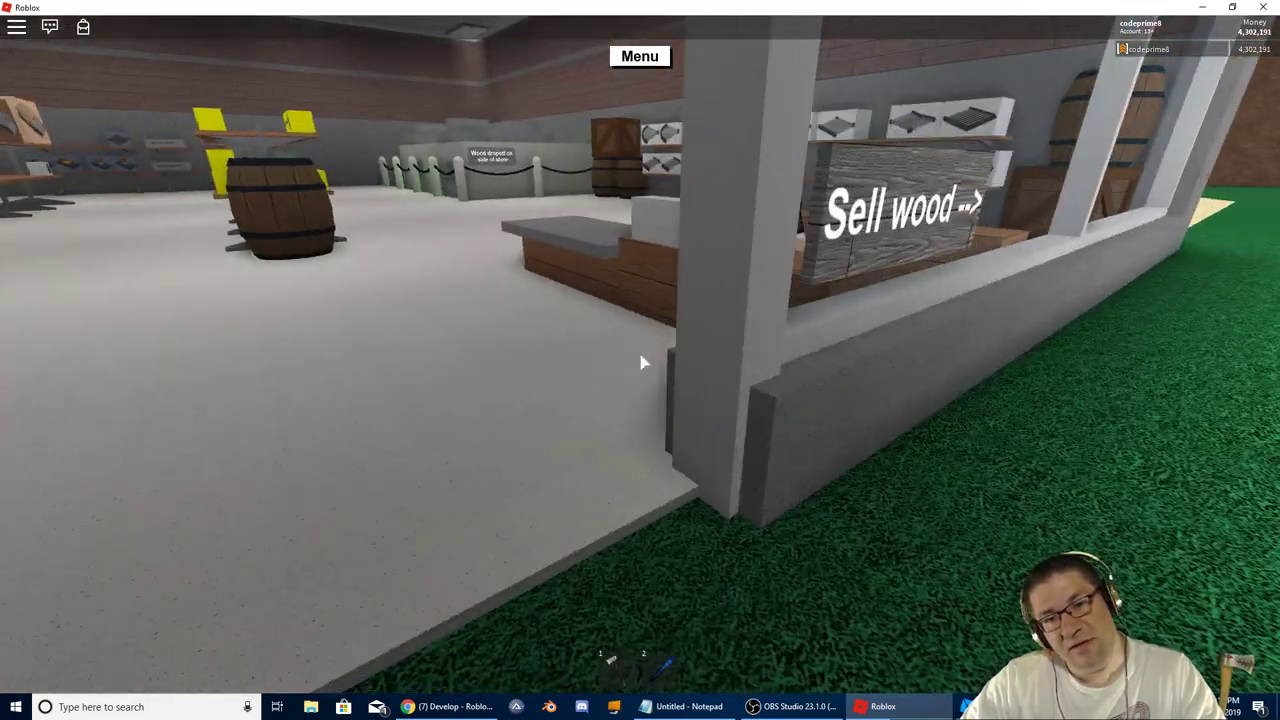
{"action": "key", "text": "a"}
{"action": "key", "text": "s"}
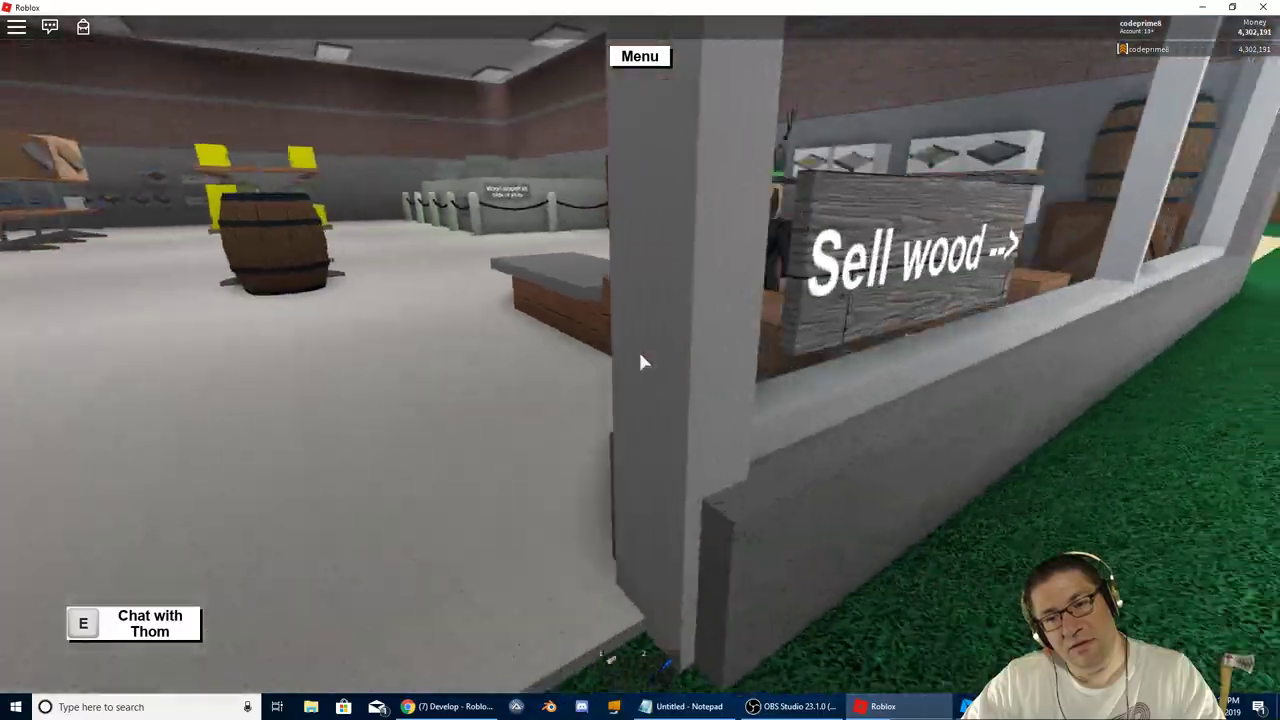
{"action": "key", "text": "w"}
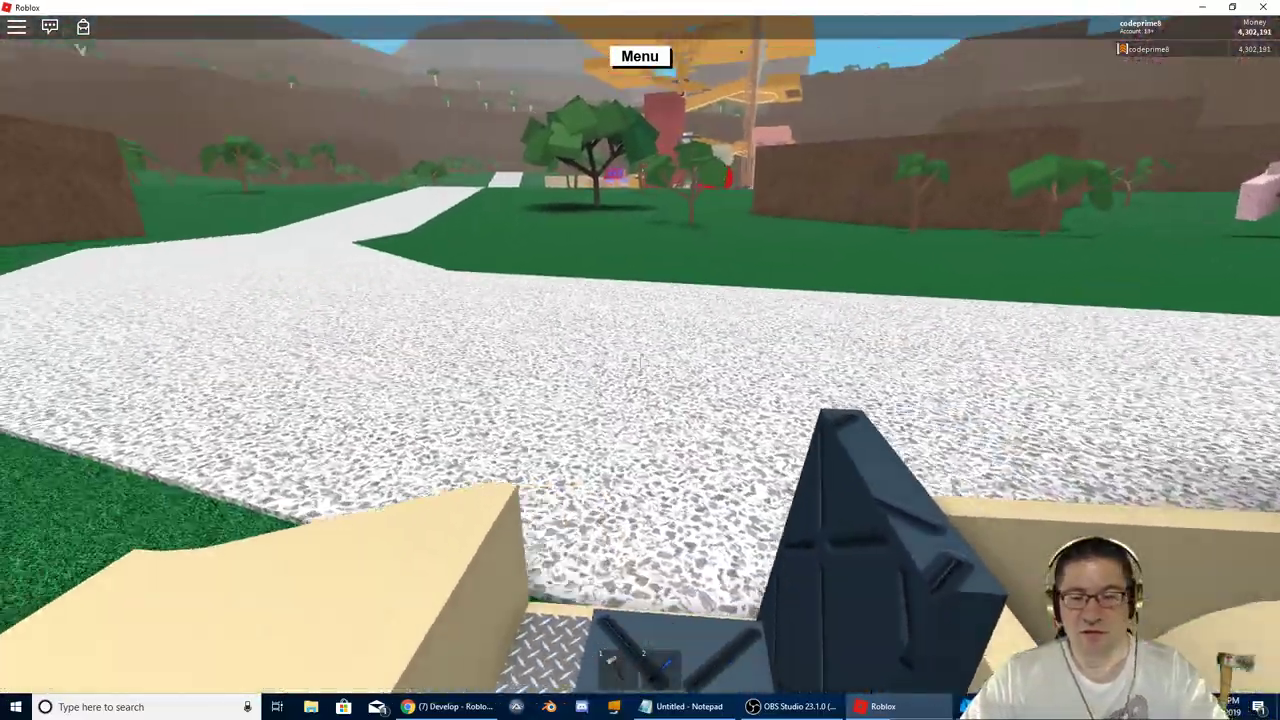
Step: Drive the truck along the white gravel road and park it beside the Wood R Us storefront
{"action": "scroll", "coordinate": [640, 362], "scroll_direction": "down", "scroll_amount": 5}
{"action": "key", "text": "w"}
{"action": "key", "text": "d"}
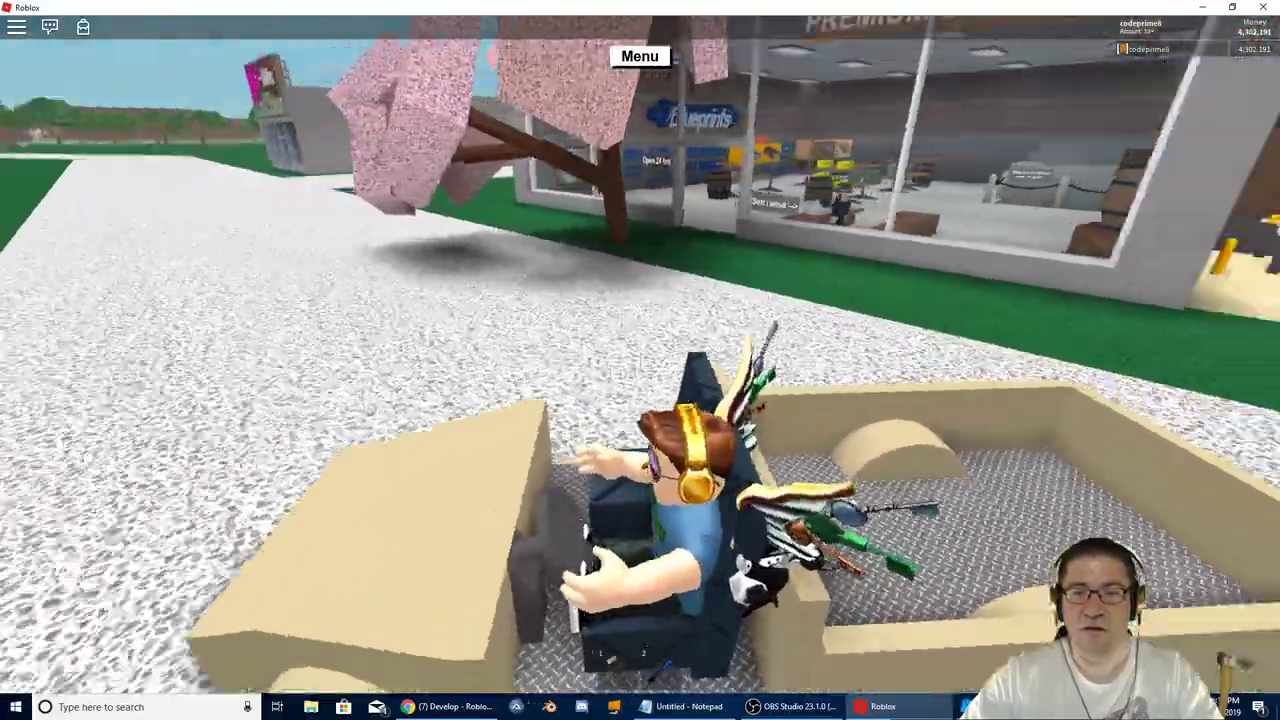
{"action": "right_click_drag", "start_coordinate": [643, 363], "coordinate": [643, 363]}
{"action": "key", "text": "w"}
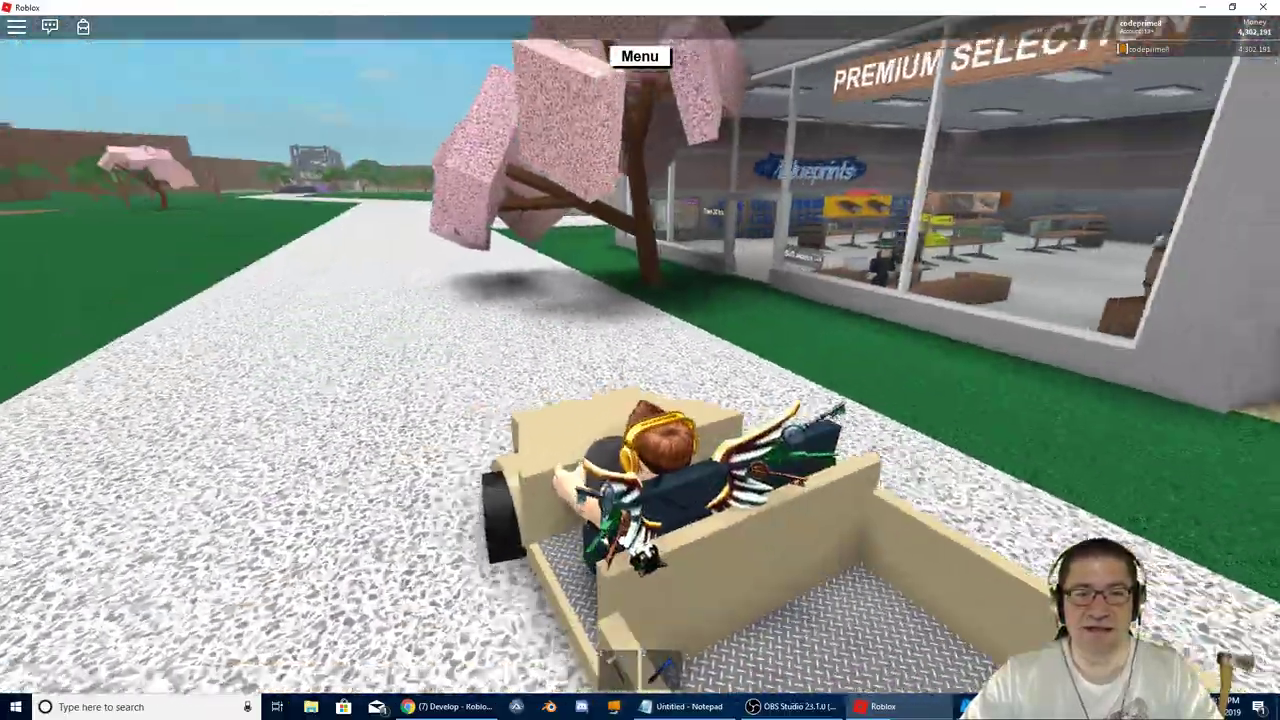
{"action": "key", "text": "d"}
{"action": "key", "text": "space"}
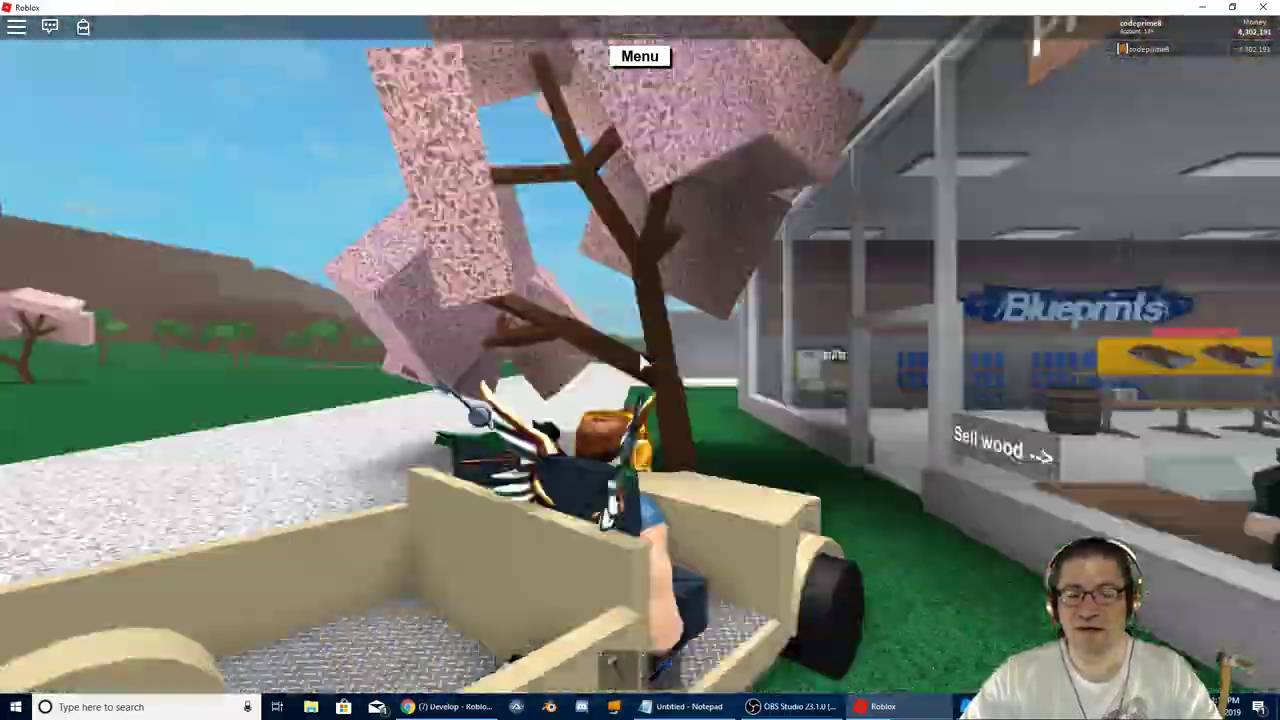
Step: Get out of the truck and walk into the Wood R Us store, heading past the counter to the shelves
{"action": "key", "text": "space"}
{"action": "right_click_drag", "start_coordinate": [643, 363], "coordinate": [654, 371]}
{"action": "key", "text": "w"}
{"action": "key", "text": "w"}
{"action": "key", "text": "a"}
{"action": "key", "text": "w"}
{"action": "key", "text": "w"}
{"action": "key", "text": "d"}
{"action": "key", "text": "d"}
{"action": "key", "text": "a"}
{"action": "key", "text": "w"}
{"action": "key", "text": "w"}
{"action": "key", "text": "s"}
{"action": "key", "text": "d"}
{"action": "key", "text": "w"}
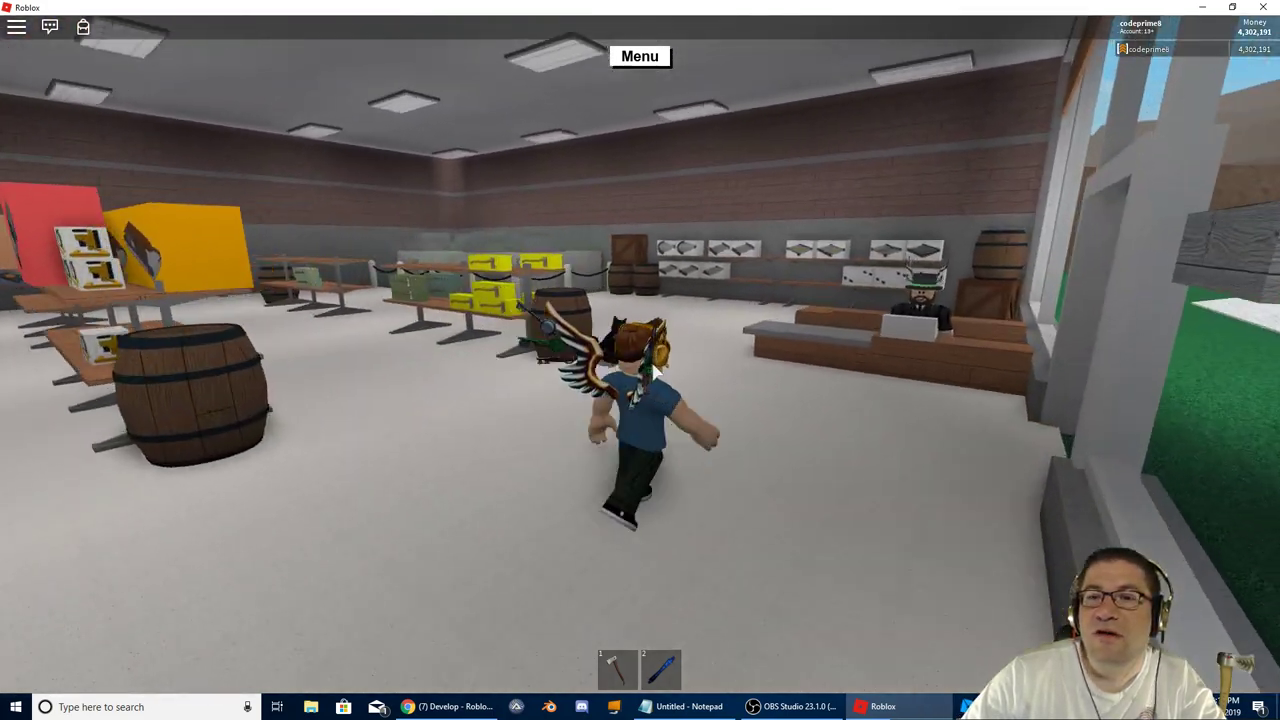
{"action": "key", "text": "d"}
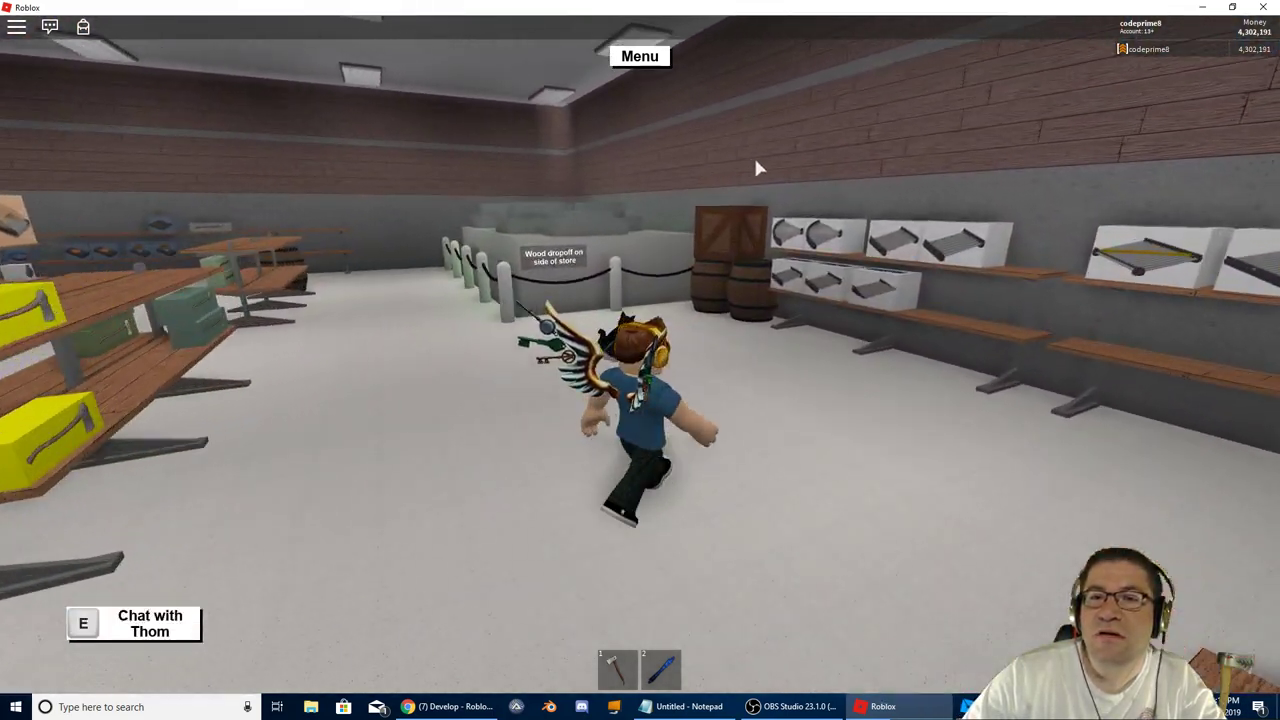
Step: Examine the store's interior layout, then its front window wall from the grass outside near the counter
{"action": "right_click_drag", "start_coordinate": [862, 97], "coordinate": [862, 97]}
{"action": "key", "text": "a"}
{"action": "key", "text": "d"}
{"action": "key", "text": "s"}
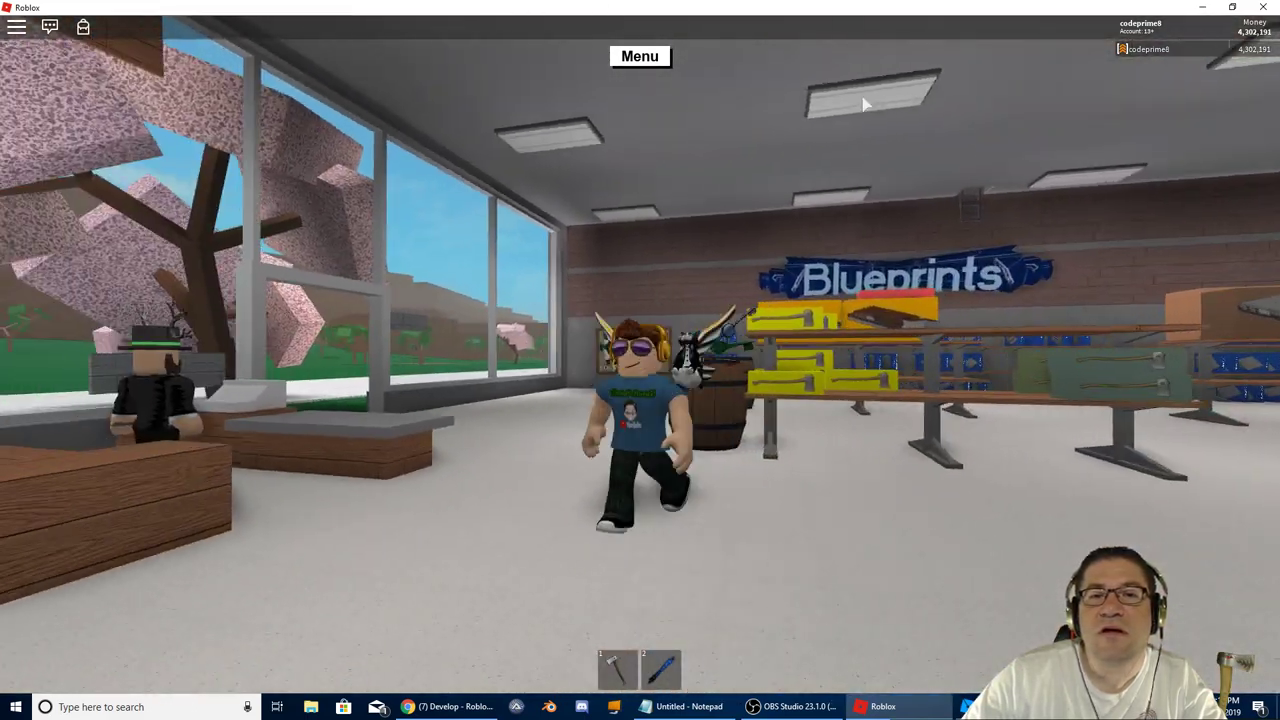
{"action": "key", "text": "w"}
{"action": "right_click_drag", "start_coordinate": [648, 234], "coordinate": [648, 234]}
{"action": "key", "text": "w"}
{"action": "key", "text": "d"}
{"action": "right_click_drag", "start_coordinate": [889, 155], "coordinate": [889, 155]}
{"action": "key", "text": "w"}
{"action": "key", "text": "space"}
{"action": "key", "text": "s"}
{"action": "key", "text": "a"}
{"action": "key", "text": "w"}
{"action": "key", "text": "w"}
{"action": "key", "text": "d"}
{"action": "key", "text": "s"}
{"action": "key", "text": "d"}
{"action": "key", "text": "w"}
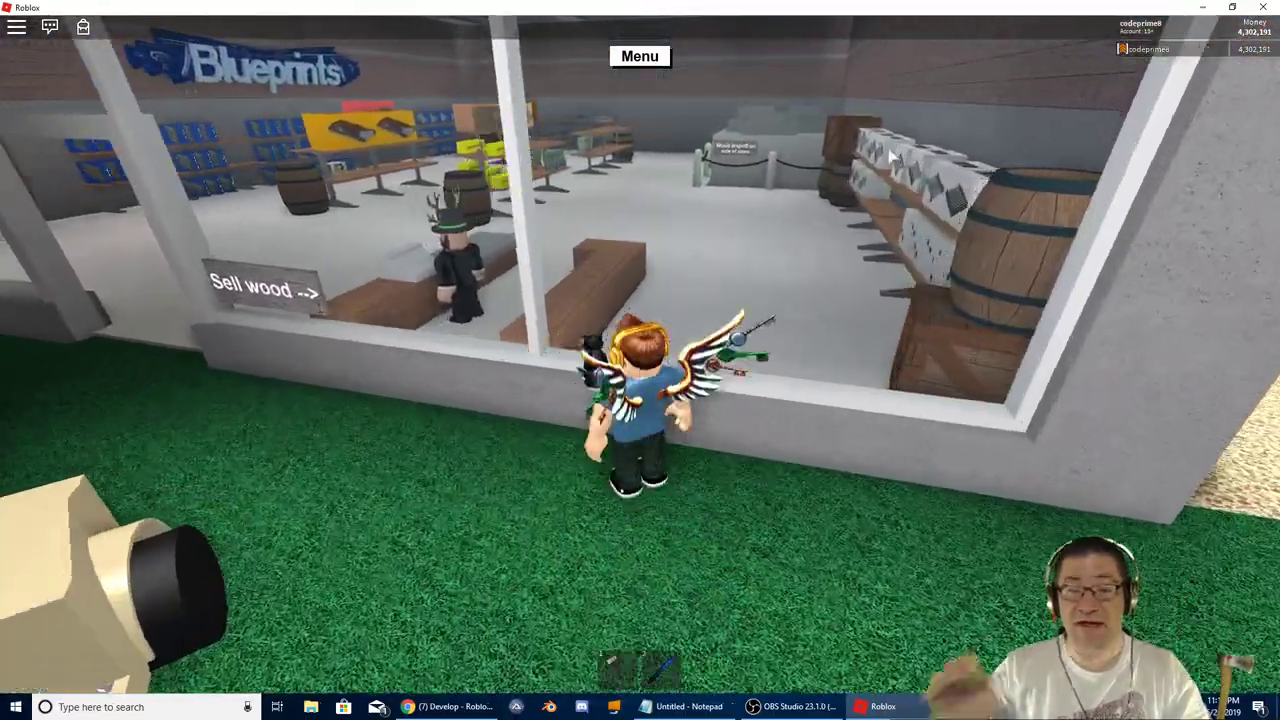
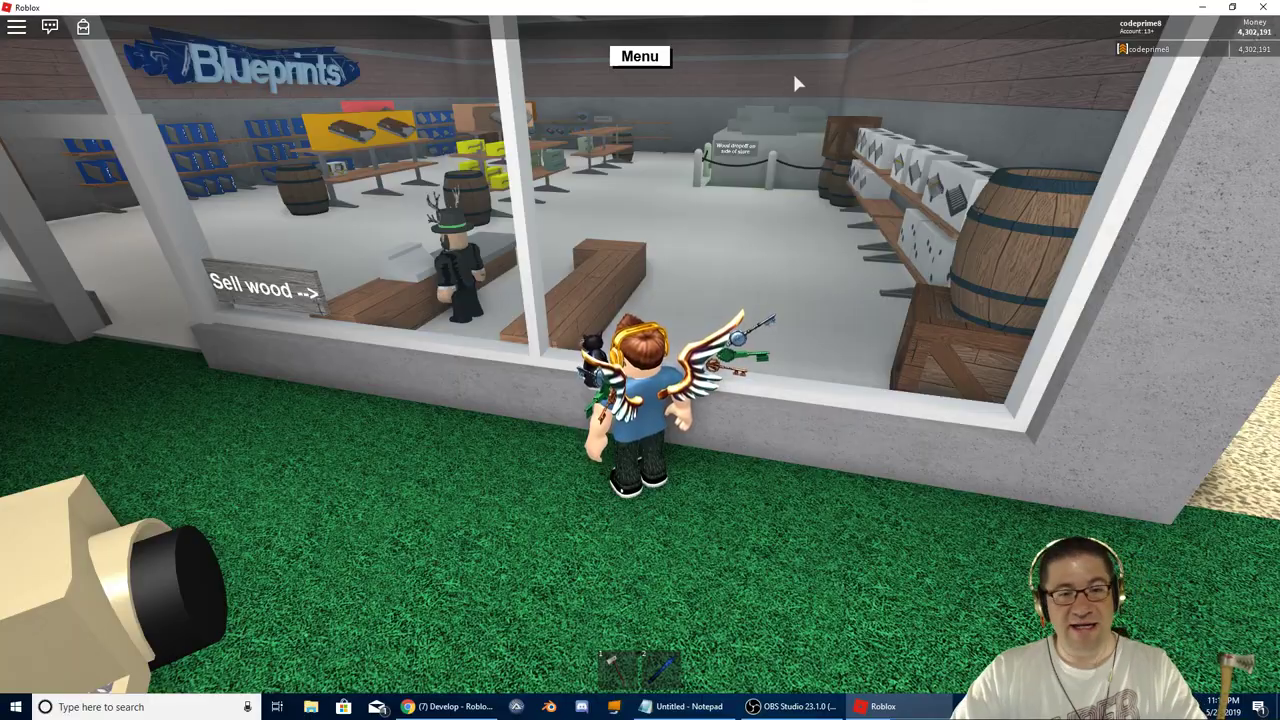
Step: Walk around the parked truck and back into the store to examine the shelf wall, counter and front windows
{"action": "right_click_drag", "start_coordinate": [797, 84], "coordinate": [708, 137]}
{"action": "key", "text": "w"}
{"action": "key", "text": "w"}
{"action": "key", "text": "d"}
{"action": "key", "text": "w"}
{"action": "key", "text": "d"}
{"action": "key", "text": "w"}
{"action": "key", "text": "w"}
{"action": "key", "text": "w"}
{"action": "key", "text": "d"}
{"action": "key", "text": "w"}
{"action": "key", "text": "space"}
{"action": "key", "text": "a"}
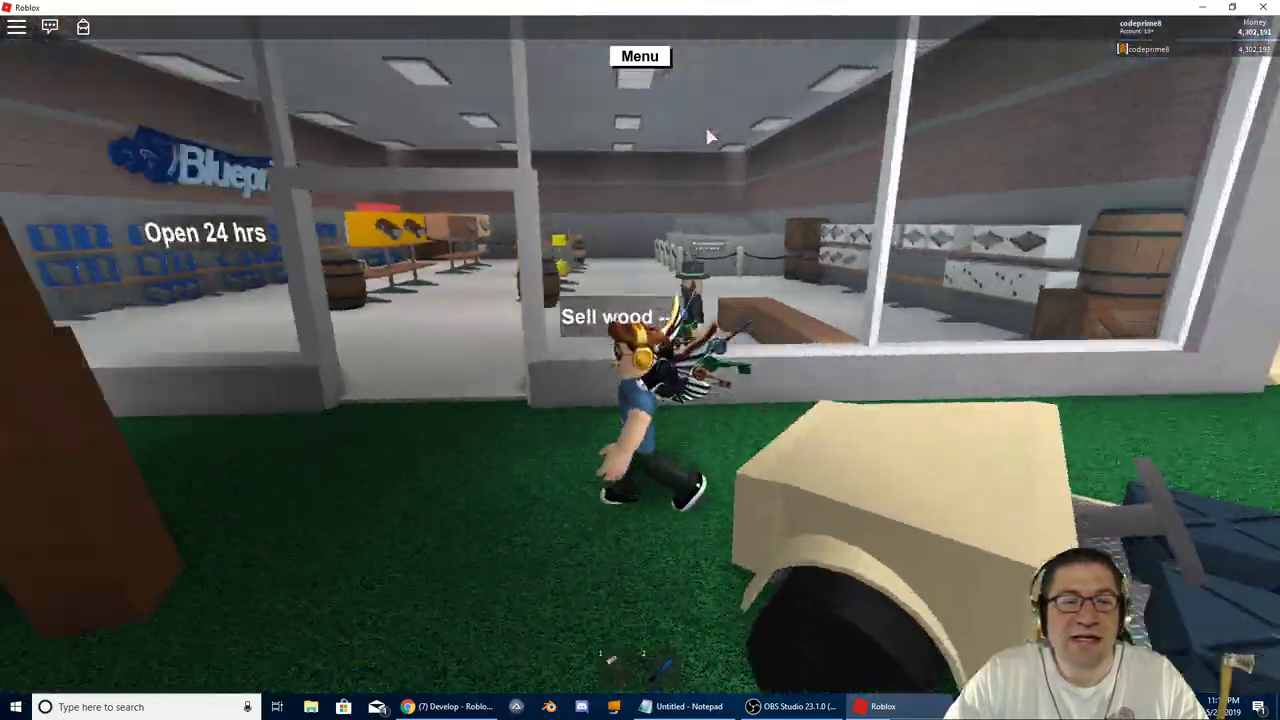
{"action": "key", "text": "w"}
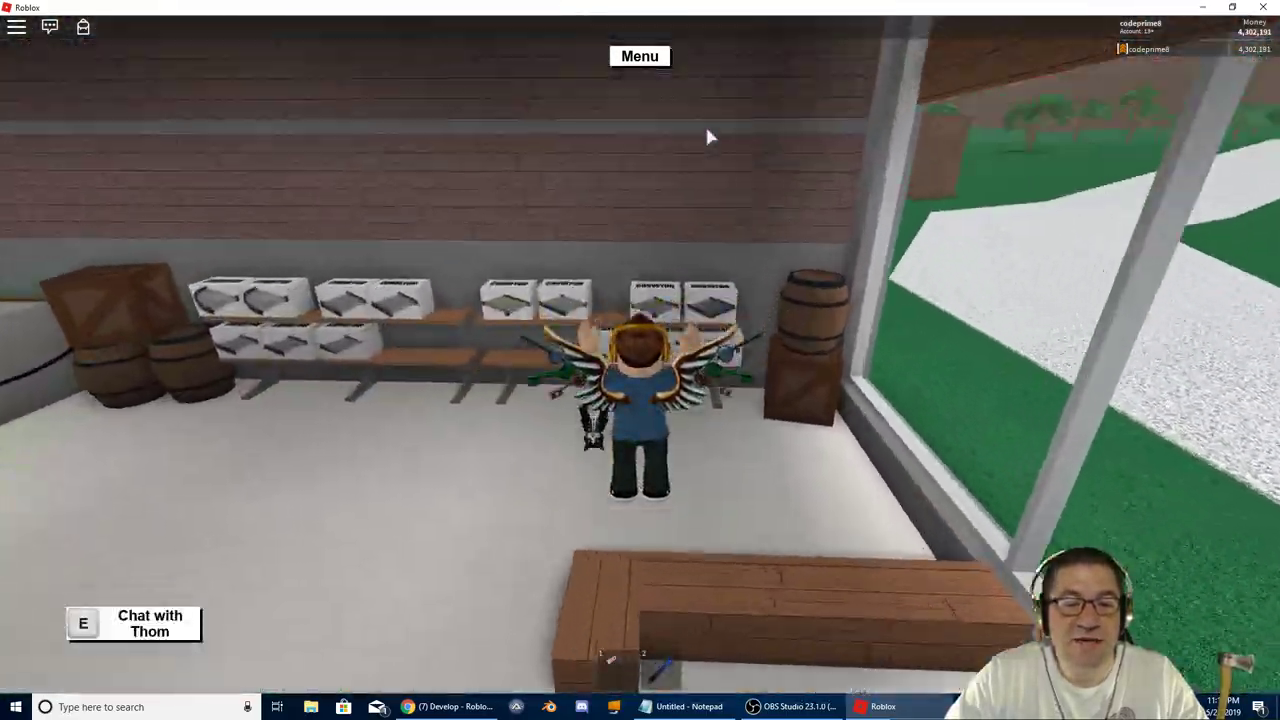
{"action": "key", "text": "s"}
{"action": "right_click_drag", "start_coordinate": [708, 137], "coordinate": [708, 137]}
{"action": "key", "text": "a"}
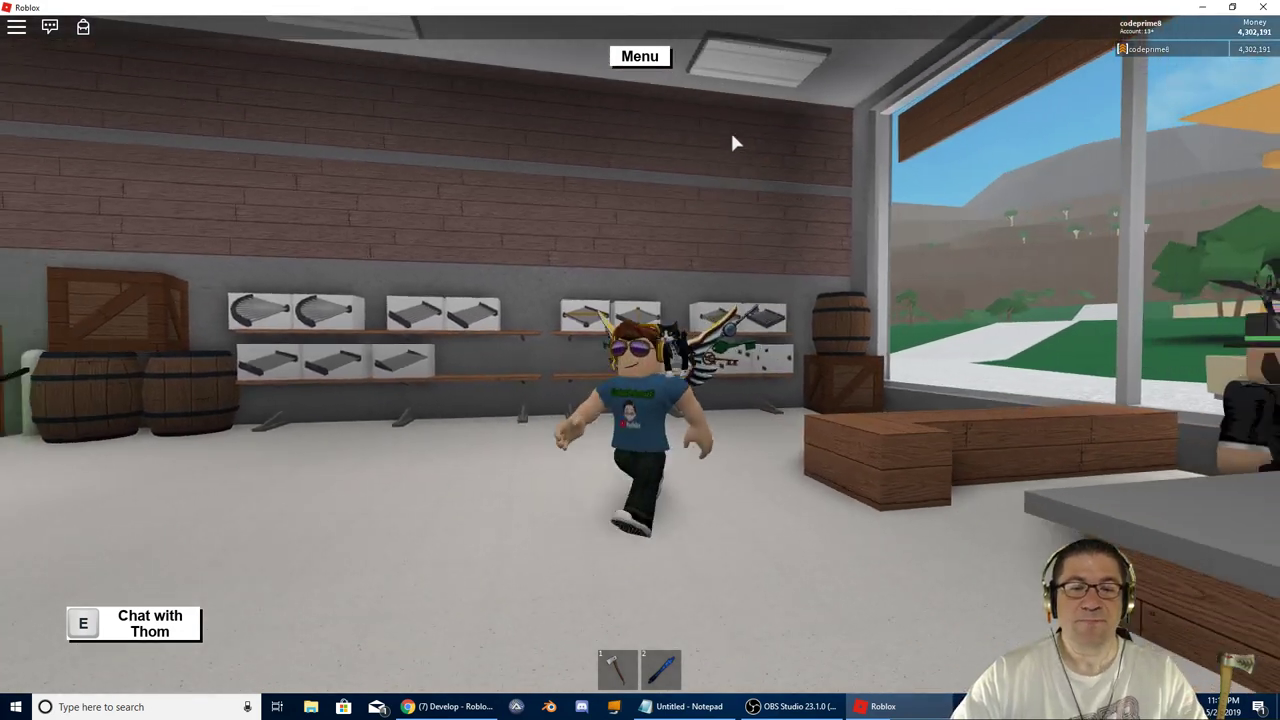
{"action": "key", "text": "d"}
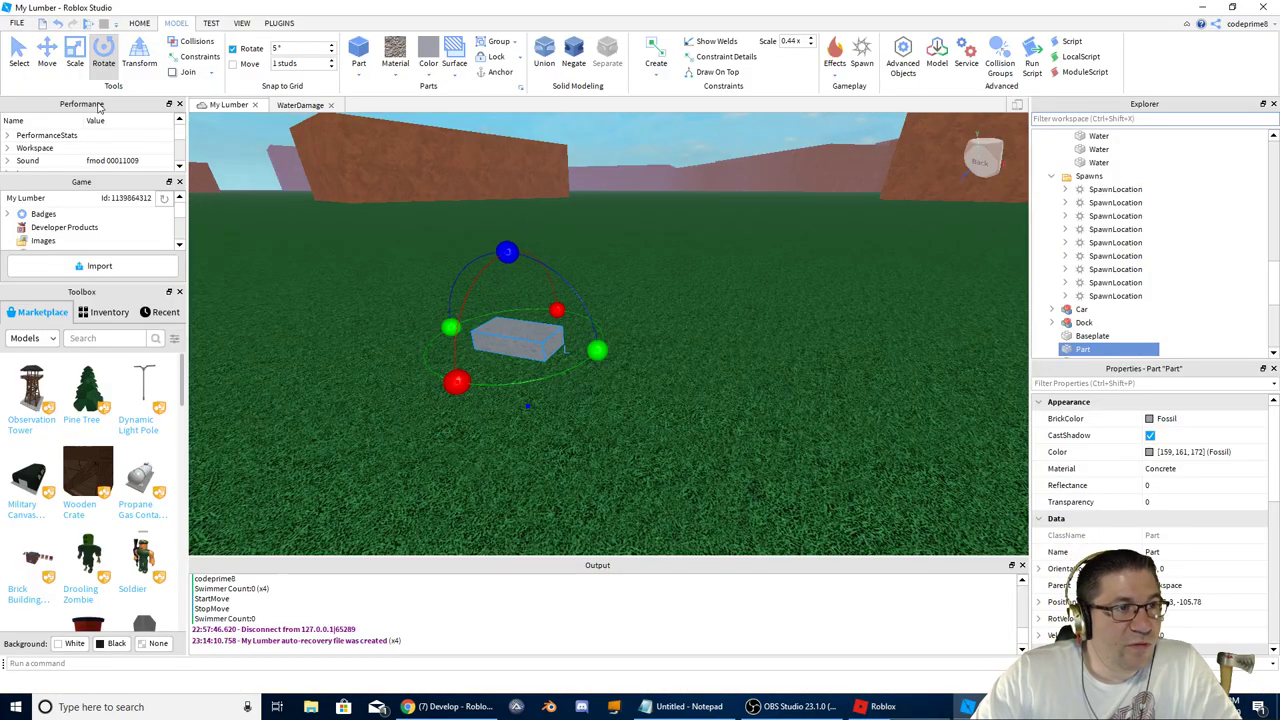
Step: In Roblox Studio, scale the concrete part upward into a tall upright block
{"action": "left_click", "coordinate": [85, 52]}
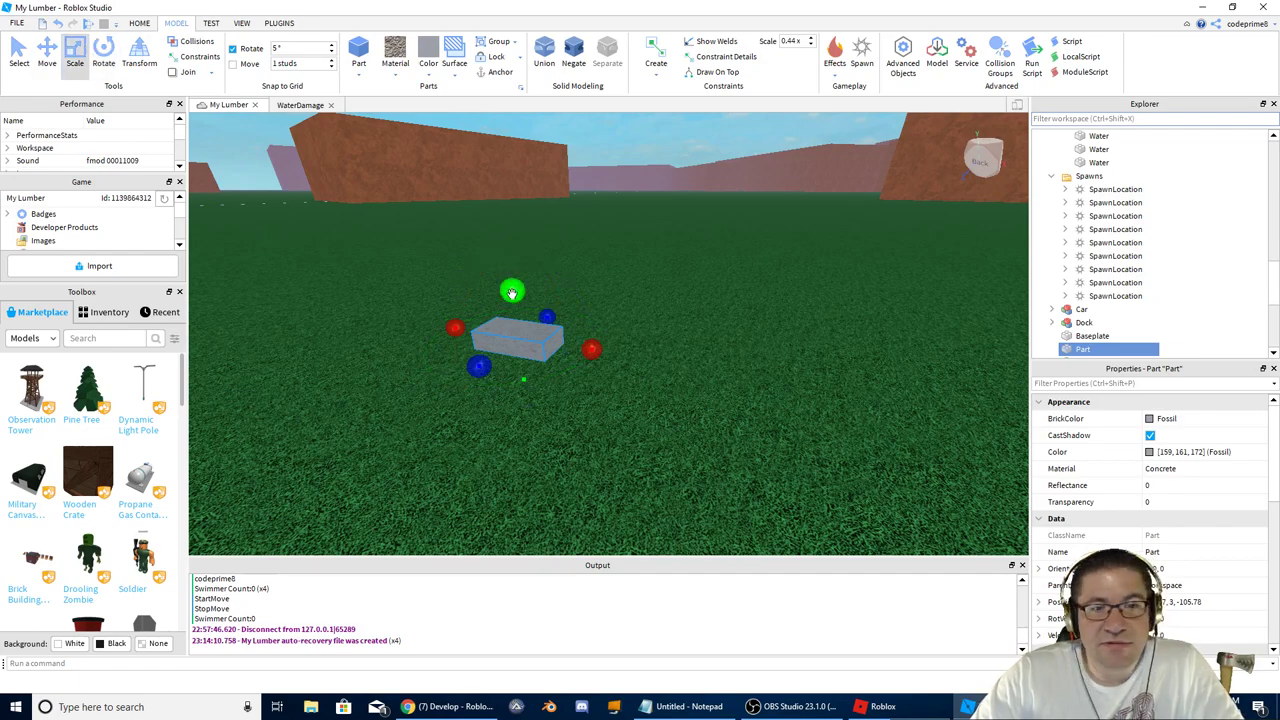
{"action": "left_click_drag", "start_coordinate": [512, 293], "coordinate": [490, 125]}
{"action": "right_click_drag", "start_coordinate": [540, 346], "coordinate": [540, 346]}
{"action": "key", "text": "s"}
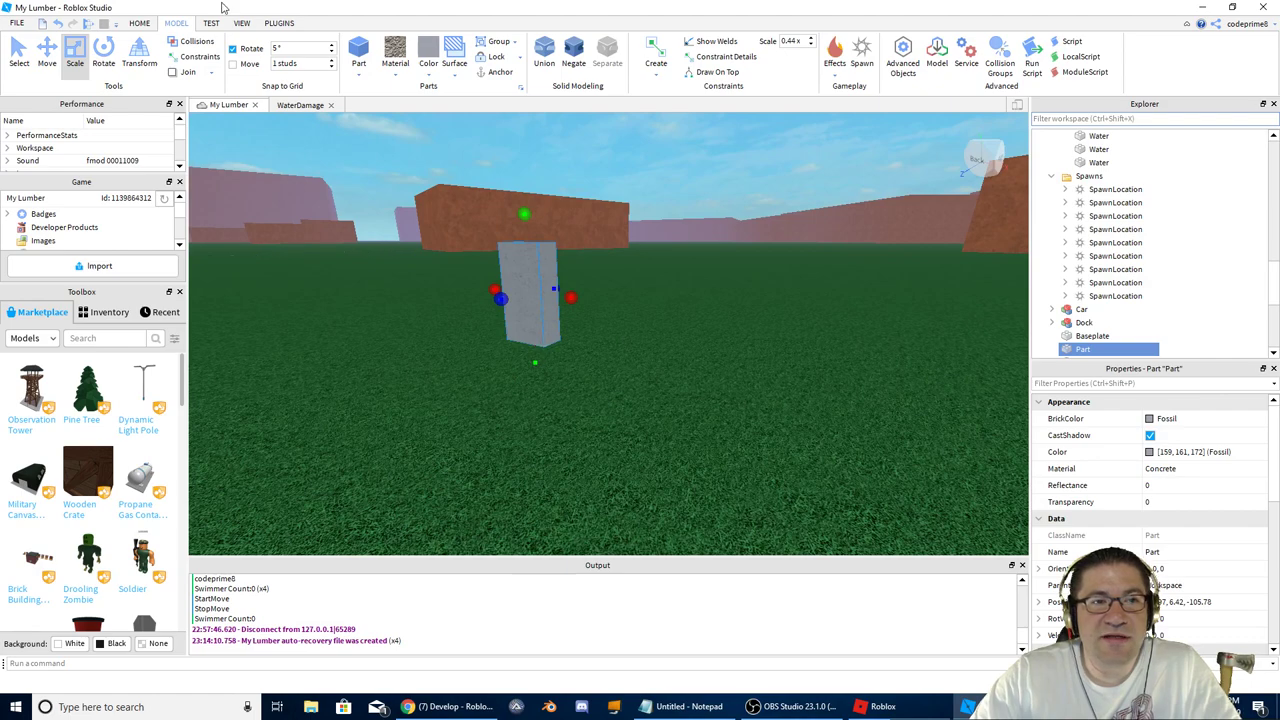
Step: Start a play test of My Lumber and walk the character across the grass until it faces the camera
{"action": "key", "text": "F5"}
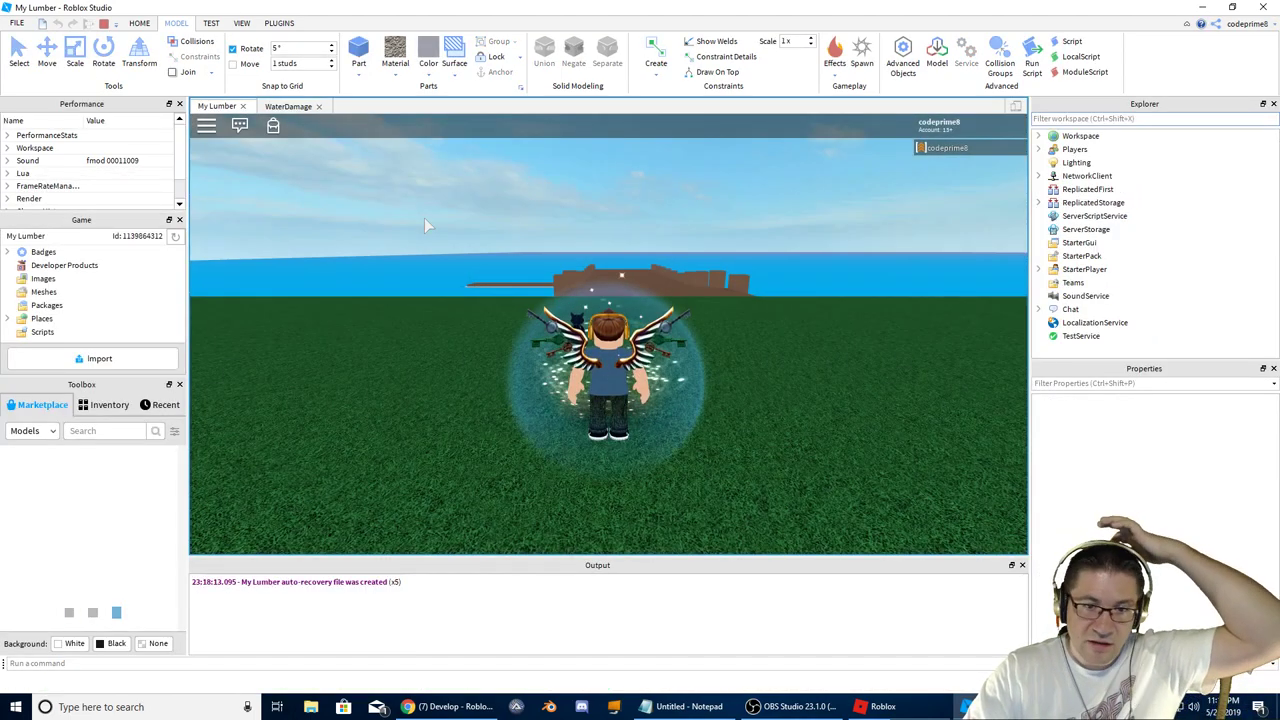
{"action": "right_click_drag", "start_coordinate": [743, 348], "coordinate": [743, 345]}
{"action": "key", "text": "w"}
{"action": "key", "text": "d"}
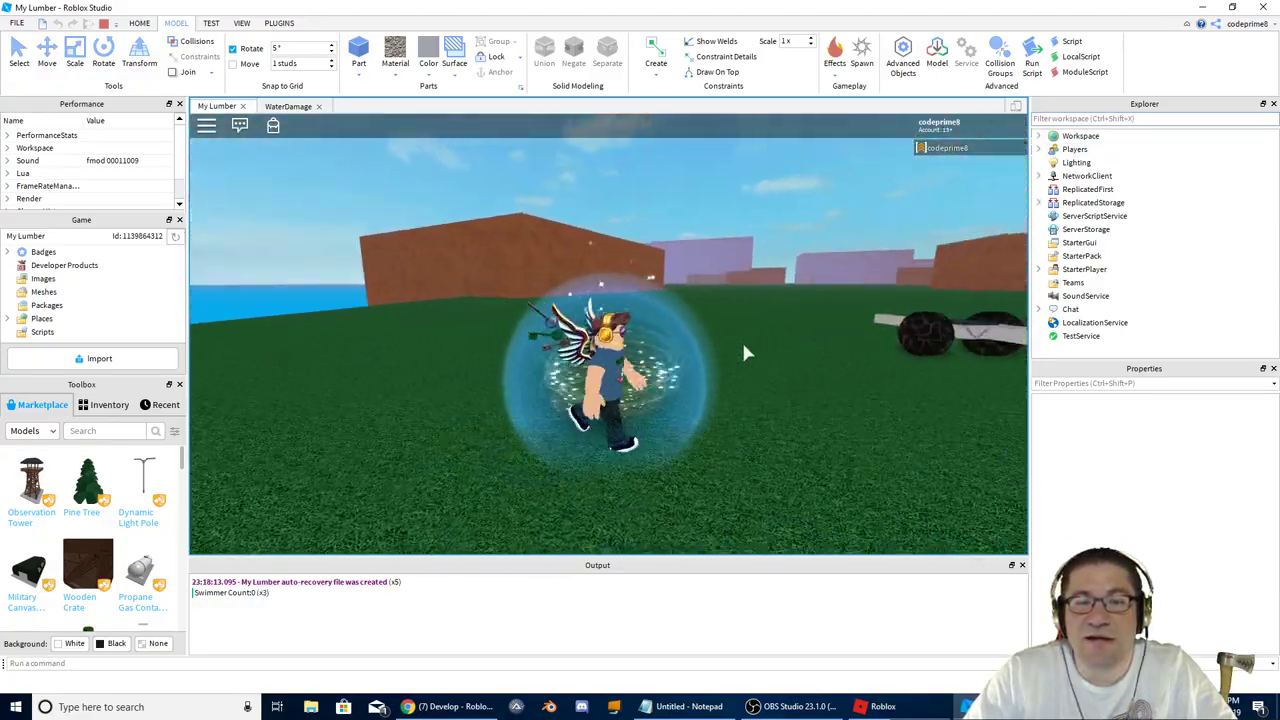
{"action": "key", "text": "a"}
{"action": "key", "text": "w"}
{"action": "key", "text": "s"}
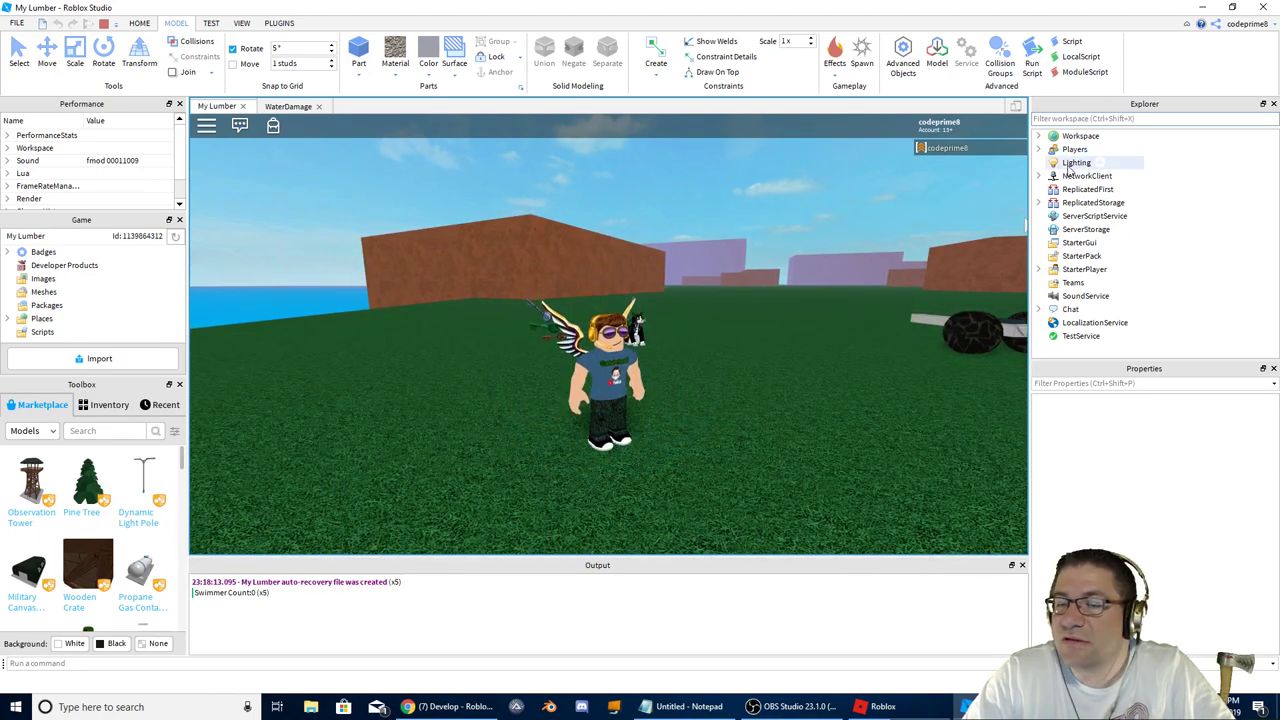
Step: Copy the player's character model from the running Workspace and stop the play test
{"action": "left_click", "coordinate": [1038, 136]}
{"action": "left_click", "coordinate": [1088, 231]}
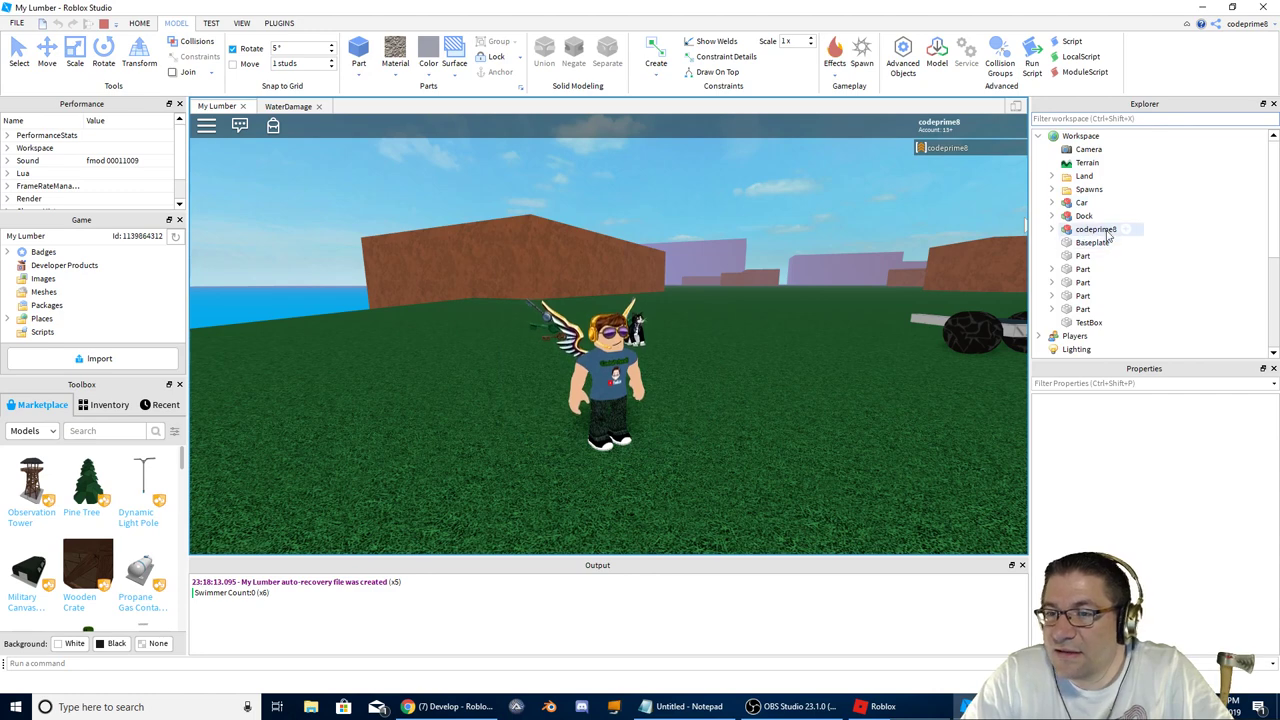
{"action": "right_click", "coordinate": [1075, 234]}
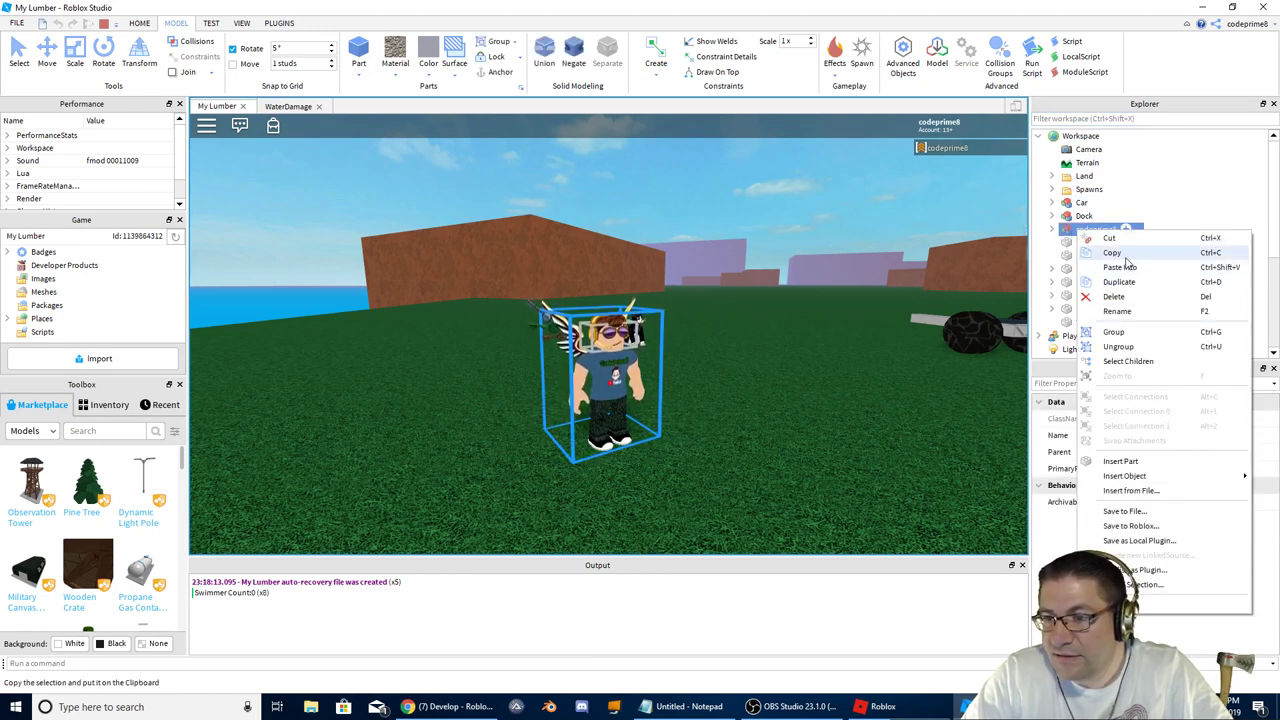
{"action": "left_click", "coordinate": [1126, 256]}
{"action": "left_click", "coordinate": [104, 24]}
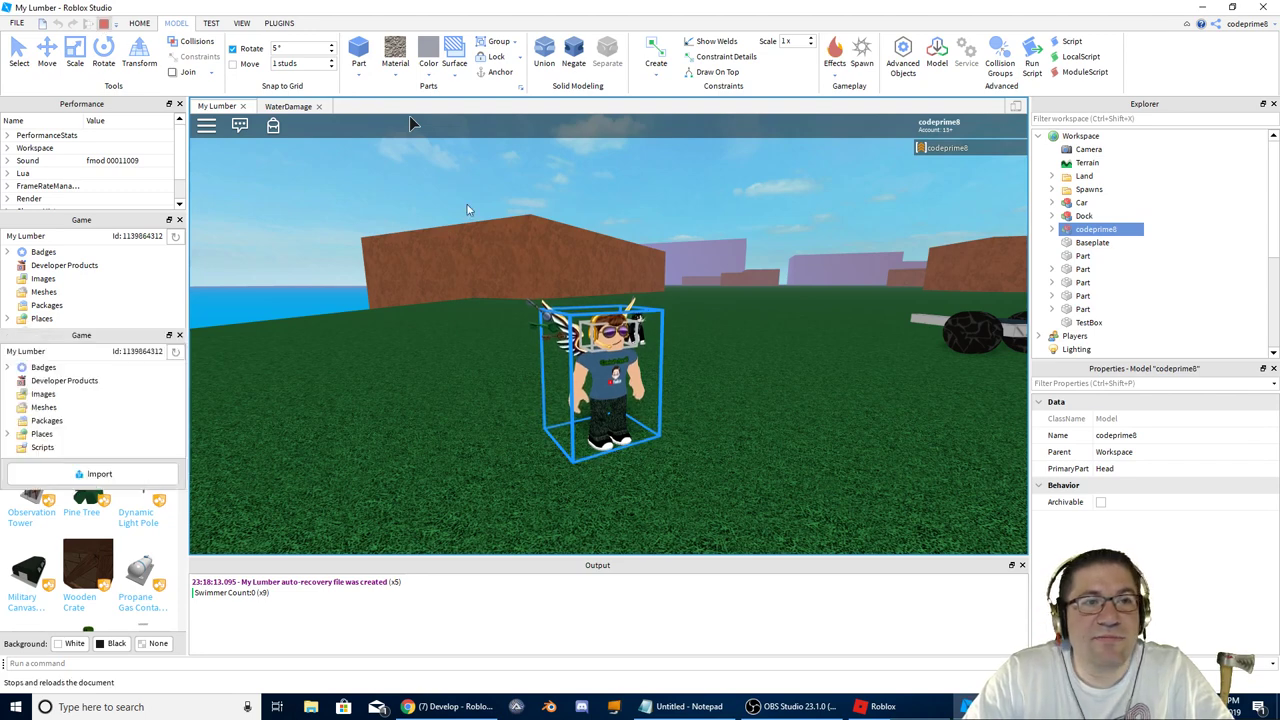
Step: Paste the copied character model into the Workspace of the edited place
{"action": "scroll", "coordinate": [1120, 252], "scroll_direction": "up", "scroll_amount": 3}
{"action": "scroll", "coordinate": [1121, 238], "scroll_direction": "up", "scroll_amount": 5}
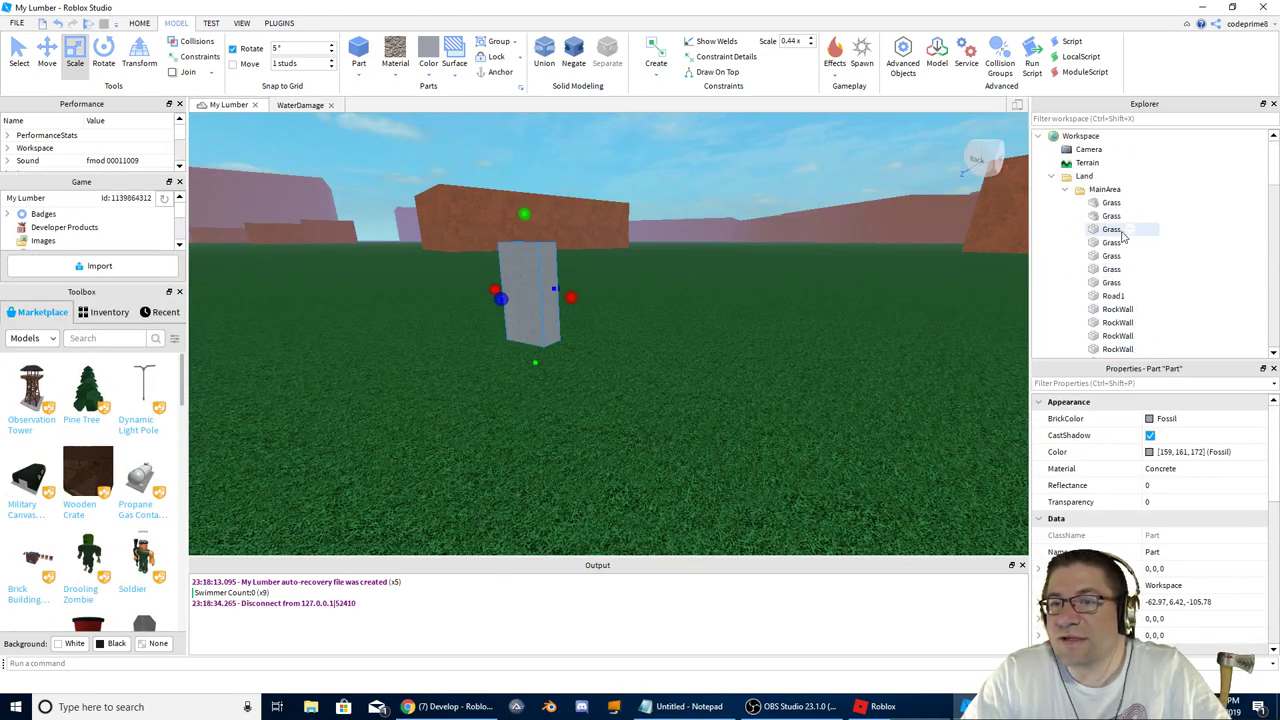
{"action": "left_click", "coordinate": [1079, 136]}
{"action": "right_click", "coordinate": [1079, 136]}
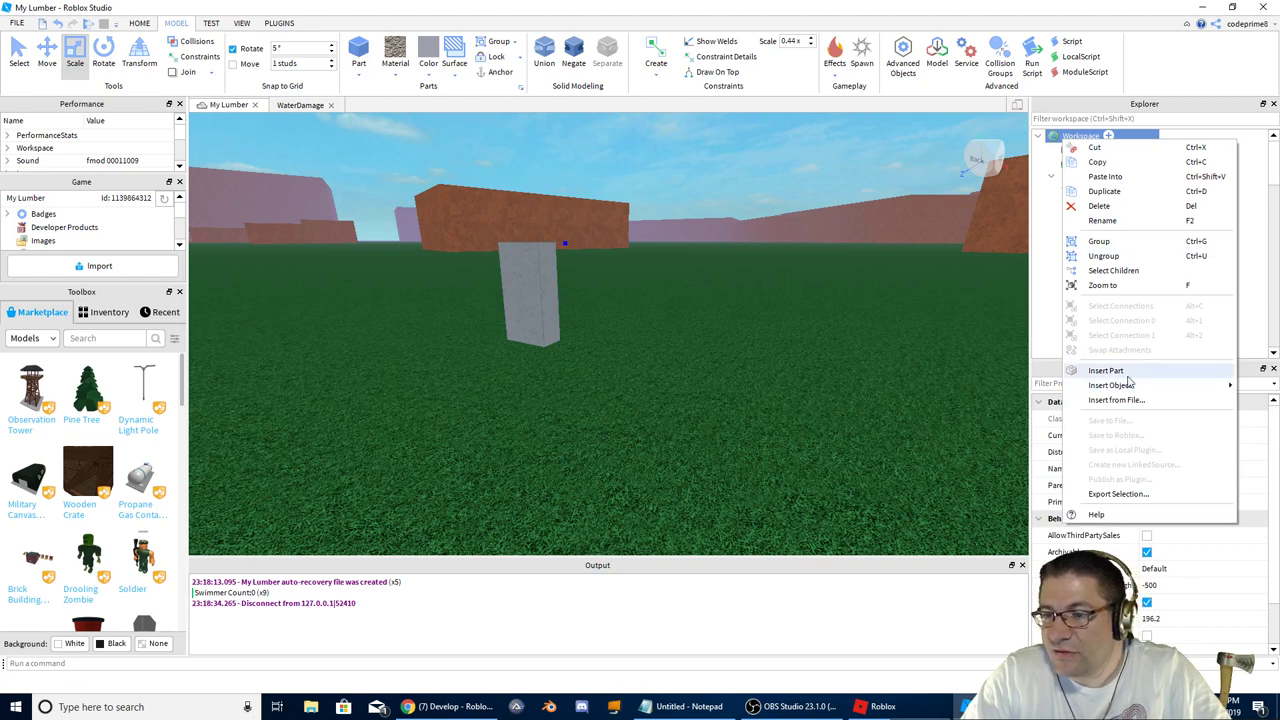
{"action": "mouse_move", "coordinate": [1142, 387]}
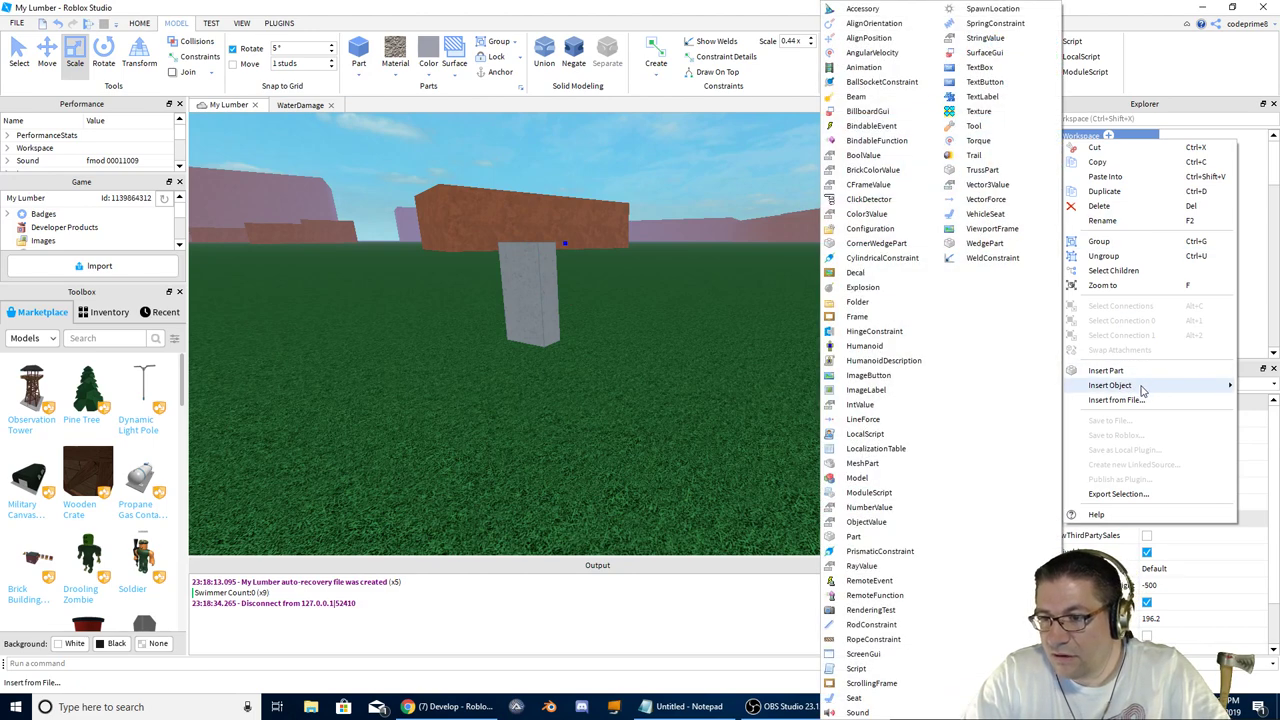
{"action": "left_click", "coordinate": [1131, 181]}
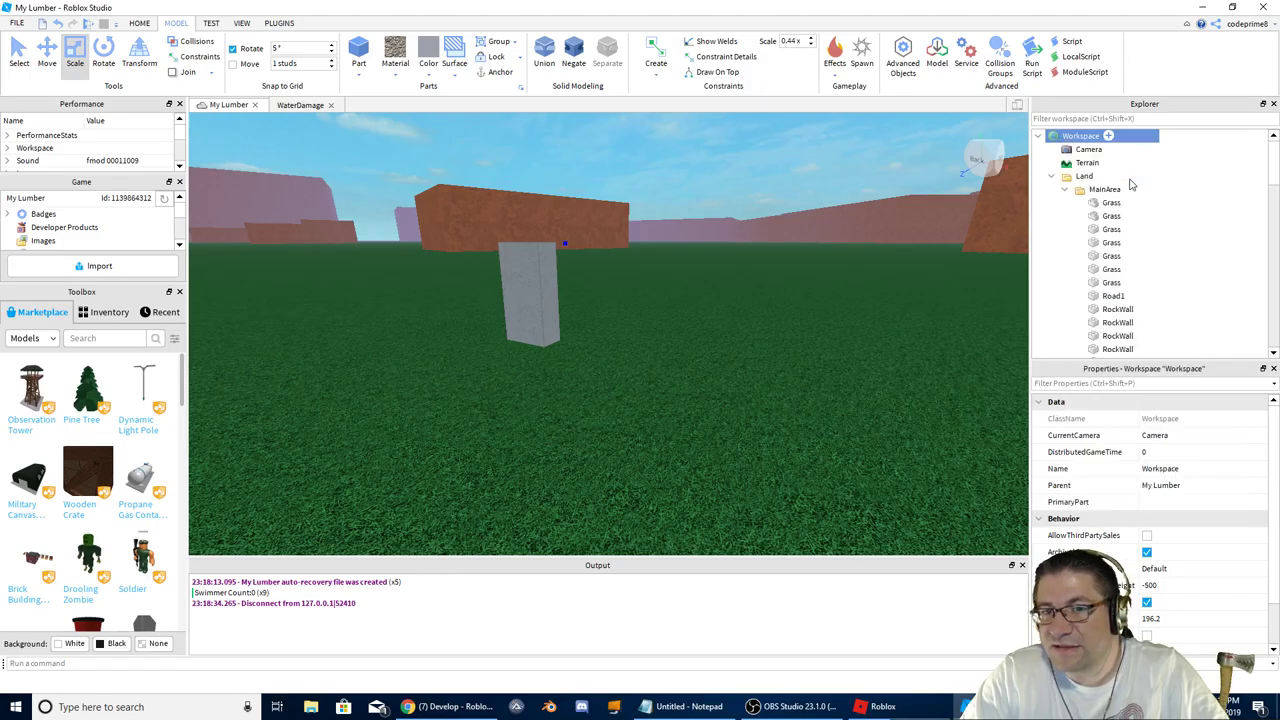
{"action": "right_click_drag", "start_coordinate": [790, 314], "coordinate": [803, 314]}
{"action": "scroll", "coordinate": [803, 314], "scroll_direction": "down", "scroll_amount": 8}
{"action": "key", "text": "d"}
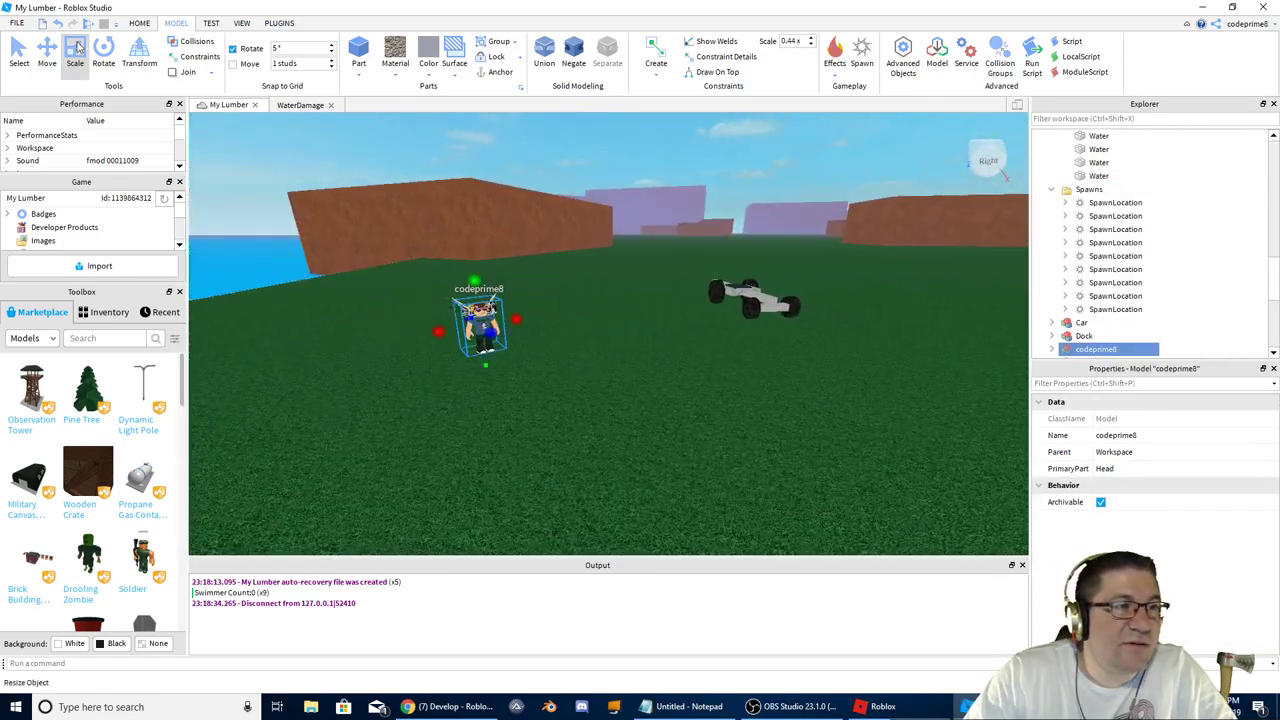
Step: Move the pasted character model across the grass to stand near the tall concrete block
{"action": "left_click", "coordinate": [47, 52]}
{"action": "left_click_drag", "start_coordinate": [532, 317], "coordinate": [867, 268]}
{"action": "key", "text": "d"}
{"action": "right_click_drag", "start_coordinate": [867, 268], "coordinate": [866, 269]}
{"action": "key", "text": "e"}
{"action": "key", "text": "w"}
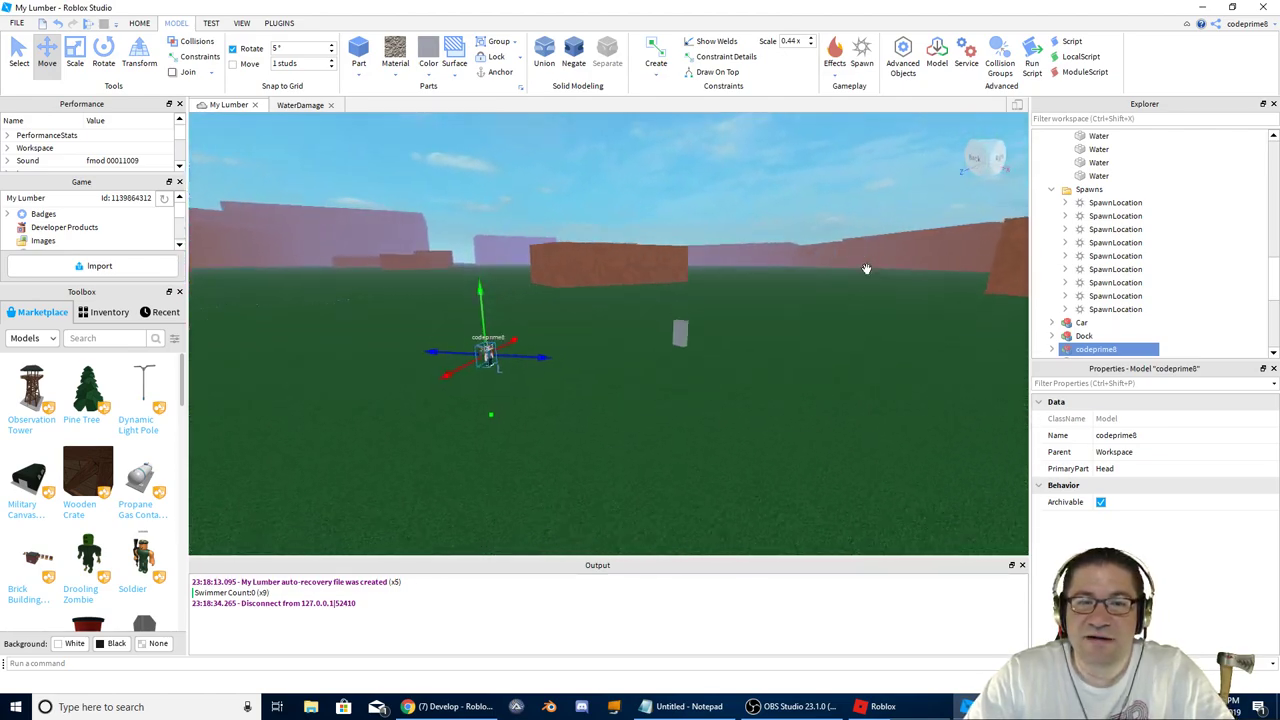
{"action": "left_click_drag", "start_coordinate": [402, 443], "coordinate": [800, 471]}
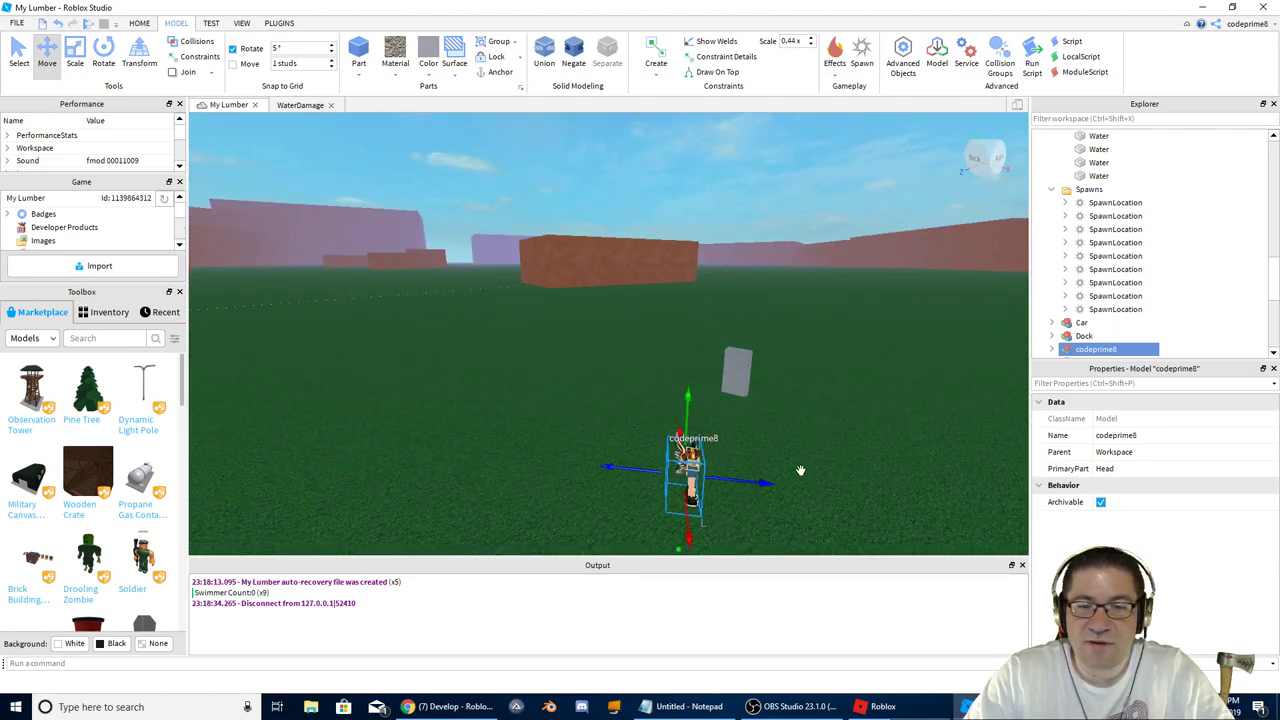
{"action": "key", "text": "a"}
{"action": "right_click_drag", "start_coordinate": [820, 442], "coordinate": [820, 443]}
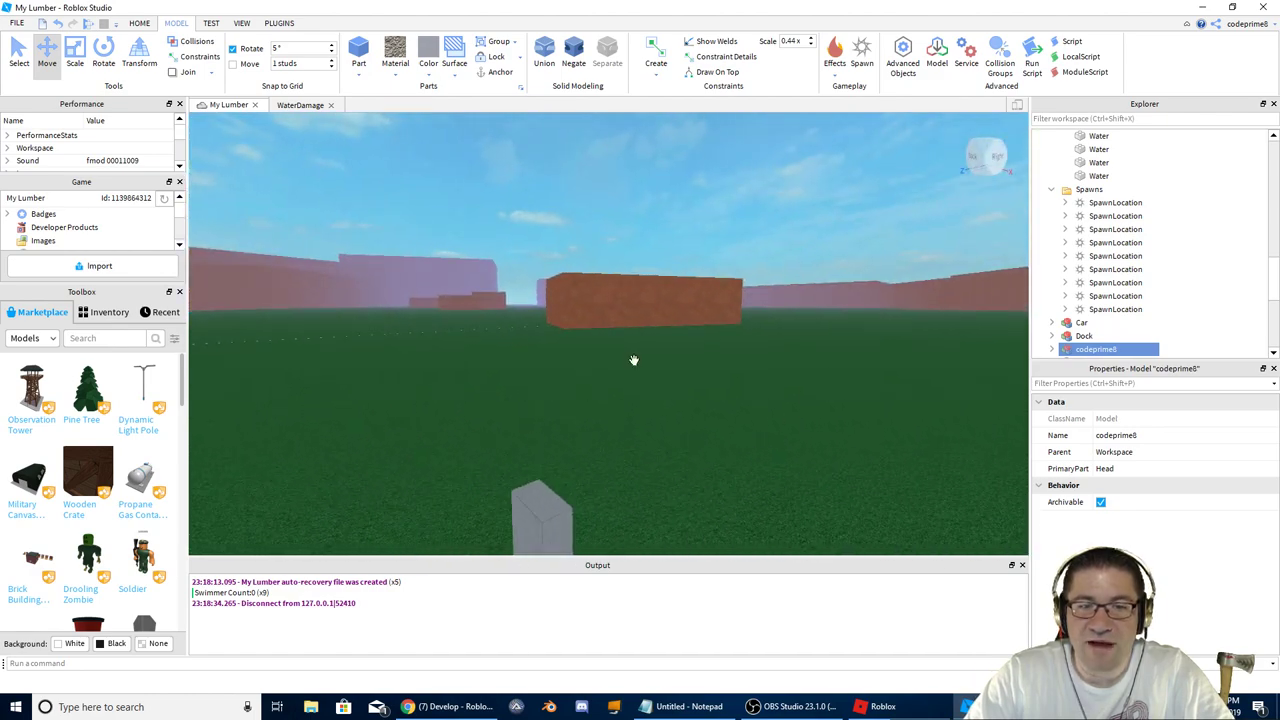
{"action": "right_click_drag", "start_coordinate": [465, 277], "coordinate": [520, 286]}
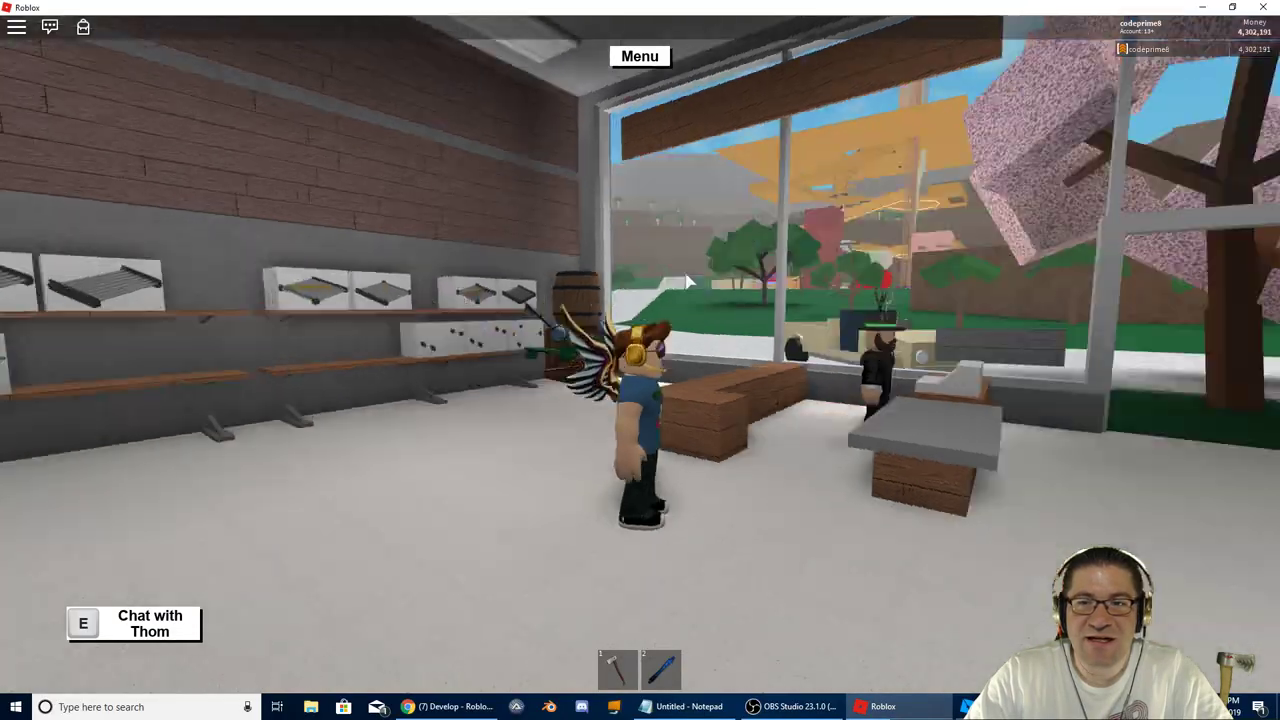
Step: Back in the Roblox game, examine the Wood R Us building's exterior, front windows and wood dropoff side
{"action": "key", "text": "w"}
{"action": "key", "text": "w"}
{"action": "right_click_drag", "start_coordinate": [685, 273], "coordinate": [685, 273]}
{"action": "key", "text": "w"}
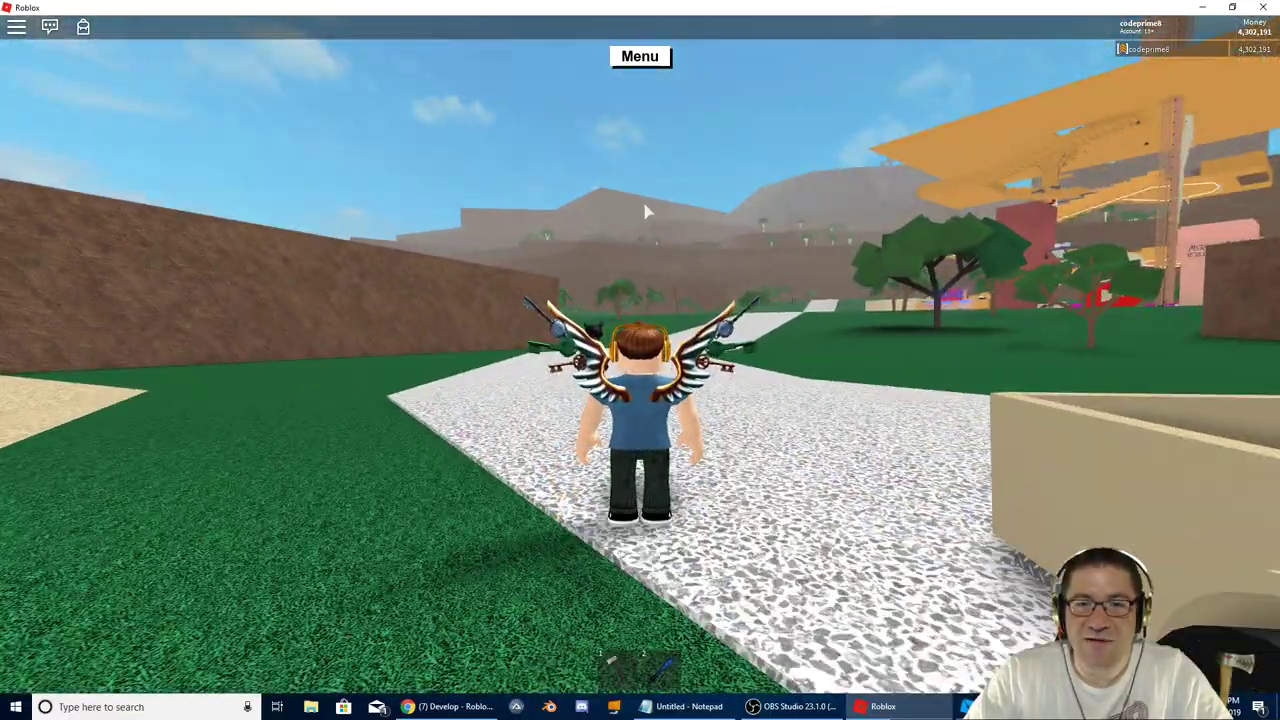
{"action": "key", "text": "a"}
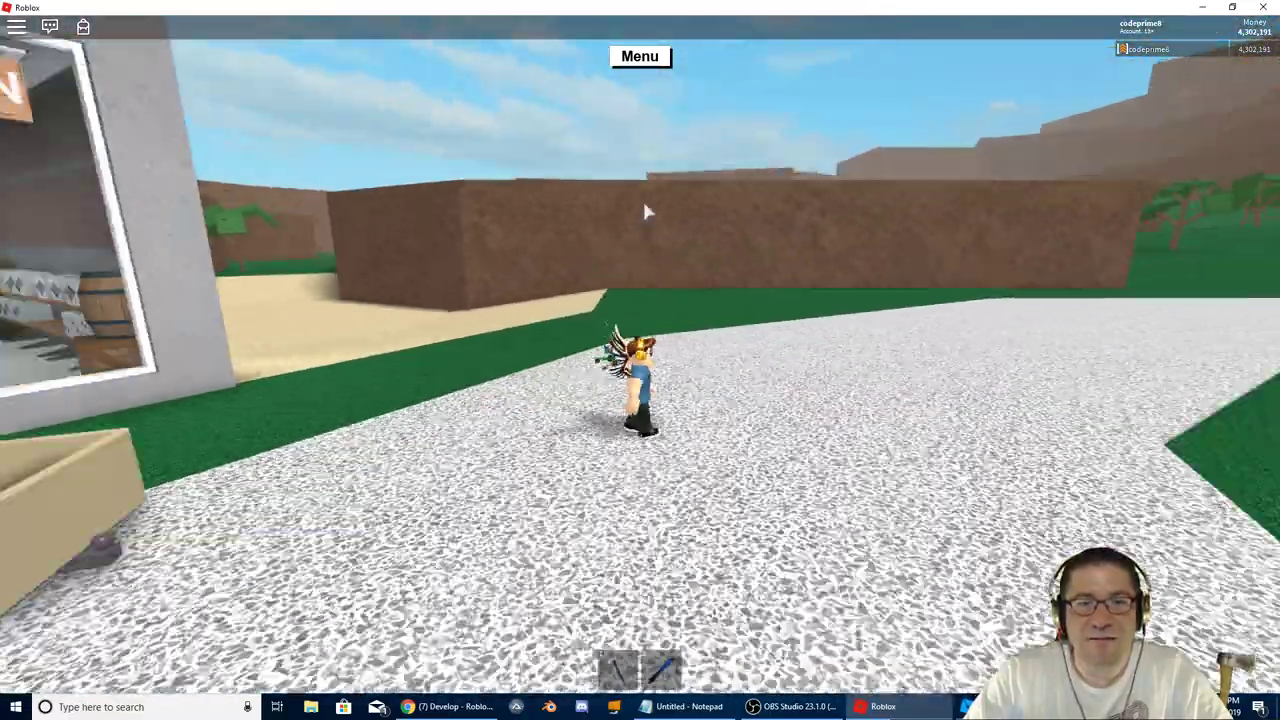
{"action": "key", "text": "w"}
{"action": "scroll", "coordinate": [645, 211], "scroll_direction": "down", "scroll_amount": 3}
{"action": "right_click_drag", "start_coordinate": [645, 211], "coordinate": [645, 211]}
{"action": "key", "text": "w"}
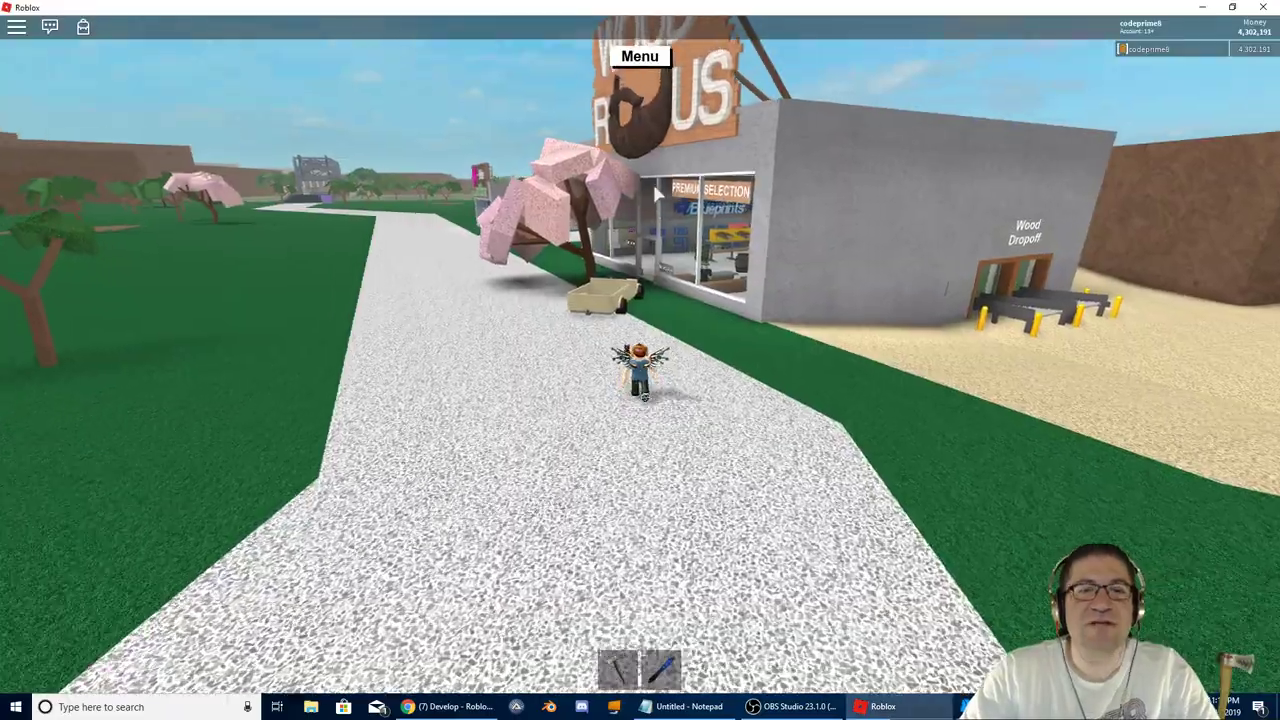
{"action": "key", "text": "w"}
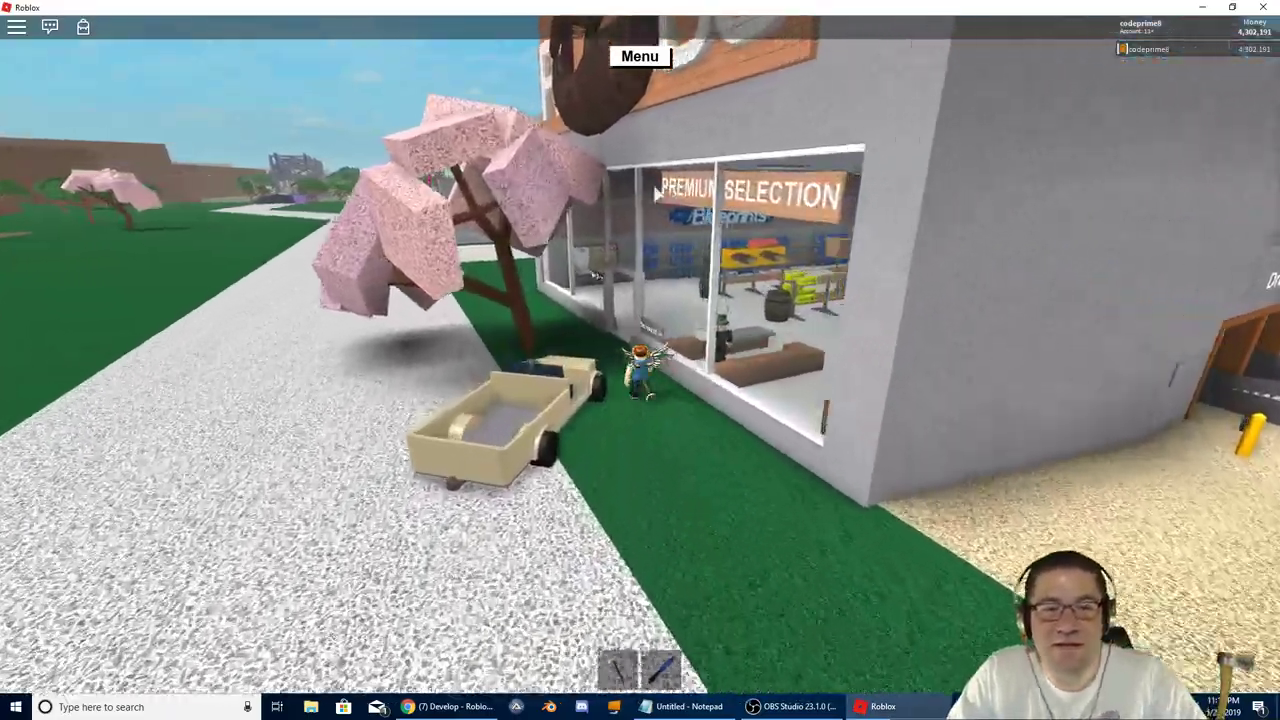
{"action": "key", "text": "w"}
{"action": "right_click_drag", "start_coordinate": [656, 194], "coordinate": [656, 194]}
{"action": "scroll", "coordinate": [655, 195], "scroll_direction": "down", "scroll_amount": 5}
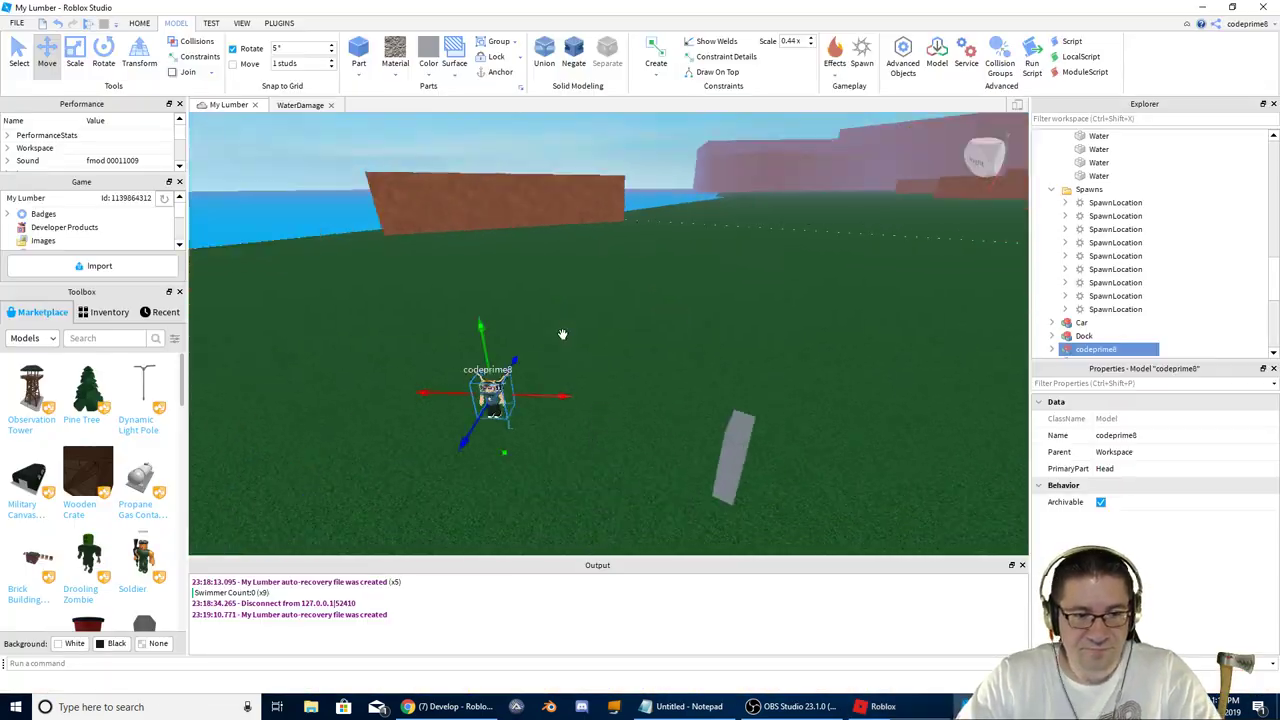
Step: Compare the character and concrete block in Roblox Studio with the store's front window wall in the game
{"action": "right_click_drag", "start_coordinate": [562, 334], "coordinate": [562, 334]}
{"action": "key", "text": "w"}
{"action": "scroll", "coordinate": [562, 334], "scroll_direction": "down", "scroll_amount": 3}
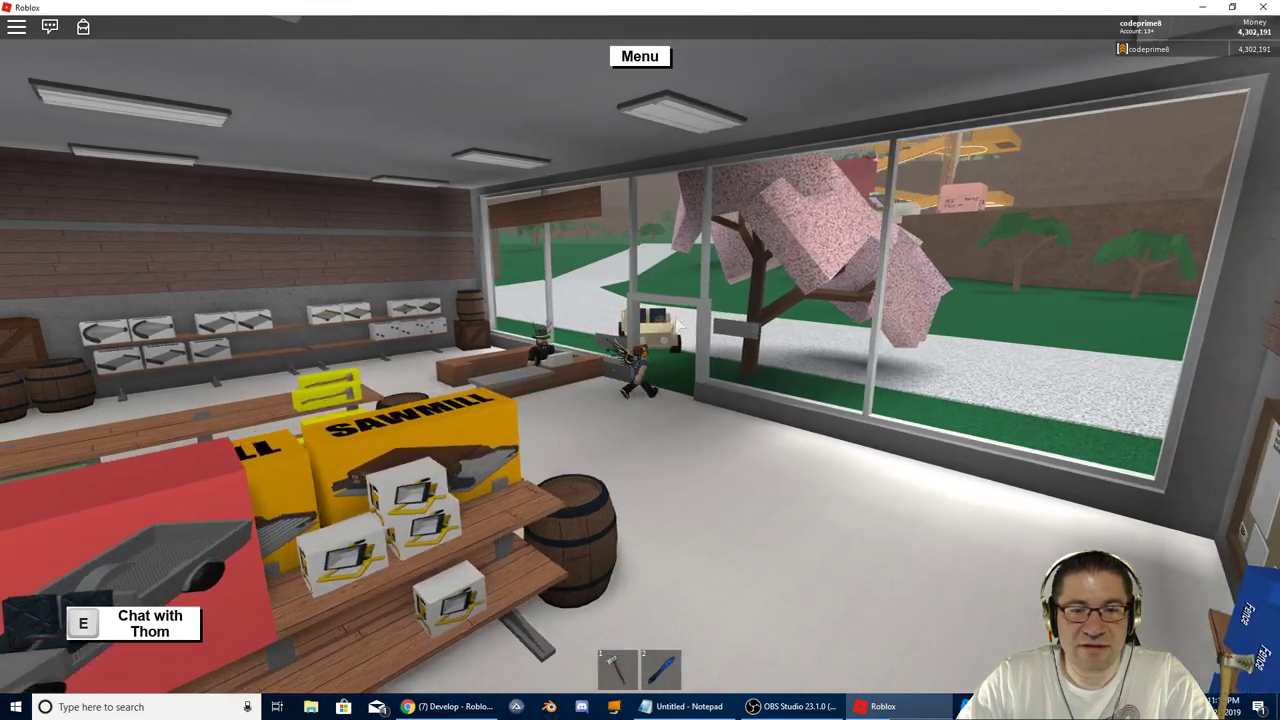
Step: Back in Roblox Studio, move the character model across the grass to stand right beside the tall concrete block
{"action": "right_click_drag", "start_coordinate": [678, 325], "coordinate": [688, 320]}
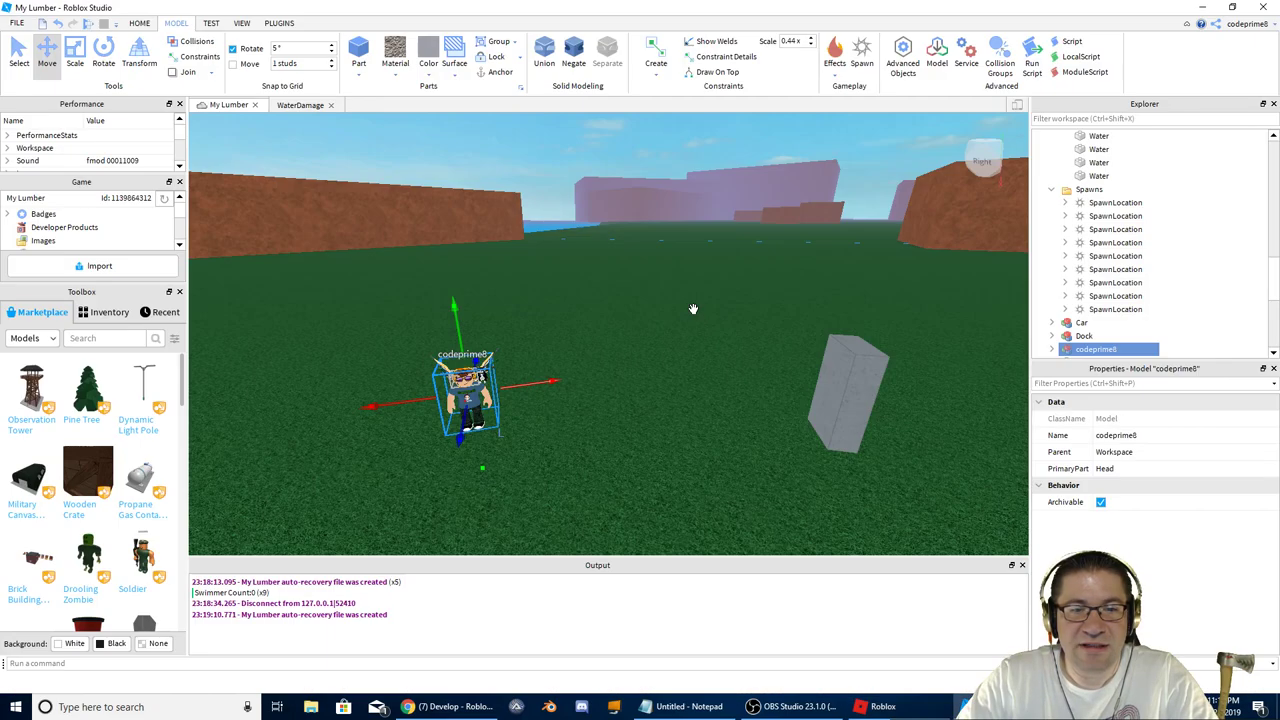
{"action": "scroll", "coordinate": [638, 360], "scroll_direction": "down", "scroll_amount": 2}
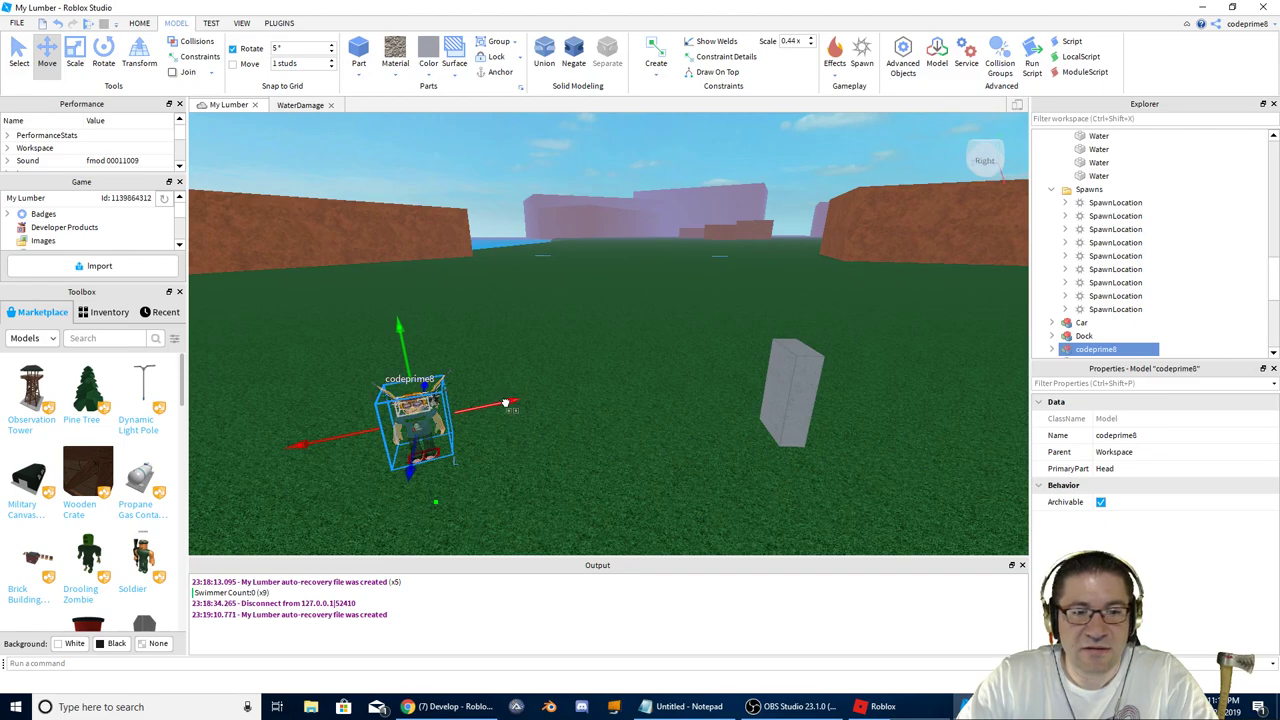
{"action": "left_click_drag", "start_coordinate": [728, 387], "coordinate": [849, 471]}
{"action": "right_click_drag", "start_coordinate": [849, 471], "coordinate": [849, 471]}
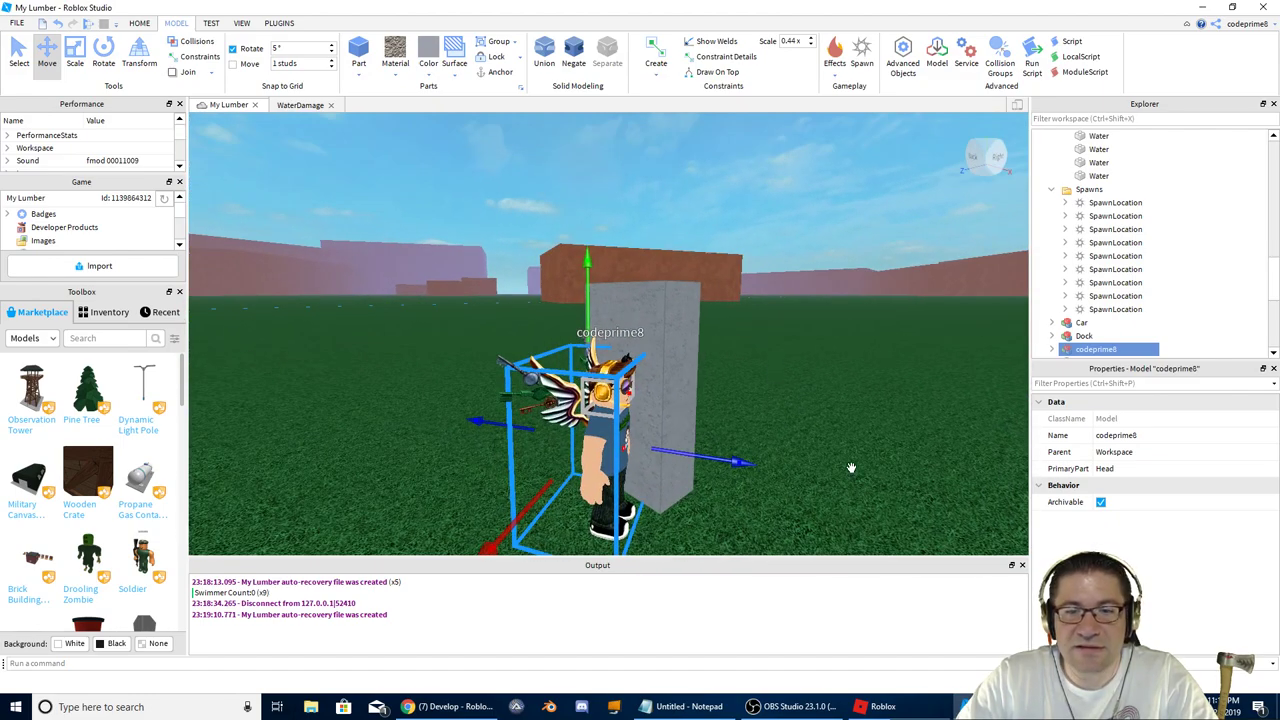
Step: Scale the tall concrete block upward to make it taller than the character
{"action": "left_click", "coordinate": [651, 309]}
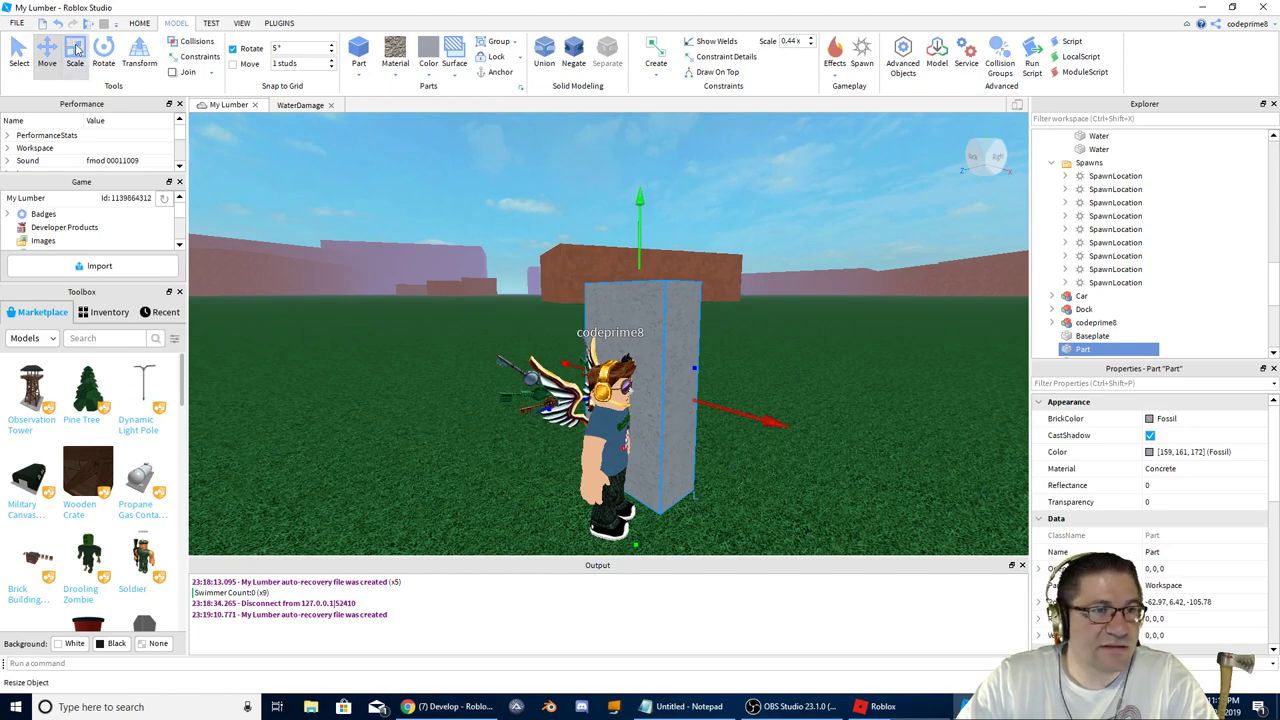
{"action": "left_click", "coordinate": [75, 48]}
{"action": "left_click_drag", "start_coordinate": [673, 243], "coordinate": [673, 155]}
{"action": "key", "text": "a"}
{"action": "right_click_drag", "start_coordinate": [741, 290], "coordinate": [740, 291]}
{"action": "key", "text": "s"}
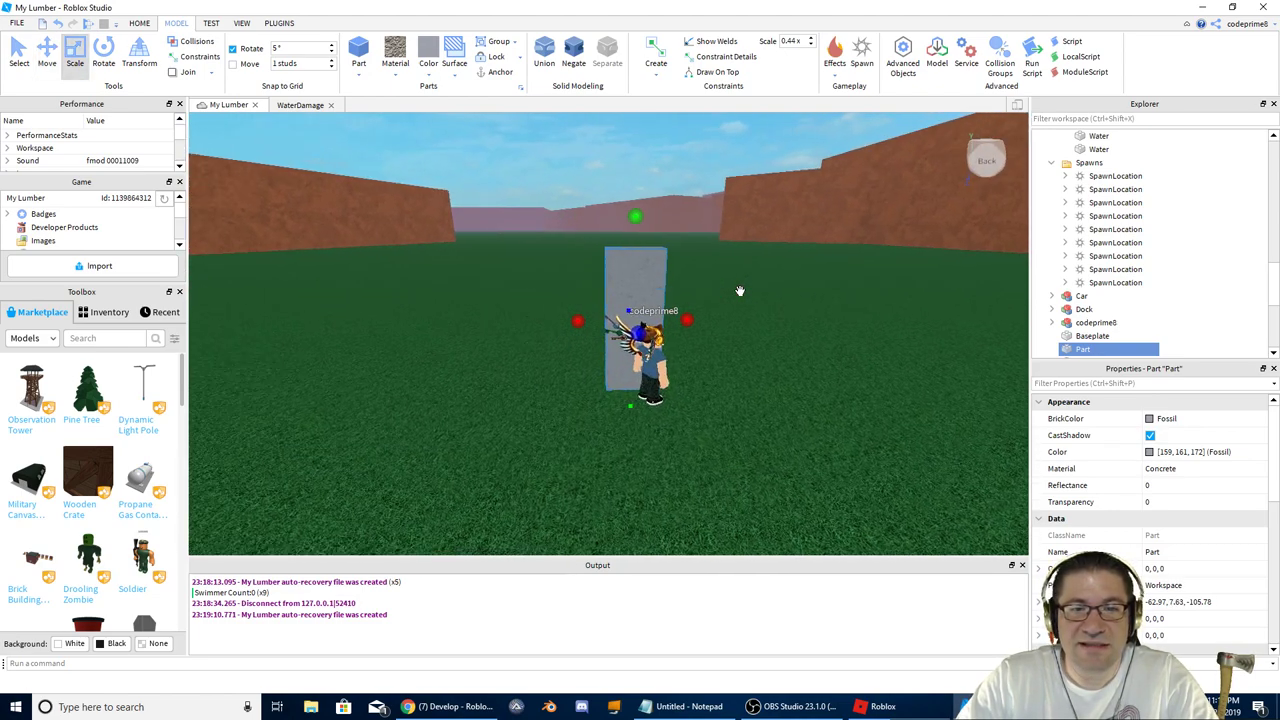
Step: Shrink the concrete block's height to that of the low wall beneath the store's front windows
{"action": "key", "text": "alt+Tab"}
{"action": "key", "text": "alt+Tab"}
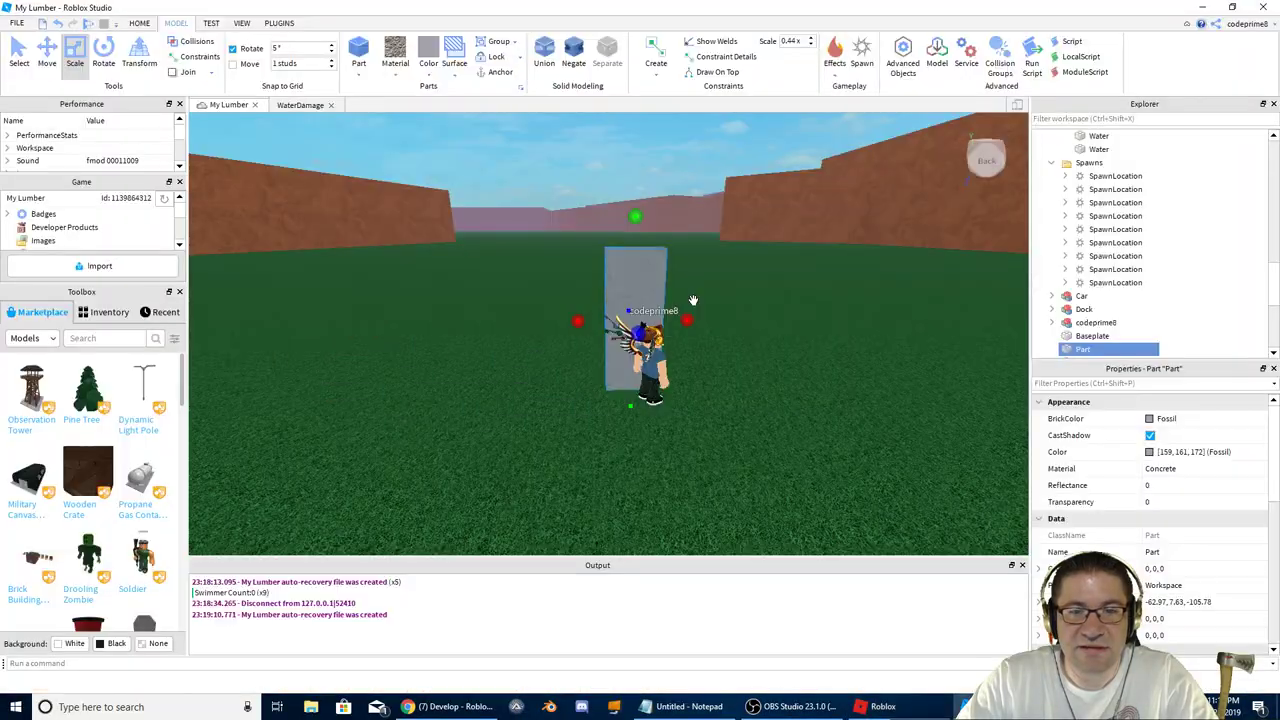
{"action": "key", "text": "w"}
{"action": "key", "text": "d"}
{"action": "right_click_drag", "start_coordinate": [693, 300], "coordinate": [693, 300]}
{"action": "key", "text": "s"}
{"action": "key", "text": "d"}
{"action": "key", "text": "a"}
{"action": "key", "text": "alt+Tab"}
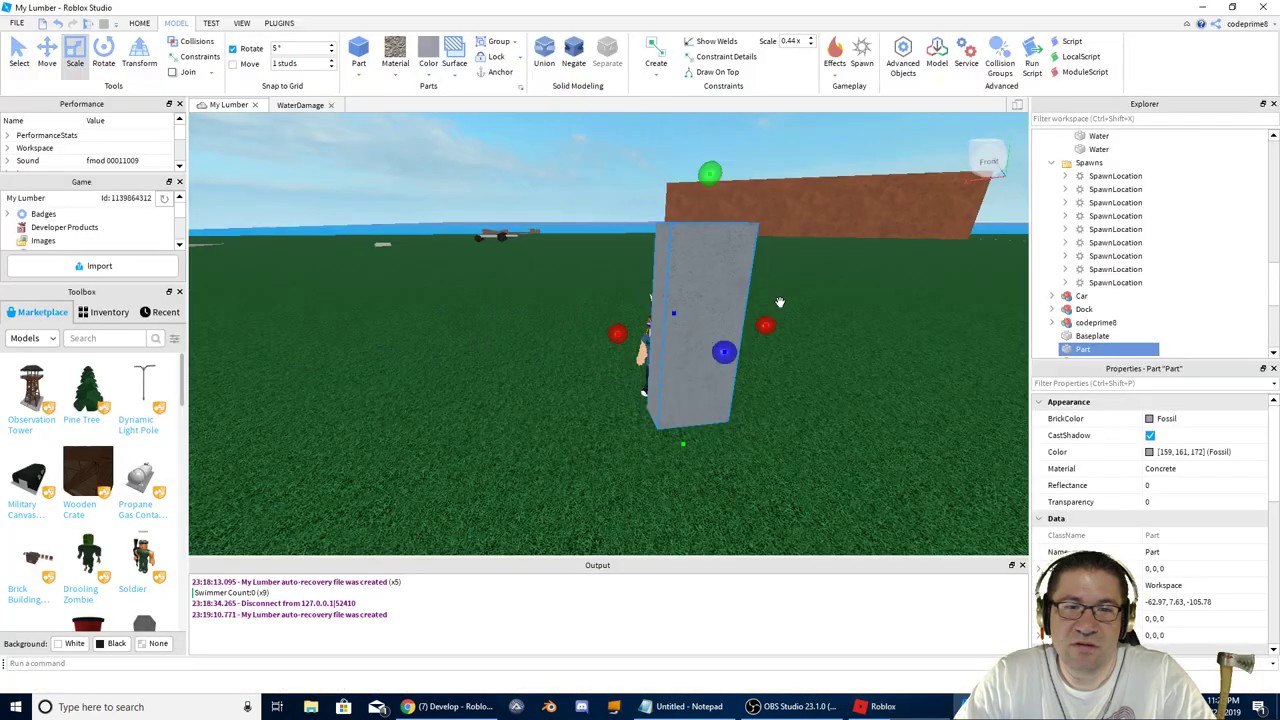
{"action": "left_click_drag", "start_coordinate": [710, 172], "coordinate": [688, 392]}
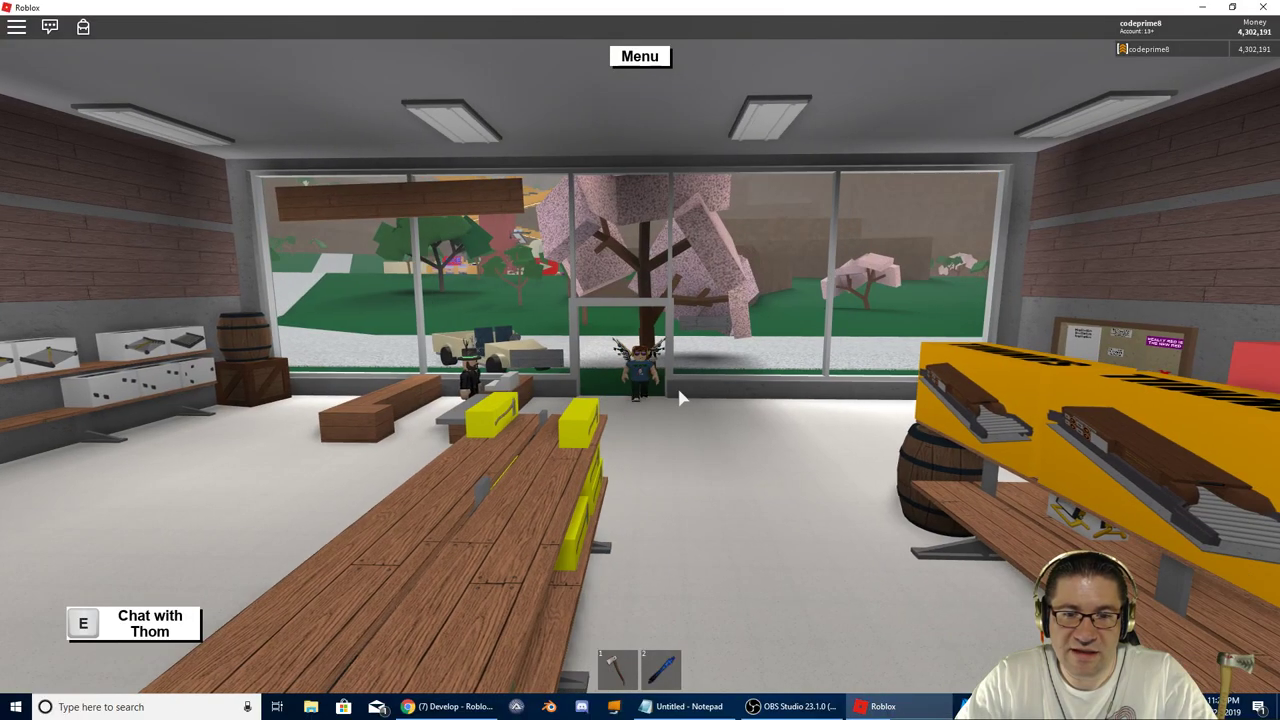
Step: Compare the store's doorway and low window wall in the game with the shortened block and character in Roblox Studio
{"action": "key", "text": "d"}
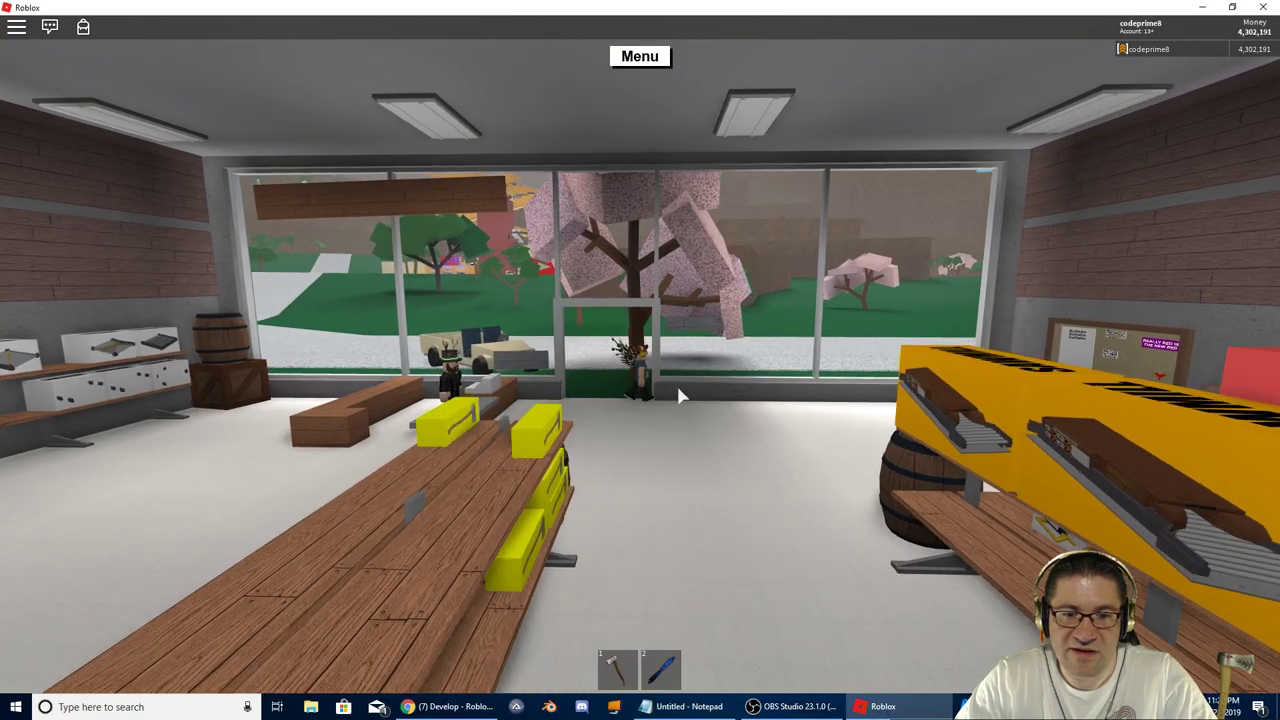
{"action": "scroll", "coordinate": [684, 392], "scroll_direction": "up", "scroll_amount": 5}
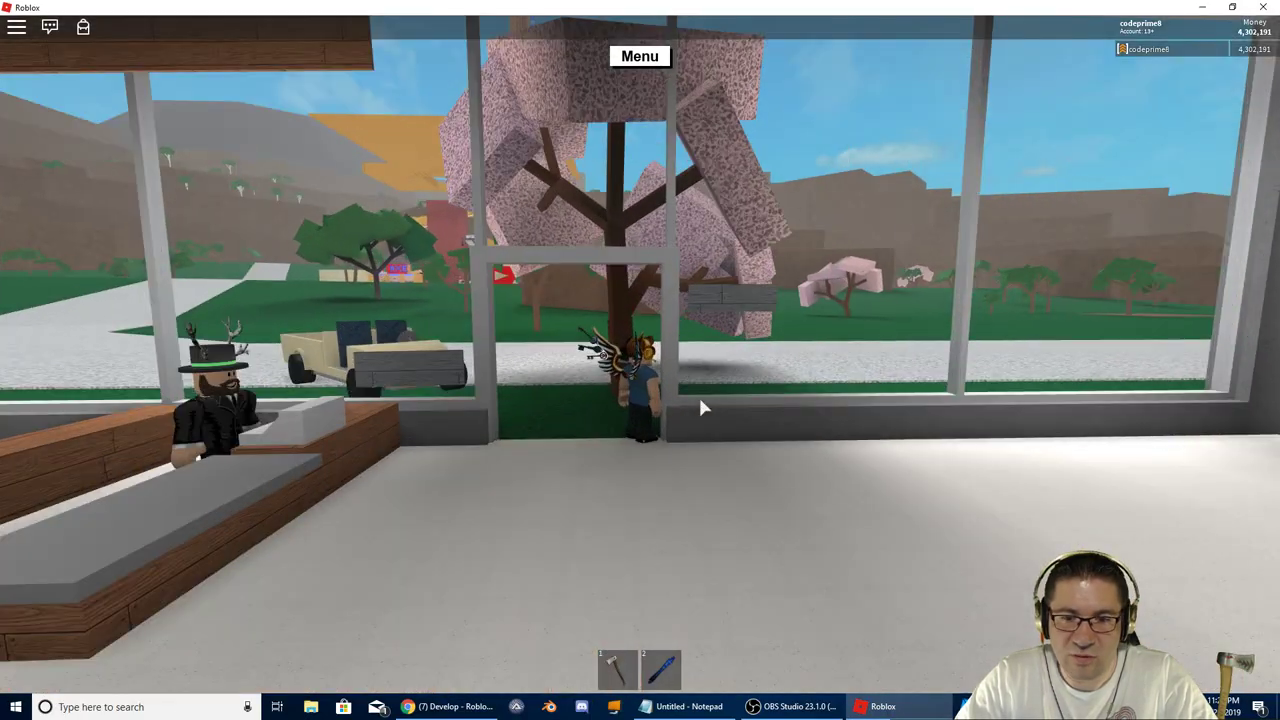
{"action": "key", "text": "d"}
{"action": "scroll", "coordinate": [700, 407], "scroll_direction": "down", "scroll_amount": 2}
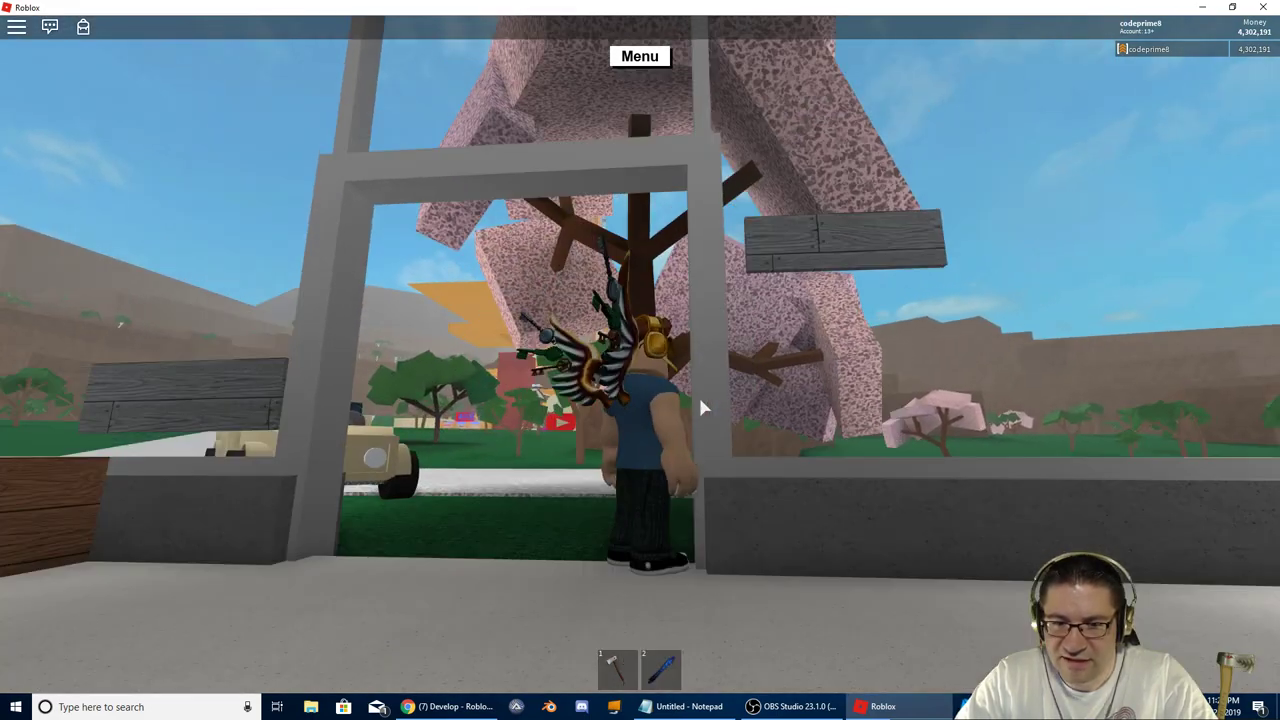
{"action": "key", "text": "alt+Tab"}
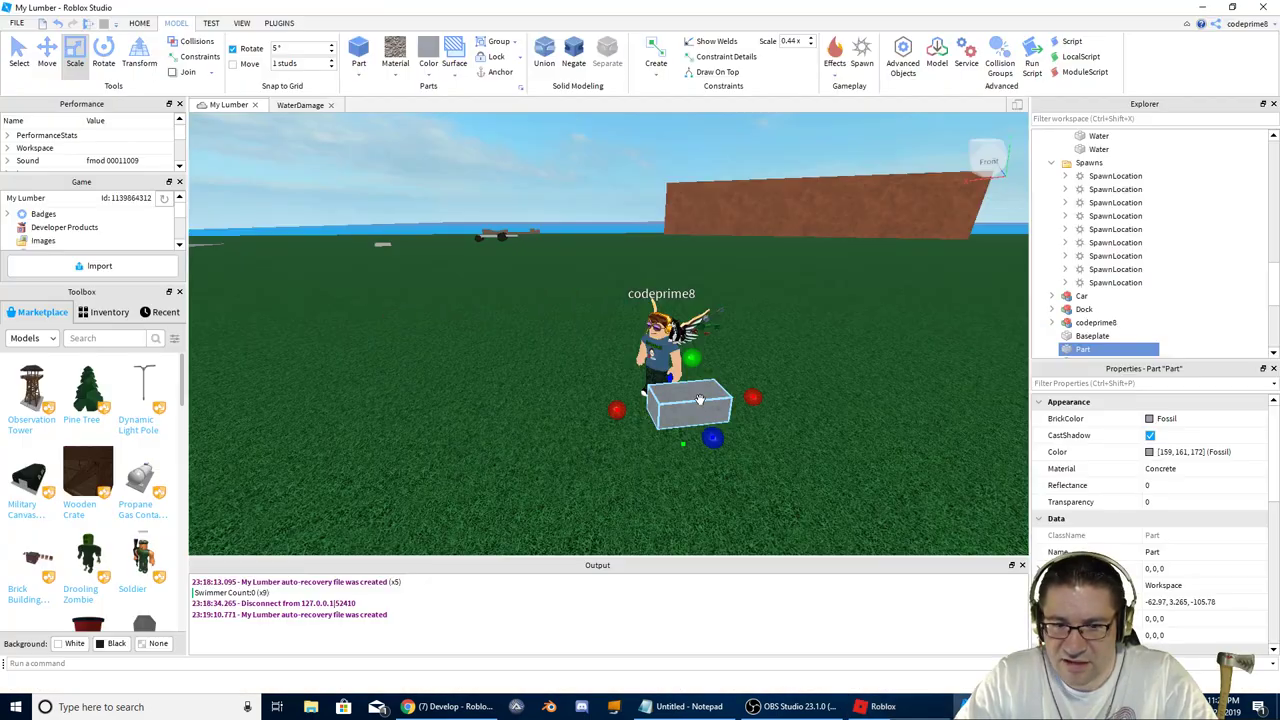
{"action": "scroll", "coordinate": [700, 399], "scroll_direction": "down", "scroll_amount": 2}
{"action": "scroll", "coordinate": [700, 399], "scroll_direction": "up", "scroll_amount": 6}
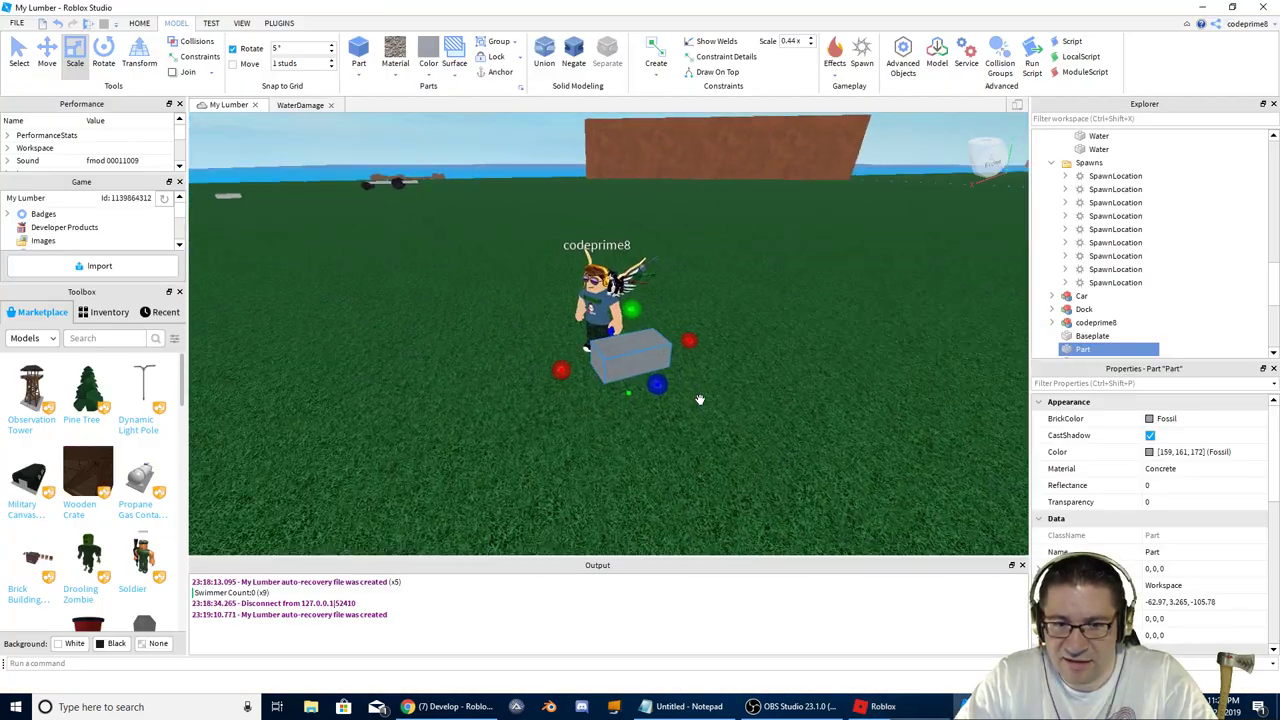
{"action": "scroll", "coordinate": [700, 399], "scroll_direction": "up", "scroll_amount": 3}
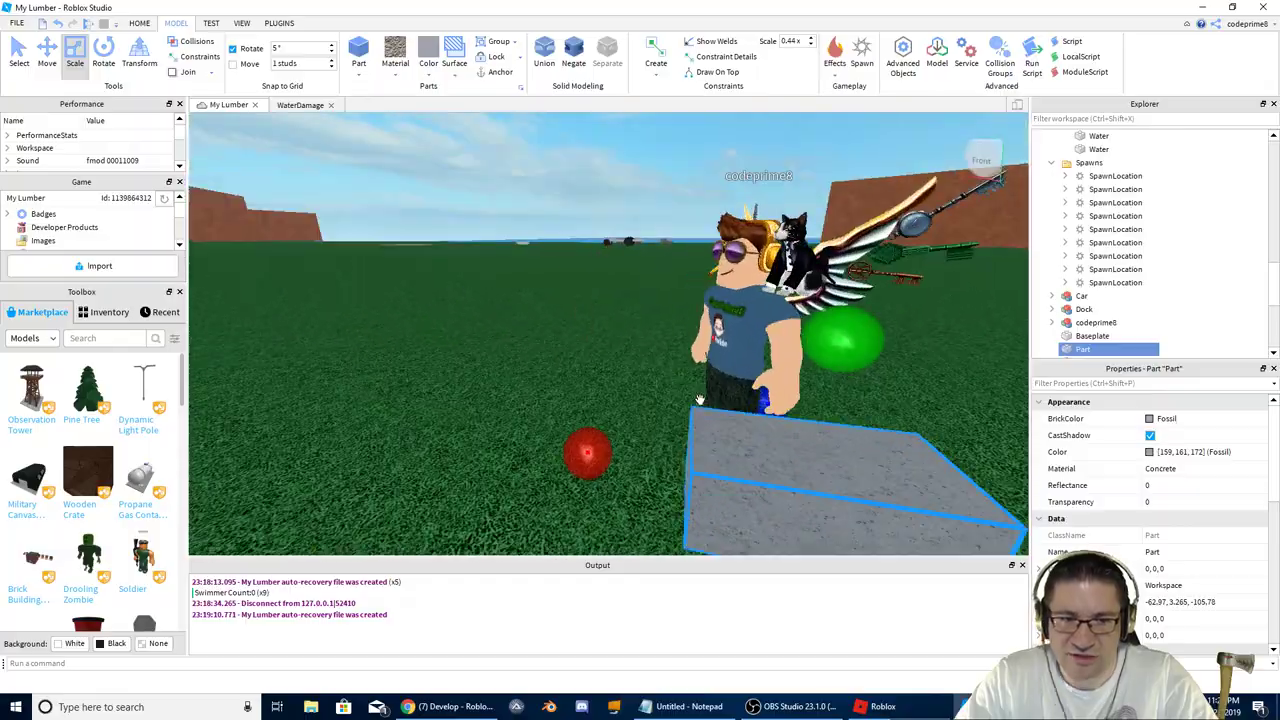
{"action": "key", "text": "alt+Tab"}
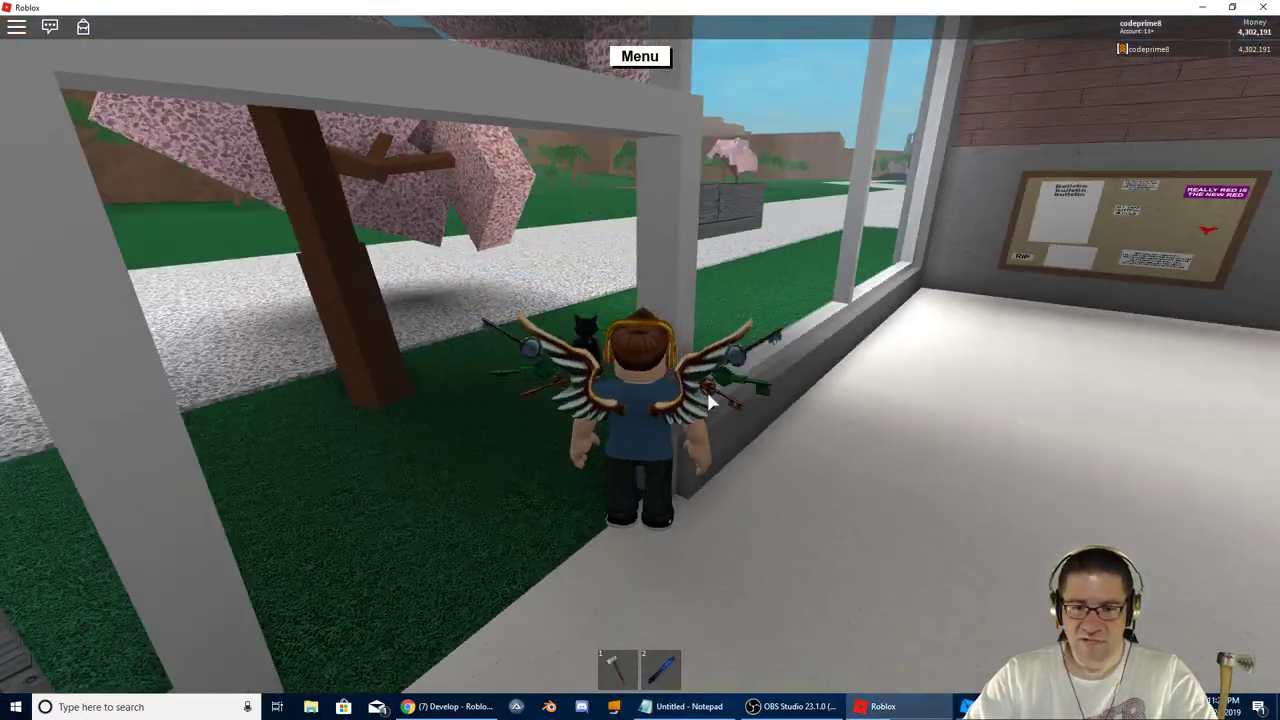
{"action": "key", "text": "w"}
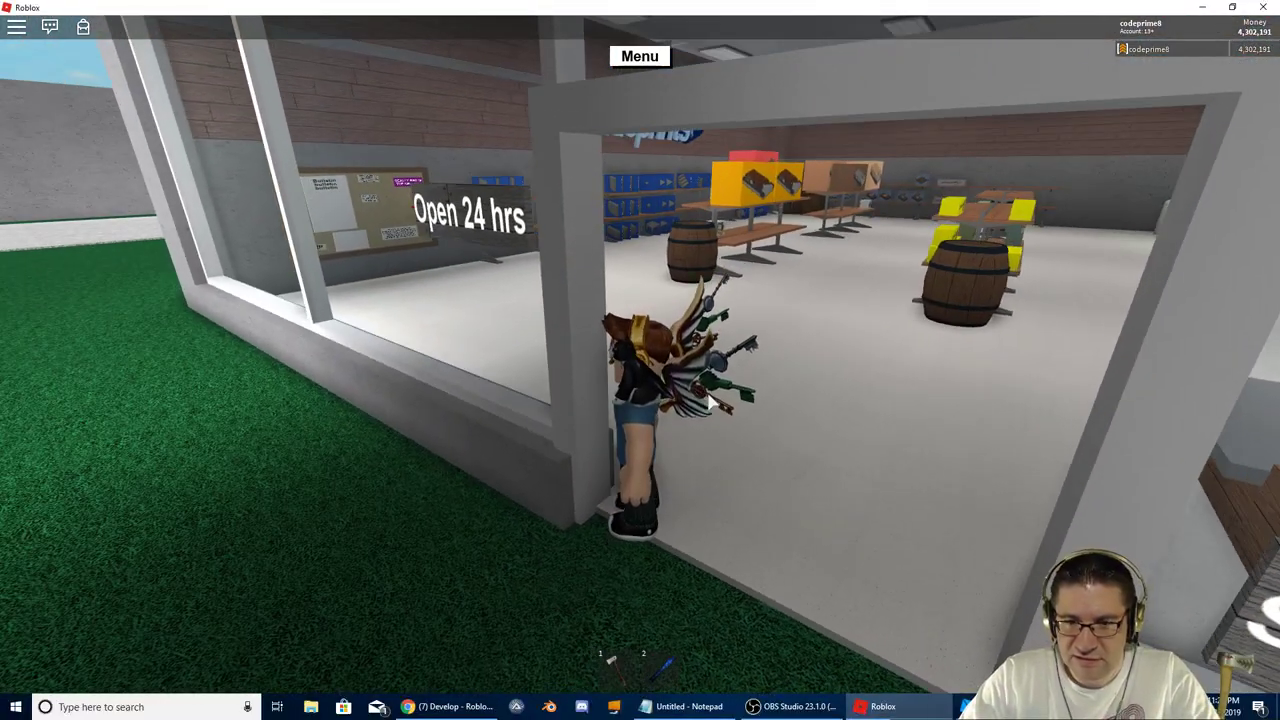
Step: In Roblox Studio, duplicate the short concrete block, place the copy beside it and color it Institutional white
{"action": "key", "text": "alt+Tab"}
{"action": "scroll", "coordinate": [709, 400], "scroll_direction": "down", "scroll_amount": 5}
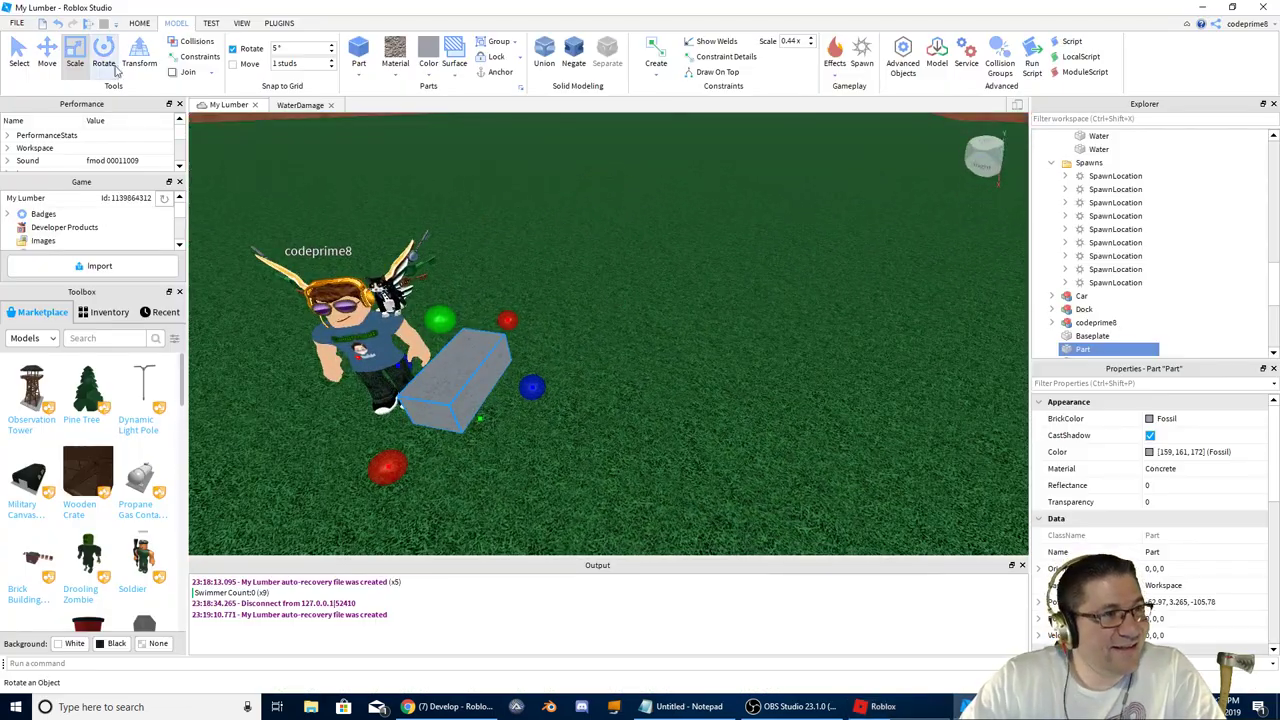
{"action": "key", "text": "ctrl+d"}
{"action": "left_click_drag", "start_coordinate": [503, 397], "coordinate": [683, 370]}
{"action": "left_click", "coordinate": [429, 62]}
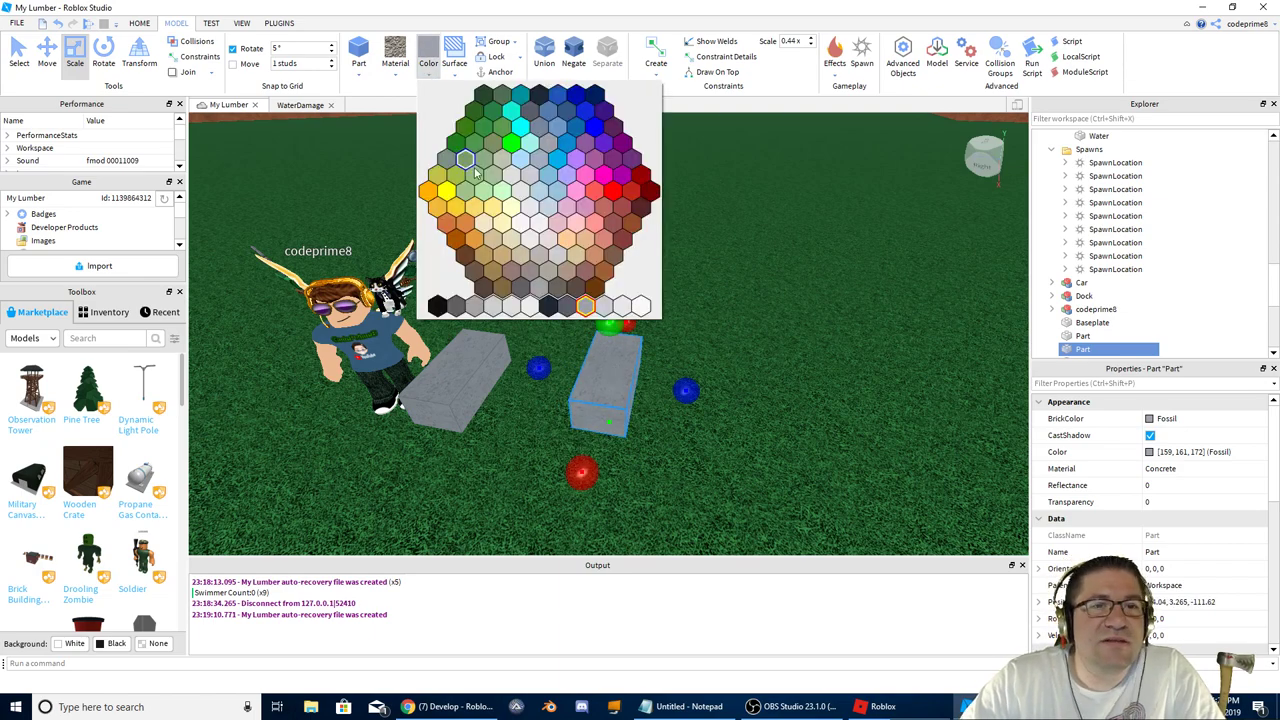
{"action": "left_click", "coordinate": [524, 219]}
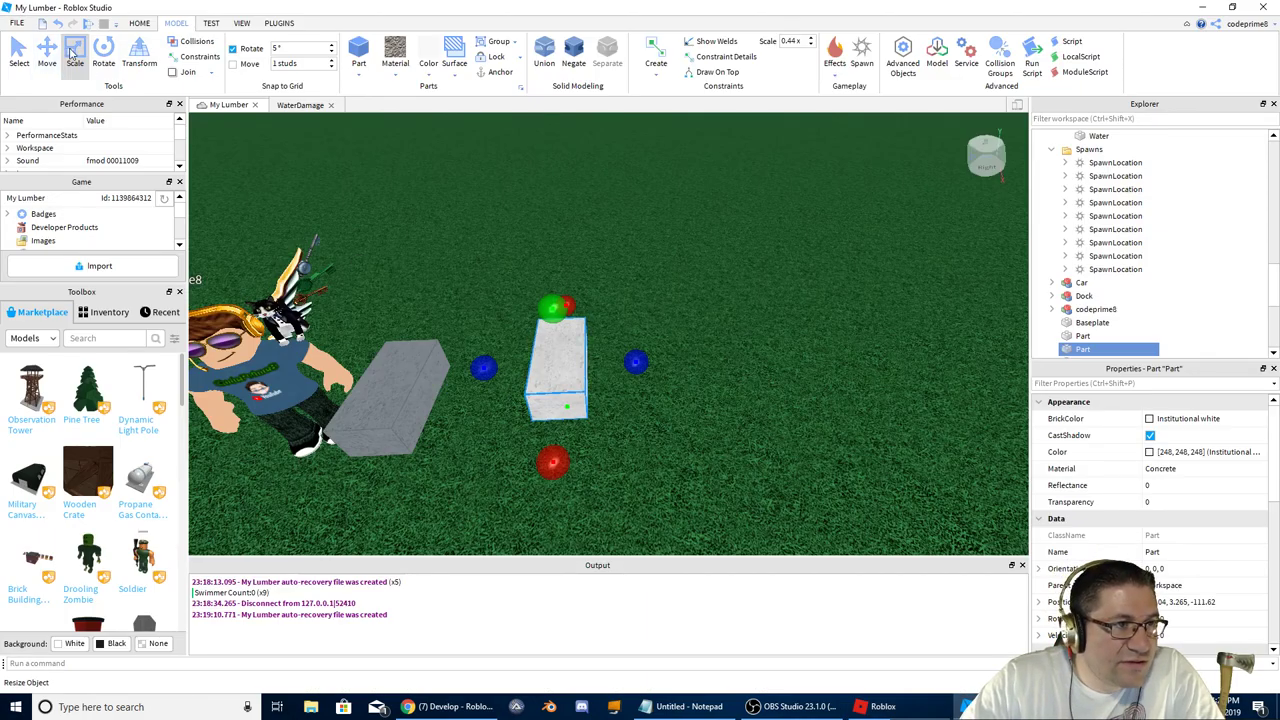
Step: Set the move snap increment to 0.5 studs and scale down the white block's height
{"action": "left_click", "coordinate": [74, 54]}
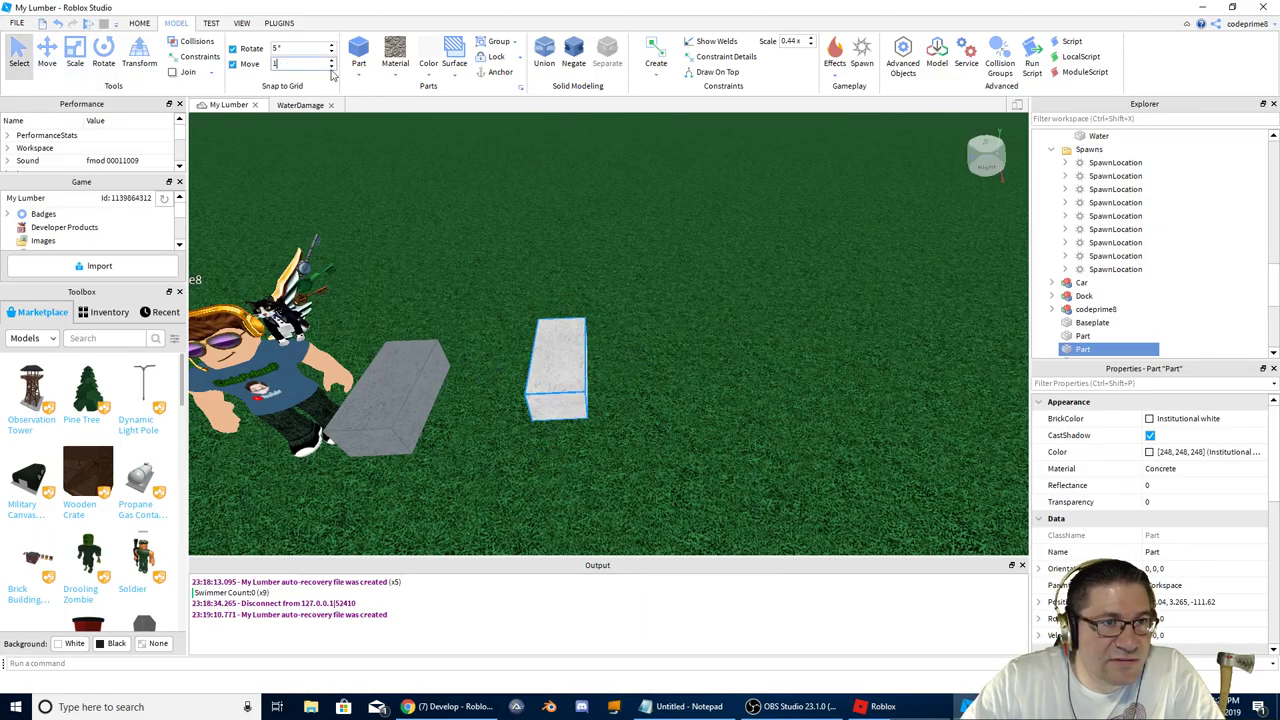
{"action": "key", "text": "BackSpace"}
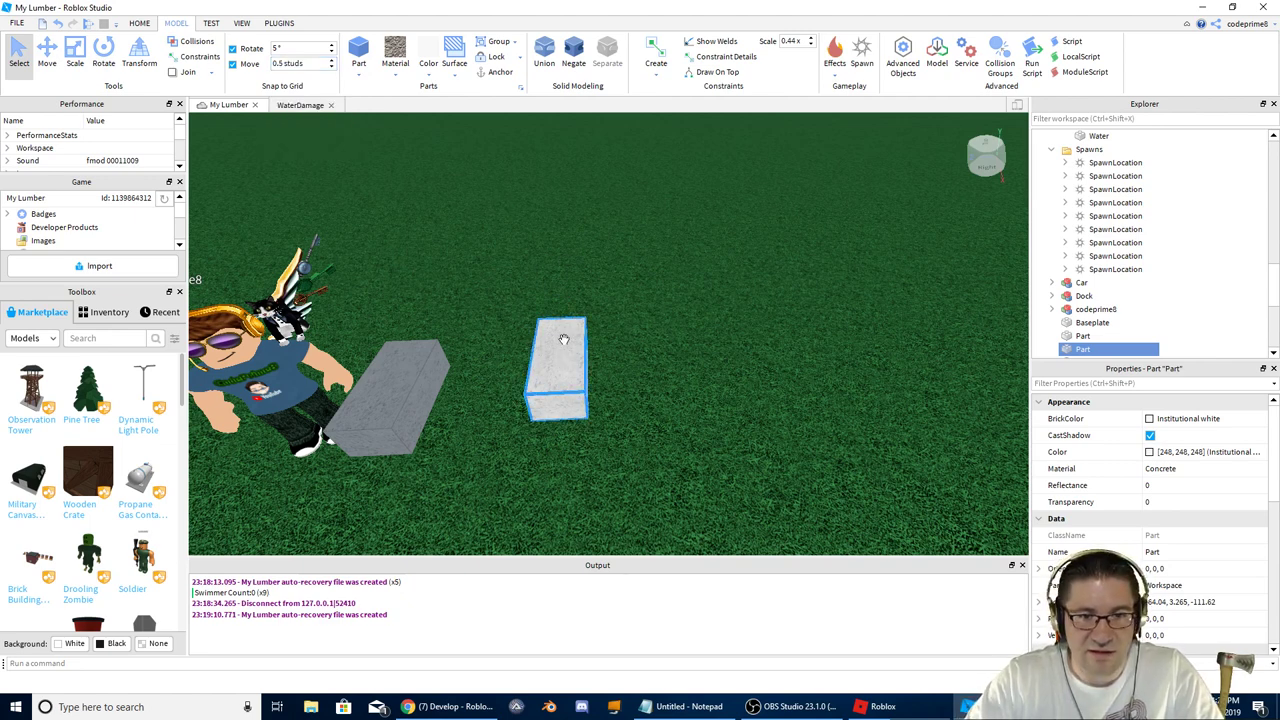
{"action": "left_click", "coordinate": [84, 54]}
{"action": "left_click_drag", "start_coordinate": [553, 308], "coordinate": [557, 332]}
{"action": "scroll", "coordinate": [600, 388], "scroll_direction": "up", "scroll_amount": 3}
{"action": "scroll", "coordinate": [600, 388], "scroll_direction": "up", "scroll_amount": 3}
{"action": "right_click_drag", "start_coordinate": [600, 388], "coordinate": [600, 388]}
{"action": "scroll", "coordinate": [600, 388], "scroll_direction": "down", "scroll_amount": 5}
Step: Check the store's floor edge in the game, then set the move snap to 0.2 studs and flatten the white block into a thin slab
{"action": "key", "text": "alt+Tab"}
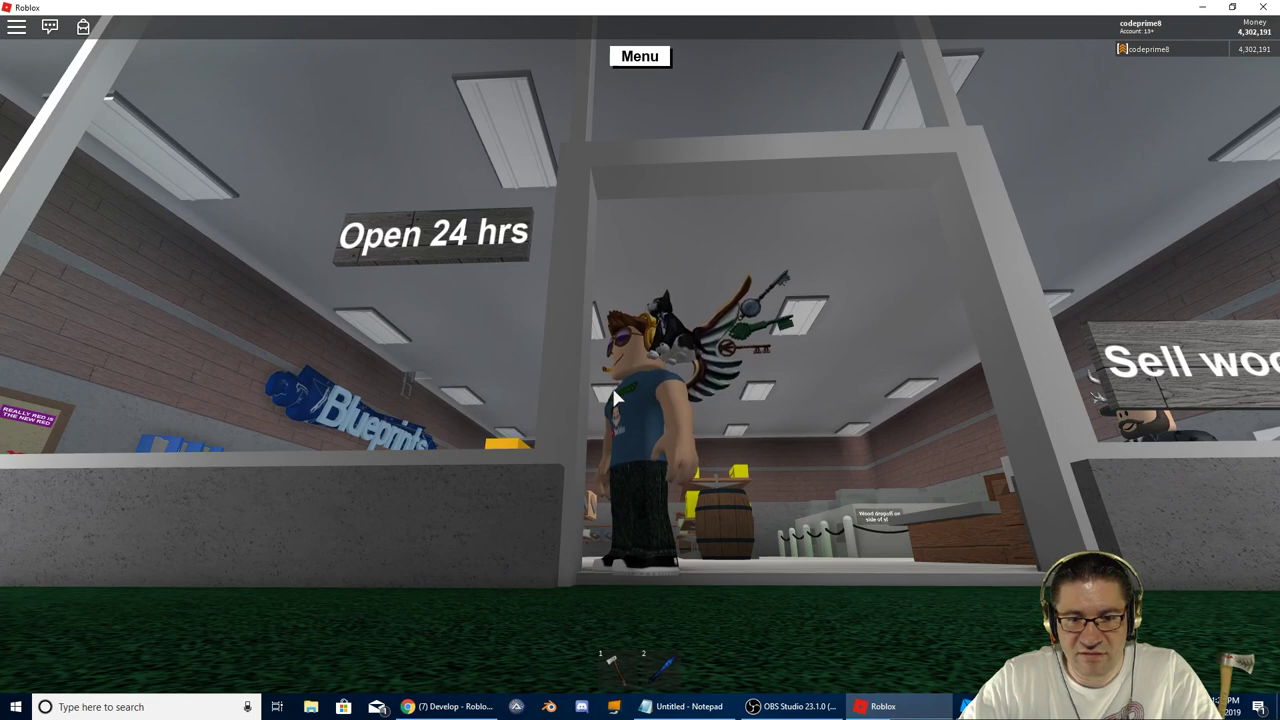
{"action": "key", "text": "alt+Tab"}
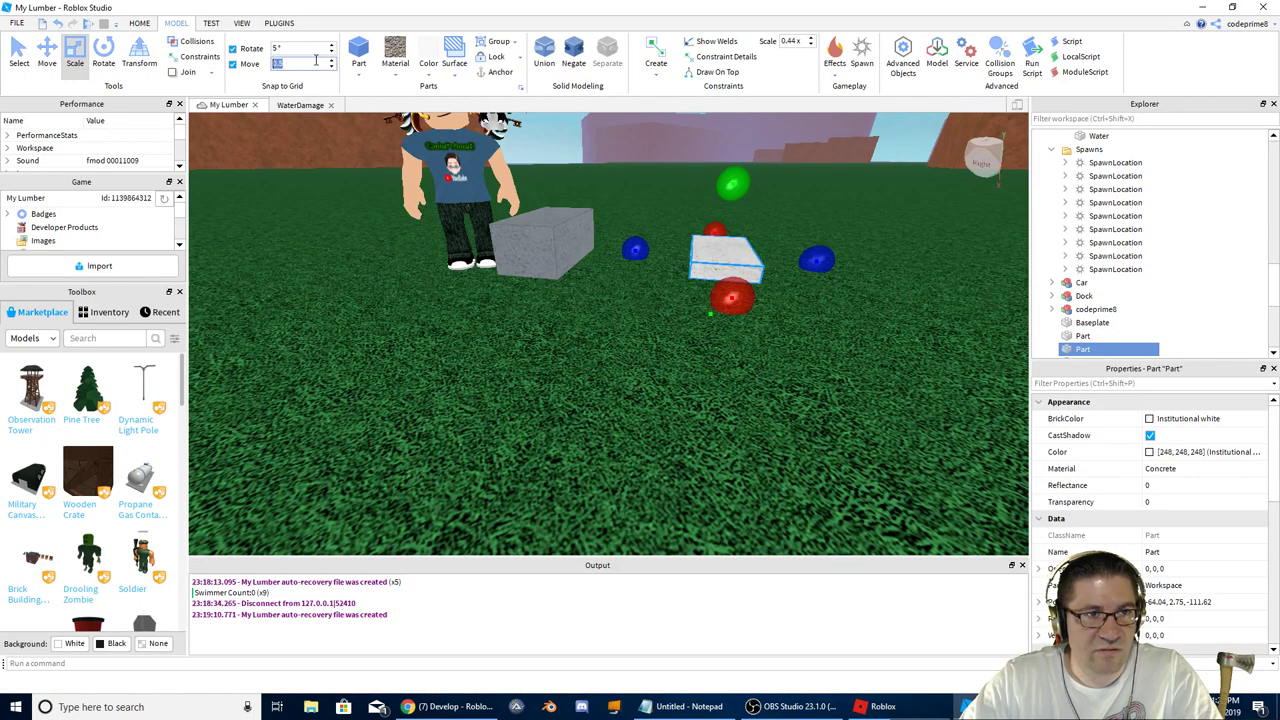
{"action": "key", "text": "BackSpace"}
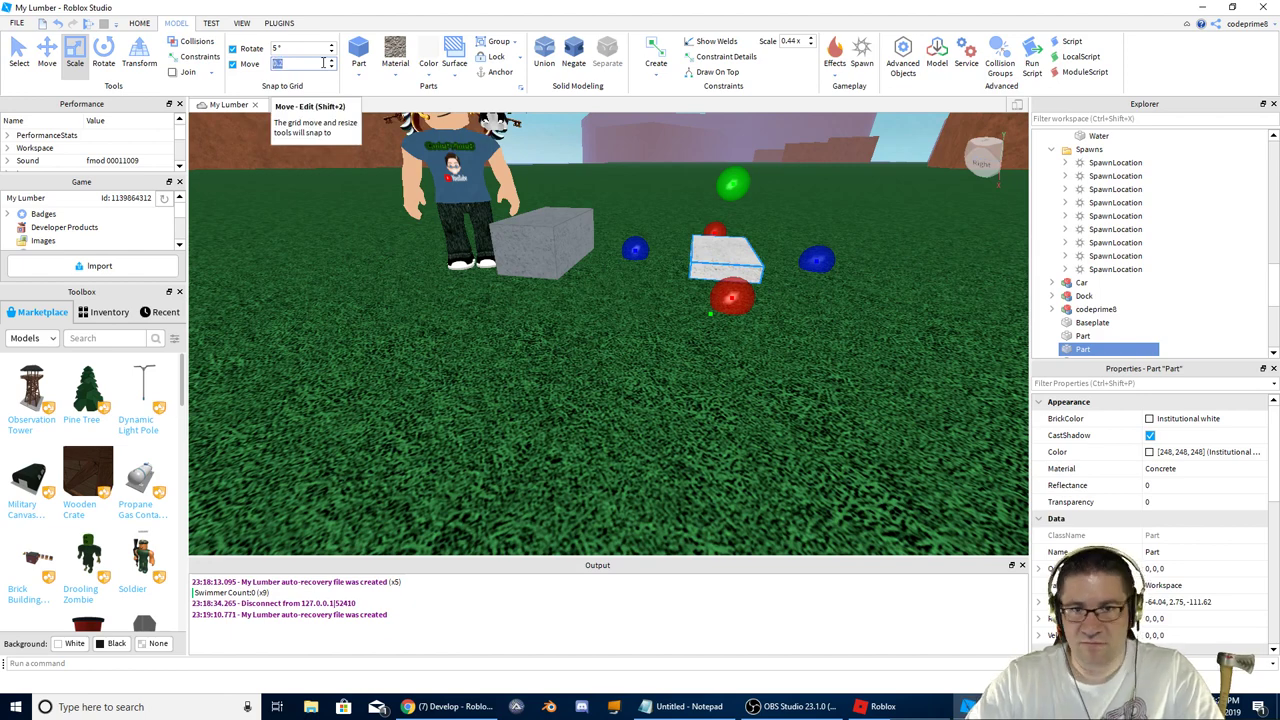
{"action": "type", "text": "0.2"}
{"action": "left_click_drag", "start_coordinate": [731, 183], "coordinate": [727, 217]}
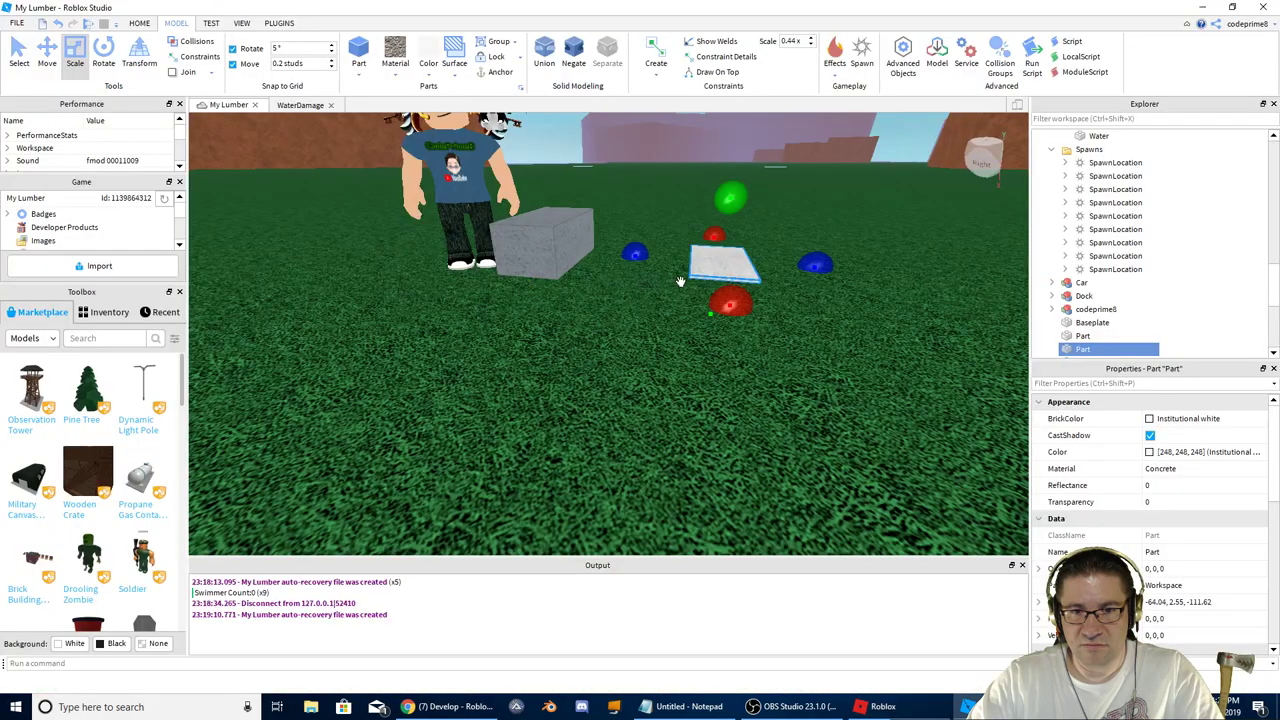
Step: Thicken the white slab slightly by one 0.2-stud increment and compare it with the store's floor in the game
{"action": "right_click_drag", "start_coordinate": [717, 289], "coordinate": [717, 289]}
{"action": "scroll", "coordinate": [717, 289], "scroll_direction": "up", "scroll_amount": 4}
{"action": "key", "text": "a"}
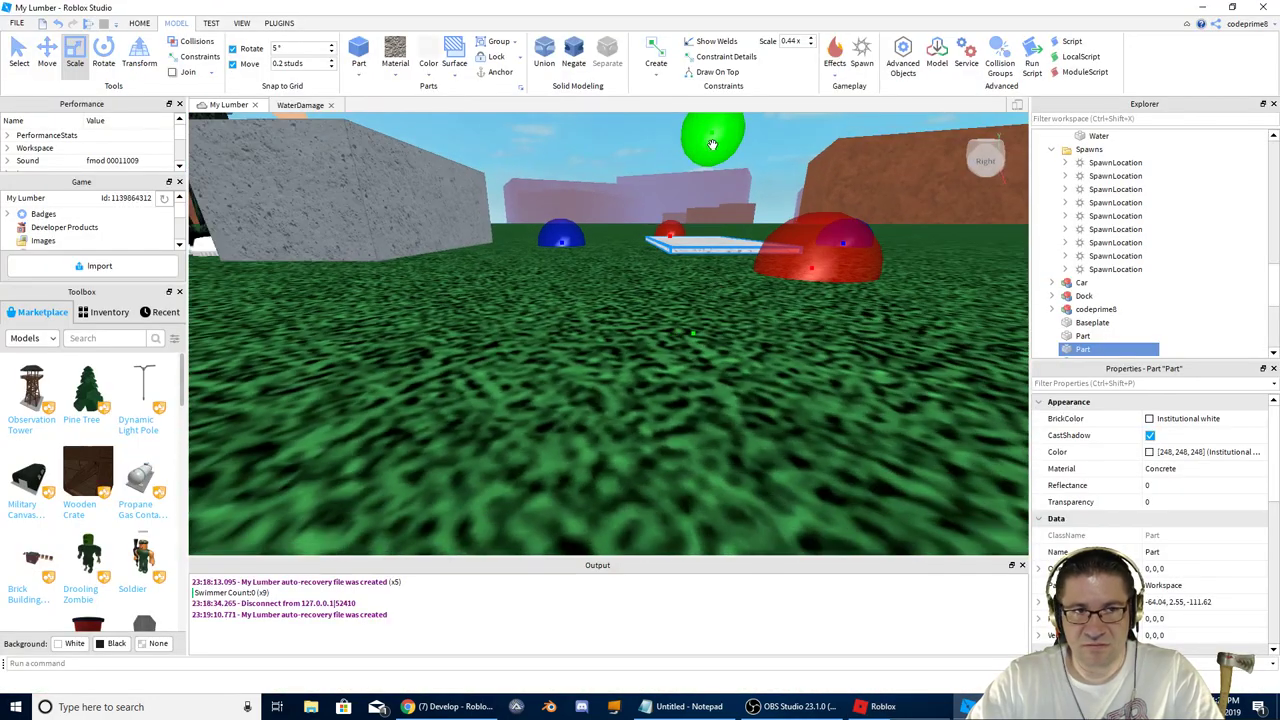
{"action": "left_click_drag", "start_coordinate": [714, 134], "coordinate": [718, 127]}
{"action": "key", "text": "d"}
{"action": "right_click_drag", "start_coordinate": [718, 206], "coordinate": [724, 201]}
{"action": "key", "text": "s"}
{"action": "key", "text": "a"}
{"action": "key", "text": "alt+Tab"}
{"action": "key", "text": "alt+Tab"}
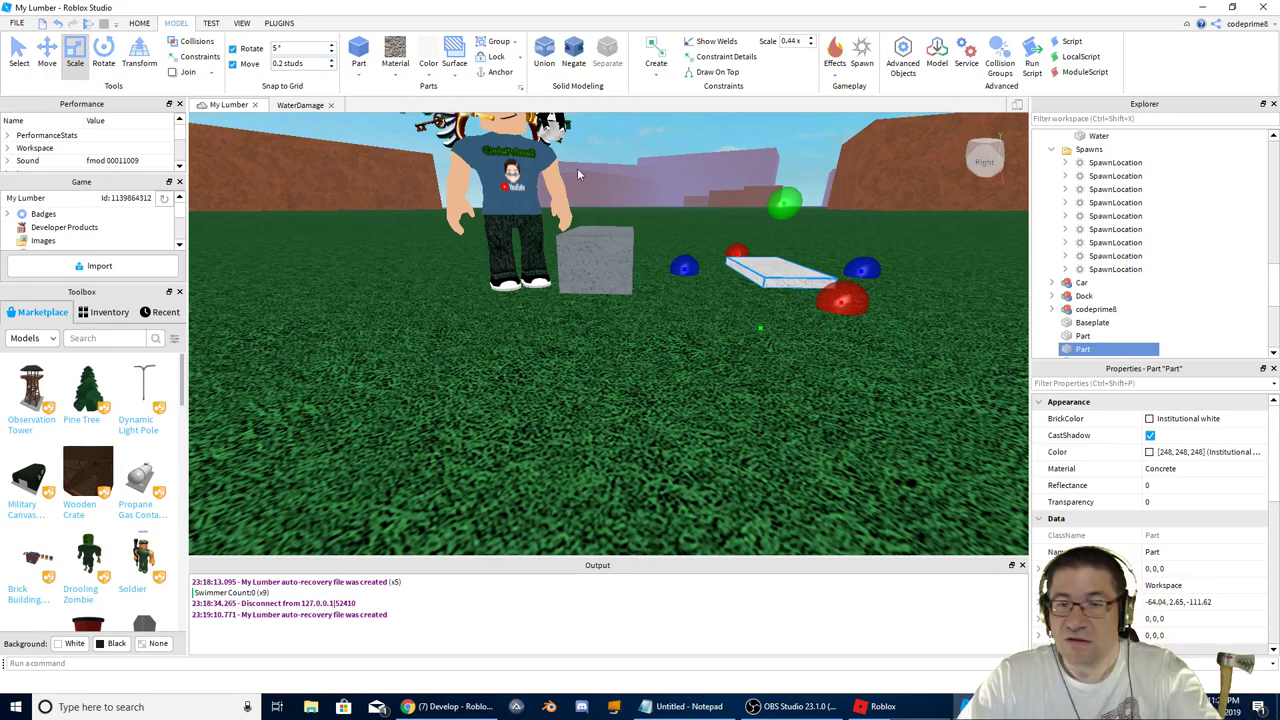
Step: Stretch the white slab in length and depth into a large floor plate beside the grey block
{"action": "right_click_drag", "start_coordinate": [580, 166], "coordinate": [586, 165]}
{"action": "scroll", "coordinate": [586, 165], "scroll_direction": "down", "scroll_amount": 5}
{"action": "scroll", "coordinate": [586, 165], "scroll_direction": "down", "scroll_amount": 2}
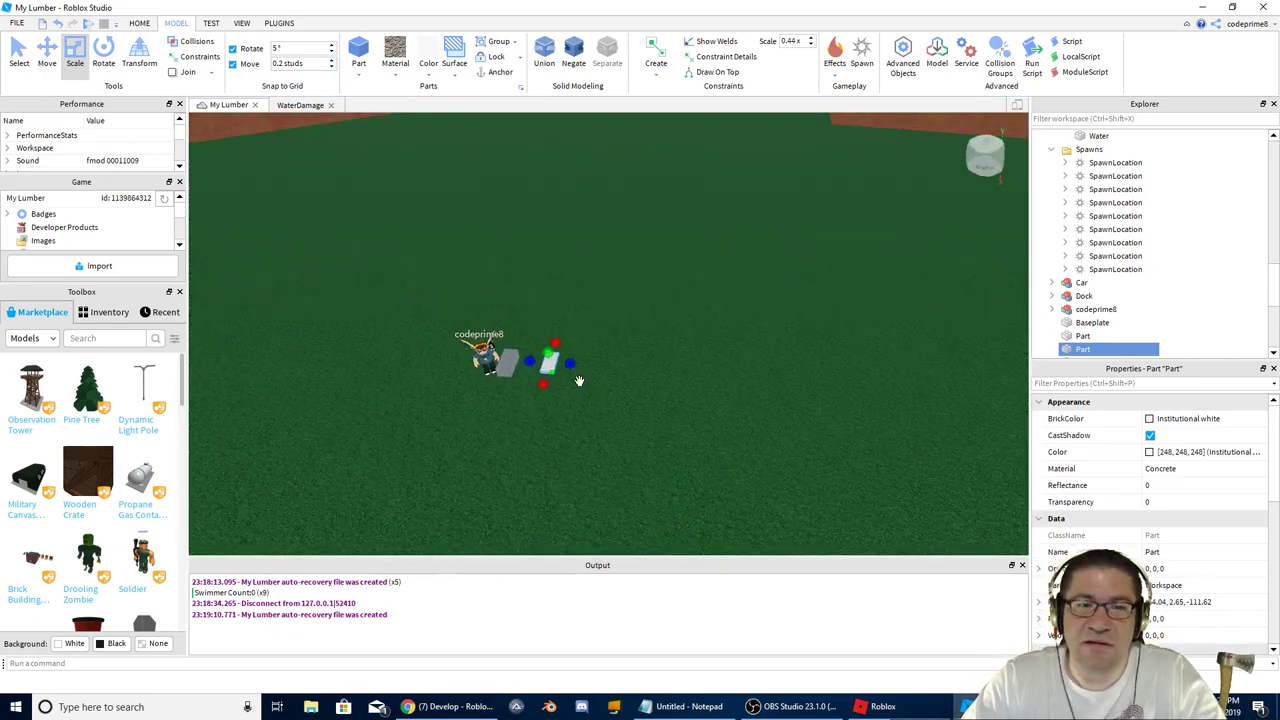
{"action": "left_click_drag", "start_coordinate": [571, 366], "coordinate": [932, 403]}
{"action": "left_click", "coordinate": [718, 208]}
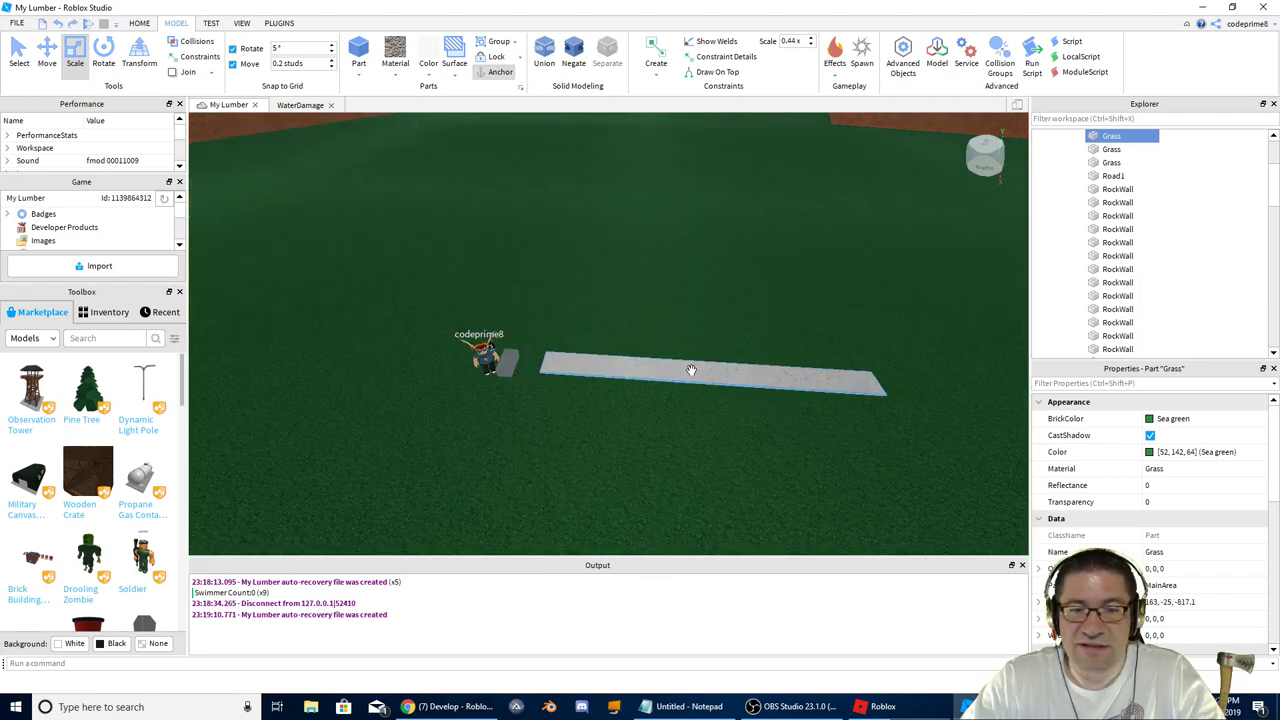
{"action": "left_click", "coordinate": [691, 369]}
{"action": "left_click_drag", "start_coordinate": [702, 353], "coordinate": [731, 218]}
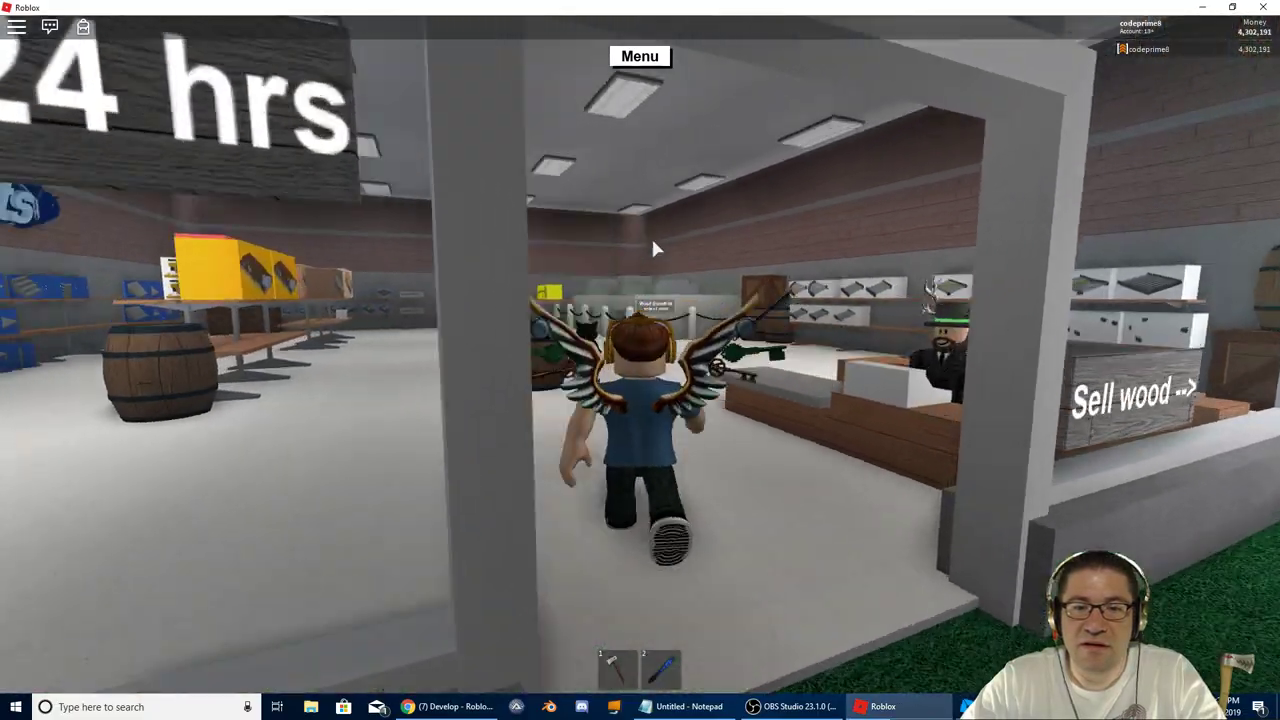
Step: Walk through the store's interior in the game and examine the floor's extent, from the doorway to the wood dropoff area
{"action": "key", "text": "w"}
{"action": "right_click_drag", "start_coordinate": [651, 240], "coordinate": [657, 245]}
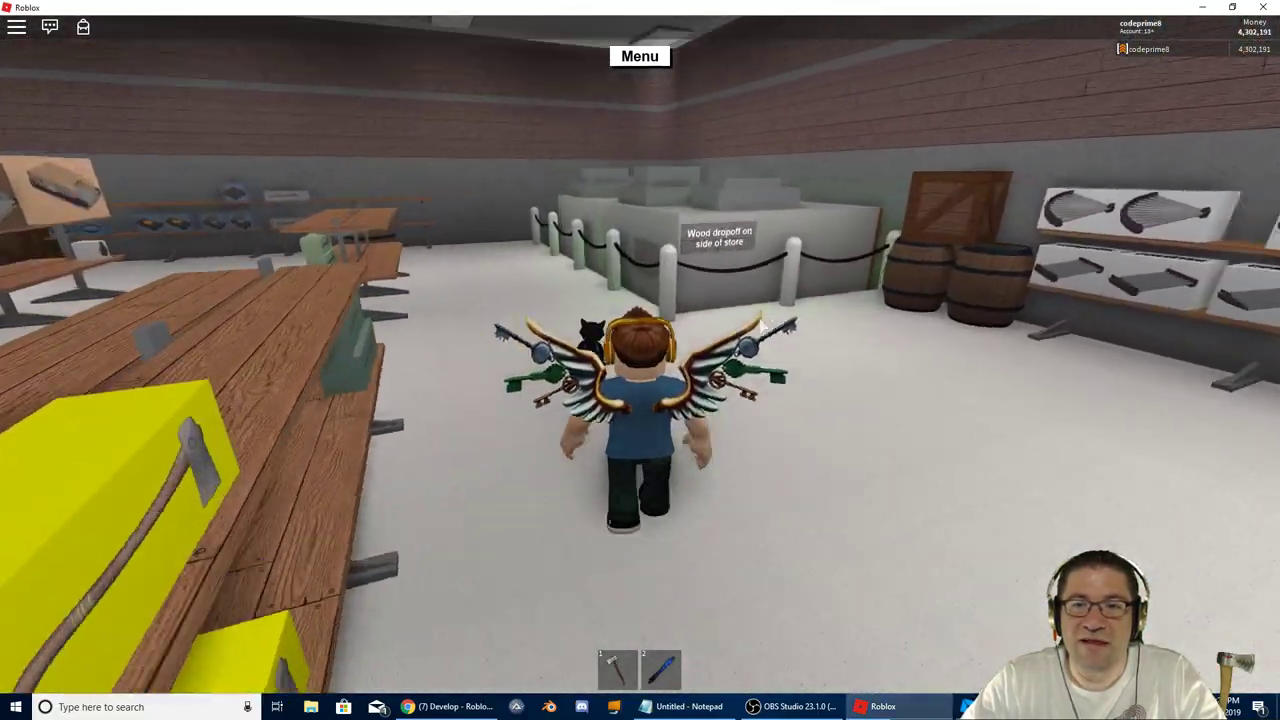
{"action": "right_click_drag", "start_coordinate": [762, 326], "coordinate": [825, 370]}
{"action": "key", "text": "a"}
{"action": "key", "text": "d"}
{"action": "key", "text": "w"}
{"action": "right_click_drag", "start_coordinate": [760, 319], "coordinate": [915, 241]}
{"action": "key", "text": "a"}
{"action": "key", "text": "w"}
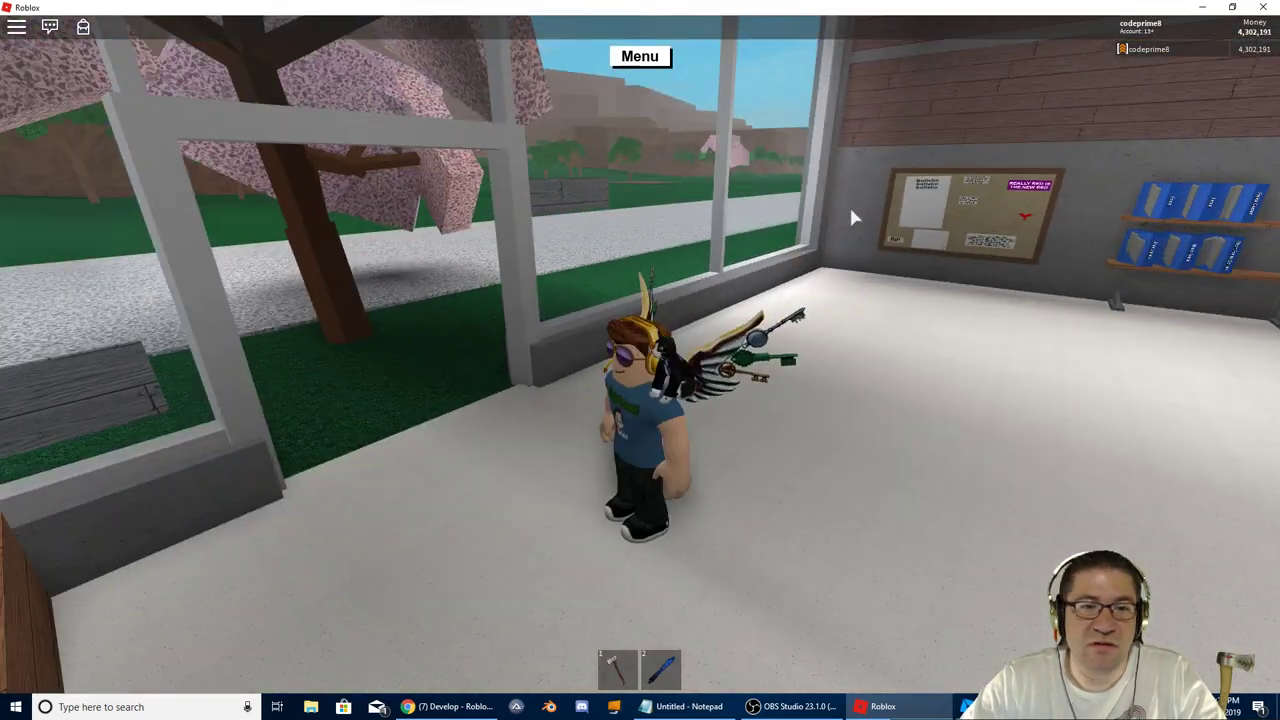
Step: In Roblox Studio, extend the white floor slab further at the back and on both sides
{"action": "key", "text": "alt+Tab"}
{"action": "right_click_drag", "start_coordinate": [752, 267], "coordinate": [752, 268]}
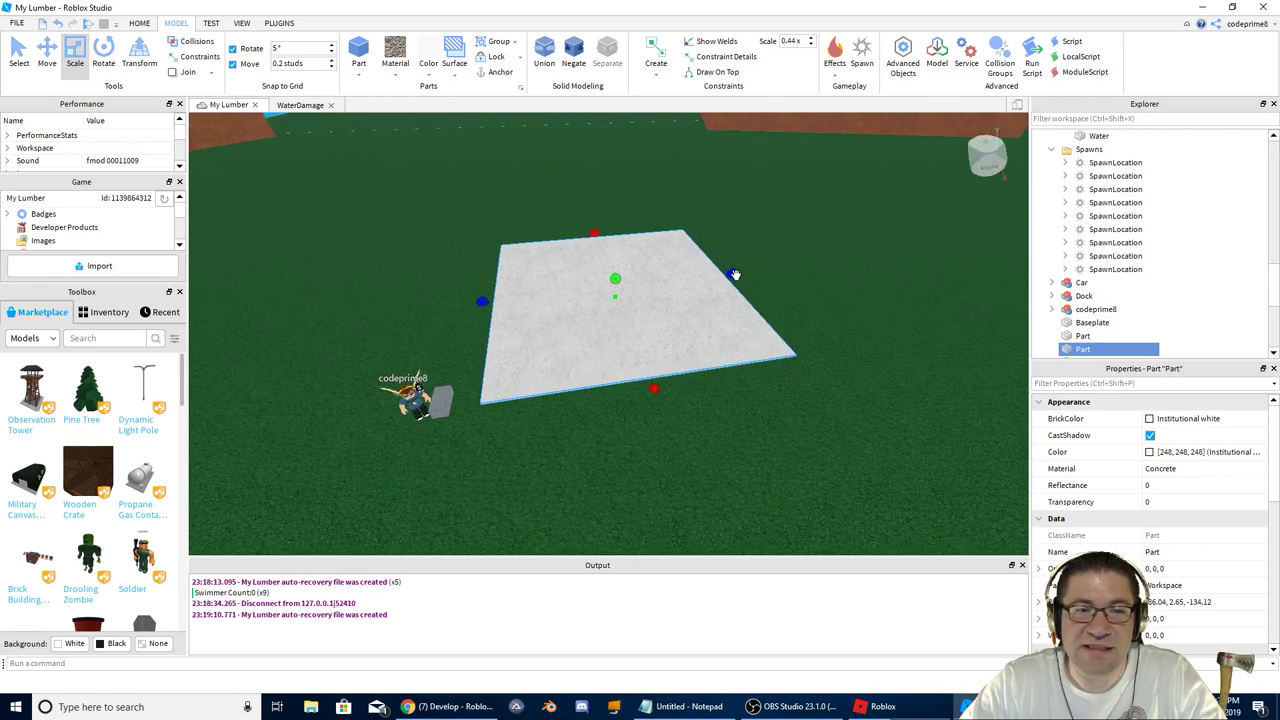
{"action": "left_click_drag", "start_coordinate": [593, 232], "coordinate": [588, 204]}
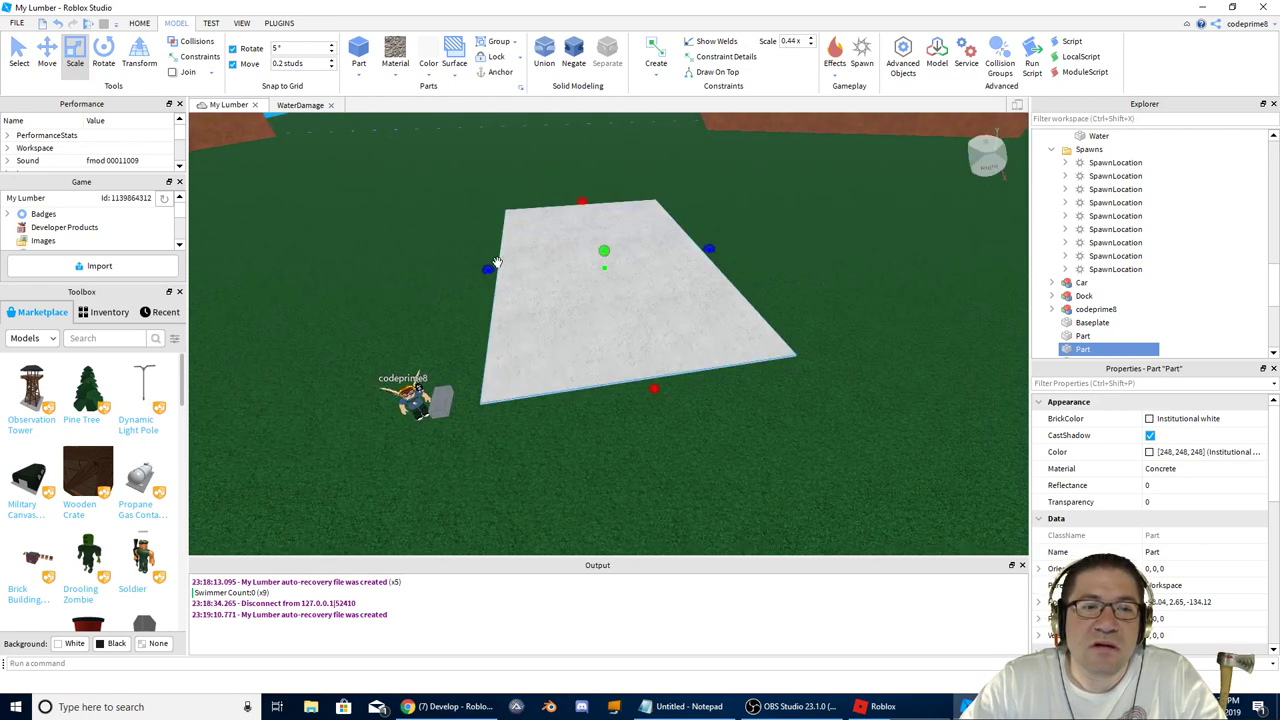
{"action": "left_click_drag", "start_coordinate": [485, 269], "coordinate": [450, 273]}
{"action": "left_click_drag", "start_coordinate": [714, 250], "coordinate": [787, 244]}
Step: Move the short grey concrete block onto the front edge of the white floor slab near the character
{"action": "right_click_drag", "start_coordinate": [614, 340], "coordinate": [614, 340]}
{"action": "key", "text": "a"}
{"action": "key", "text": "w"}
{"action": "right_click_drag", "start_coordinate": [700, 383], "coordinate": [657, 369]}
{"action": "key", "text": "s"}
{"action": "left_click_drag", "start_coordinate": [530, 325], "coordinate": [645, 328]}
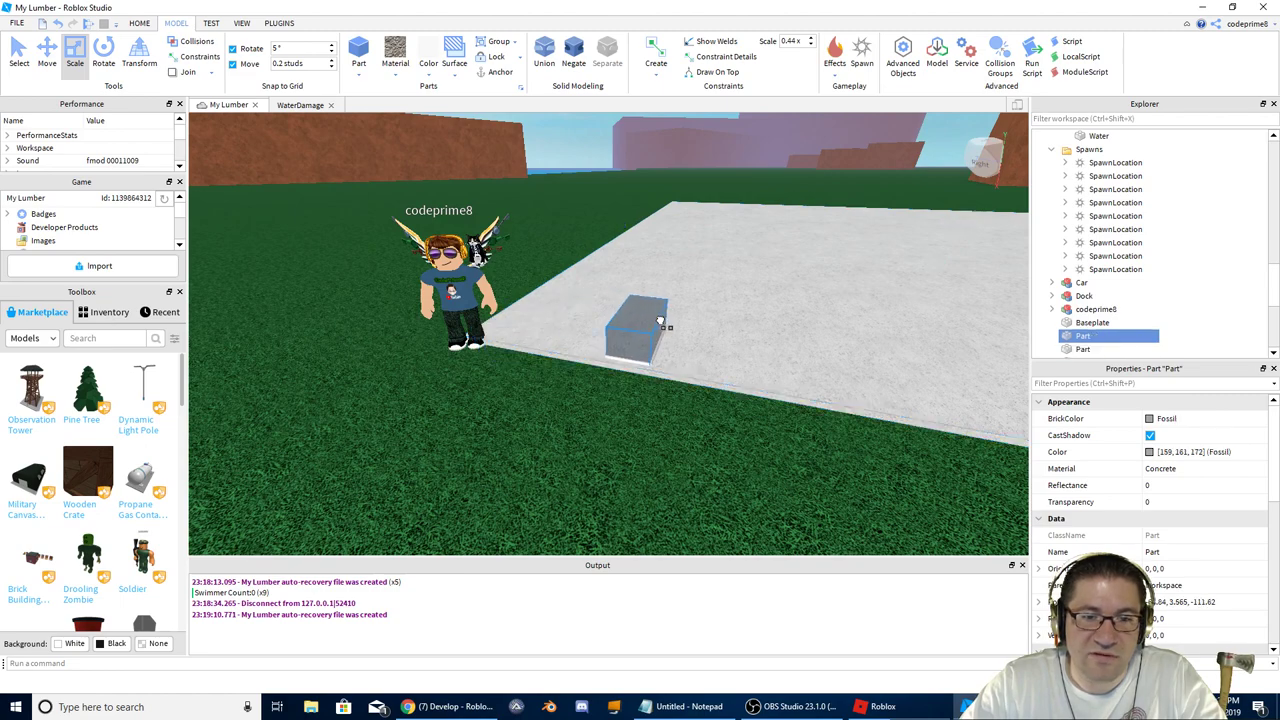
Step: Try rotating the grey concrete block by 90° on the slab's front edge
{"action": "right_click_drag", "start_coordinate": [663, 320], "coordinate": [704, 329]}
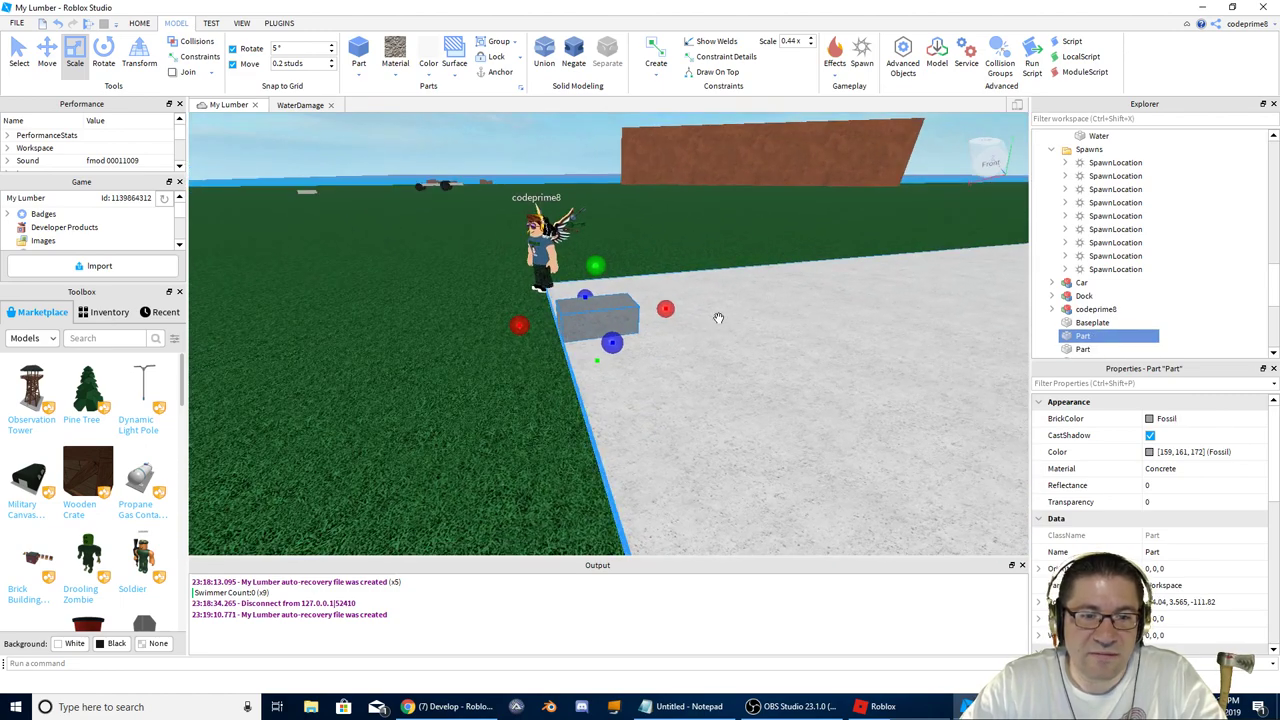
{"action": "left_click", "coordinate": [104, 55]}
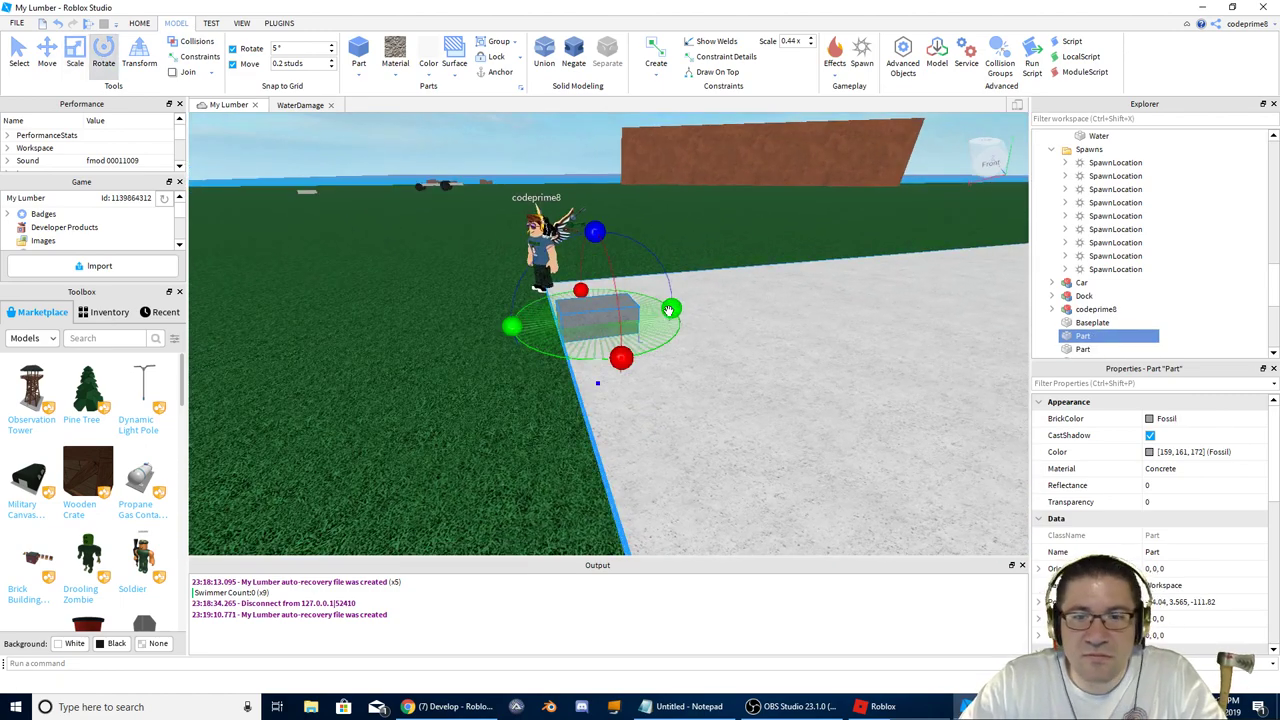
{"action": "left_click_drag", "start_coordinate": [680, 318], "coordinate": [634, 388]}
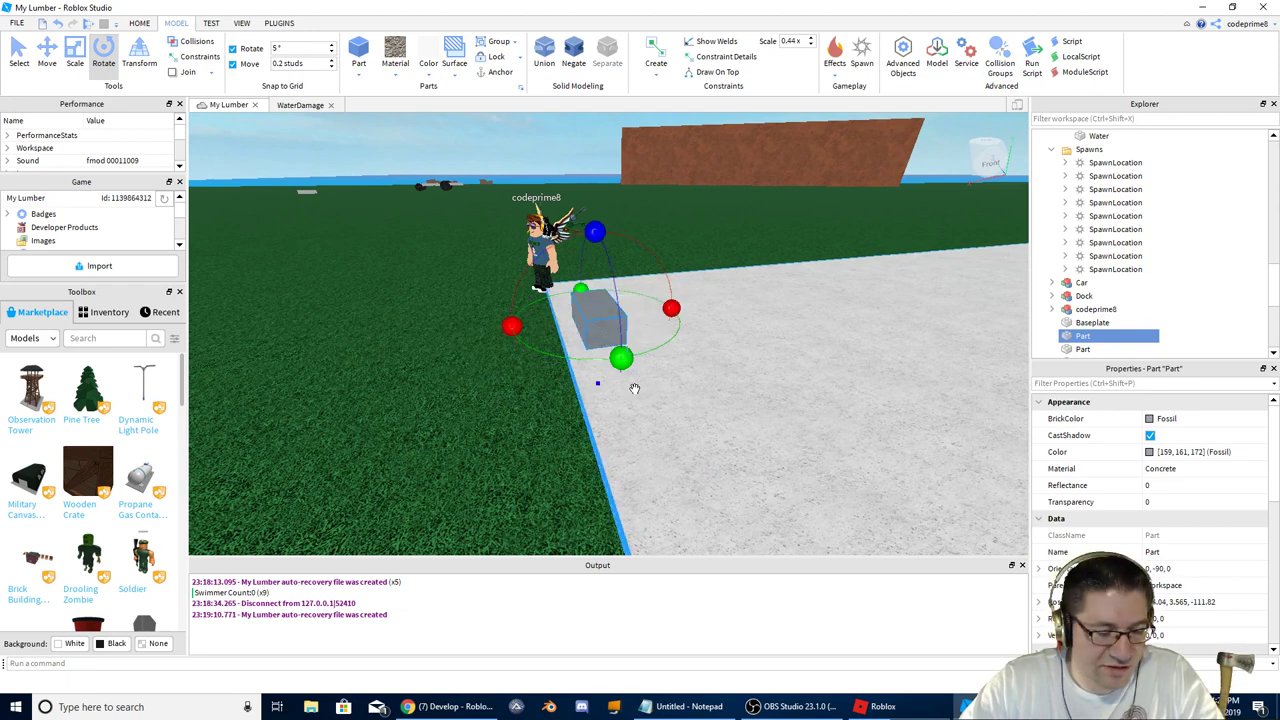
{"action": "key", "text": "ctrl+z"}
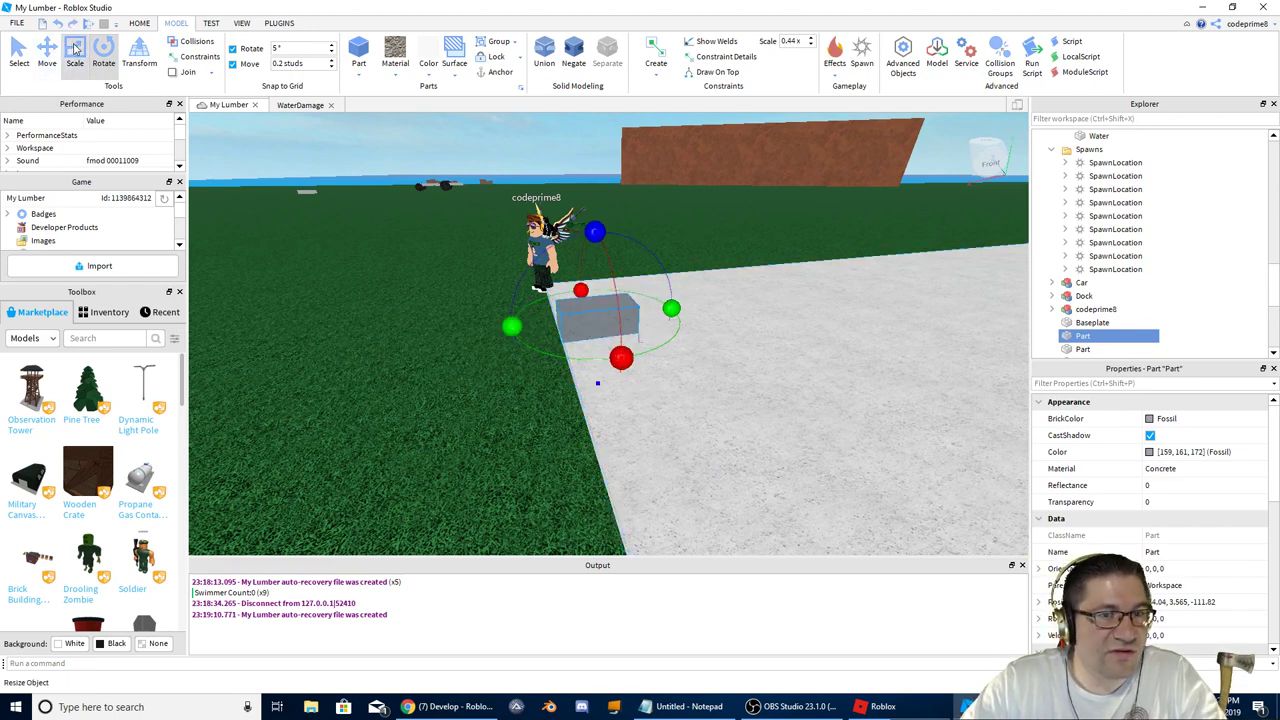
Step: Shrink the grey block's depth from its inner side to wall thickness along the slab's front edge
{"action": "left_click", "coordinate": [75, 52]}
{"action": "left_click_drag", "start_coordinate": [666, 306], "coordinate": [618, 315]}
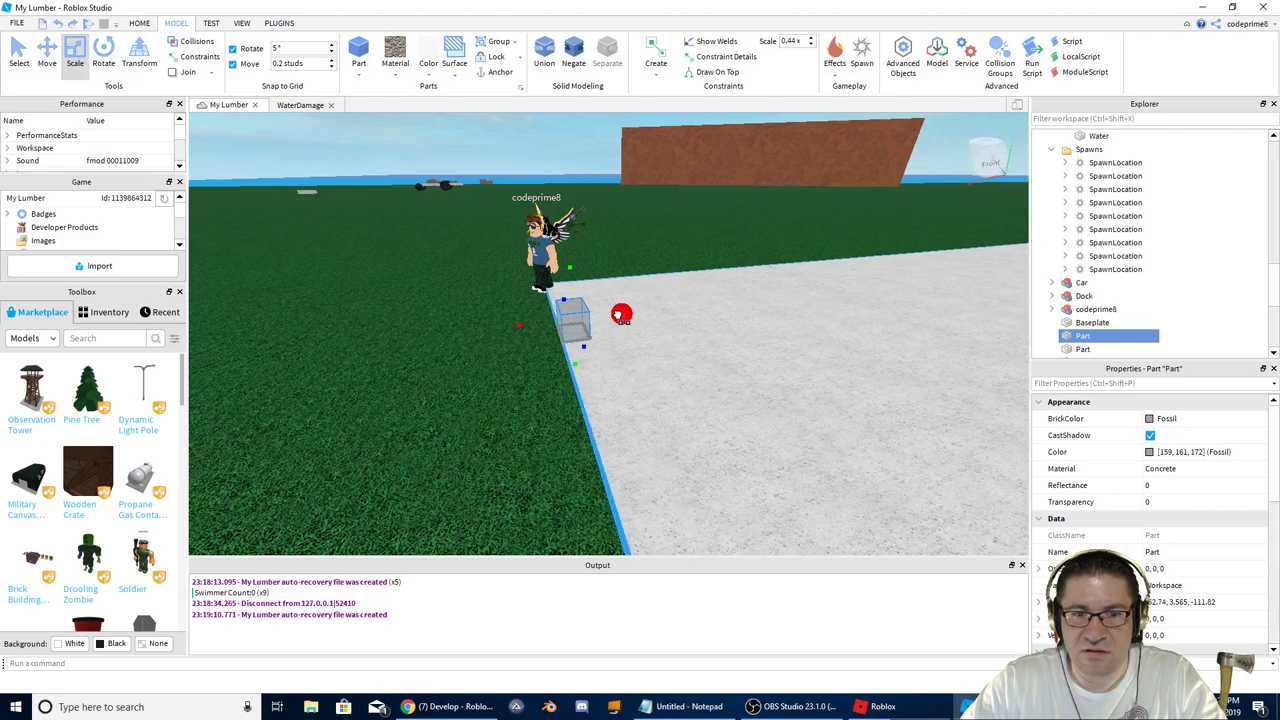
{"action": "right_click_drag", "start_coordinate": [582, 340], "coordinate": [583, 337]}
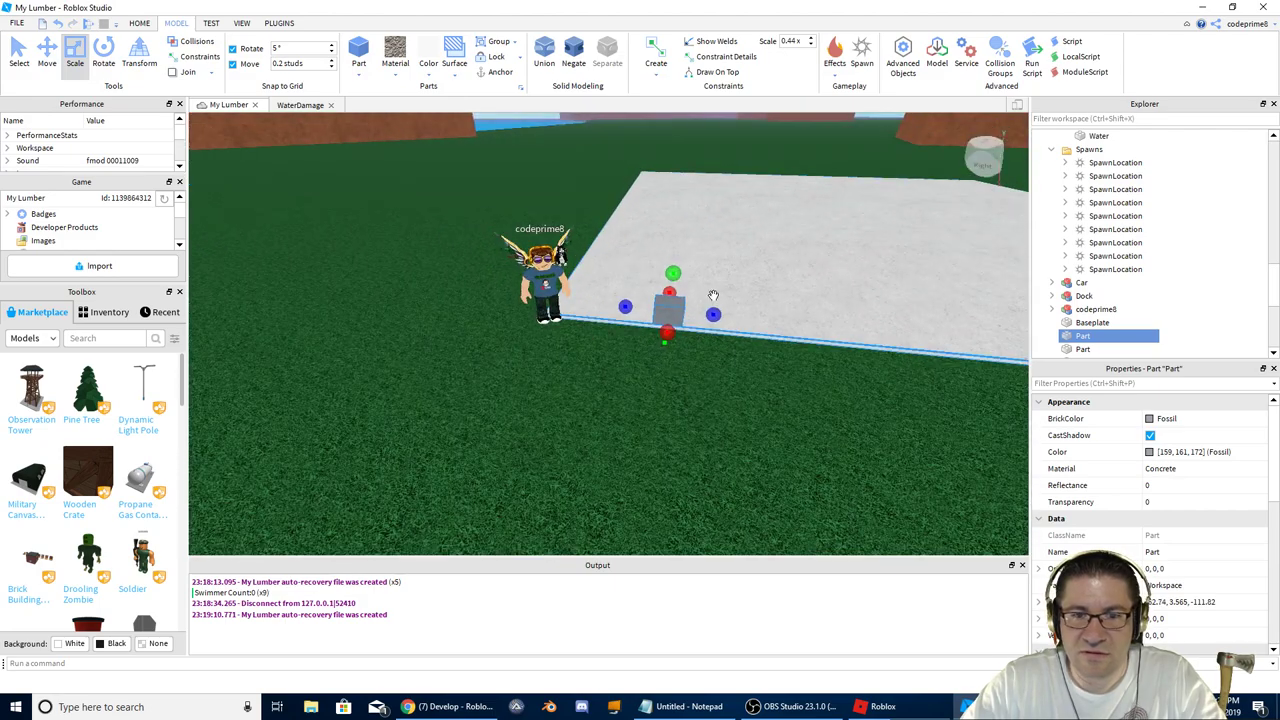
Step: Move the codeprime8 character model along and away from the slab onto the grass in front of its front edge
{"action": "left_click", "coordinate": [805, 333]}
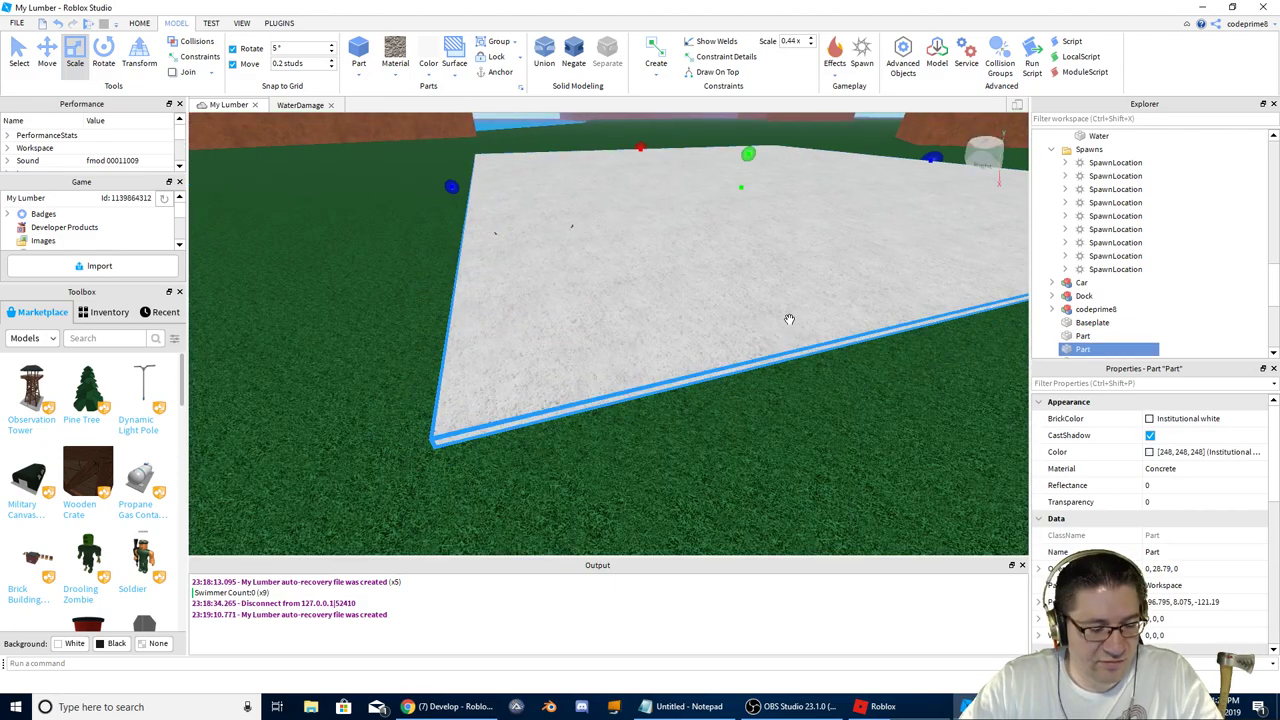
{"action": "left_click", "coordinate": [540, 270]}
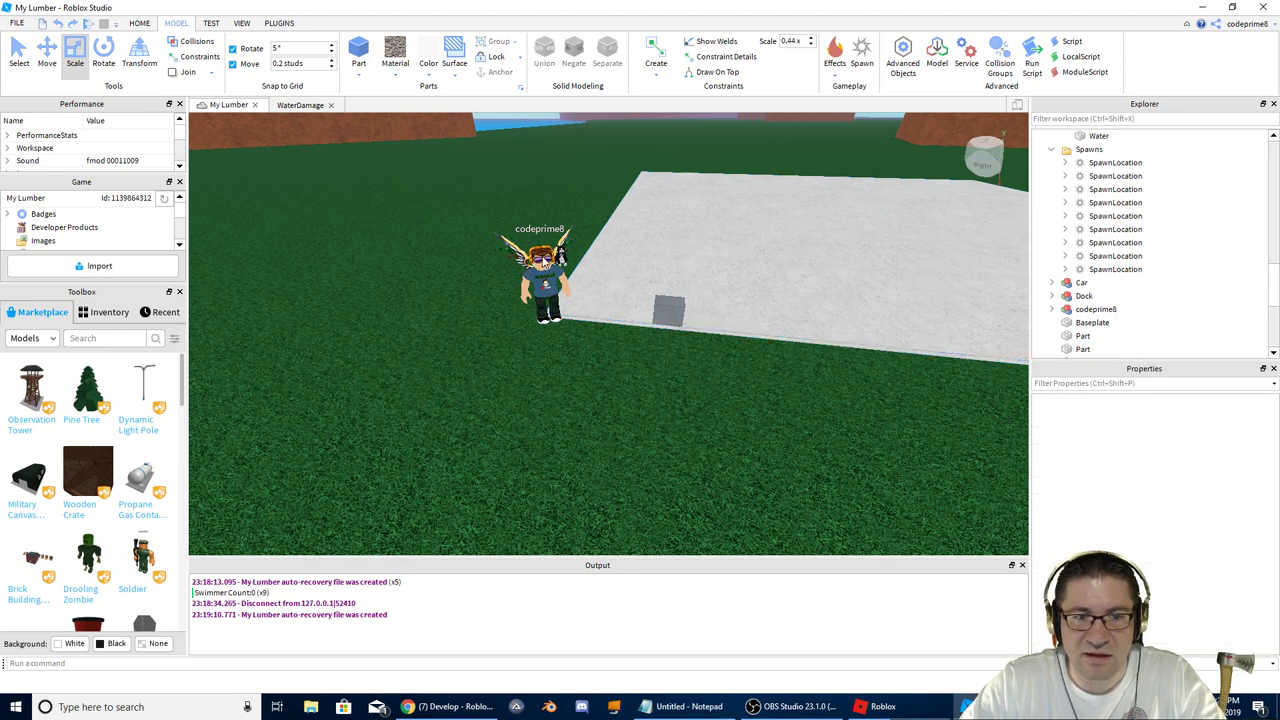
{"action": "left_click", "coordinate": [1110, 310]}
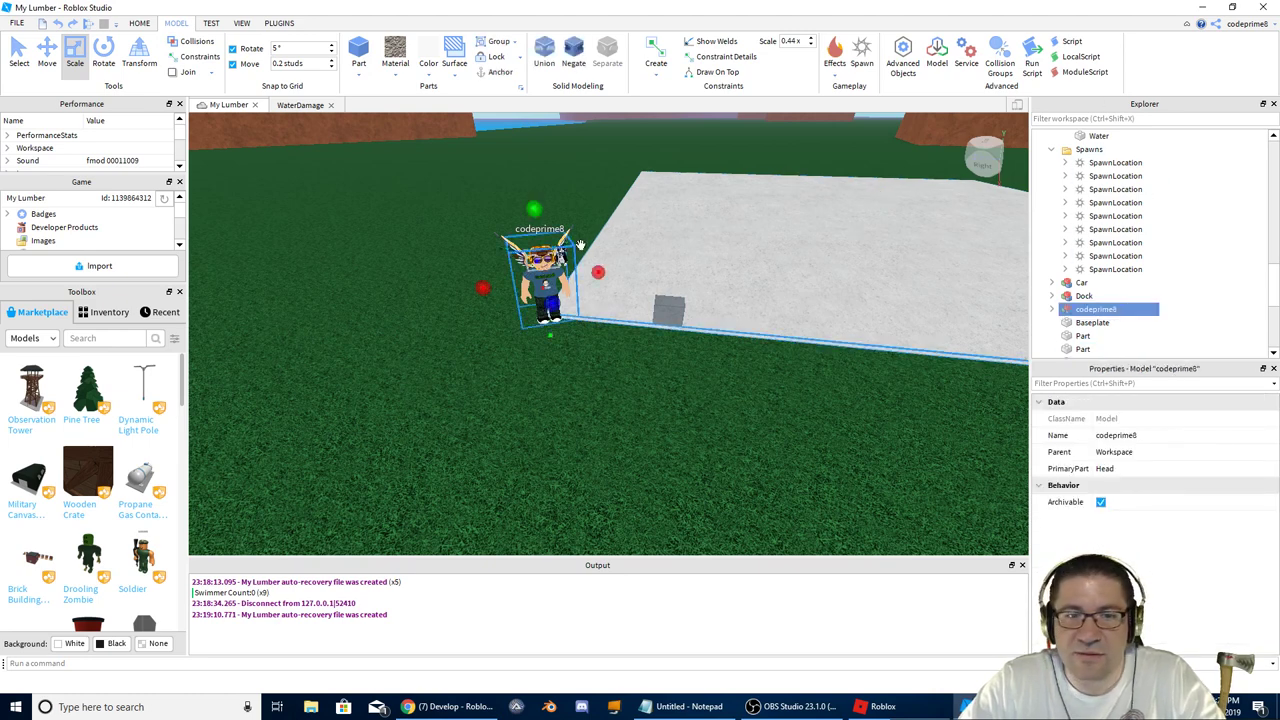
{"action": "left_click", "coordinate": [47, 52]}
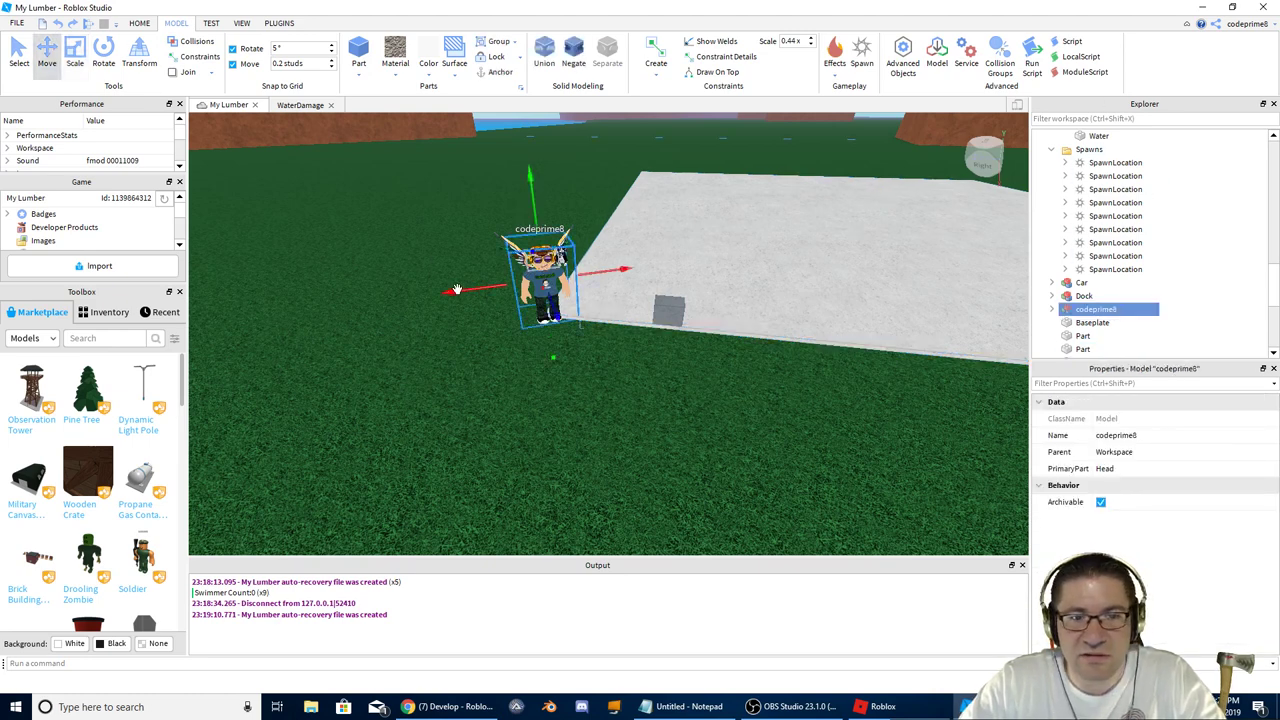
{"action": "left_click_drag", "start_coordinate": [457, 292], "coordinate": [943, 471]}
{"action": "right_click_drag", "start_coordinate": [890, 346], "coordinate": [804, 243]}
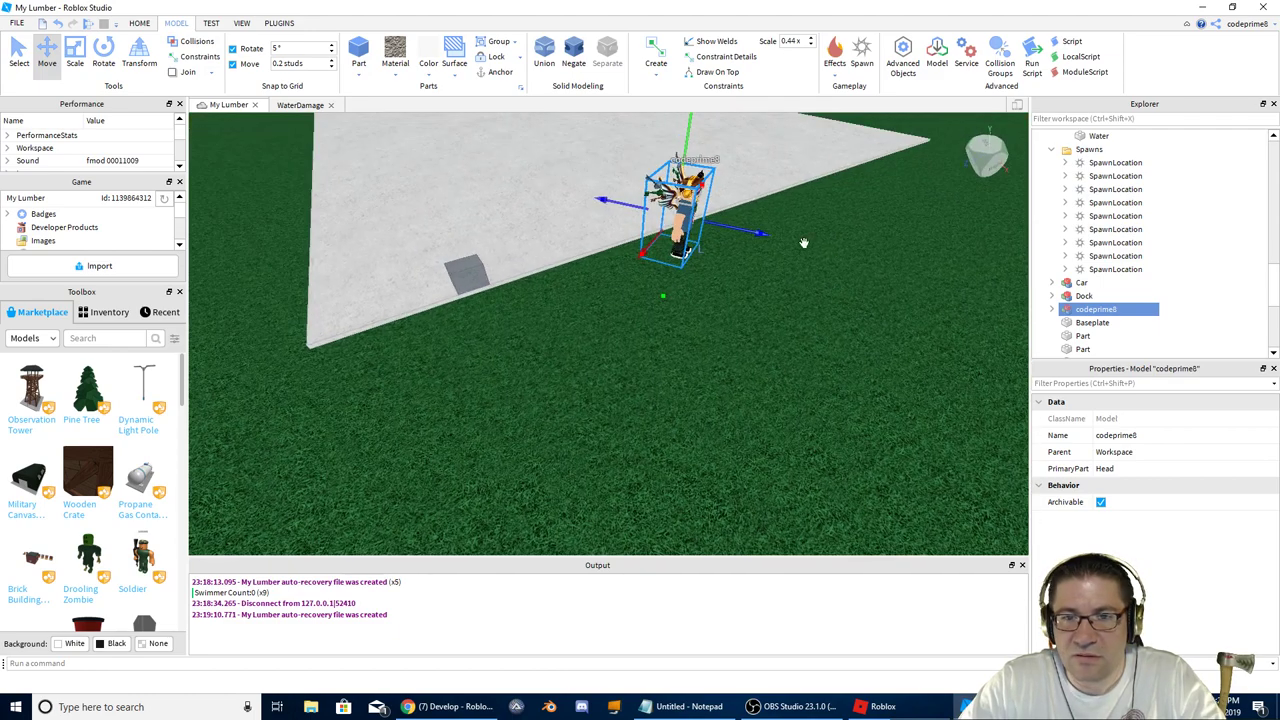
{"action": "left_click_drag", "start_coordinate": [760, 234], "coordinate": [995, 284]}
{"action": "right_click_drag", "start_coordinate": [700, 238], "coordinate": [685, 222]}
Step: Stretch the grey block along the slab's front edge to the nearest corner as a low wall
{"action": "left_click", "coordinate": [651, 240]}
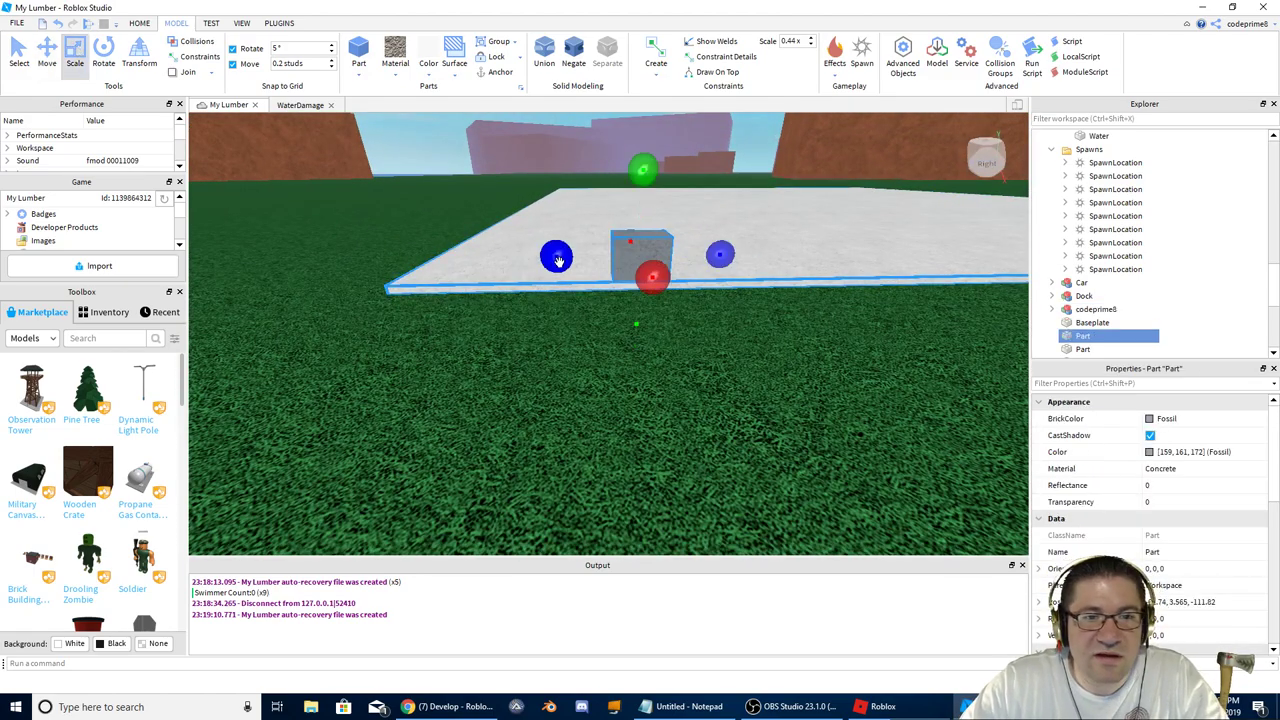
{"action": "left_click_drag", "start_coordinate": [549, 246], "coordinate": [323, 248]}
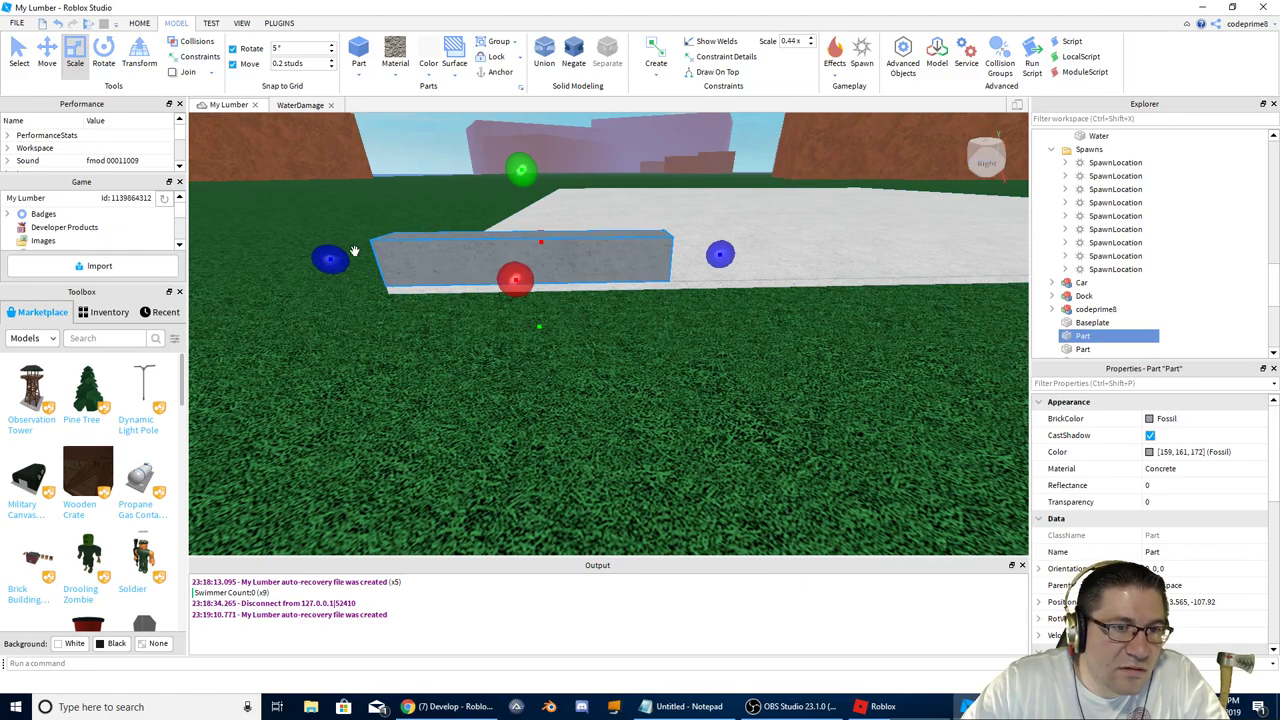
{"action": "right_click_drag", "start_coordinate": [388, 251], "coordinate": [388, 251]}
{"action": "key", "text": "a"}
{"action": "key", "text": "d"}
{"action": "key", "text": "d"}
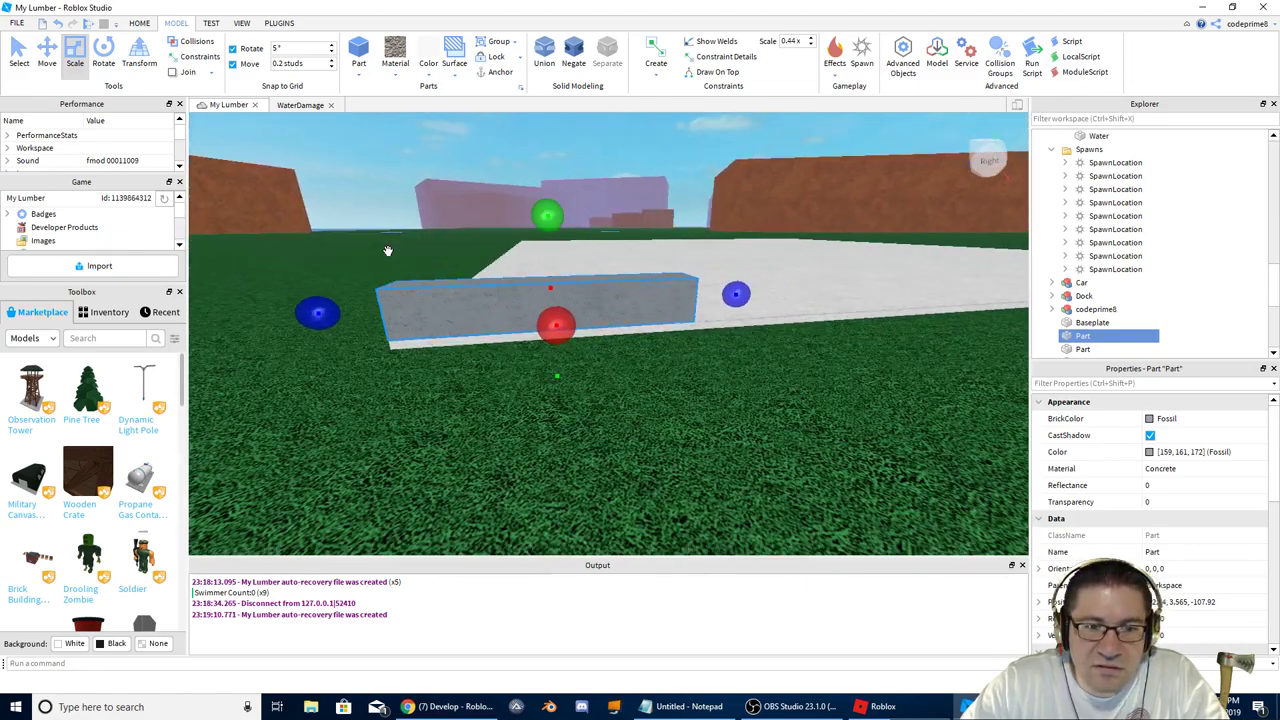
{"action": "key", "text": "d"}
{"action": "right_click_drag", "start_coordinate": [455, 286], "coordinate": [455, 286]}
{"action": "key", "text": "s"}
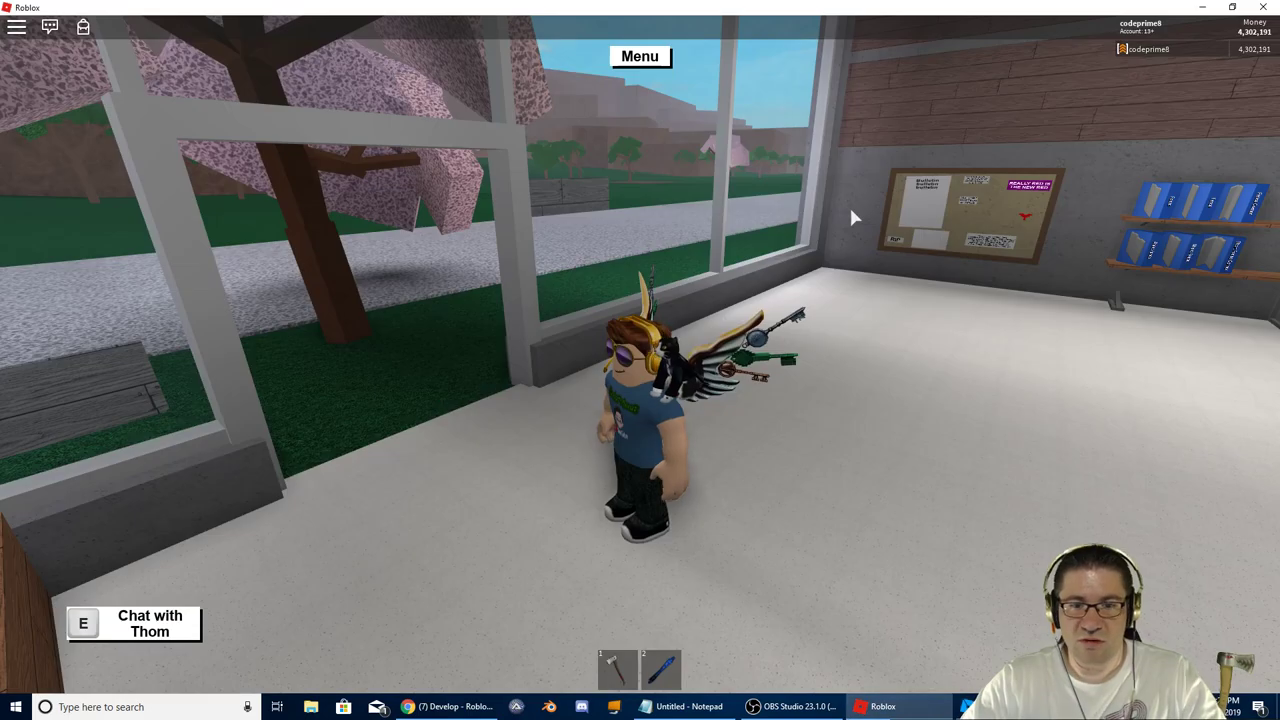
Step: In the Roblox game, walk to the store's doorway and examine the door opening and the low walls beside it
{"action": "right_click_drag", "start_coordinate": [849, 204], "coordinate": [853, 217]}
{"action": "key", "text": "w"}
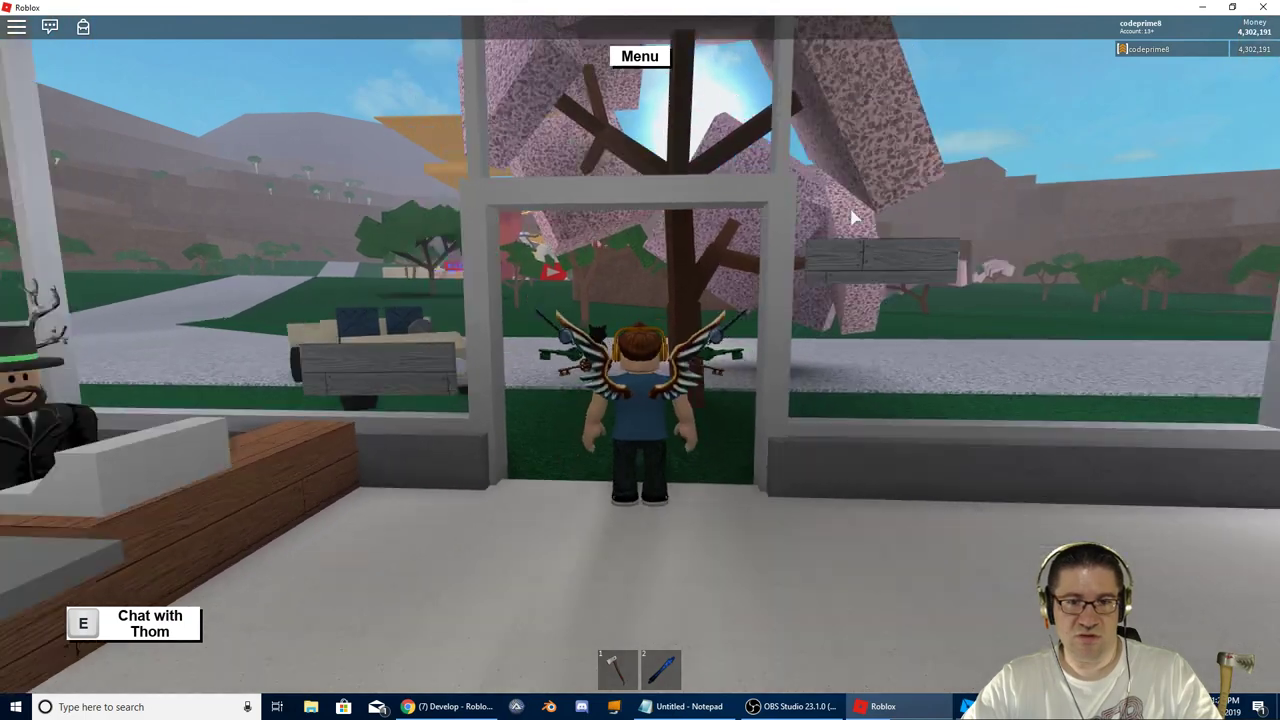
{"action": "key", "text": "w"}
{"action": "key", "text": "d"}
{"action": "key", "text": "w"}
{"action": "scroll", "coordinate": [853, 217], "scroll_direction": "up", "scroll_amount": 3}
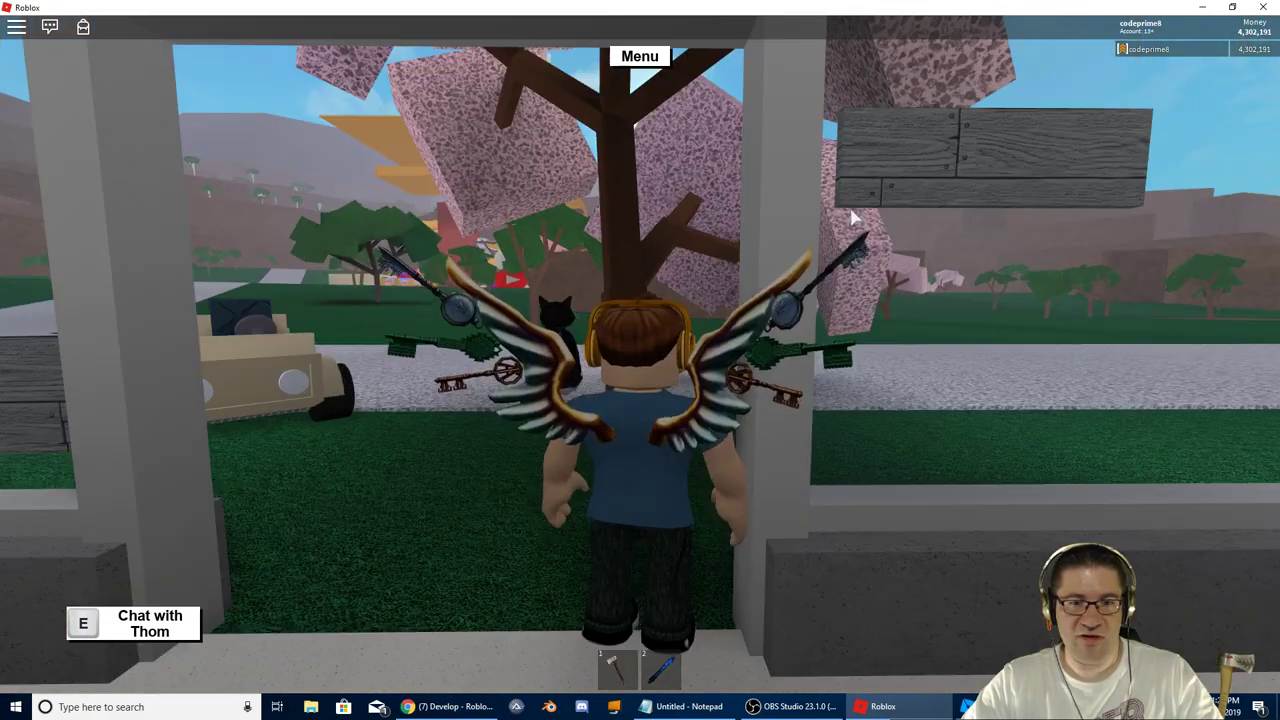
{"action": "key", "text": "a"}
{"action": "key", "text": "d"}
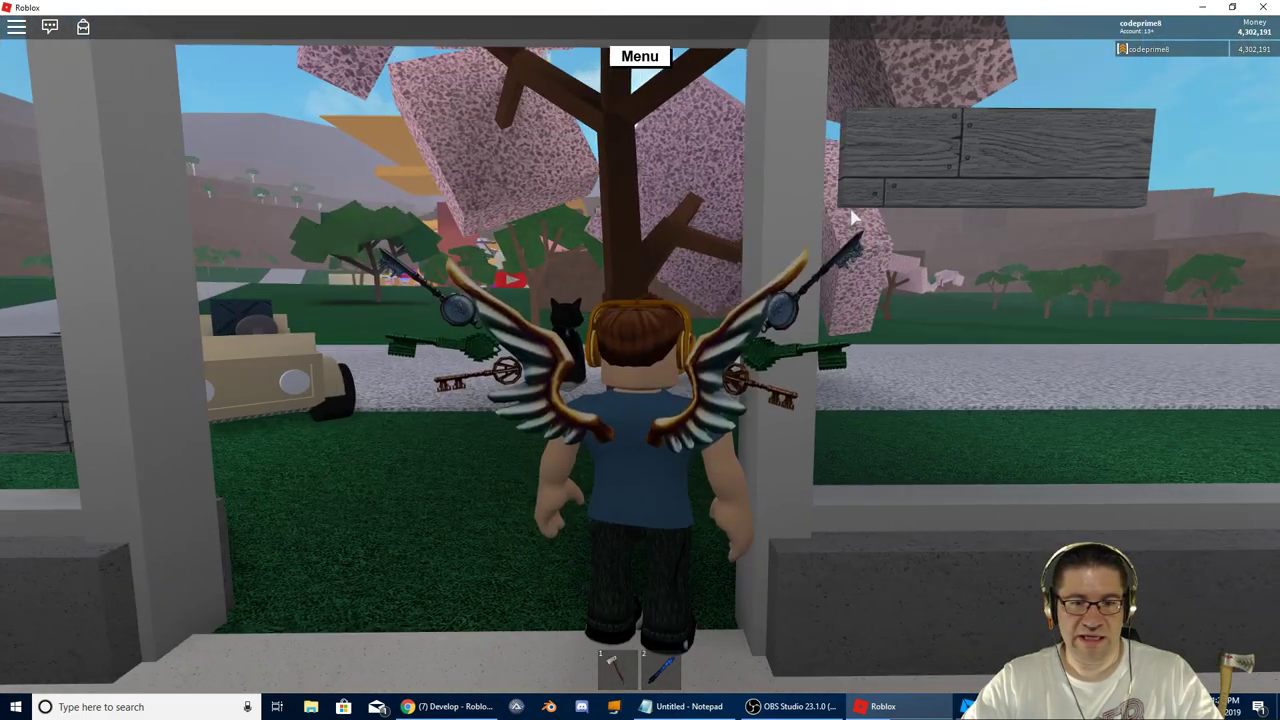
{"action": "scroll", "coordinate": [852, 217], "scroll_direction": "down", "scroll_amount": 4}
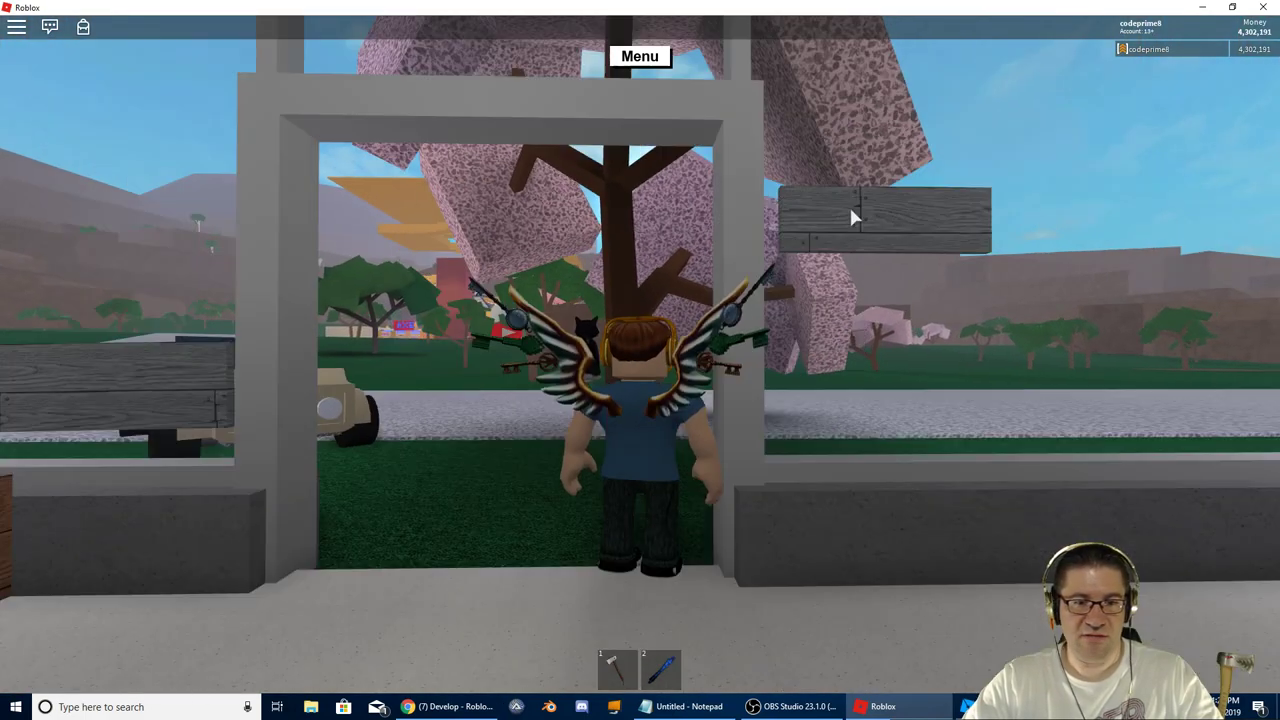
Step: Back in Roblox Studio, duplicate the low grey wall and stretch the copy to the slab's opposite front corner
{"action": "key", "text": "alt+Tab"}
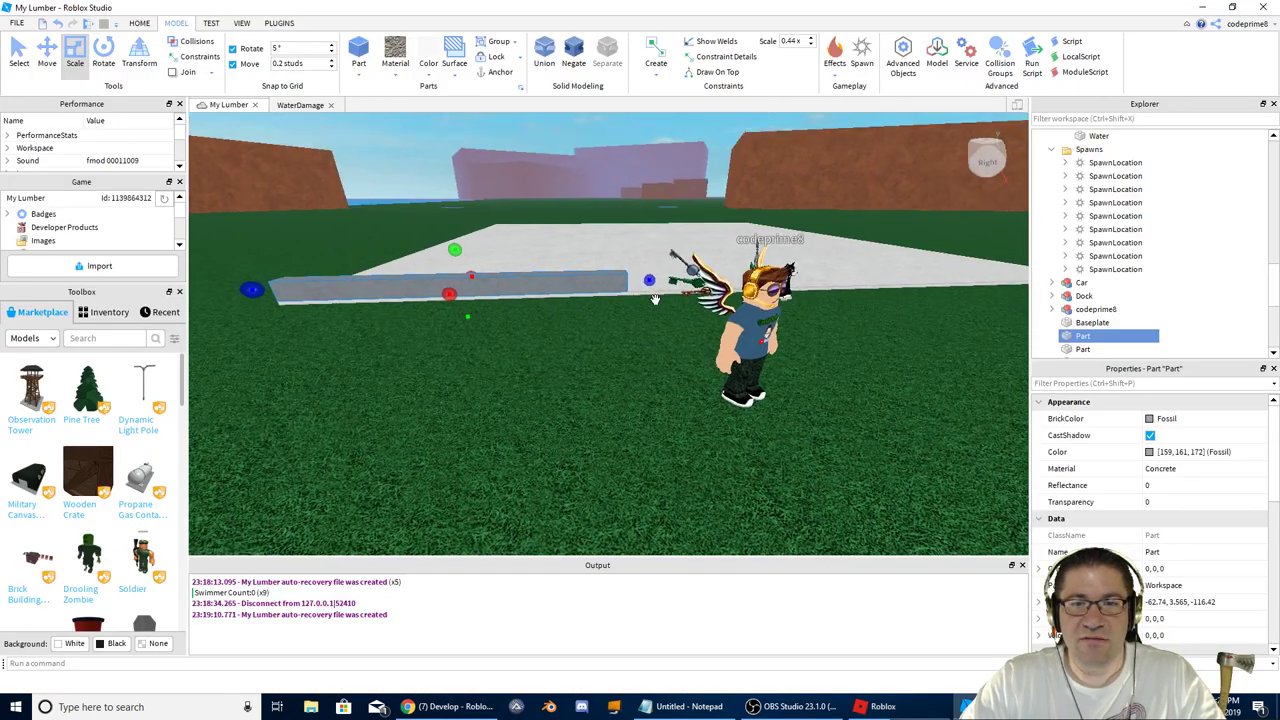
{"action": "key", "text": "ctrl+d"}
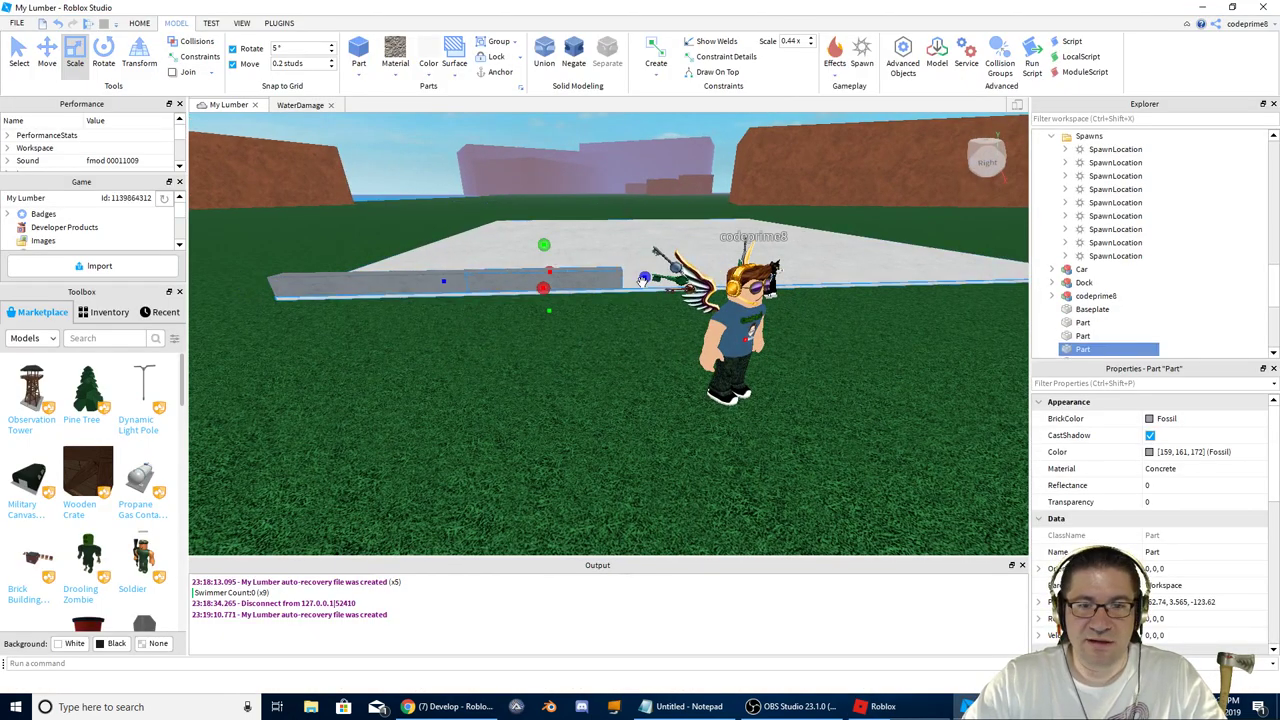
{"action": "left_click_drag", "start_coordinate": [775, 271], "coordinate": [971, 271]}
{"action": "right_click_drag", "start_coordinate": [971, 271], "coordinate": [971, 257]}
{"action": "key", "text": "d"}
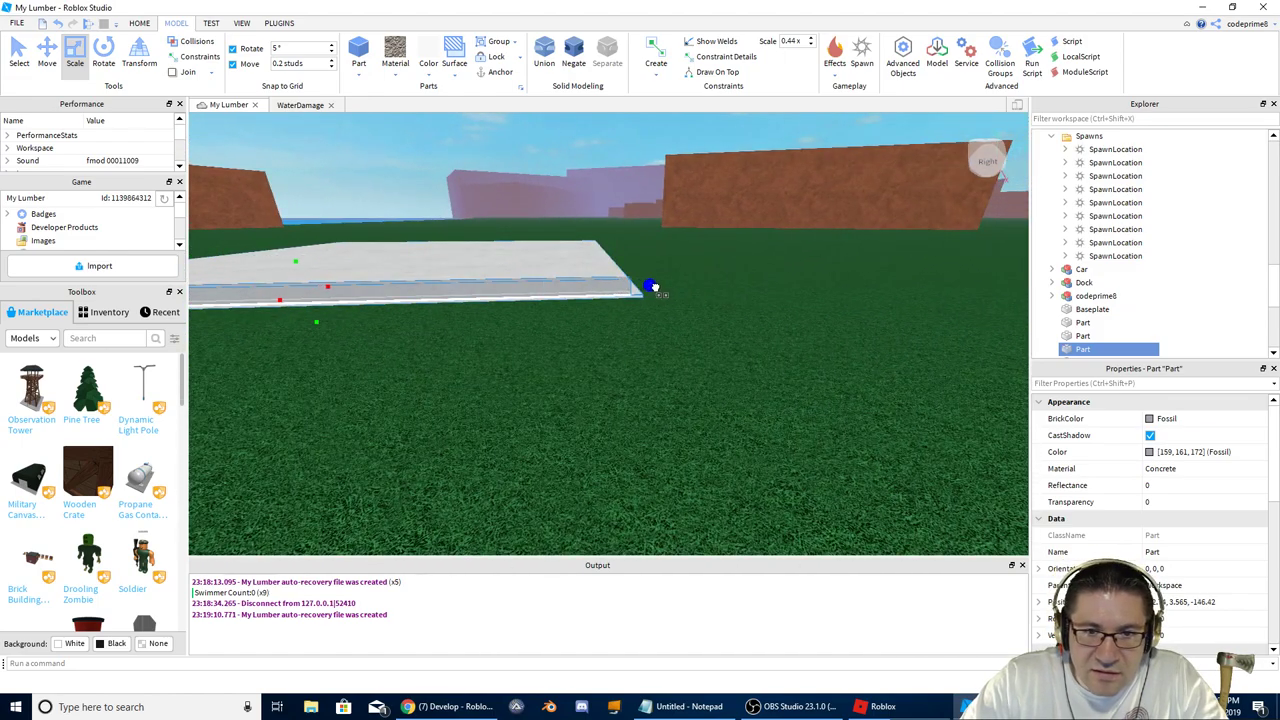
{"action": "key", "text": "a"}
{"action": "right_click_drag", "start_coordinate": [628, 290], "coordinate": [588, 296]}
{"action": "key", "text": "w"}
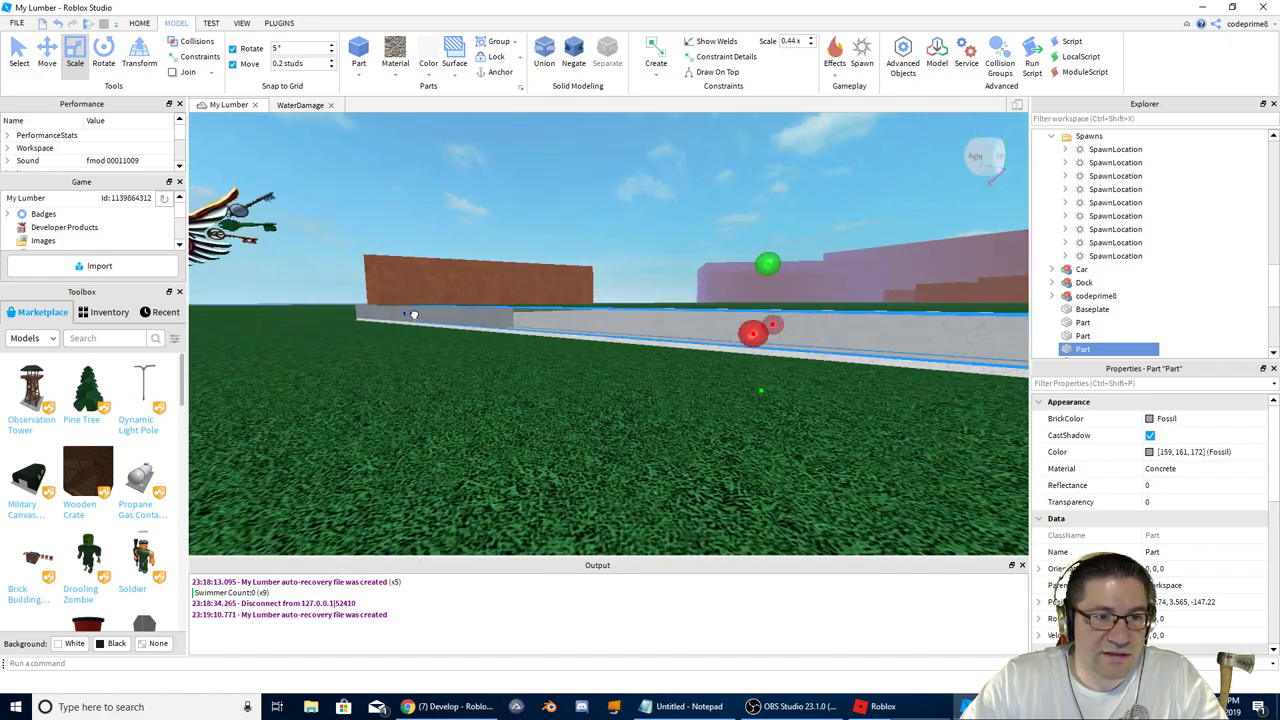
Step: Shorten the duplicated wall's inner end to leave a doorway gap between the two low walls
{"action": "left_click_drag", "start_coordinate": [410, 315], "coordinate": [659, 345]}
{"action": "key", "text": "s"}
{"action": "right_click_drag", "start_coordinate": [668, 344], "coordinate": [667, 335]}
{"action": "key", "text": "w"}
Step: Lengthen the original low wall slightly at its end facing the doorway gap
{"action": "left_click", "coordinate": [466, 326]}
{"action": "left_click_drag", "start_coordinate": [497, 325], "coordinate": [525, 327]}
{"action": "right_click_drag", "start_coordinate": [566, 342], "coordinate": [567, 342]}
{"action": "scroll", "coordinate": [566, 342], "scroll_direction": "down", "scroll_amount": 5}
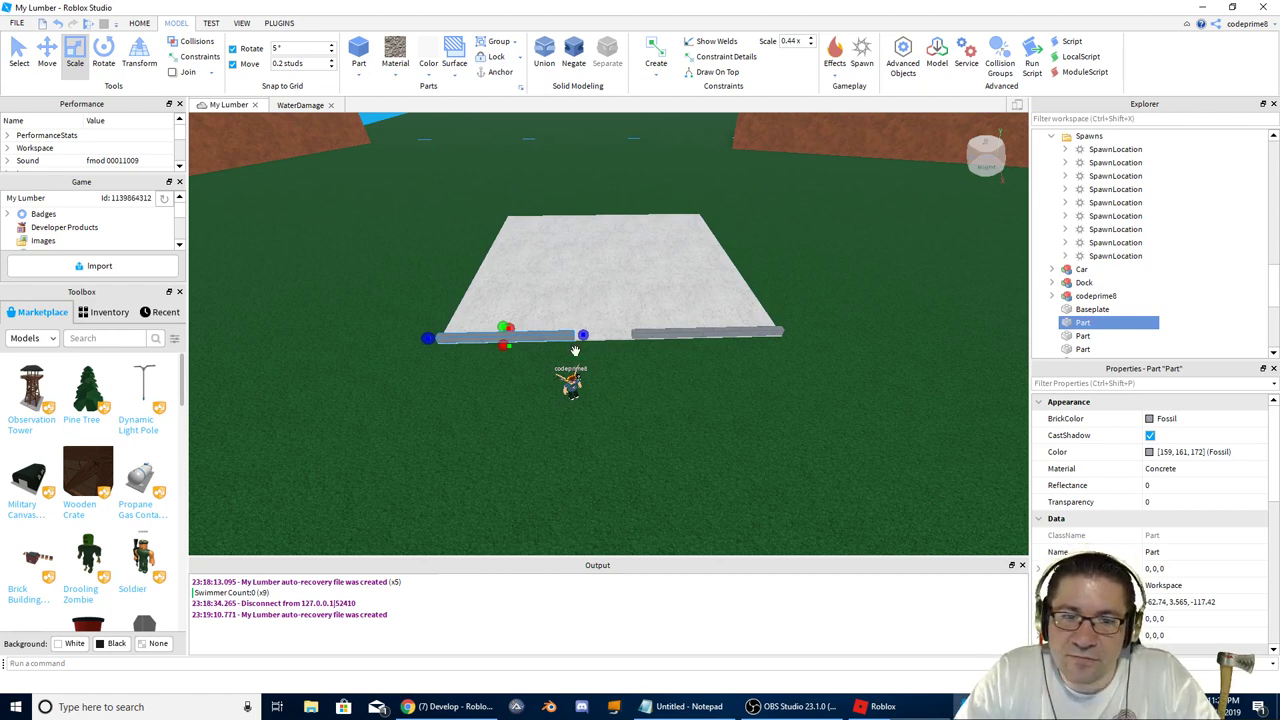
{"action": "scroll", "coordinate": [576, 352], "scroll_direction": "up", "scroll_amount": 3}
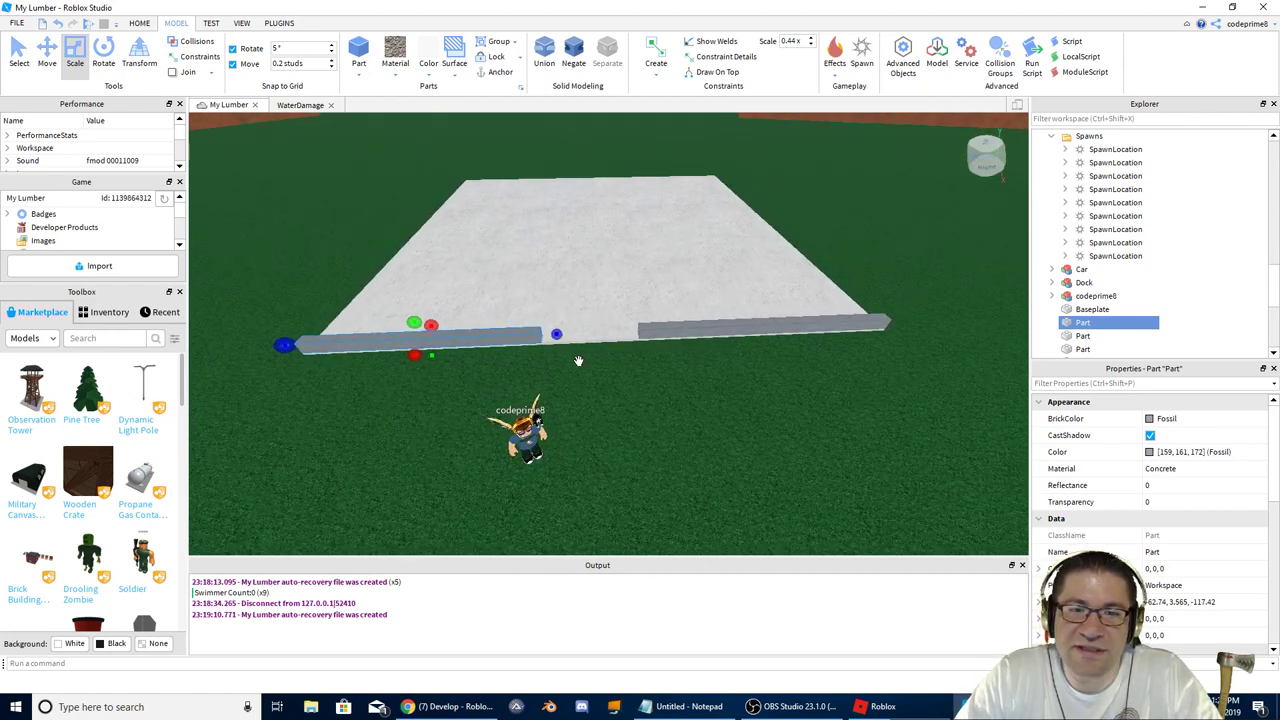
Step: Delete the second front wall and replace it with a duplicate of the original wall moved to the opposite corner
{"action": "left_click", "coordinate": [724, 326]}
{"action": "key", "text": "Delete"}
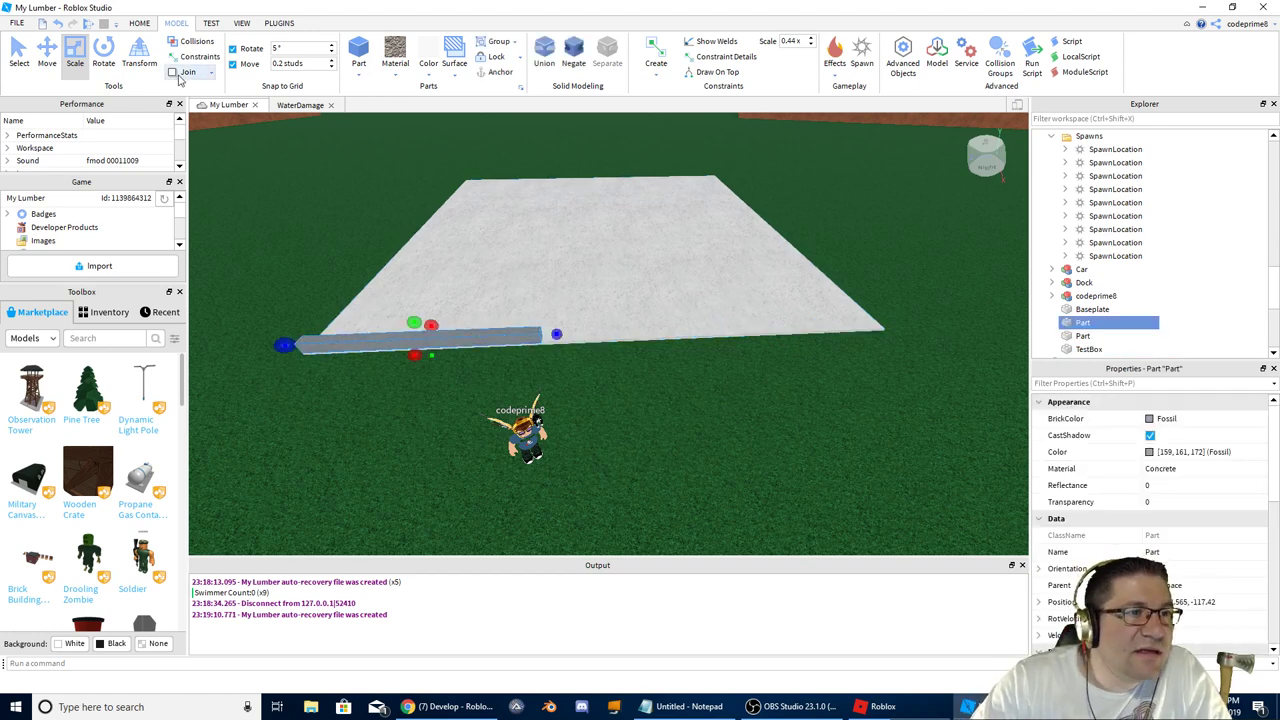
{"action": "key", "text": "ctrl+d"}
{"action": "left_click", "coordinate": [50, 50]}
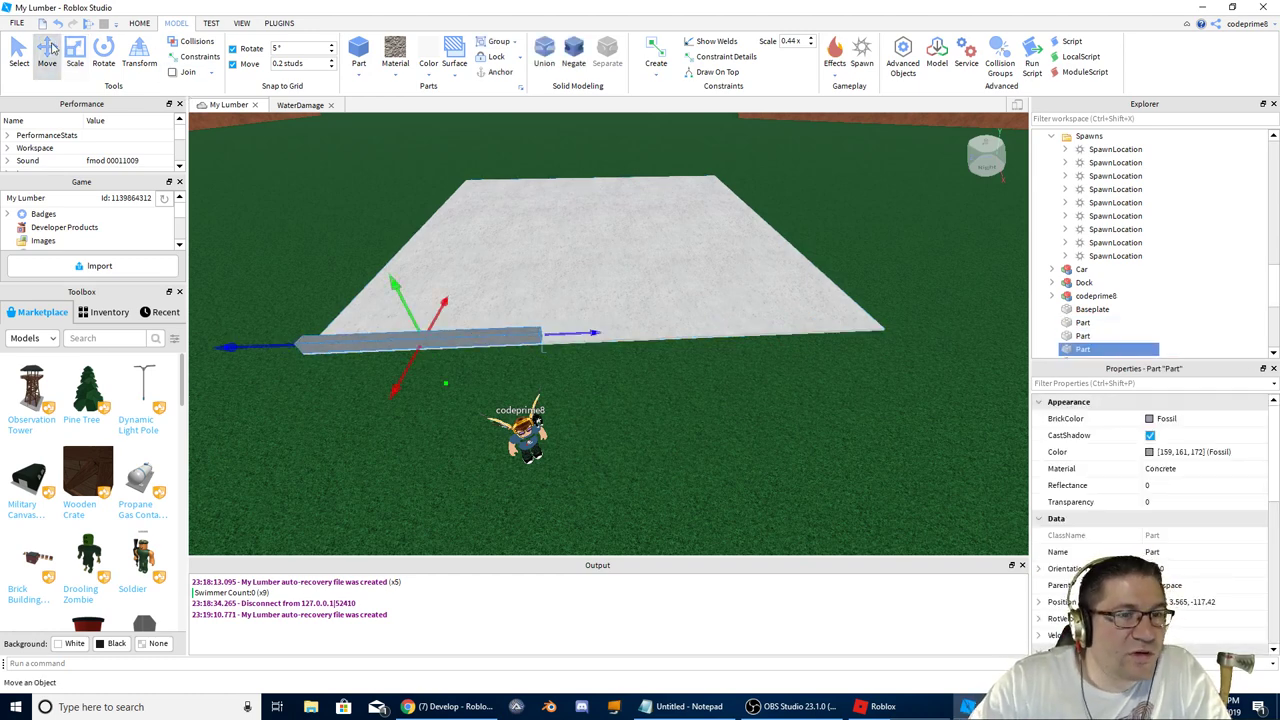
{"action": "left_click_drag", "start_coordinate": [776, 337], "coordinate": [922, 327]}
{"action": "key", "text": "d"}
{"action": "key", "text": "w"}
{"action": "right_click_drag", "start_coordinate": [924, 326], "coordinate": [923, 328]}
{"action": "key", "text": "a"}
{"action": "key", "text": "w"}
{"action": "scroll", "coordinate": [898, 330], "scroll_direction": "down", "scroll_amount": 3}
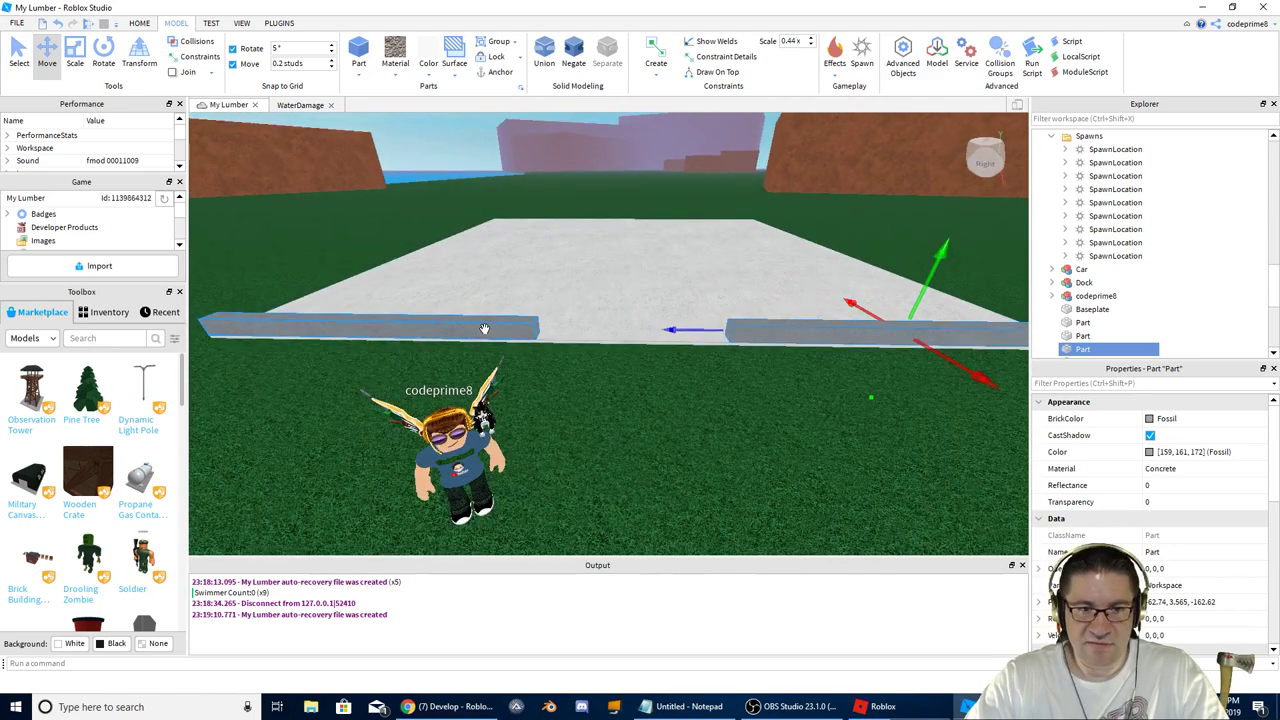
Step: Duplicate both low front walls in place
{"action": "left_click", "coordinate": [486, 329], "text": "ctrl"}
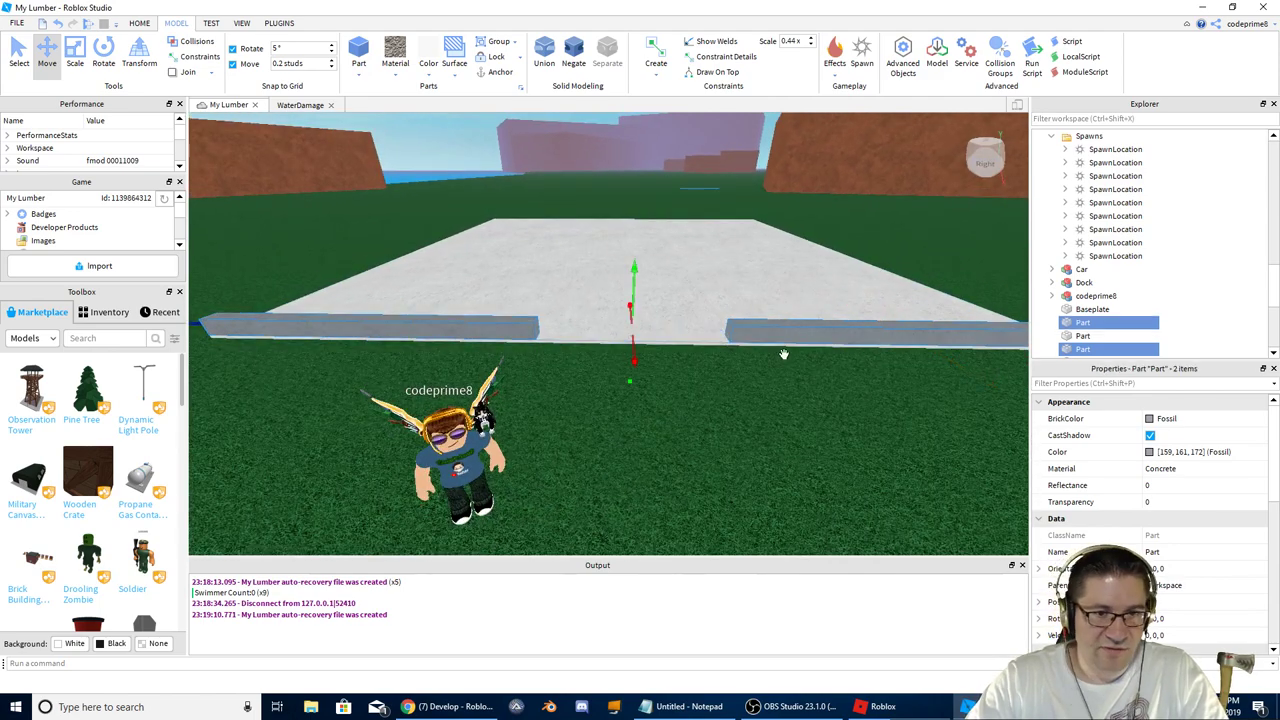
{"action": "key", "text": "ctrl+d"}
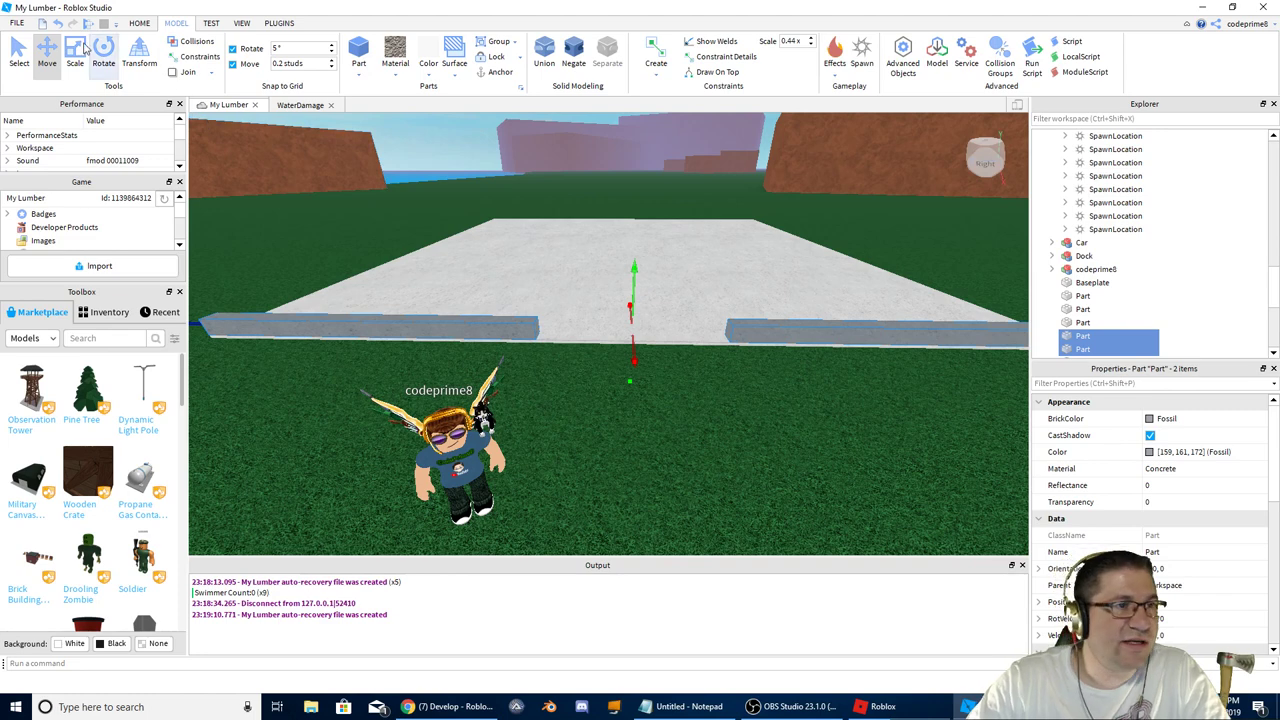
{"action": "left_click", "coordinate": [80, 50]}
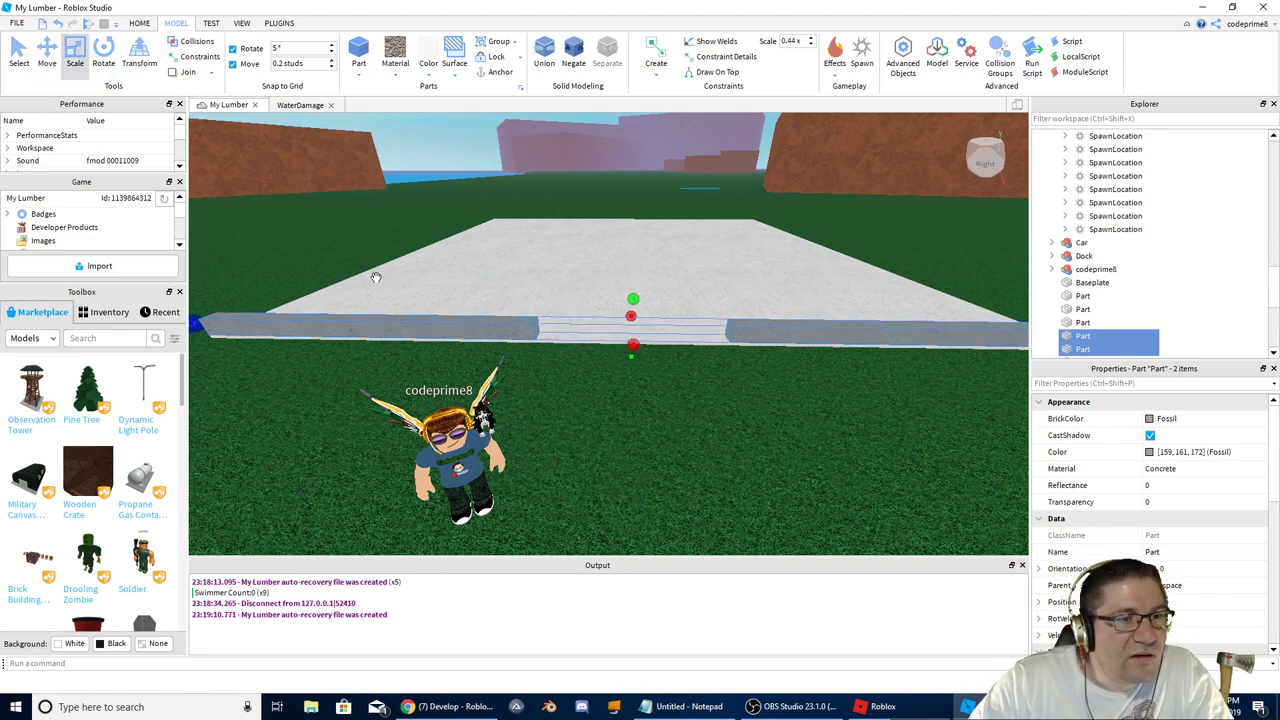
{"action": "left_click", "coordinate": [301, 391]}
Step: Shrink the copy of the original low wall to a short post at the doorway end, using 1-stud move snapping
{"action": "left_click", "coordinate": [228, 327]}
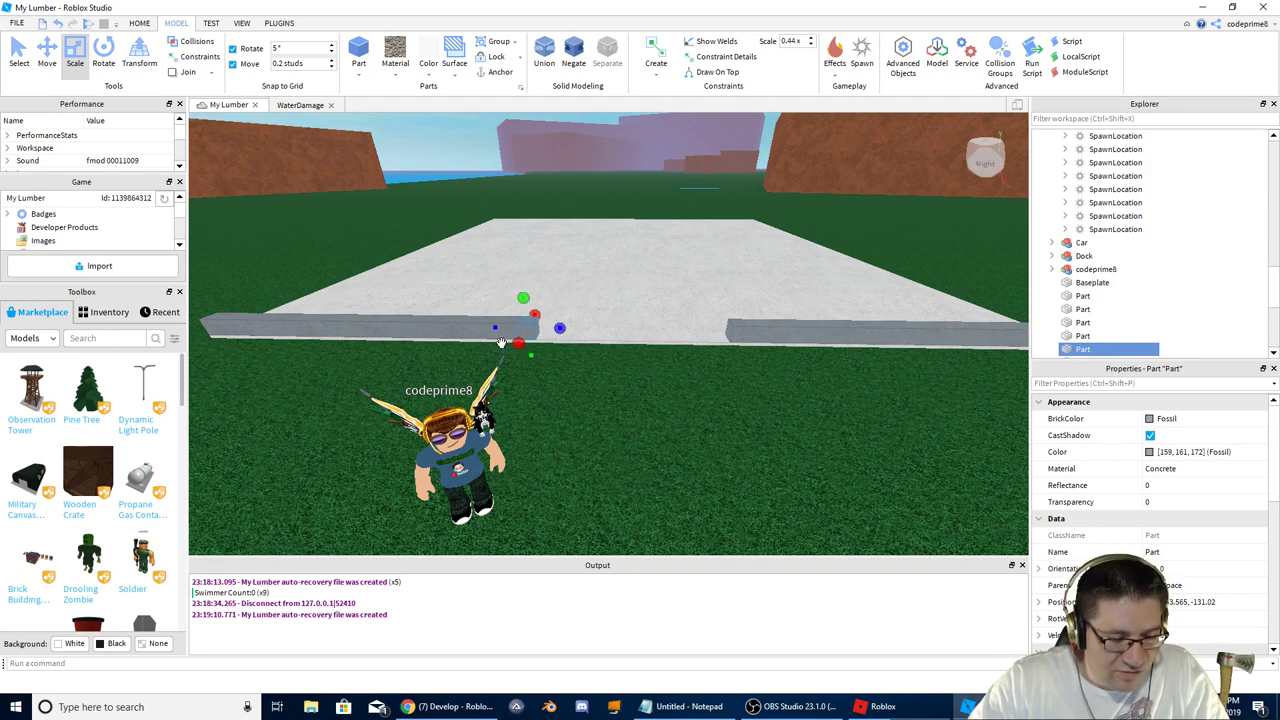
{"action": "left_click_drag", "start_coordinate": [496, 328], "coordinate": [200, 324]}
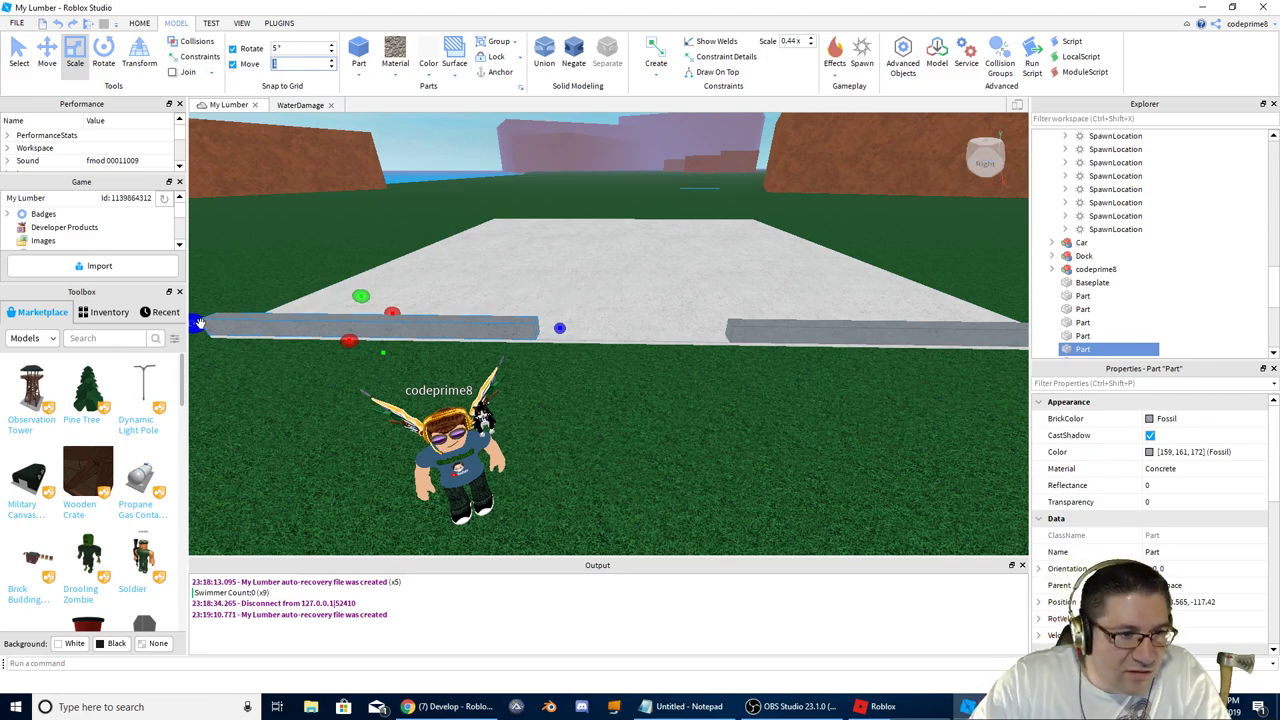
{"action": "left_click_drag", "start_coordinate": [200, 324], "coordinate": [265, 333]}
{"action": "scroll", "coordinate": [617, 358], "scroll_direction": "up", "scroll_amount": 6}
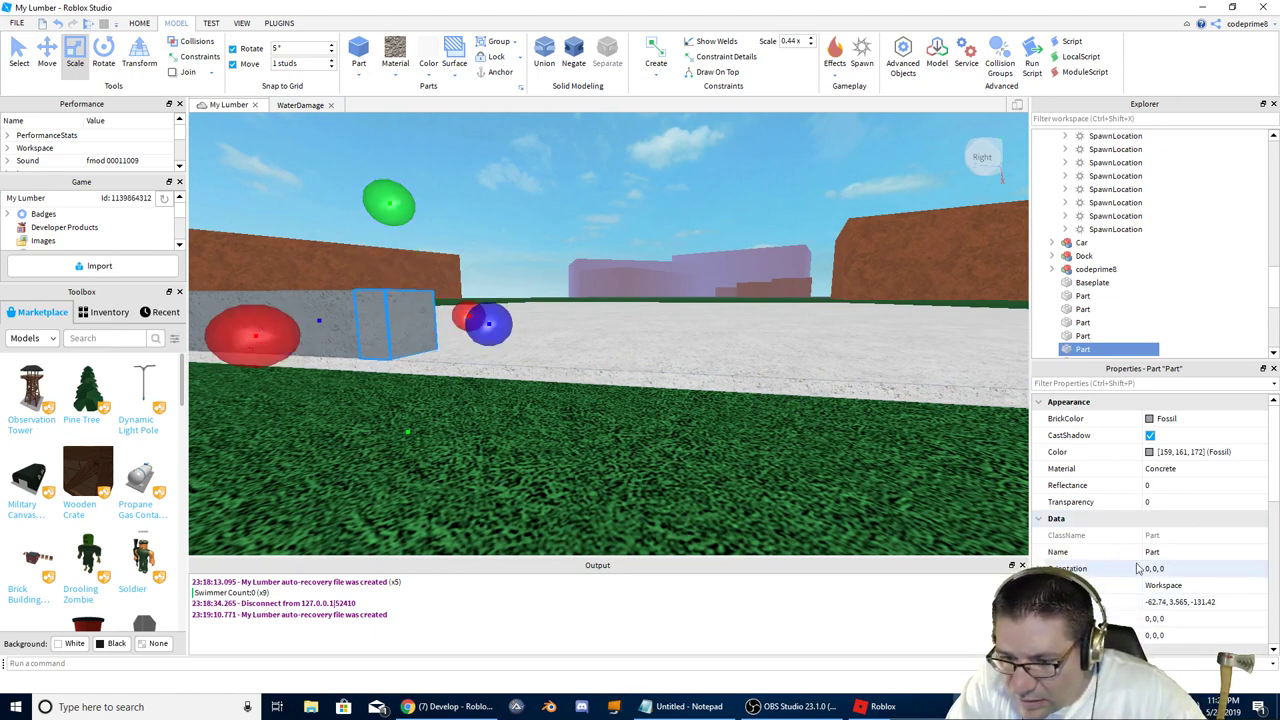
Step: Check the reference store's doorway in the Roblox game, and delete the short post and the duplicate of the other low wall in Studio
{"action": "key", "text": "alt+Tab"}
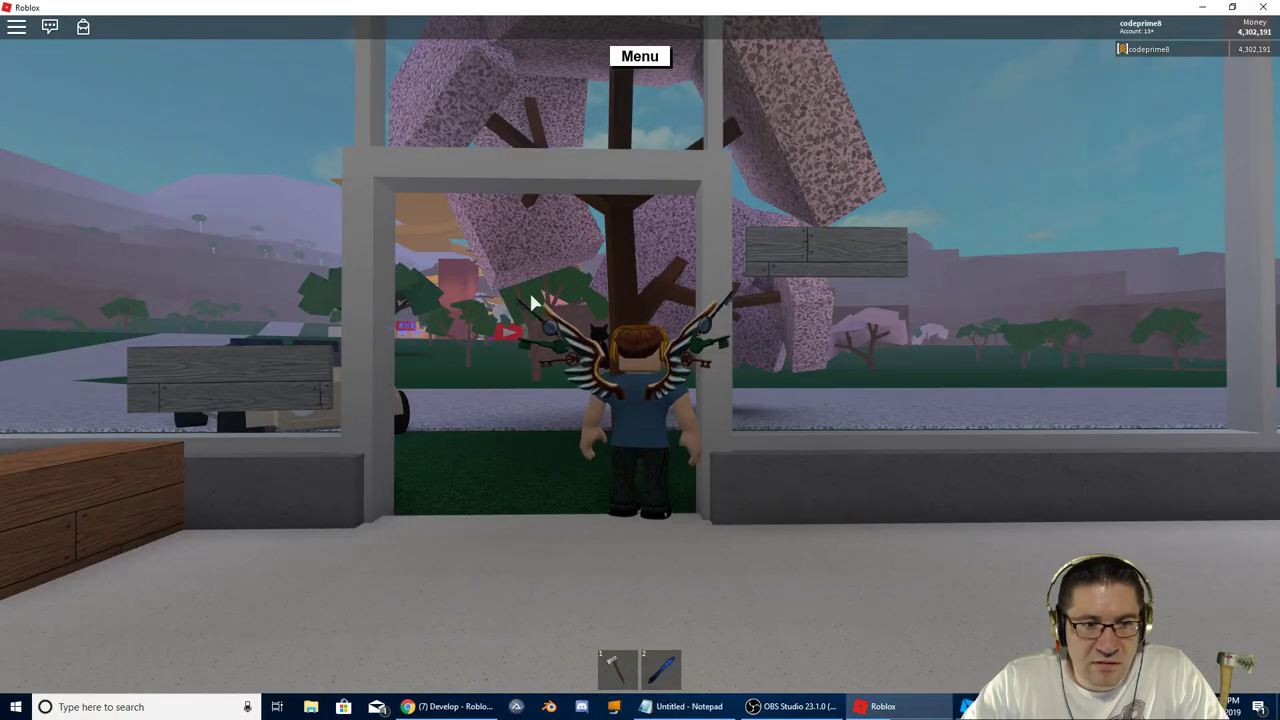
{"action": "right_click_drag", "start_coordinate": [560, 303], "coordinate": [583, 321]}
{"action": "key", "text": "d"}
{"action": "key", "text": "alt+Tab"}
{"action": "key", "text": "w"}
{"action": "key", "text": "s"}
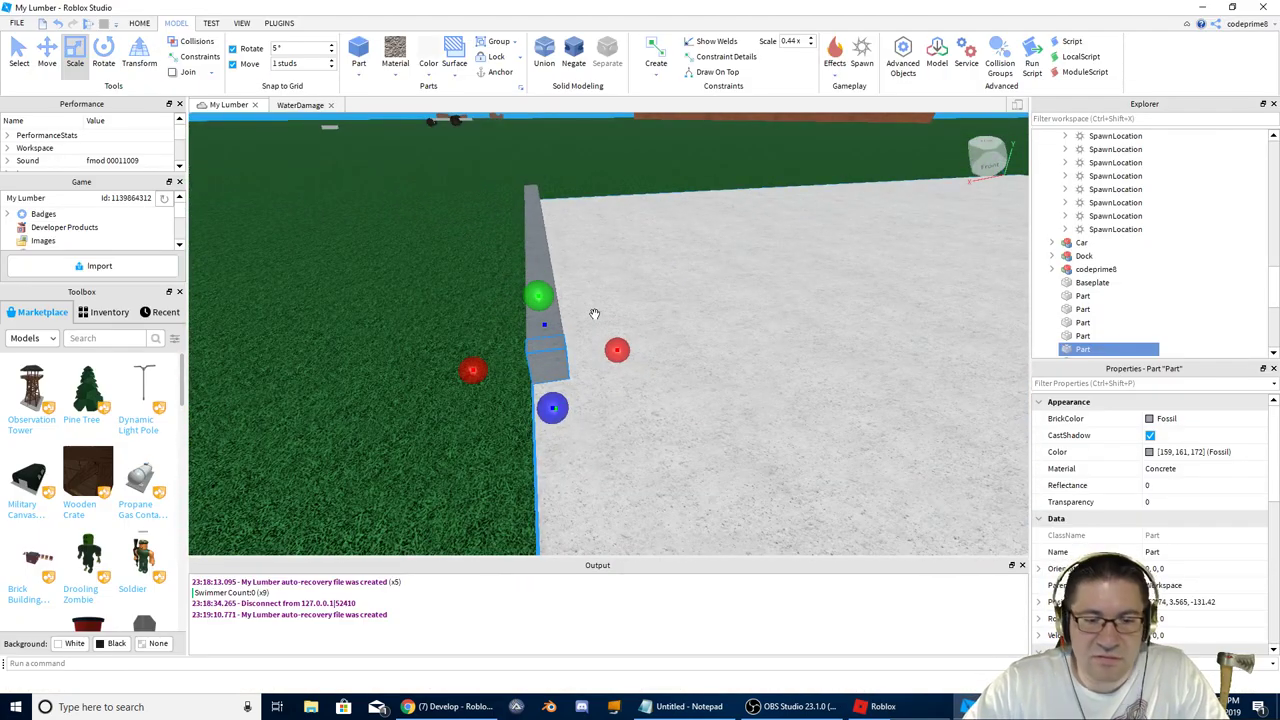
{"action": "left_click", "coordinate": [605, 345]}
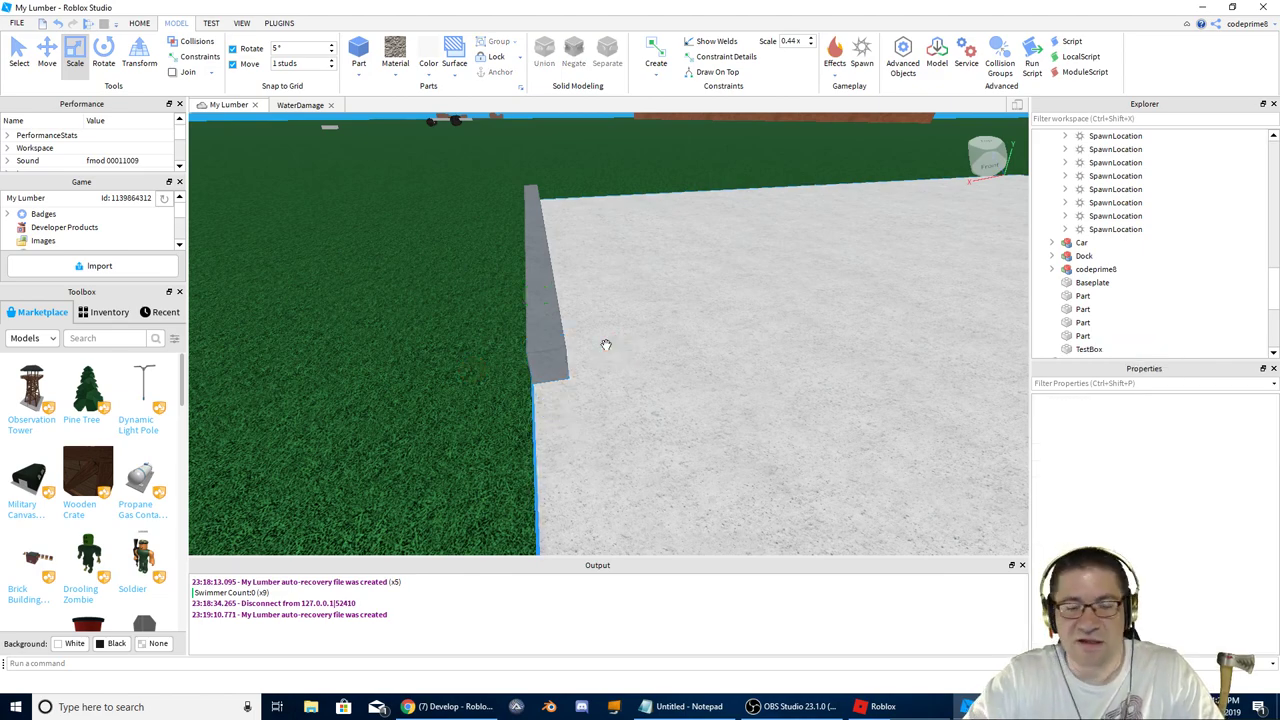
{"action": "right_click_drag", "start_coordinate": [682, 345], "coordinate": [742, 284]}
{"action": "left_click", "coordinate": [733, 316]}
{"action": "key", "text": "Delete"}
Step: Duplicate the low front wall at the slab's opposite corner and rotate the copy 90° to stand upright as a post
{"action": "left_click", "coordinate": [636, 321]}
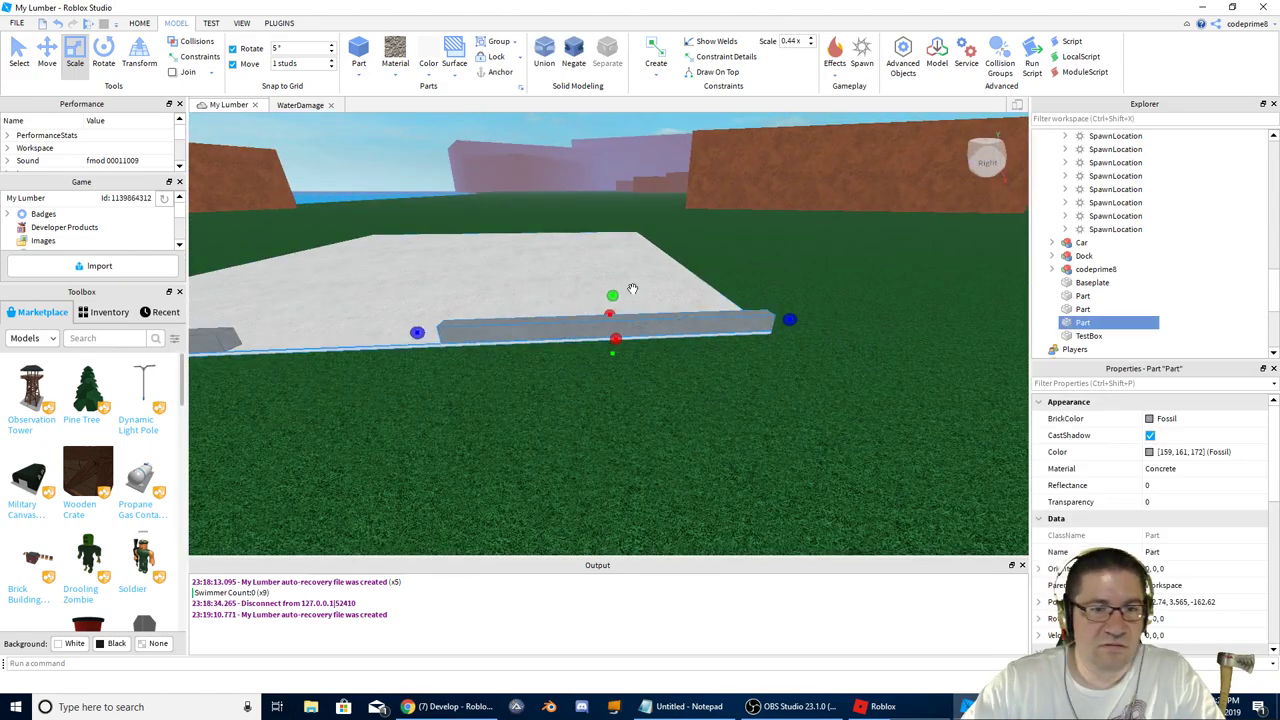
{"action": "key", "text": "ctrl+d"}
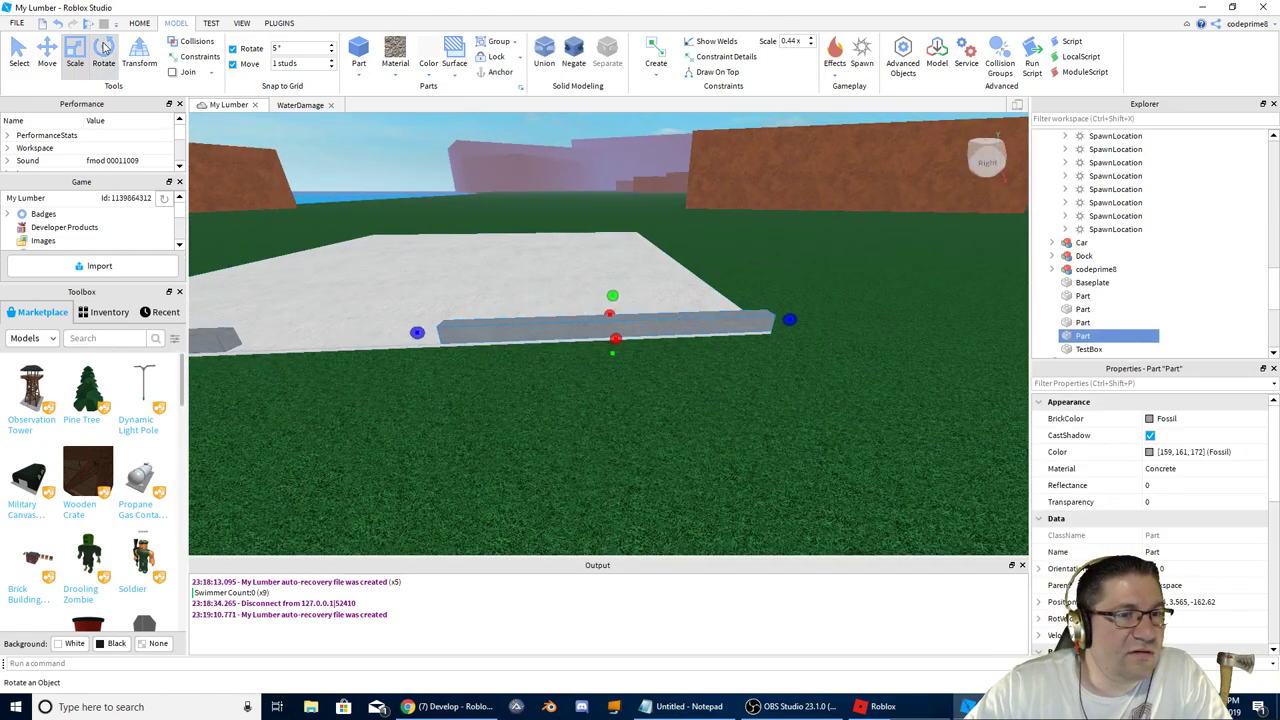
{"action": "left_click", "coordinate": [104, 50]}
{"action": "left_click_drag", "start_coordinate": [416, 332], "coordinate": [616, 120]}
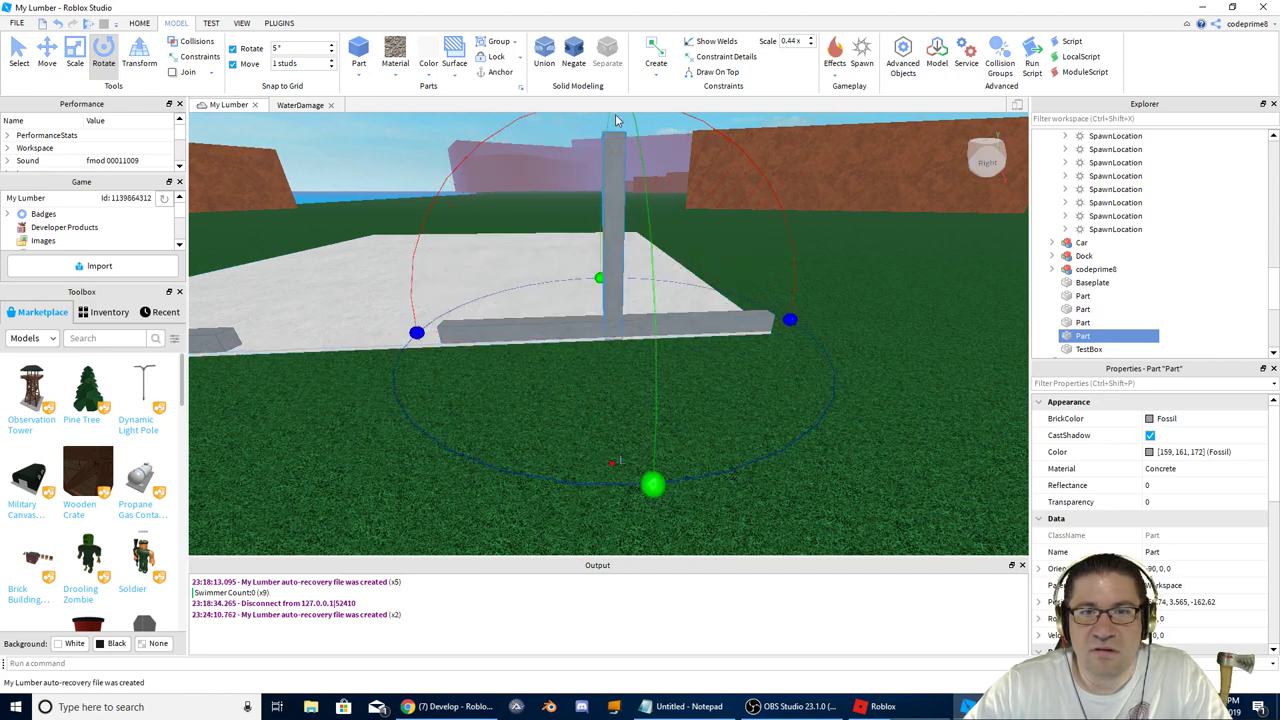
Step: Raise the upright post above the low wall and move it along the wall to the outer corner
{"action": "left_click", "coordinate": [47, 50]}
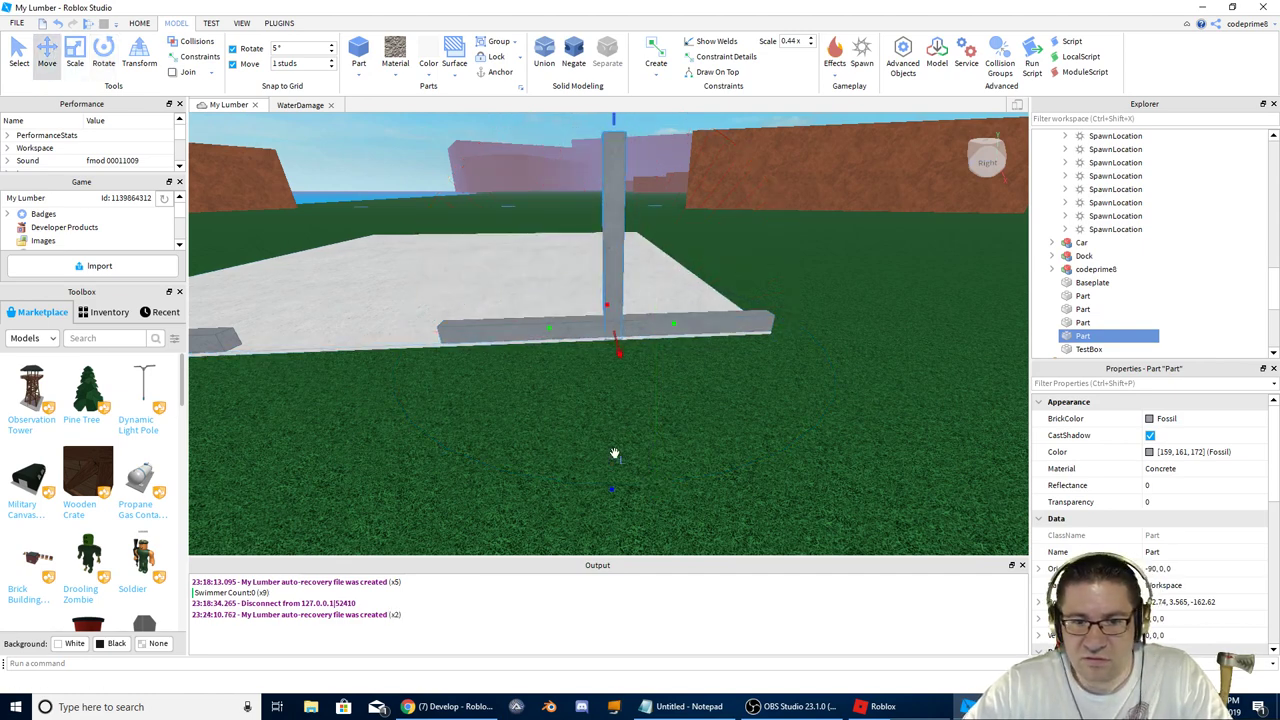
{"action": "left_click_drag", "start_coordinate": [610, 492], "coordinate": [621, 448]}
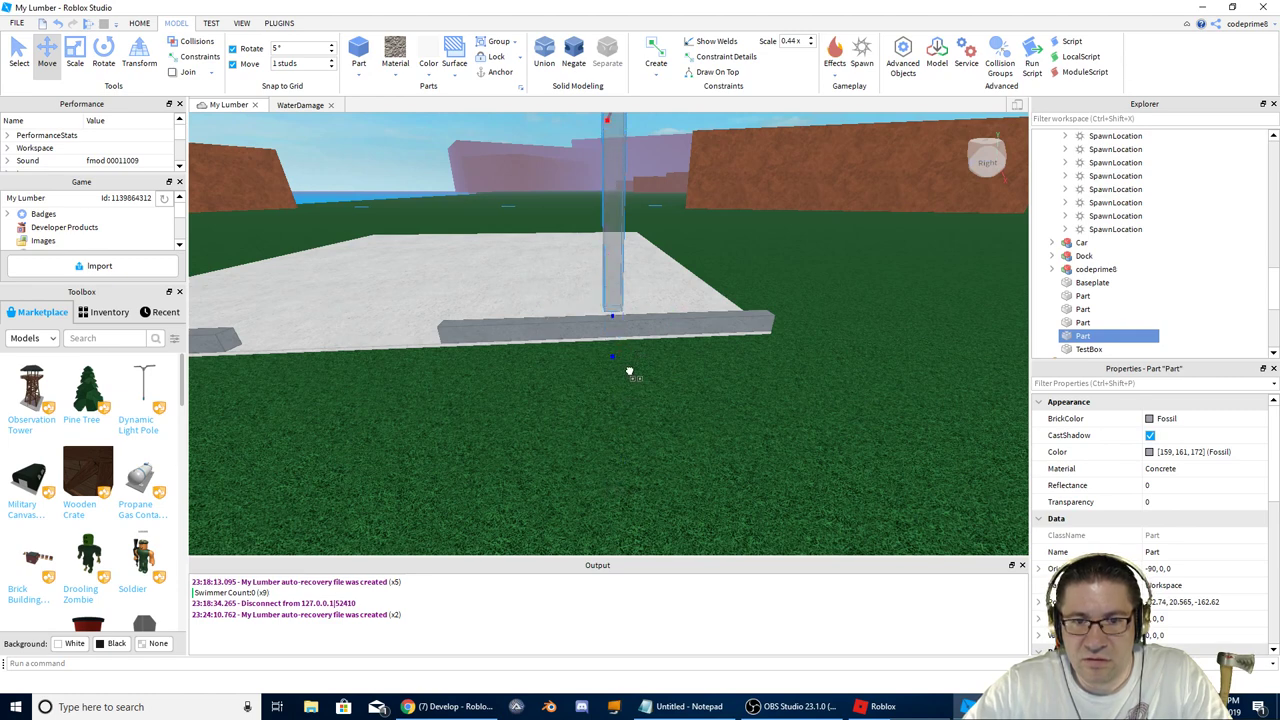
{"action": "left_click_drag", "start_coordinate": [680, 122], "coordinate": [868, 121]}
{"action": "right_click_drag", "start_coordinate": [887, 173], "coordinate": [887, 173]}
{"action": "key", "text": "w"}
{"action": "key", "text": "s"}
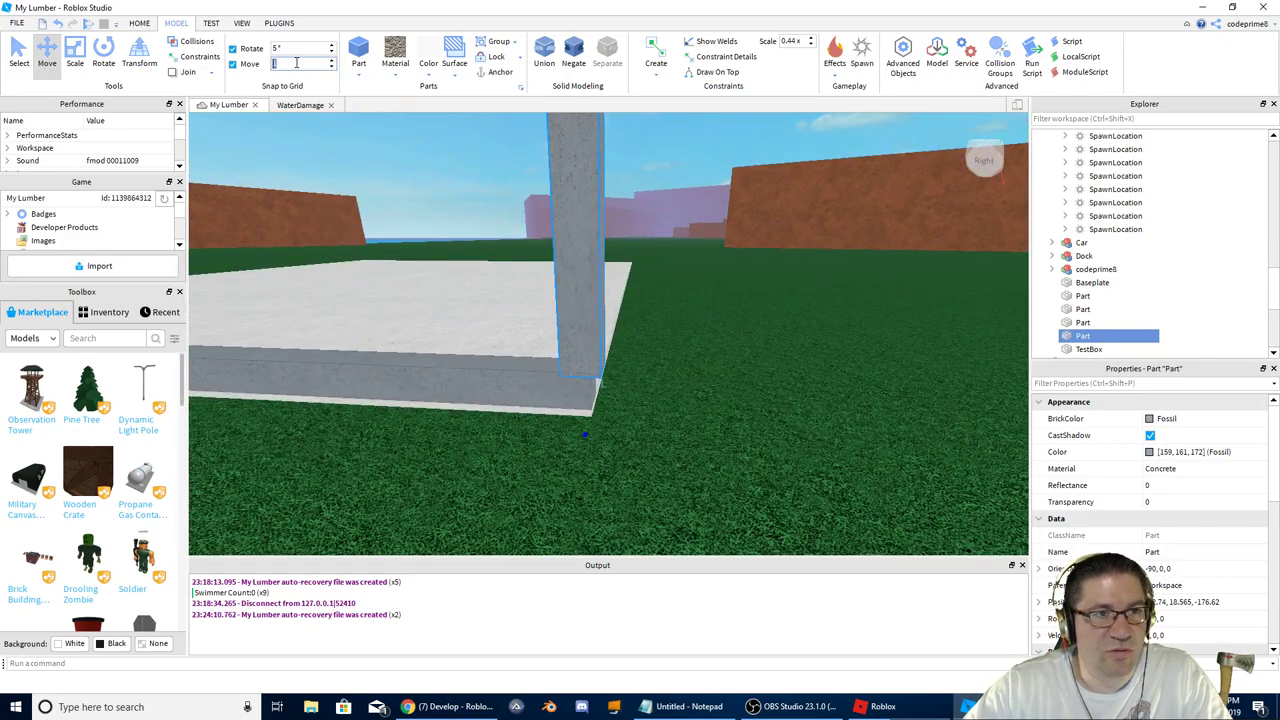
Step: Set move snapping to 0.2 studs and align the post with the wall's outer end and top
{"action": "type", "text": "2"}
{"action": "right_click_drag", "start_coordinate": [416, 170], "coordinate": [416, 170]}
{"action": "key", "text": "s"}
{"action": "left_click_drag", "start_coordinate": [648, 175], "coordinate": [646, 184]}
{"action": "right_click_drag", "start_coordinate": [629, 219], "coordinate": [629, 219]}
{"action": "key", "text": "w"}
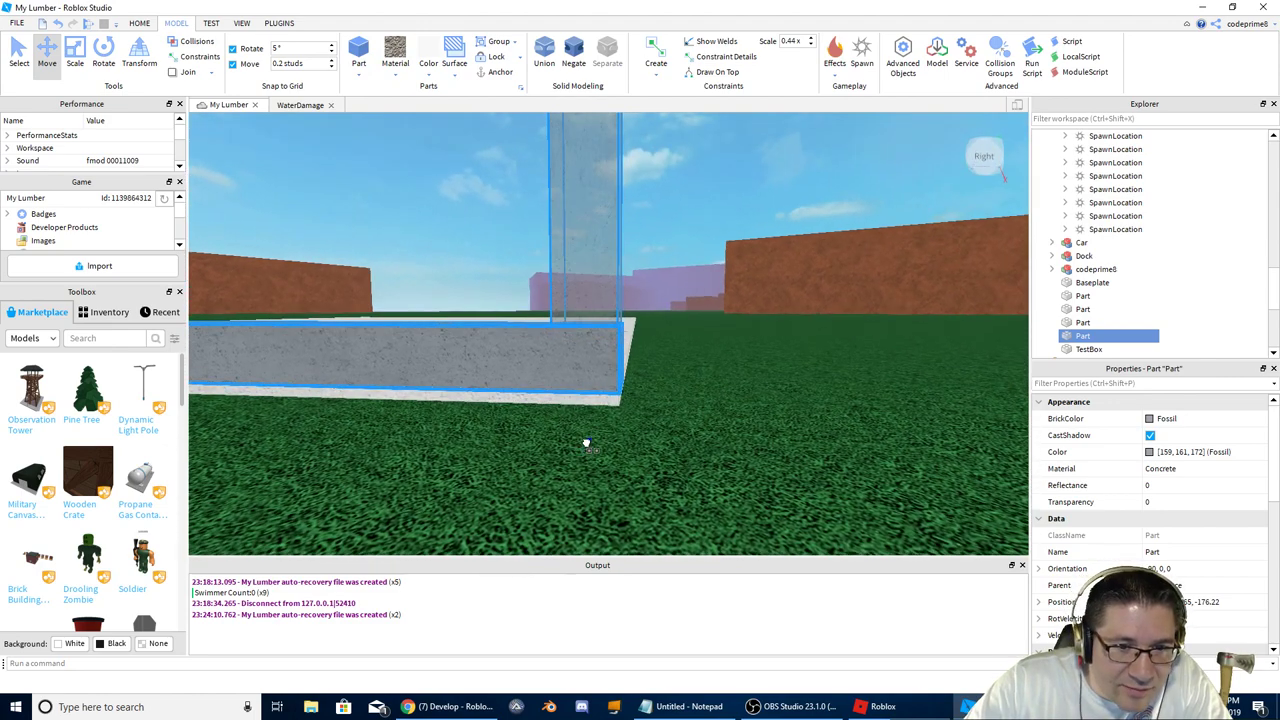
Step: Turn off move snapping and scale the post's lower end down slightly to meet the top of the low wall
{"action": "right_click_drag", "start_coordinate": [663, 400], "coordinate": [660, 398]}
{"action": "left_click", "coordinate": [728, 360]}
{"action": "right_click_drag", "start_coordinate": [728, 360], "coordinate": [713, 347]}
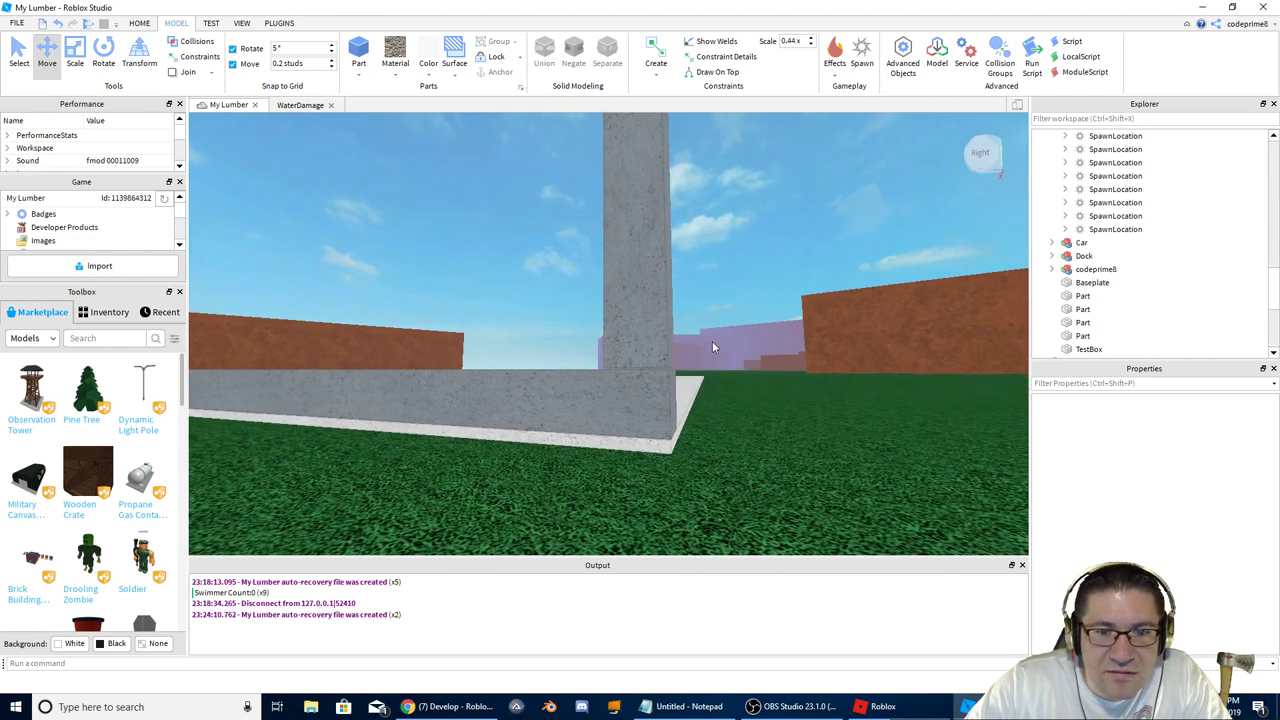
{"action": "left_click", "coordinate": [639, 318]}
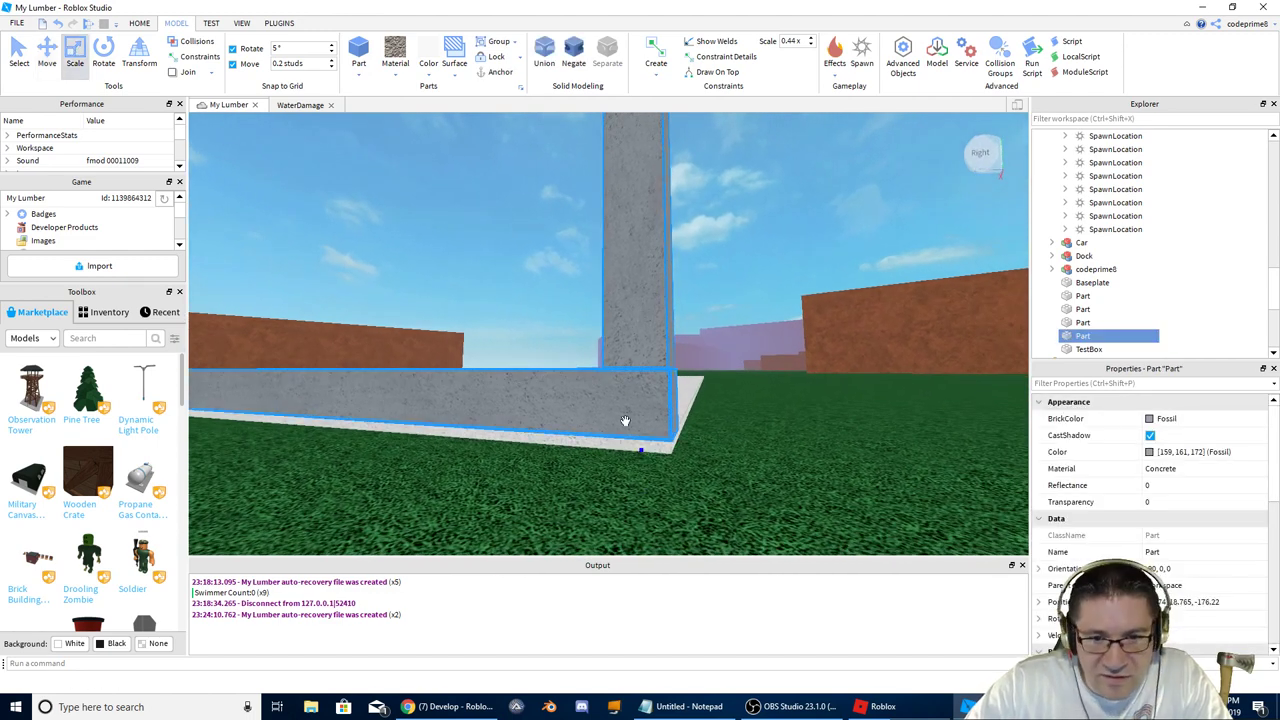
{"action": "mouse_move", "coordinate": [639, 451]}
{"action": "left_mouse_down"}
{"action": "mouse_move", "coordinate": [645, 438]}
{"action": "mouse_move", "coordinate": [645, 451]}
{"action": "left_mouse_up"}
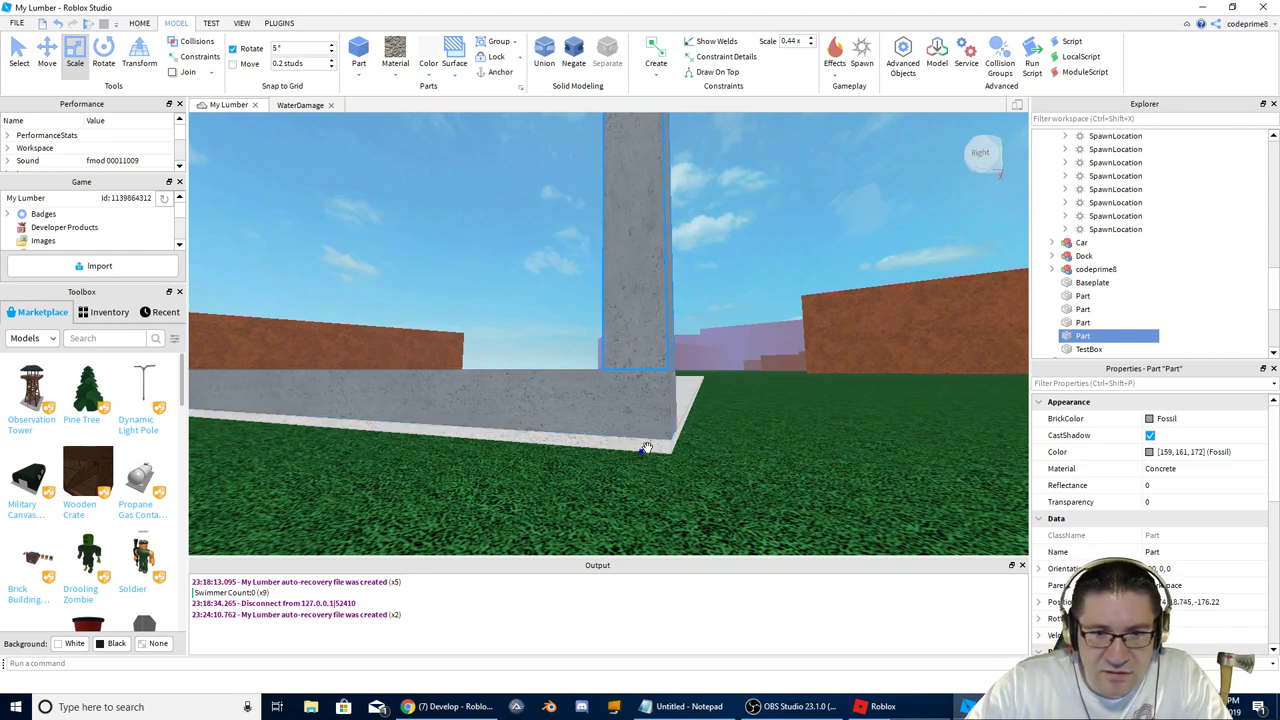
Step: Examine the top of the corner post and compare its height with the reference store's front and interior in the Roblox game
{"action": "mouse_move", "coordinate": [703, 411]}
{"action": "right_mouse_down"}
{"action": "mouse_move", "coordinate": [697, 374]}
{"action": "mouse_move", "coordinate": [701, 390]}
{"action": "right_mouse_up"}
{"action": "key", "text": "d"}
{"action": "left_click", "coordinate": [51, 57]}
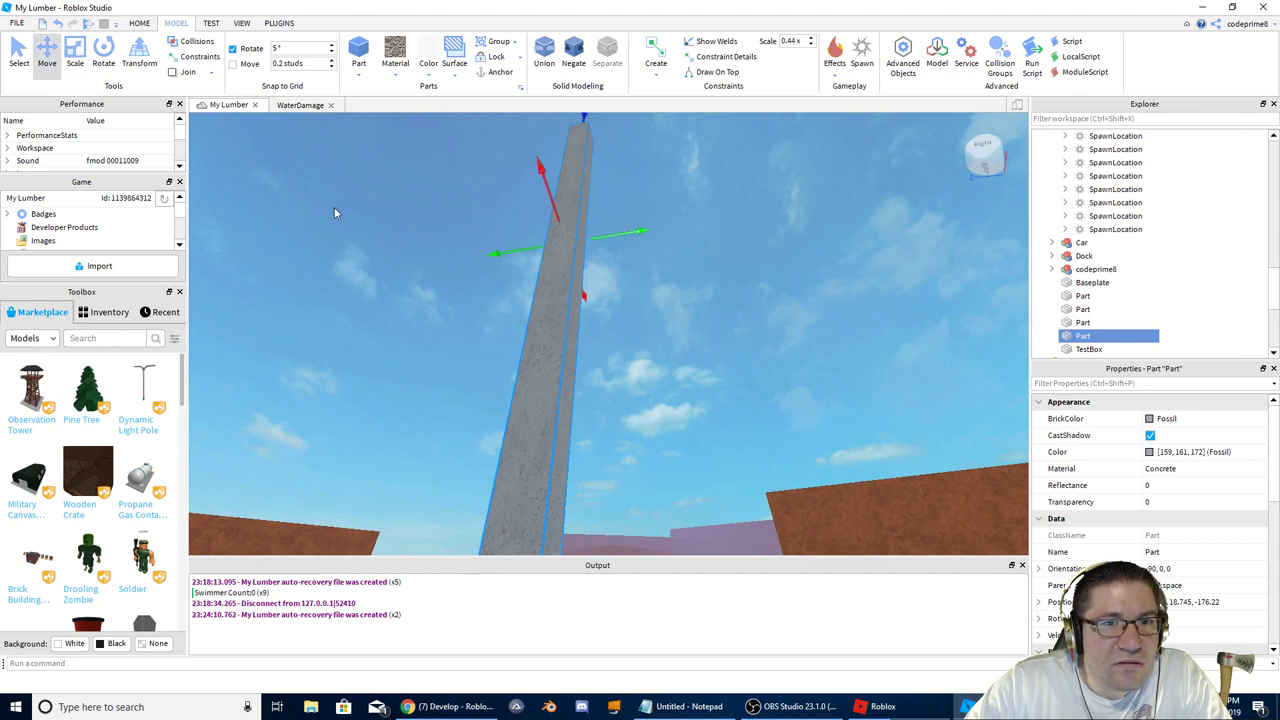
{"action": "right_click_drag", "start_coordinate": [475, 267], "coordinate": [475, 268]}
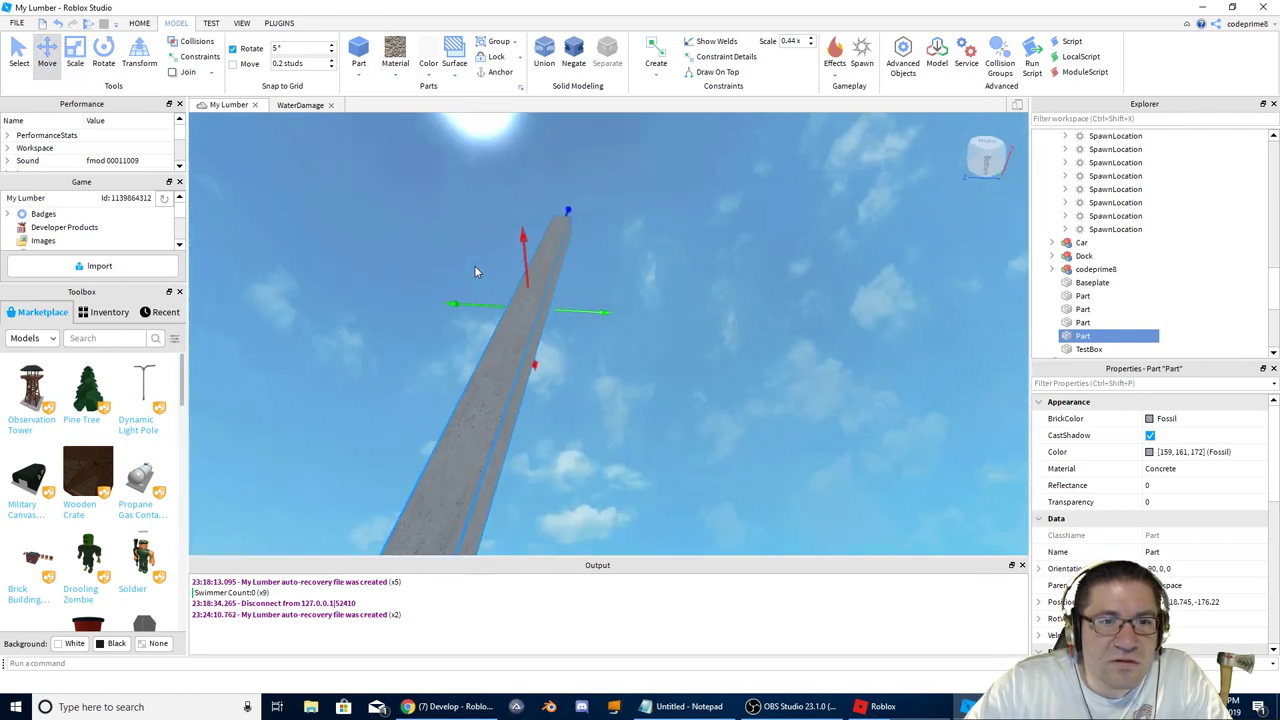
{"action": "left_click", "coordinate": [75, 52]}
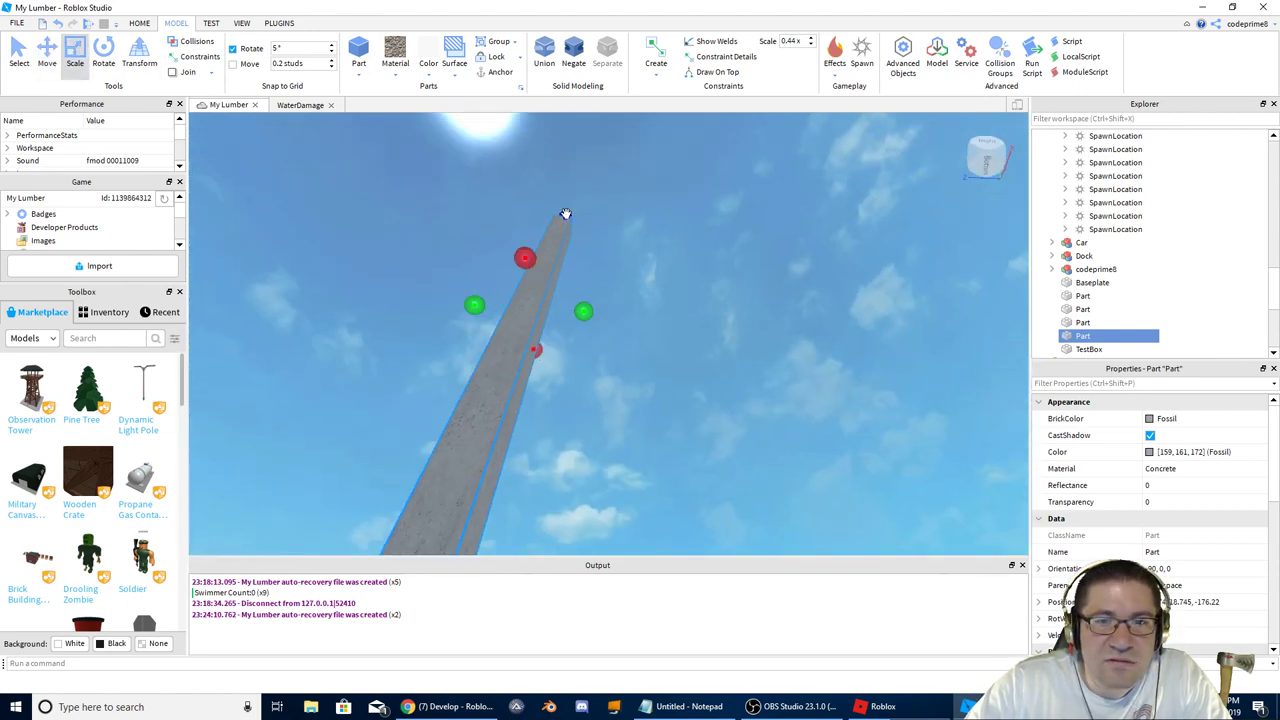
{"action": "right_click_drag", "start_coordinate": [571, 383], "coordinate": [570, 385]}
{"action": "scroll", "coordinate": [570, 385], "scroll_direction": "down", "scroll_amount": 5}
{"action": "key", "text": "alt+Tab"}
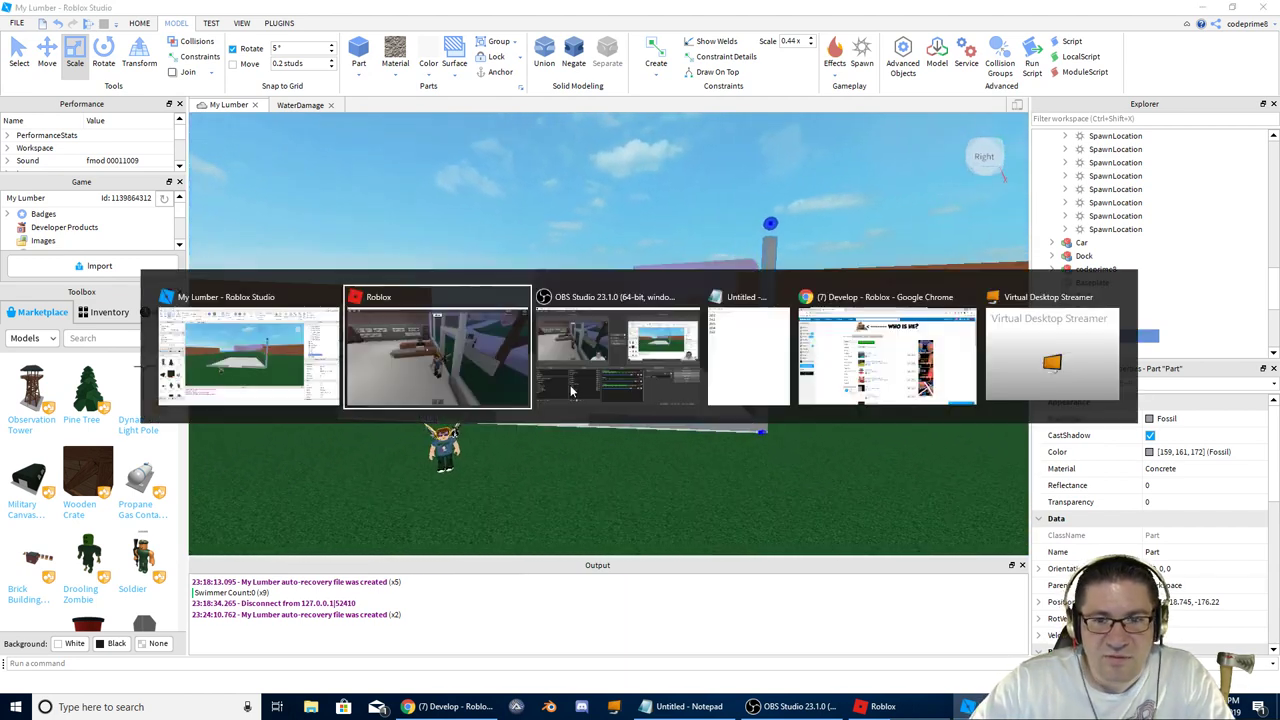
{"action": "right_click_drag", "start_coordinate": [562, 293], "coordinate": [562, 293]}
{"action": "key", "text": "s"}
{"action": "scroll", "coordinate": [562, 293], "scroll_direction": "down", "scroll_amount": 3}
{"action": "key", "text": "d"}
{"action": "key", "text": "s"}
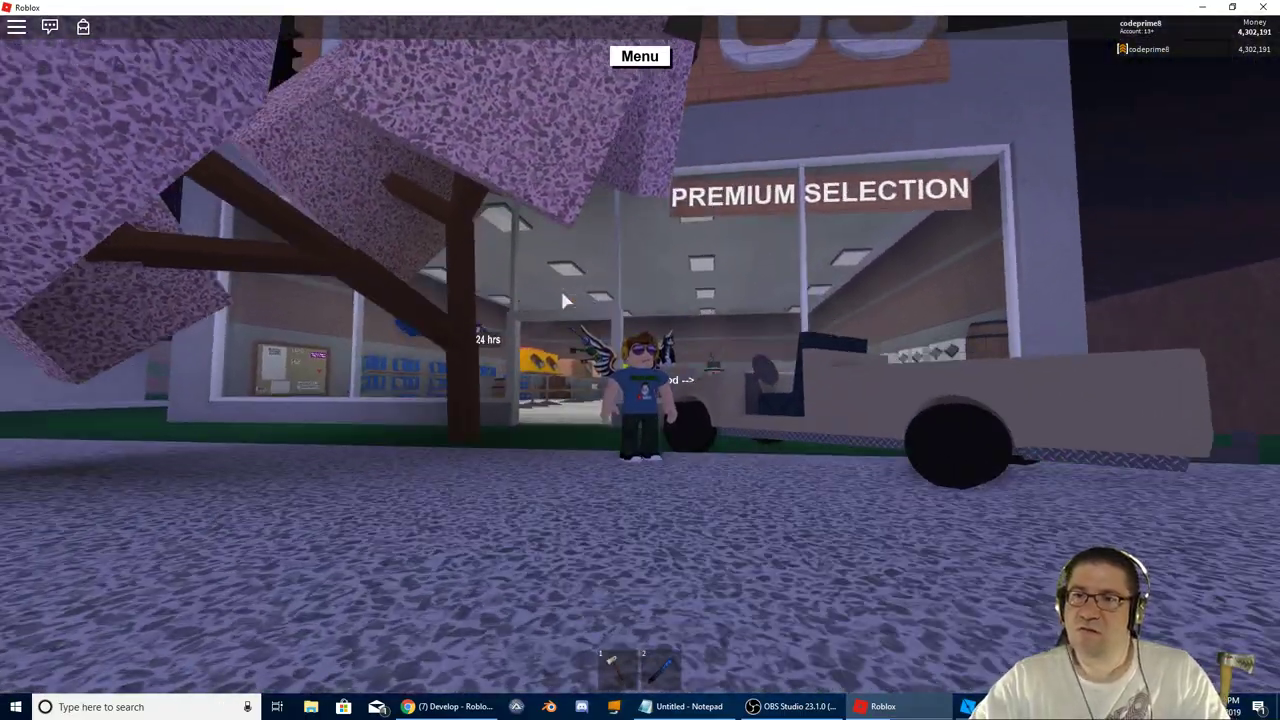
{"action": "key", "text": "alt+Tab"}
{"action": "right_click_drag", "start_coordinate": [569, 383], "coordinate": [643, 383]}
{"action": "key", "text": "w"}
{"action": "key", "text": "alt+Tab"}
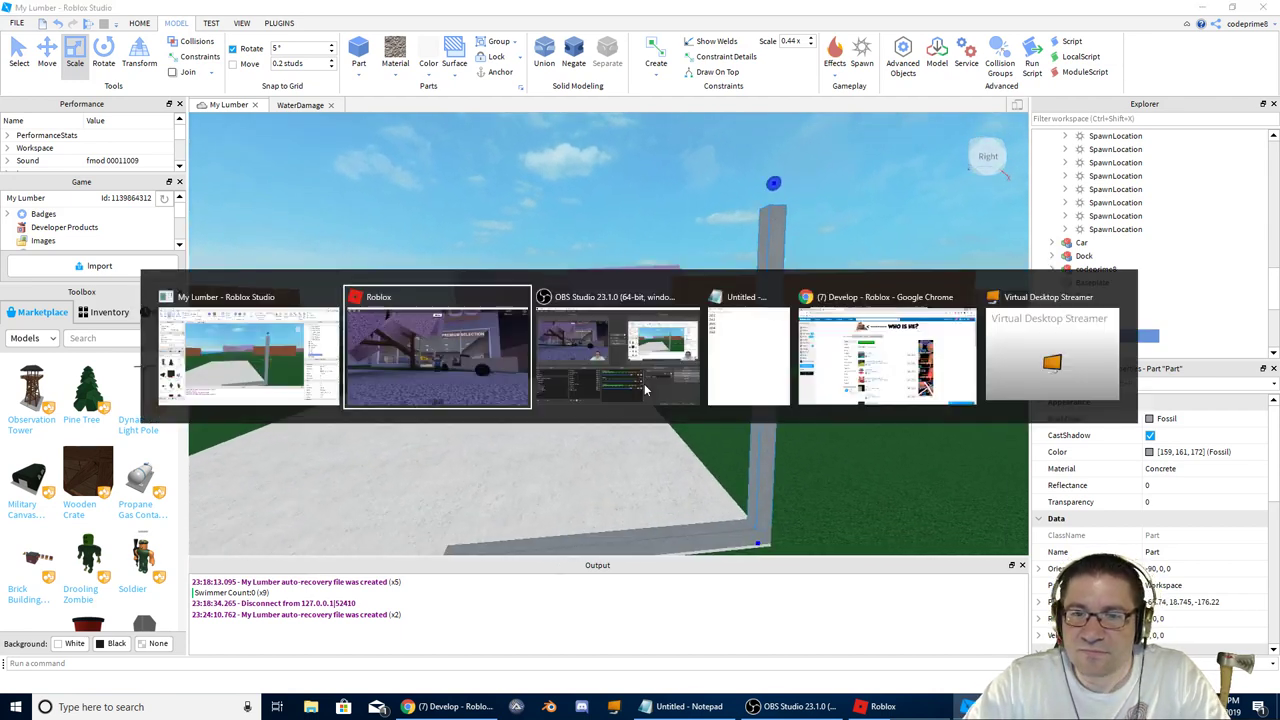
{"action": "key", "text": "w"}
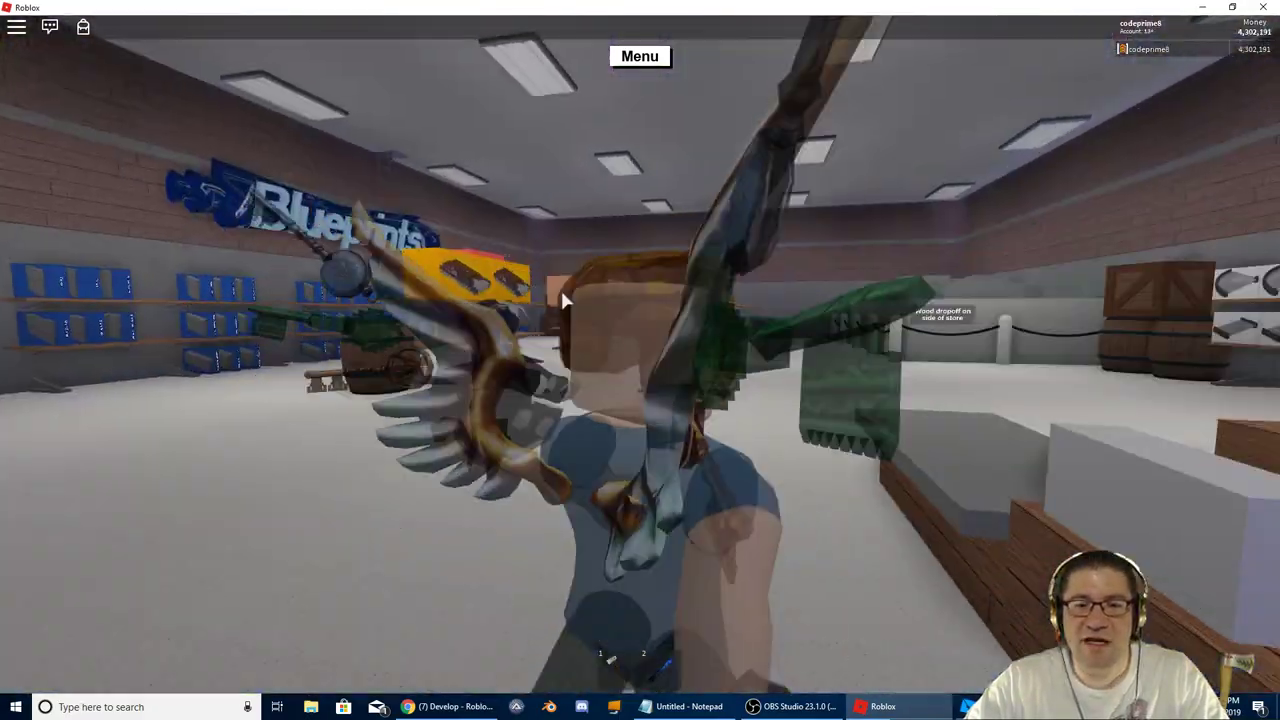
{"action": "key", "text": "alt+Tab"}
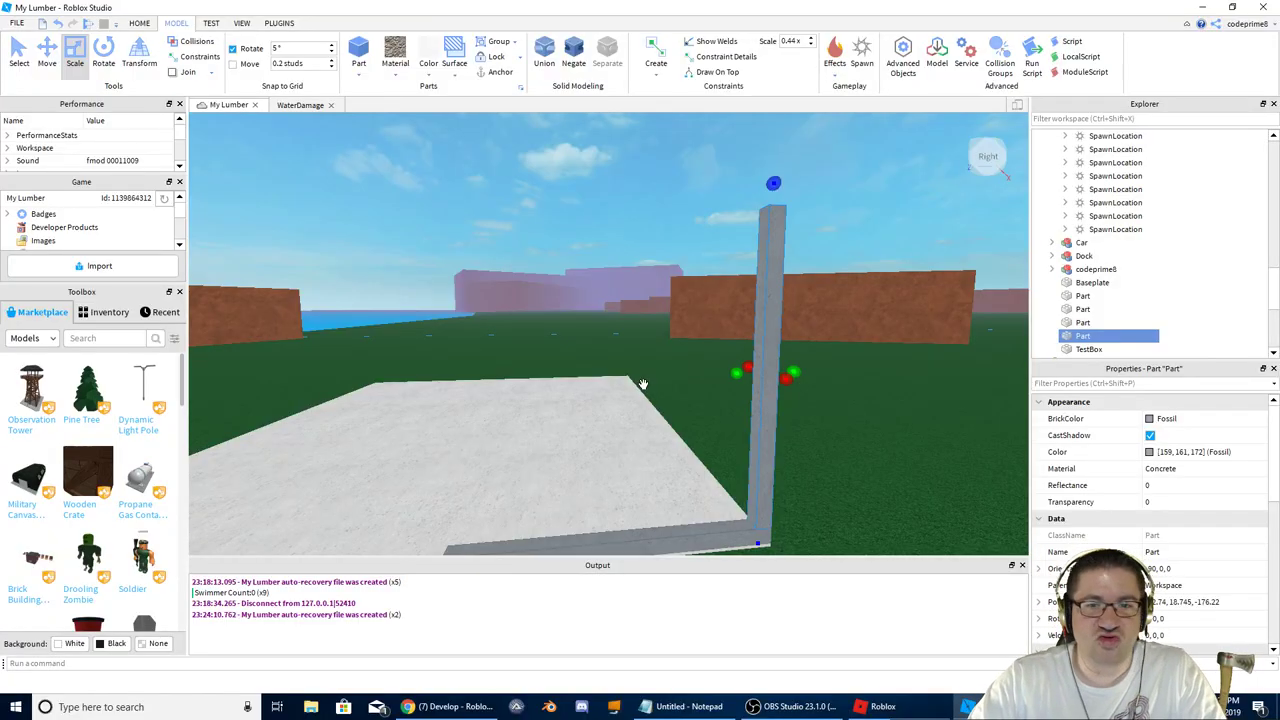
Step: Apply the Smooth, No Outline surface to the outer, end and bottom faces of the low wall beneath the corner post
{"action": "right_click_drag", "start_coordinate": [643, 384], "coordinate": [643, 384]}
{"action": "key", "text": "w"}
{"action": "left_click", "coordinate": [755, 420]}
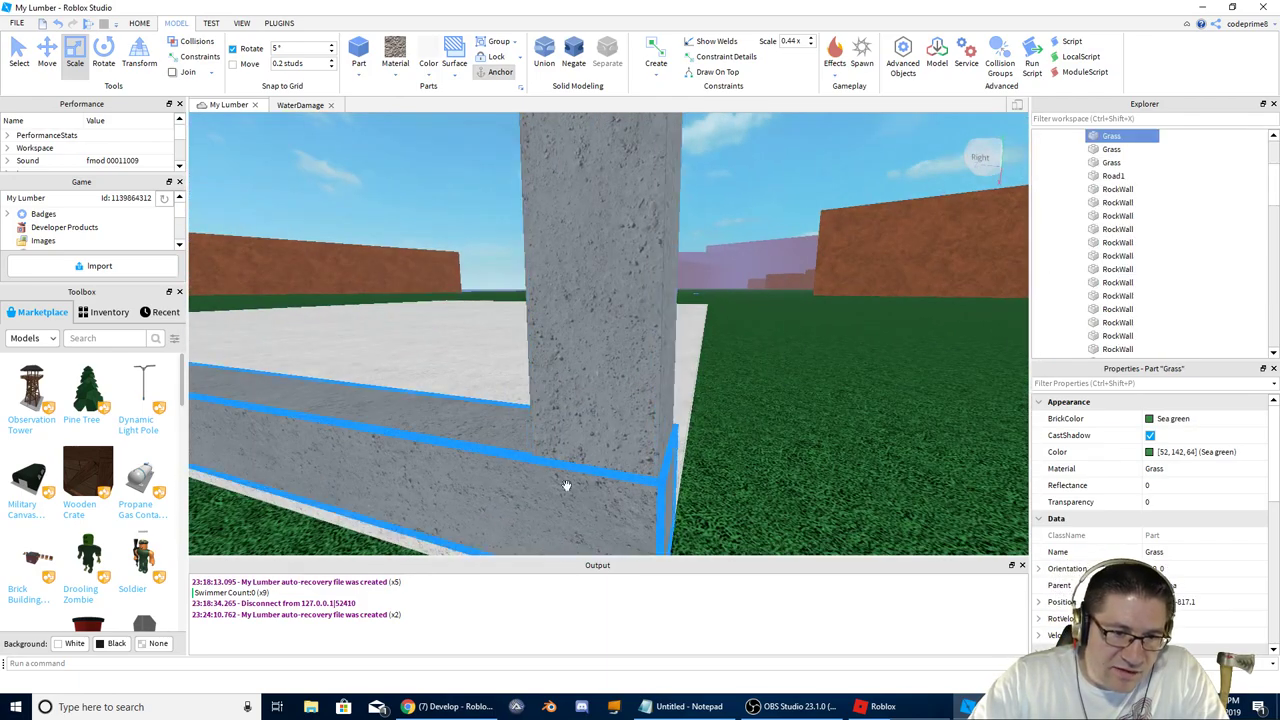
{"action": "key", "text": "s"}
{"action": "key", "text": "a"}
{"action": "left_click", "coordinate": [461, 50]}
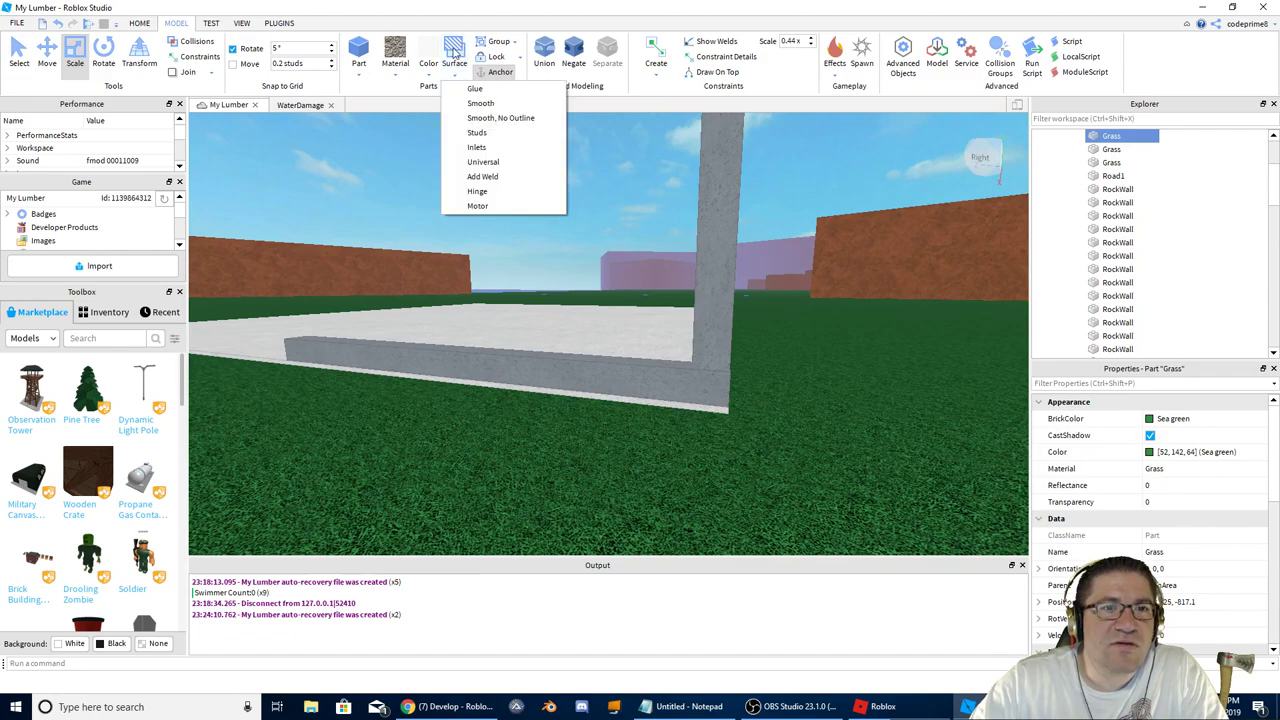
{"action": "left_click", "coordinate": [475, 118]}
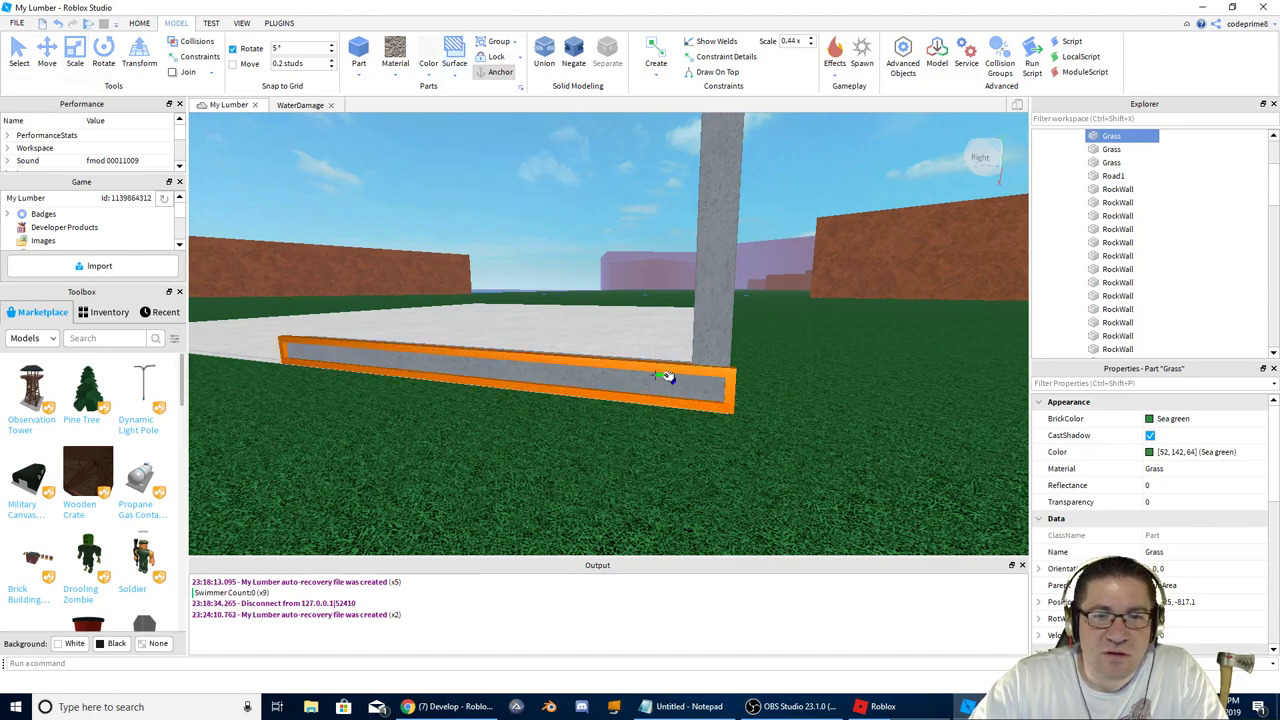
{"action": "key", "text": "d"}
{"action": "right_click_drag", "start_coordinate": [677, 406], "coordinate": [660, 400]}
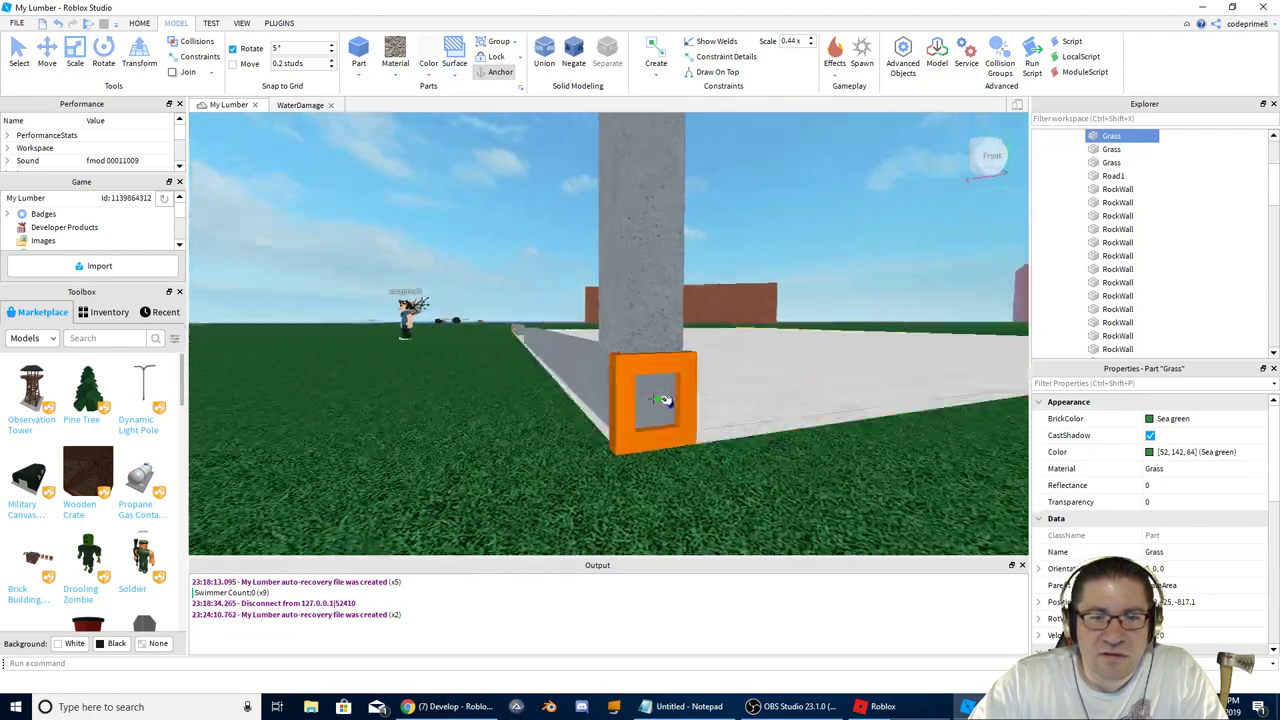
{"action": "key", "text": "d"}
{"action": "right_click_drag", "start_coordinate": [743, 366], "coordinate": [752, 365]}
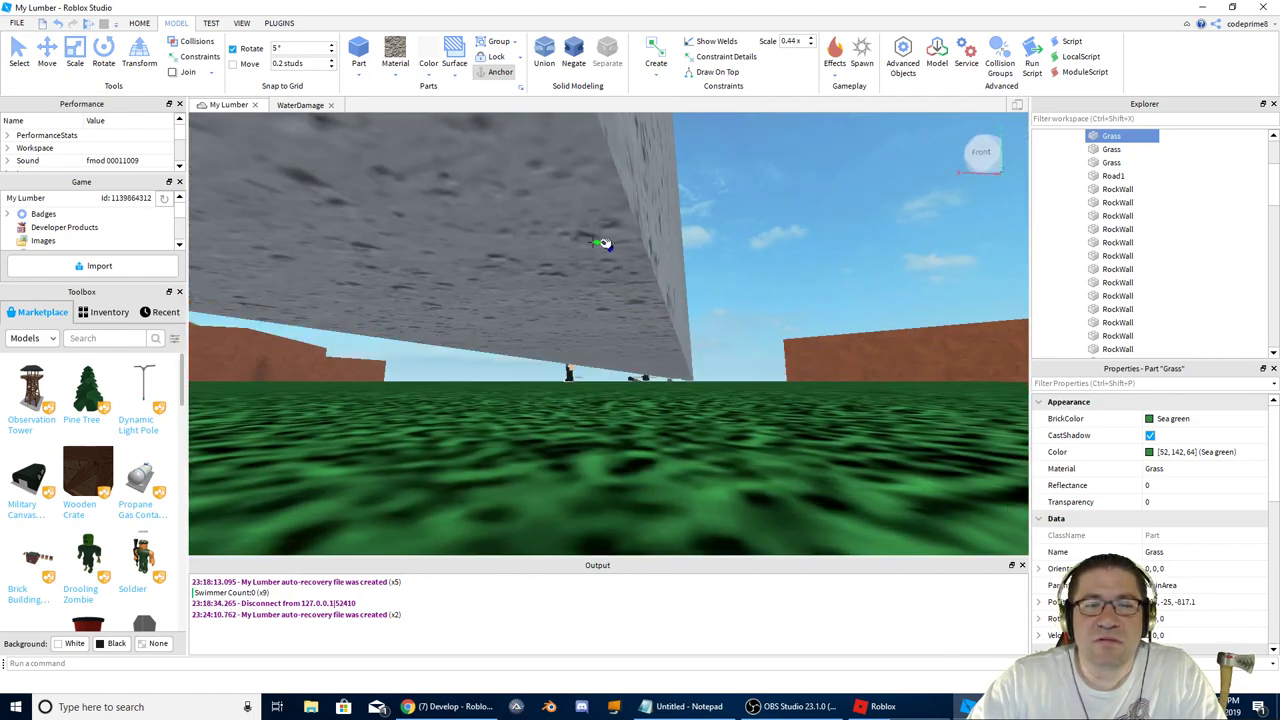
Step: Apply the Smooth, No Outline surface to the doorway end of that low wall and to the corner post
{"action": "right_click_drag", "start_coordinate": [605, 243], "coordinate": [606, 355]}
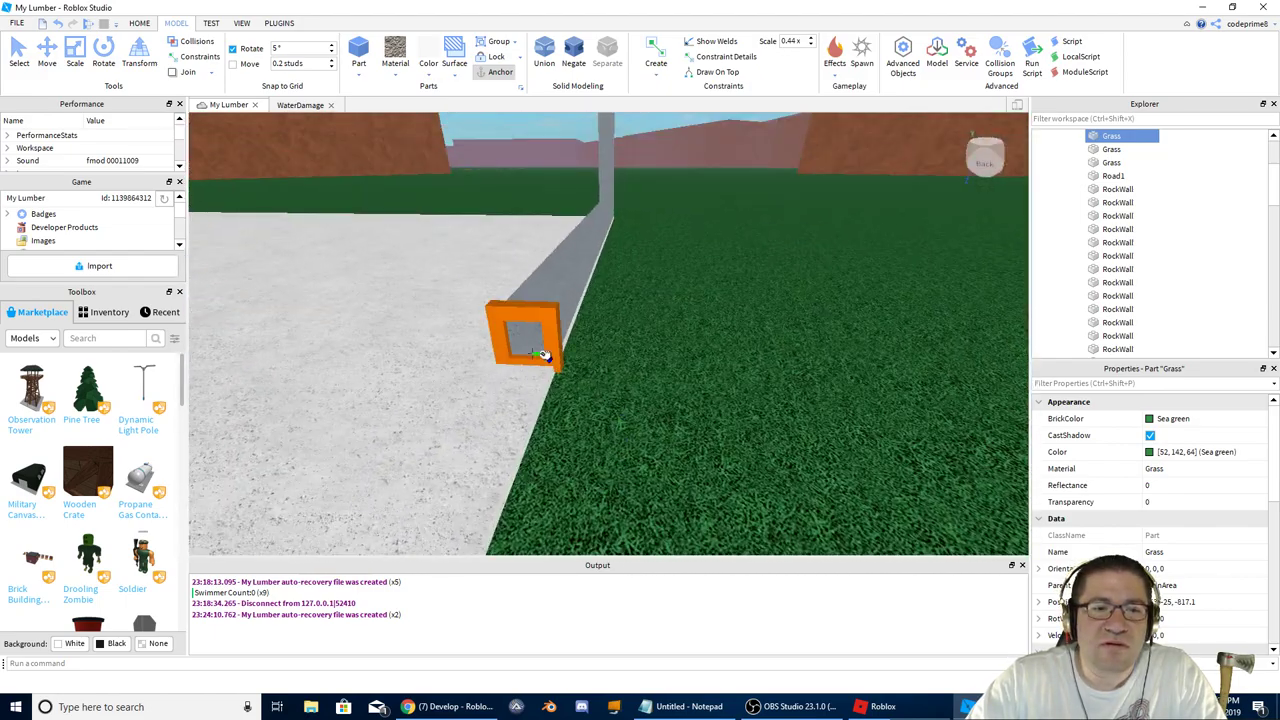
{"action": "key", "text": "w"}
{"action": "right_click_drag", "start_coordinate": [678, 312], "coordinate": [709, 191]}
{"action": "key", "text": "w"}
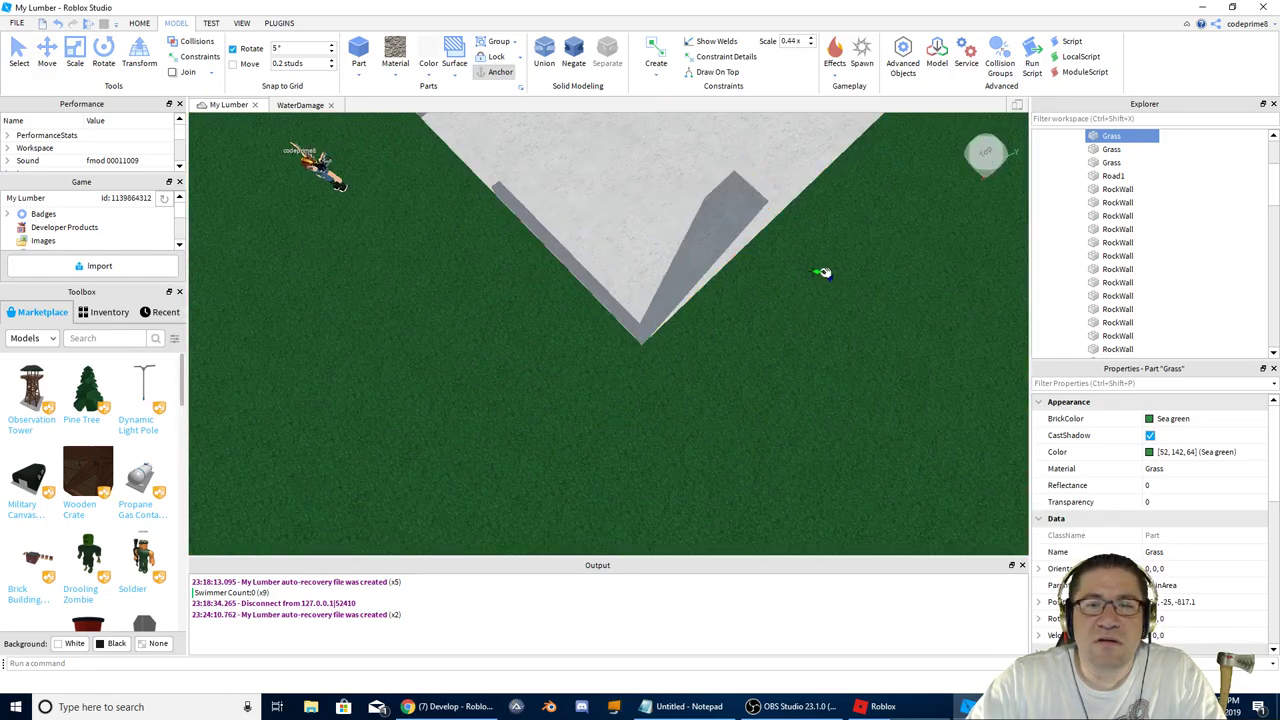
Step: Apply the Smooth, No Outline surface to the faces of the other low front wall, including its underside
{"action": "key", "text": "w"}
{"action": "right_click_drag", "start_coordinate": [825, 273], "coordinate": [751, 204]}
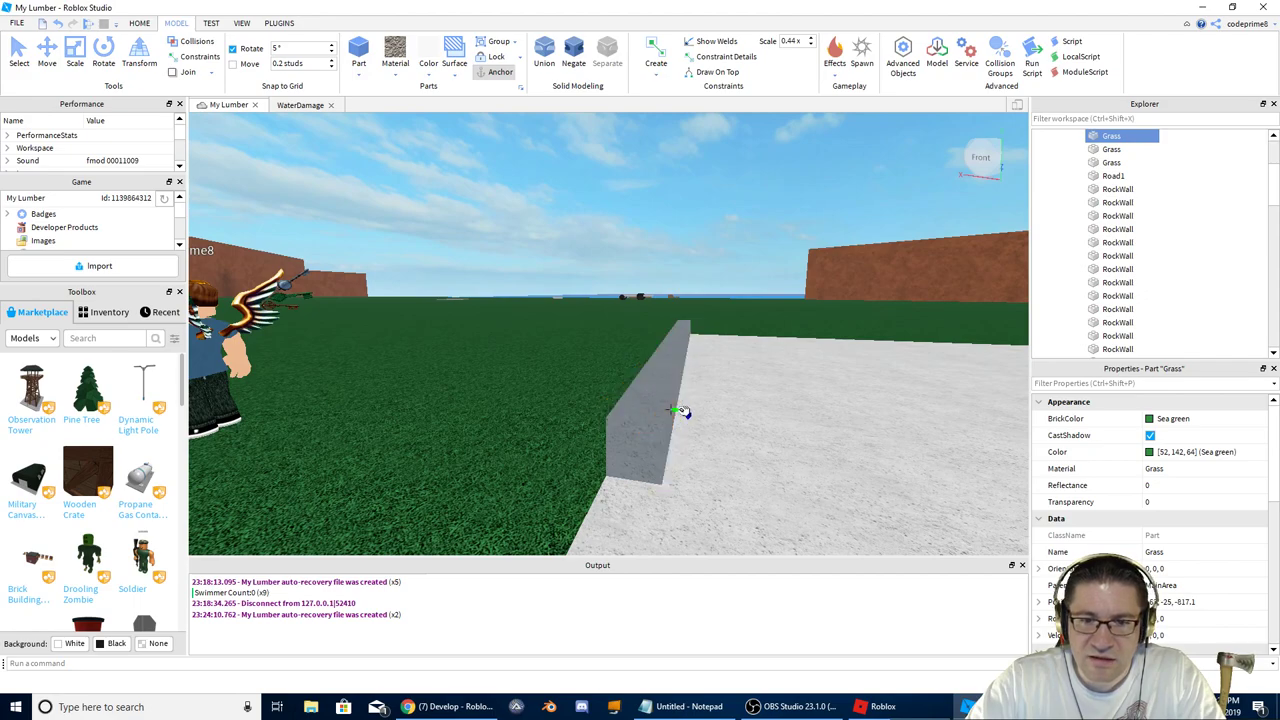
{"action": "right_click_drag", "start_coordinate": [684, 411], "coordinate": [793, 380]}
{"action": "key", "text": "s"}
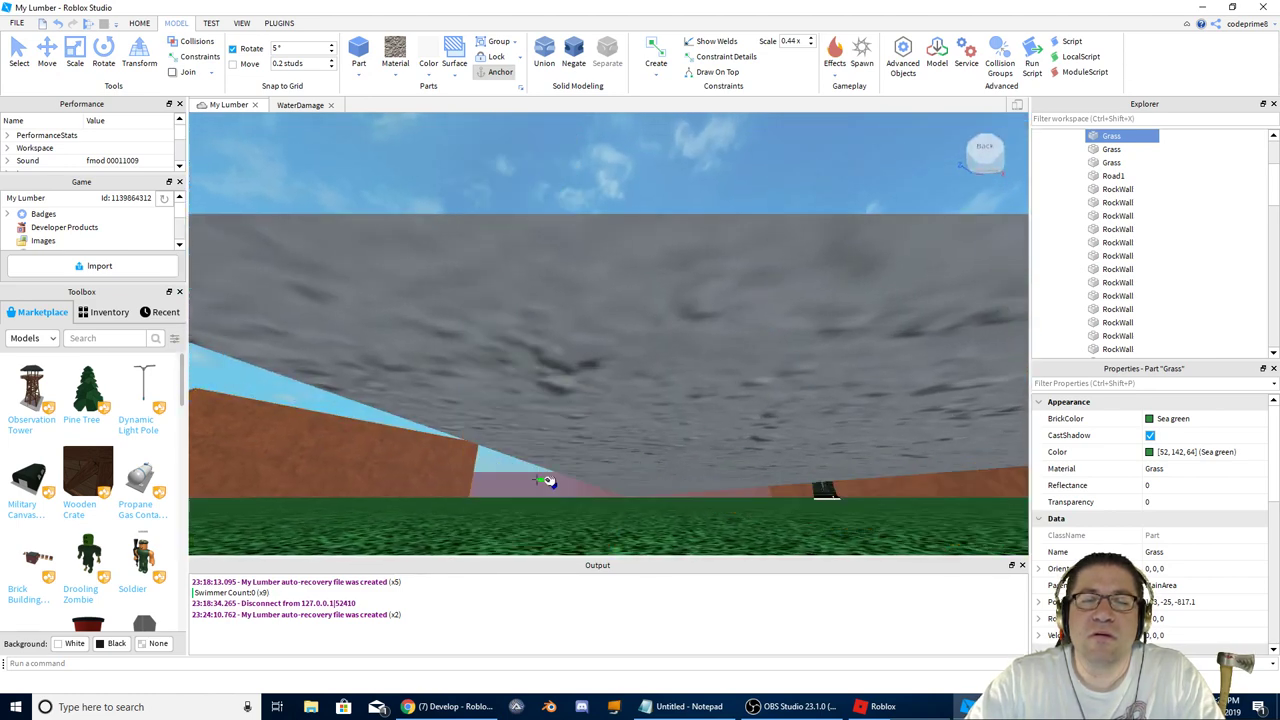
Step: Apply the Smooth, No Outline surface to the faces of the floor slab and return to the Move tool
{"action": "scroll", "coordinate": [664, 436], "scroll_direction": "down", "scroll_amount": 4}
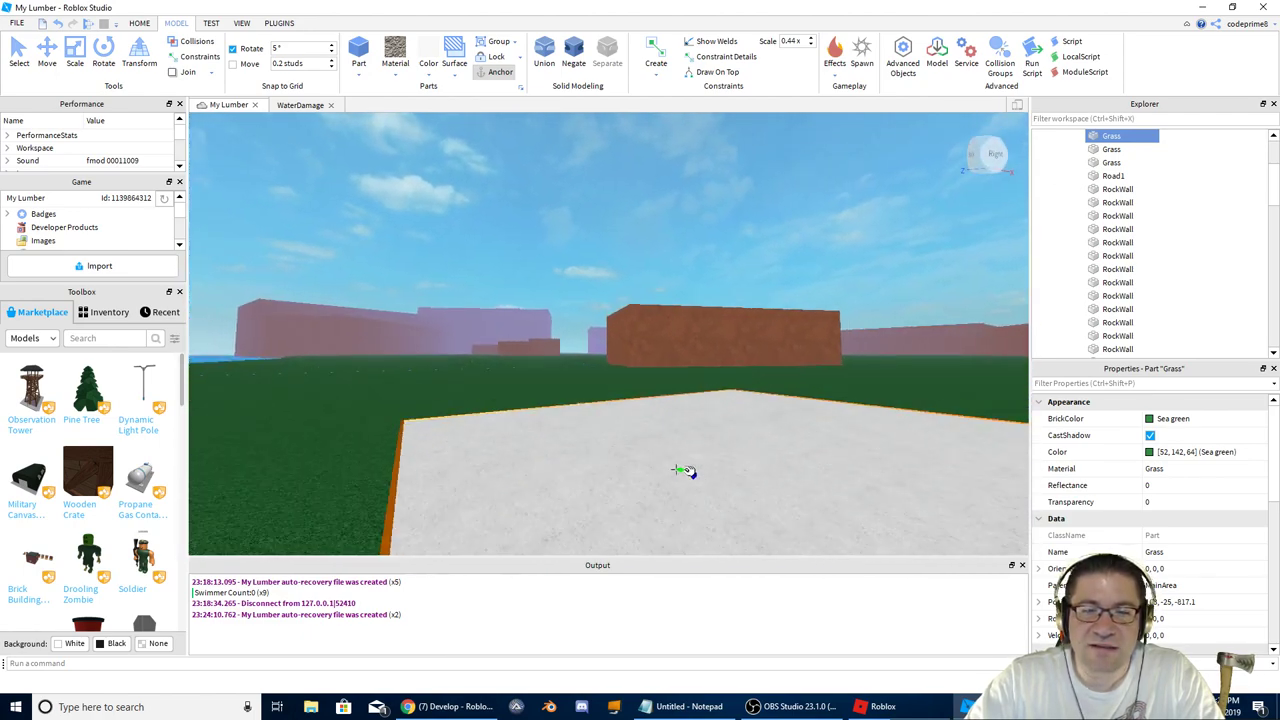
{"action": "right_click_drag", "start_coordinate": [684, 471], "coordinate": [686, 466]}
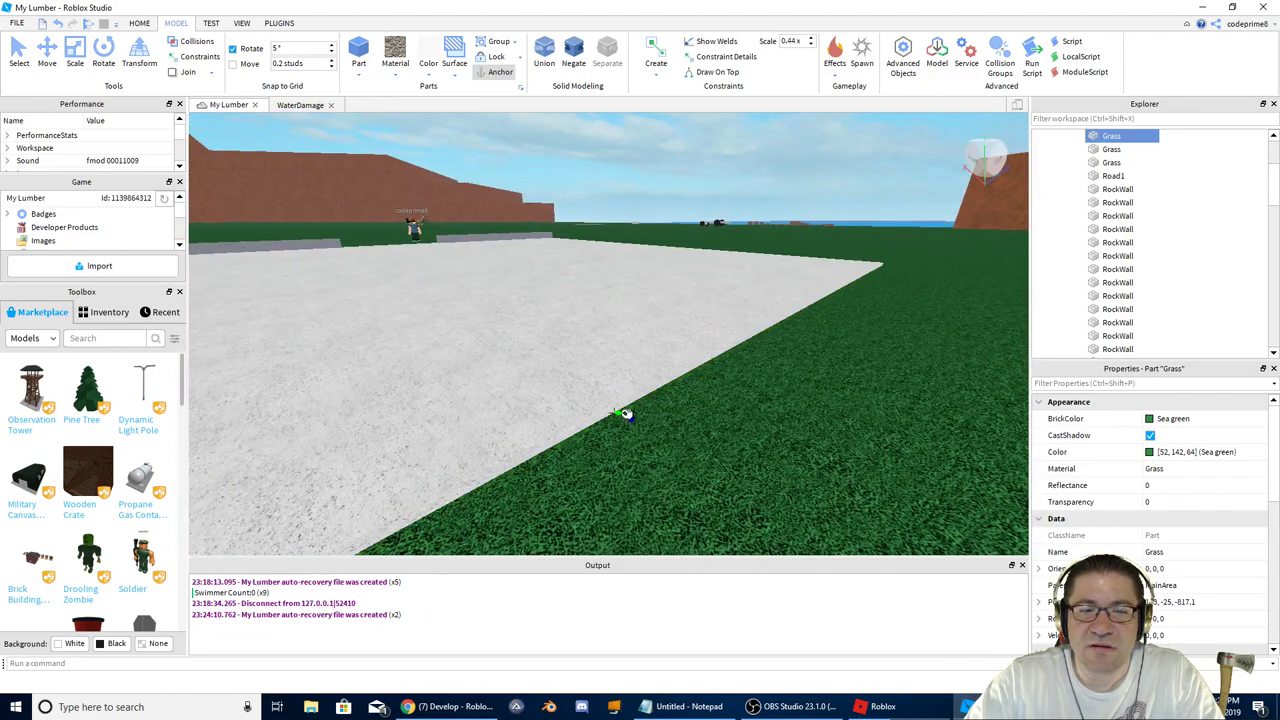
{"action": "right_click_drag", "start_coordinate": [622, 415], "coordinate": [453, 361]}
{"action": "right_click_drag", "start_coordinate": [497, 317], "coordinate": [503, 314]}
{"action": "key", "text": "s"}
{"action": "key", "text": "e"}
{"action": "scroll", "coordinate": [580, 300], "scroll_direction": "down", "scroll_amount": 4}
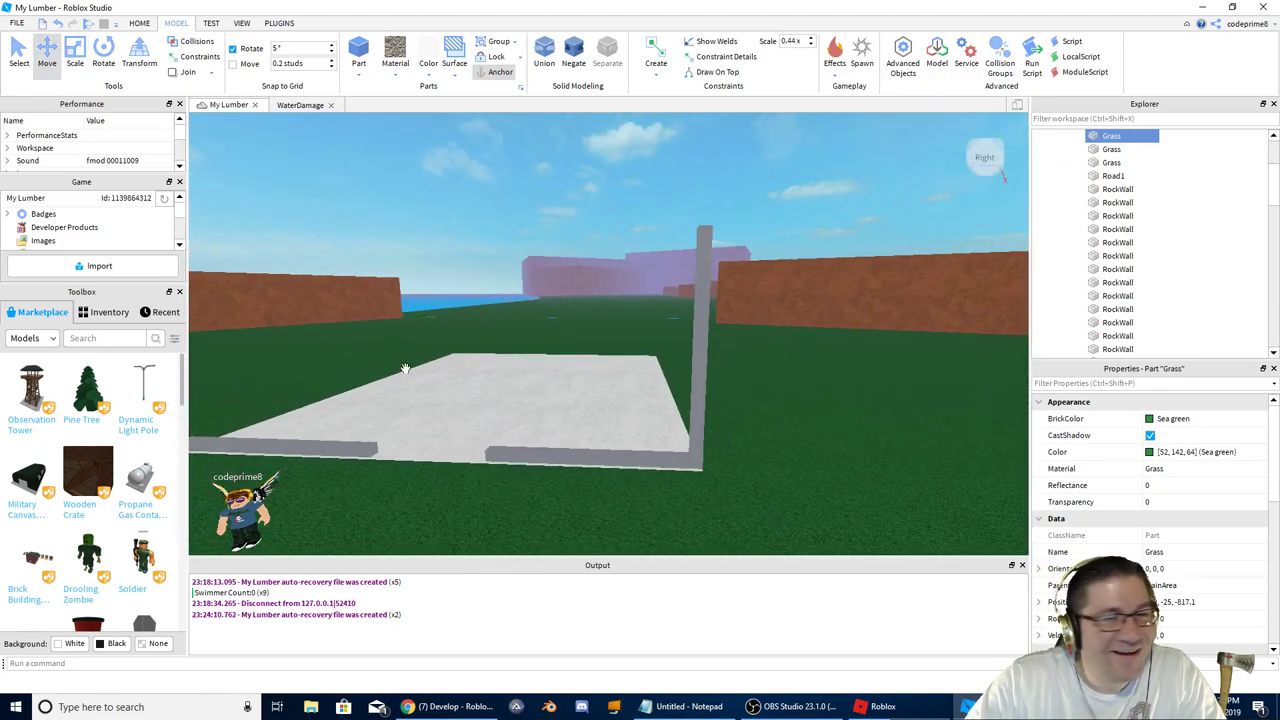
Step: Duplicate the corner post and move the copy along the storefront to the outer end of the other low wall
{"action": "left_click", "coordinate": [704, 352]}
{"action": "key", "text": "w"}
{"action": "right_click_drag", "start_coordinate": [746, 478], "coordinate": [747, 458]}
{"action": "key", "text": "a"}
{"action": "key", "text": "s"}
{"action": "key", "text": "s"}
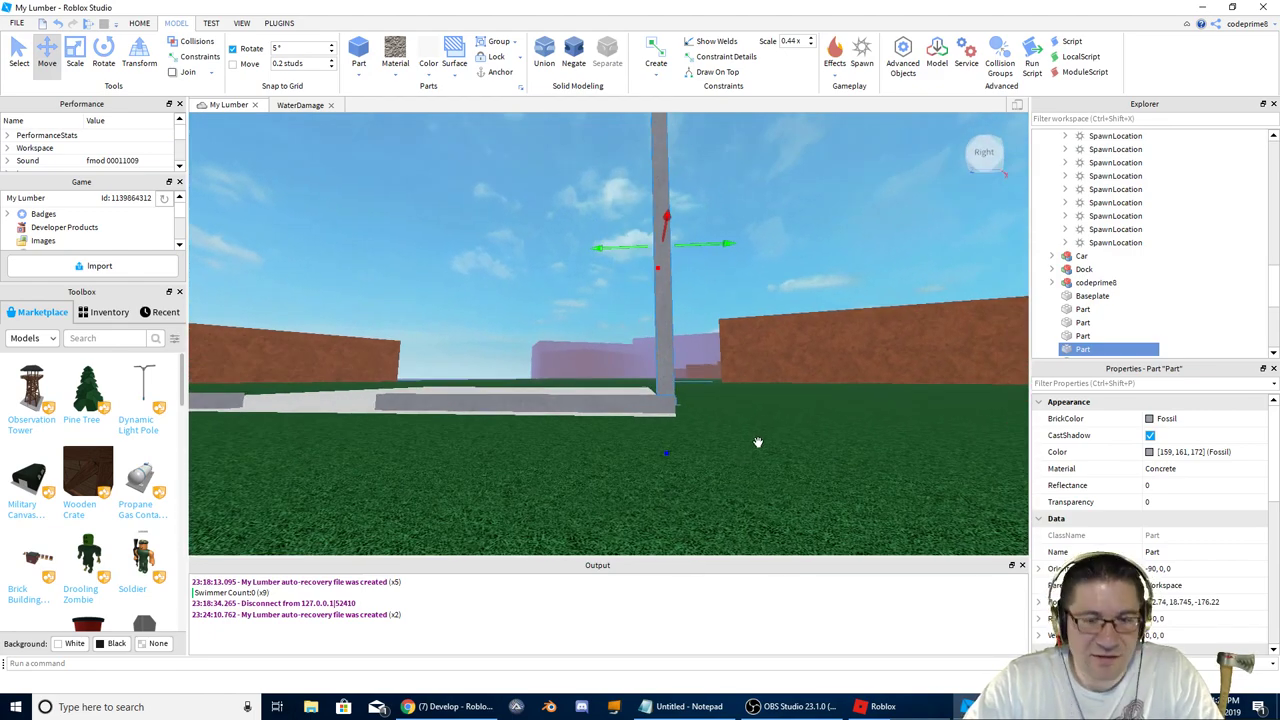
{"action": "key", "text": "a"}
{"action": "left_click_drag", "start_coordinate": [725, 241], "coordinate": [665, 258]}
{"action": "left_click_drag", "start_coordinate": [620, 262], "coordinate": [607, 262]}
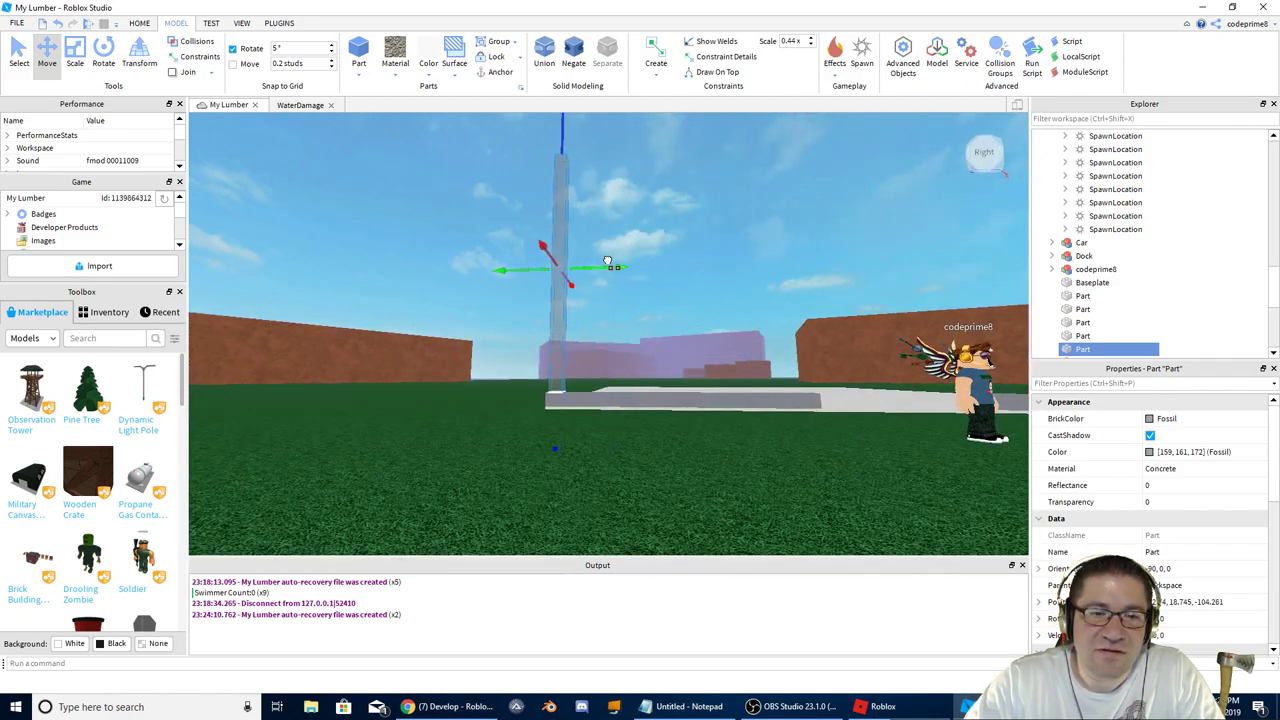
Step: Align the copied corner post with the low wall's outer end, deselect it and check the reference store in Roblox
{"action": "right_click_drag", "start_coordinate": [601, 266], "coordinate": [601, 265]}
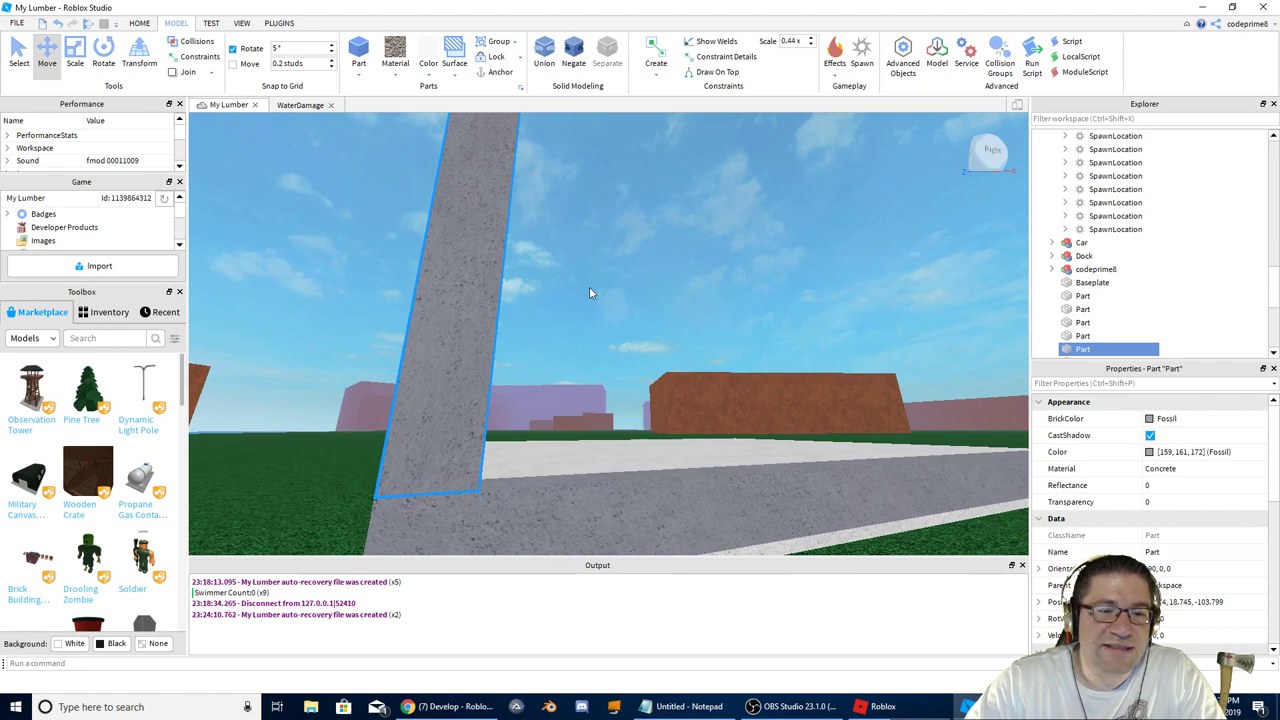
{"action": "left_click", "coordinate": [575, 342]}
{"action": "right_click_drag", "start_coordinate": [574, 362], "coordinate": [583, 354]}
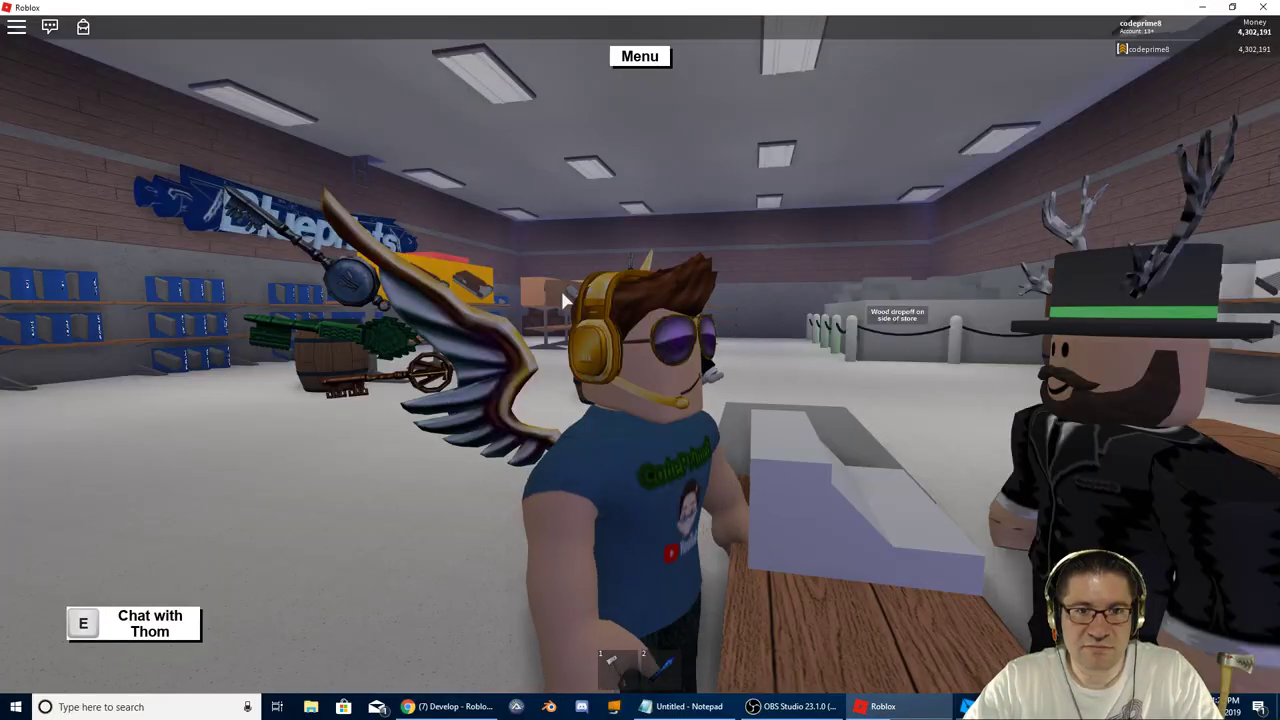
{"action": "right_click_drag", "start_coordinate": [588, 345], "coordinate": [589, 347]}
{"action": "key", "text": "d"}
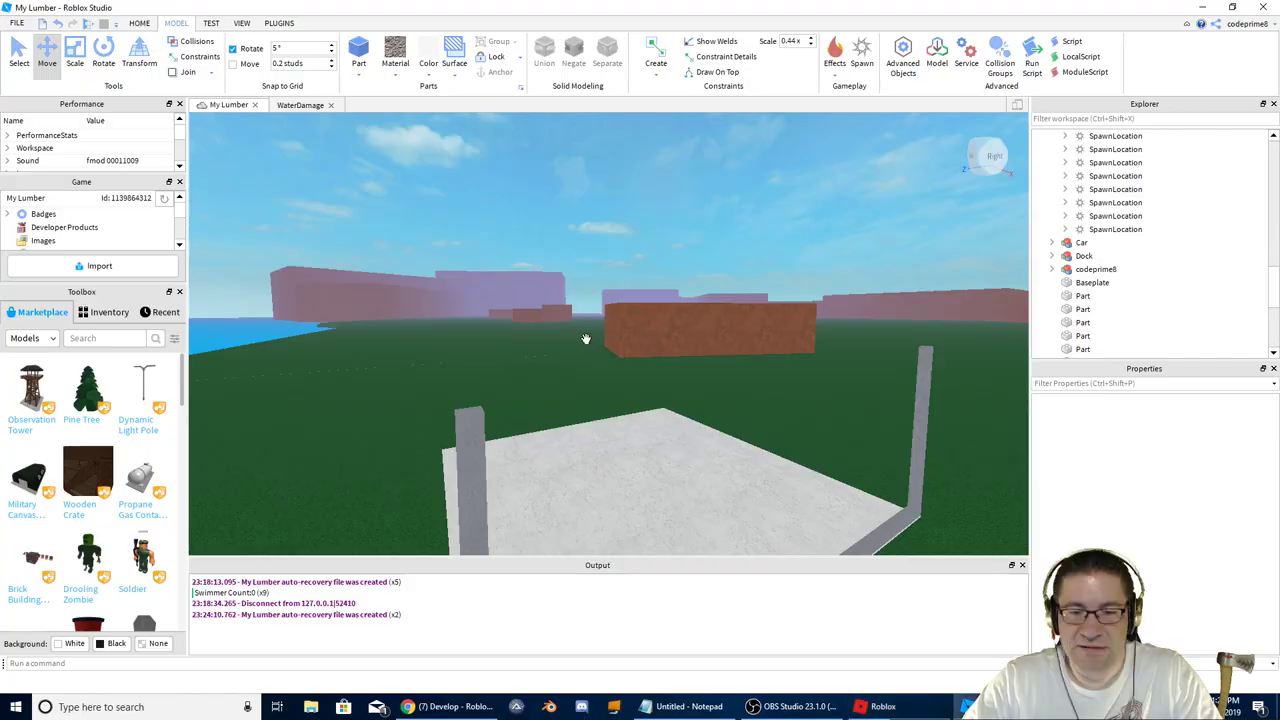
Step: Duplicate the low front wall beside the other corner post and raise the copy toward the top of the post
{"action": "right_click_drag", "start_coordinate": [586, 337], "coordinate": [611, 377]}
{"action": "left_click", "coordinate": [622, 378]}
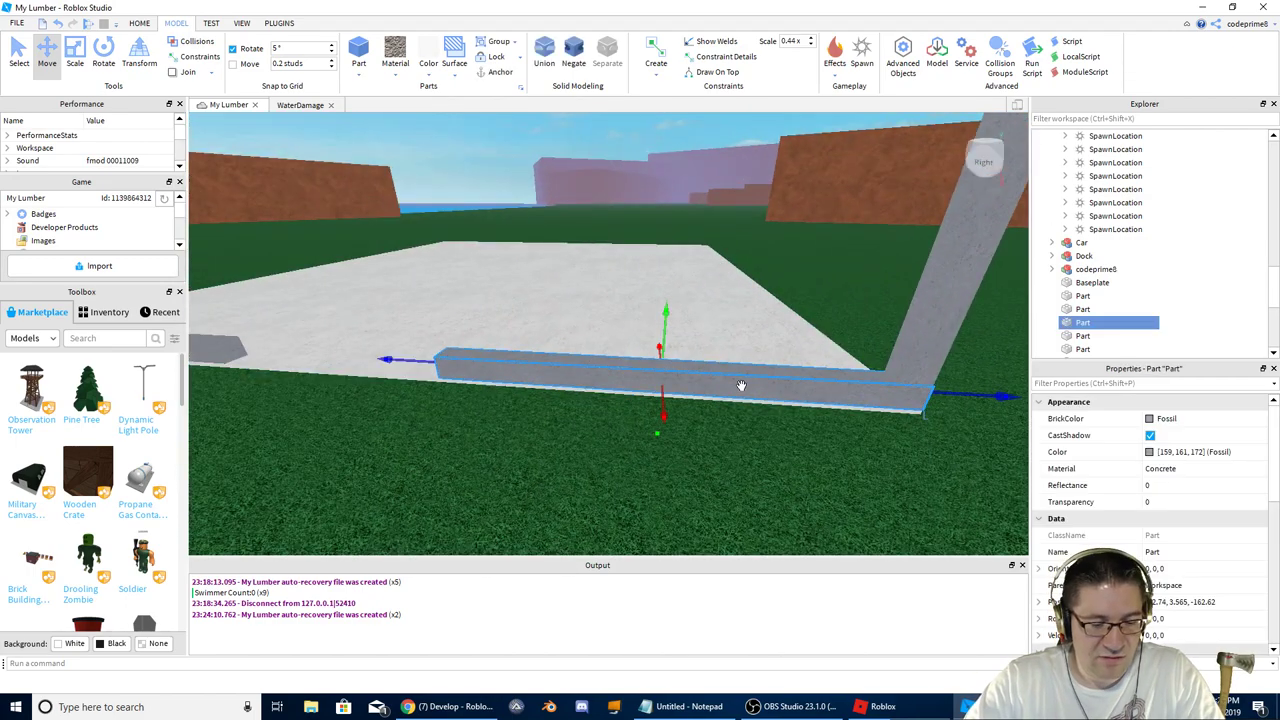
{"action": "key", "text": "ctrl+d"}
{"action": "left_click_drag", "start_coordinate": [668, 319], "coordinate": [668, 219]}
{"action": "right_click_drag", "start_coordinate": [757, 344], "coordinate": [757, 344]}
{"action": "scroll", "coordinate": [757, 344], "scroll_direction": "down", "scroll_amount": 2}
{"action": "left_click_drag", "start_coordinate": [669, 294], "coordinate": [676, 135]}
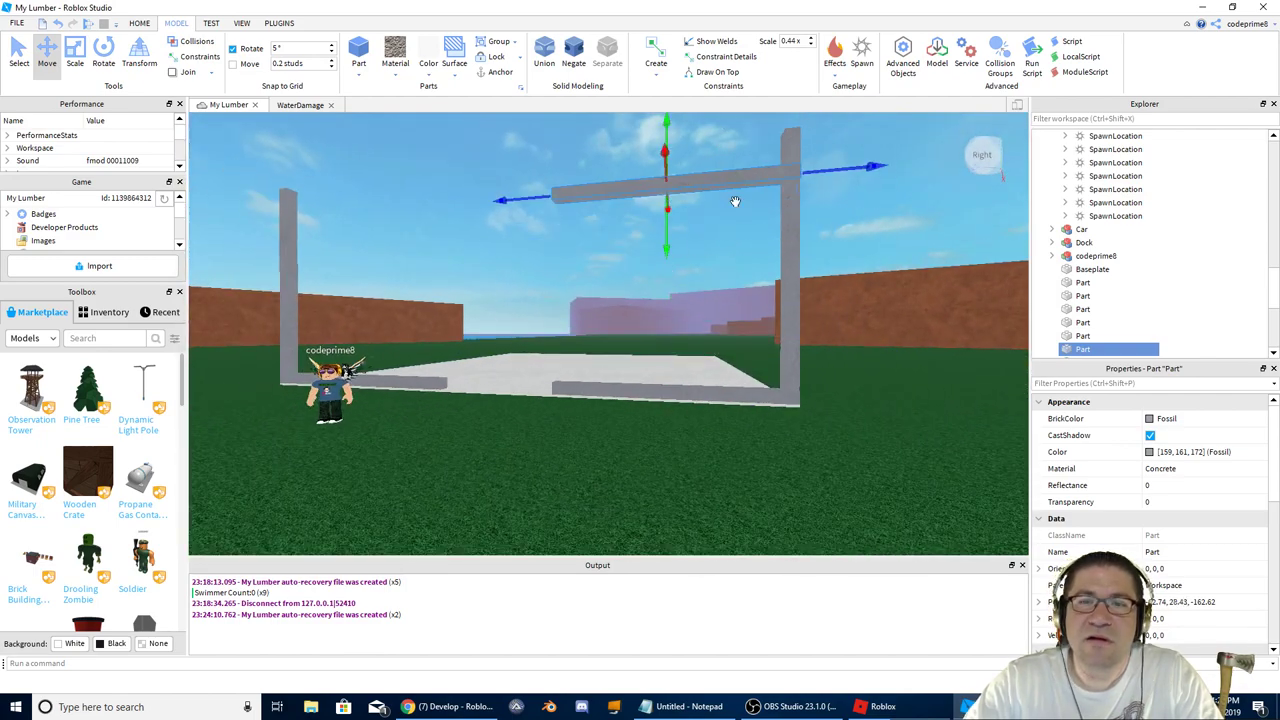
Step: Raise the copied wall further until it rests as a beam on top of the corner post
{"action": "right_click_drag", "start_coordinate": [736, 239], "coordinate": [736, 239]}
{"action": "left_click_drag", "start_coordinate": [807, 222], "coordinate": [812, 174]}
{"action": "key", "text": "a"}
{"action": "right_click_drag", "start_coordinate": [834, 177], "coordinate": [834, 177]}
{"action": "key", "text": "e"}
{"action": "key", "text": "w"}
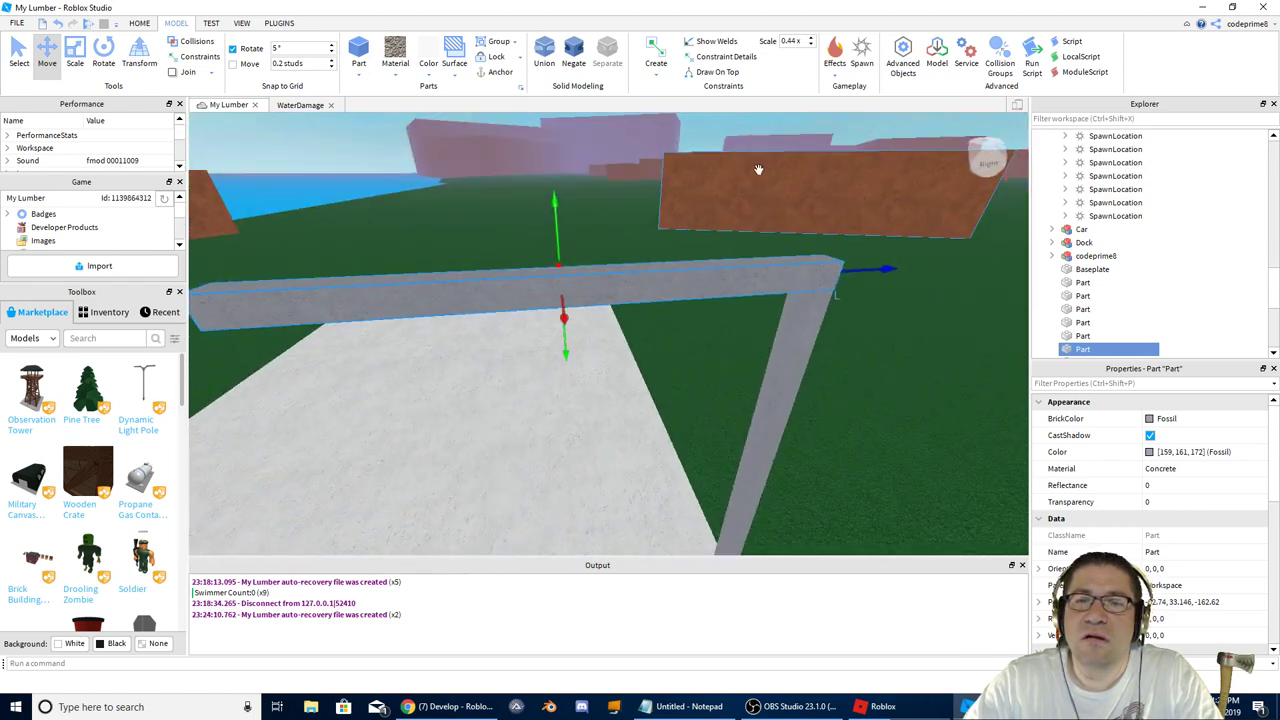
{"action": "scroll", "coordinate": [700, 176], "scroll_direction": "down", "scroll_amount": 1}
{"action": "left_click_drag", "start_coordinate": [565, 225], "coordinate": [577, 210]}
Step: Scale the top beam lengthwise across the storefront to the outer edge of the opposite corner post
{"action": "right_click_drag", "start_coordinate": [577, 209], "coordinate": [577, 209]}
{"action": "right_click_drag", "start_coordinate": [586, 357], "coordinate": [586, 357]}
{"action": "scroll", "coordinate": [620, 327], "scroll_direction": "down", "scroll_amount": 4}
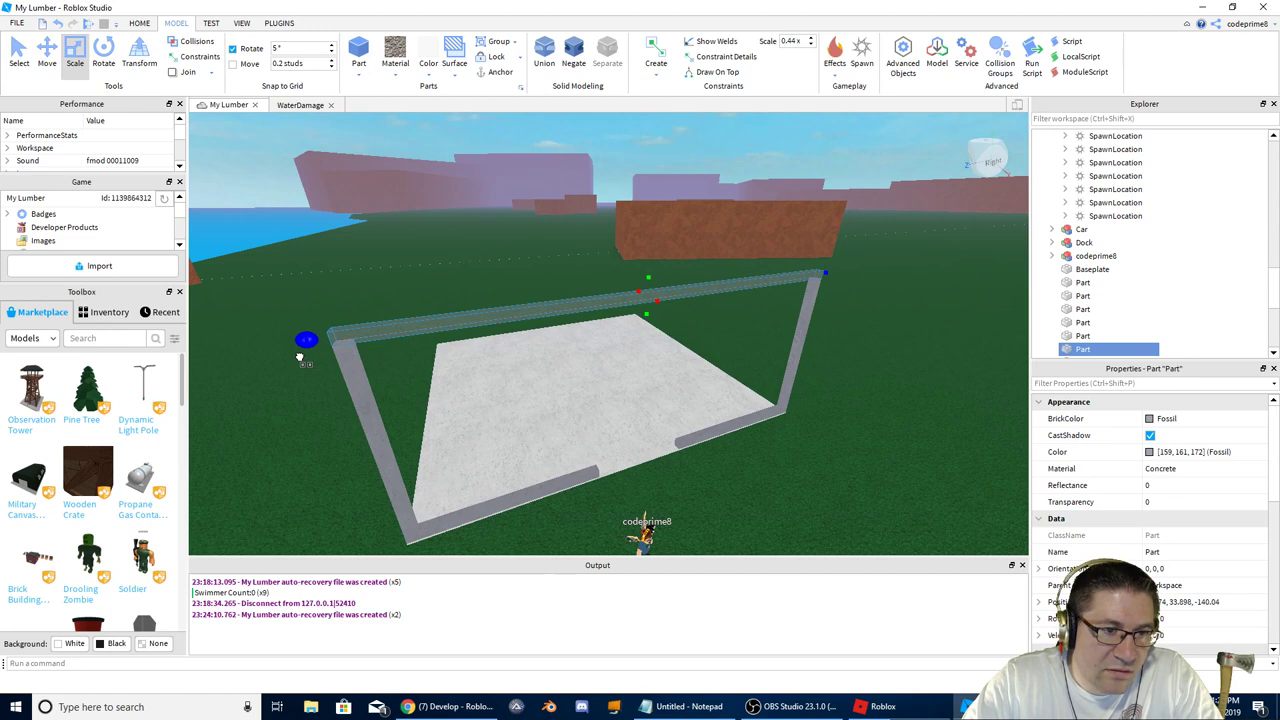
{"action": "right_click_drag", "start_coordinate": [321, 383], "coordinate": [320, 380]}
{"action": "key", "text": "w"}
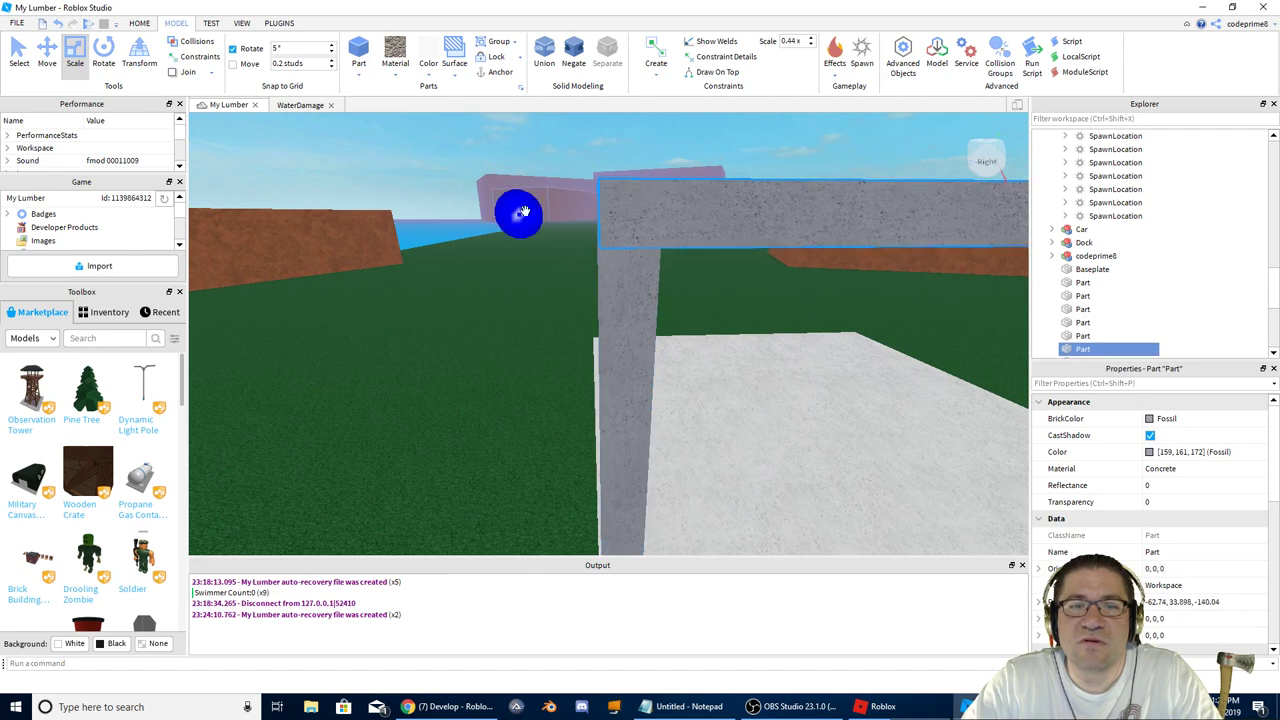
{"action": "left_click_drag", "start_coordinate": [522, 212], "coordinate": [518, 213]}
Step: Adjust the height of the corner post at the beam's extended end to meet the beam's underside
{"action": "left_click", "coordinate": [631, 281]}
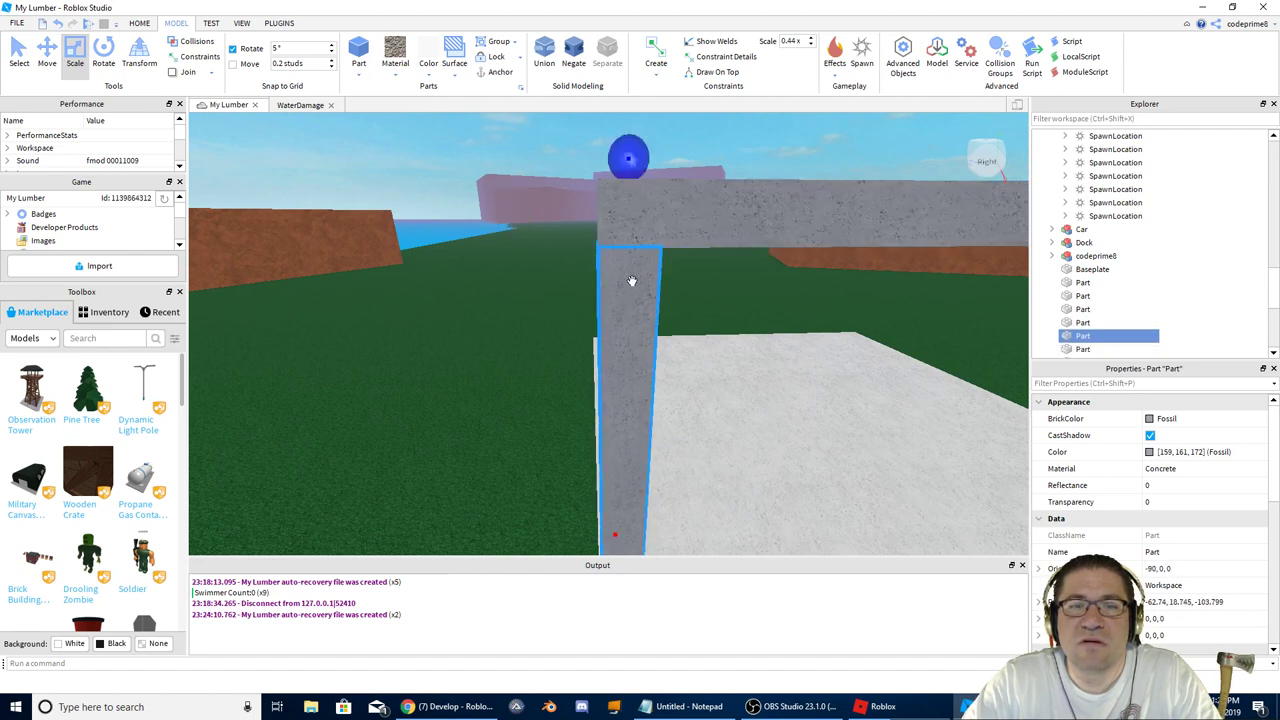
{"action": "left_click_drag", "start_coordinate": [633, 167], "coordinate": [632, 170]}
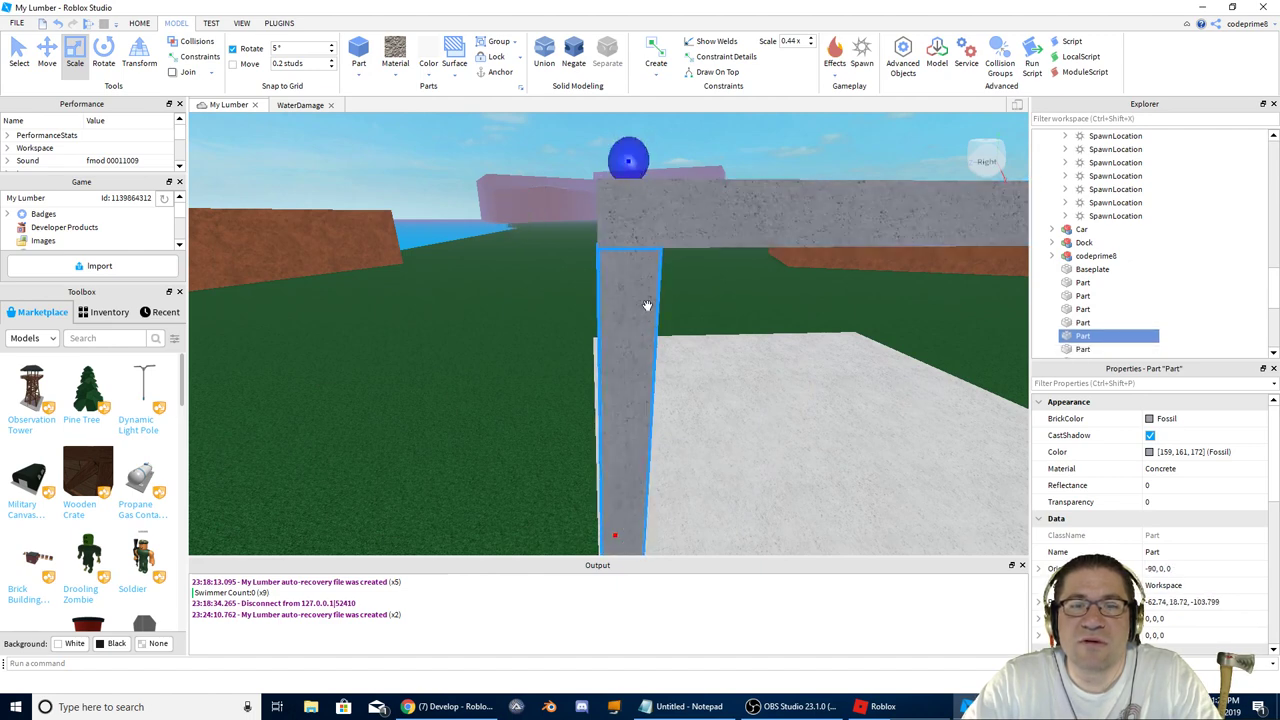
{"action": "right_click_drag", "start_coordinate": [647, 306], "coordinate": [648, 306]}
Step: Switch to the Roblox game and examine the storefront windows and door frame from inside the reference store
{"action": "key", "text": "alt+Tab"}
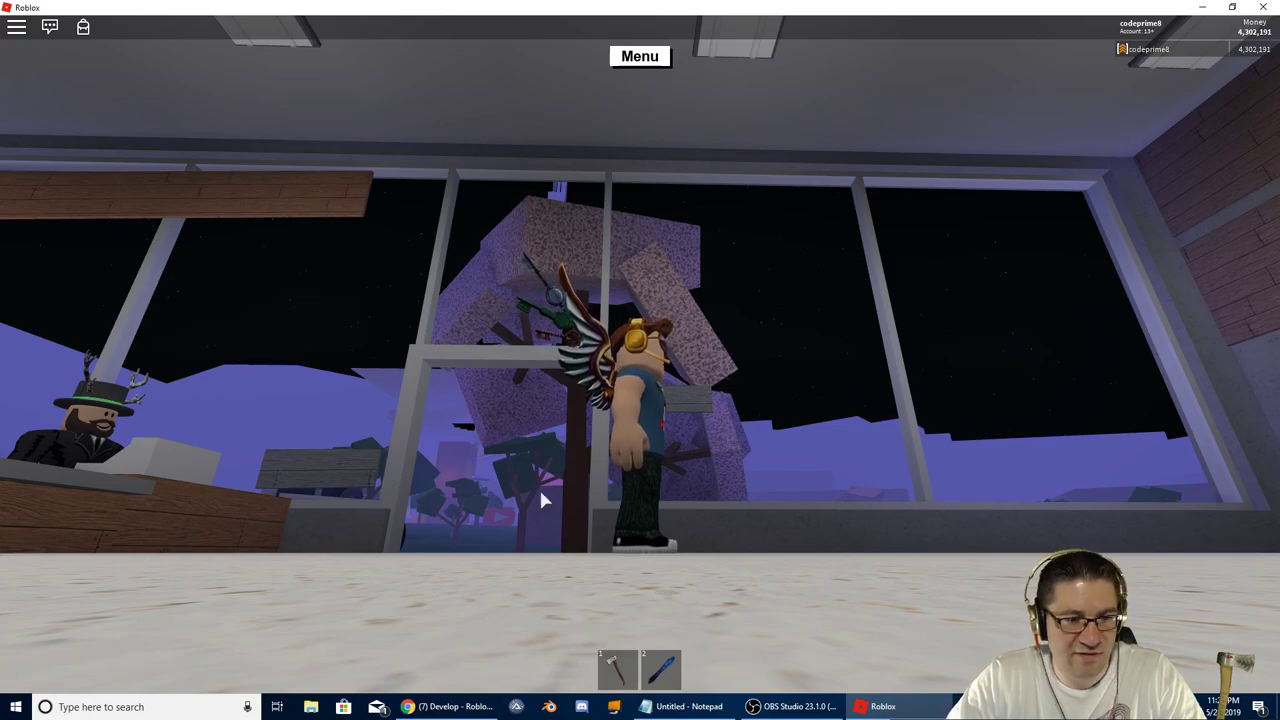
{"action": "right_click_drag", "start_coordinate": [541, 491], "coordinate": [530, 492]}
{"action": "key", "text": "w"}
{"action": "key", "text": "s"}
{"action": "key", "text": "w"}
{"action": "key", "text": "a"}
{"action": "right_click_drag", "start_coordinate": [629, 412], "coordinate": [629, 412]}
{"action": "key", "text": "s"}
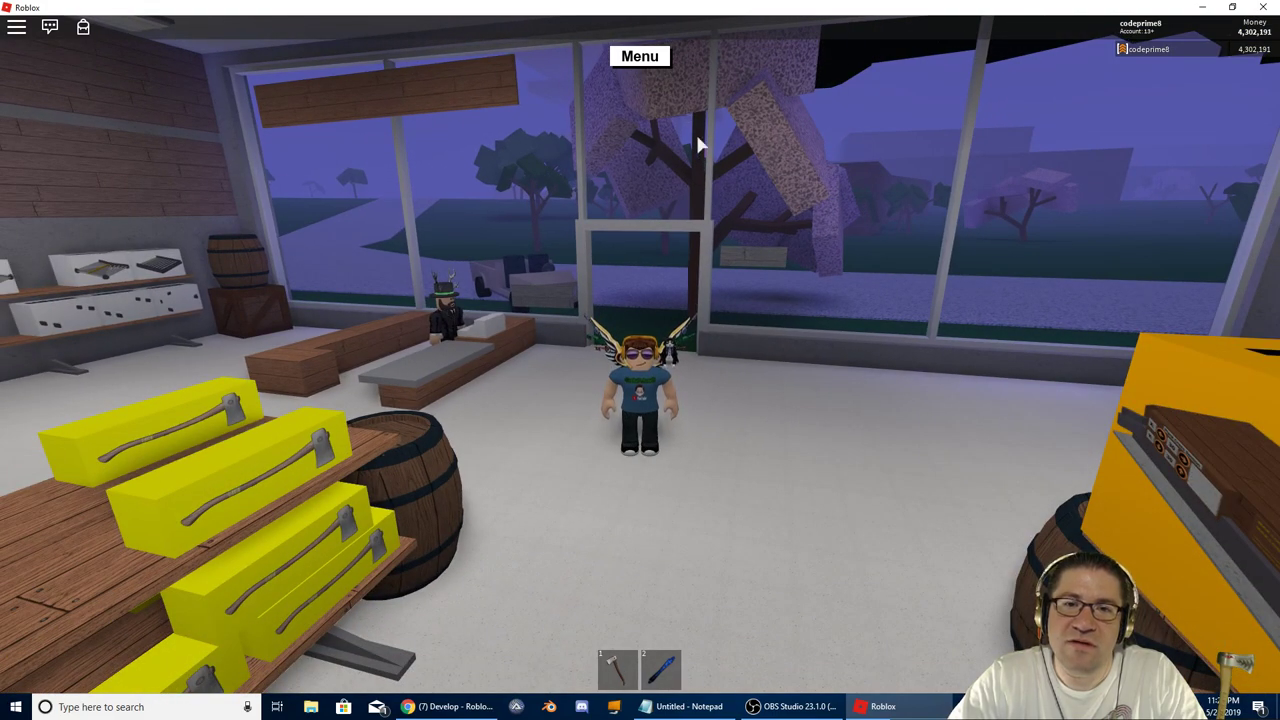
{"action": "key", "text": "alt+Tab"}
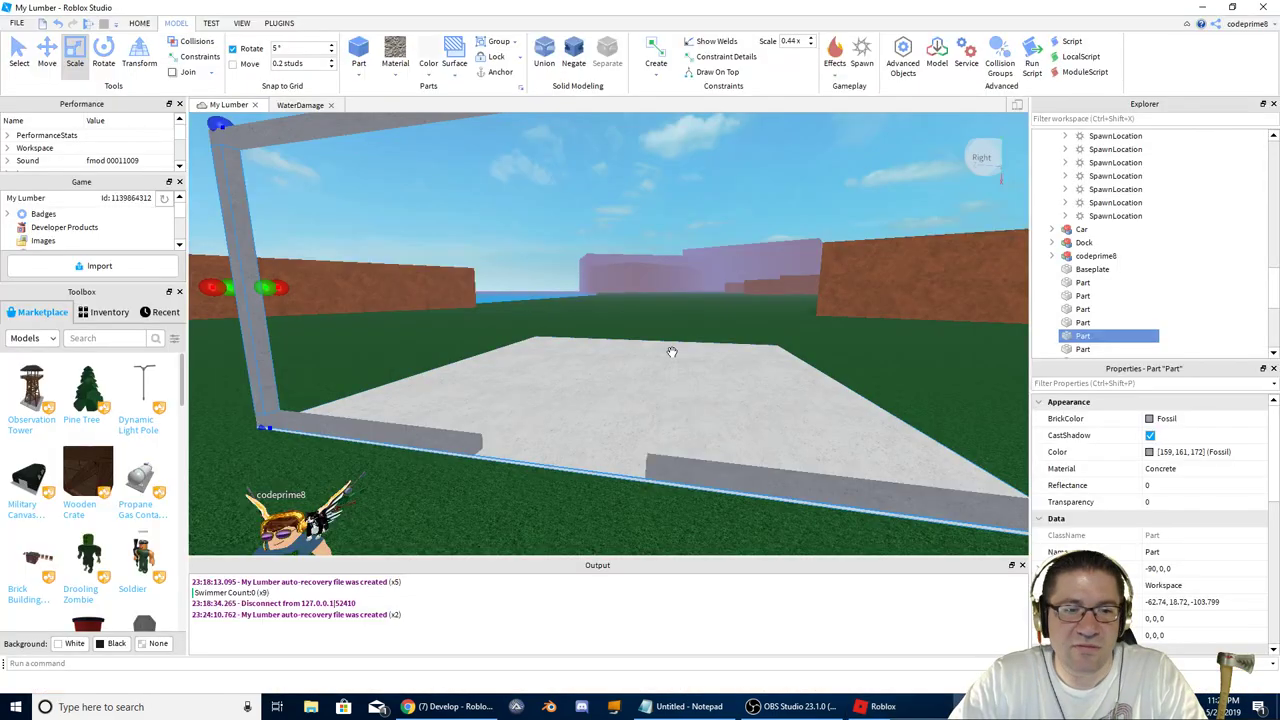
Step: Back in Roblox Studio, duplicate the adjusted corner post in place as the base for a window frame piece
{"action": "right_click_drag", "start_coordinate": [671, 351], "coordinate": [671, 353]}
{"action": "key", "text": "s"}
{"action": "key", "text": "w"}
{"action": "key", "text": "ctrl+d"}
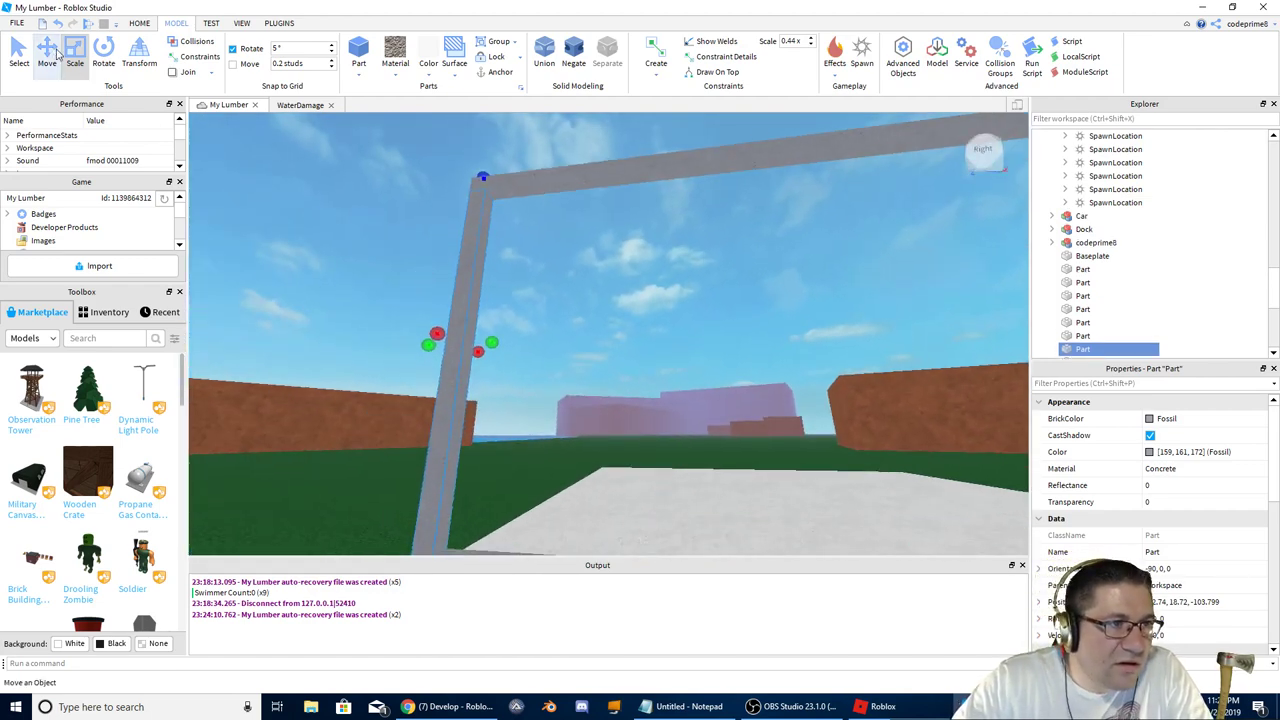
{"action": "left_click", "coordinate": [395, 75]}
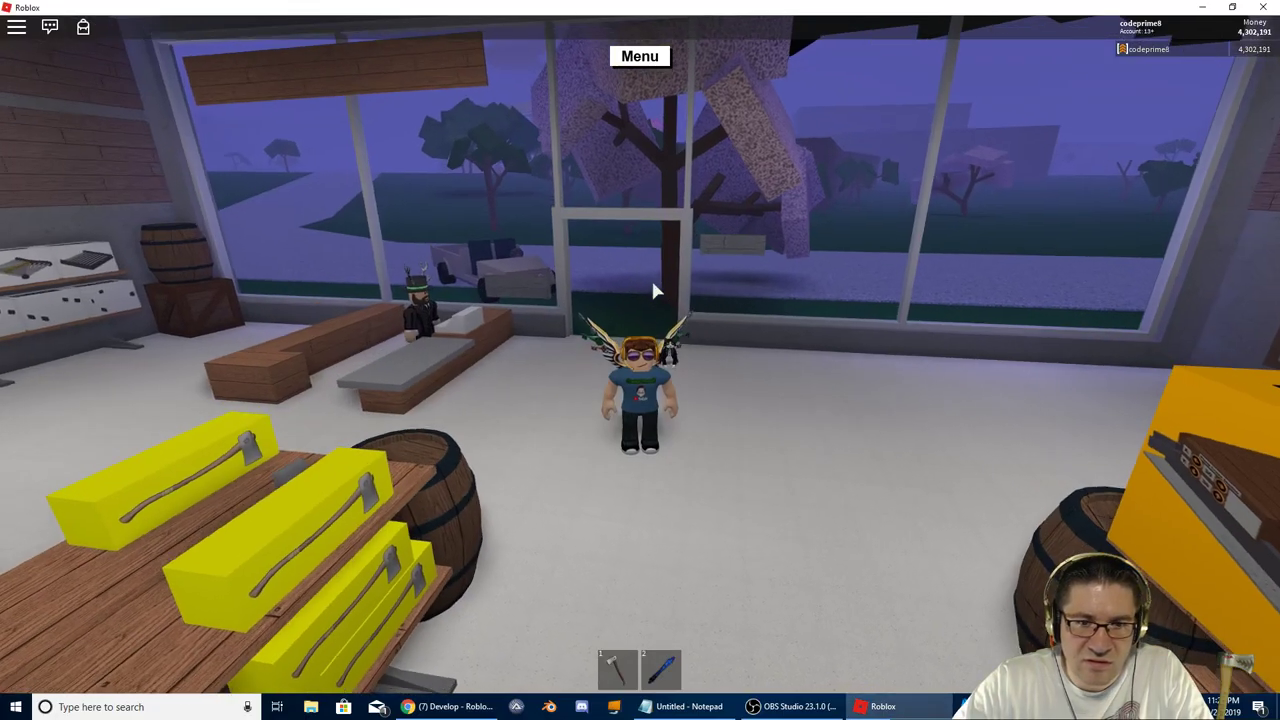
Step: Examine up close how the window frame sits on the low wall in the Roblox reference store
{"action": "key", "text": "w"}
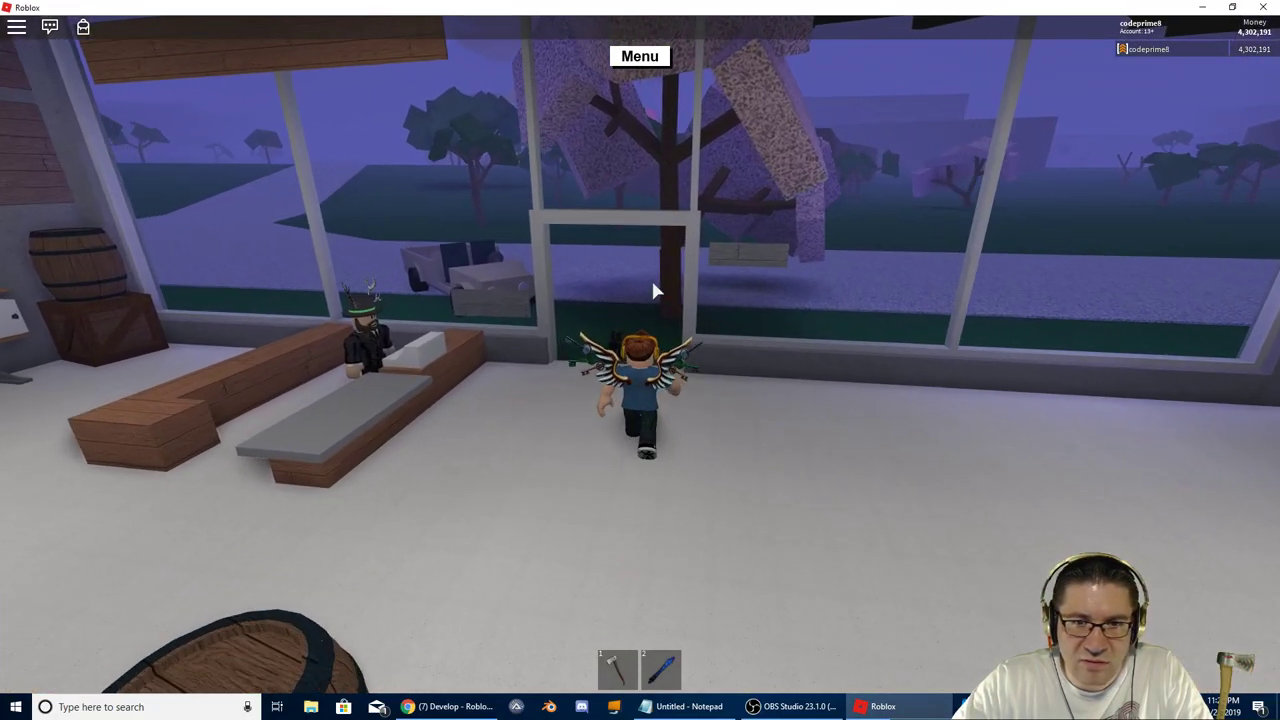
{"action": "scroll", "coordinate": [652, 291], "scroll_direction": "up", "scroll_amount": 5}
{"action": "key", "text": "w"}
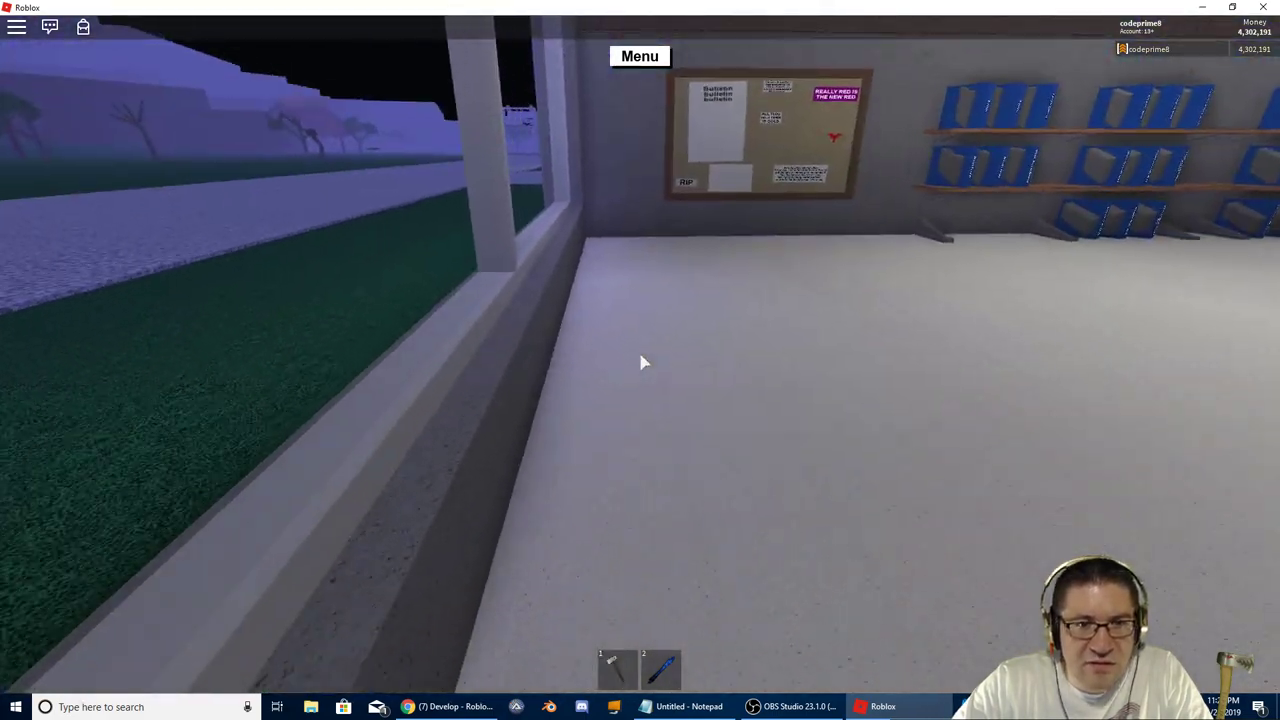
{"action": "key", "text": "w"}
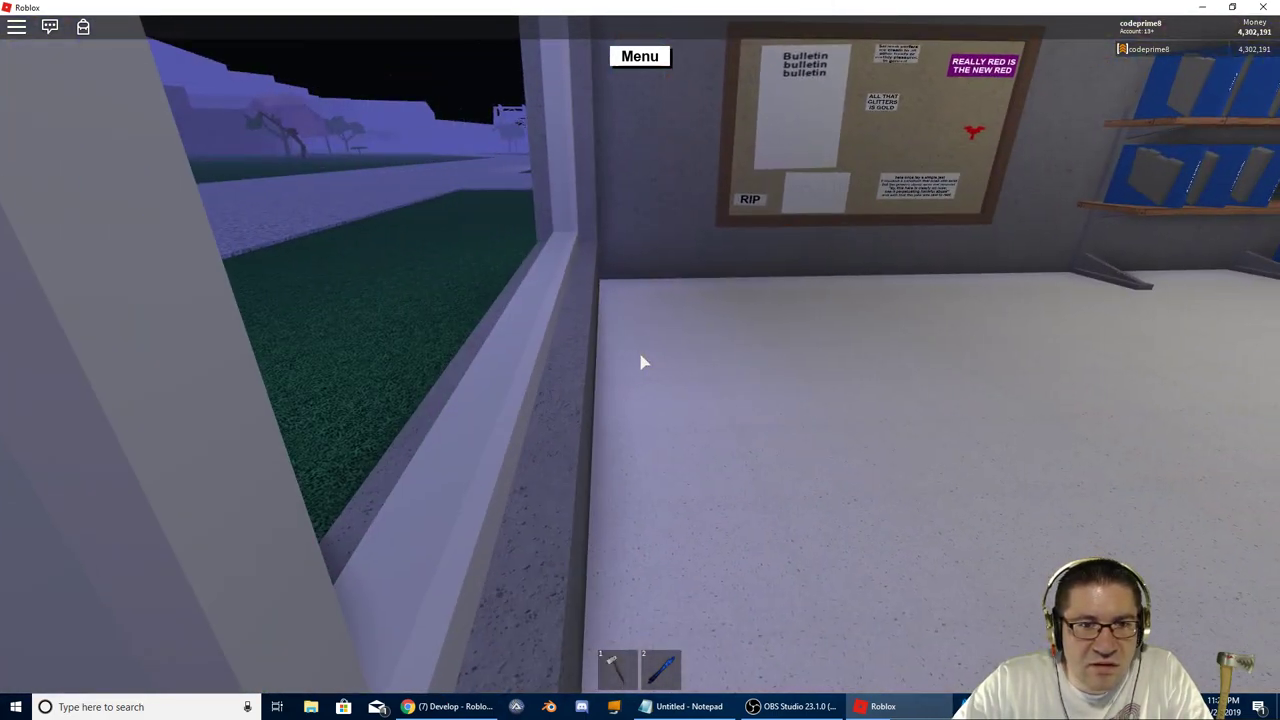
{"action": "key", "text": "w"}
{"action": "key", "text": "alt+Tab"}
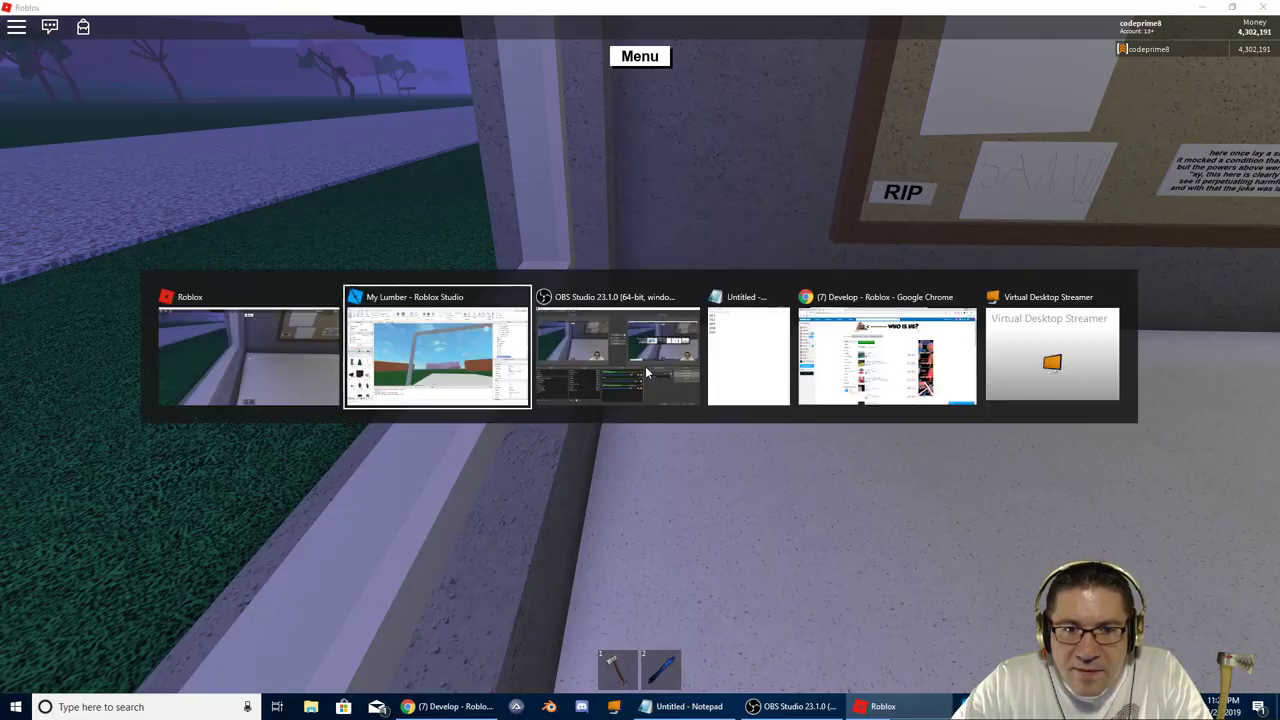
Step: Set the duplicated post's material to Smooth Plastic and its color to Institutional white
{"action": "left_click", "coordinate": [395, 74]}
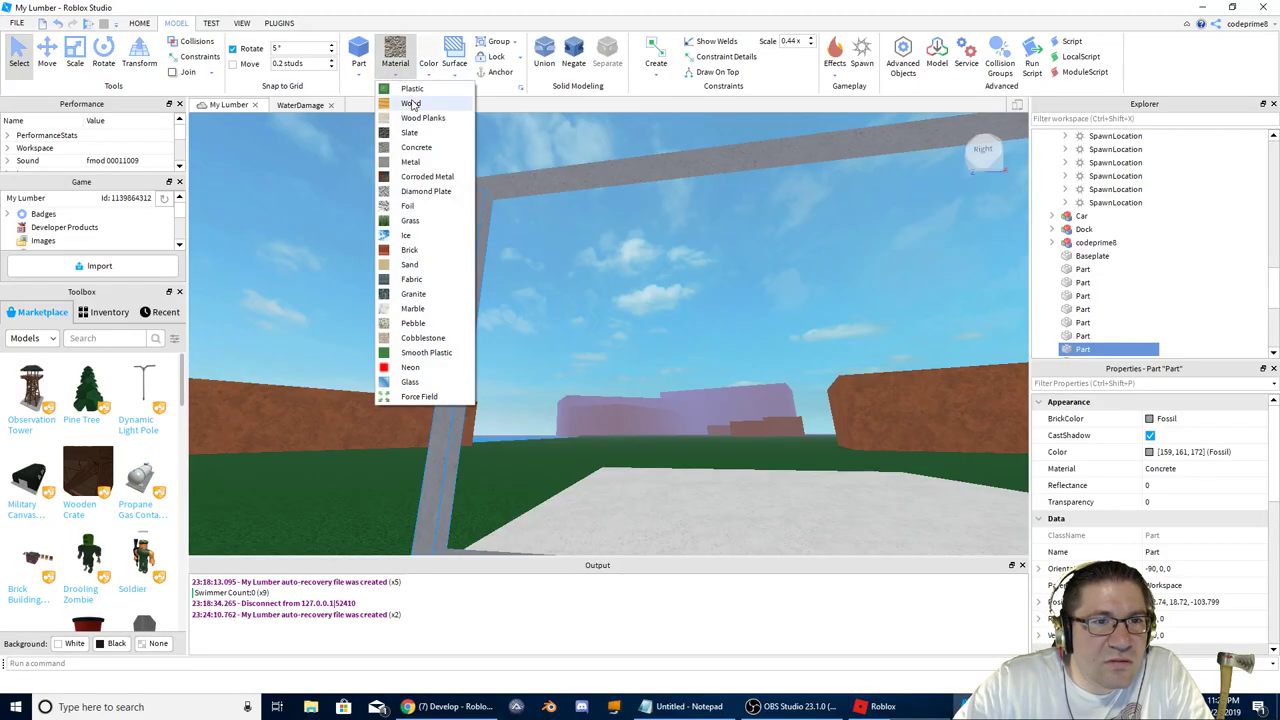
{"action": "left_click", "coordinate": [427, 353]}
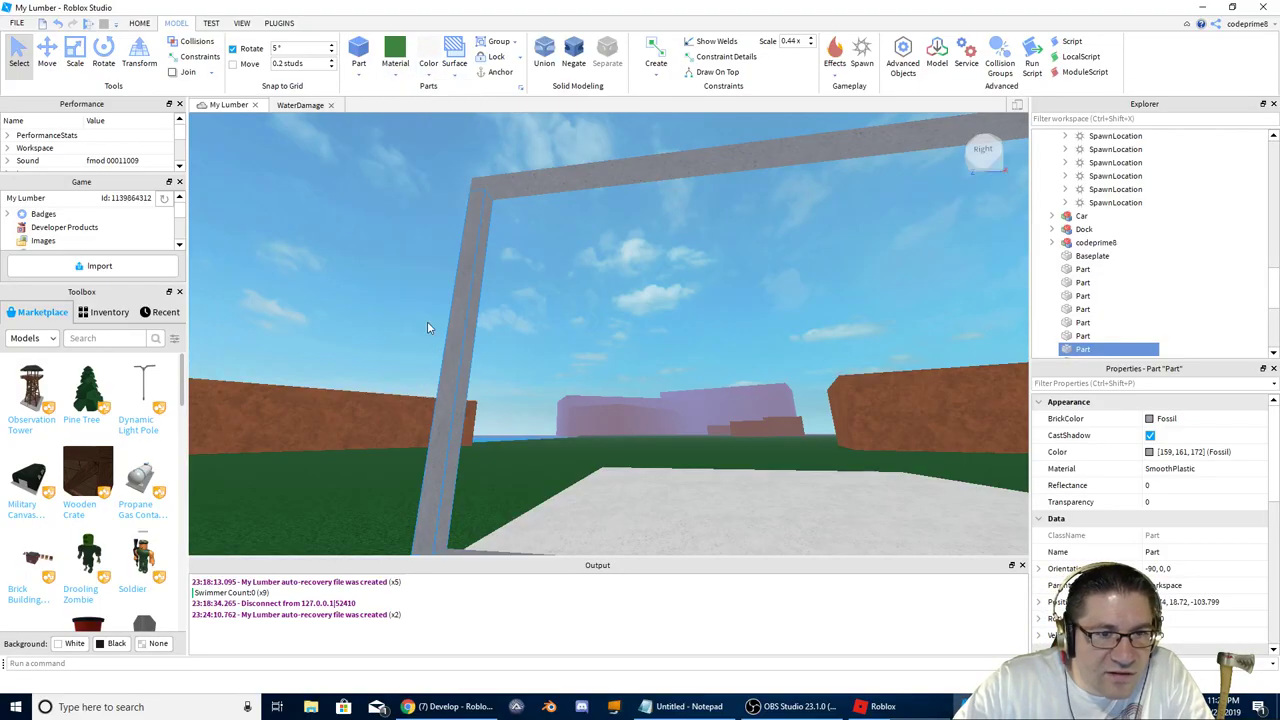
{"action": "left_click", "coordinate": [432, 76]}
{"action": "left_click", "coordinate": [632, 313]}
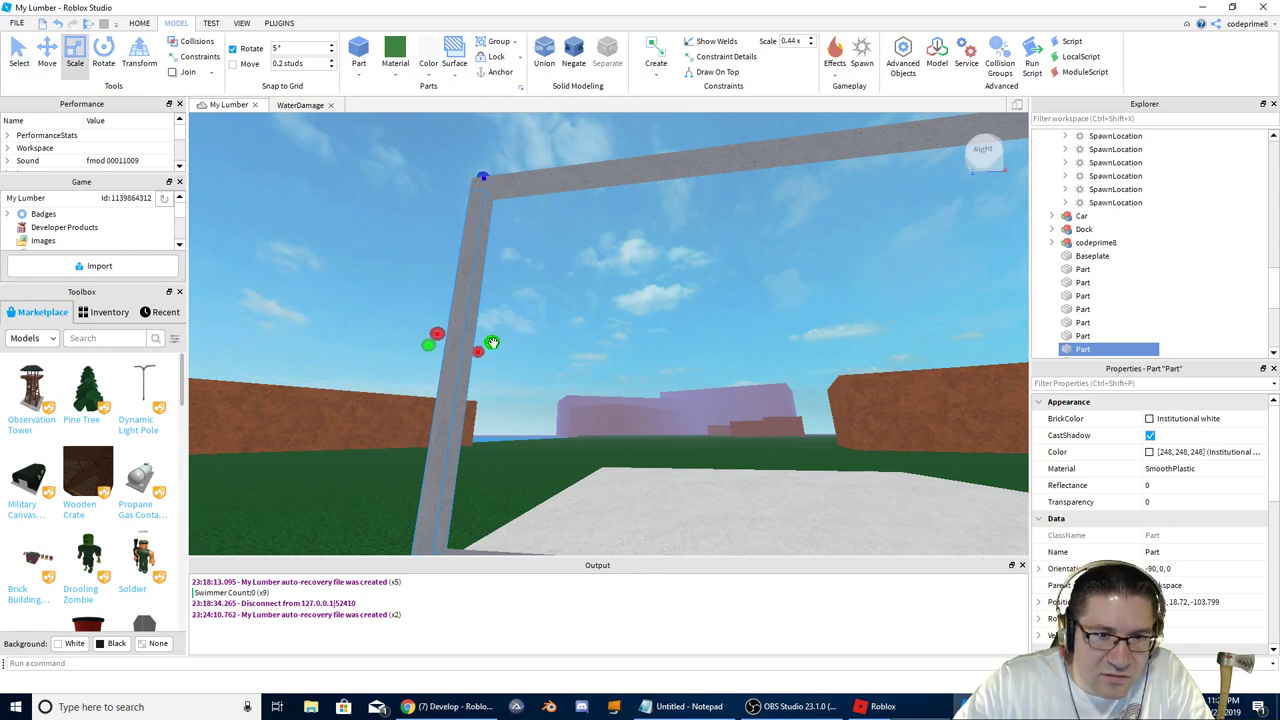
{"action": "left_click_drag", "start_coordinate": [492, 343], "coordinate": [499, 344]}
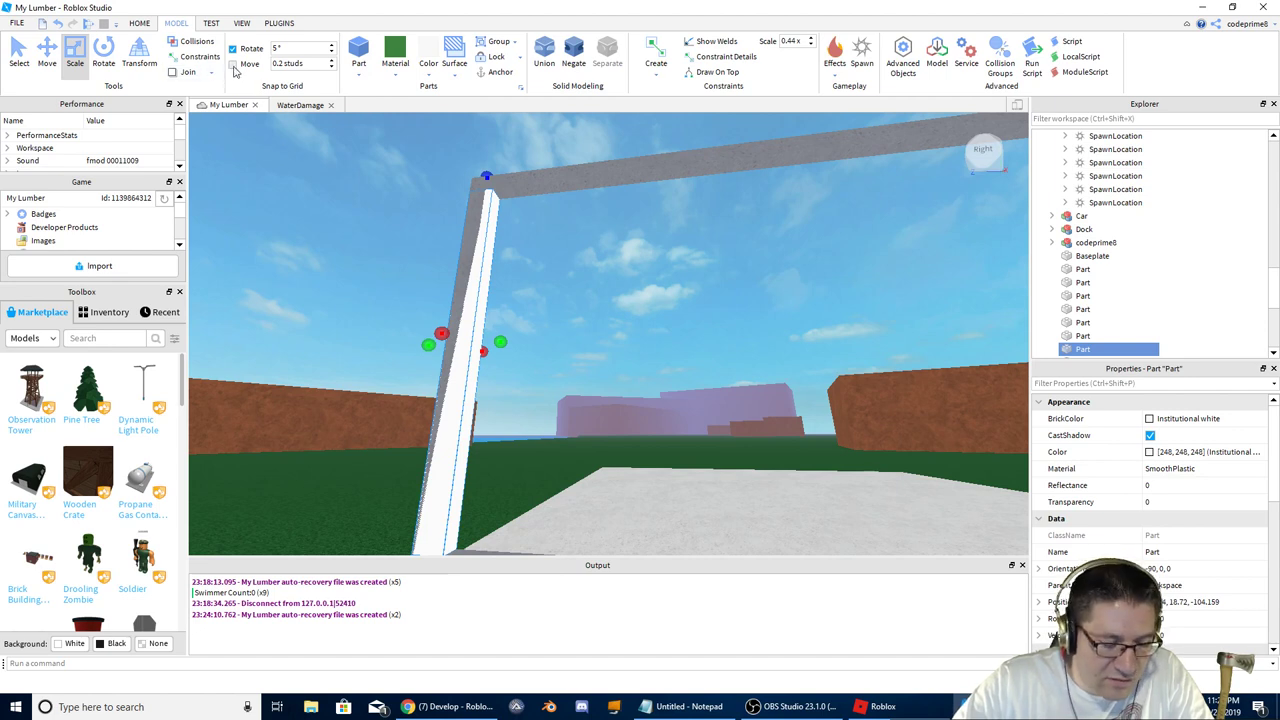
{"action": "key", "text": "ctrl+z"}
{"action": "key", "text": "ctrl+z"}
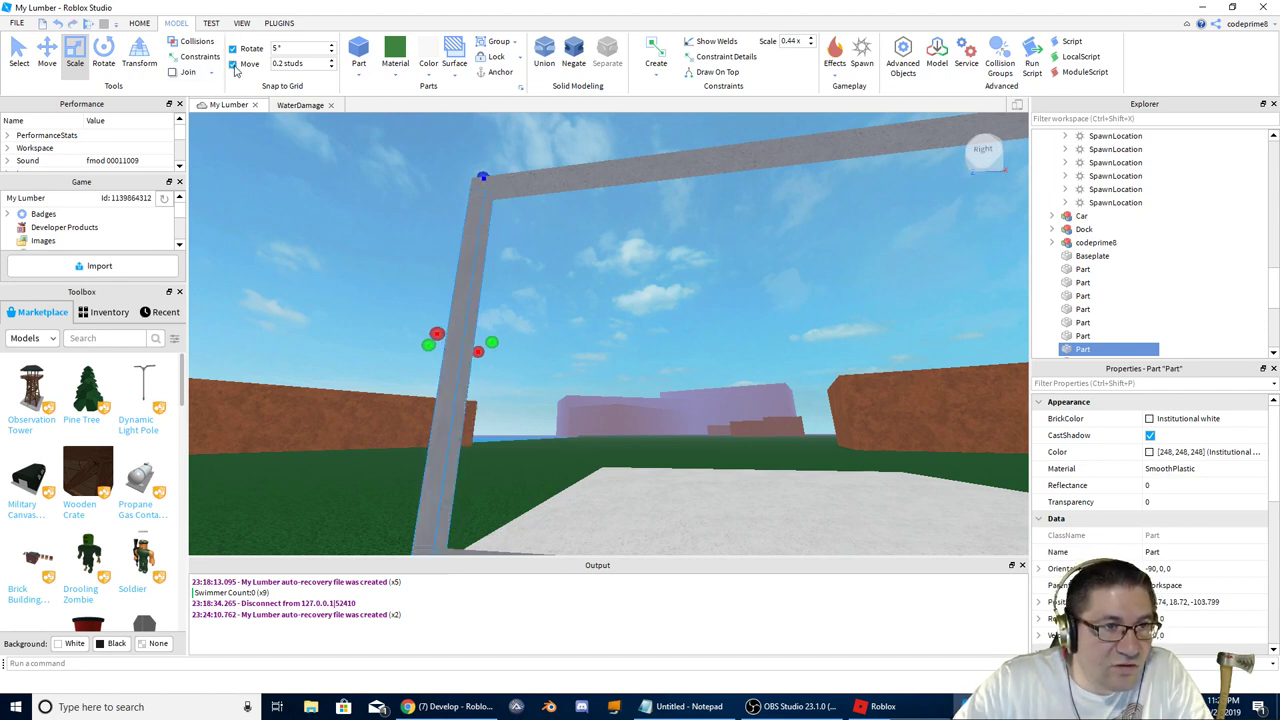
Step: Enable 0.2-stud movement snapping and scale the white copy into a strip along the inner side of the corner post
{"action": "left_click_drag", "start_coordinate": [492, 342], "coordinate": [508, 343]}
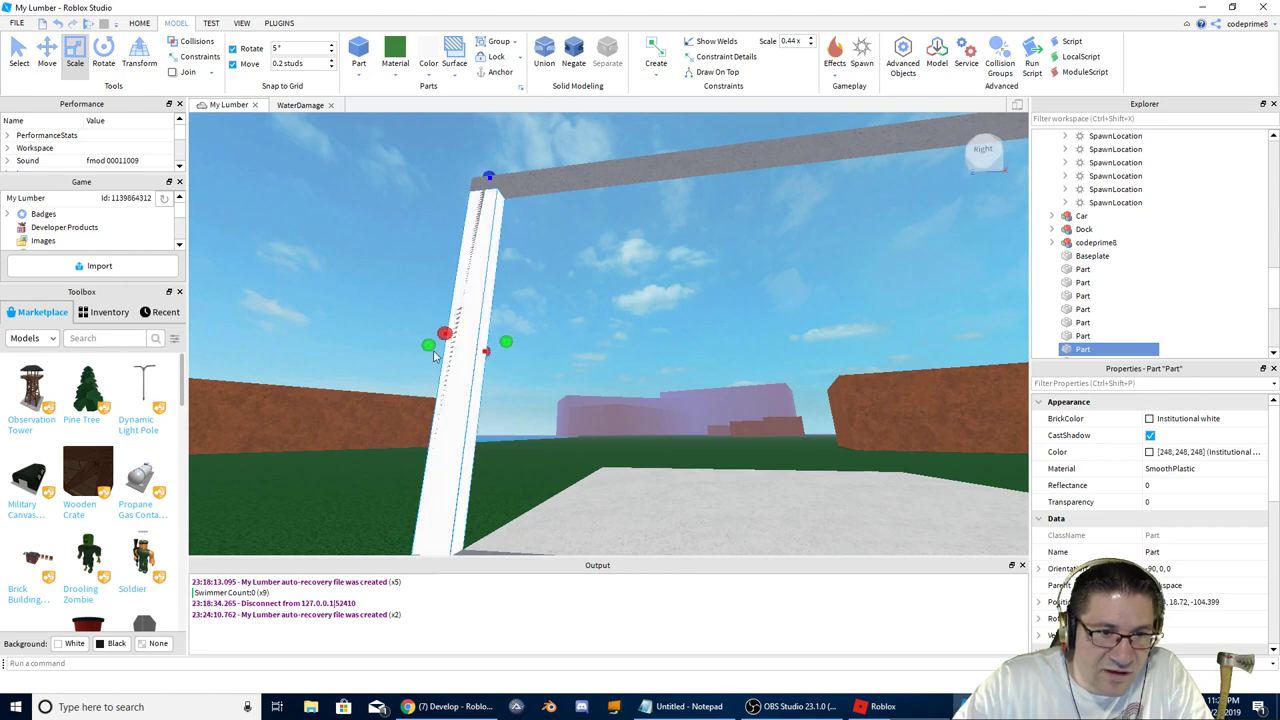
{"action": "left_click_drag", "start_coordinate": [427, 345], "coordinate": [462, 345]}
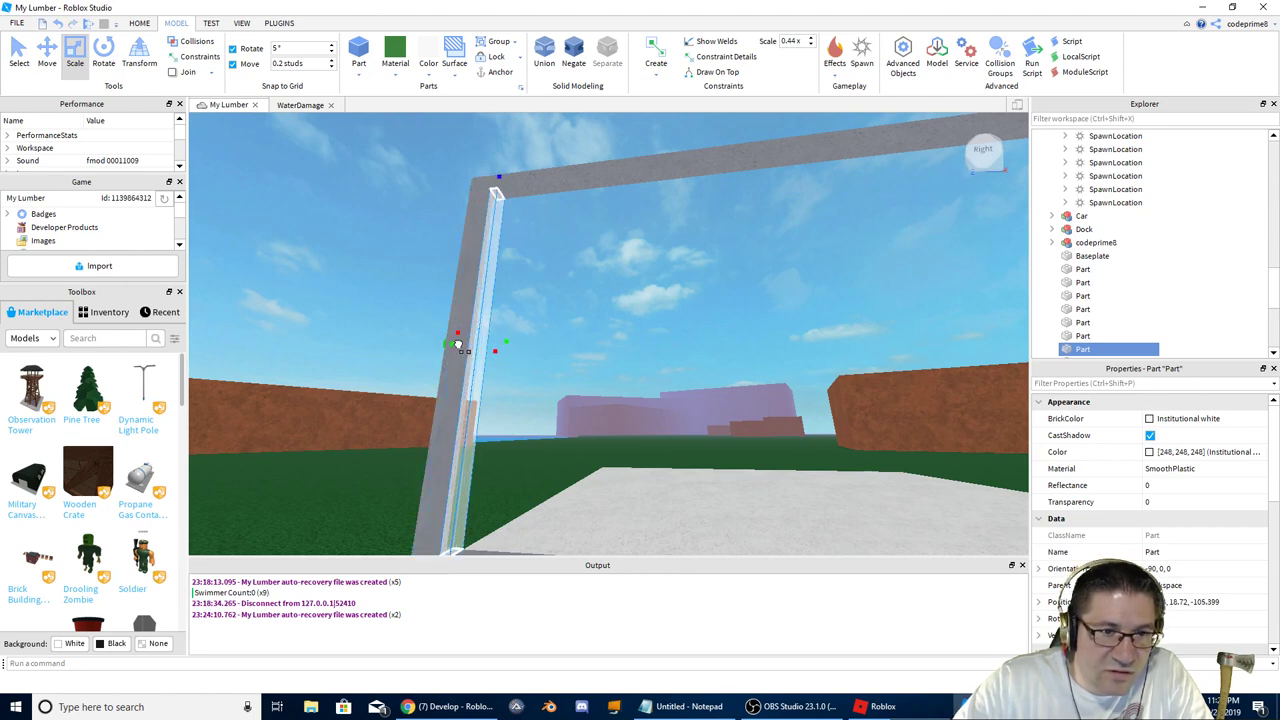
{"action": "right_click_drag", "start_coordinate": [452, 358], "coordinate": [452, 358]}
{"action": "key", "text": "w"}
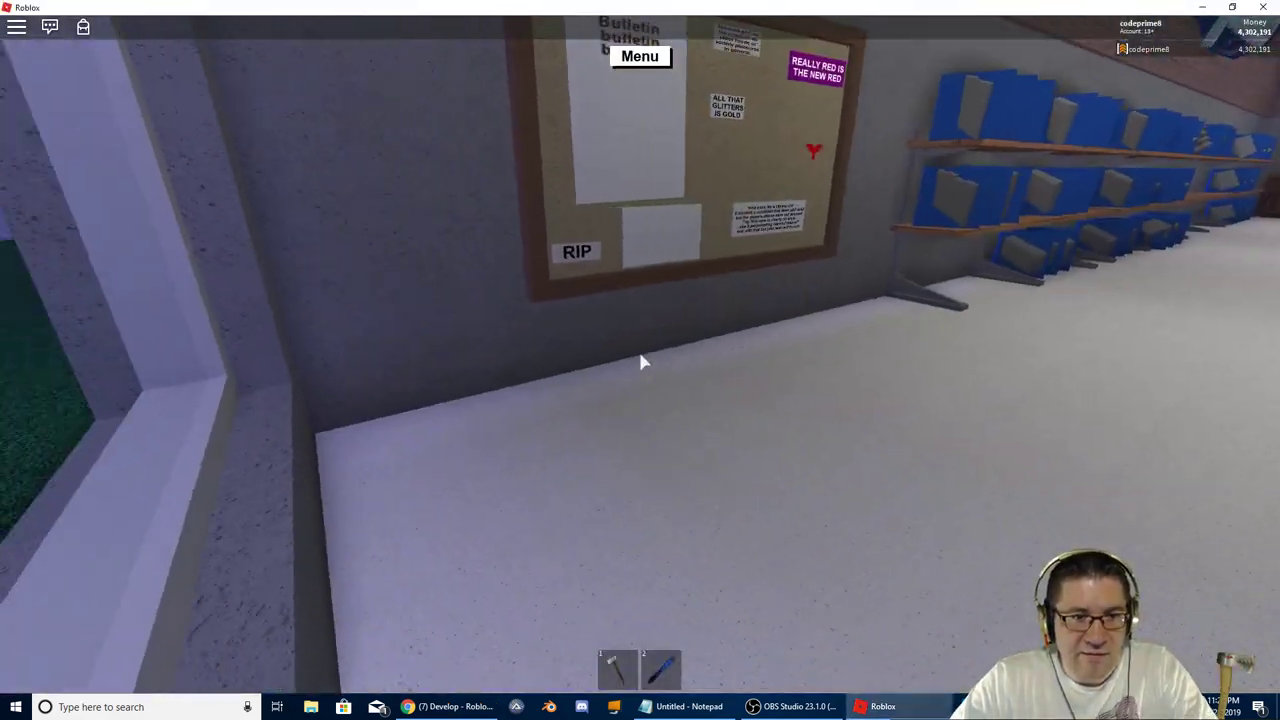
{"action": "right_click_drag", "start_coordinate": [640, 358], "coordinate": [640, 362]}
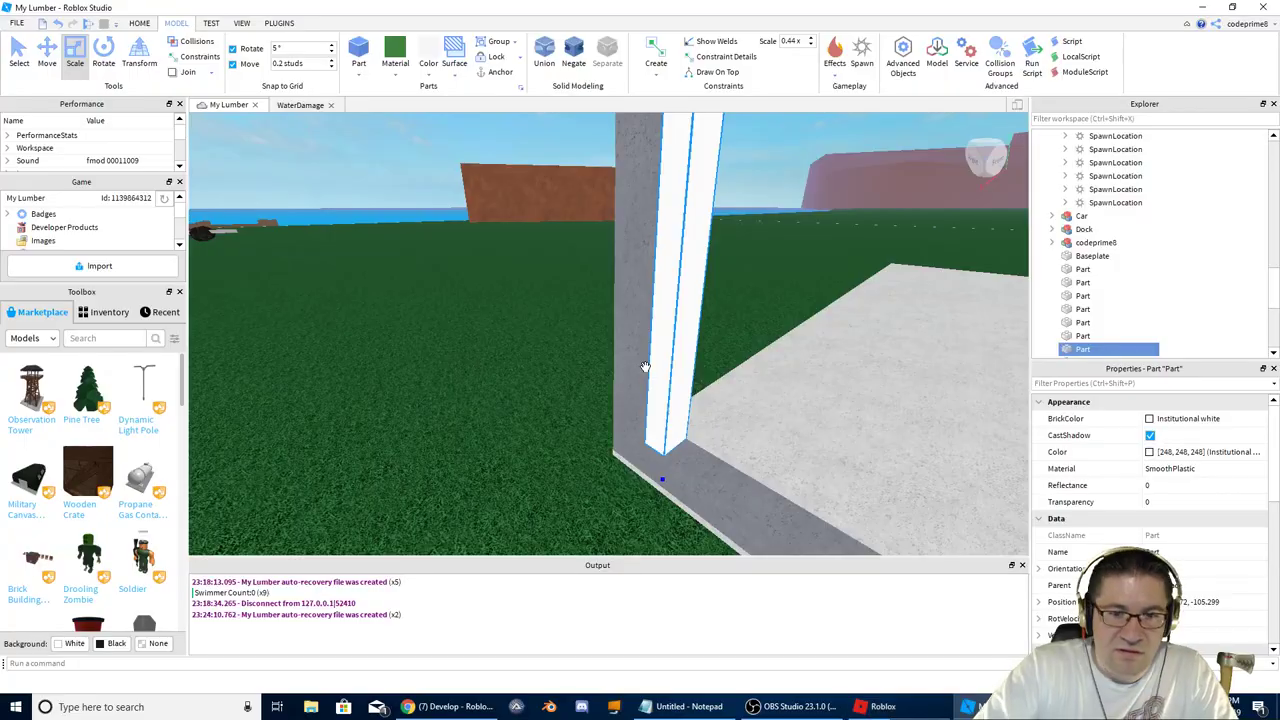
Step: Reduce the white strip's depth equally from both sides so it is thinner than the corner post
{"action": "right_click_drag", "start_coordinate": [677, 358], "coordinate": [676, 352]}
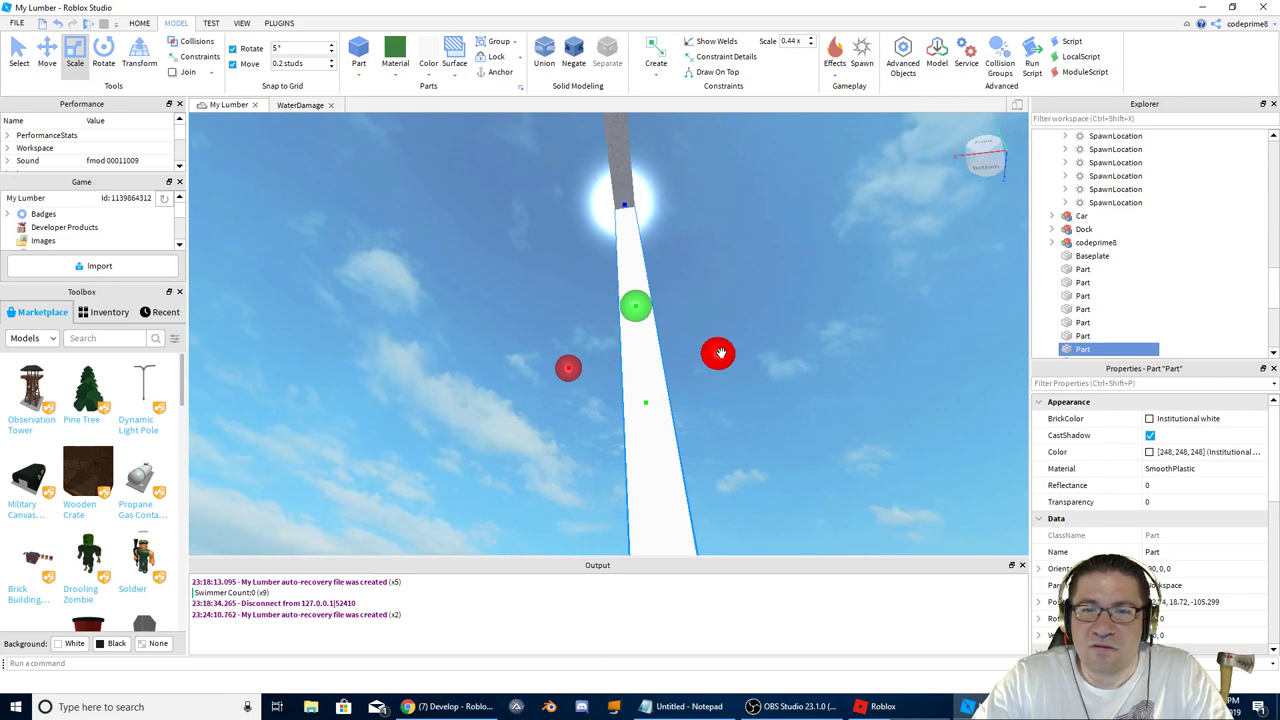
{"action": "left_click_drag", "start_coordinate": [720, 355], "coordinate": [710, 356]}
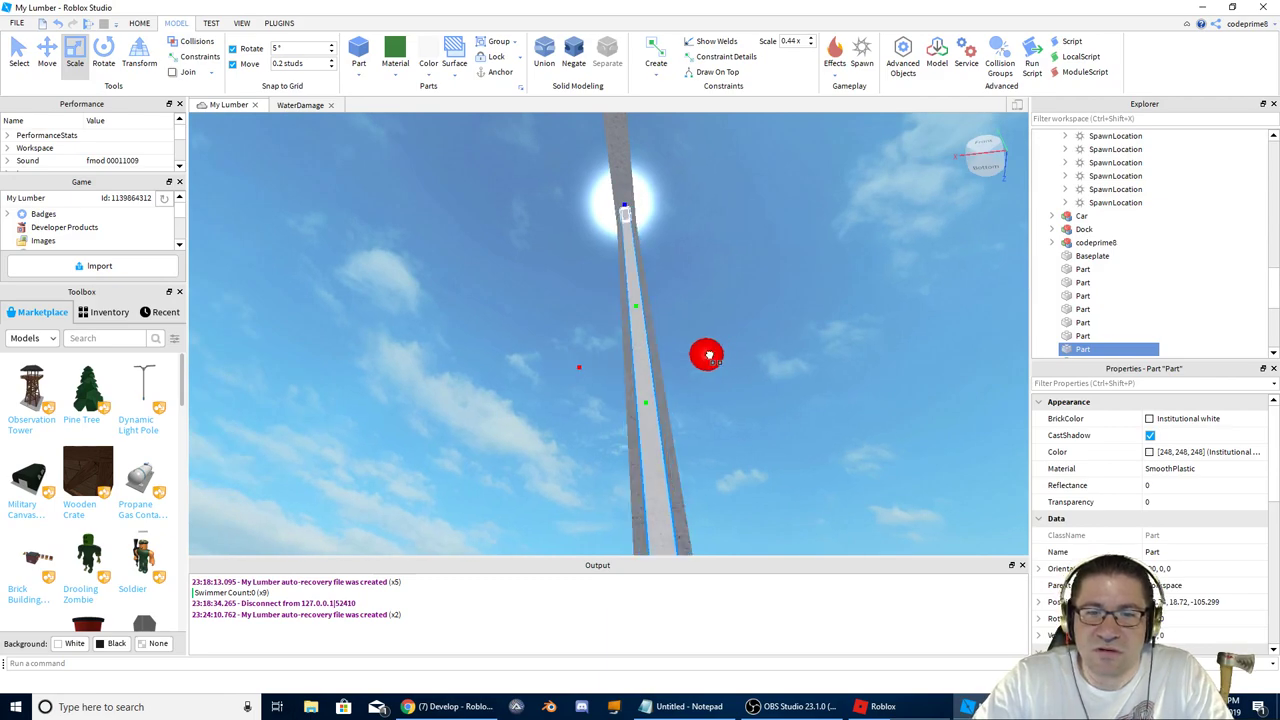
{"action": "right_click_drag", "start_coordinate": [708, 355], "coordinate": [700, 395]}
{"action": "left_click_drag", "start_coordinate": [697, 311], "coordinate": [699, 311]}
Step: Narrow the white strip's width, move it toward the corner post and deselect it
{"action": "key", "text": "a"}
{"action": "right_click_drag", "start_coordinate": [675, 333], "coordinate": [676, 333]}
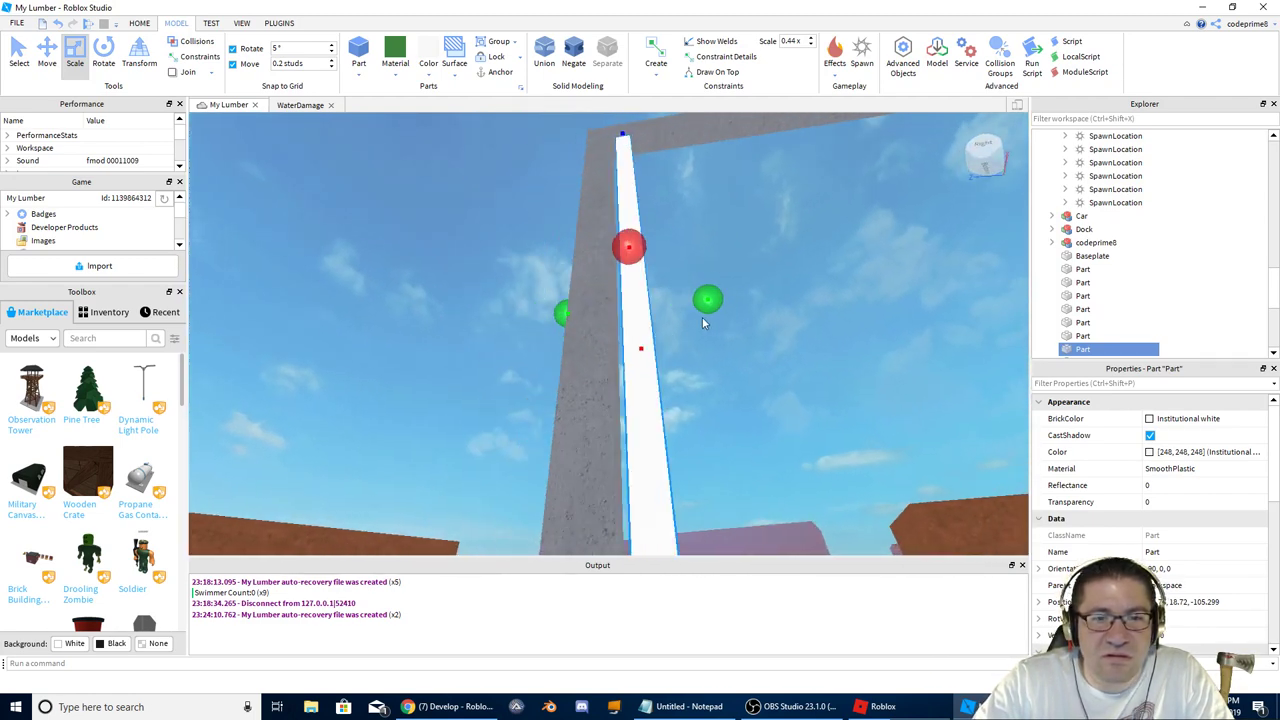
{"action": "left_click_drag", "start_coordinate": [712, 300], "coordinate": [697, 297]}
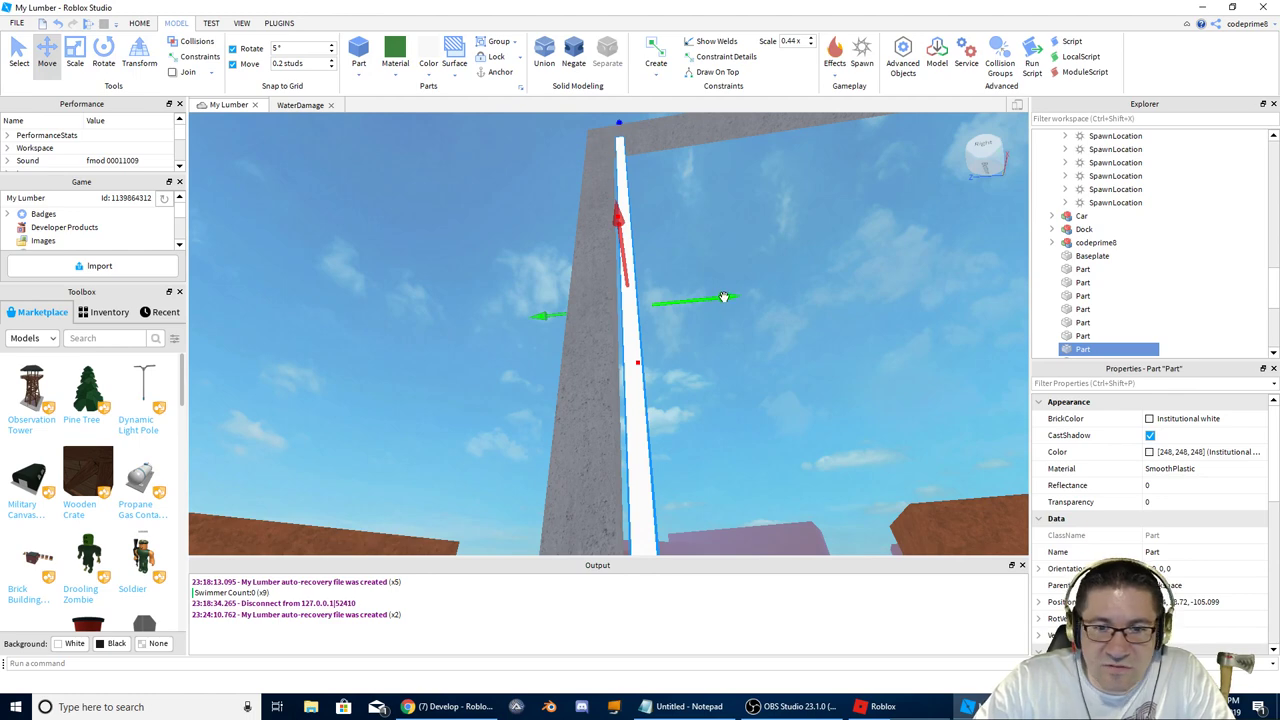
{"action": "left_click_drag", "start_coordinate": [724, 297], "coordinate": [716, 296]}
{"action": "right_click_drag", "start_coordinate": [716, 296], "coordinate": [716, 295]}
{"action": "left_click", "coordinate": [726, 241]}
{"action": "right_click_drag", "start_coordinate": [726, 241], "coordinate": [711, 353]}
Step: Compare the white strip beside the corner post with the reference store's window frame and set its color to Mid gray
{"action": "key", "text": "alt+Tab"}
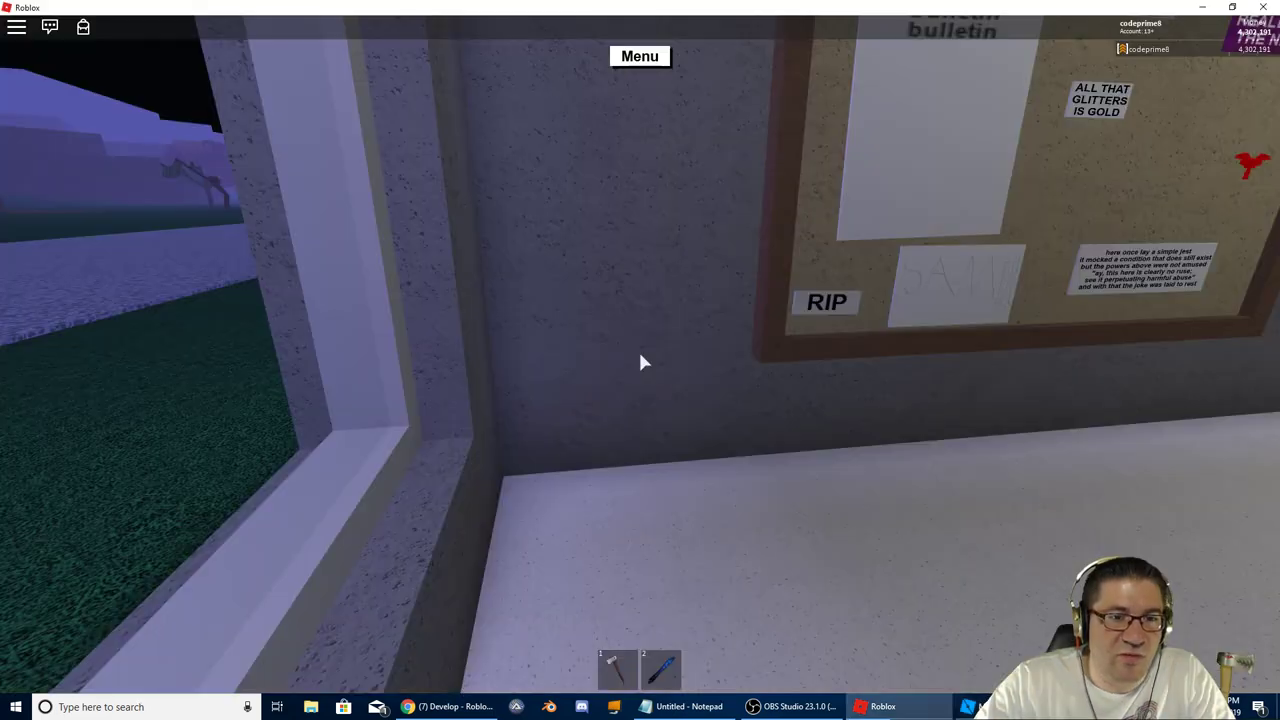
{"action": "key", "text": "alt+Tab"}
{"action": "left_click", "coordinate": [608, 289]}
{"action": "right_click_drag", "start_coordinate": [608, 289], "coordinate": [642, 354]}
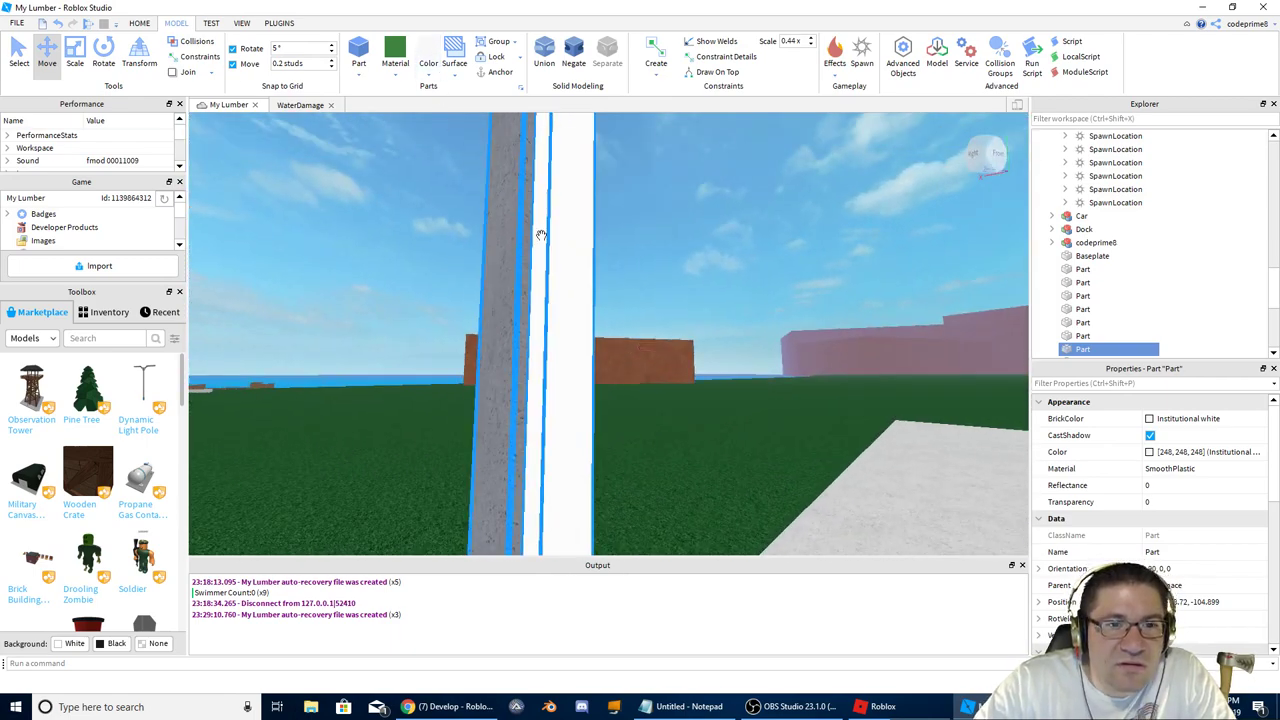
{"action": "left_click", "coordinate": [428, 66]}
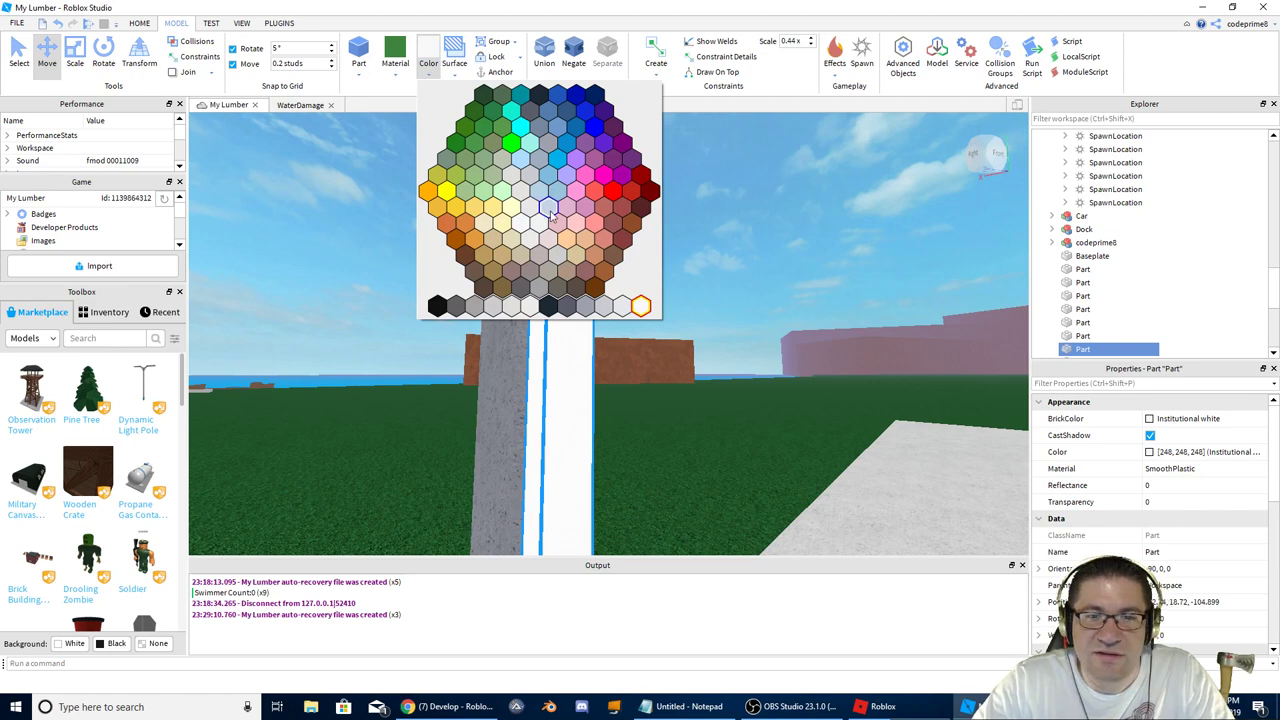
{"action": "left_click", "coordinate": [622, 307]}
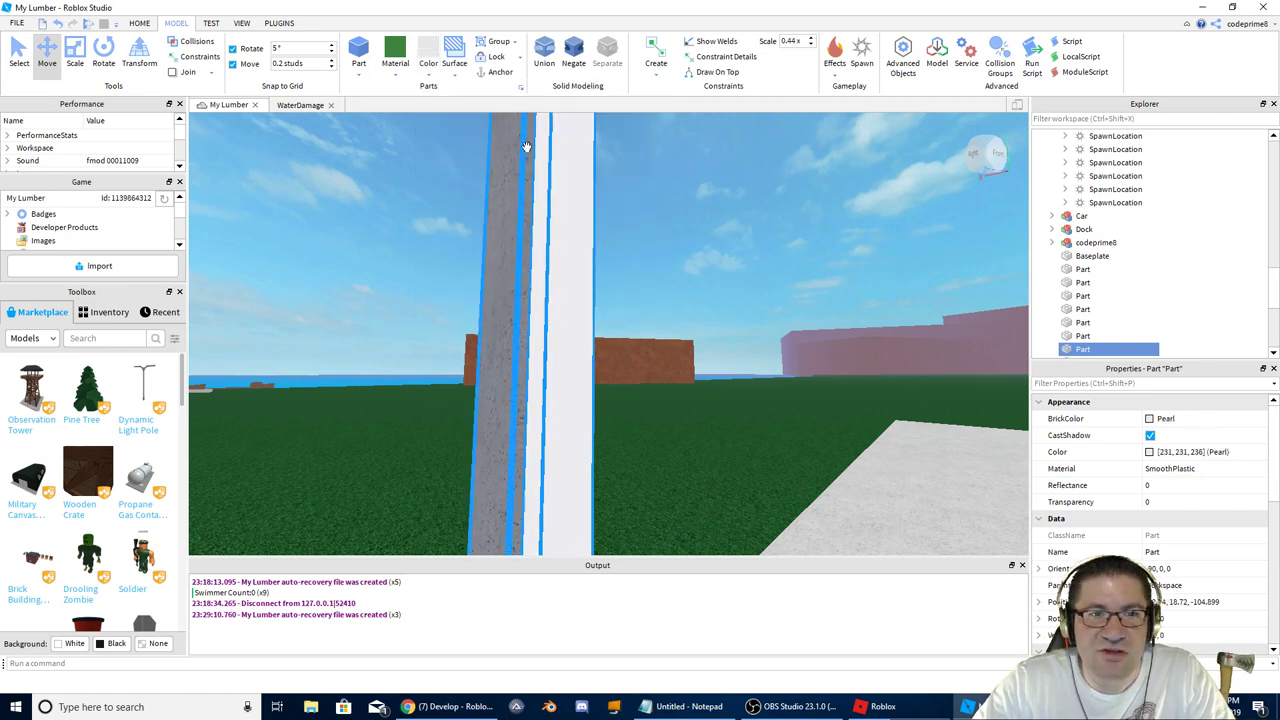
{"action": "left_click", "coordinate": [428, 66]}
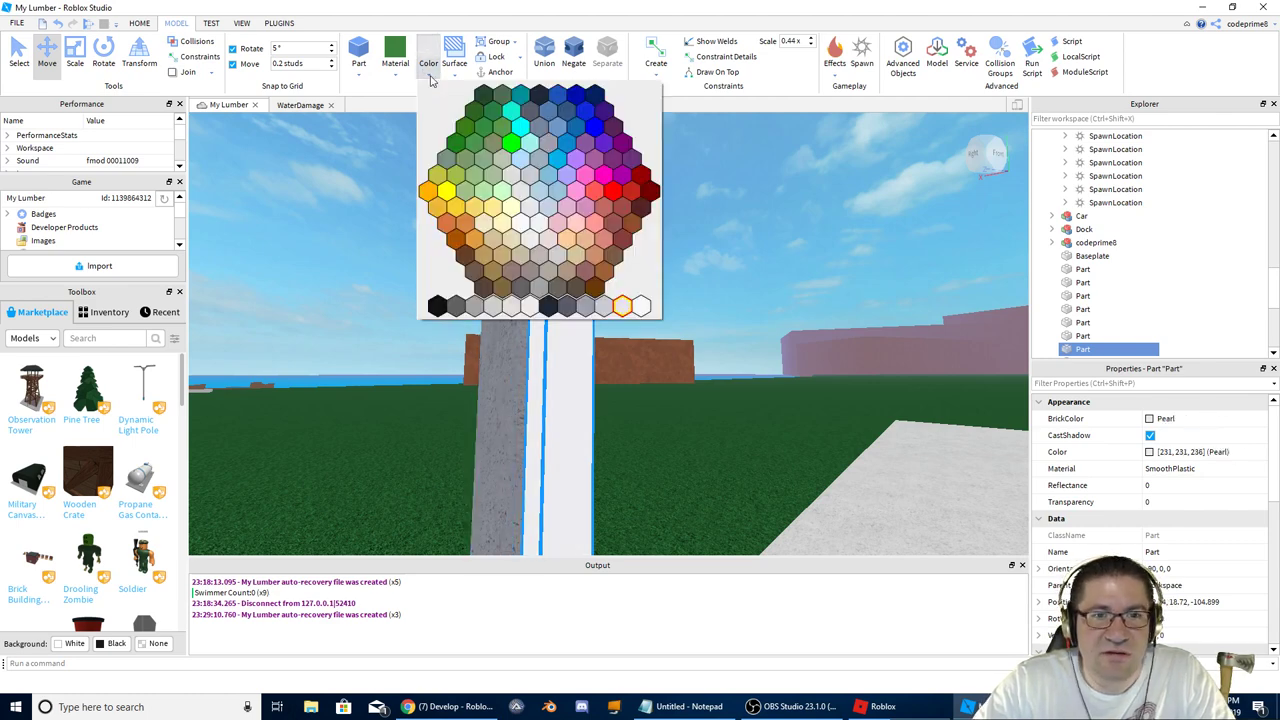
{"action": "left_click", "coordinate": [510, 307]}
{"action": "left_click", "coordinate": [427, 72]}
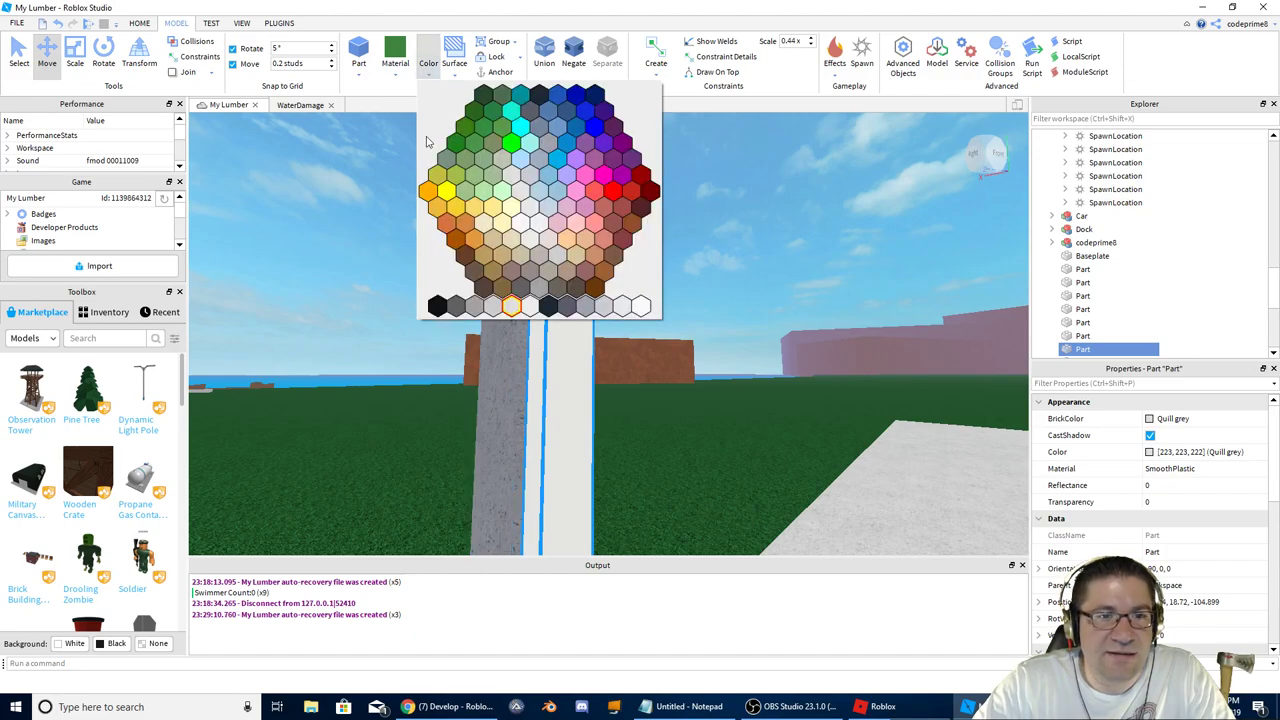
{"action": "left_click", "coordinate": [499, 313]}
{"action": "right_click_drag", "start_coordinate": [645, 320], "coordinate": [646, 314]}
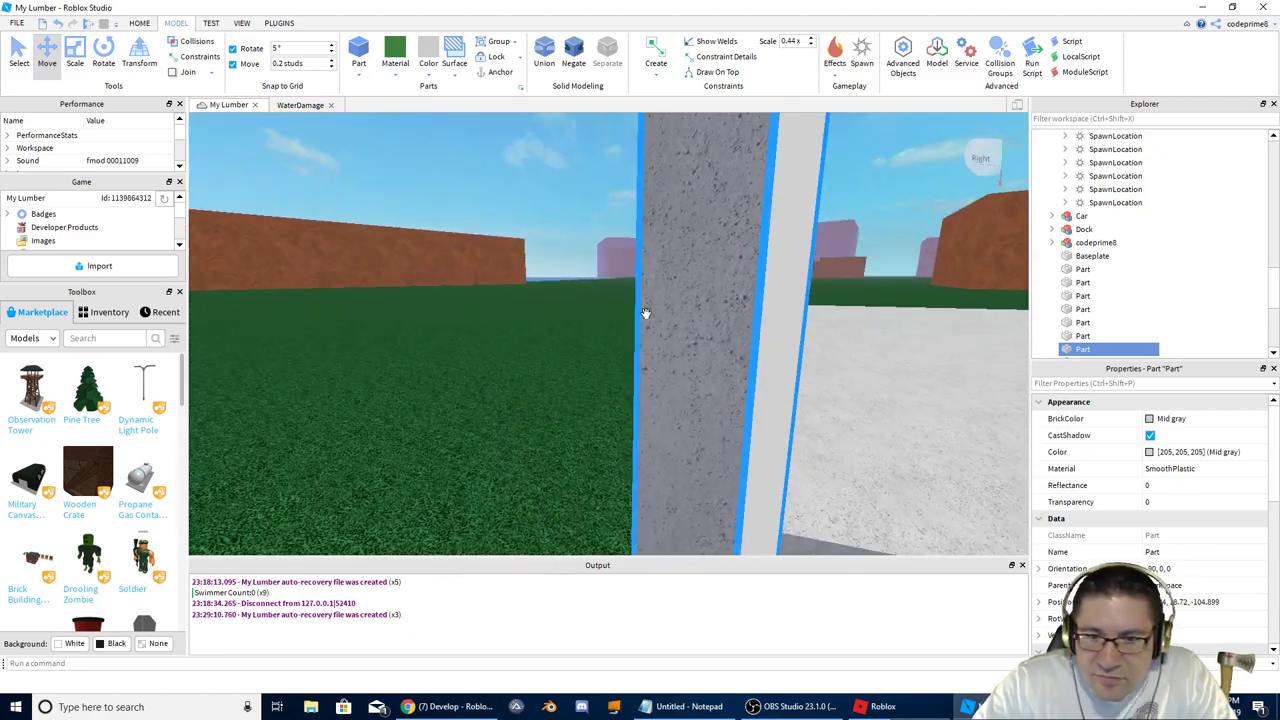
Step: Switch to the Roblox game and examine the spacing of the window bars and door frame across the store's front from inside
{"action": "left_click", "coordinate": [543, 295]}
{"action": "right_click_drag", "start_coordinate": [535, 304], "coordinate": [535, 305]}
{"action": "key", "text": "s"}
{"action": "key", "text": "d"}
{"action": "key", "text": "alt+Tab"}
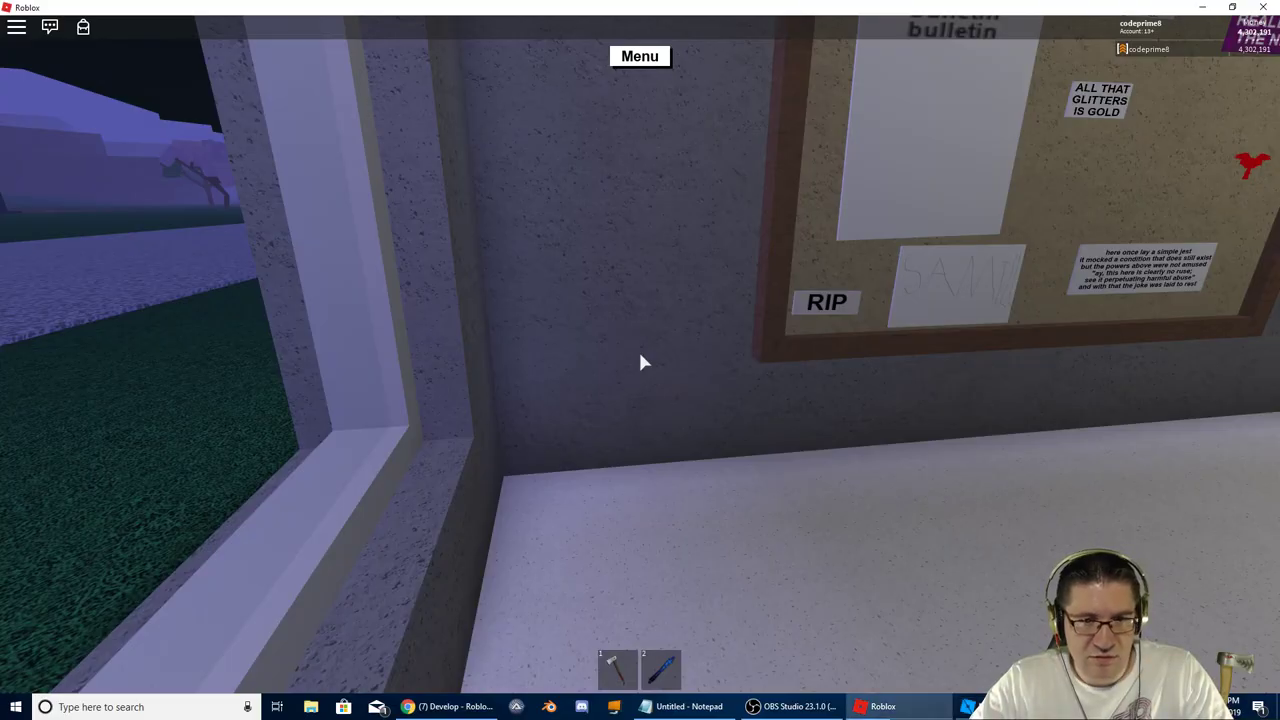
{"action": "scroll", "coordinate": [640, 357], "scroll_direction": "down", "scroll_amount": 4}
{"action": "key", "text": "s"}
{"action": "scroll", "coordinate": [640, 360], "scroll_direction": "down", "scroll_amount": 4}
{"action": "key", "text": "a"}
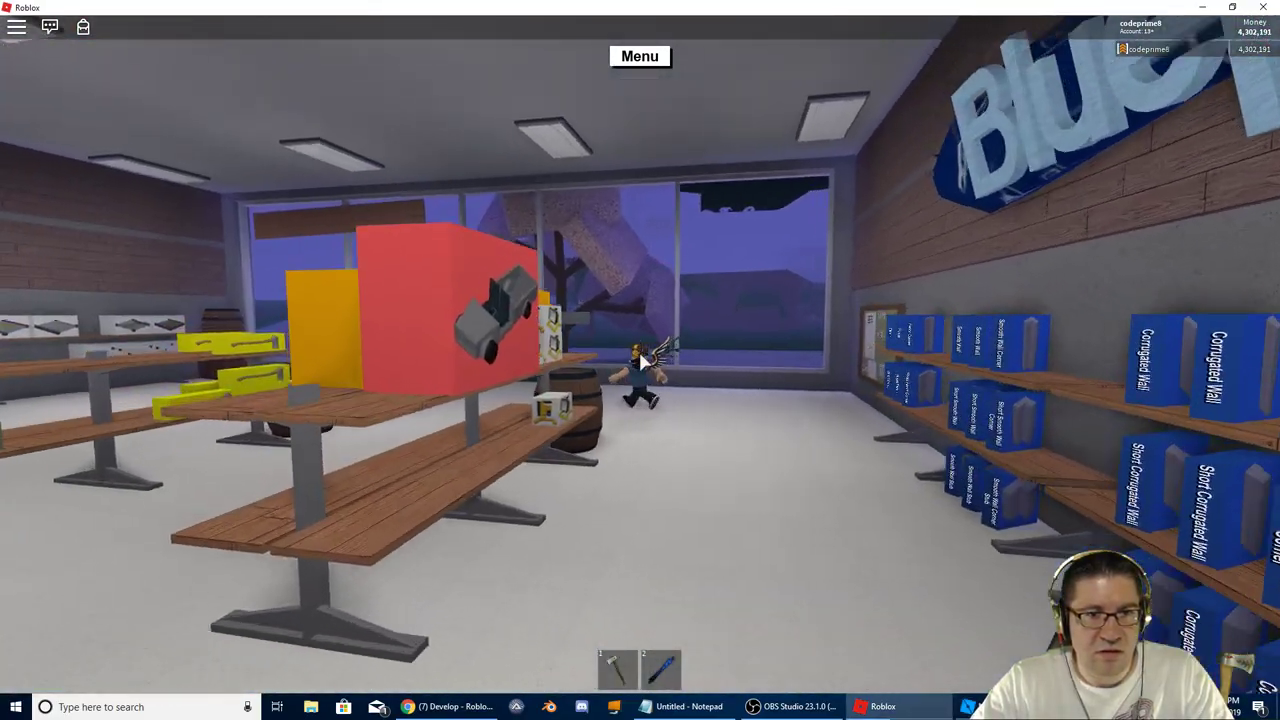
{"action": "right_click_drag", "start_coordinate": [641, 361], "coordinate": [646, 364]}
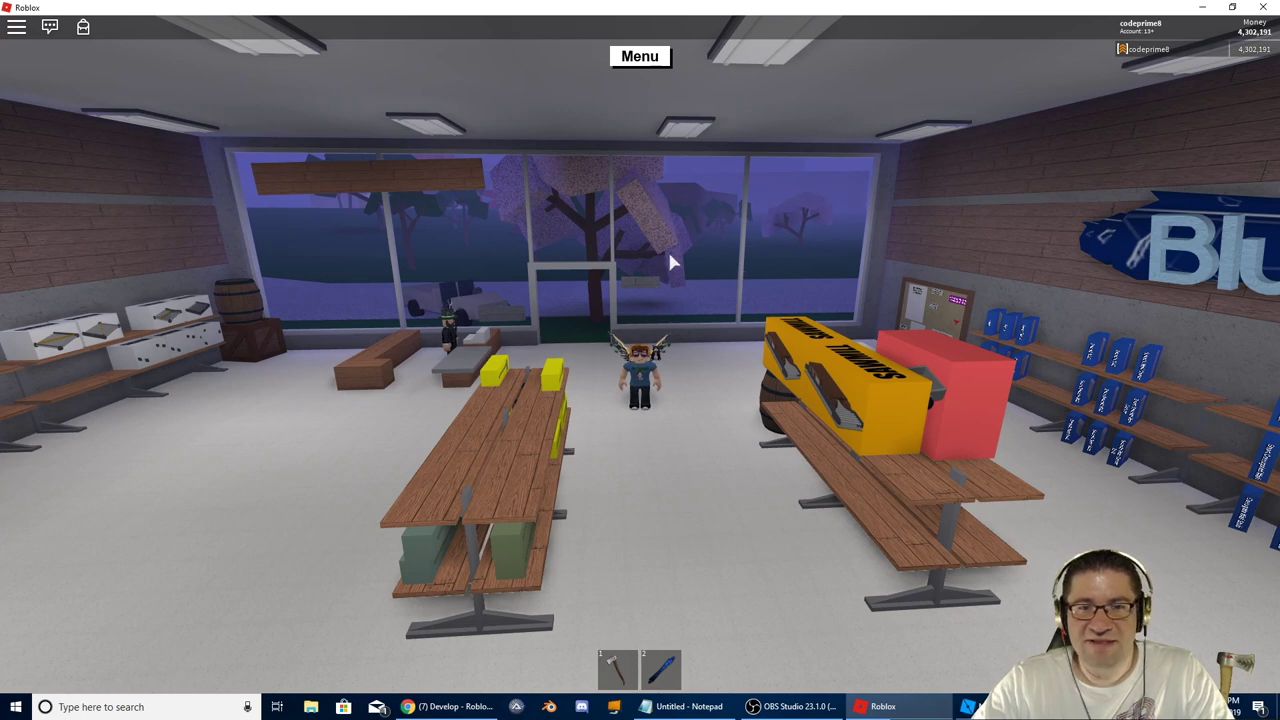
Step: Back in Roblox Studio, duplicate the Mid gray strip and move the copy against the inner side of the opposite corner post
{"action": "key", "text": "alt+Tab"}
{"action": "right_click_drag", "start_coordinate": [675, 276], "coordinate": [675, 276]}
{"action": "left_click", "coordinate": [375, 305]}
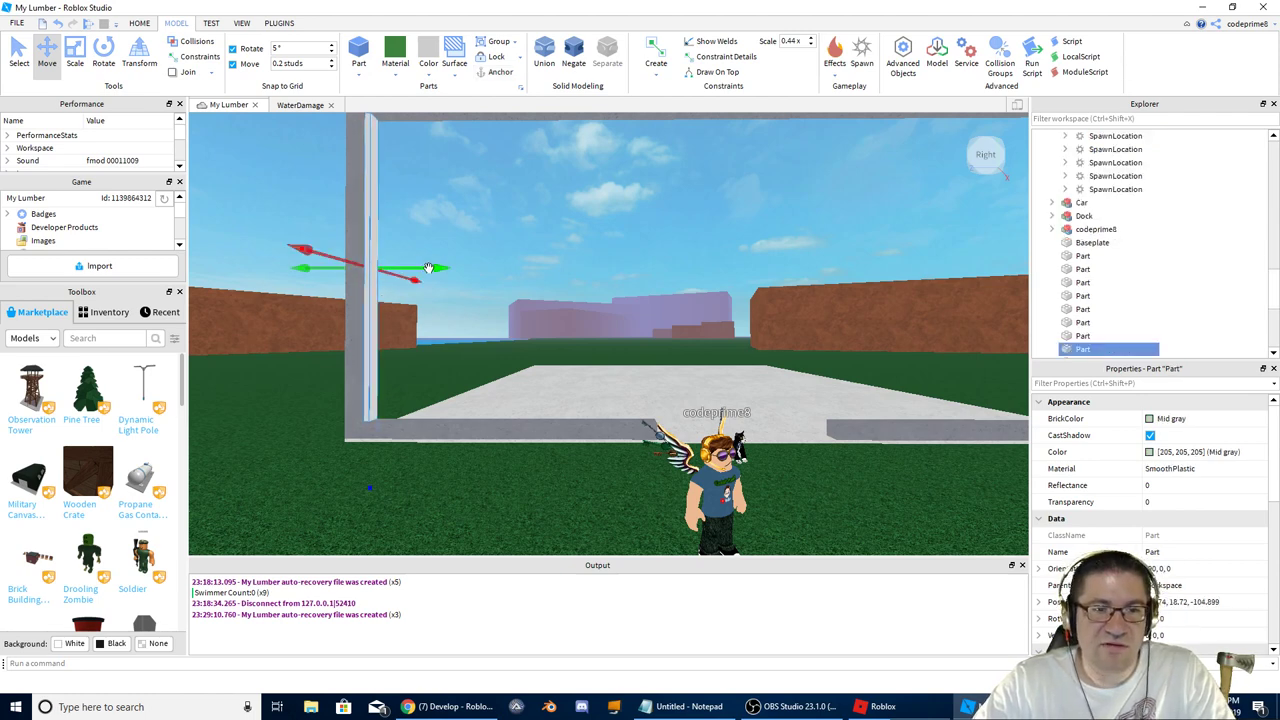
{"action": "left_click_drag", "start_coordinate": [428, 268], "coordinate": [892, 285]}
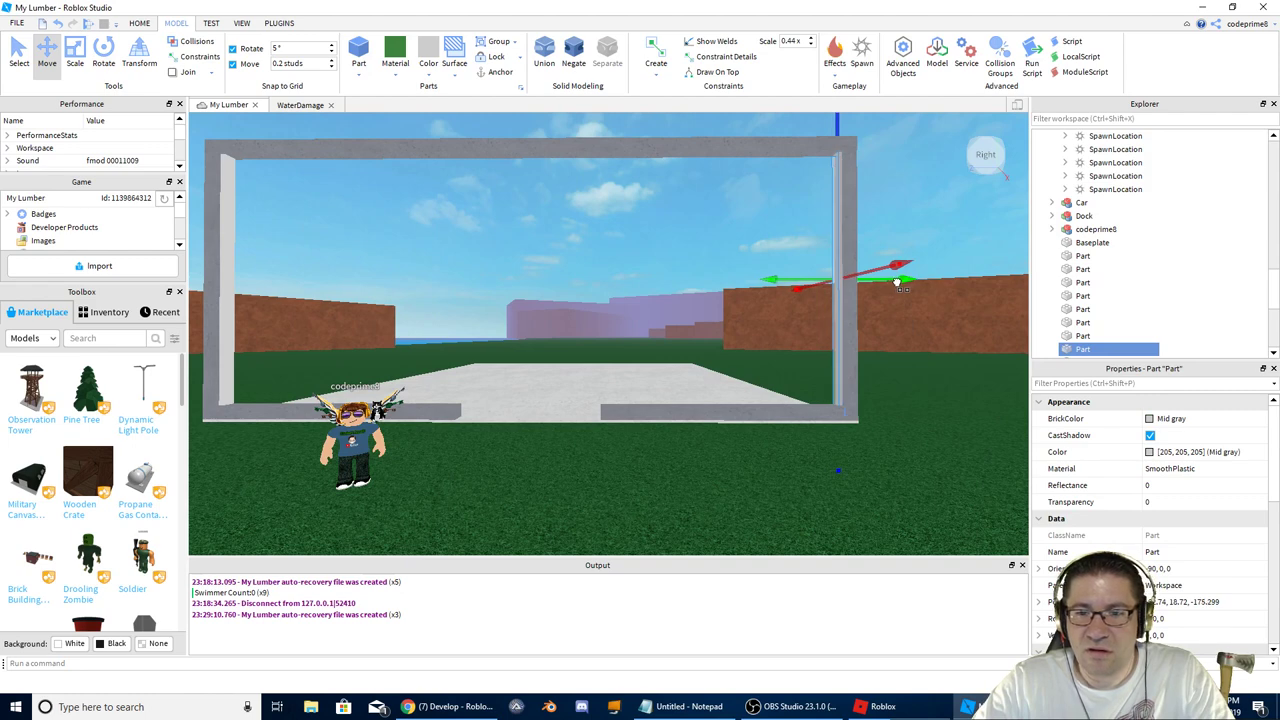
{"action": "key", "text": "f"}
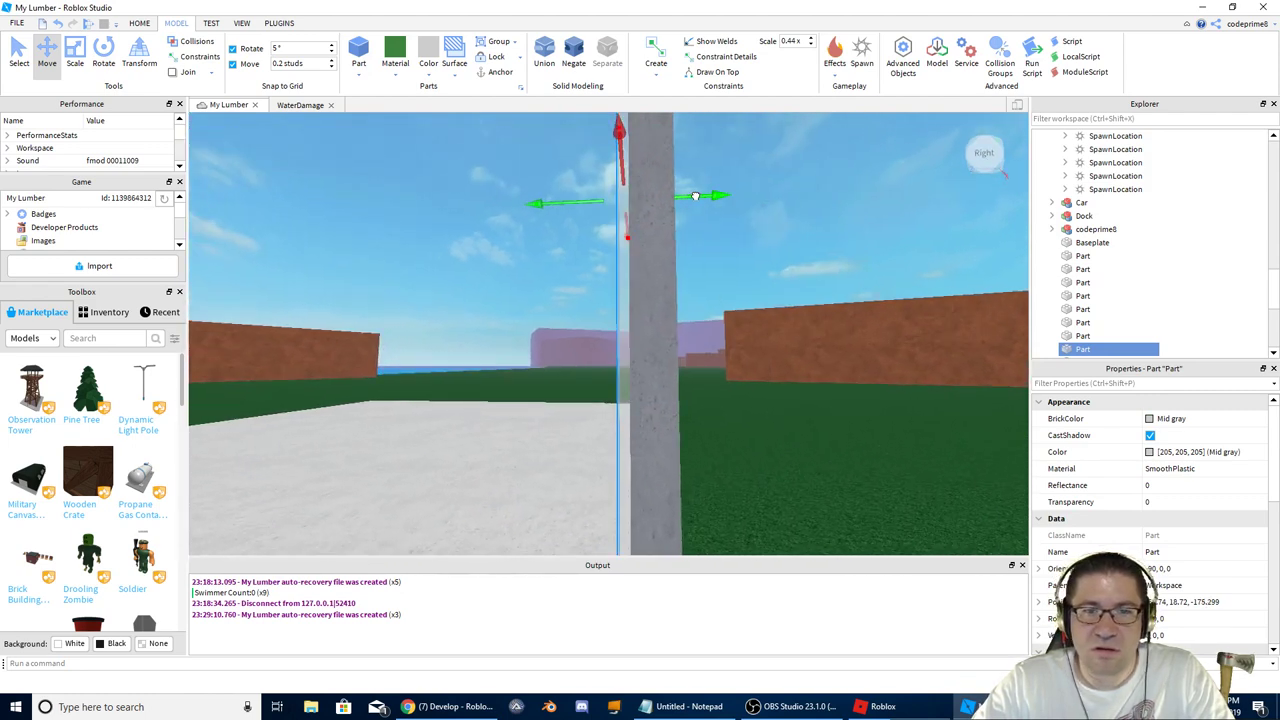
{"action": "scroll", "coordinate": [700, 246], "scroll_direction": "down", "scroll_amount": 5}
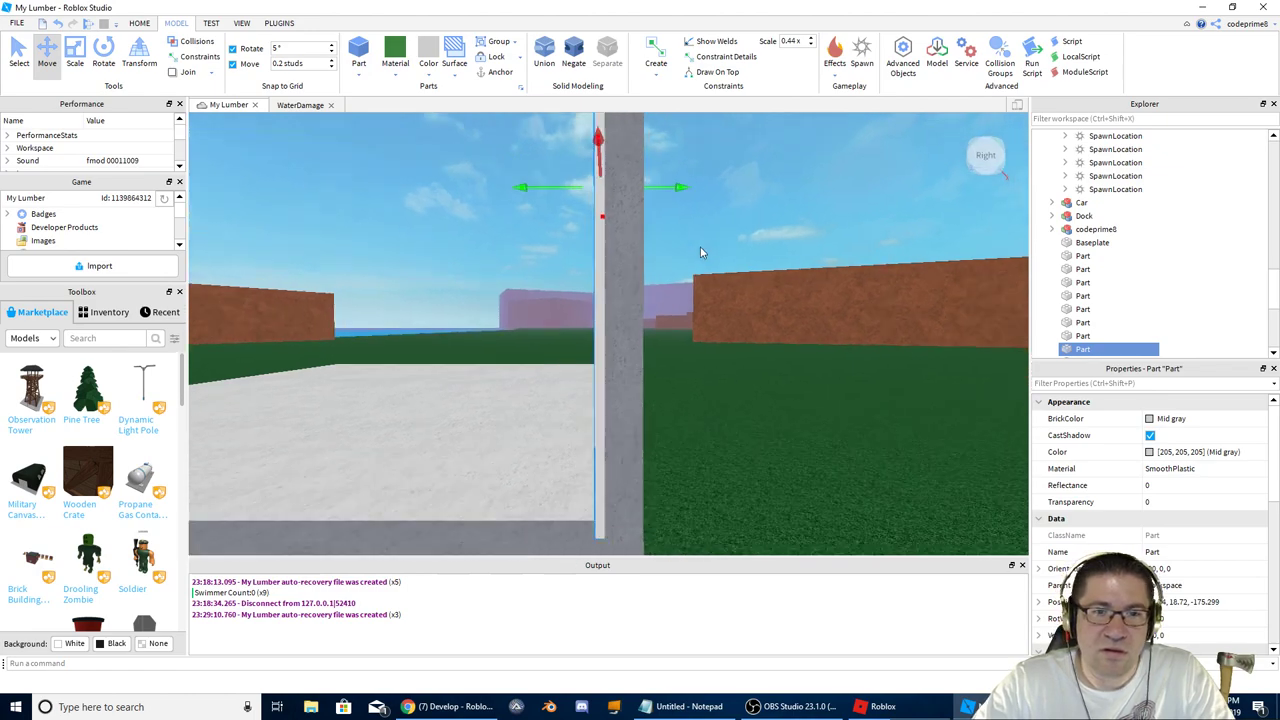
{"action": "key", "text": "s"}
{"action": "right_click_drag", "start_coordinate": [700, 252], "coordinate": [699, 252]}
{"action": "key", "text": "w"}
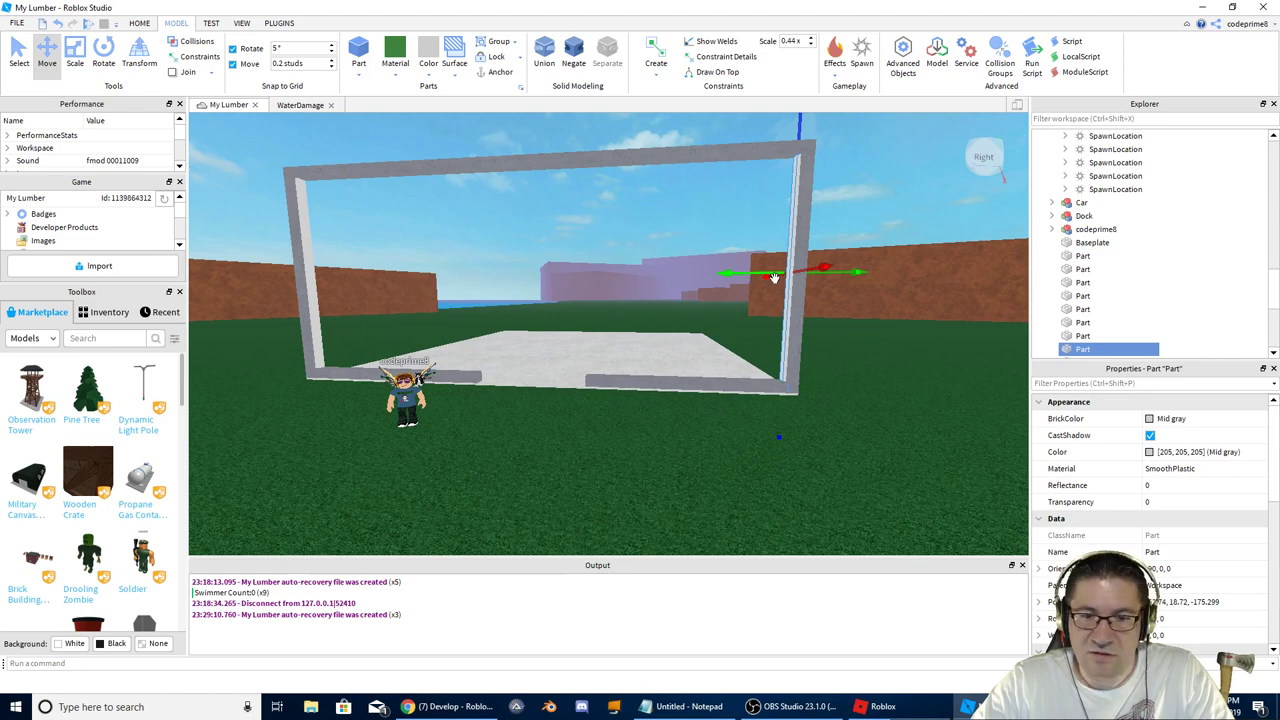
Step: Duplicate that strip, align the copy with the nearer low wall's end at the doorway, and extend it down to the floor slab
{"action": "key", "text": "ctrl+d"}
{"action": "left_click_drag", "start_coordinate": [759, 272], "coordinate": [552, 270]}
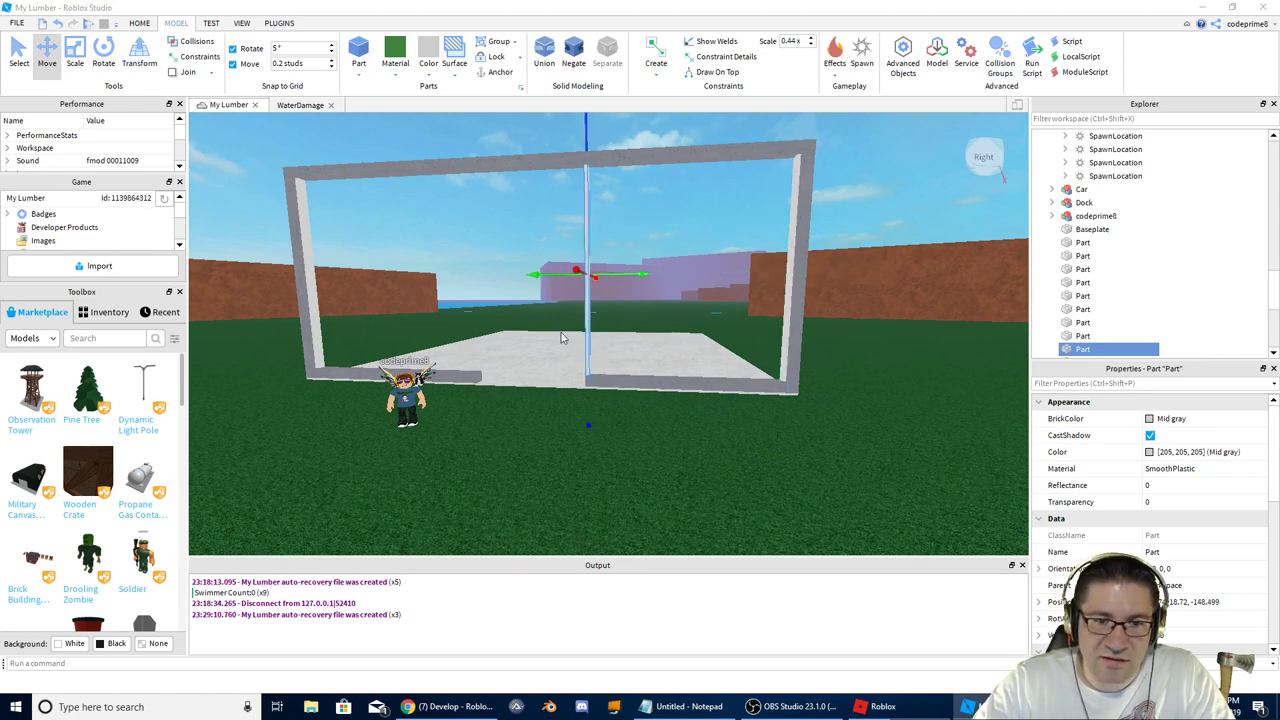
{"action": "key", "text": "alt+Tab"}
{"action": "key", "text": "alt+Tab"}
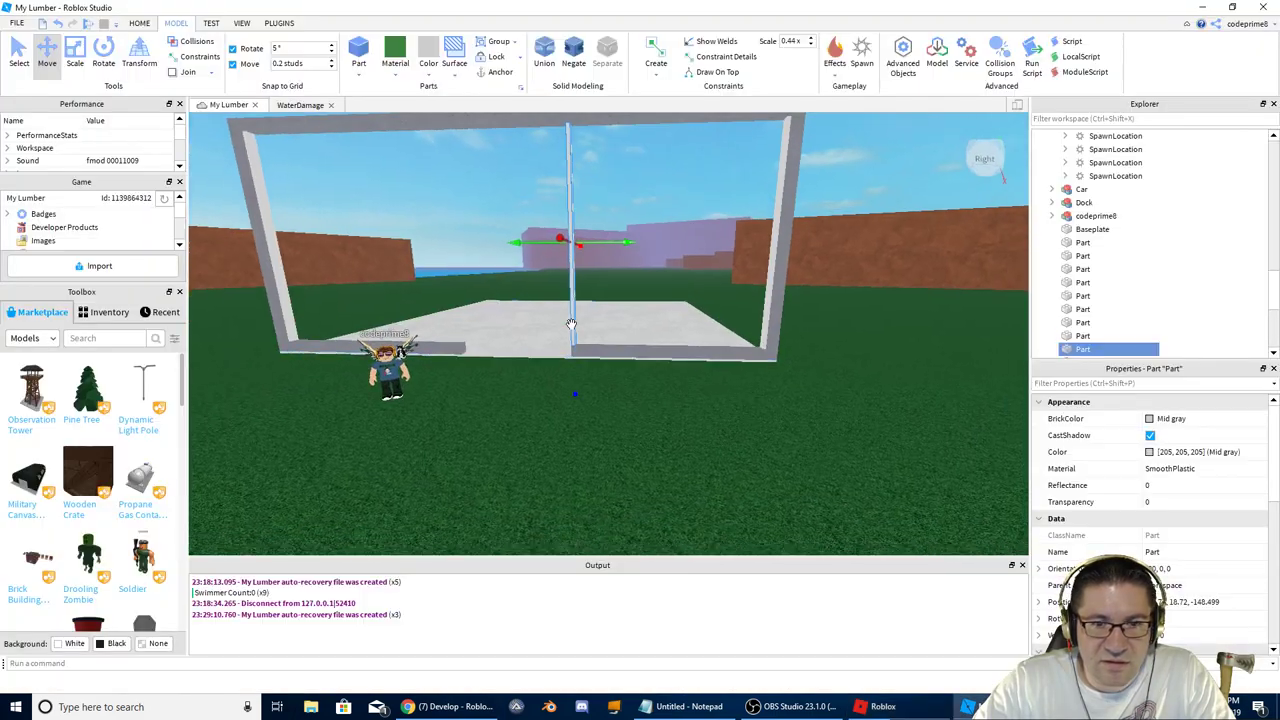
{"action": "scroll", "coordinate": [571, 324], "scroll_direction": "up", "scroll_amount": 3}
{"action": "right_click_drag", "start_coordinate": [571, 324], "coordinate": [571, 324]}
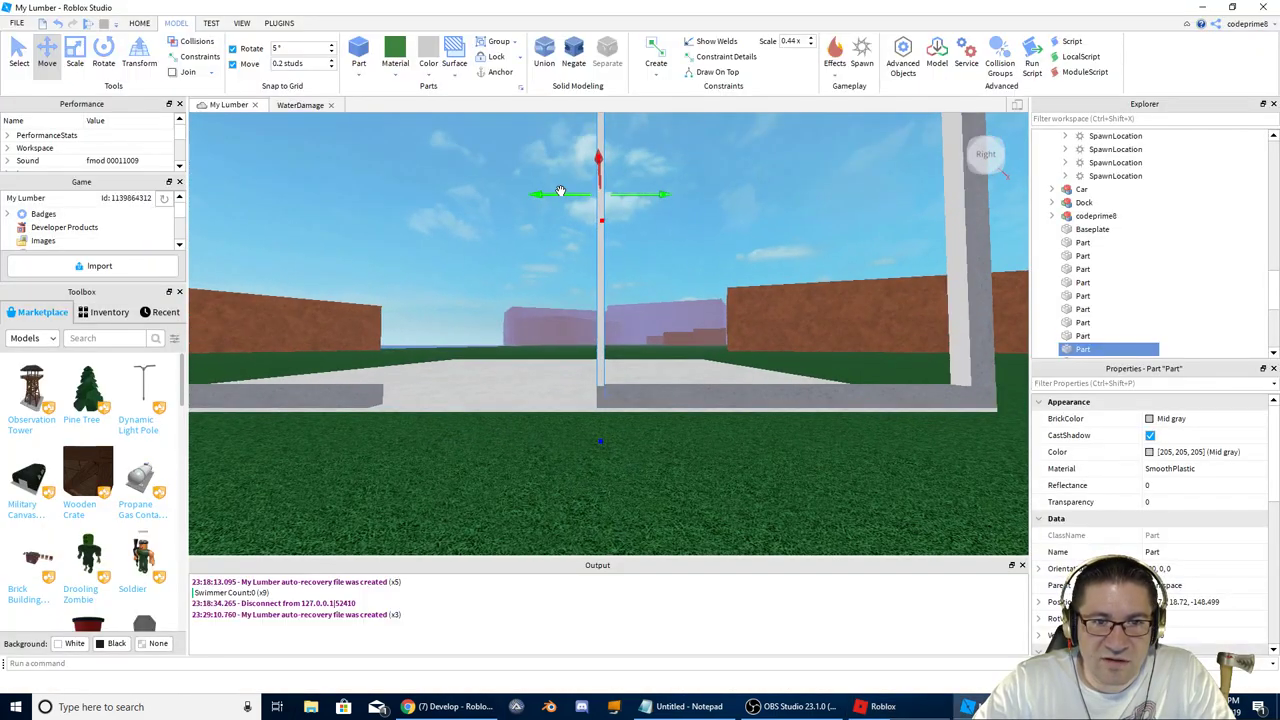
{"action": "left_click_drag", "start_coordinate": [548, 197], "coordinate": [545, 195]}
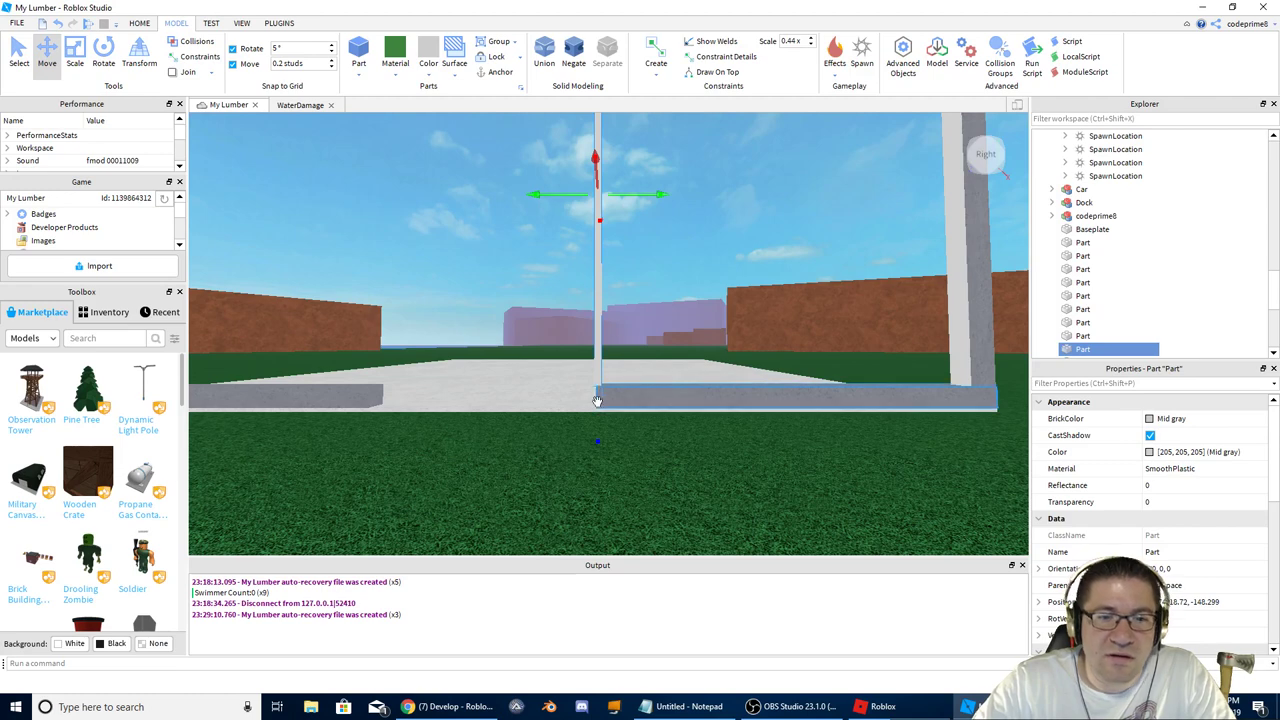
{"action": "key", "text": "ctrl+3"}
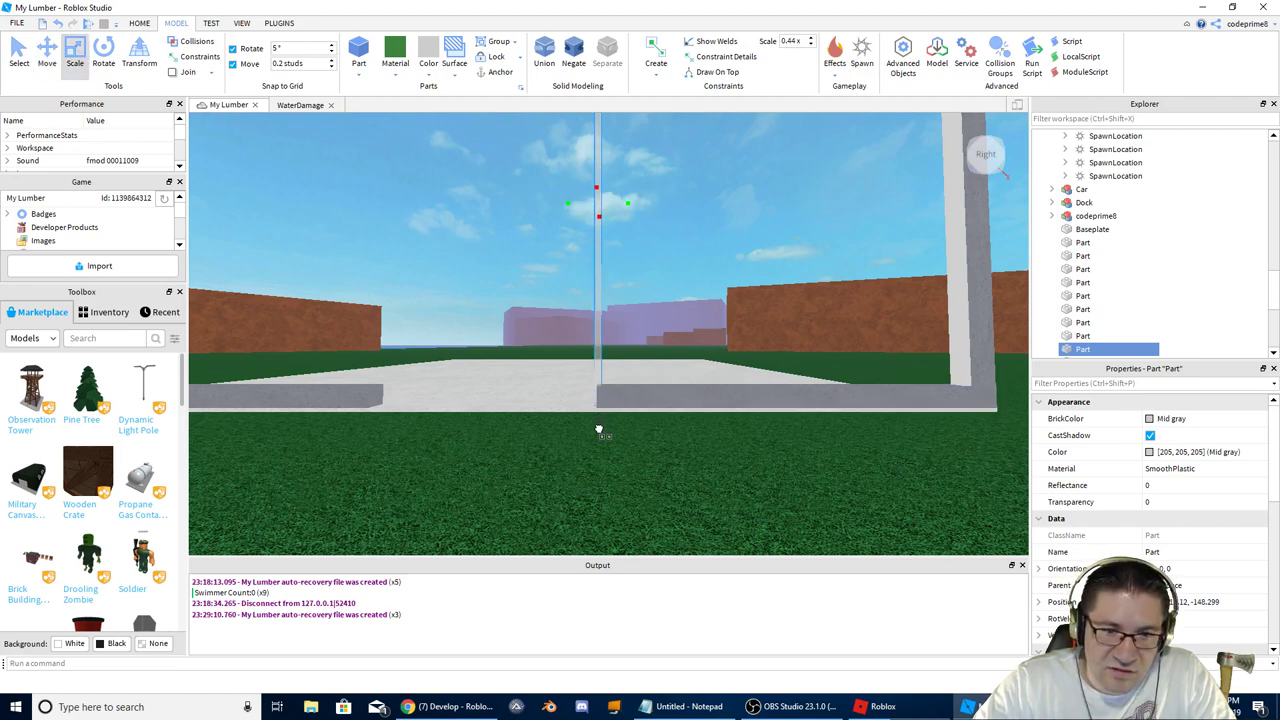
{"action": "right_click_drag", "start_coordinate": [600, 434], "coordinate": [601, 393]}
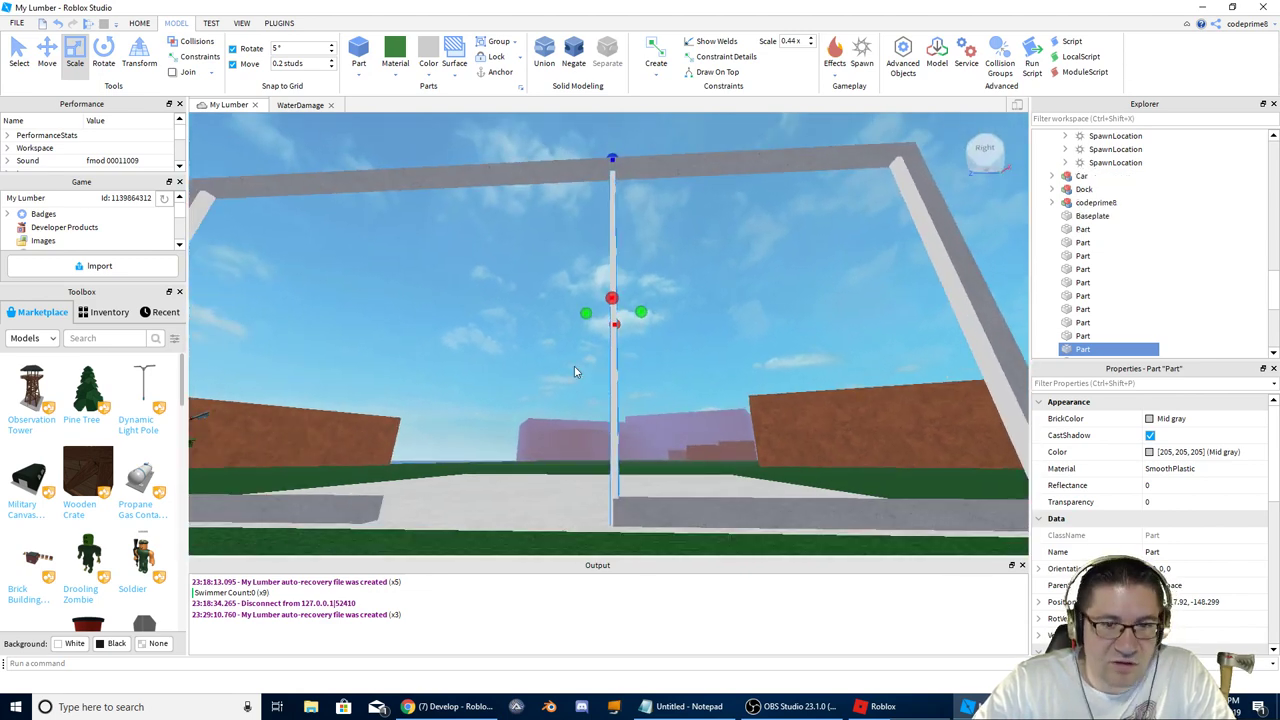
Step: Move a duplicate of the doorway strip across the opening and align it with the end of the other low wall
{"action": "left_click", "coordinate": [47, 50]}
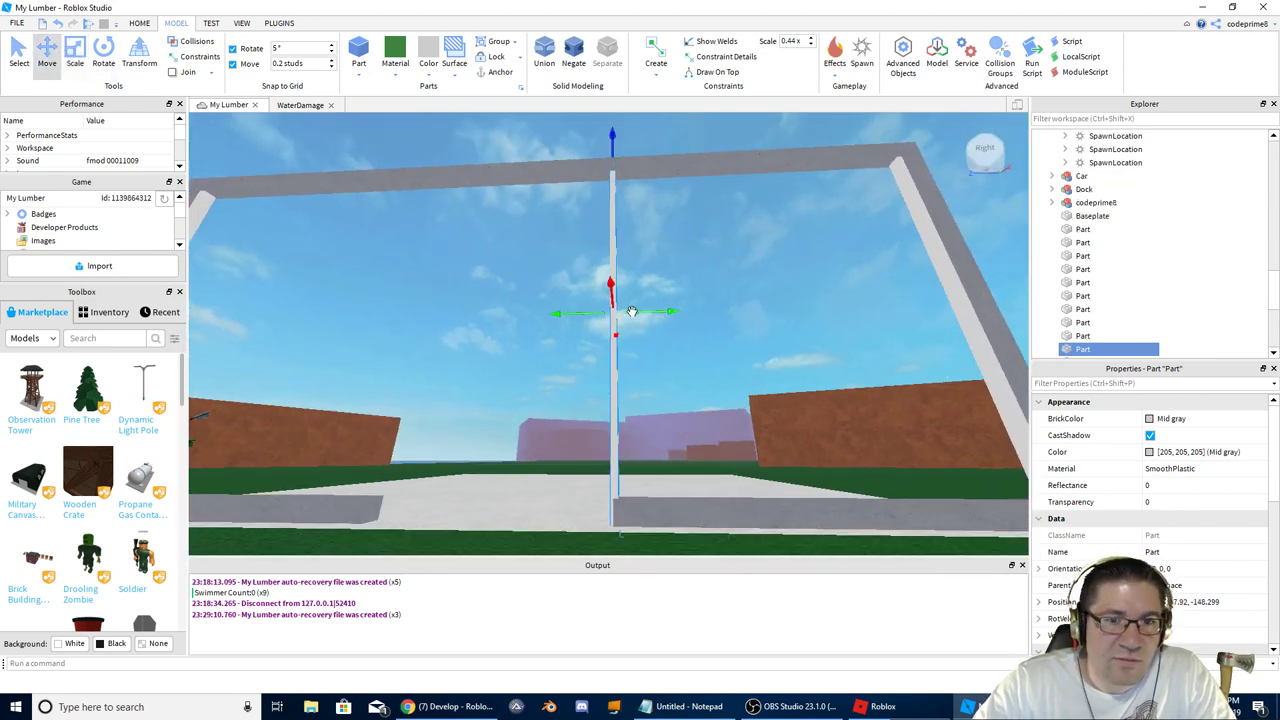
{"action": "left_click_drag", "start_coordinate": [669, 309], "coordinate": [470, 306]}
{"action": "right_click_drag", "start_coordinate": [470, 312], "coordinate": [469, 315]}
{"action": "key", "text": "a"}
{"action": "key", "text": "w"}
{"action": "key", "text": "w"}
{"action": "key", "text": "a"}
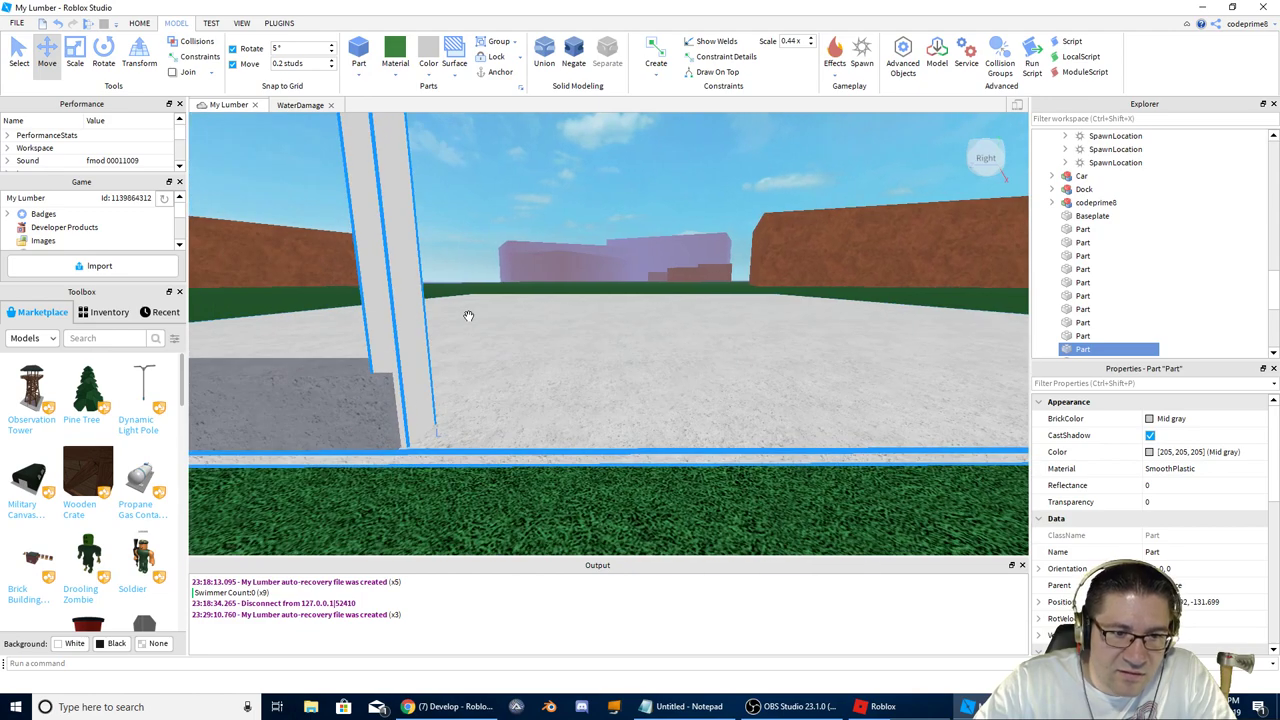
{"action": "key", "text": "d"}
{"action": "scroll", "coordinate": [468, 316], "scroll_direction": "up", "scroll_amount": 4}
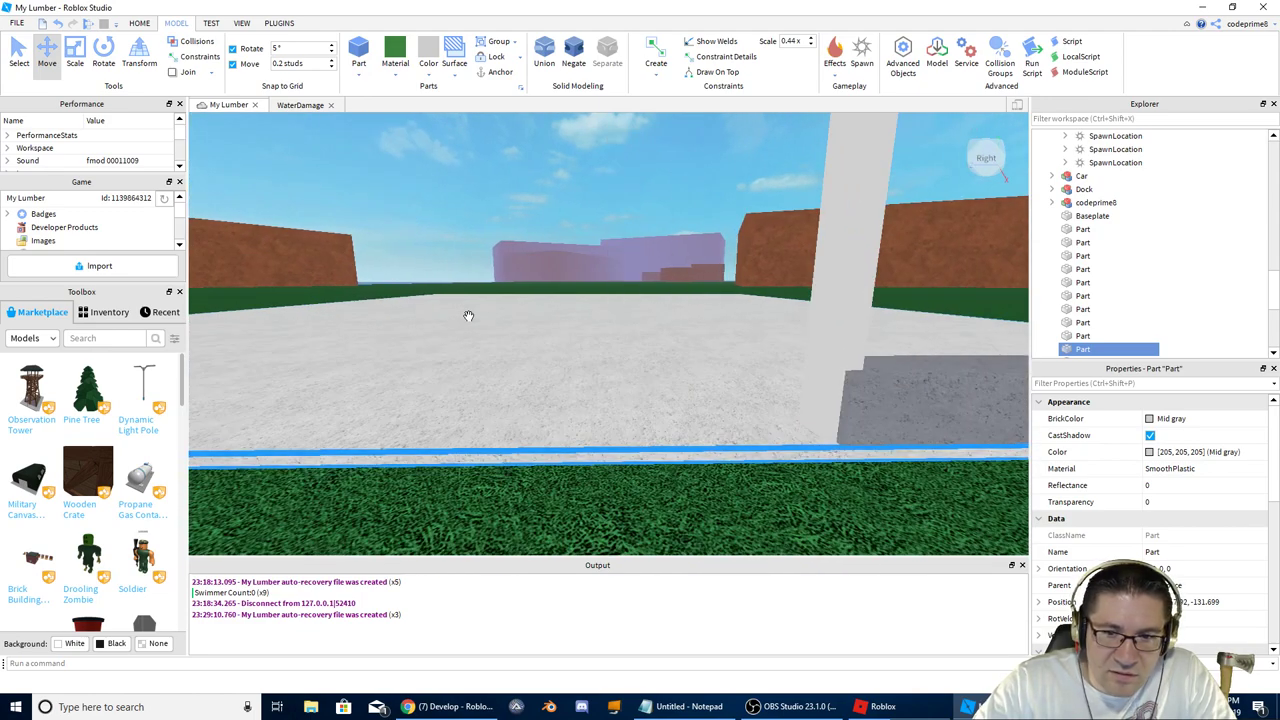
{"action": "key", "text": "s"}
{"action": "right_click_drag", "start_coordinate": [669, 392], "coordinate": [669, 390]}
{"action": "key", "text": "s"}
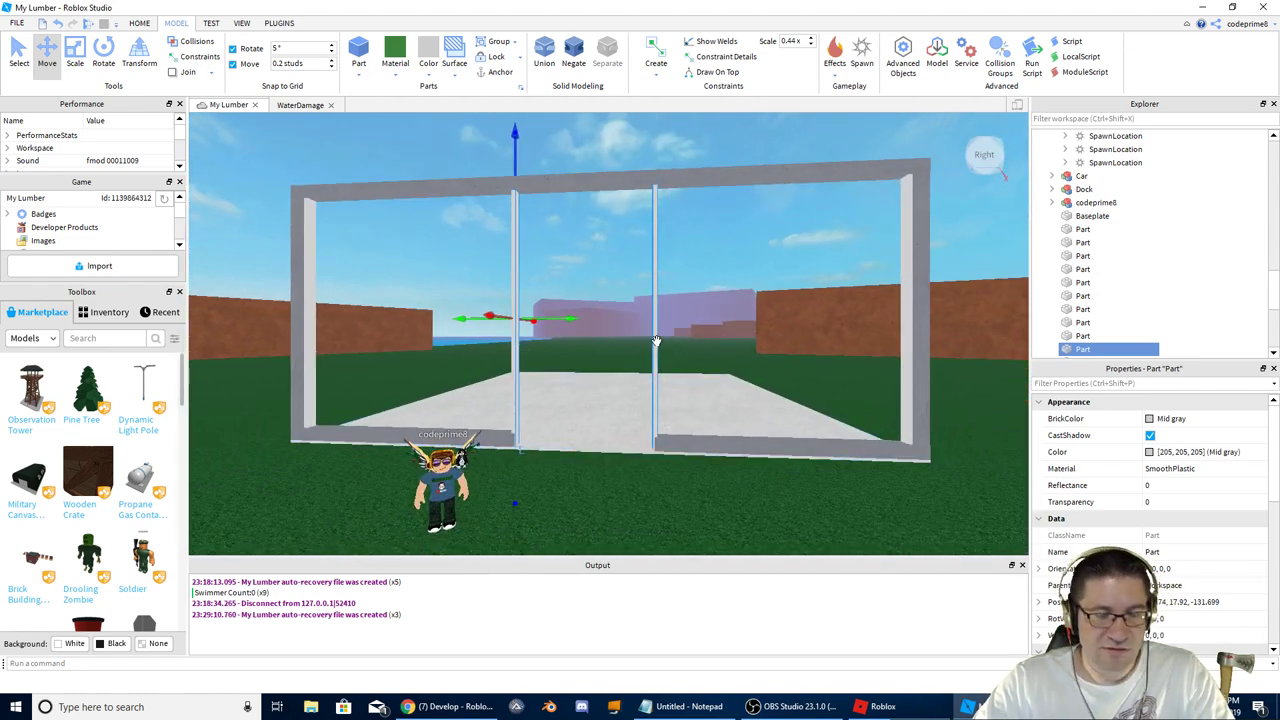
Step: Duplicate the doorway strip and place the copy midway between the doorway and the first corner post as a window divider
{"action": "key", "text": "ctrl+d"}
{"action": "left_click_drag", "start_coordinate": [564, 320], "coordinate": [449, 312]}
{"action": "key", "text": "a"}
{"action": "right_click_drag", "start_coordinate": [448, 311], "coordinate": [448, 310]}
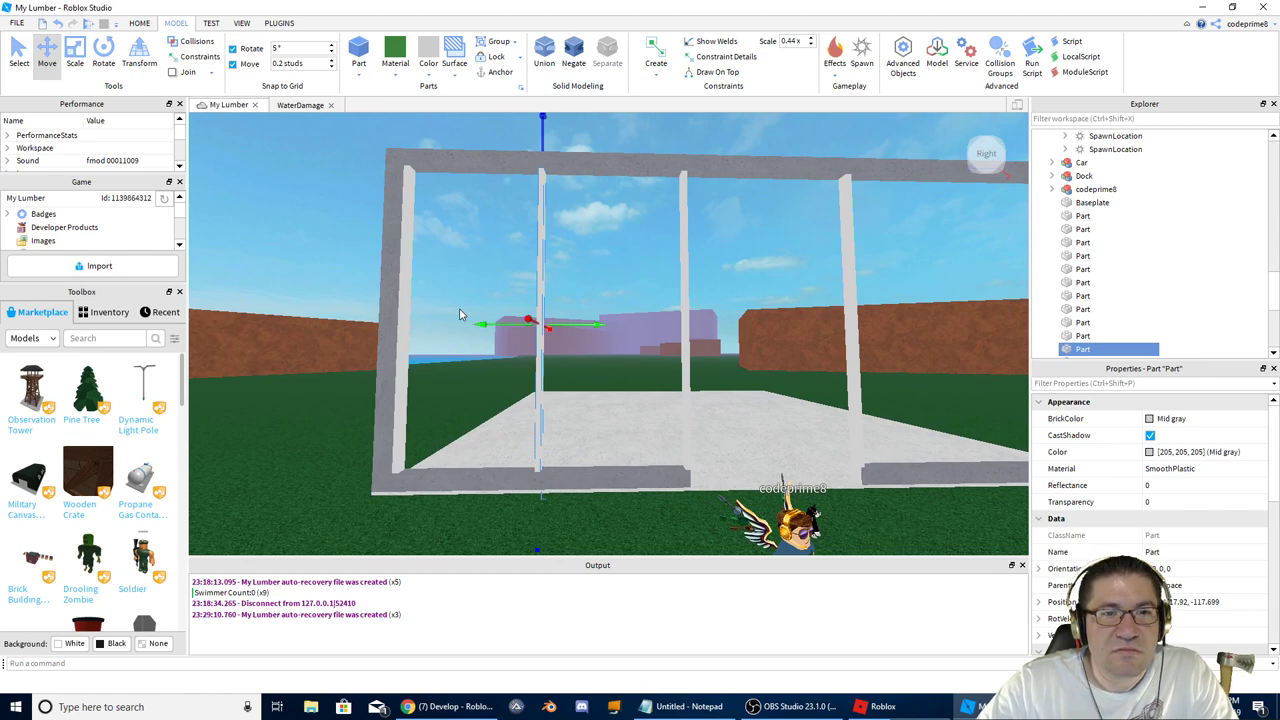
Step: Duplicate the window divider and place the copy midway across the window opening on the other side of the doorway
{"action": "key", "text": "ctrl+d"}
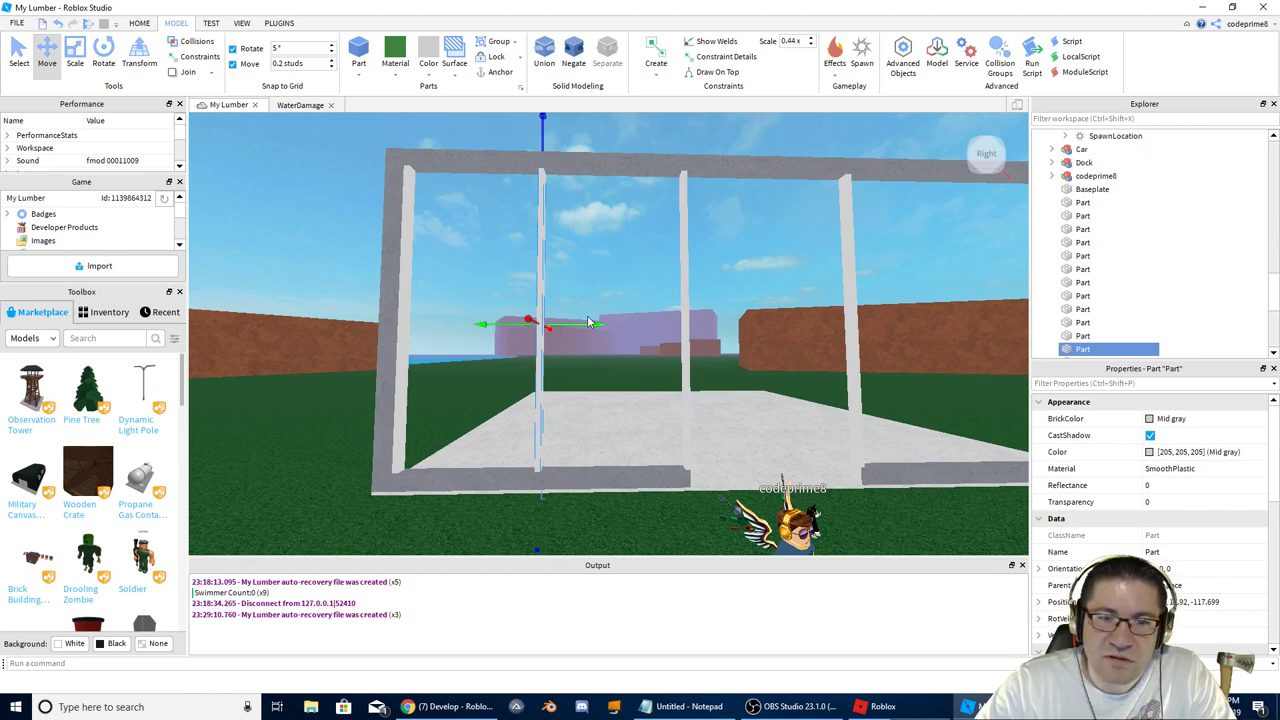
{"action": "left_click_drag", "start_coordinate": [590, 325], "coordinate": [950, 335]}
{"action": "key", "text": "d"}
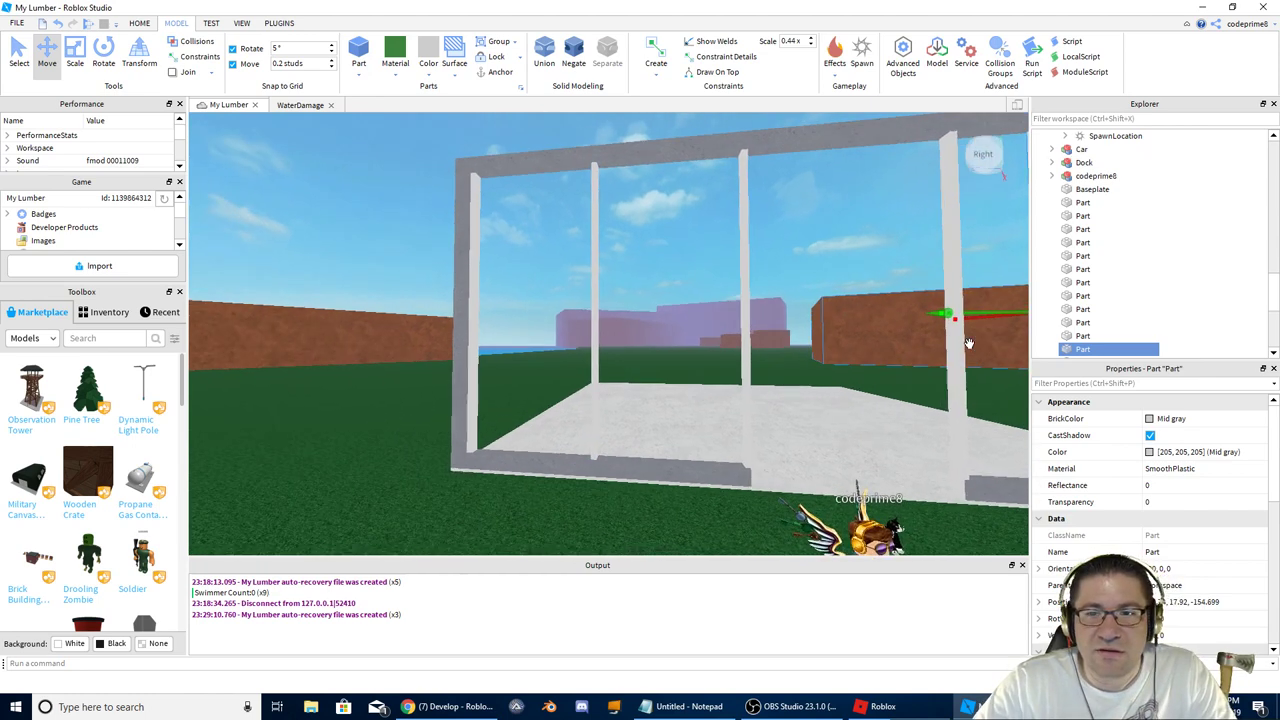
{"action": "right_click_drag", "start_coordinate": [969, 343], "coordinate": [967, 343]}
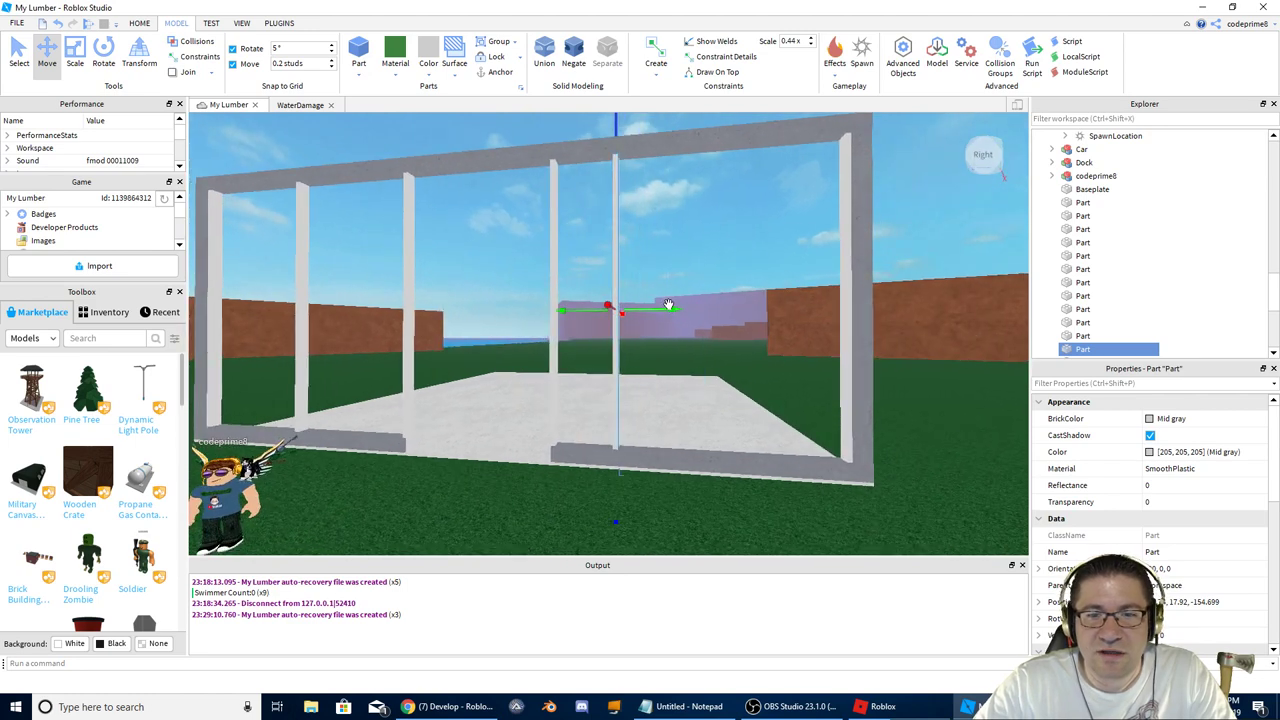
{"action": "left_click_drag", "start_coordinate": [668, 304], "coordinate": [752, 318]}
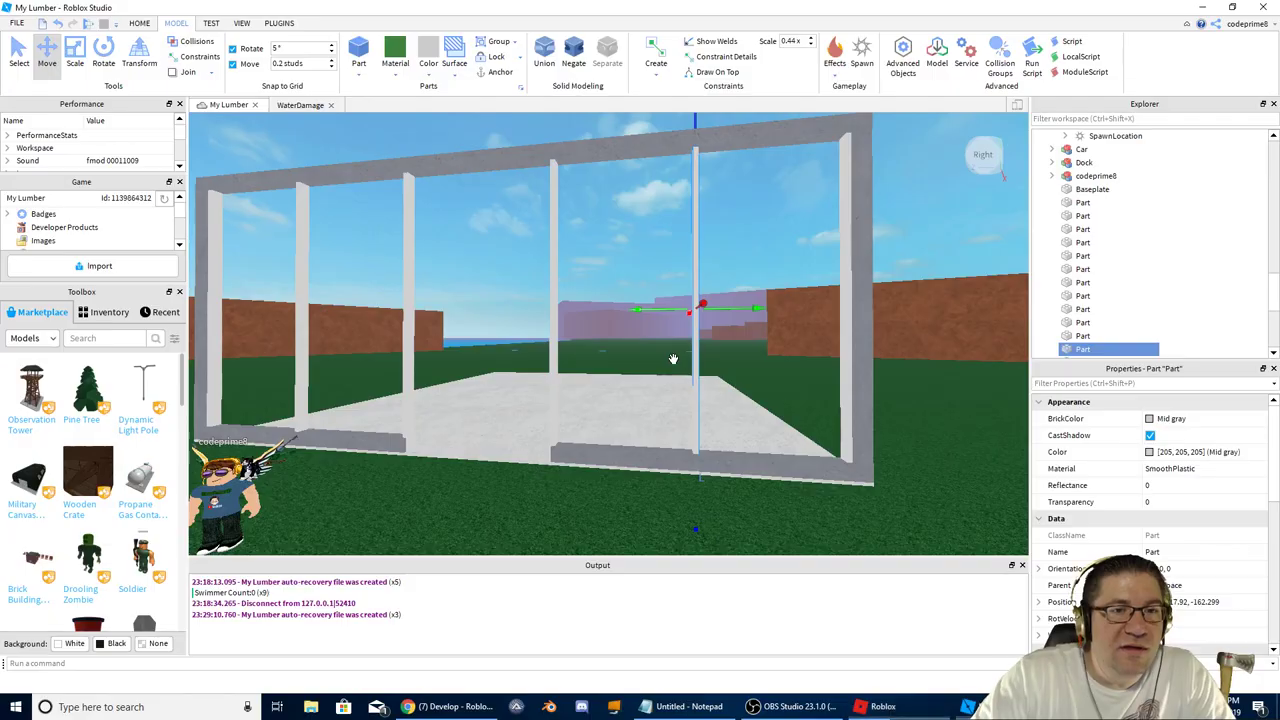
Step: Duplicate the vertical strip beside the far corner post and move the copy across into the doorway opening
{"action": "left_click", "coordinate": [844, 340]}
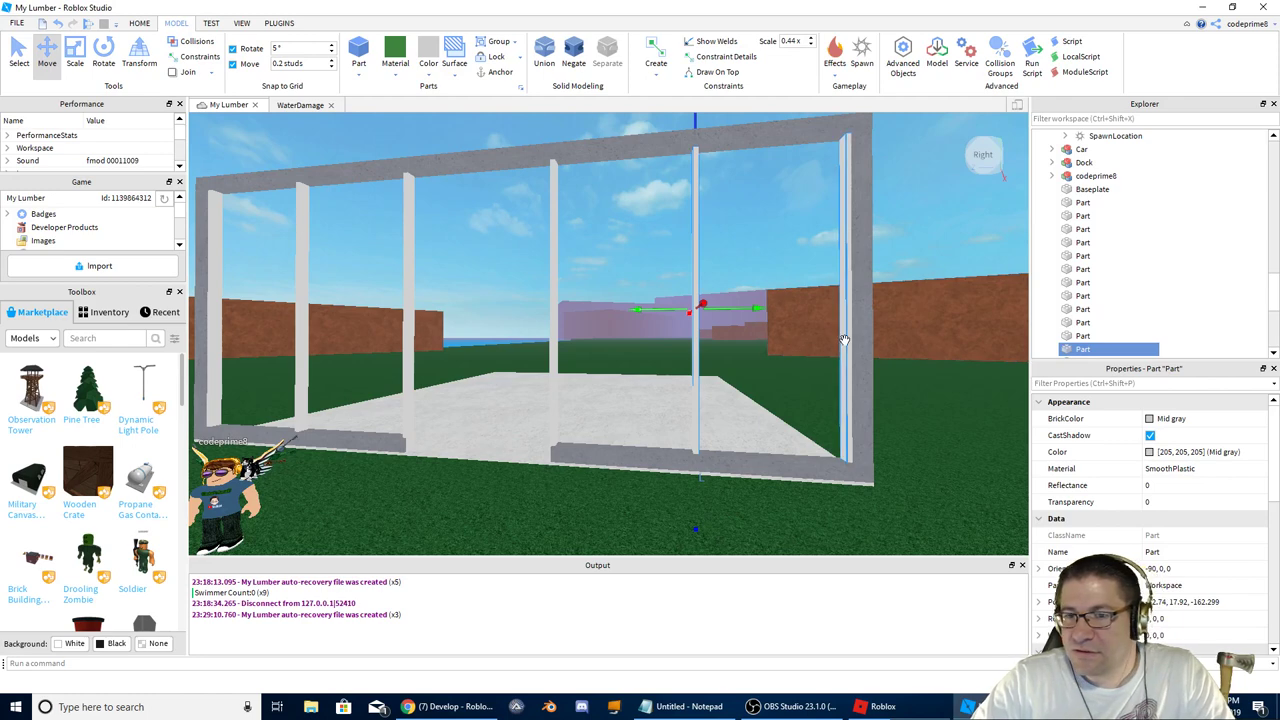
{"action": "key", "text": "d"}
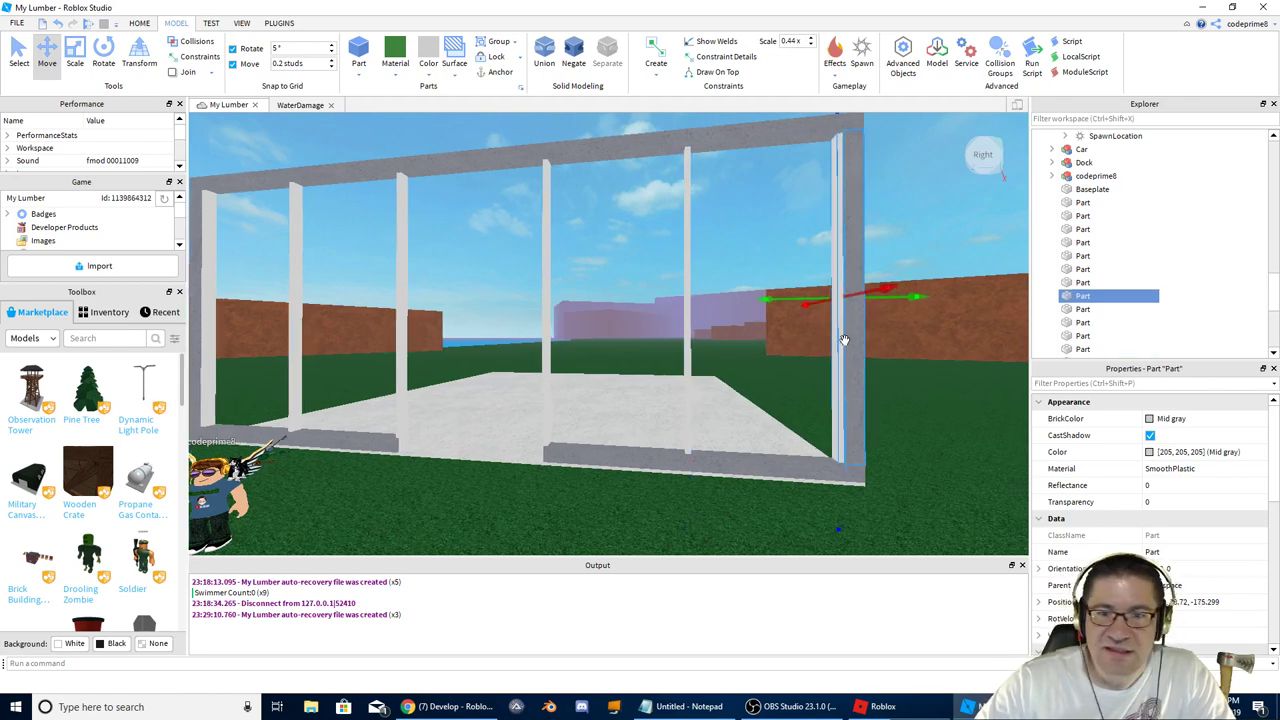
{"action": "key", "text": "ctrl+d"}
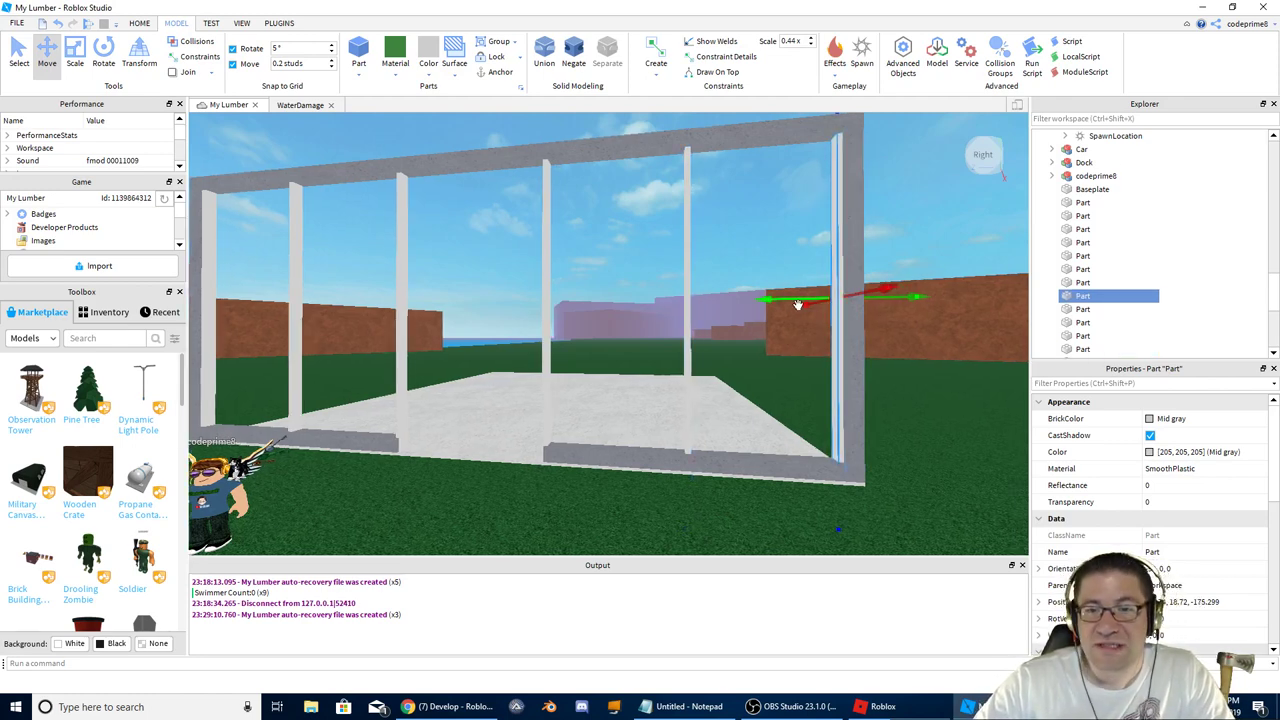
{"action": "left_click_drag", "start_coordinate": [773, 299], "coordinate": [663, 313]}
{"action": "key", "text": "a"}
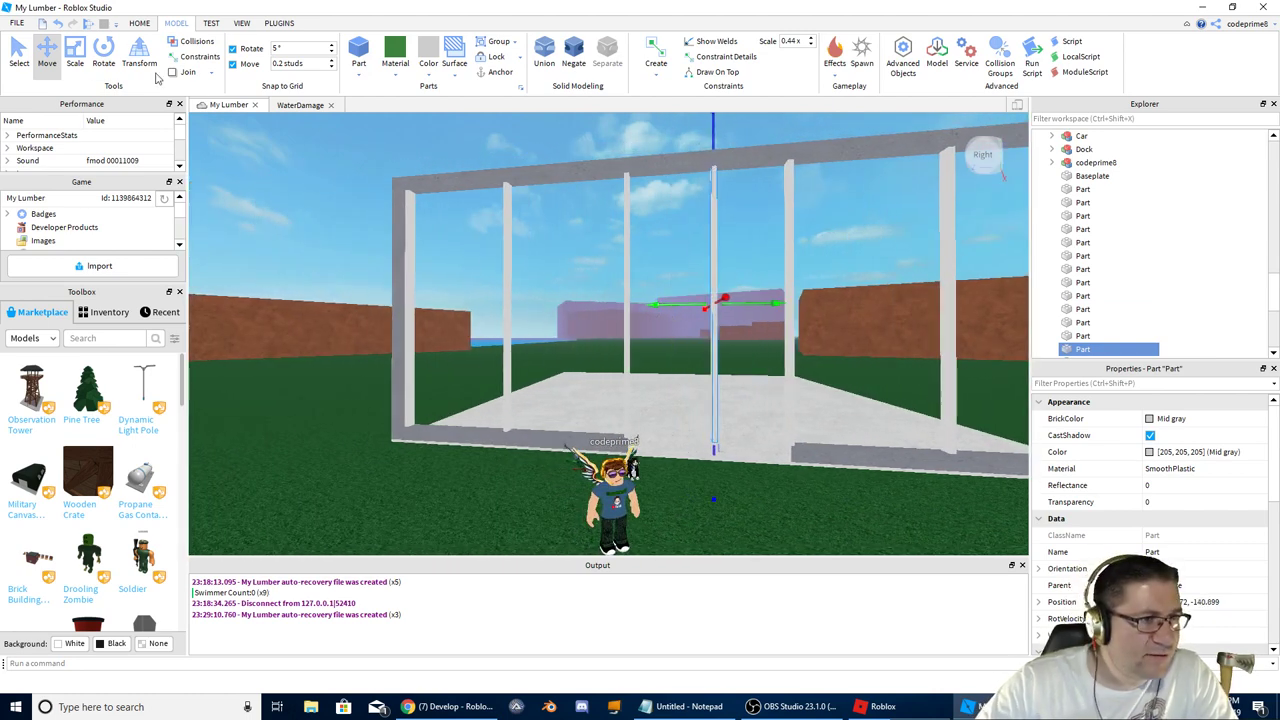
Step: Shrink the copy up to a short piece beneath the top beam and stretch it both ways to span between the corner posts
{"action": "left_click", "coordinate": [75, 55]}
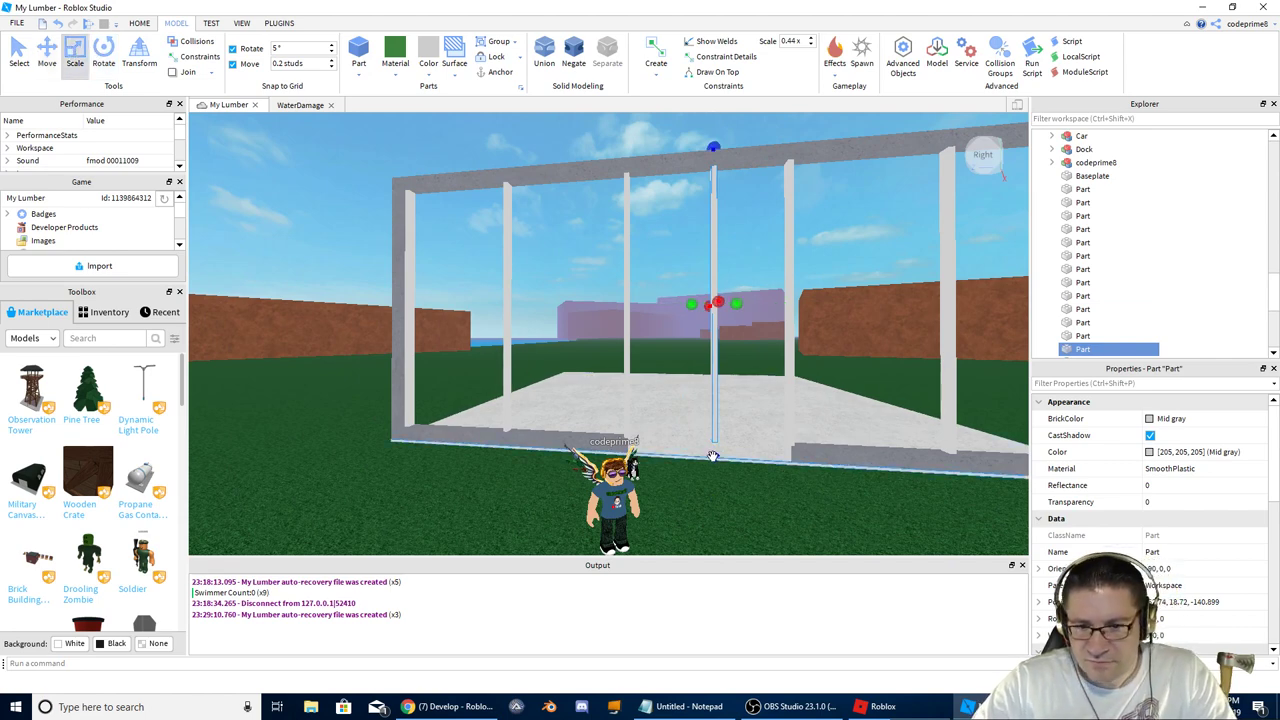
{"action": "left_click_drag", "start_coordinate": [714, 456], "coordinate": [590, 179]}
{"action": "left_click_drag", "start_coordinate": [475, 183], "coordinate": [387, 190]}
{"action": "left_click_drag", "start_coordinate": [735, 170], "coordinate": [912, 162]}
{"action": "right_click_drag", "start_coordinate": [902, 168], "coordinate": [912, 184]}
{"action": "scroll", "coordinate": [912, 185], "scroll_direction": "down", "scroll_amount": 3}
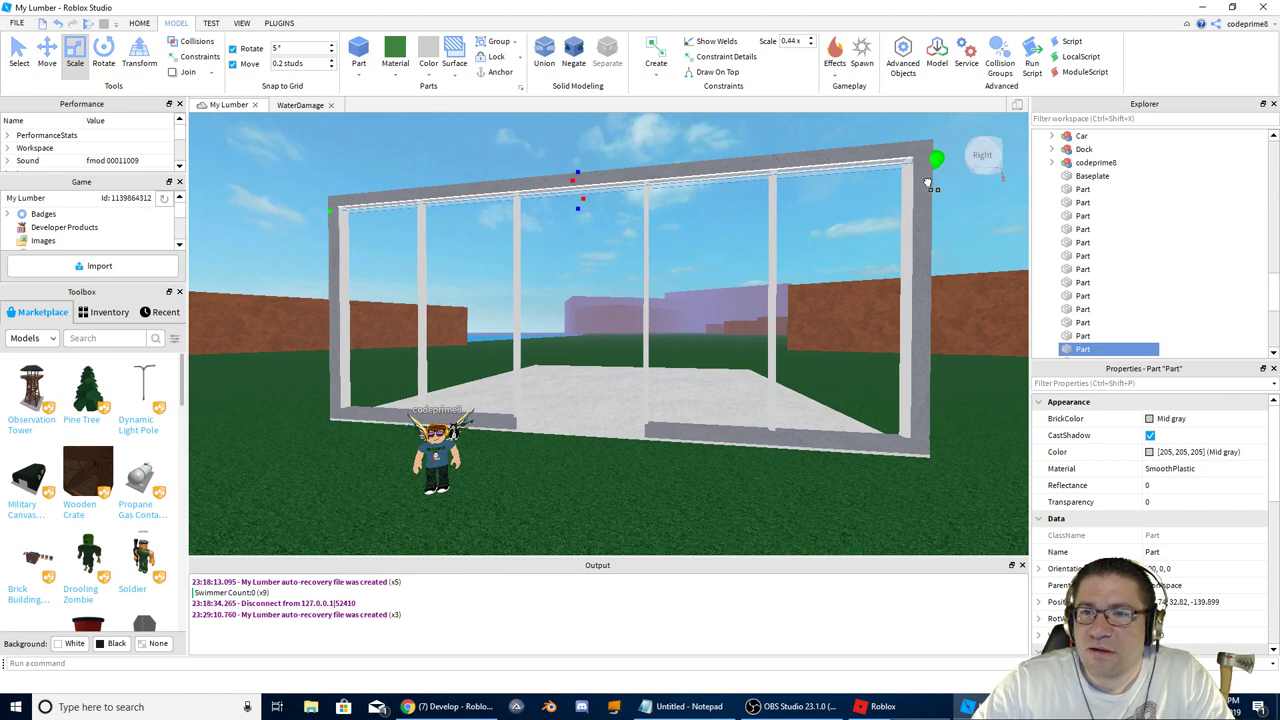
{"action": "left_click_drag", "start_coordinate": [930, 182], "coordinate": [931, 184]}
{"action": "right_click_drag", "start_coordinate": [979, 234], "coordinate": [979, 234]}
{"action": "key", "text": "s"}
{"action": "key", "text": "s"}
{"action": "key", "text": "a"}
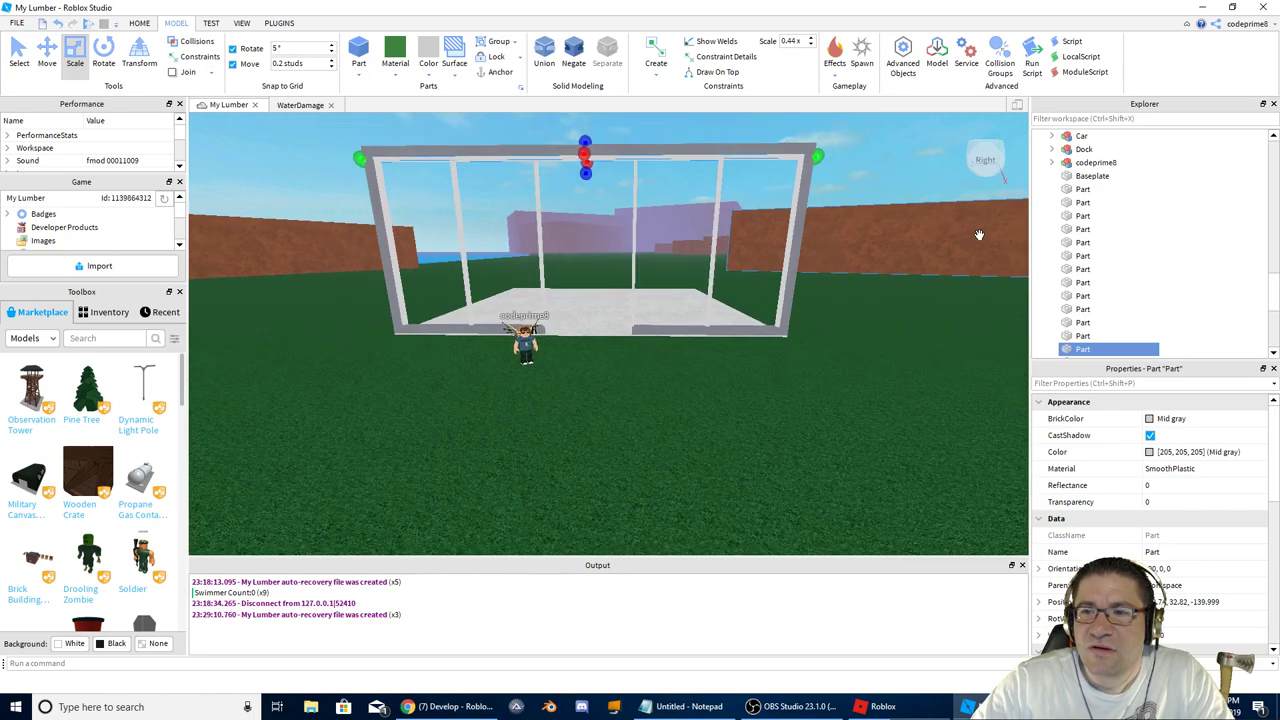
Step: Select all the store building's parts, from floor slab to top strip, and anchor them
{"action": "left_click", "coordinate": [1086, 192]}
{"action": "left_click", "coordinate": [1083, 349], "text": "shift"}
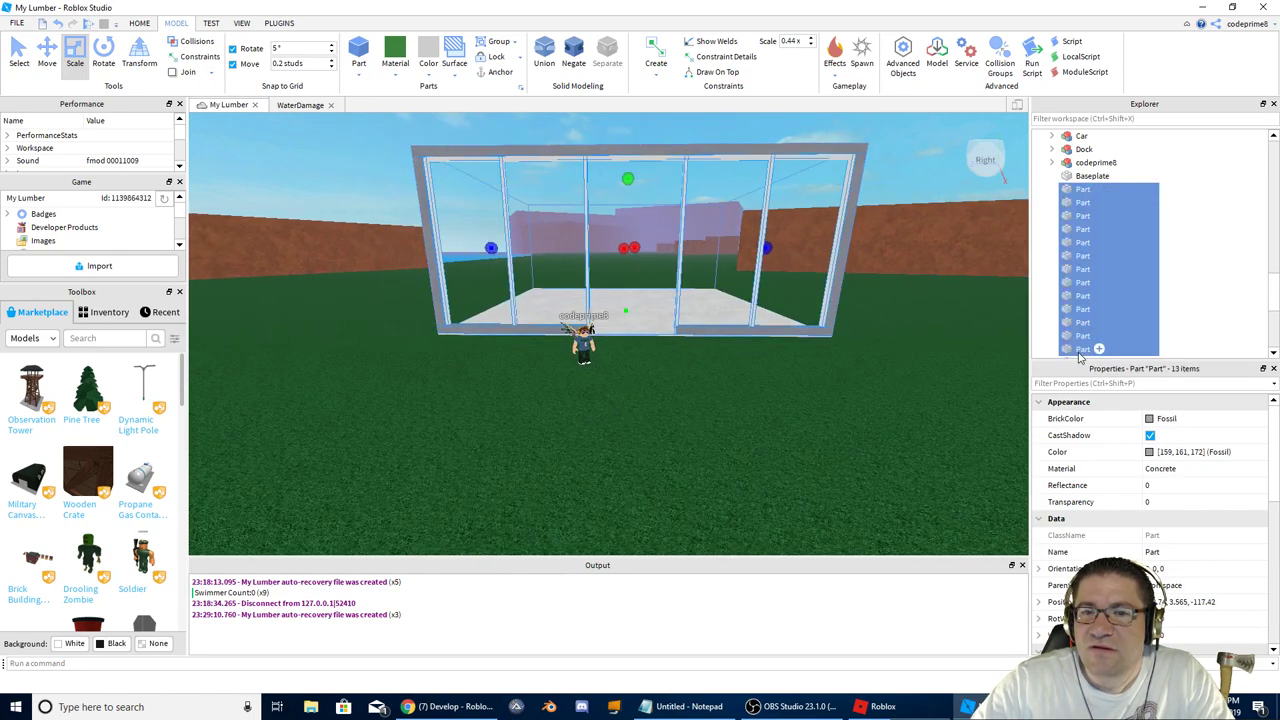
{"action": "right_click_drag", "start_coordinate": [916, 325], "coordinate": [914, 326]}
{"action": "right_click_drag", "start_coordinate": [719, 211], "coordinate": [719, 211]}
{"action": "scroll", "coordinate": [1170, 570], "scroll_direction": "down", "scroll_amount": 3}
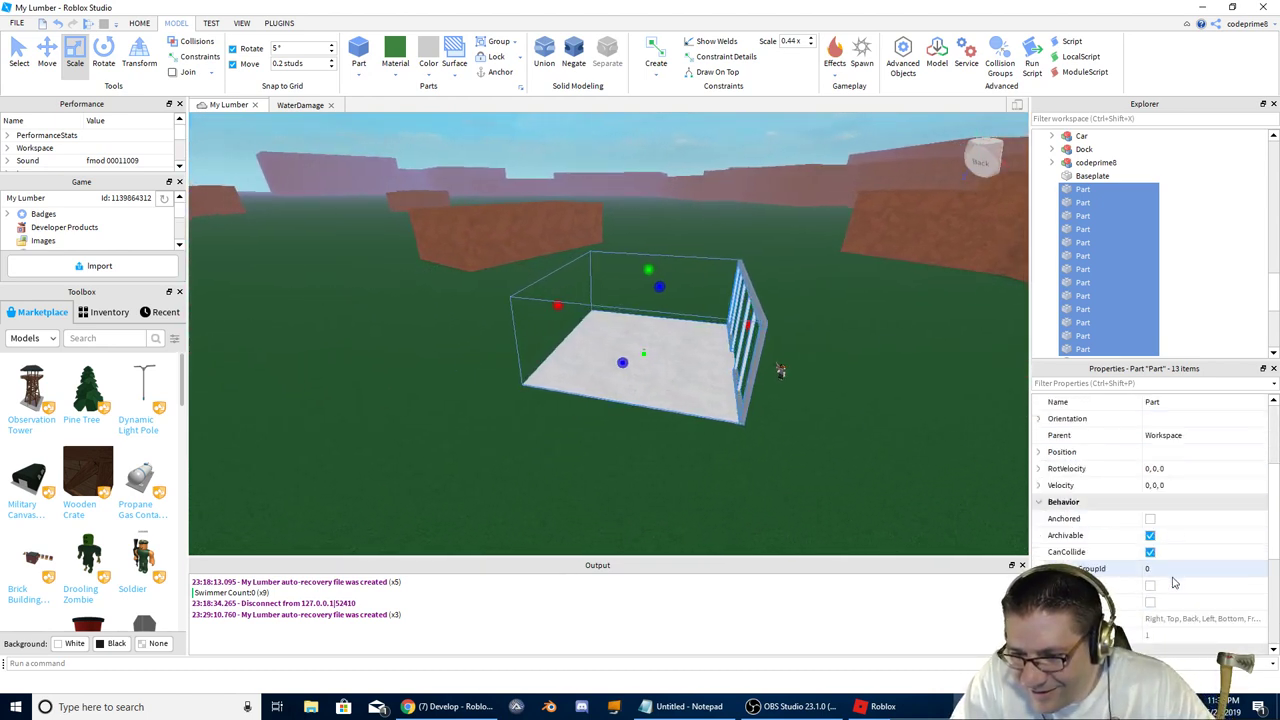
{"action": "left_click", "coordinate": [1150, 518]}
Step: Duplicate the horizontal strip under the top beam and lower the copy onto the top of the low walls
{"action": "key", "text": "w"}
{"action": "right_click_drag", "start_coordinate": [719, 445], "coordinate": [720, 441]}
{"action": "key", "text": "w"}
{"action": "key", "text": "s"}
{"action": "key", "text": "s"}
{"action": "key", "text": "w"}
{"action": "key", "text": "s"}
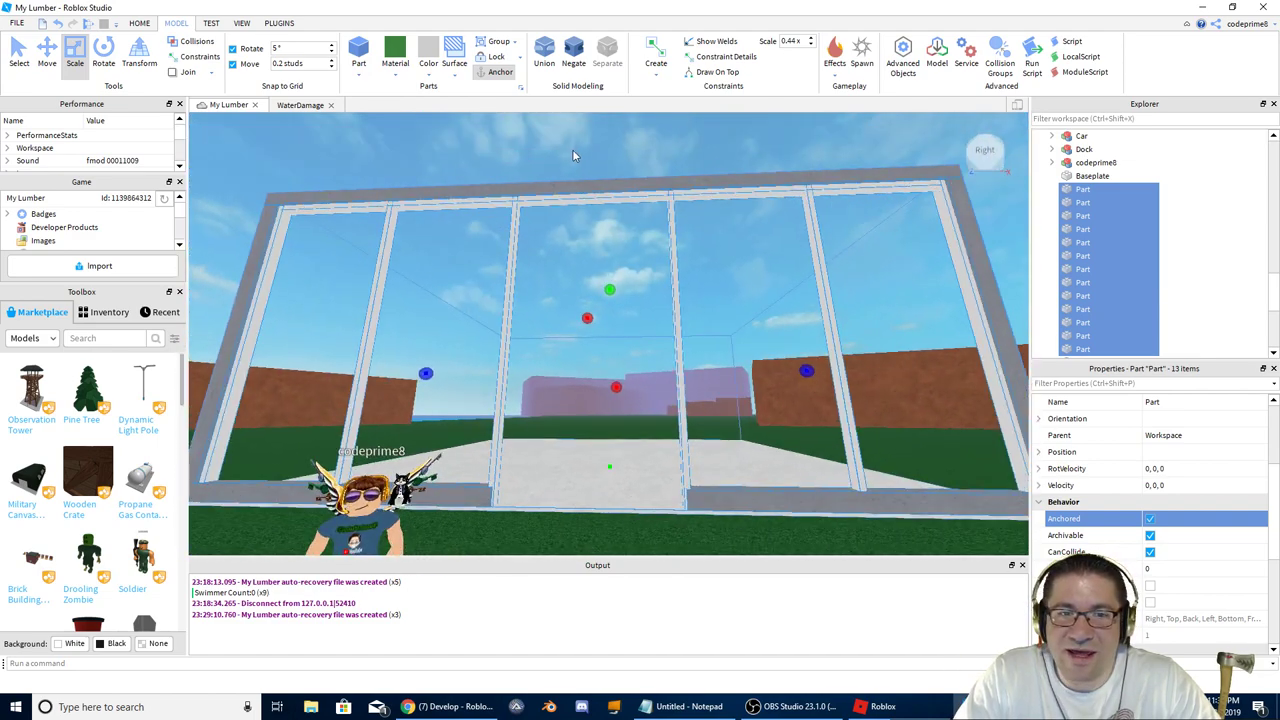
{"action": "left_click", "coordinate": [551, 197]}
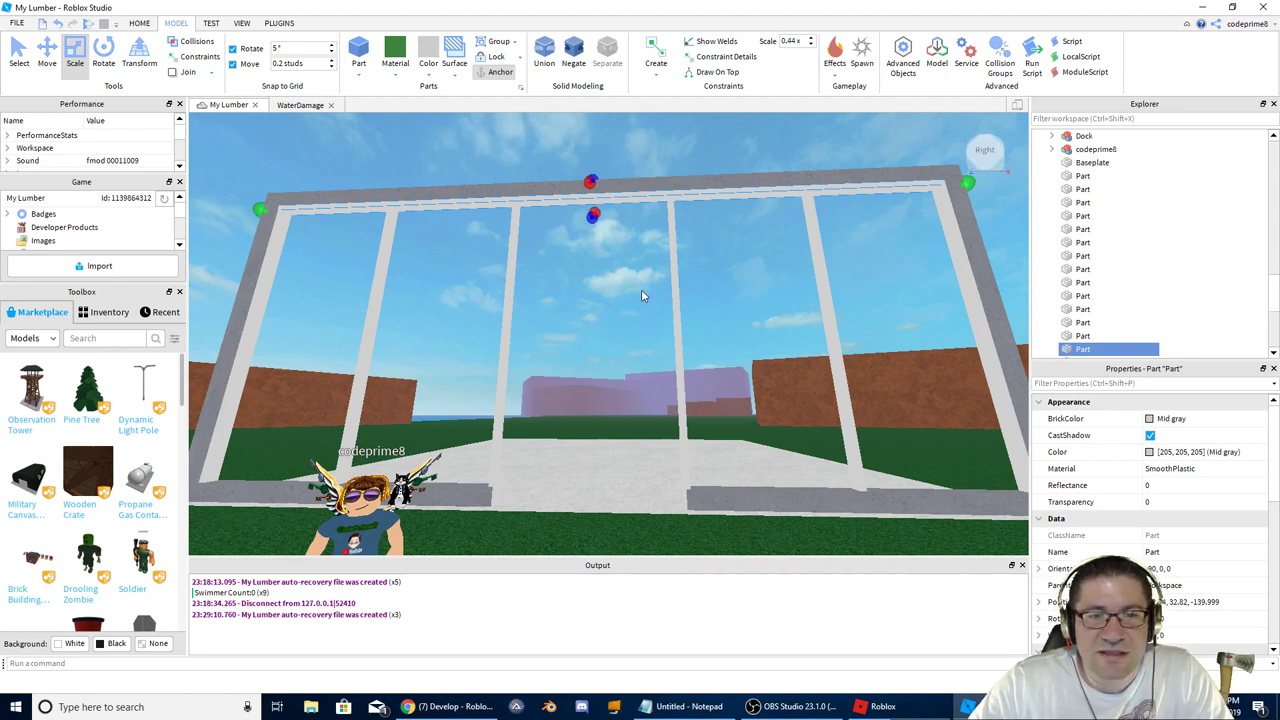
{"action": "left_click", "coordinate": [48, 53]}
{"action": "left_click_drag", "start_coordinate": [592, 245], "coordinate": [597, 515]}
{"action": "left_click_drag", "start_coordinate": [591, 411], "coordinate": [592, 422]}
{"action": "scroll", "coordinate": [592, 422], "scroll_direction": "up", "scroll_amount": 4}
{"action": "right_click_drag", "start_coordinate": [592, 422], "coordinate": [592, 422]}
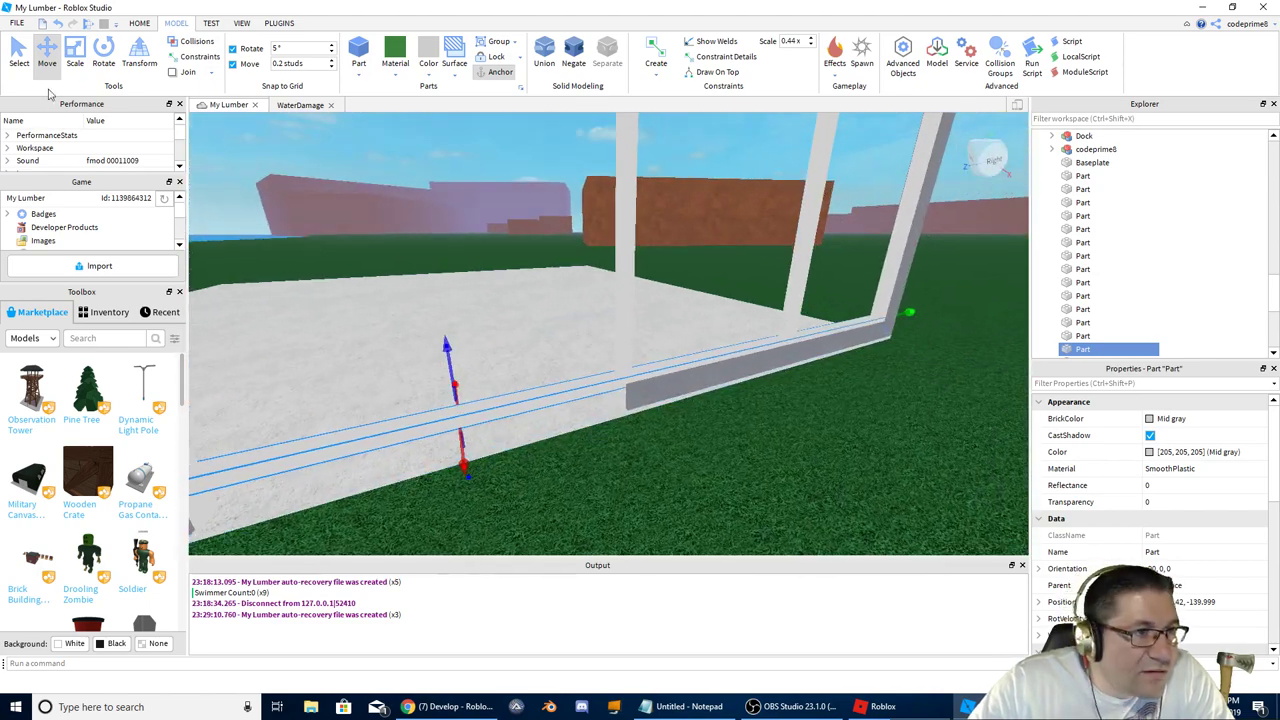
Step: Shorten the lowered strip so it covers only the low wall between the first corner post and the doorway
{"action": "left_click", "coordinate": [75, 55]}
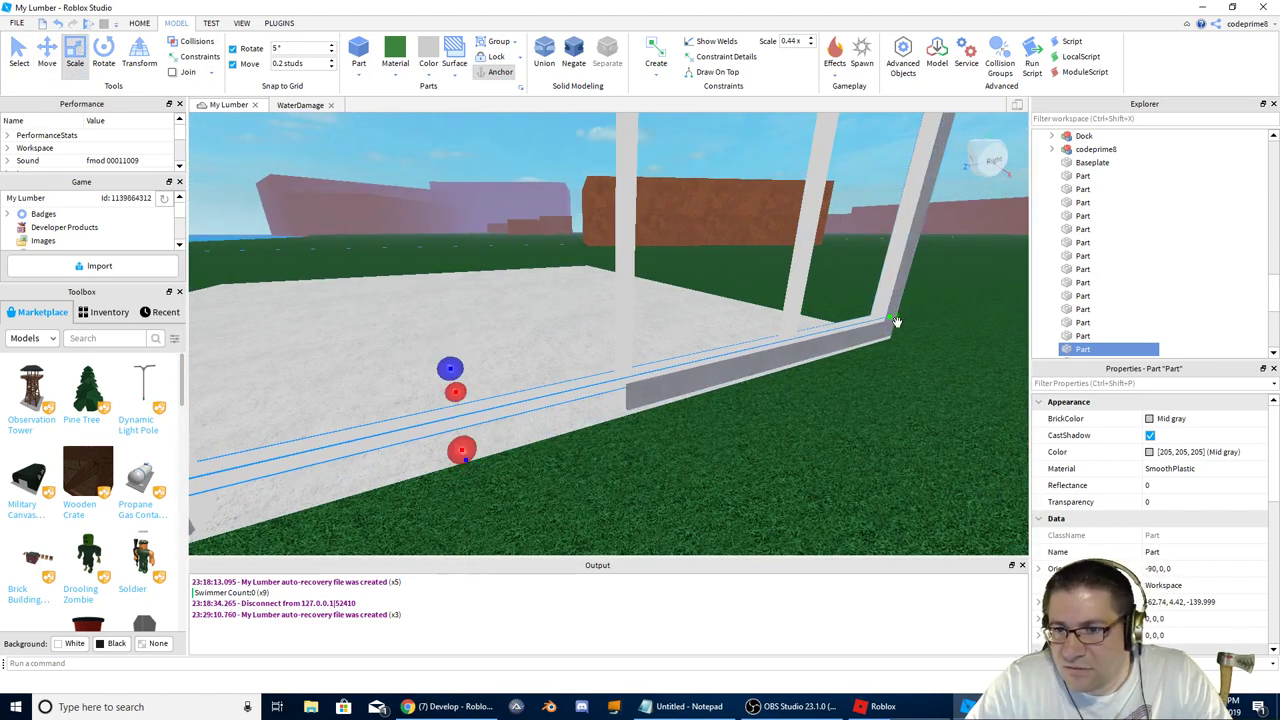
{"action": "left_click", "coordinate": [877, 328]}
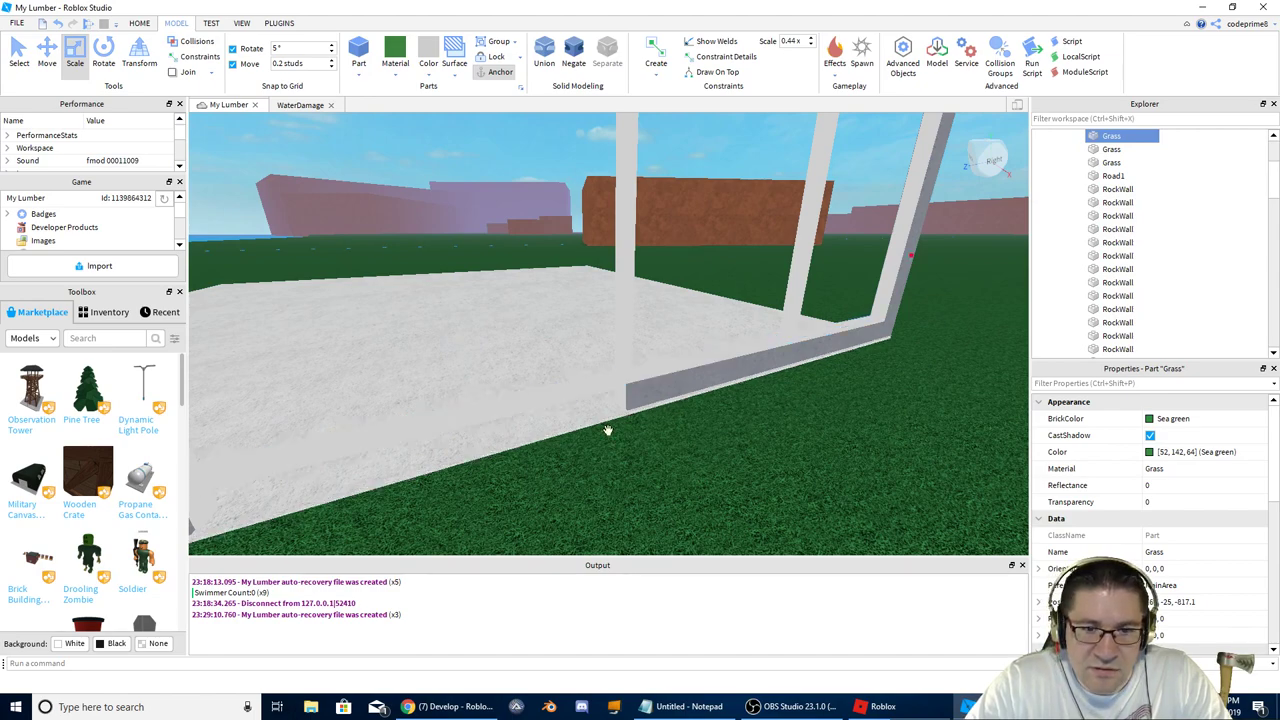
{"action": "right_click_drag", "start_coordinate": [608, 431], "coordinate": [608, 431]}
{"action": "scroll", "coordinate": [608, 431], "scroll_direction": "down", "scroll_amount": 3}
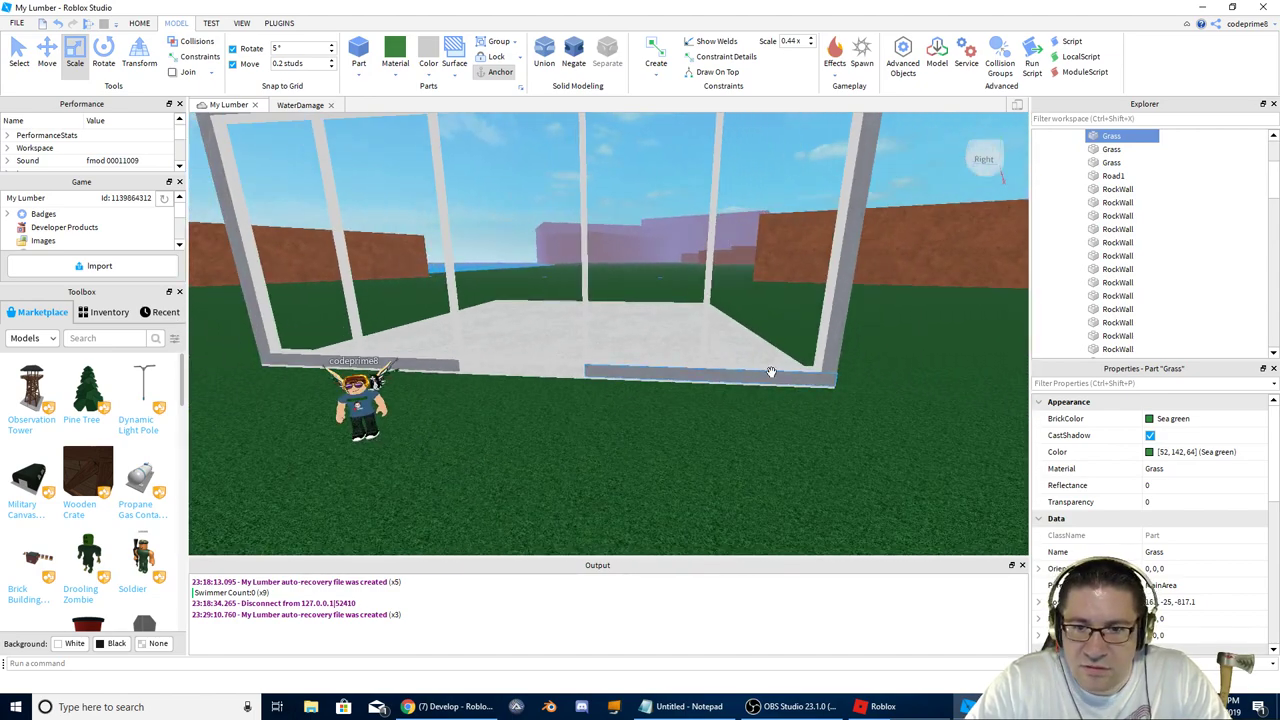
{"action": "left_click", "coordinate": [519, 367]}
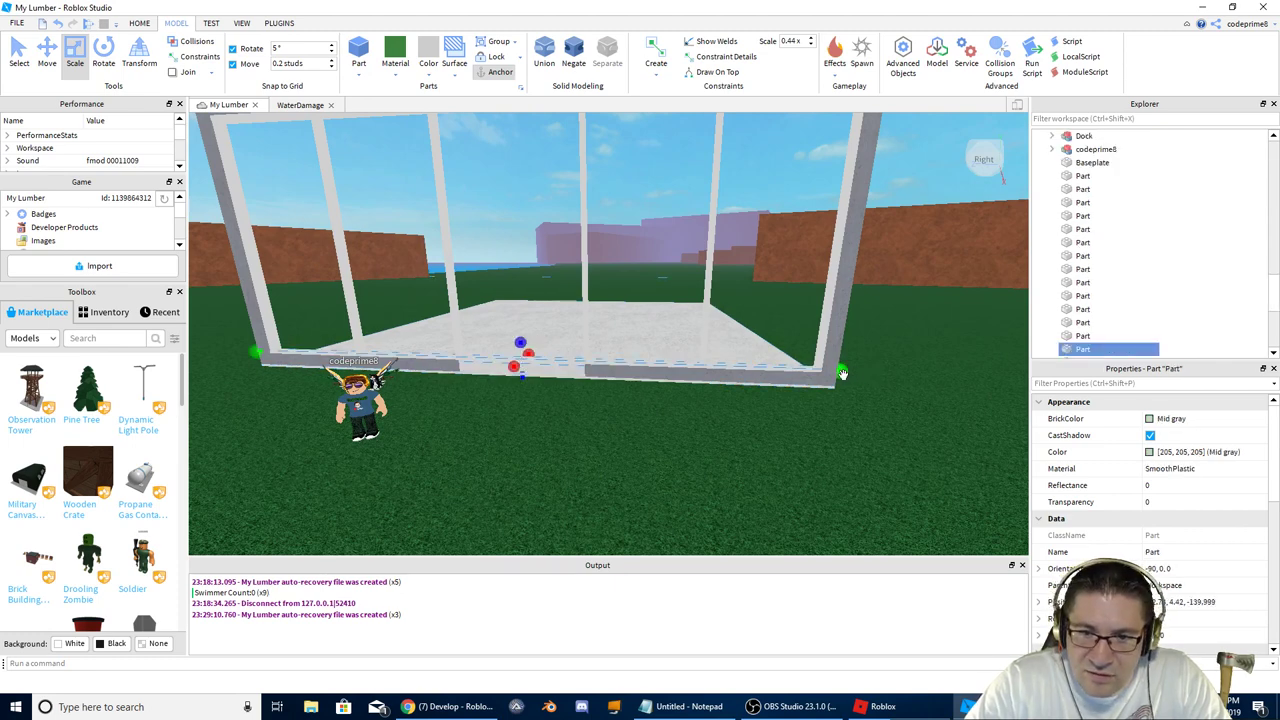
{"action": "left_click_drag", "start_coordinate": [843, 373], "coordinate": [548, 365]}
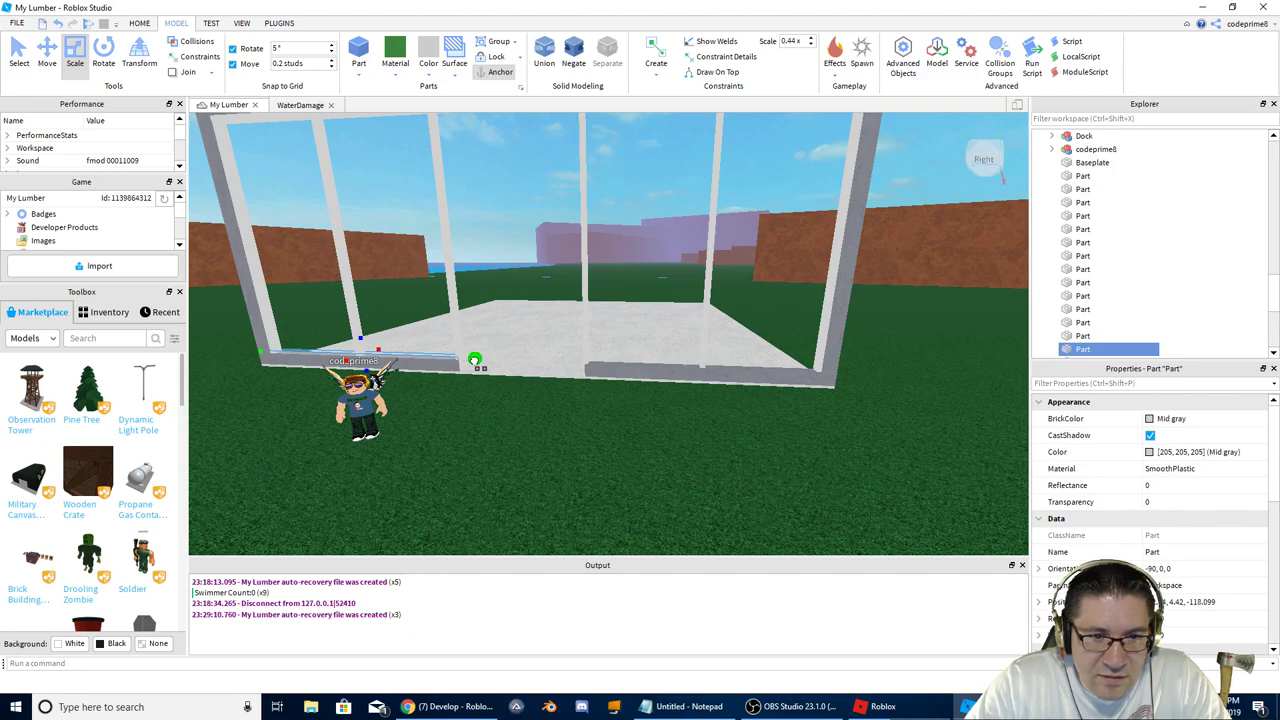
{"action": "key", "text": "w"}
{"action": "key", "text": "a"}
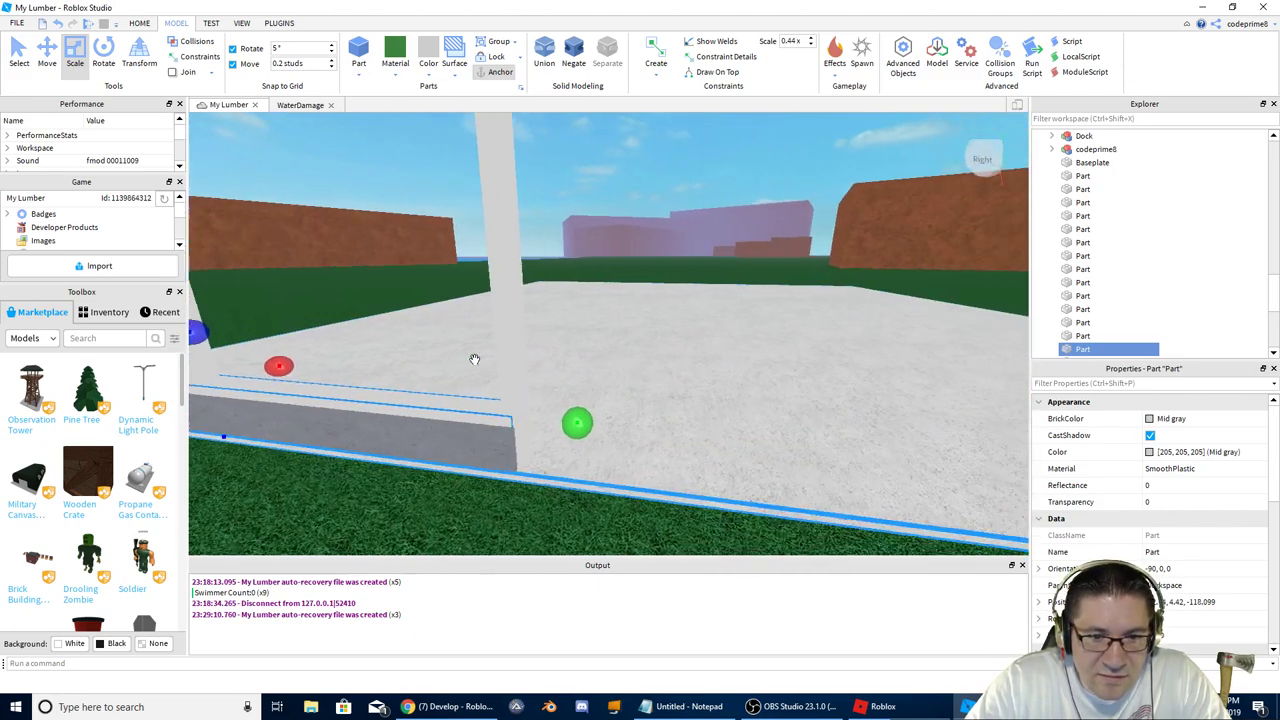
{"action": "key", "text": "s"}
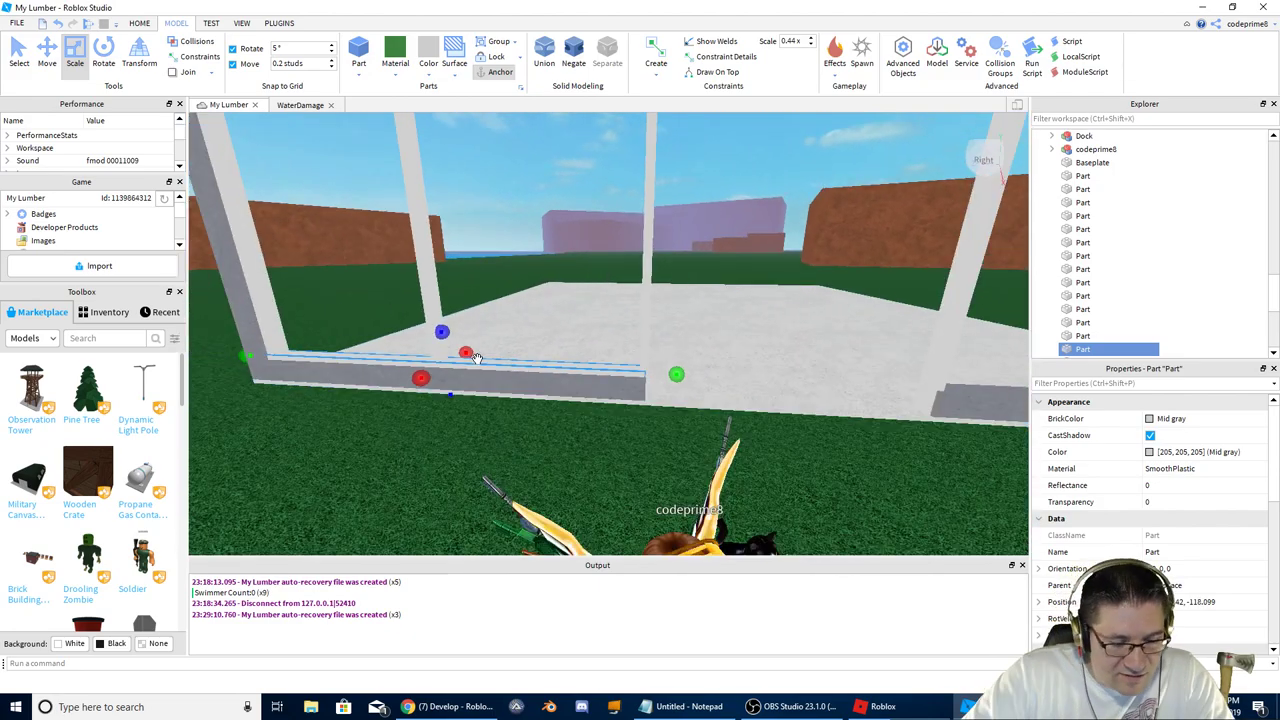
Step: Duplicate the low wall's cap strip and move the copy across the doorway onto the other low wall
{"action": "key", "text": "ctrl+d"}
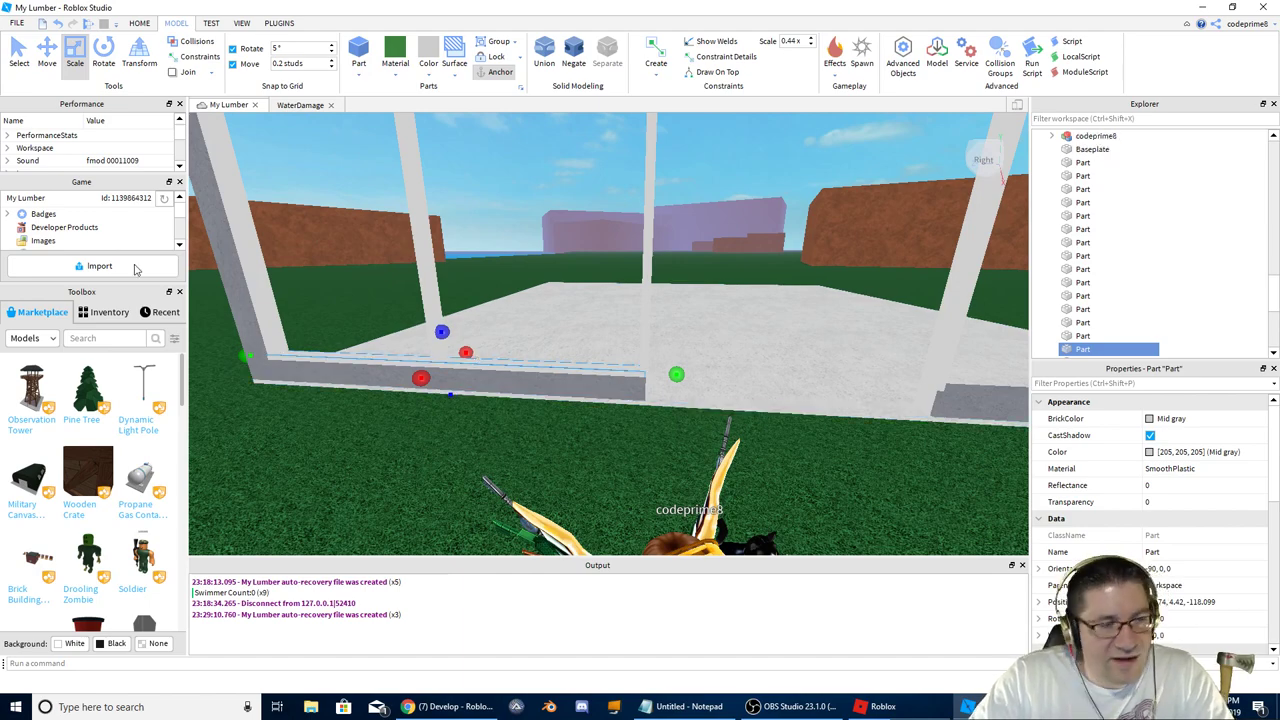
{"action": "left_click", "coordinate": [50, 60]}
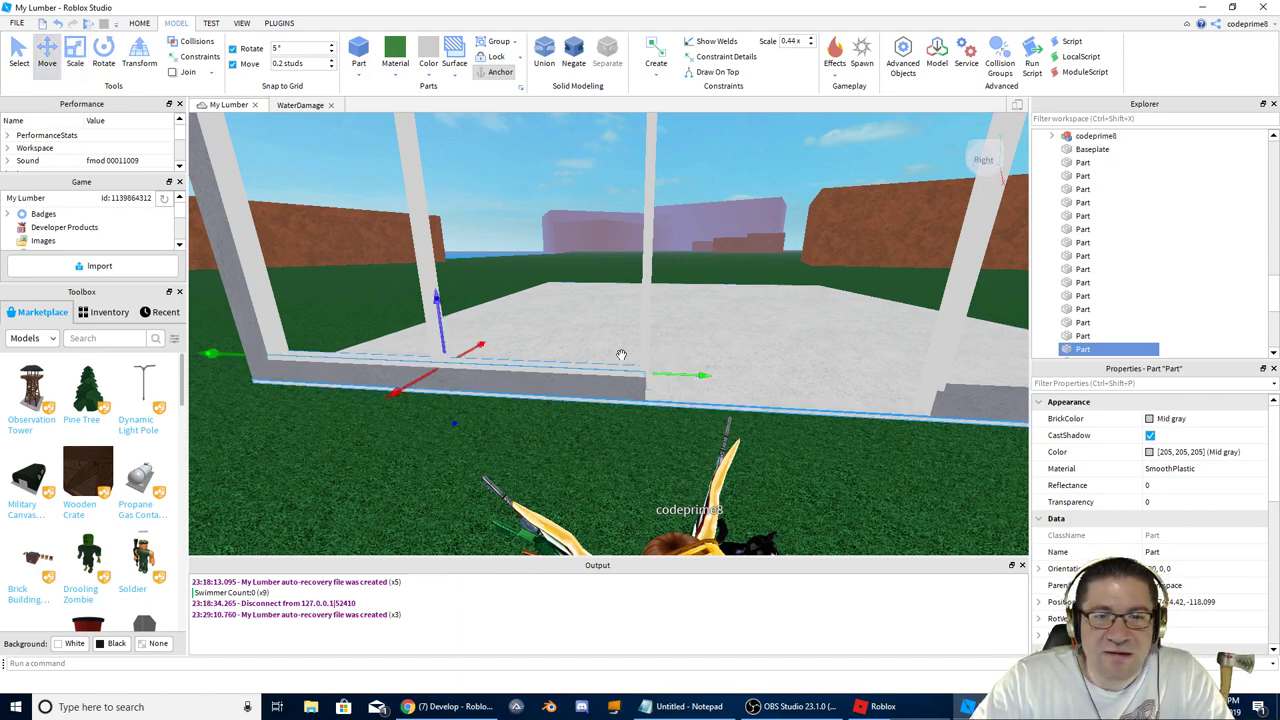
{"action": "left_click_drag", "start_coordinate": [681, 377], "coordinate": [899, 385]}
{"action": "key", "text": "d"}
{"action": "right_click_drag", "start_coordinate": [648, 366], "coordinate": [562, 358]}
{"action": "left_click_drag", "start_coordinate": [562, 358], "coordinate": [848, 355]}
{"action": "right_click_drag", "start_coordinate": [716, 364], "coordinate": [716, 358]}
Step: Check the store's door frame in the Roblox game, then duplicate the doorway strip in Roblox Studio and set the copy's size to 1, 1, 30.39
{"action": "key", "text": "alt+Tab"}
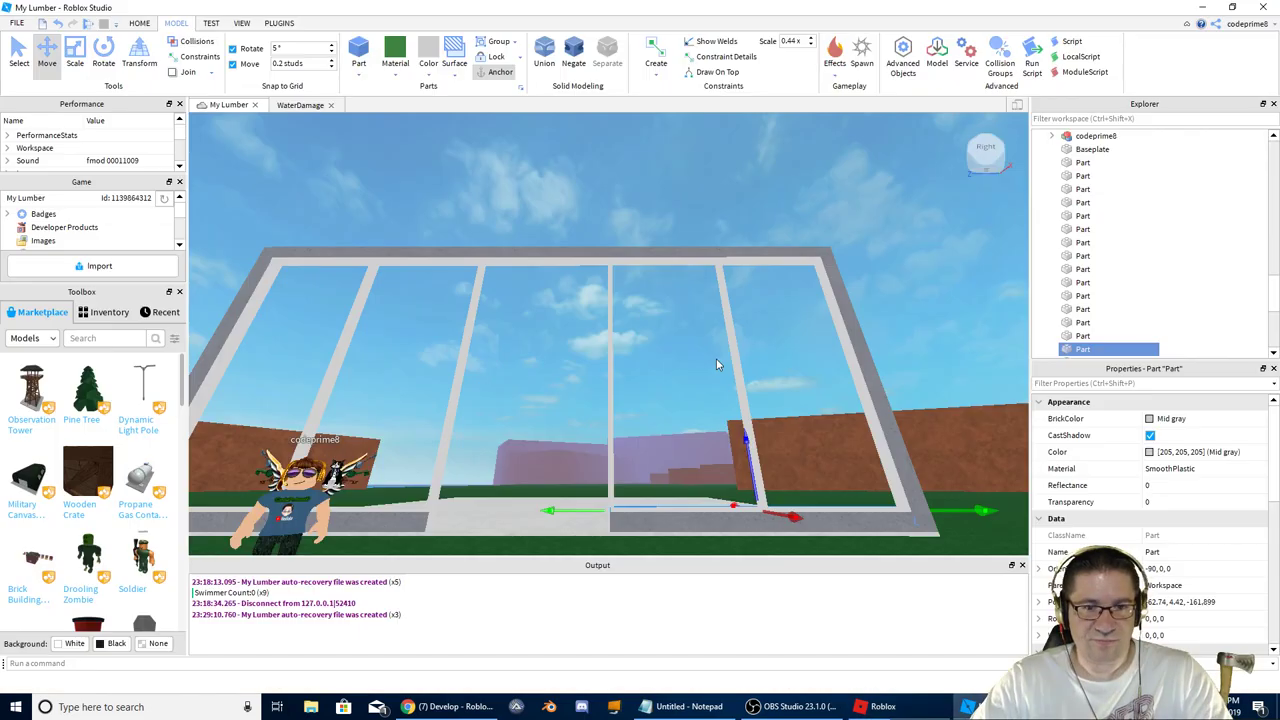
{"action": "right_click_drag", "start_coordinate": [716, 358], "coordinate": [716, 358]}
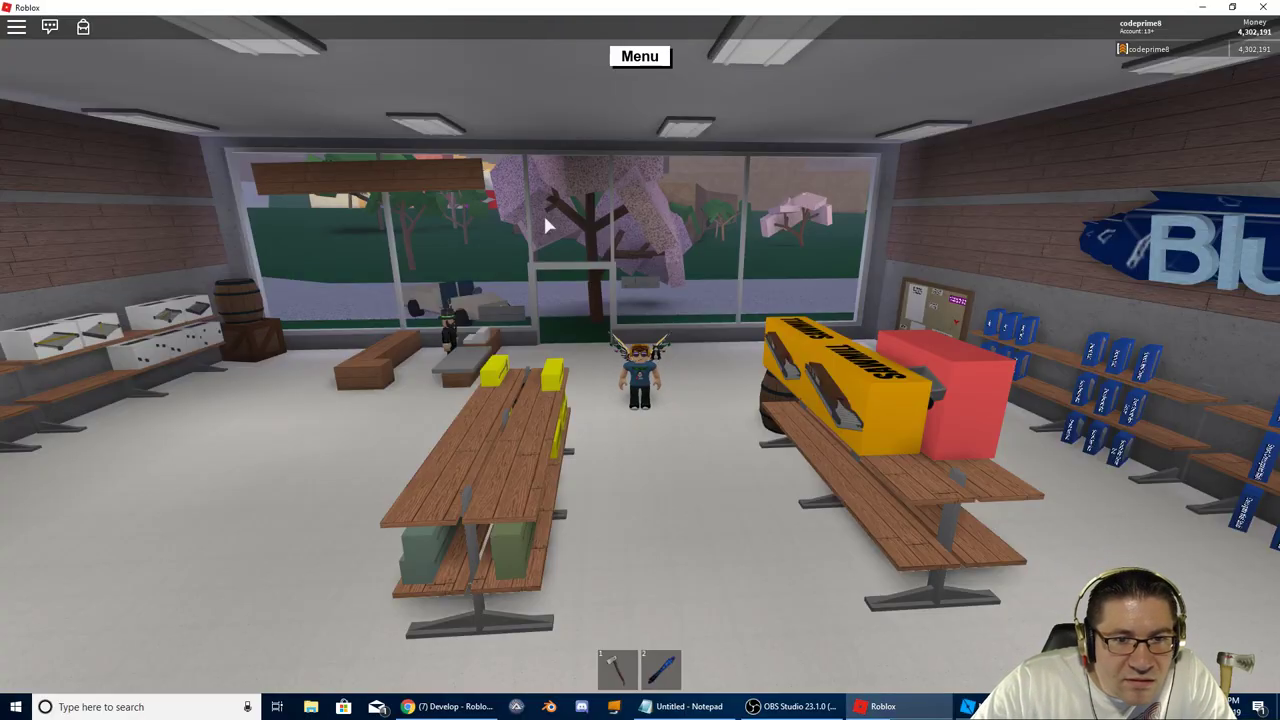
{"action": "scroll", "coordinate": [545, 225], "scroll_direction": "up", "scroll_amount": 5}
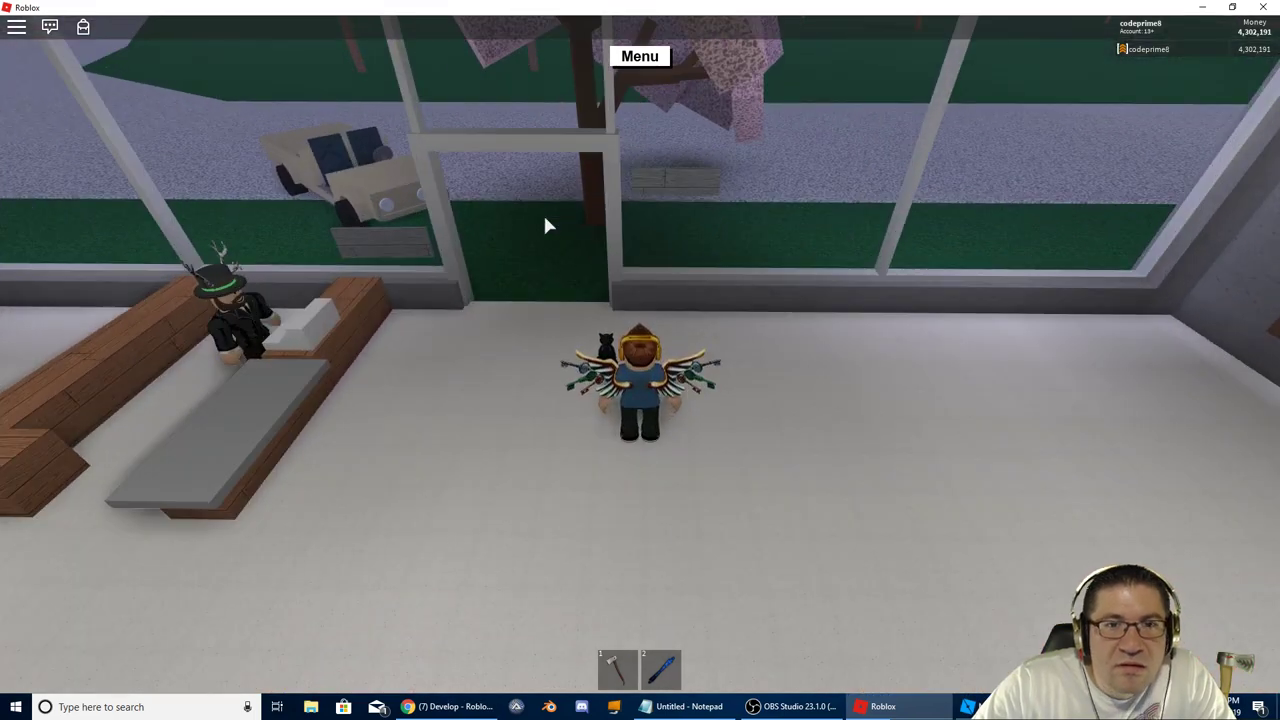
{"action": "right_click_drag", "start_coordinate": [545, 217], "coordinate": [545, 217]}
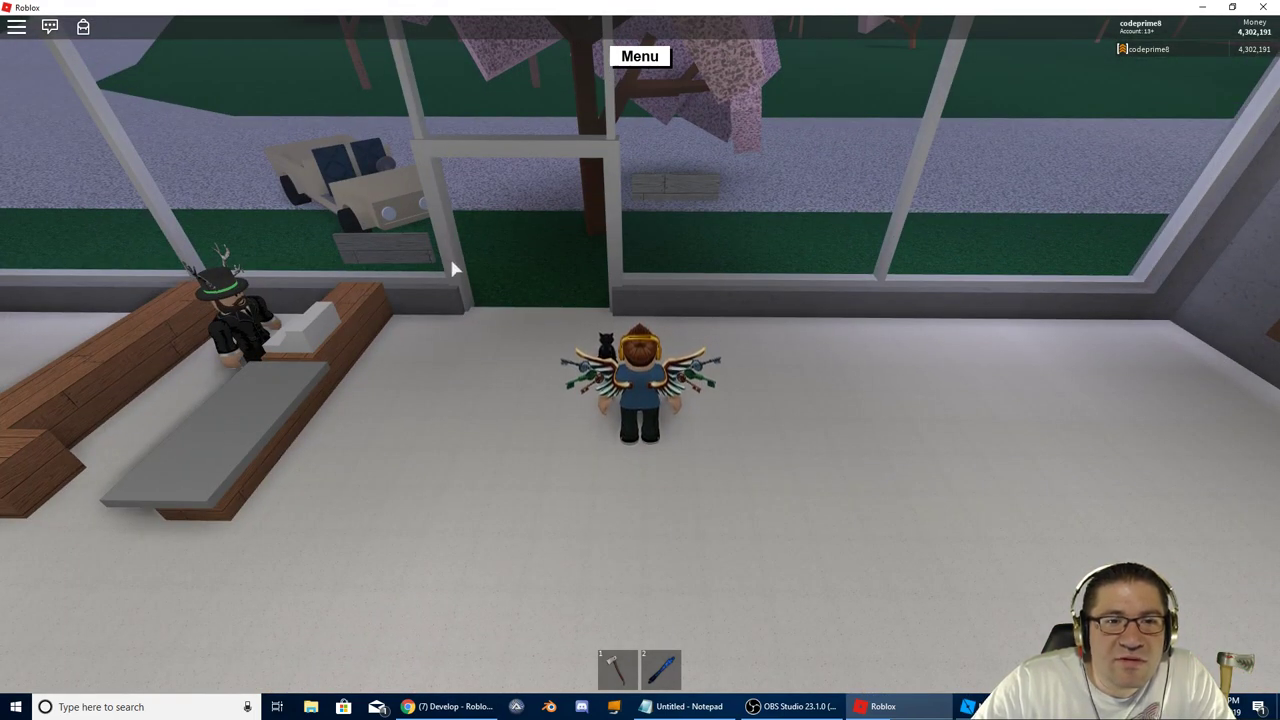
{"action": "key", "text": "alt+Tab"}
{"action": "left_click", "coordinate": [460, 392]}
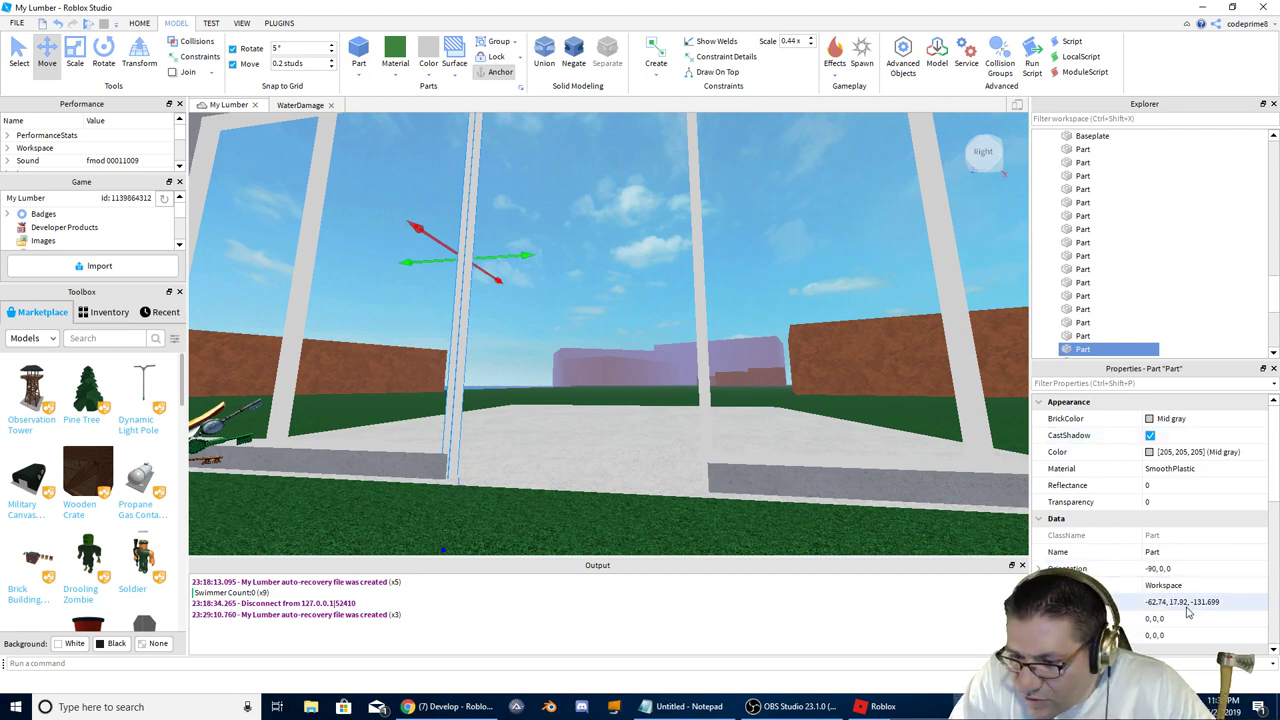
{"action": "scroll", "coordinate": [1165, 600], "scroll_direction": "down", "scroll_amount": 5}
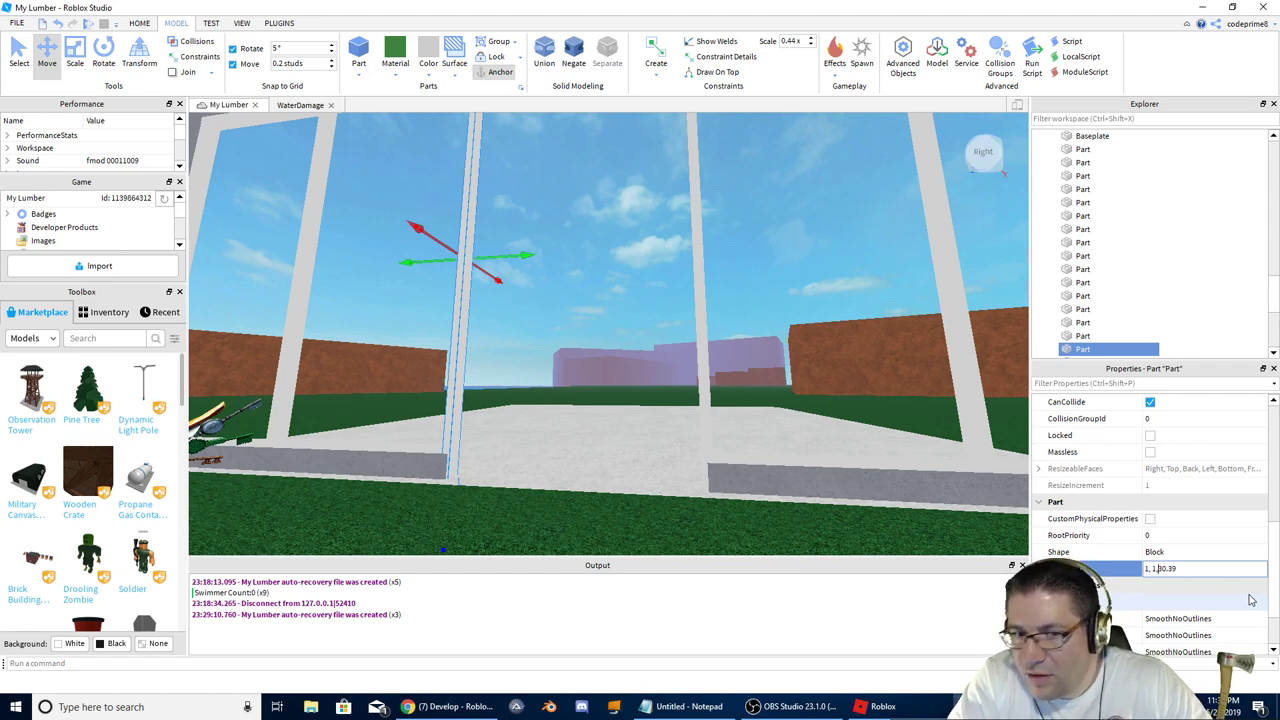
{"action": "key", "text": "Return"}
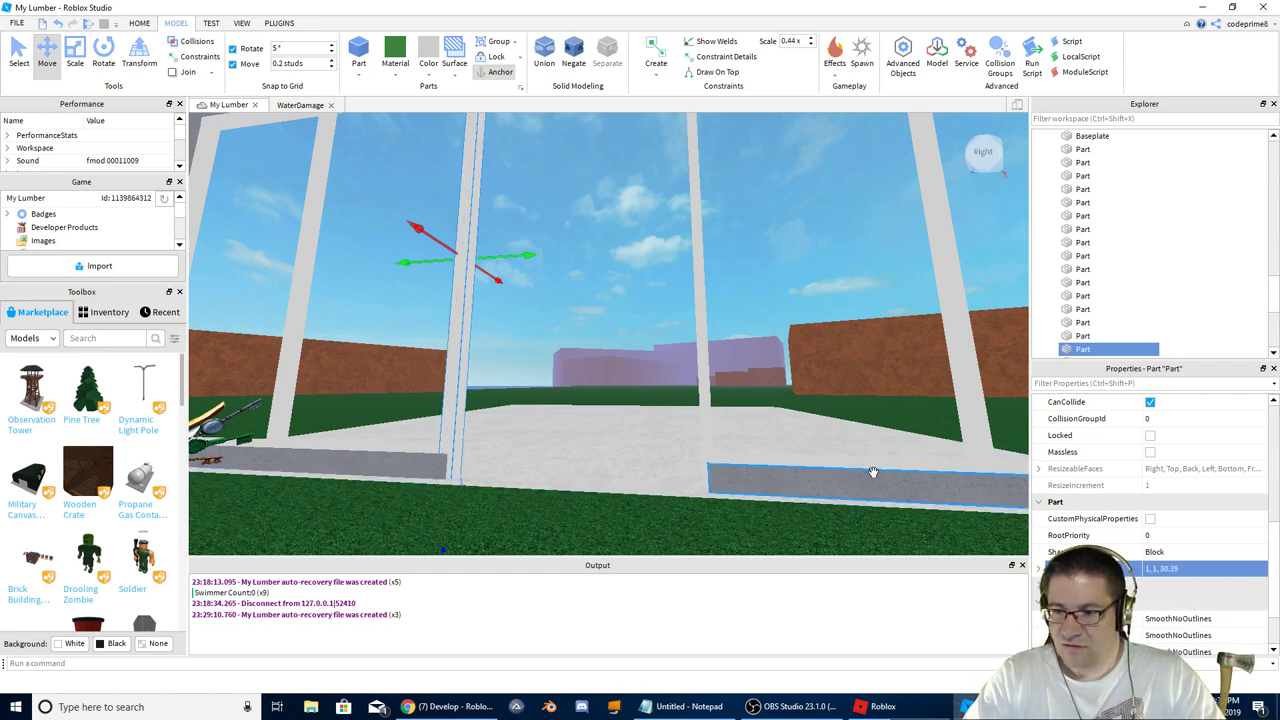
Step: Shorten the thicker doorway strip from above to a 12.59-stud door post and compare its height with the door frame in the Roblox game
{"action": "right_click_drag", "start_coordinate": [665, 373], "coordinate": [663, 367]}
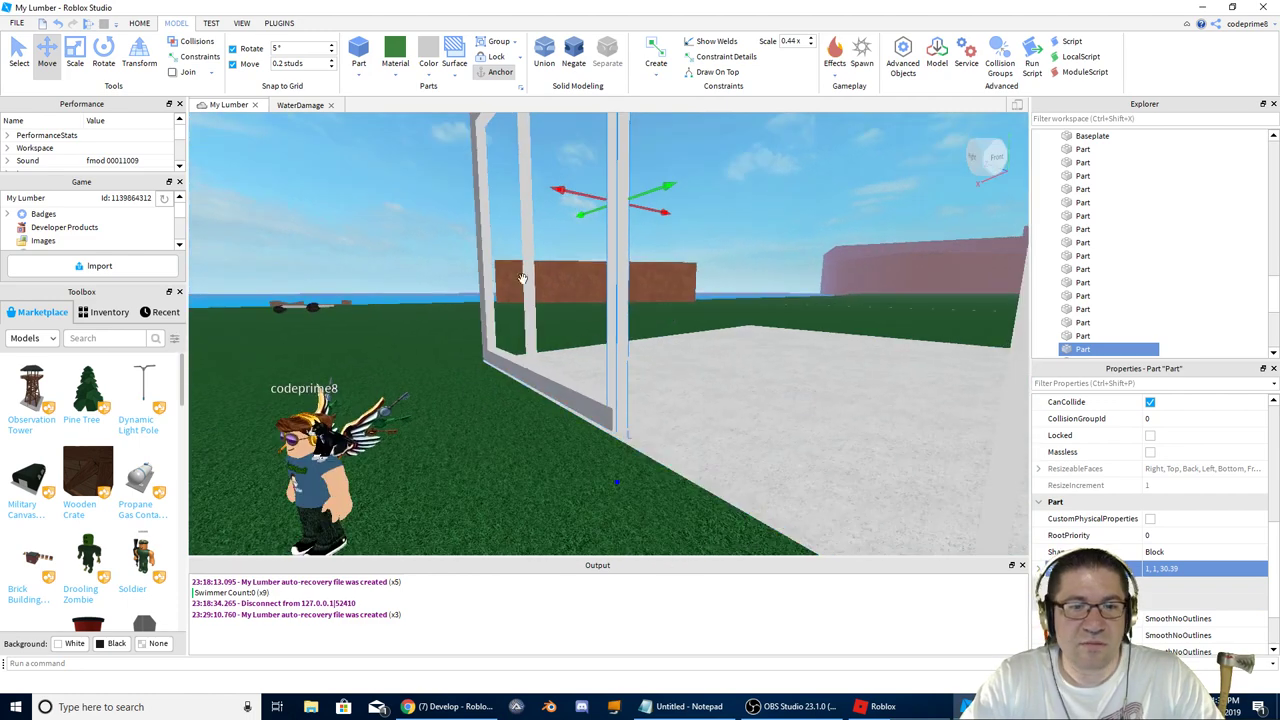
{"action": "left_click", "coordinate": [75, 55]}
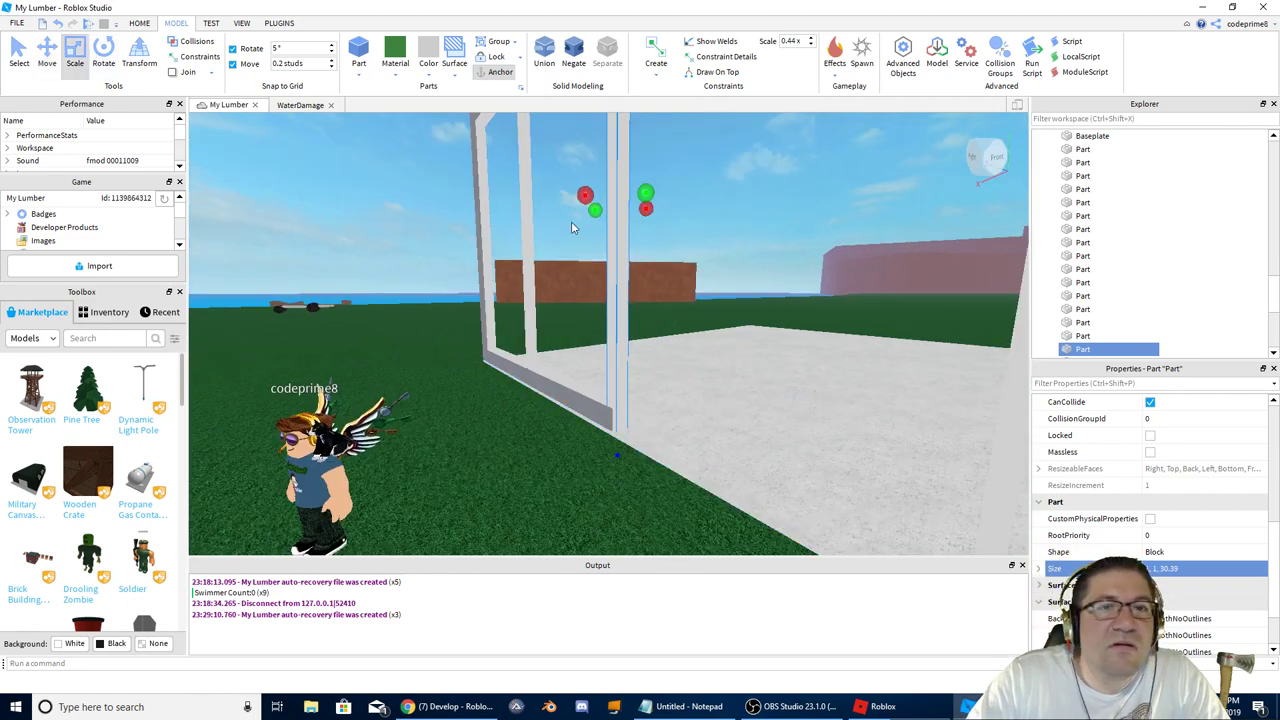
{"action": "right_click_drag", "start_coordinate": [571, 221], "coordinate": [571, 221]}
{"action": "left_click_drag", "start_coordinate": [624, 245], "coordinate": [634, 498]}
{"action": "right_click_drag", "start_coordinate": [664, 483], "coordinate": [664, 483]}
{"action": "key", "text": "a"}
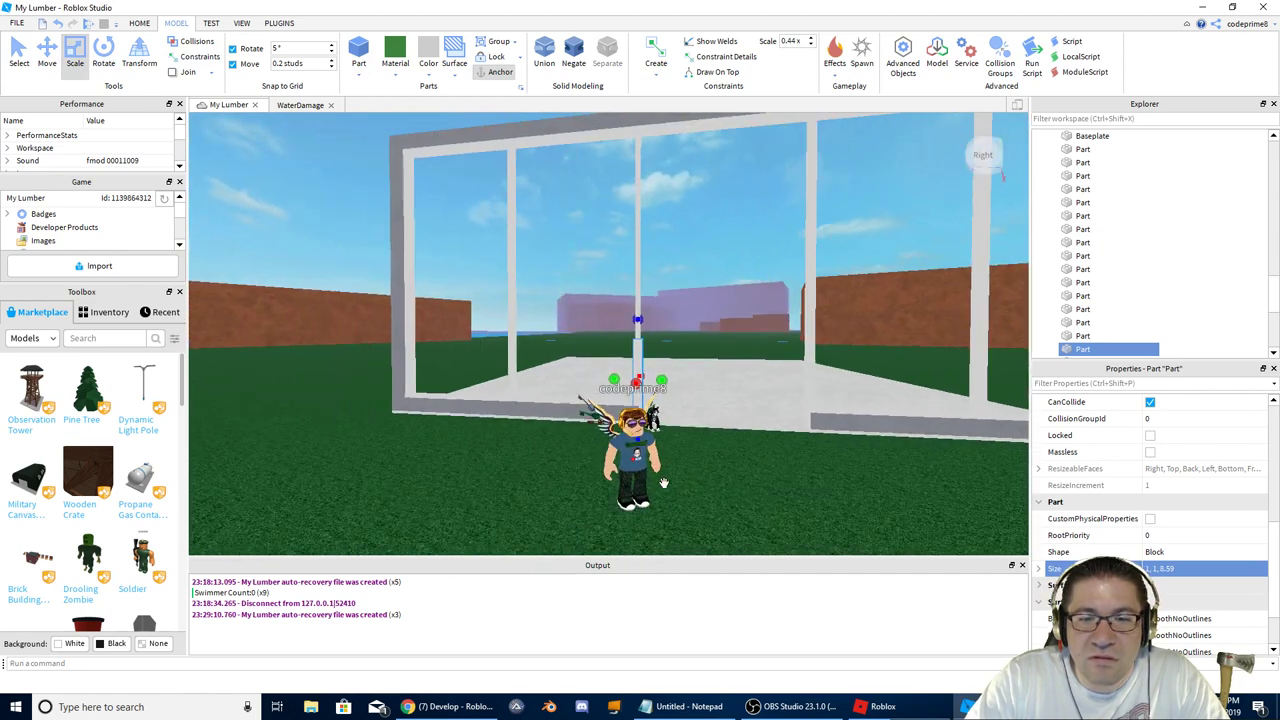
{"action": "key", "text": "w"}
{"action": "left_click_drag", "start_coordinate": [632, 331], "coordinate": [632, 292]}
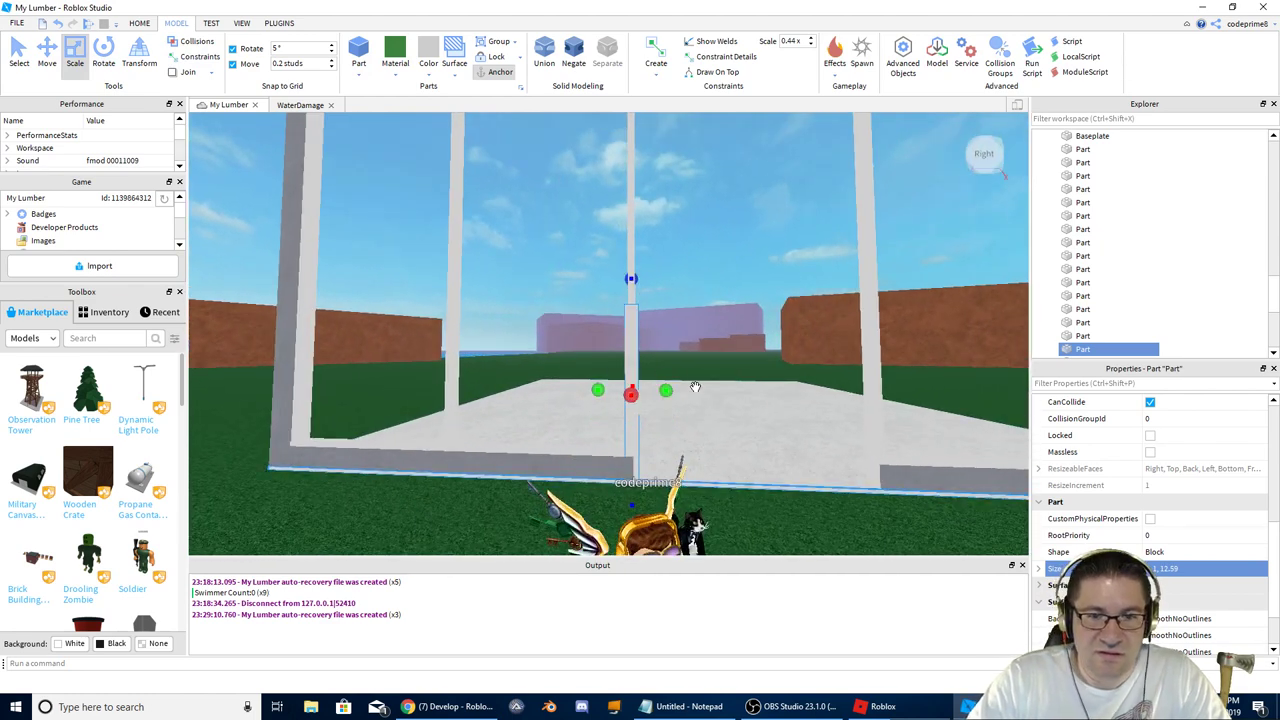
{"action": "key", "text": "alt+Tab"}
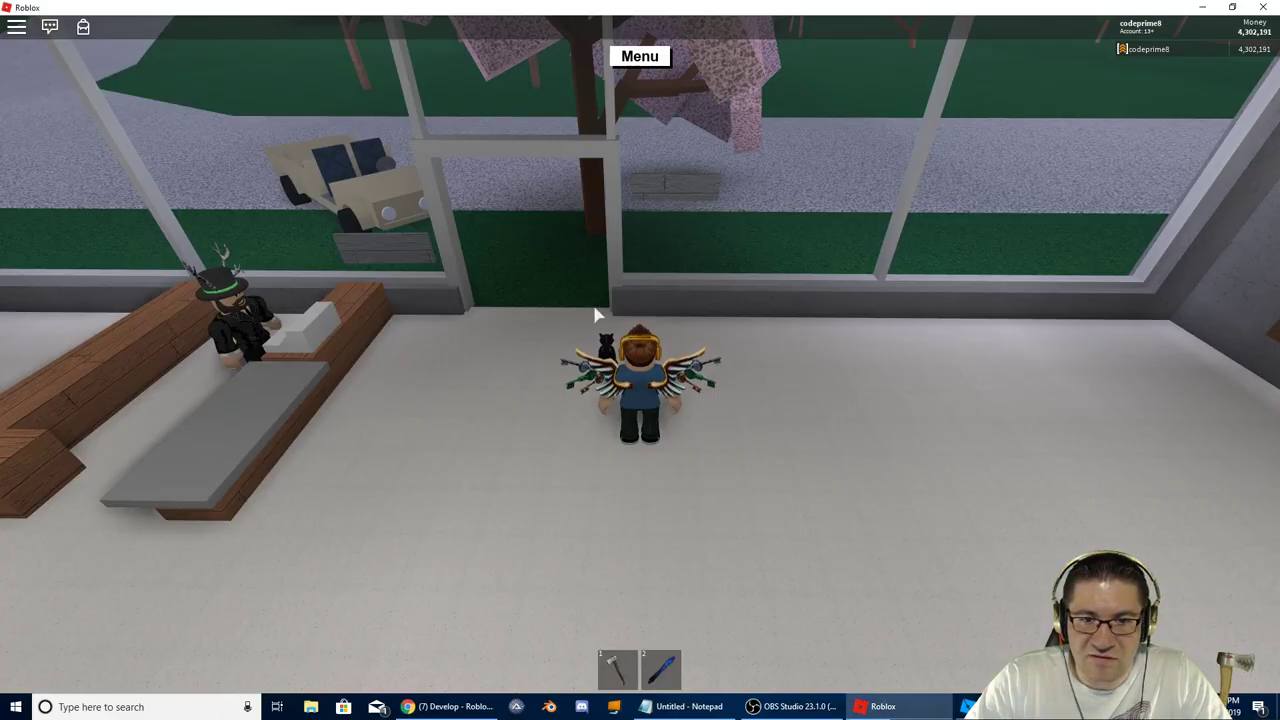
{"action": "right_click_drag", "start_coordinate": [610, 310], "coordinate": [614, 240]}
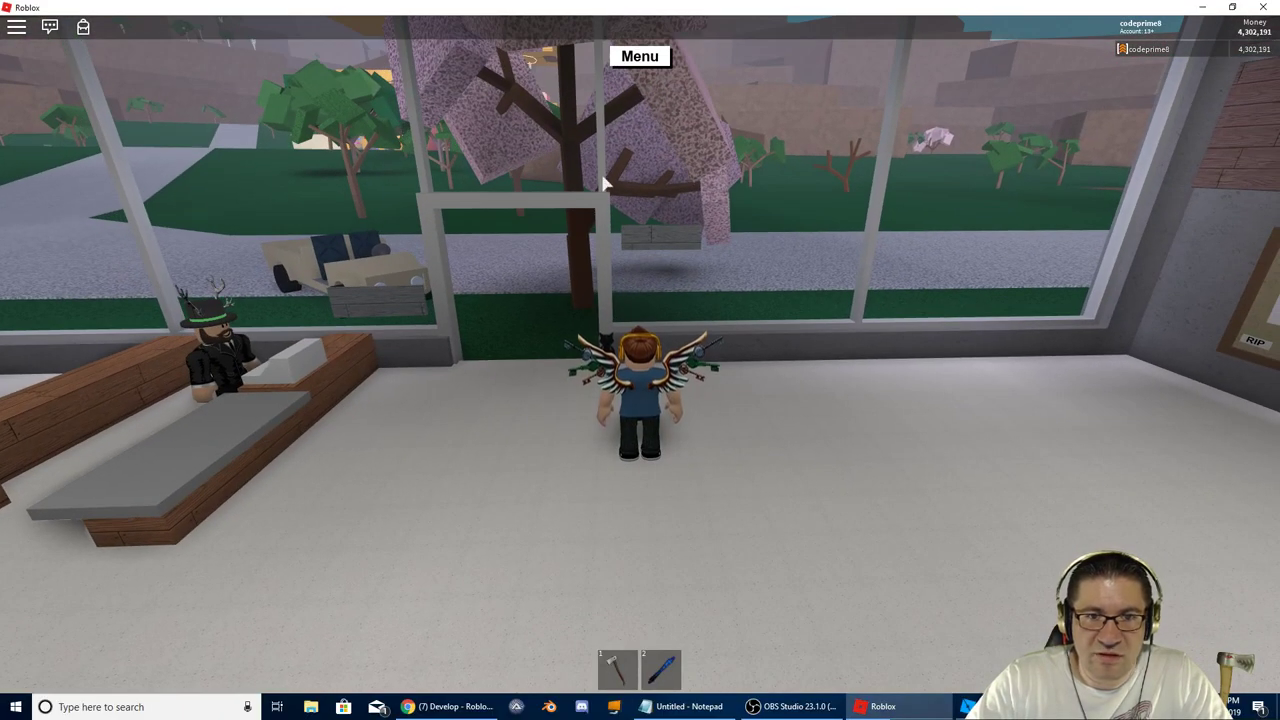
{"action": "key", "text": "alt+Tab"}
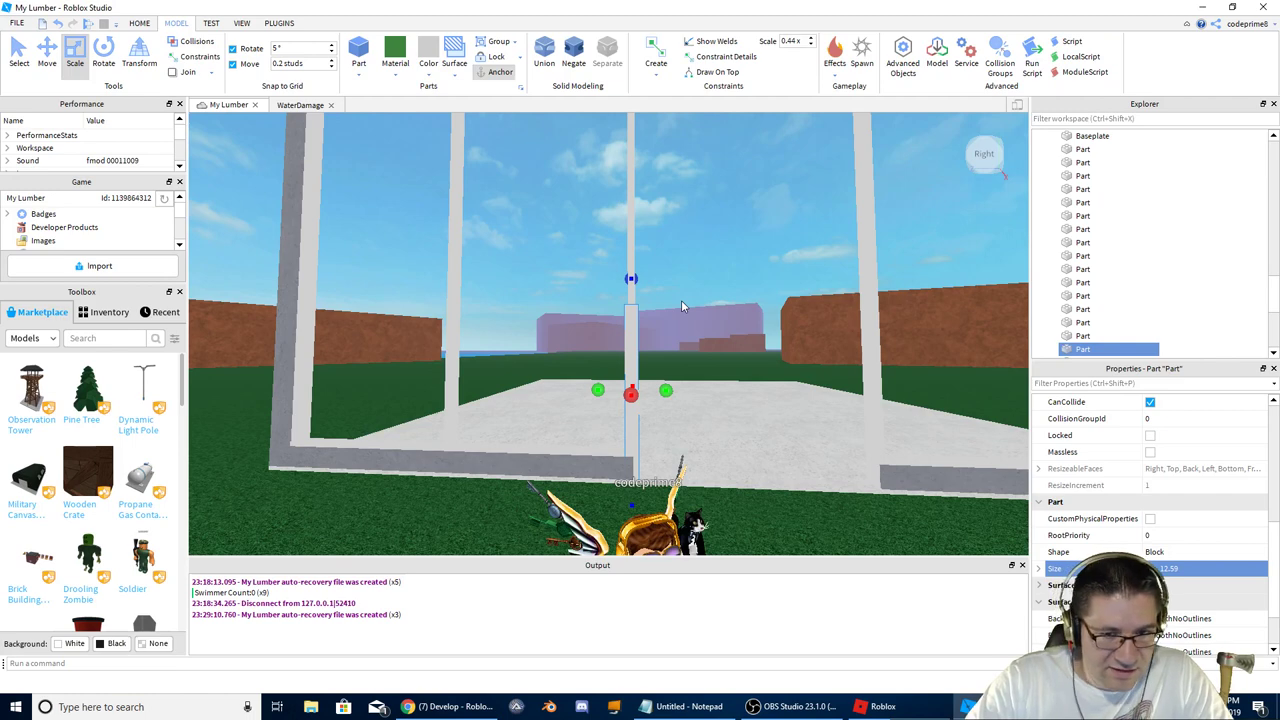
Step: Duplicate the 12.59-stud door post and move the copy across the doorway to the end of the opposite low wall
{"action": "key", "text": "ctrl+d"}
{"action": "left_click", "coordinate": [47, 54]}
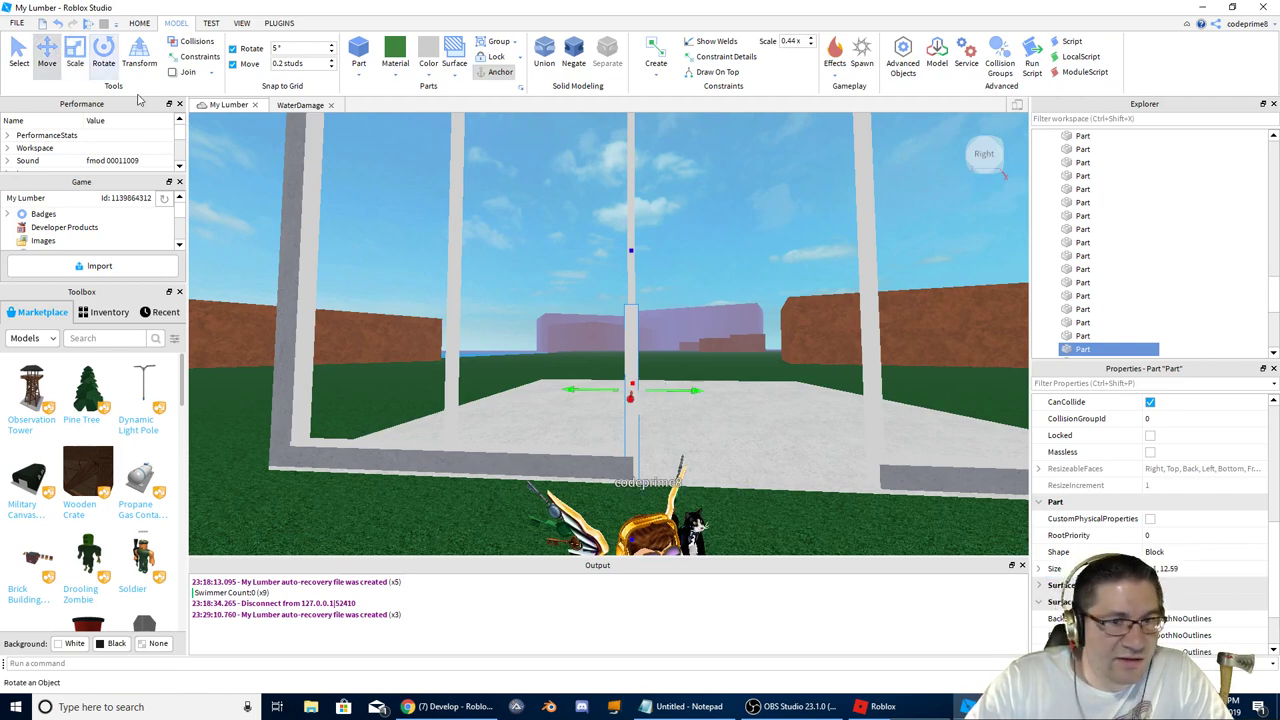
{"action": "left_click_drag", "start_coordinate": [675, 389], "coordinate": [938, 412]}
{"action": "key", "text": "d"}
{"action": "right_click_drag", "start_coordinate": [938, 412], "coordinate": [937, 420]}
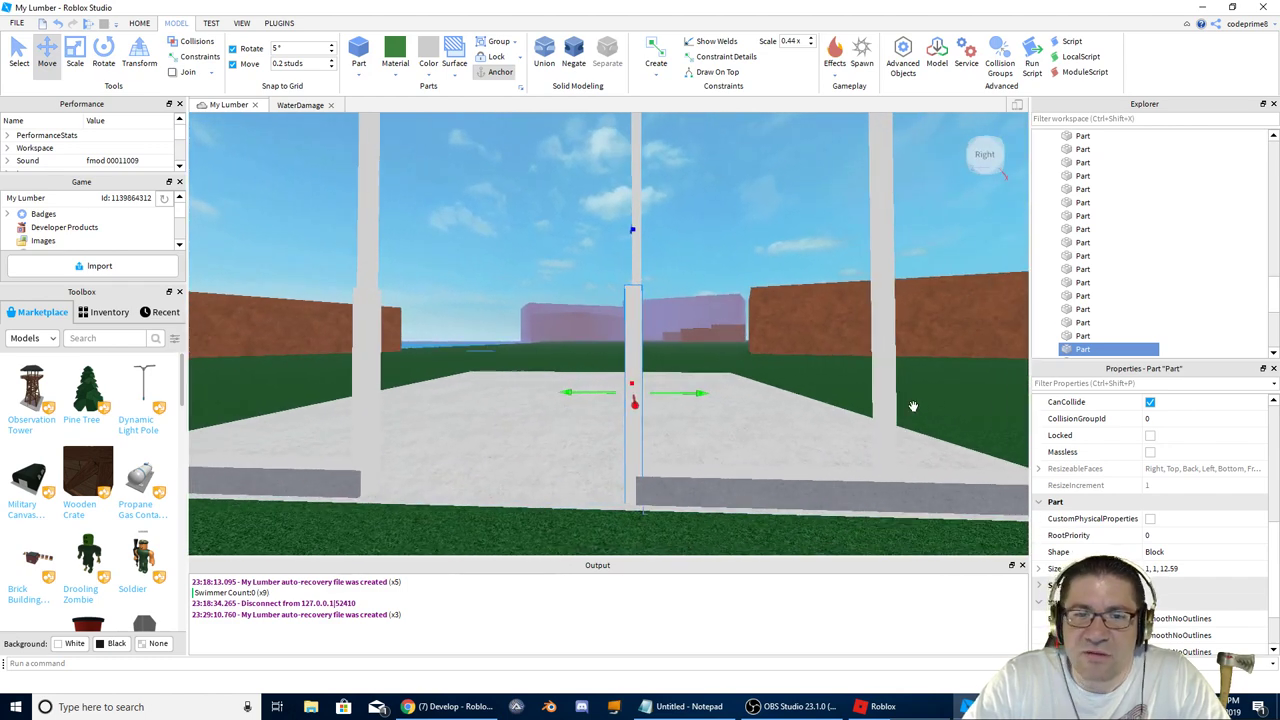
{"action": "left_click_drag", "start_coordinate": [697, 393], "coordinate": [701, 394]}
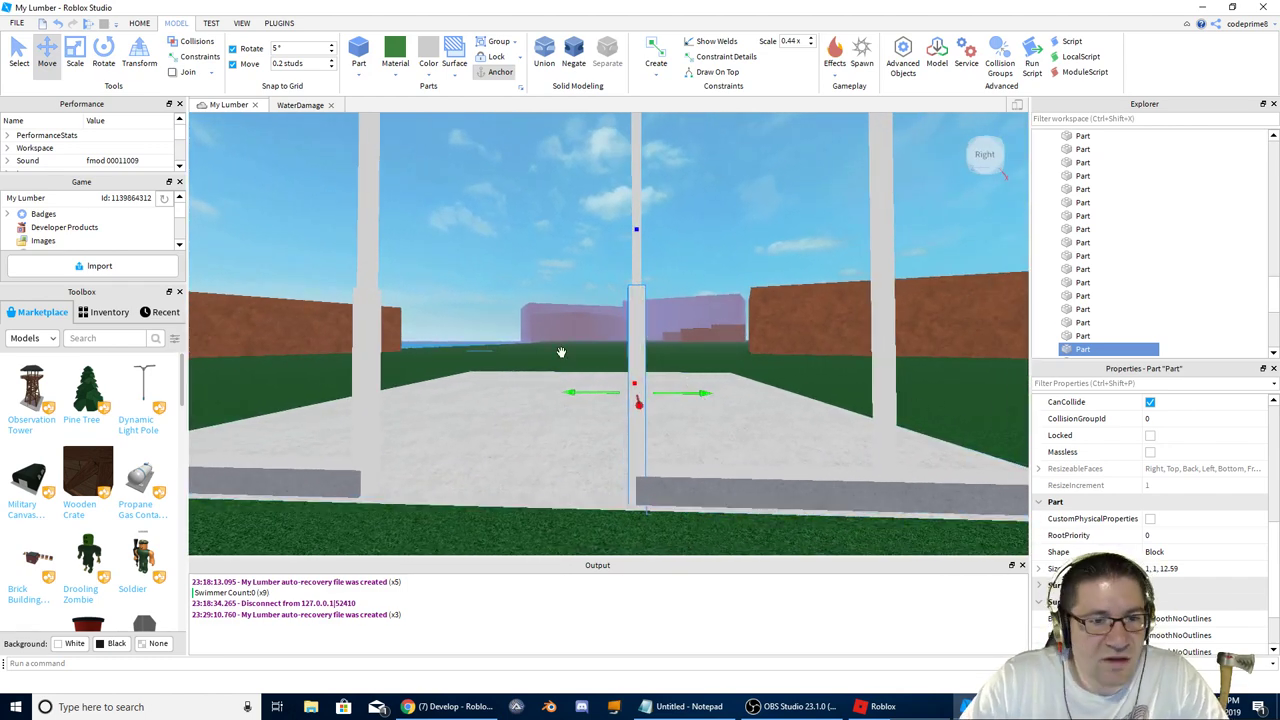
Step: Rotate a copy of the door post to horizontal and raise it to the top of the door posts as a lintel
{"action": "left_click", "coordinate": [104, 50]}
{"action": "mouse_move", "coordinate": [636, 252]}
{"action": "left_mouse_down"}
{"action": "mouse_move", "coordinate": [525, 300]}
{"action": "mouse_move", "coordinate": [452, 404]}
{"action": "left_mouse_up"}
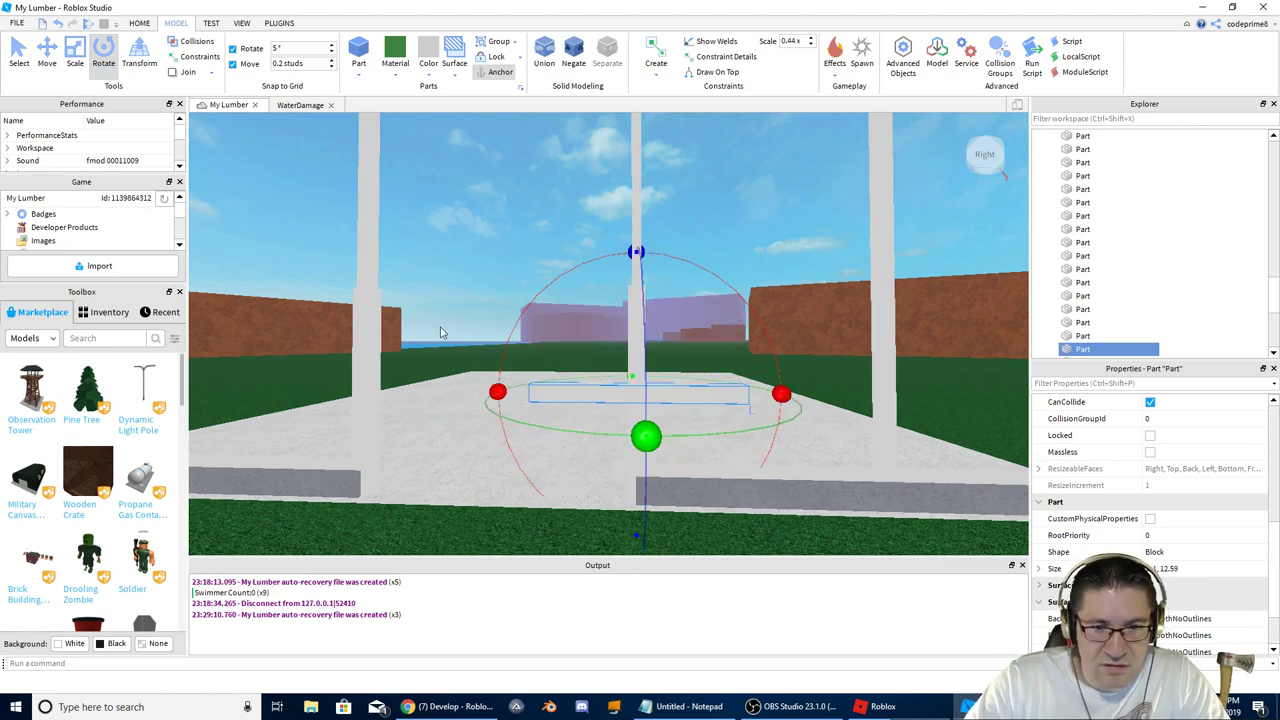
{"action": "left_click", "coordinate": [47, 52]}
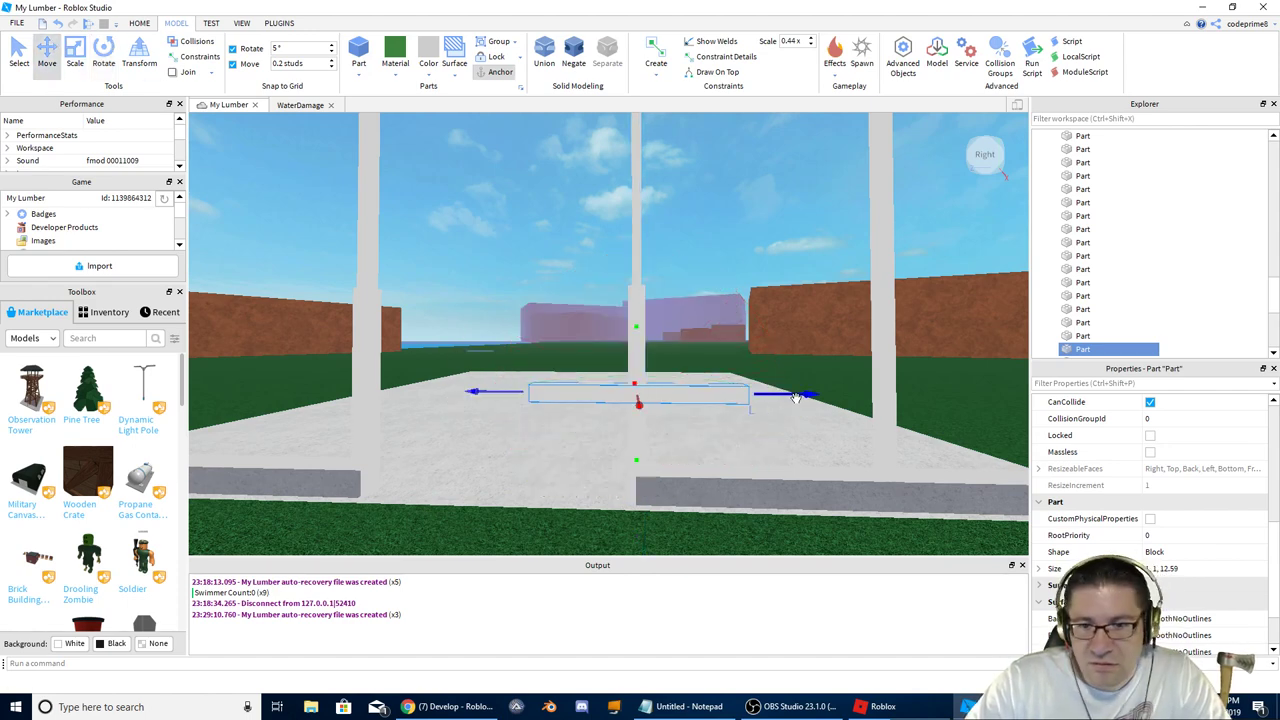
{"action": "left_click_drag", "start_coordinate": [796, 397], "coordinate": [693, 400]}
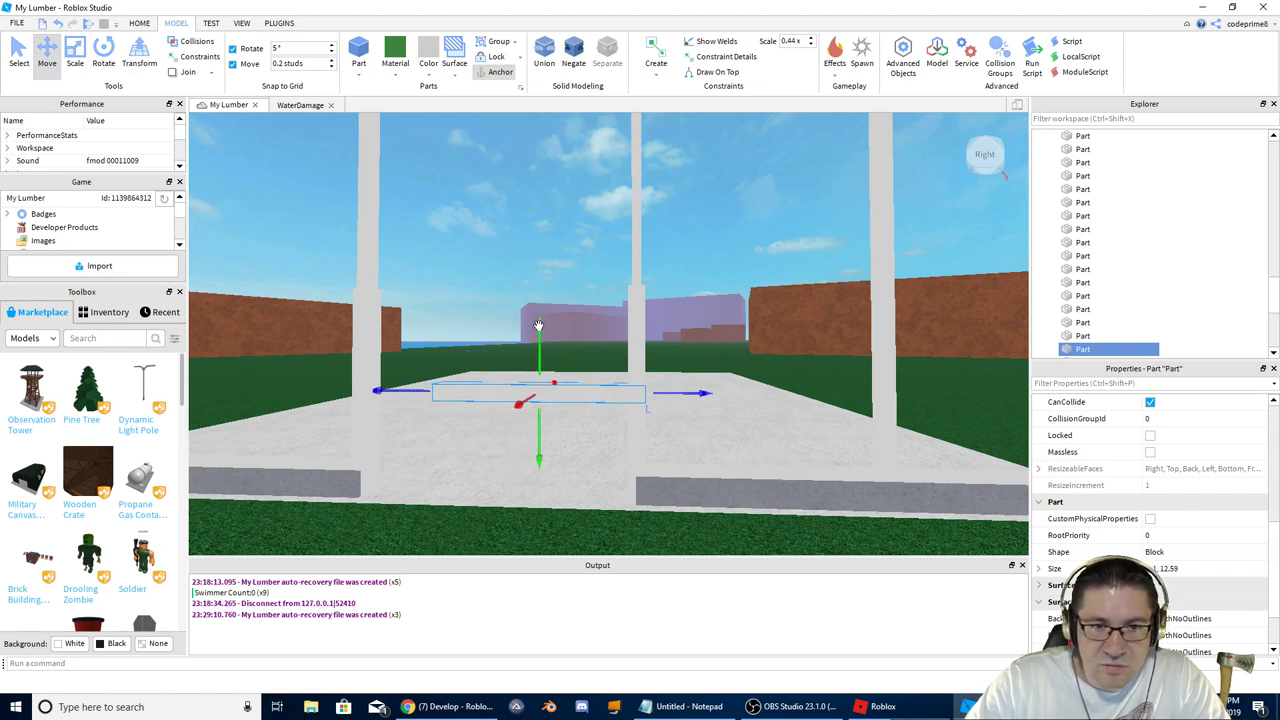
{"action": "left_click_drag", "start_coordinate": [538, 325], "coordinate": [551, 232]}
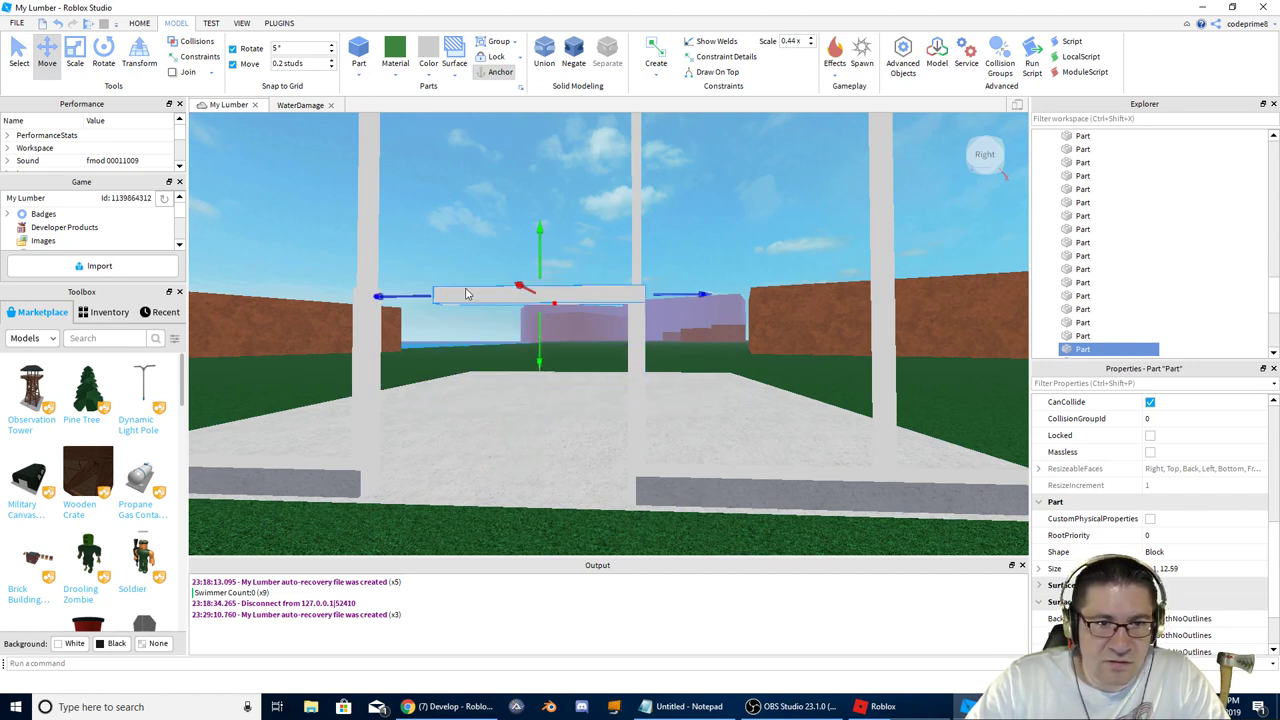
Step: Lengthen the lintel to 17.59 studs so it spans both door posts, and check it against the Roblox game
{"action": "left_click", "coordinate": [103, 55]}
{"action": "left_click", "coordinate": [75, 55]}
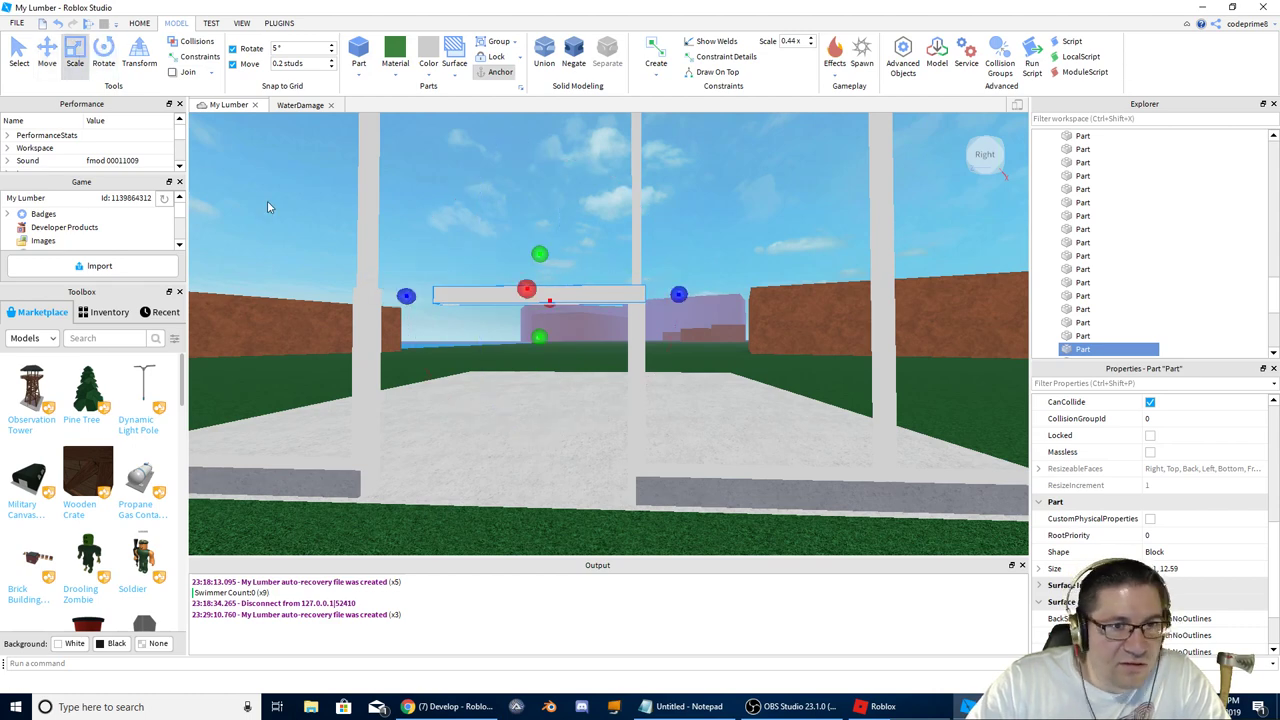
{"action": "left_click_drag", "start_coordinate": [405, 296], "coordinate": [331, 302]}
{"action": "right_click_drag", "start_coordinate": [466, 350], "coordinate": [466, 350]}
{"action": "key", "text": "d"}
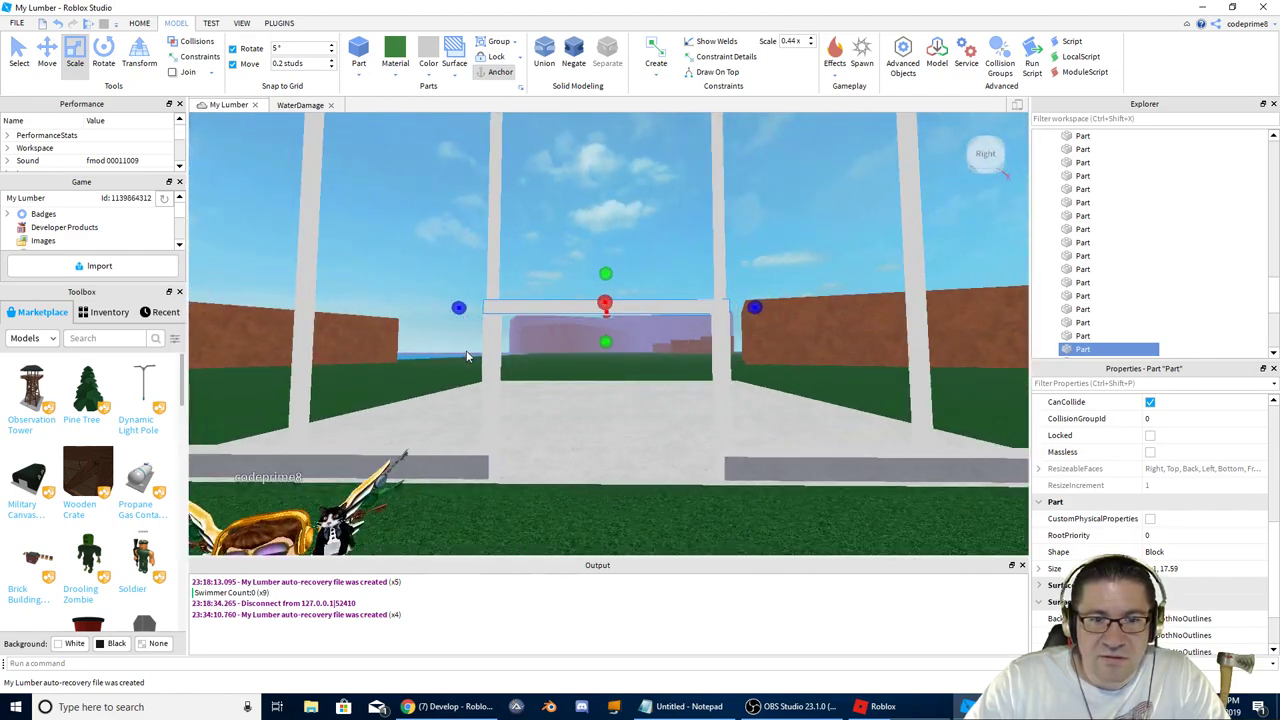
{"action": "key", "text": "alt+Tab"}
{"action": "key", "text": "alt+Tab"}
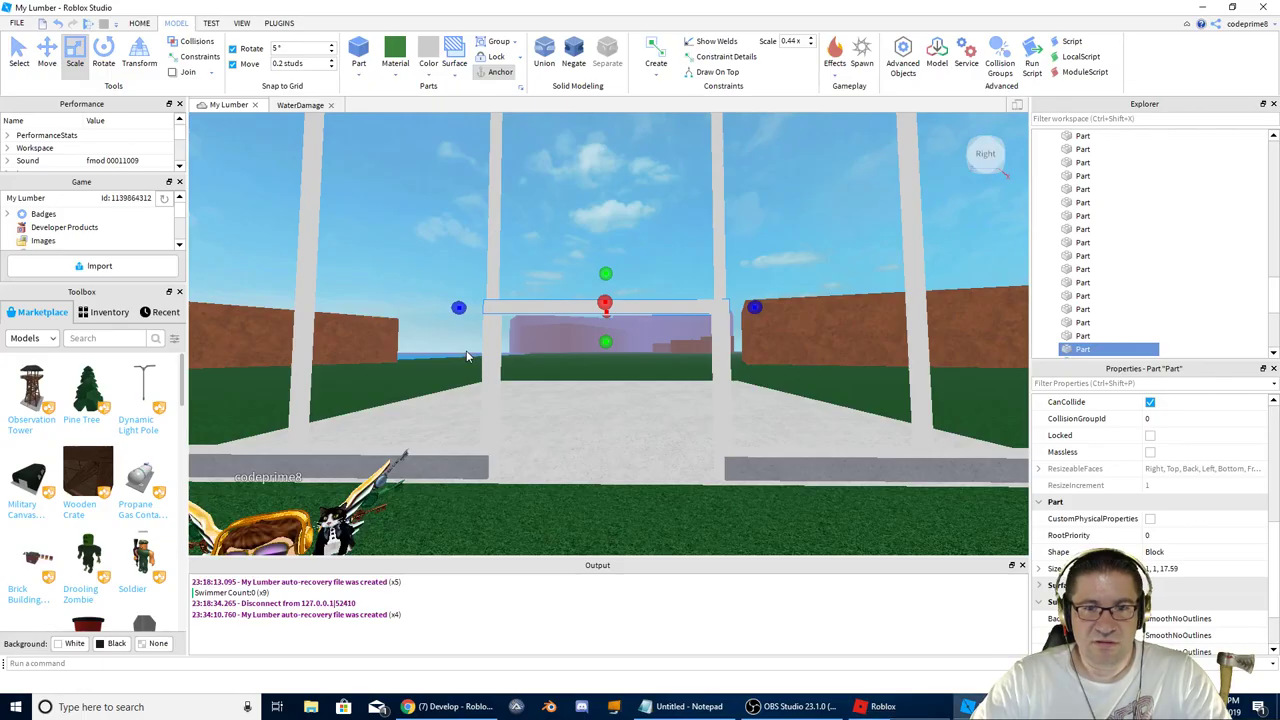
Step: Set the move snapping to 1 stud and lengthen both low walls toward the doorway to 31.8 studs
{"action": "left_click", "coordinate": [492, 243]}
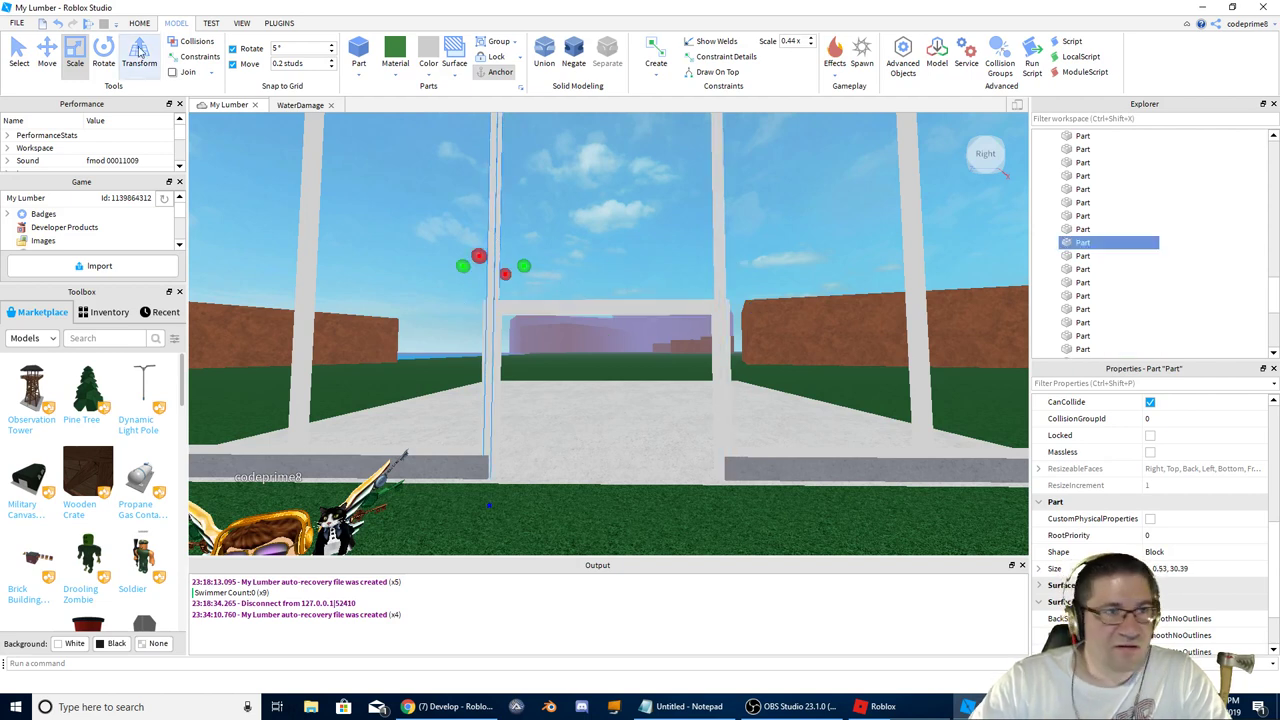
{"action": "left_click", "coordinate": [458, 470]}
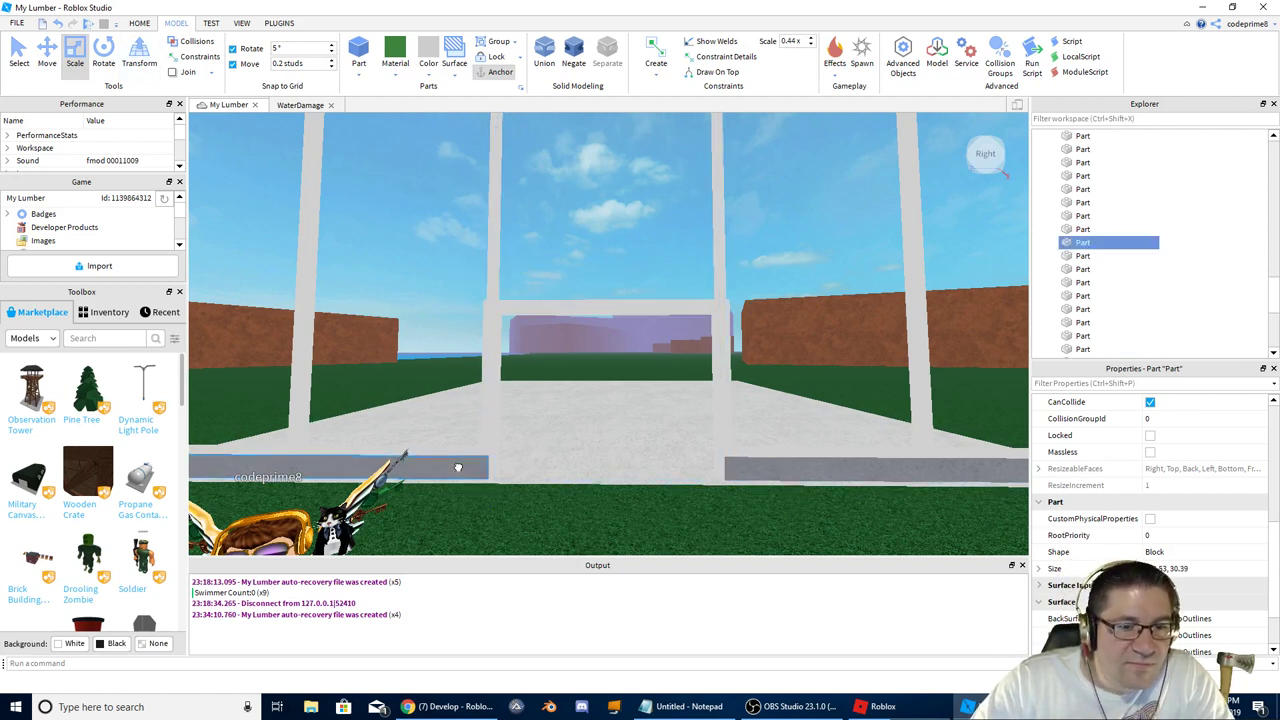
{"action": "left_click", "coordinate": [19, 55]}
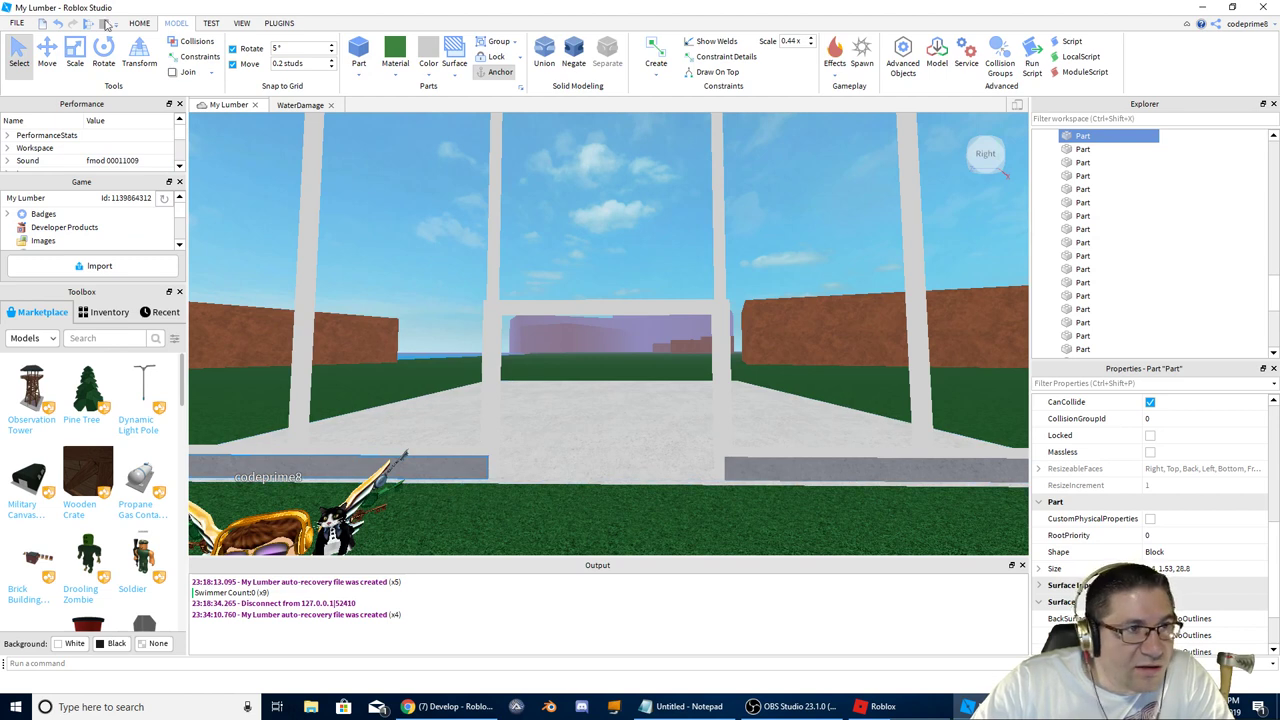
{"action": "left_click", "coordinate": [82, 54]}
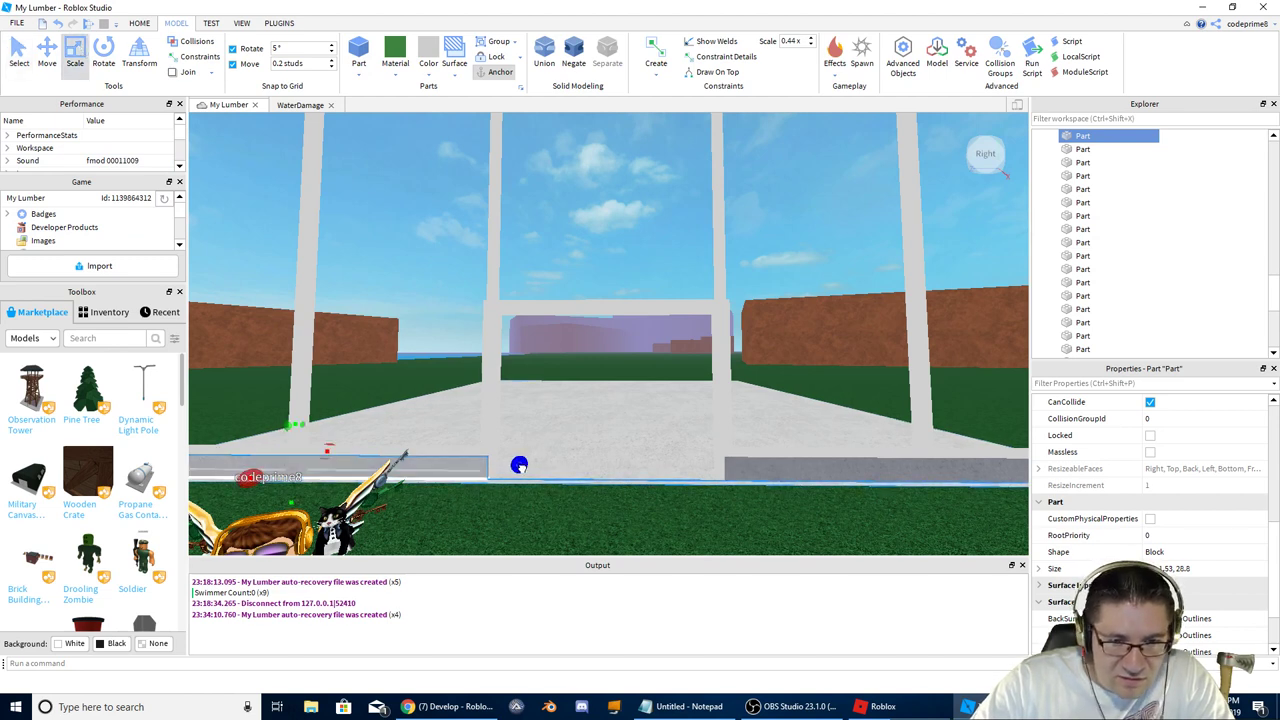
{"action": "left_click_drag", "start_coordinate": [518, 465], "coordinate": [519, 465]}
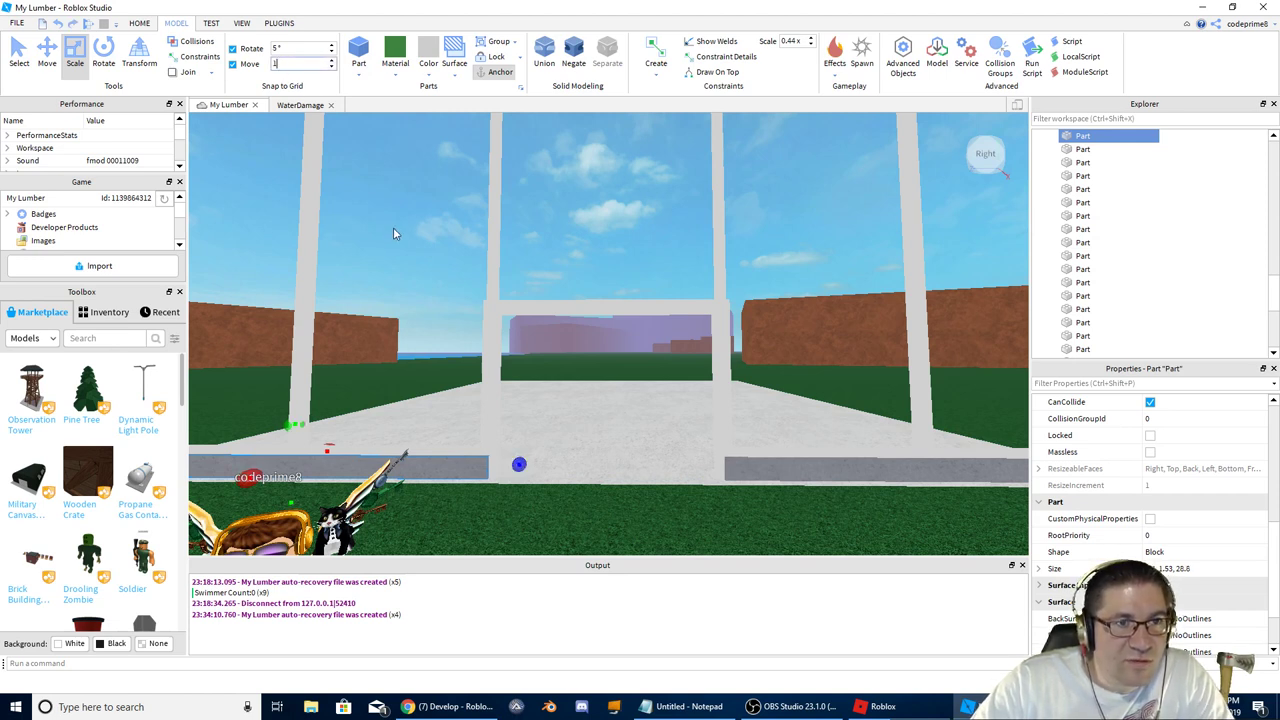
{"action": "key", "text": "Return"}
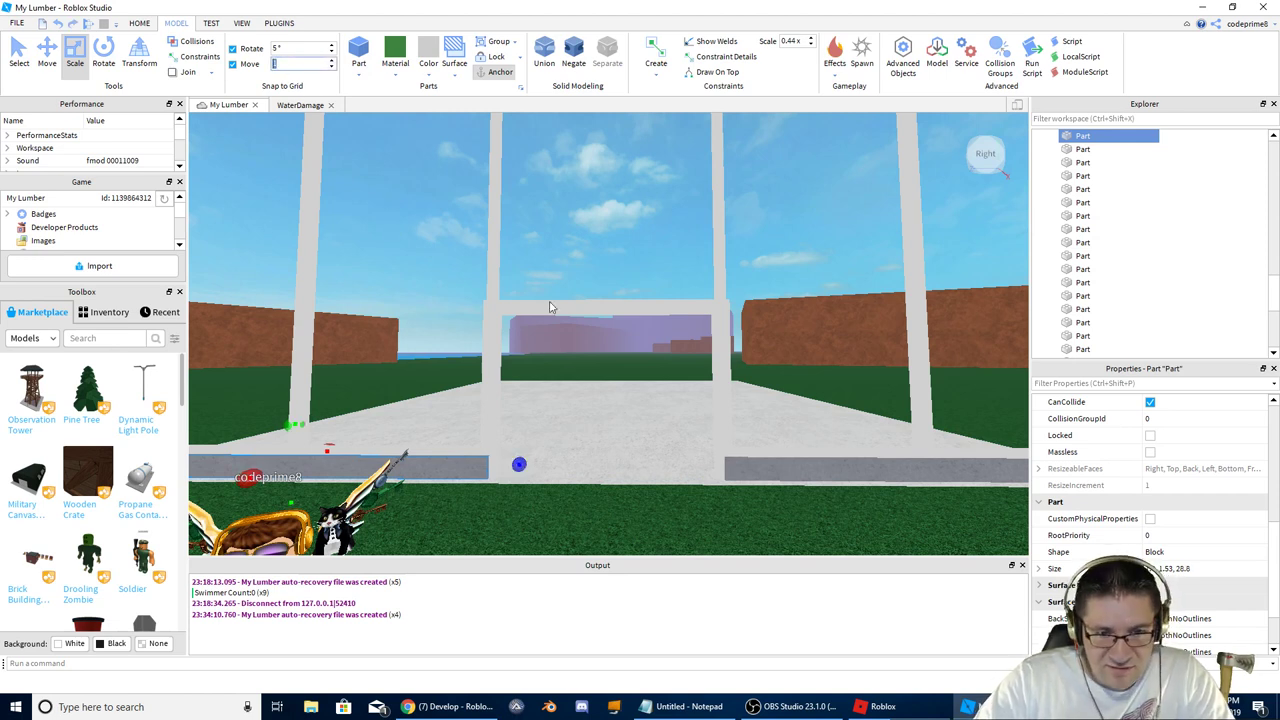
{"action": "left_click_drag", "start_coordinate": [522, 464], "coordinate": [562, 466]}
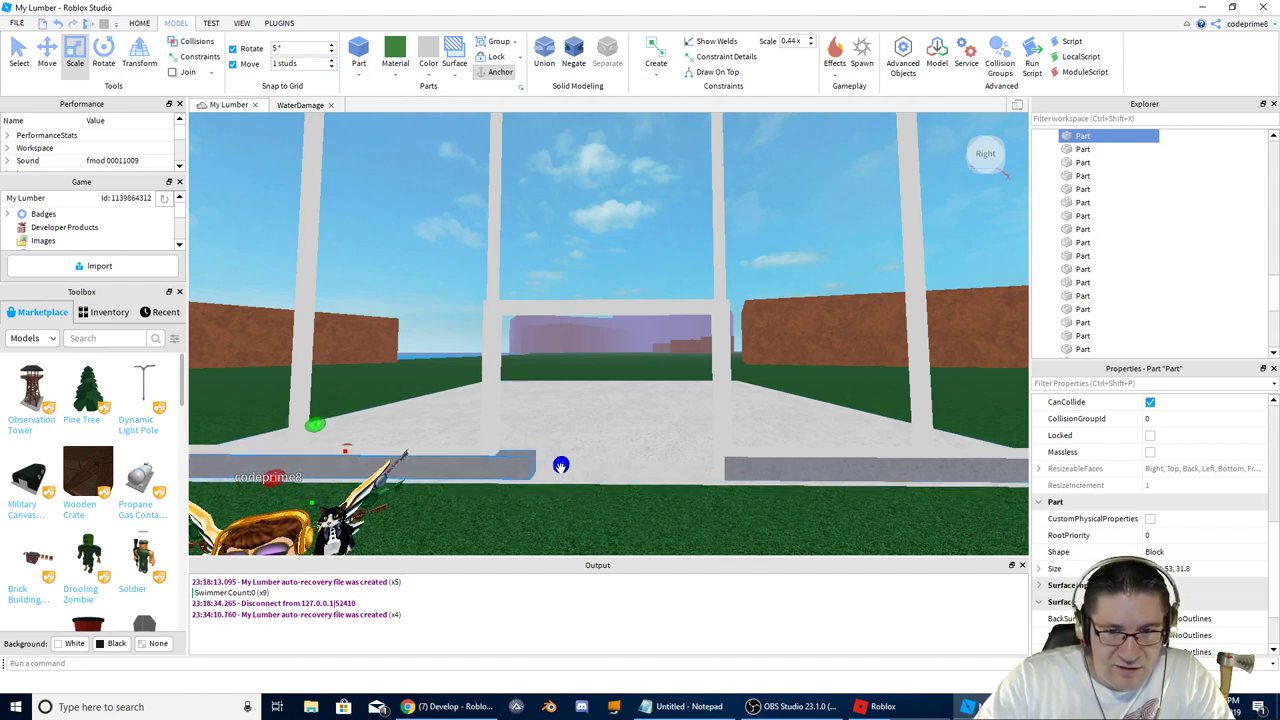
{"action": "left_click", "coordinate": [740, 470]}
{"action": "left_click_drag", "start_coordinate": [691, 466], "coordinate": [651, 466]}
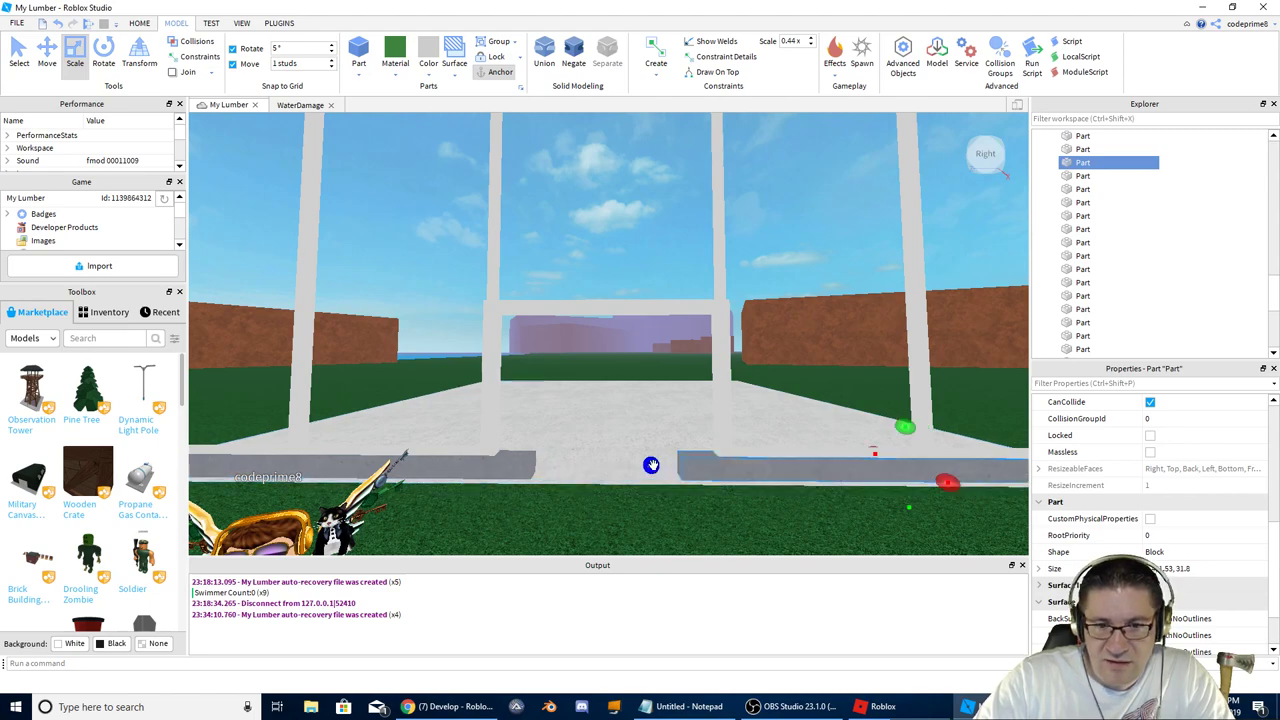
Step: Move the window post and door post on the first side of the doorway together inward to the low wall's new end
{"action": "scroll", "coordinate": [700, 450], "scroll_direction": "down", "scroll_amount": 5}
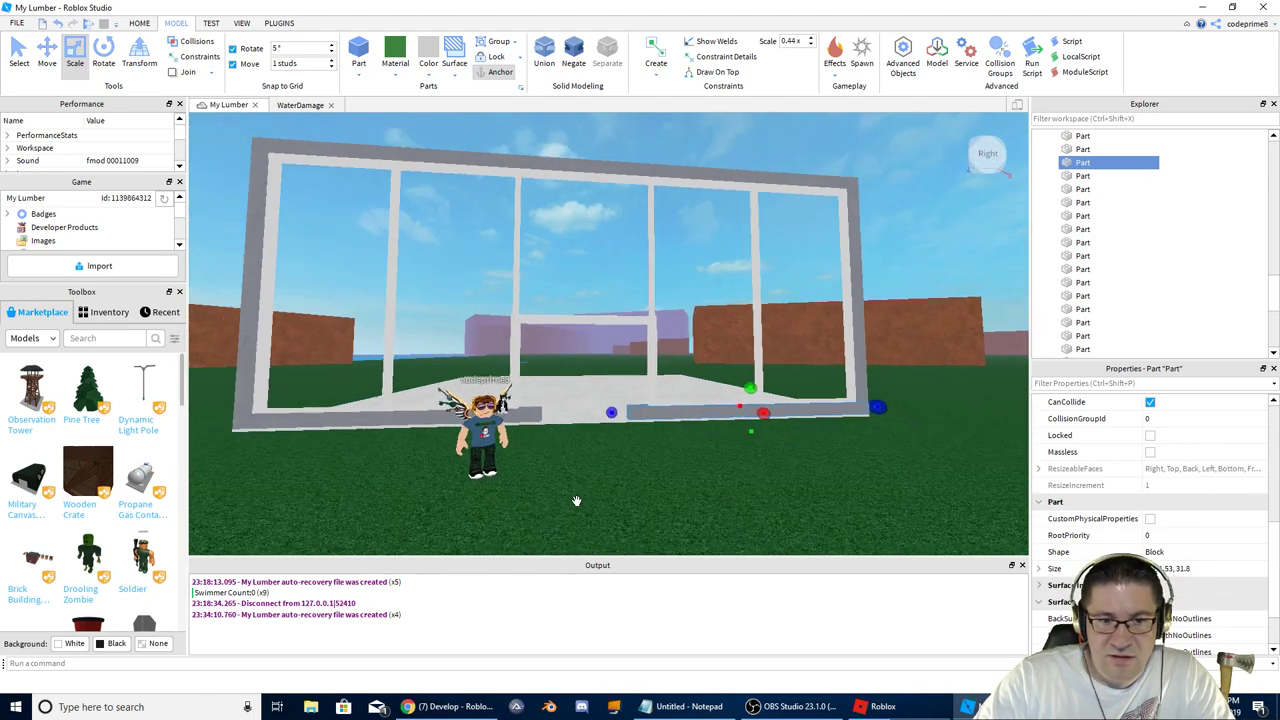
{"action": "scroll", "coordinate": [576, 500], "scroll_direction": "up", "scroll_amount": 5}
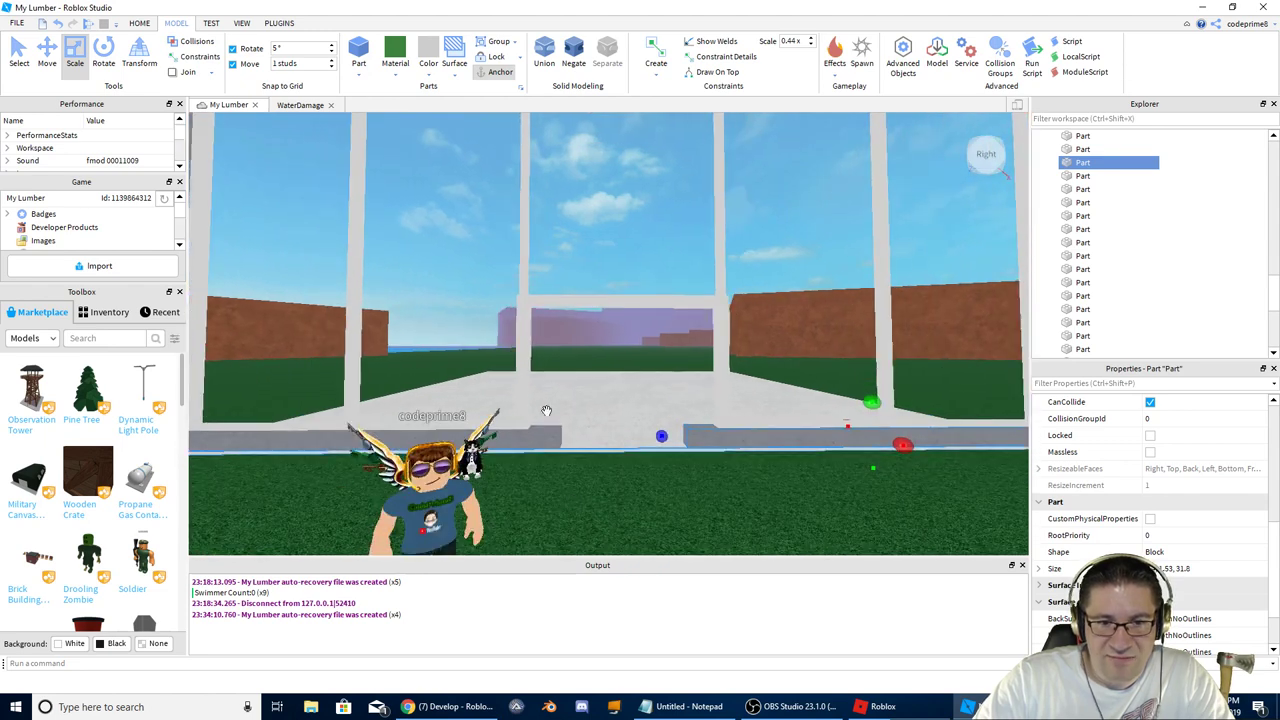
{"action": "left_click", "coordinate": [525, 400]}
{"action": "left_click", "coordinate": [525, 250], "text": "ctrl"}
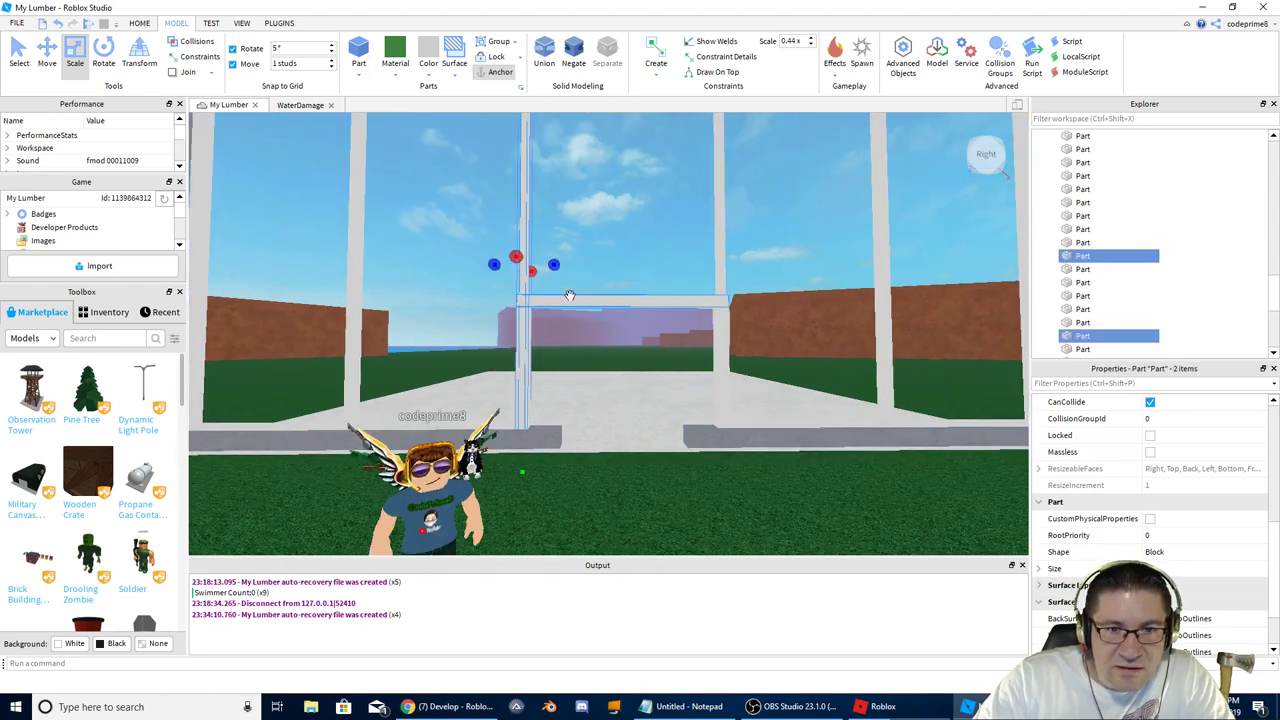
{"action": "left_click", "coordinate": [47, 55]}
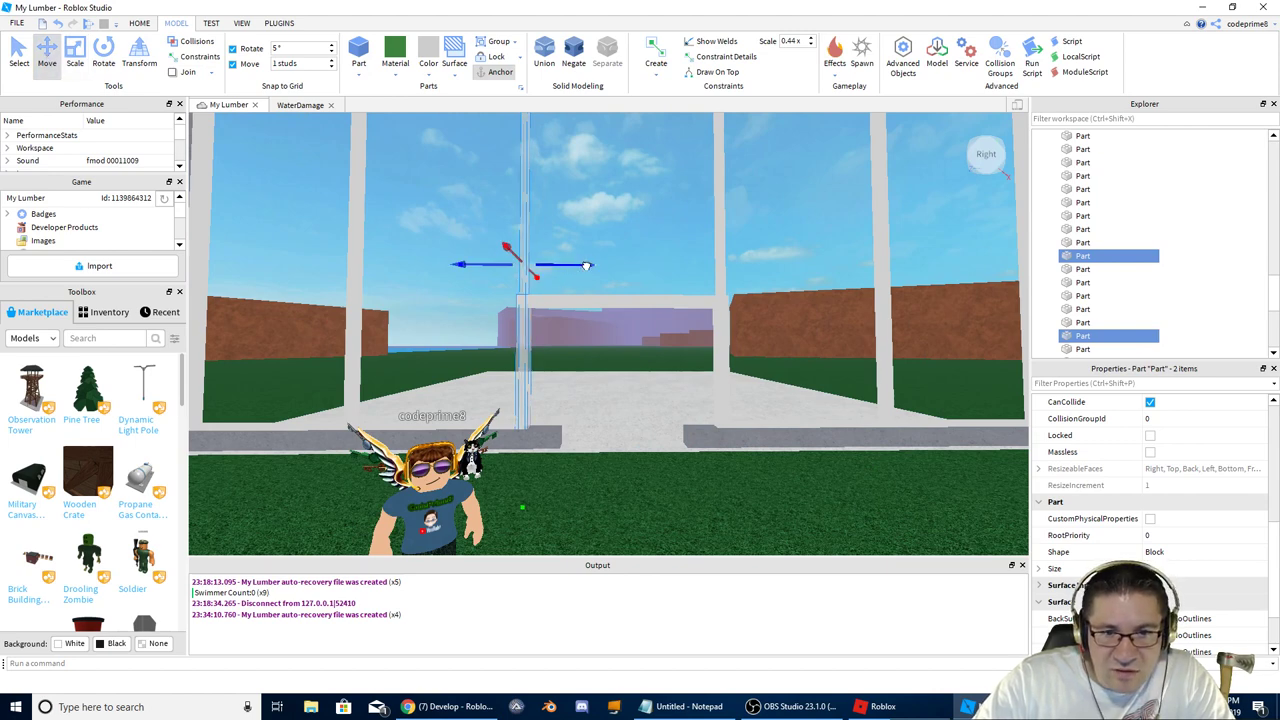
{"action": "left_click_drag", "start_coordinate": [593, 267], "coordinate": [622, 273]}
Step: Move the window post and door post on the opposite side of the doorway together inward, keeping them slightly back from the low wall's end
{"action": "left_click", "coordinate": [720, 262]}
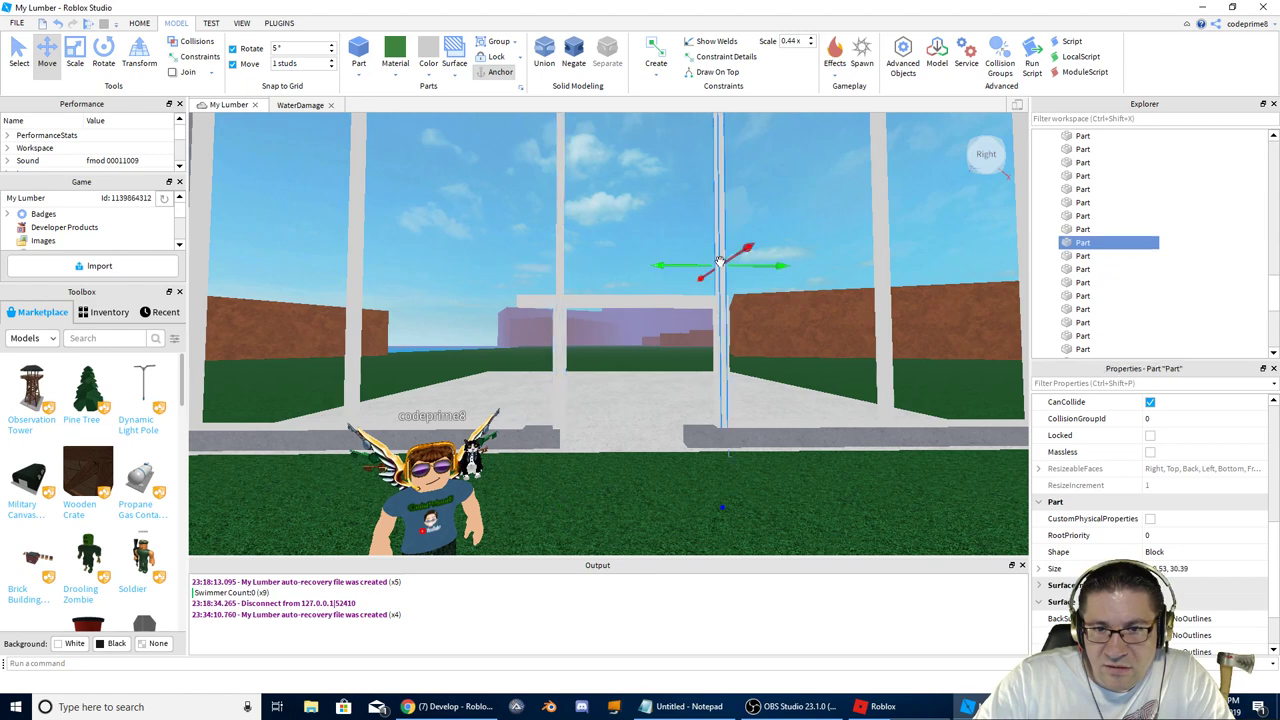
{"action": "left_click", "coordinate": [723, 342], "text": "ctrl"}
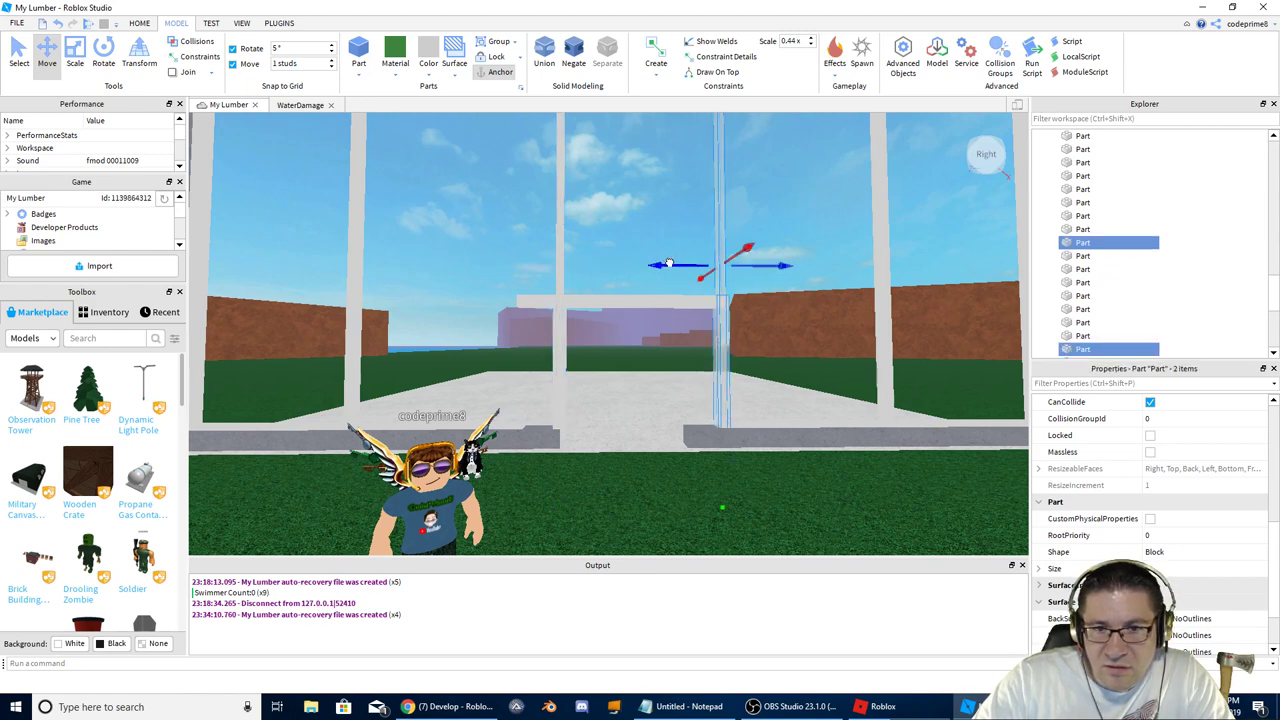
{"action": "left_click_drag", "start_coordinate": [669, 262], "coordinate": [632, 263]}
{"action": "key", "text": "s"}
{"action": "right_click_drag", "start_coordinate": [626, 311], "coordinate": [626, 311]}
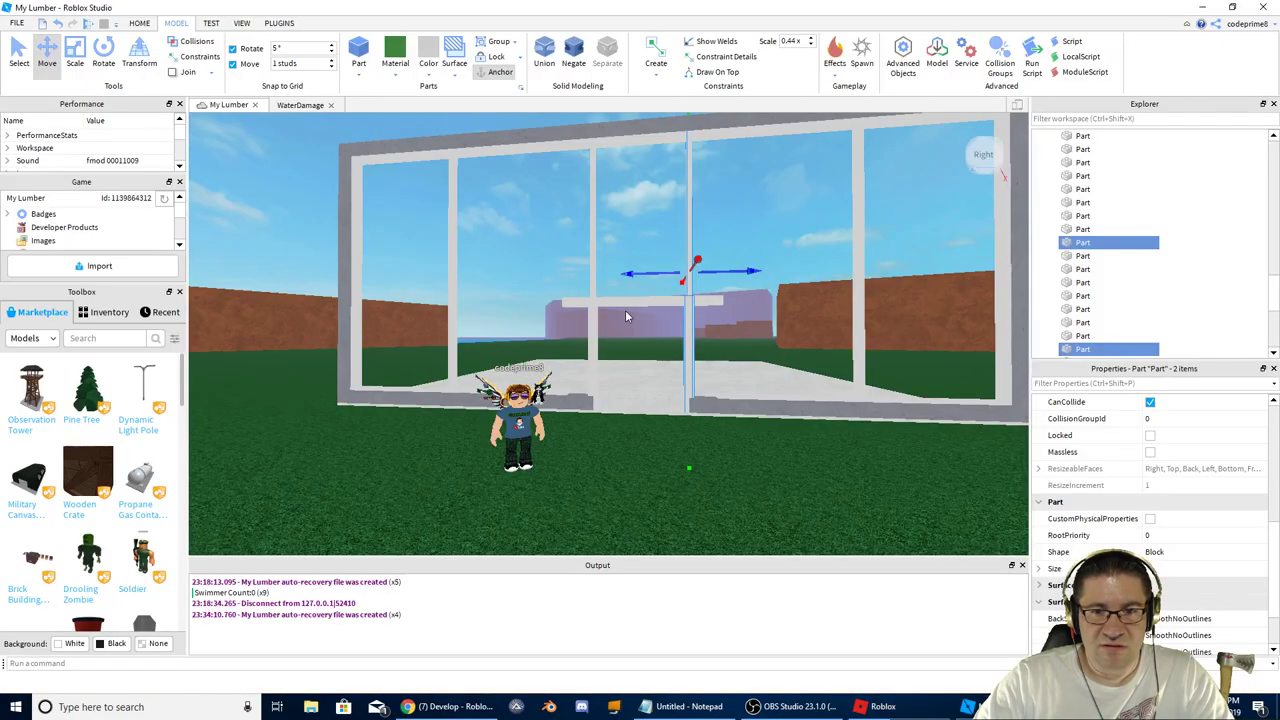
{"action": "left_click_drag", "start_coordinate": [653, 273], "coordinate": [661, 280]}
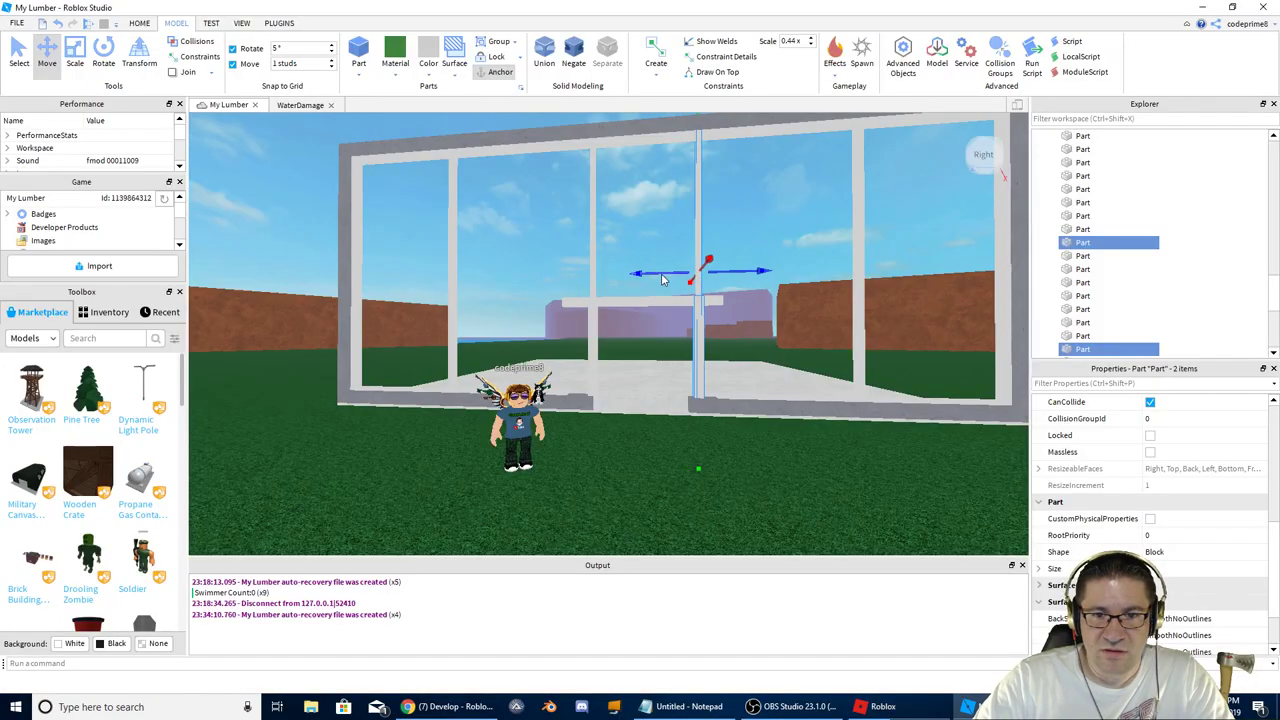
Step: Shift the first side's window post and door post together slightly outward to widen the doorway
{"action": "left_click", "coordinate": [592, 259]}
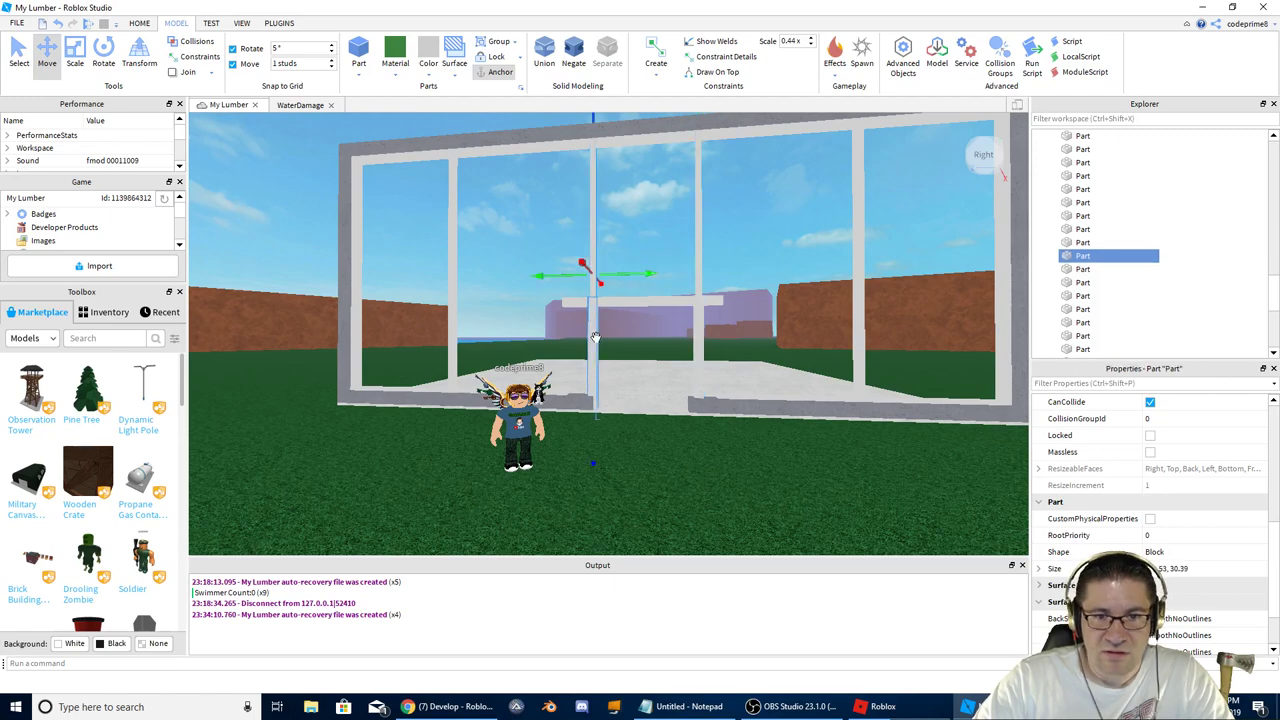
{"action": "left_click", "coordinate": [595, 337]}
{"action": "scroll", "coordinate": [640, 313], "scroll_direction": "down", "scroll_amount": 5}
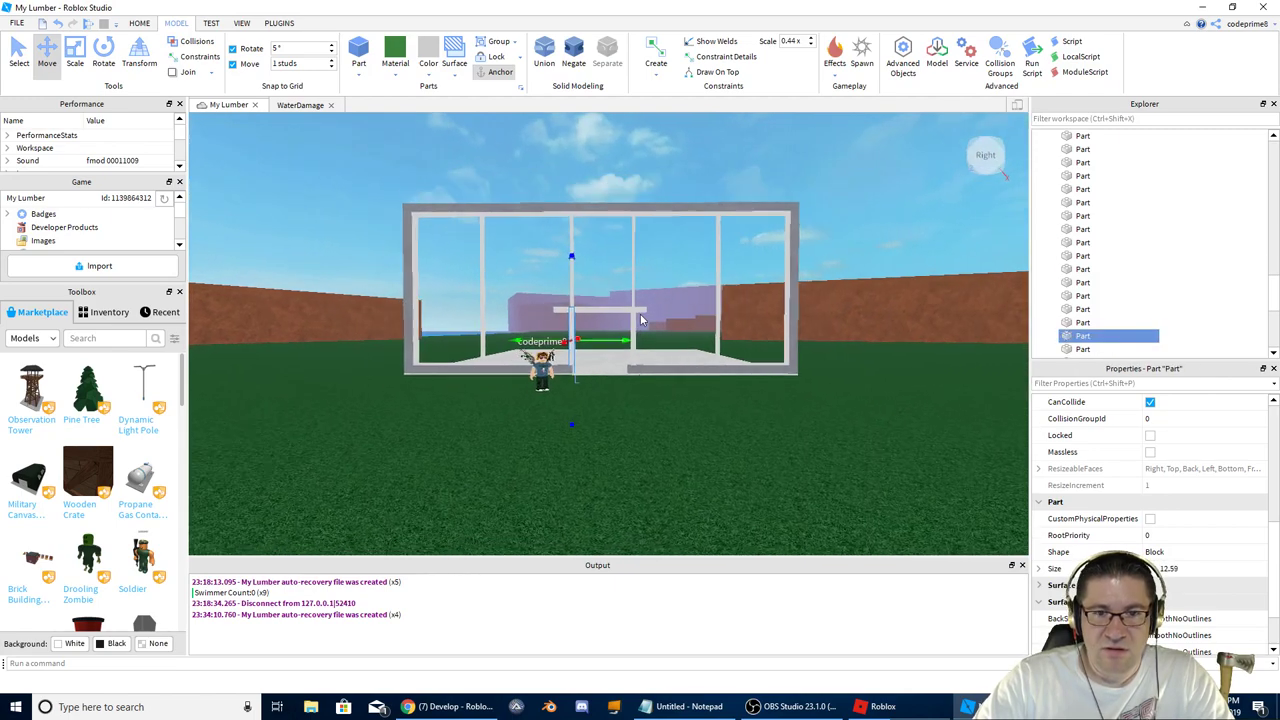
{"action": "scroll", "coordinate": [640, 315], "scroll_direction": "up", "scroll_amount": 10}
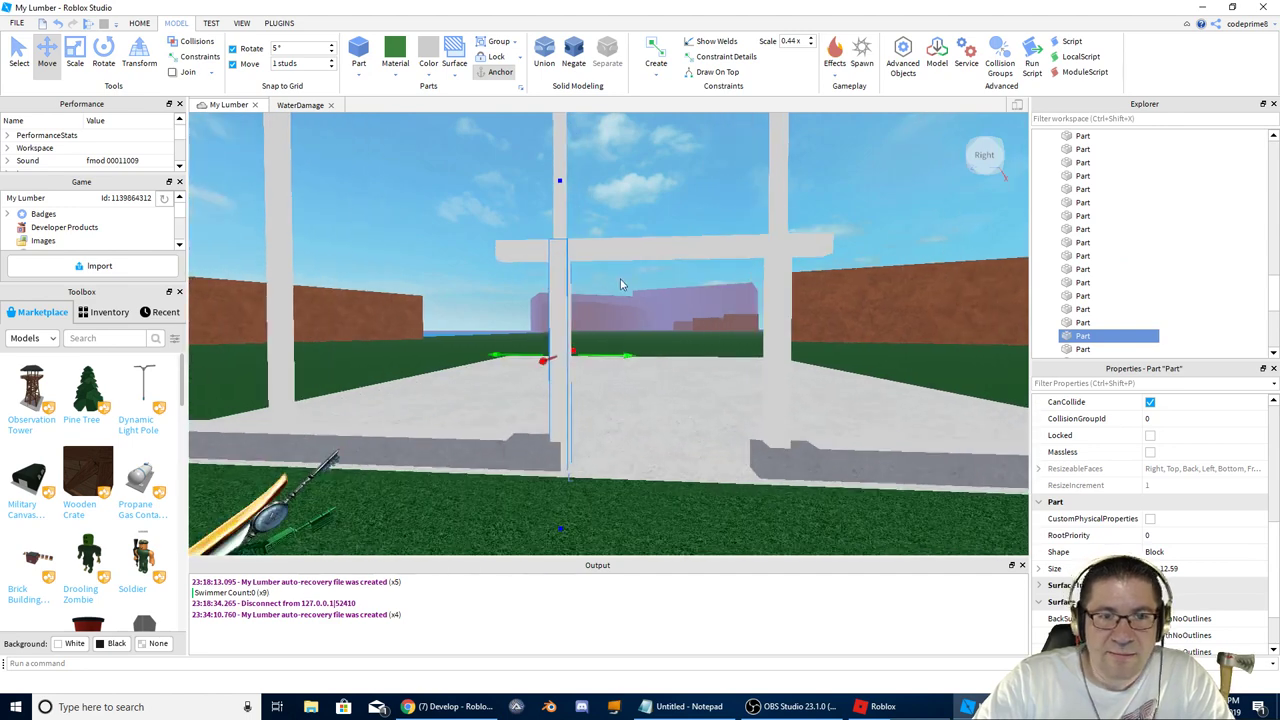
{"action": "right_click", "coordinate": [585, 175]}
{"action": "left_click", "coordinate": [602, 149]}
{"action": "left_click", "coordinate": [559, 136]}
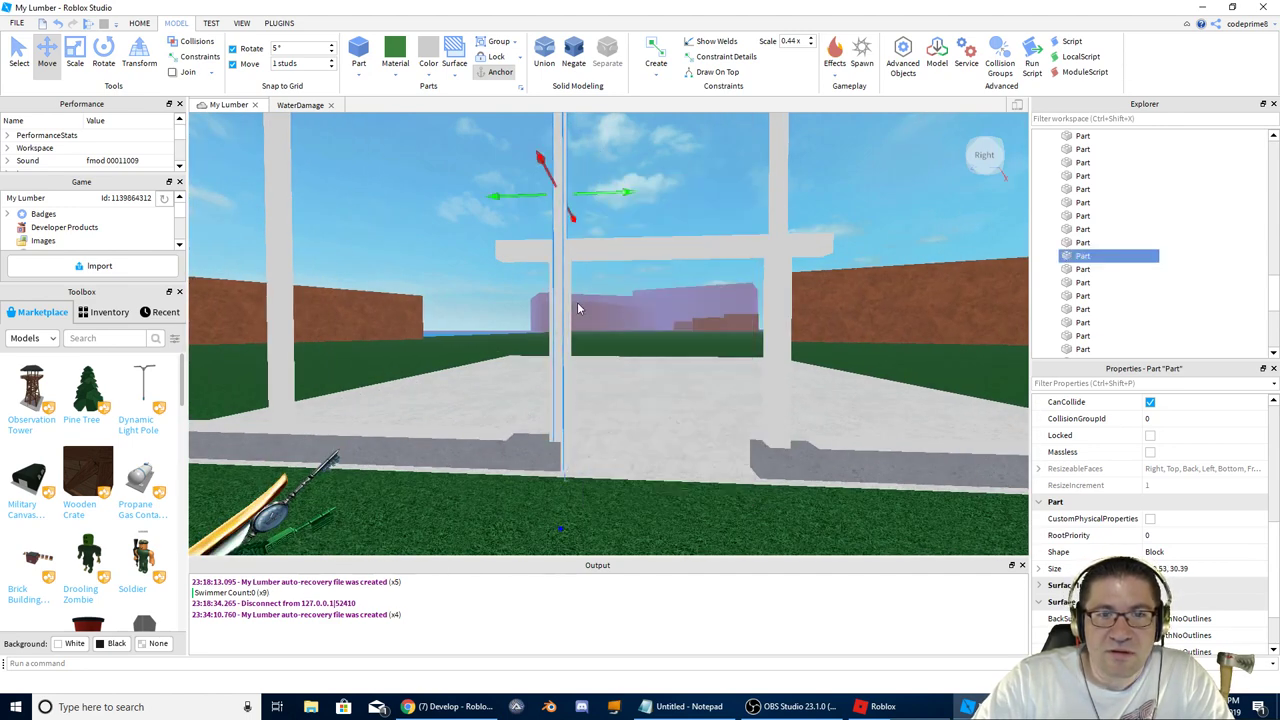
{"action": "left_click", "coordinate": [563, 295], "text": "ctrl"}
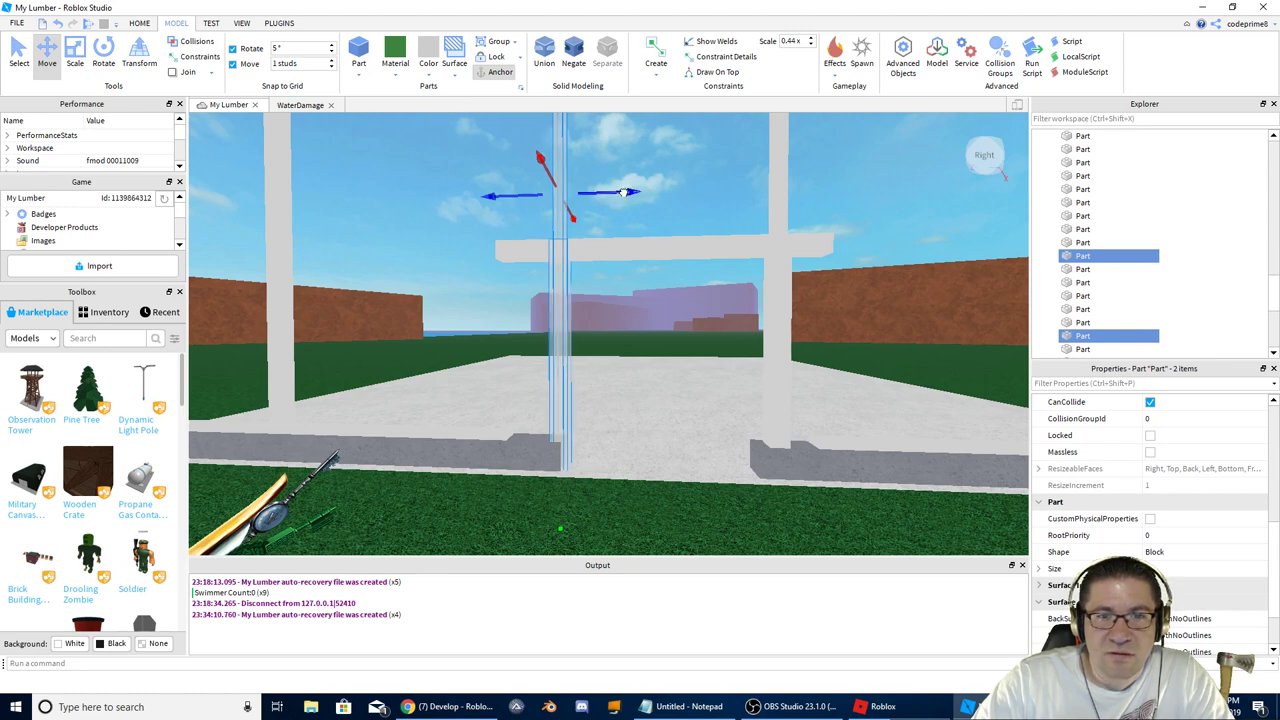
{"action": "left_click_drag", "start_coordinate": [624, 195], "coordinate": [591, 191]}
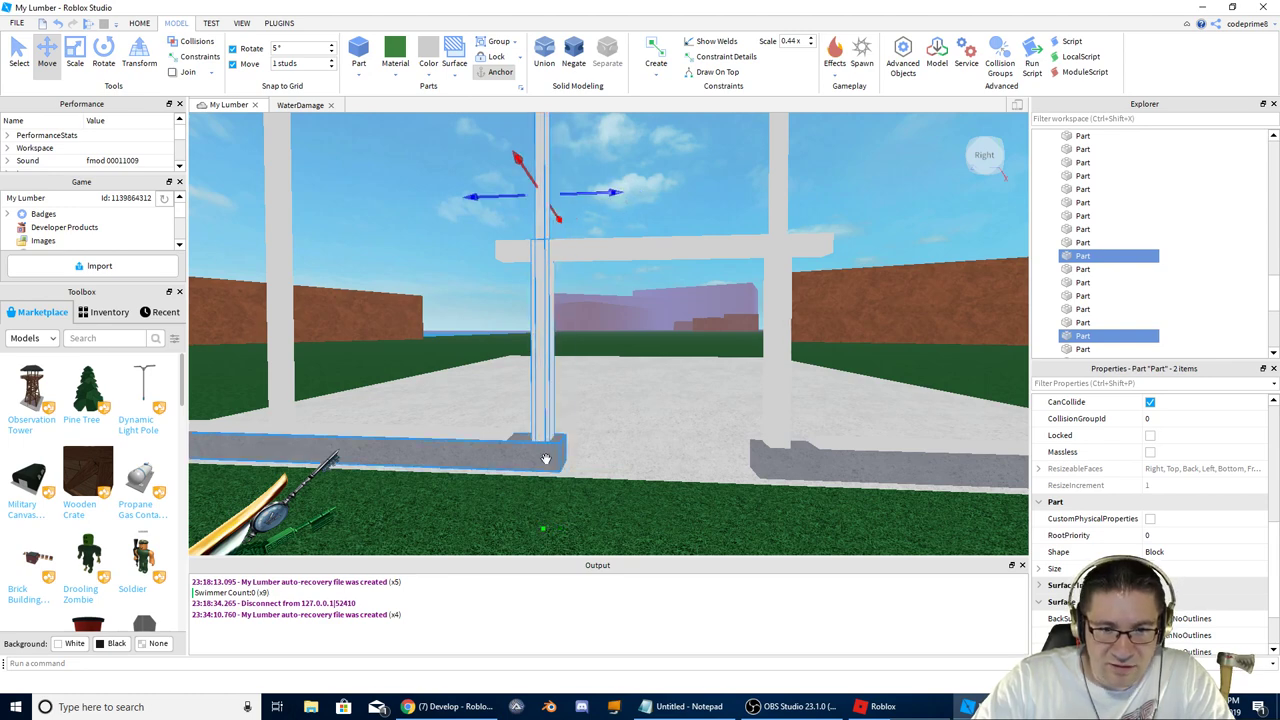
Step: Shorten both low walls at the doorway so their ends line up with the shifted door posts
{"action": "left_click", "coordinate": [557, 459]}
{"action": "left_click", "coordinate": [75, 52]}
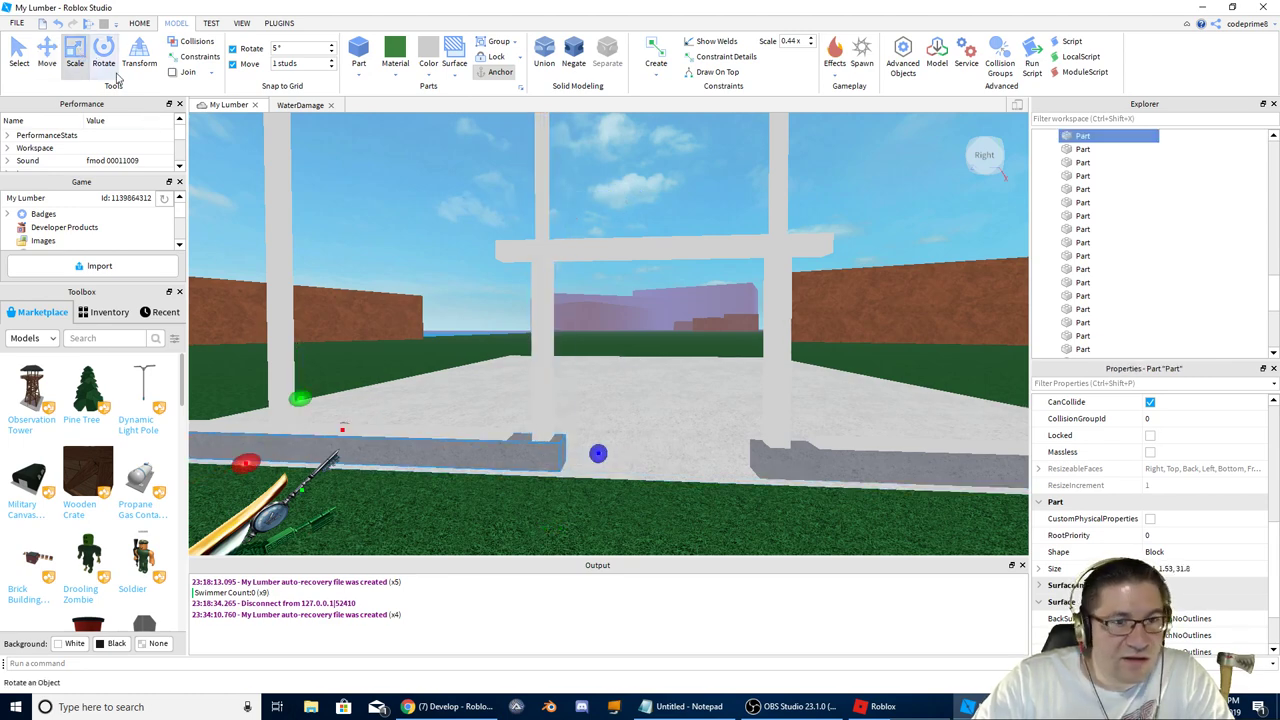
{"action": "left_click_drag", "start_coordinate": [608, 451], "coordinate": [757, 449]}
{"action": "left_click", "coordinate": [766, 462]}
Step: Extend the cap strips on both low walls toward the doorway so they reach the door posts
{"action": "left_click", "coordinate": [823, 441]}
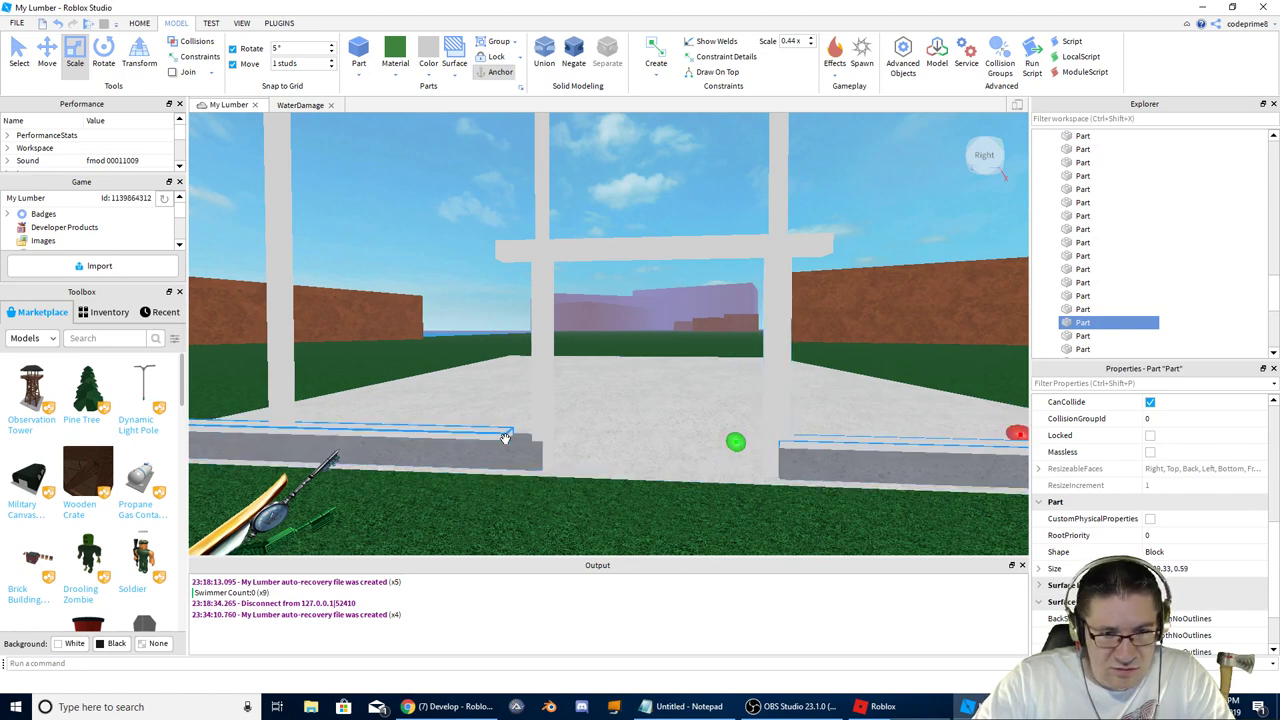
{"action": "left_click", "coordinate": [526, 433]}
{"action": "left_click_drag", "start_coordinate": [528, 433], "coordinate": [625, 351]}
Step: Shorten the horizontal door beam at both ends so it fits flush with the outer faces of the door posts
{"action": "left_click", "coordinate": [543, 251]}
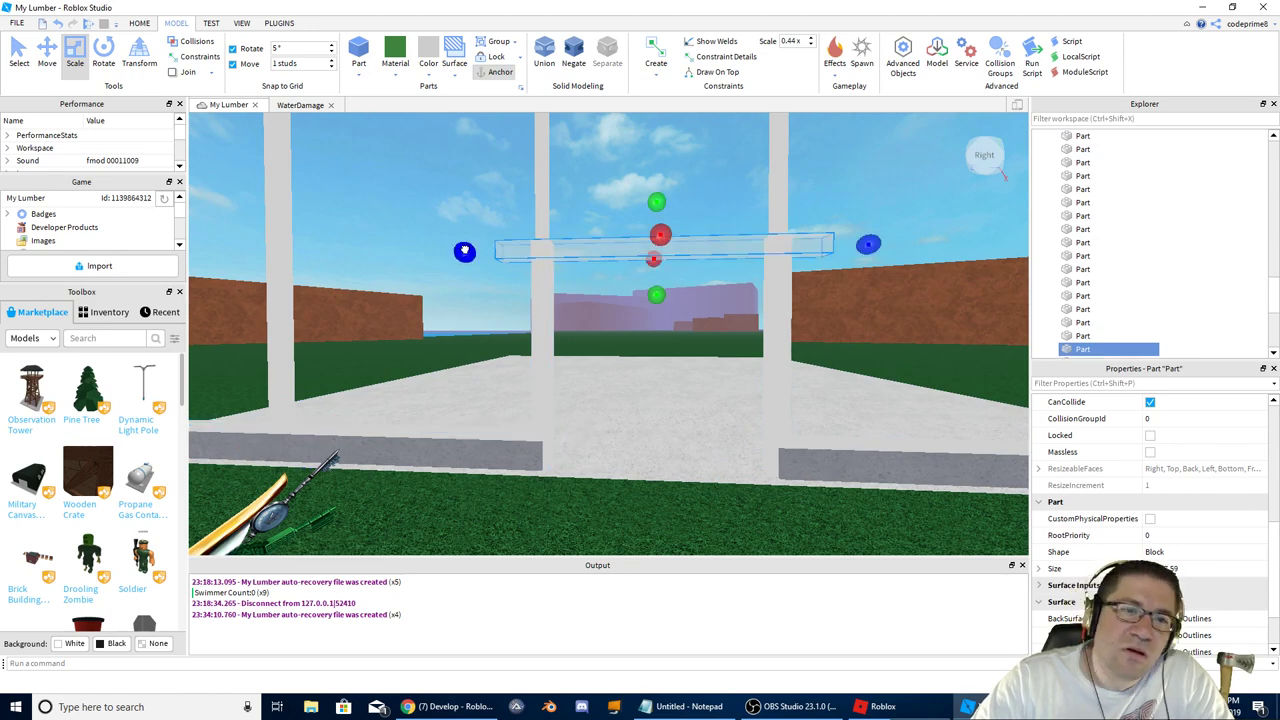
{"action": "left_click_drag", "start_coordinate": [468, 251], "coordinate": [498, 252]}
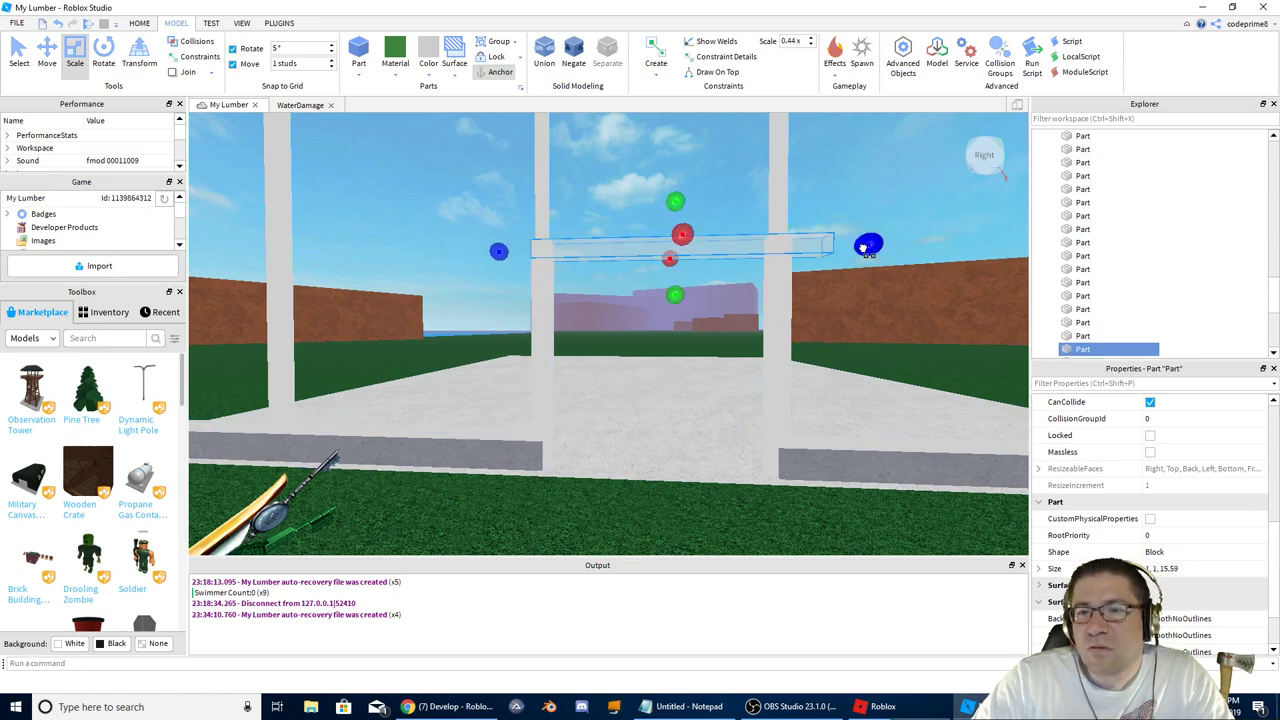
{"action": "left_click_drag", "start_coordinate": [869, 245], "coordinate": [827, 247]}
Step: Move the intermediate window post on each side of the storefront slightly inward toward the doorway
{"action": "right_click_drag", "start_coordinate": [685, 336], "coordinate": [684, 337]}
{"action": "key", "text": "s"}
{"action": "key", "text": "s"}
{"action": "key", "text": "e"}
{"action": "key", "text": "w"}
{"action": "left_click", "coordinate": [446, 343]}
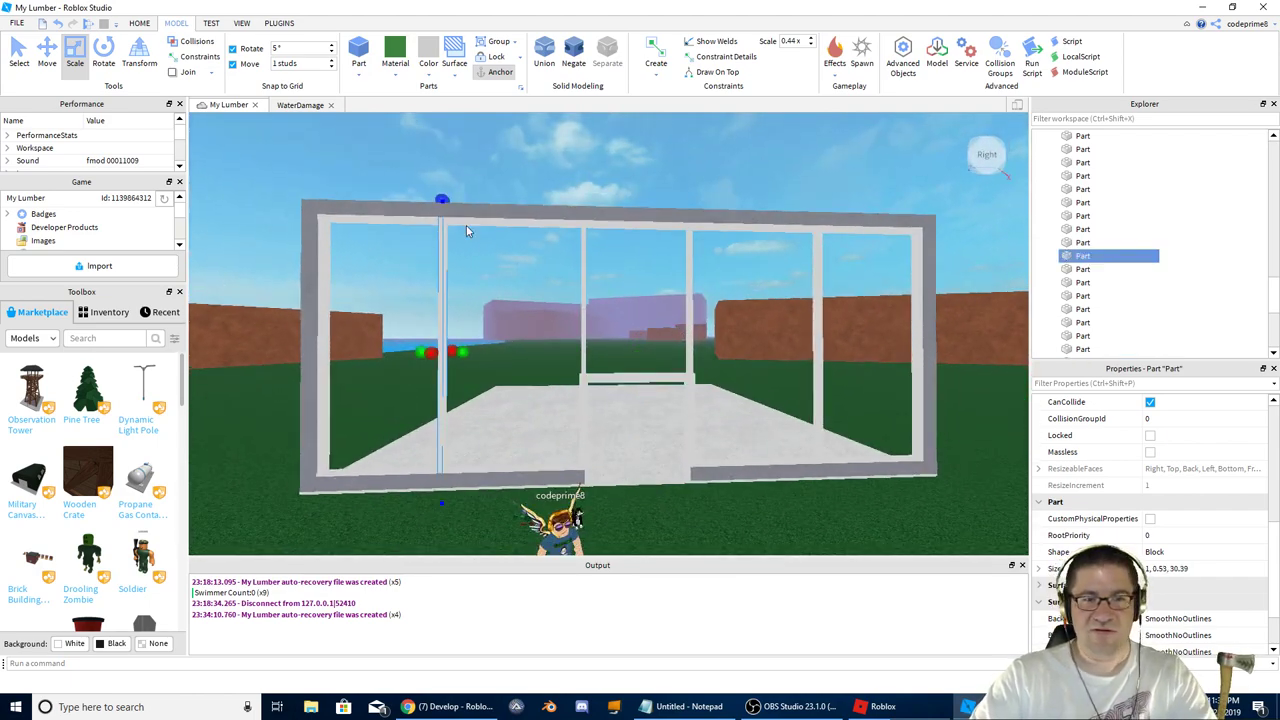
{"action": "left_click", "coordinate": [47, 52]}
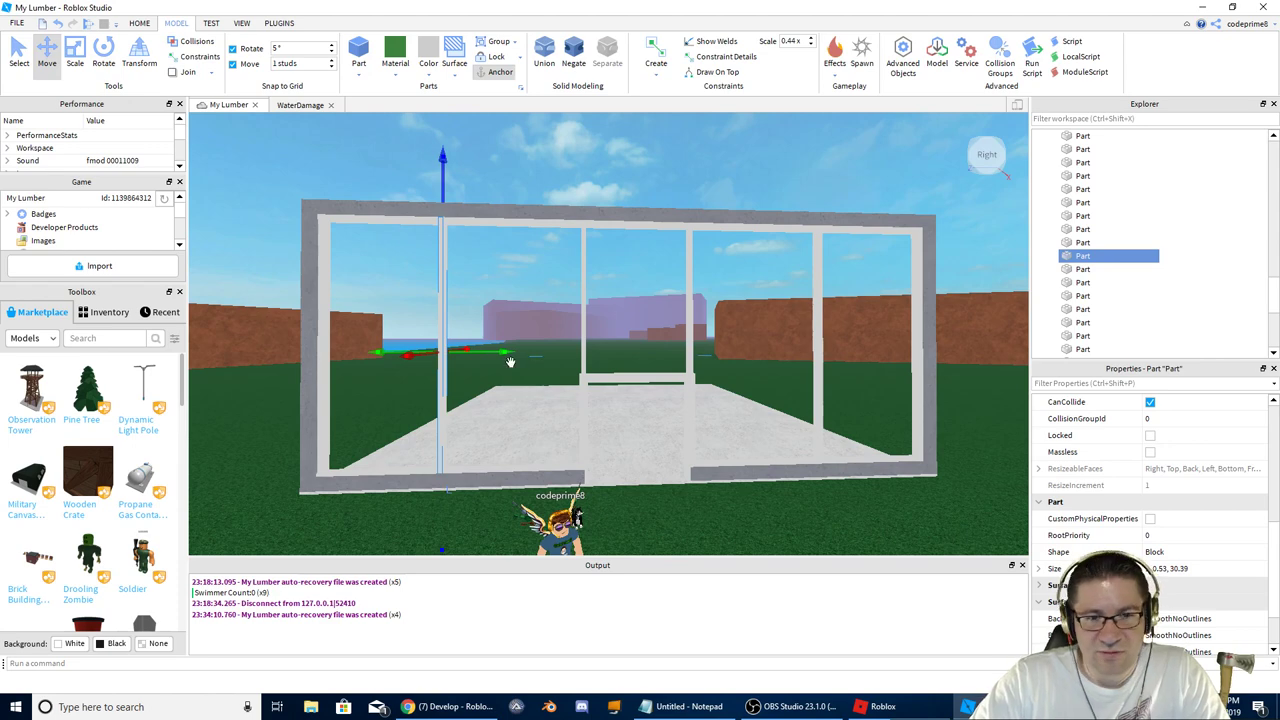
{"action": "left_click_drag", "start_coordinate": [508, 354], "coordinate": [520, 349]}
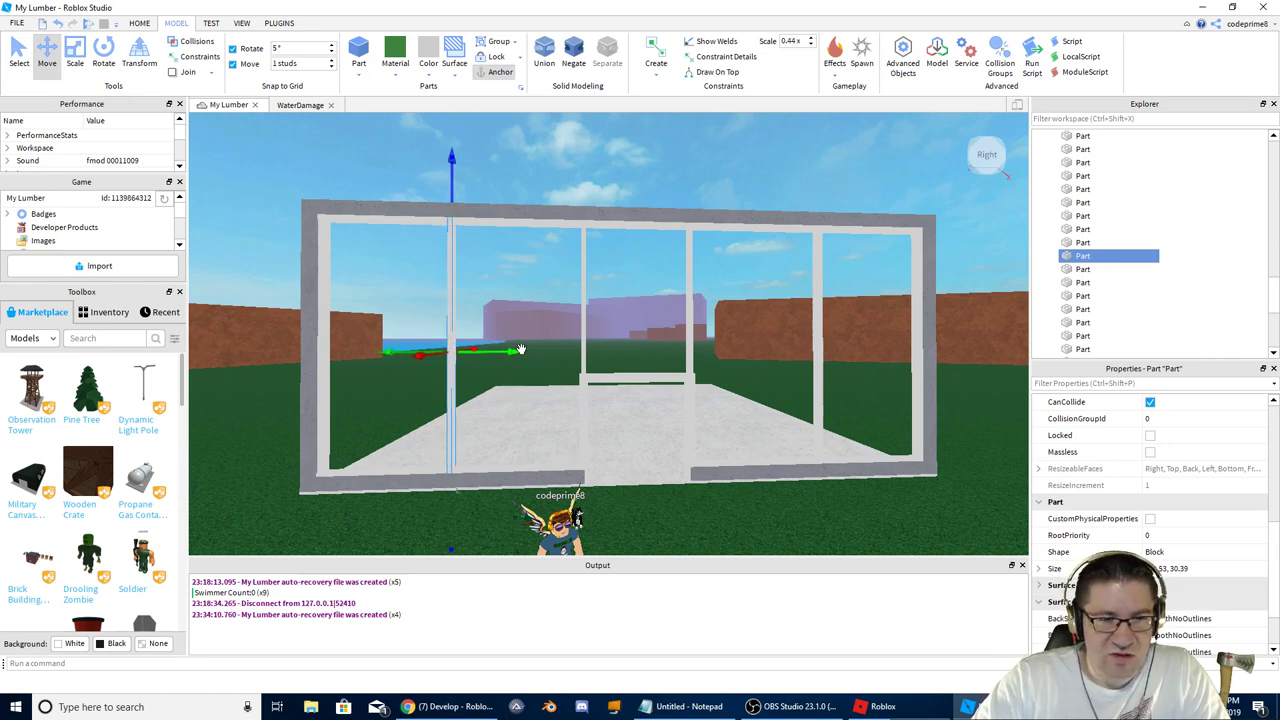
{"action": "left_click", "coordinate": [807, 341]}
{"action": "left_click_drag", "start_coordinate": [757, 356], "coordinate": [751, 357]}
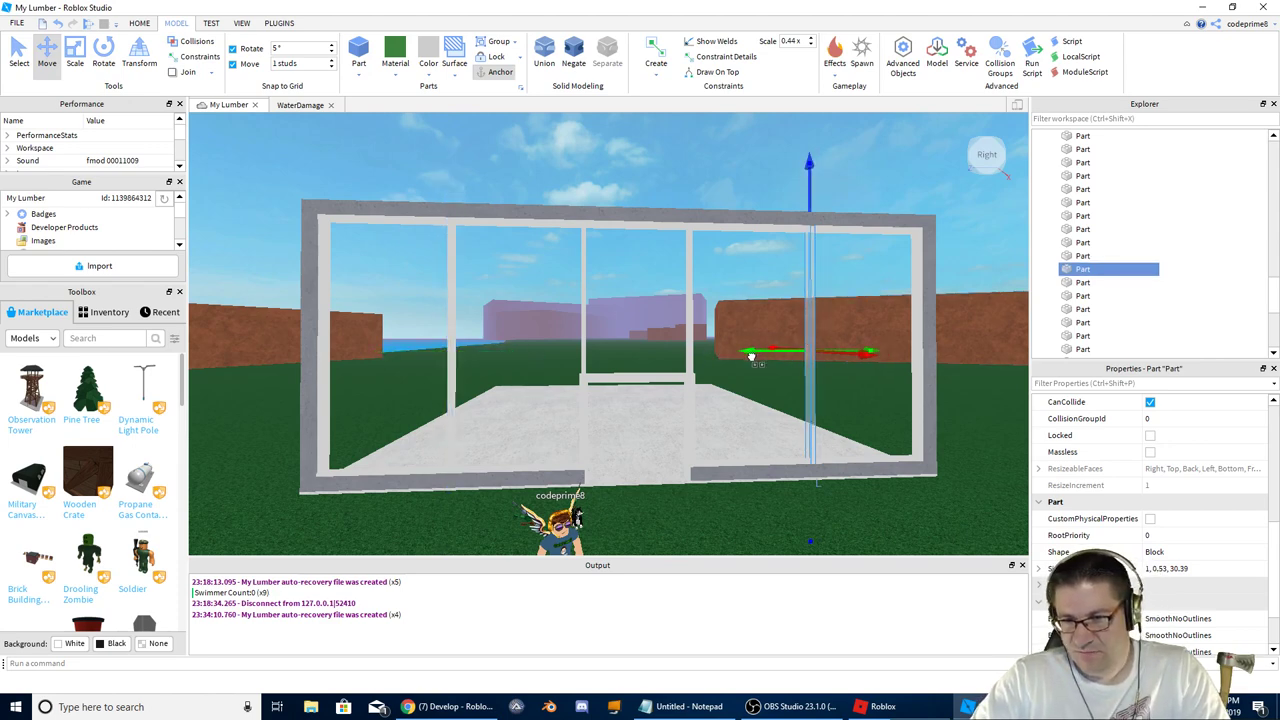
Step: Deselect the post and examine the storefront from several distances, comparing its window spacing and doorway scale with the original store and the character
{"action": "right_click_drag", "start_coordinate": [711, 366], "coordinate": [711, 366]}
{"action": "key", "text": "s"}
{"action": "key", "text": "w"}
{"action": "key", "text": "s"}
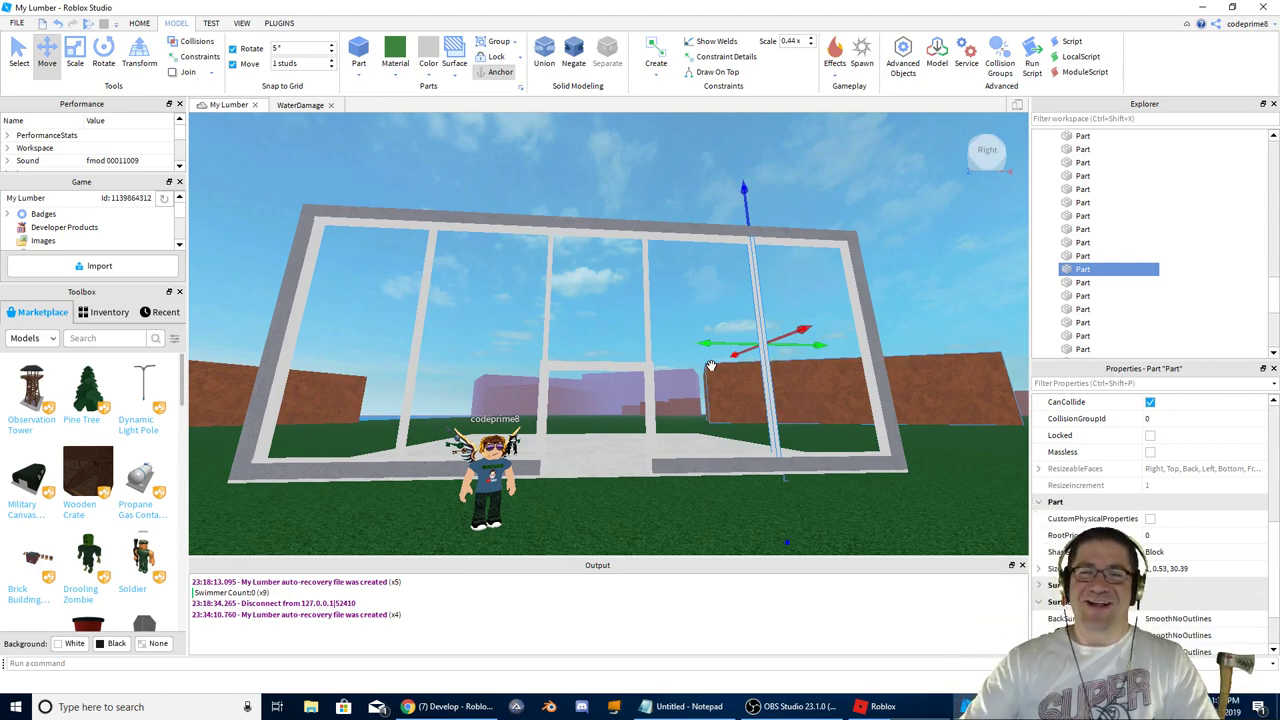
{"action": "left_click", "coordinate": [656, 177]}
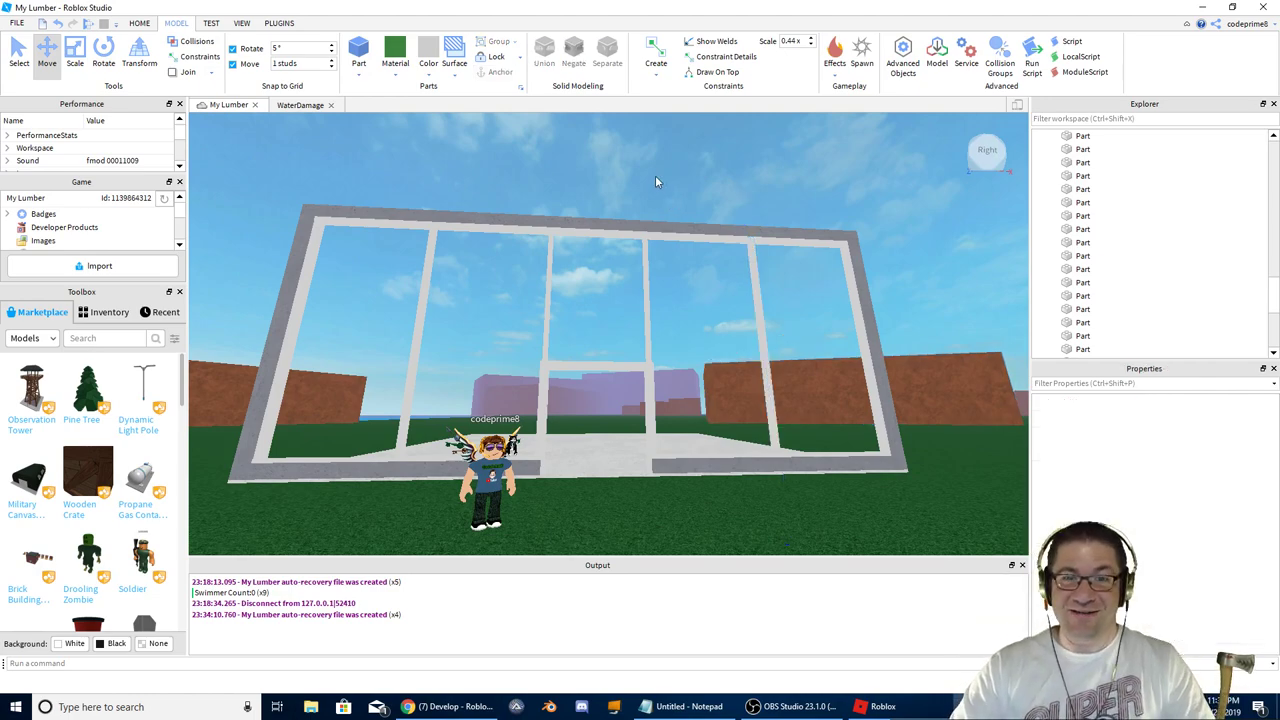
{"action": "right_click_drag", "start_coordinate": [656, 177], "coordinate": [656, 177]}
{"action": "key", "text": "w"}
{"action": "scroll", "coordinate": [655, 175], "scroll_direction": "down", "scroll_amount": 8}
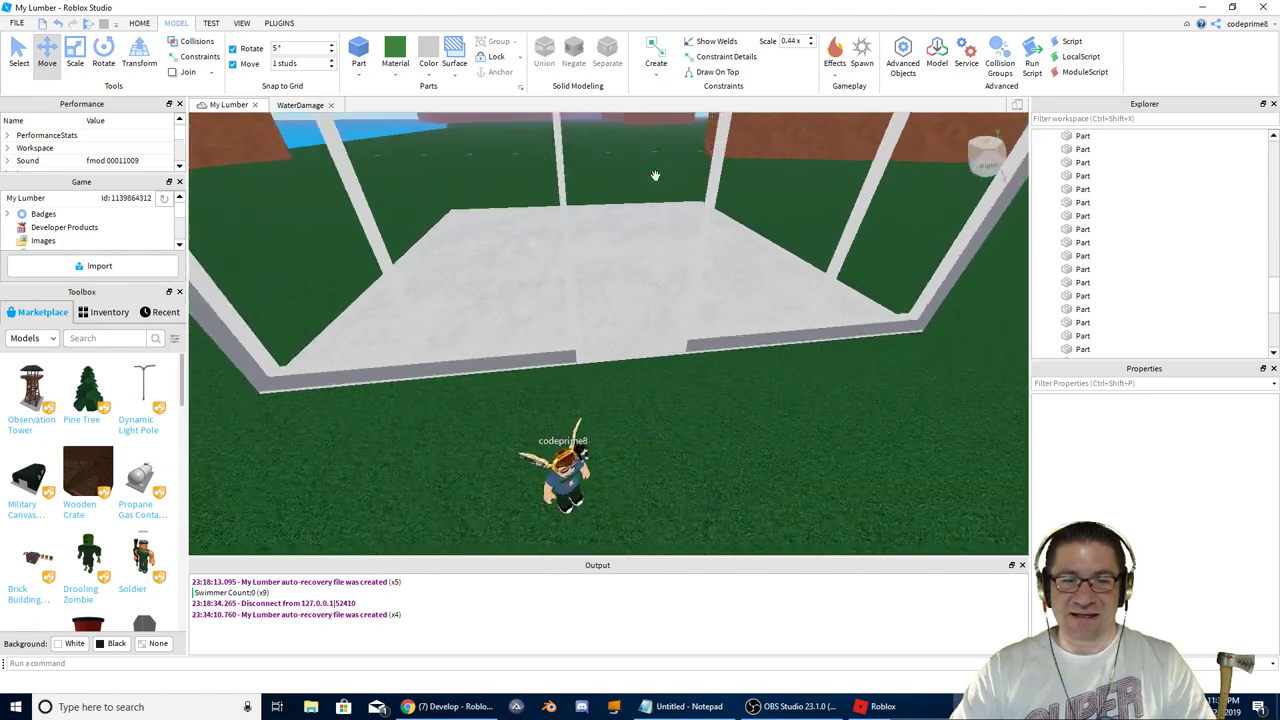
{"action": "scroll", "coordinate": [654, 174], "scroll_direction": "up", "scroll_amount": 5}
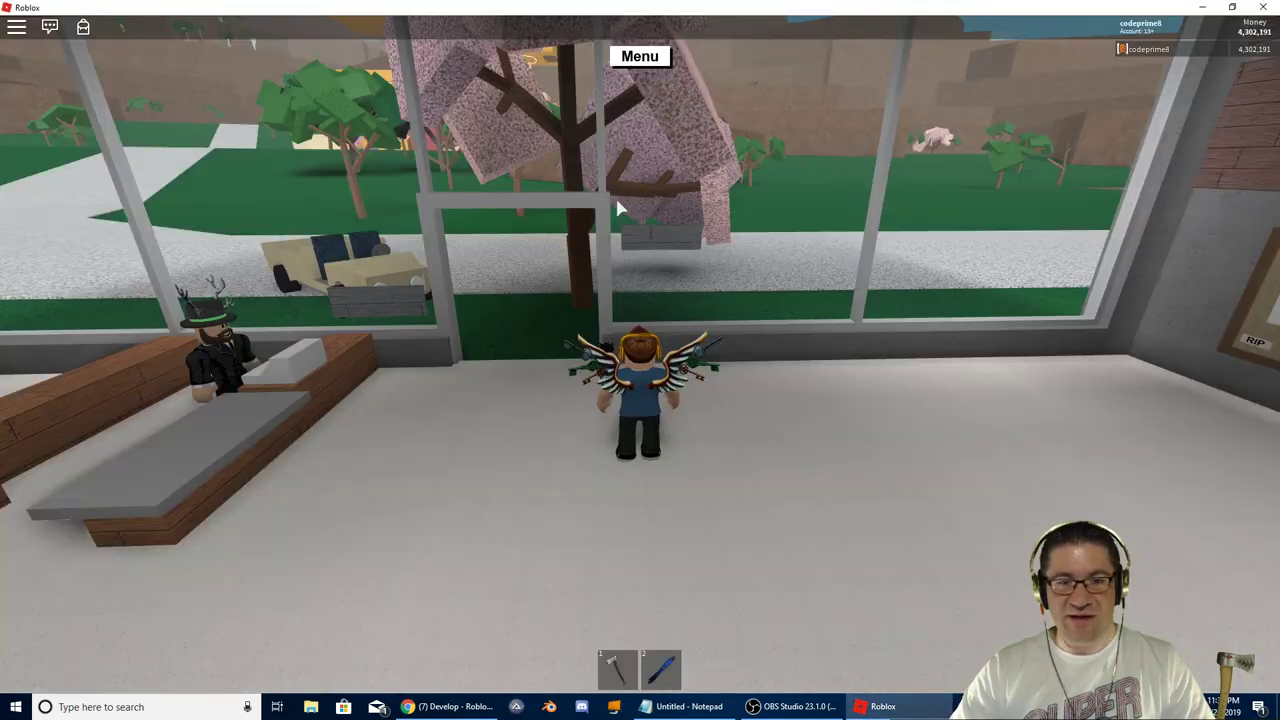
{"action": "right_click_drag", "start_coordinate": [617, 205], "coordinate": [617, 205]}
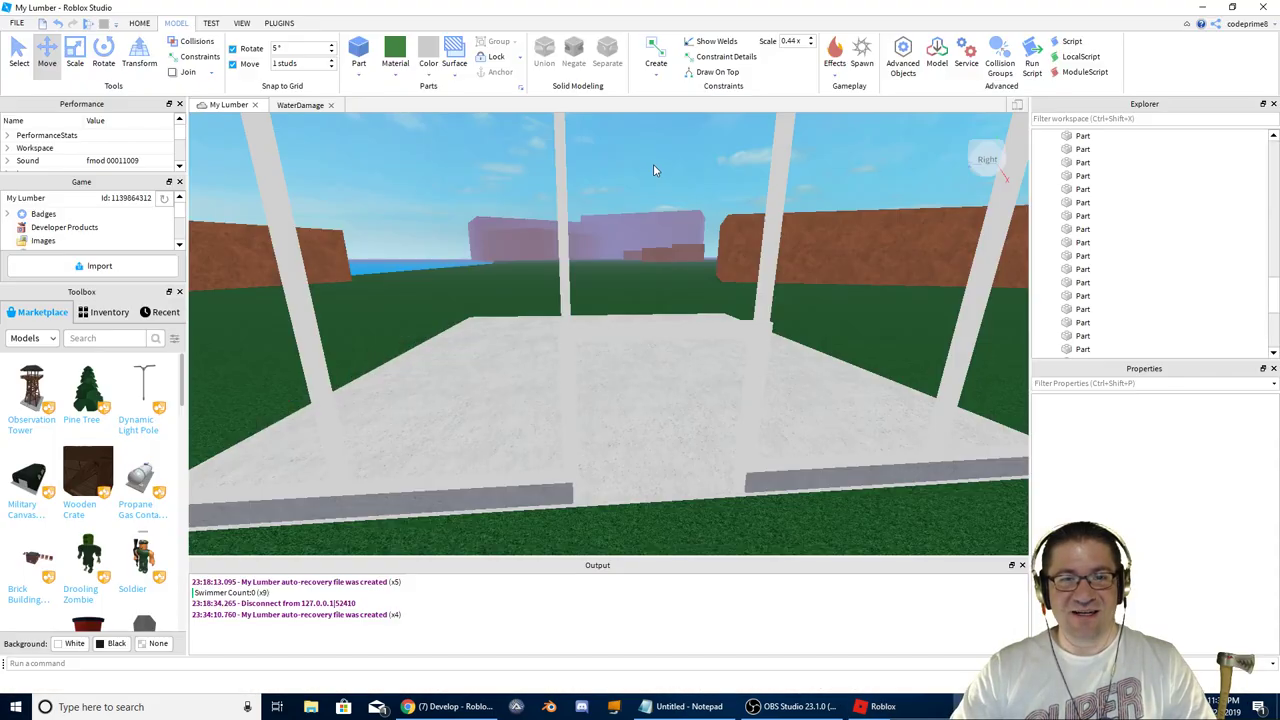
{"action": "scroll", "coordinate": [654, 171], "scroll_direction": "down", "scroll_amount": 6}
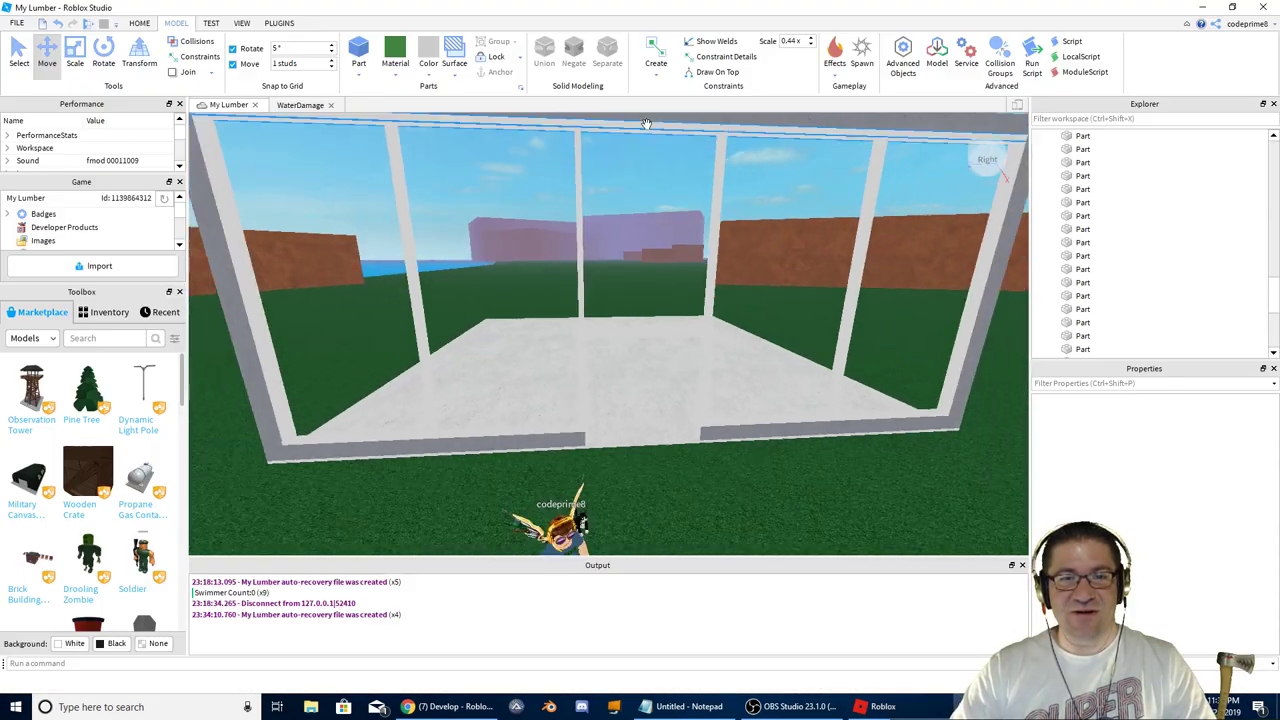
{"action": "scroll", "coordinate": [698, 254], "scroll_direction": "up", "scroll_amount": 4}
{"action": "scroll", "coordinate": [698, 254], "scroll_direction": "down", "scroll_amount": 3}
{"action": "right_click_drag", "start_coordinate": [698, 254], "coordinate": [697, 247]}
{"action": "scroll", "coordinate": [698, 252], "scroll_direction": "down", "scroll_amount": 4}
{"action": "scroll", "coordinate": [698, 250], "scroll_direction": "up", "scroll_amount": 4}
{"action": "scroll", "coordinate": [697, 247], "scroll_direction": "up", "scroll_amount": 4}
{"action": "scroll", "coordinate": [697, 247], "scroll_direction": "up", "scroll_amount": 3}
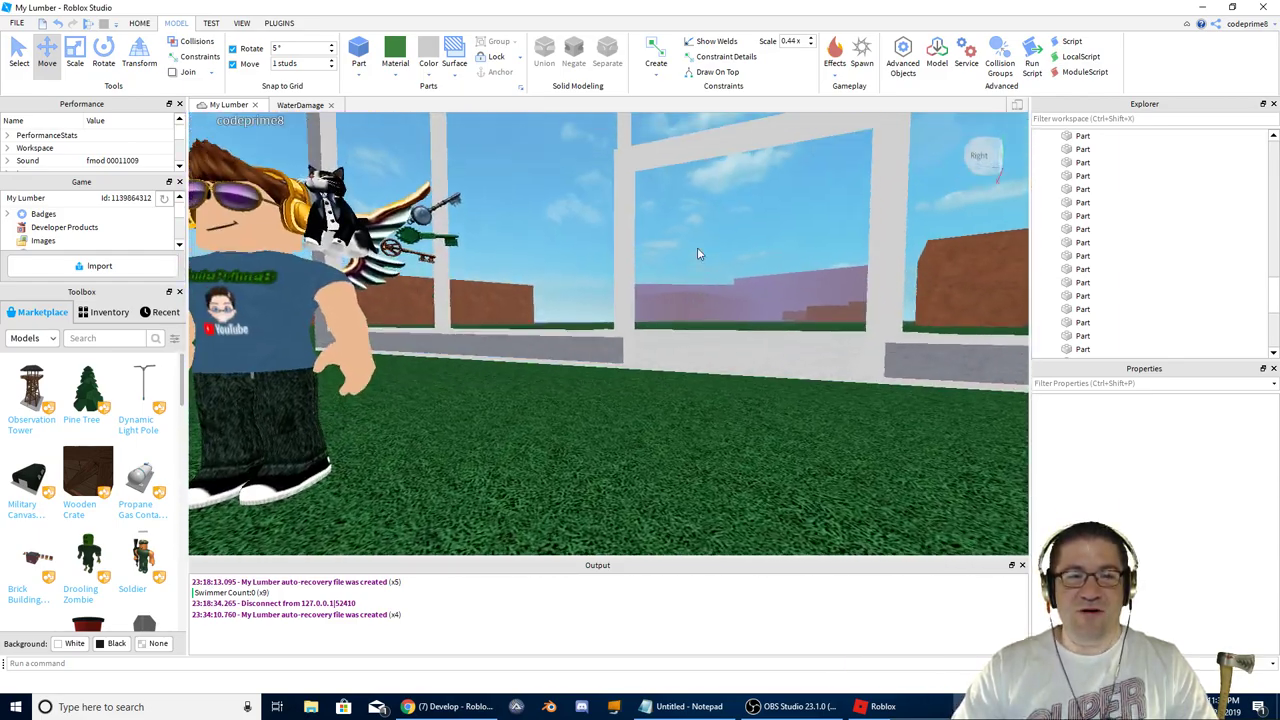
{"action": "scroll", "coordinate": [697, 247], "scroll_direction": "down", "scroll_amount": 3}
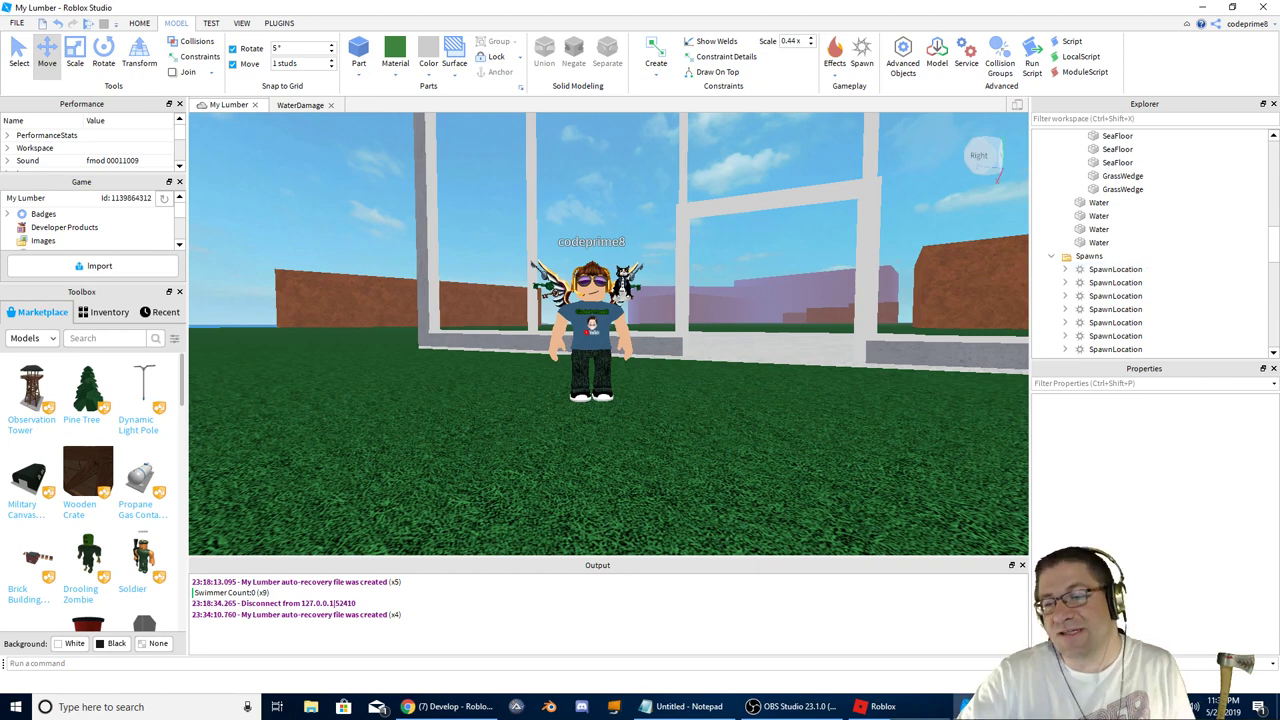
{"action": "key", "text": "alt+Tab"}
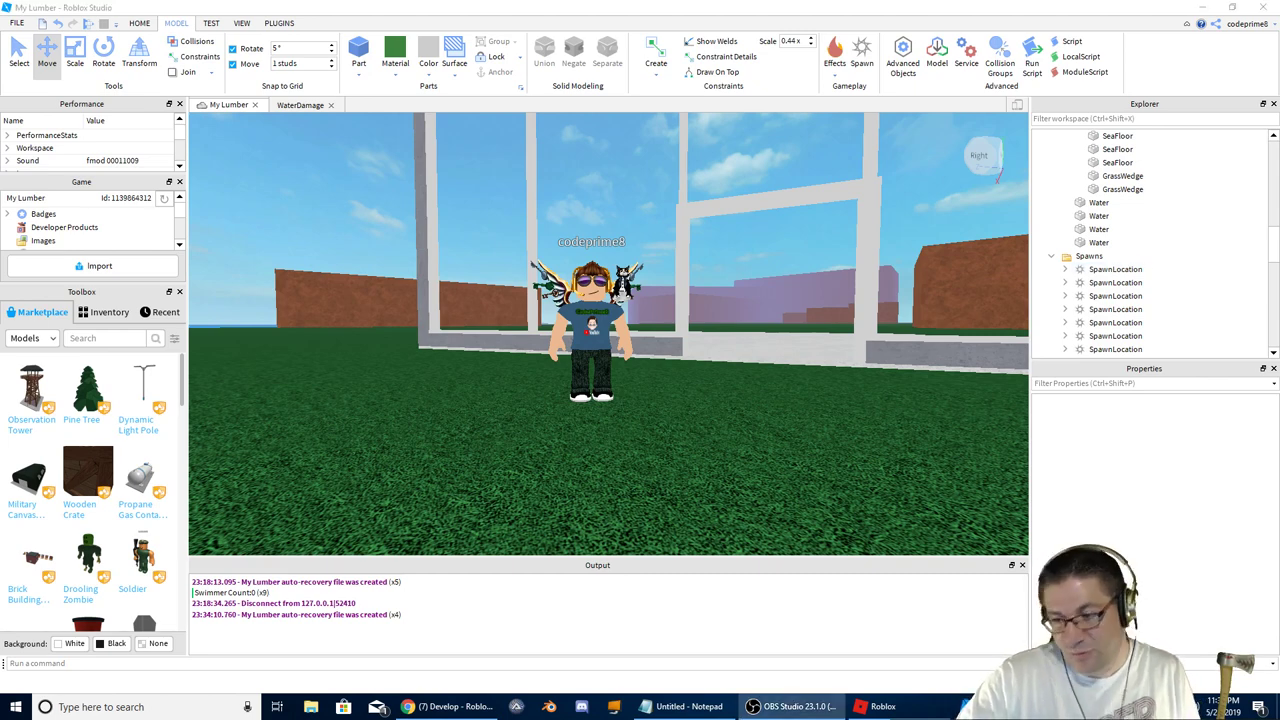